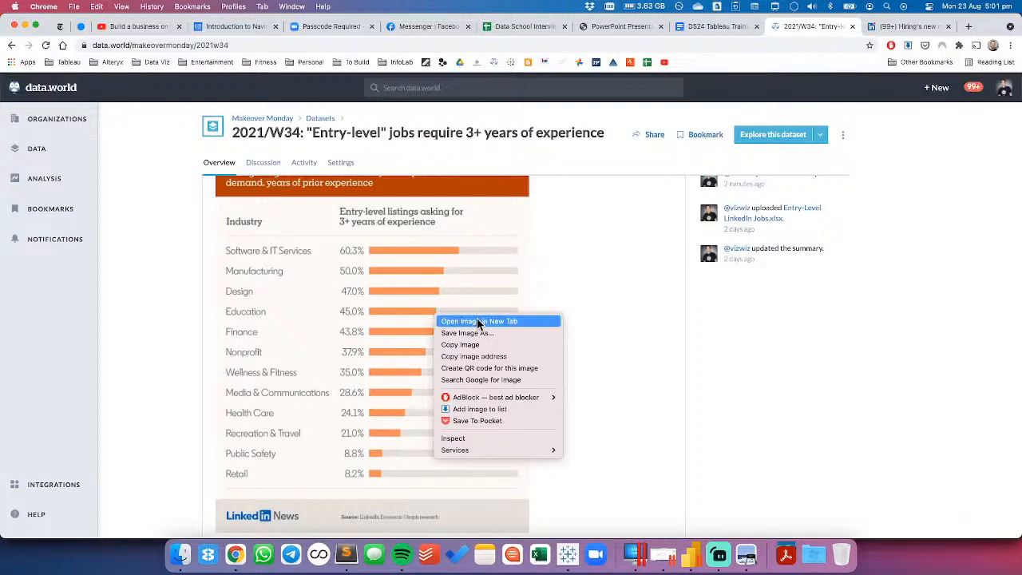
Open the dataset page's chart on entry-level listings asking for 3+ years of experience in its own browser tab
{"action": "left_click", "coordinate": [479, 322]}
{"action": "left_click", "coordinate": [829, 25]}
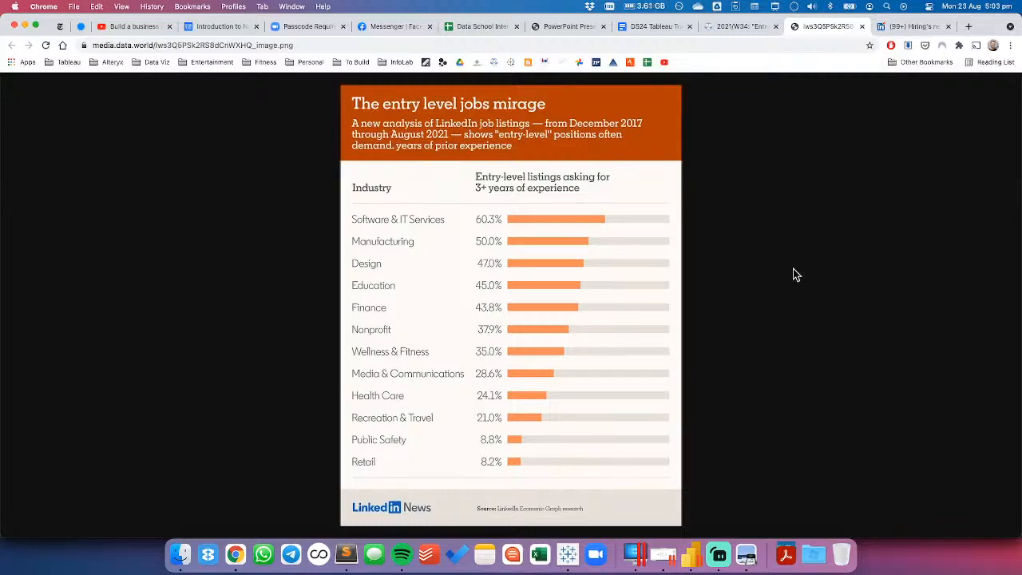
Switch to Tableau and connect to the Entry-Level LinkedIn Jobs.xlsx file in the 2021 data folder
{"action": "left_click", "coordinate": [568, 554]}
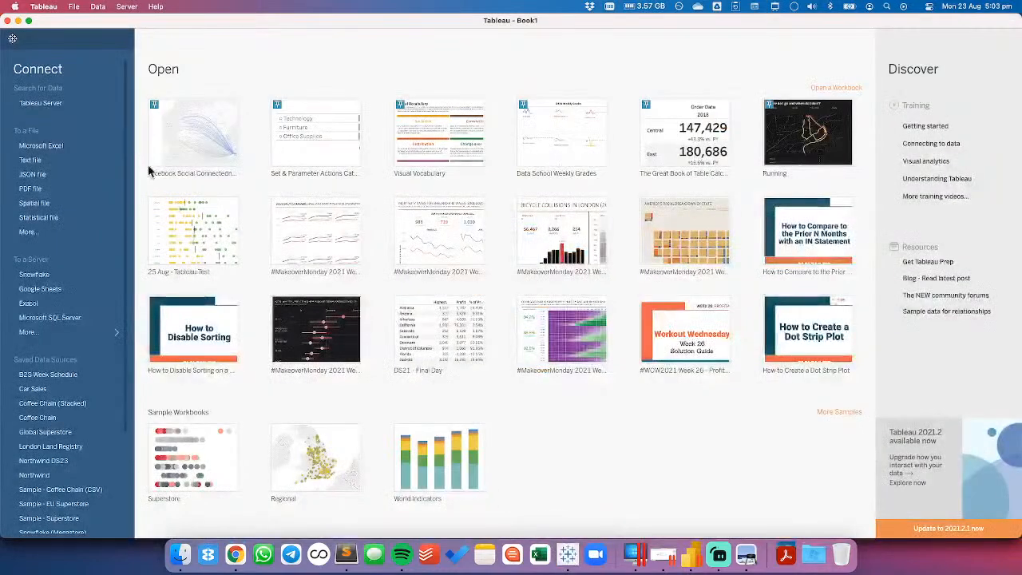
{"action": "left_click", "coordinate": [27, 231]}
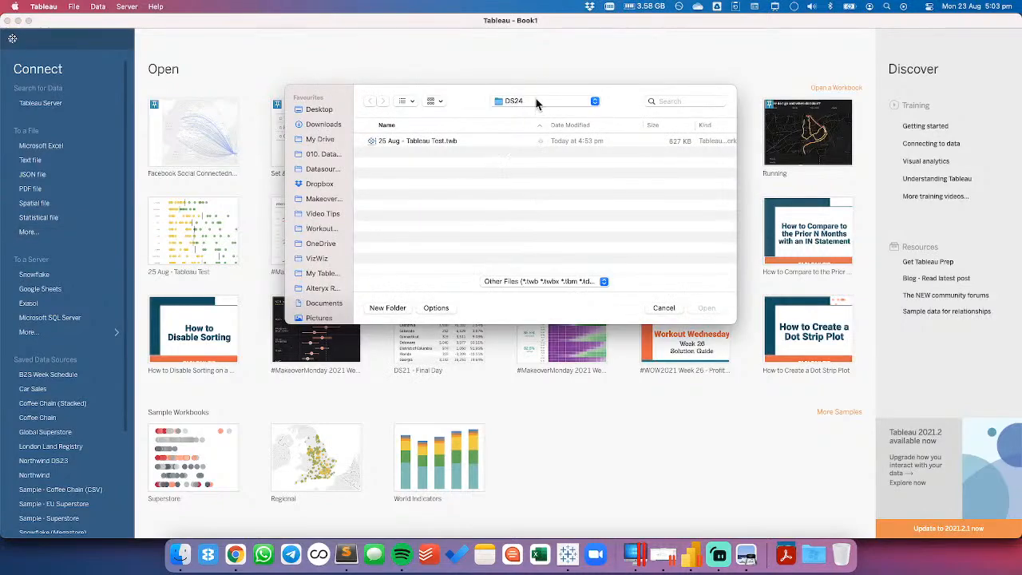
{"action": "left_click", "coordinate": [536, 101]}
{"action": "left_click", "coordinate": [518, 196]}
{"action": "left_click", "coordinate": [609, 126]}
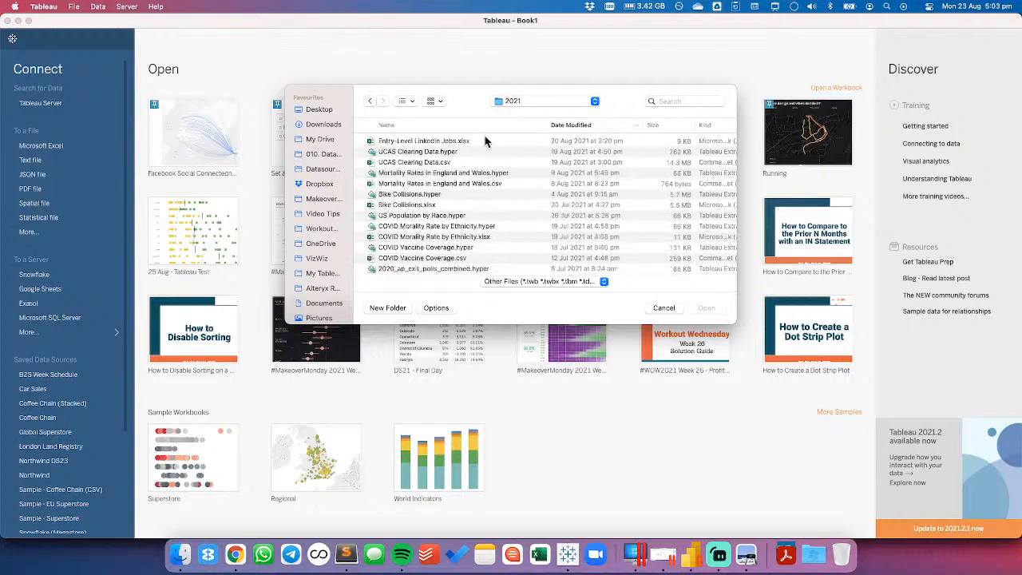
{"action": "left_click", "coordinate": [417, 142]}
{"action": "left_click", "coordinate": [706, 308]}
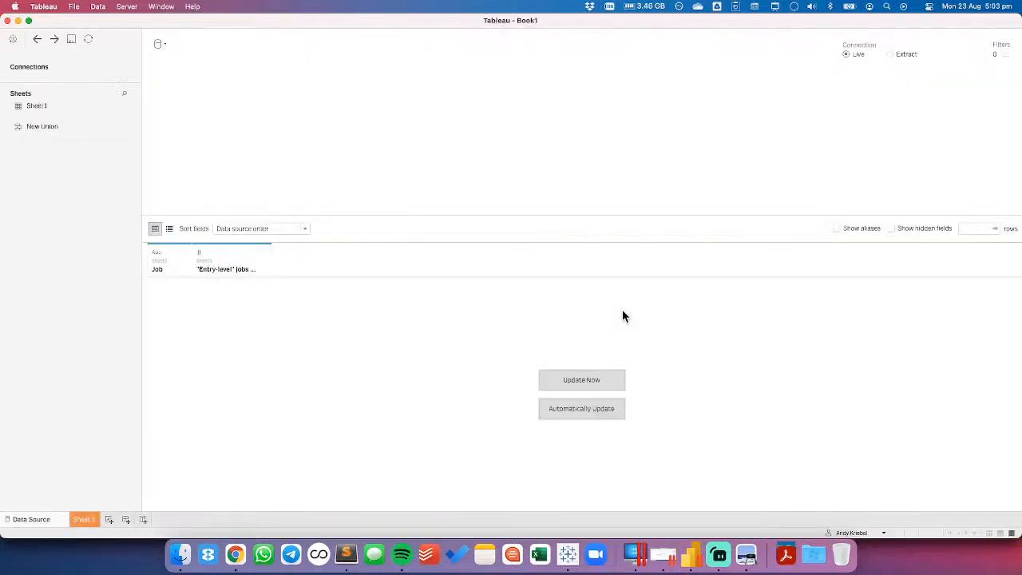
Rename the data source as "Entry-Level LinkedIn Jobs" and go to Sheet 1
{"action": "left_click", "coordinate": [353, 44]}
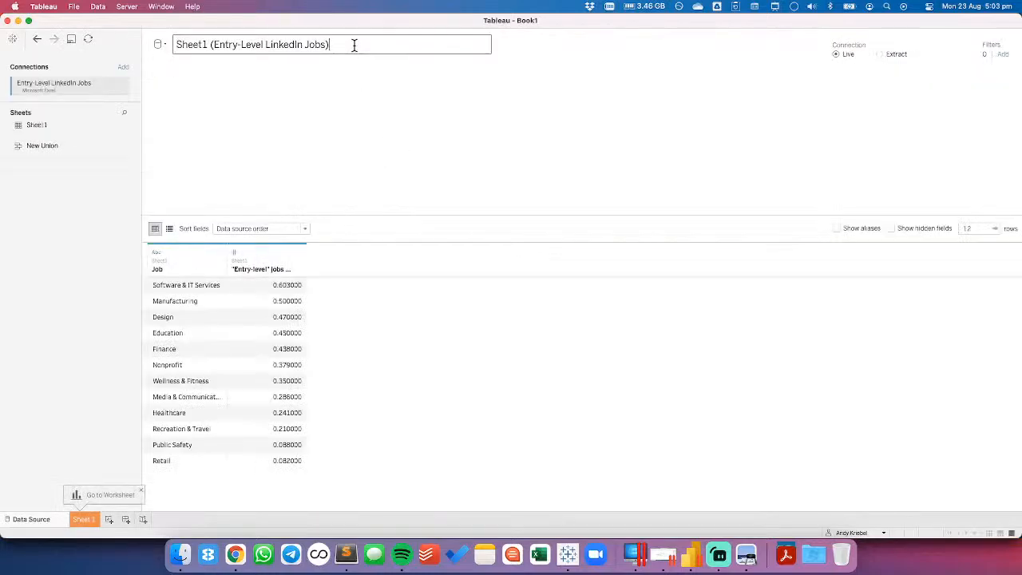
{"action": "key", "text": "BackSpace"}
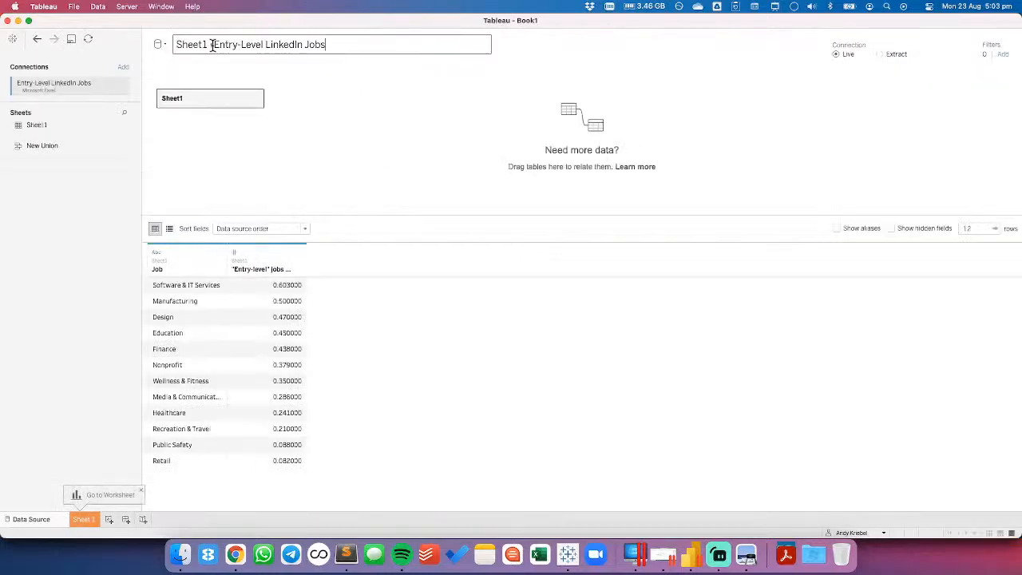
{"action": "left_click_drag", "start_coordinate": [213, 44], "coordinate": [170, 46]}
{"action": "key", "text": "BackSpace"}
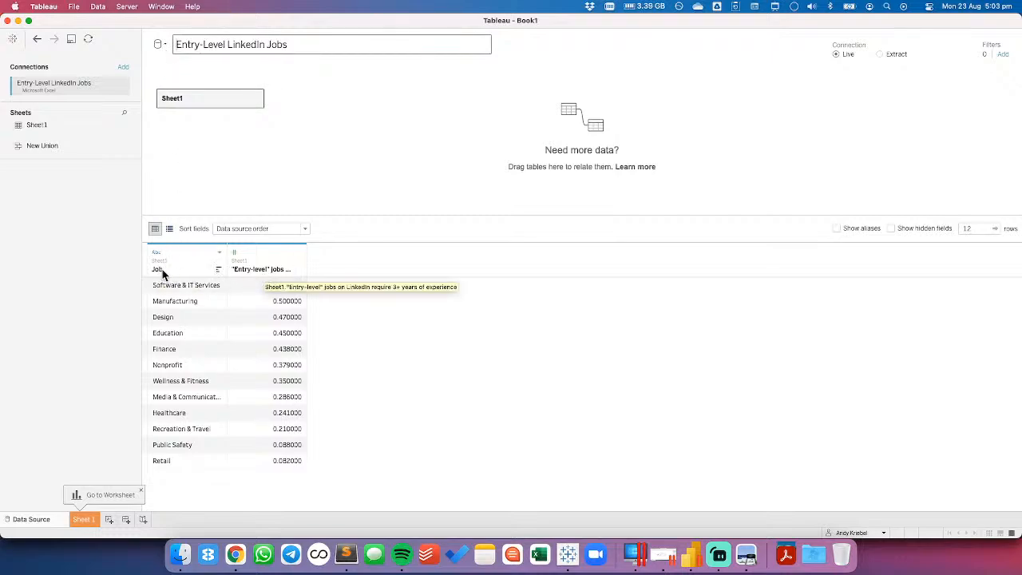
{"action": "left_click", "coordinate": [242, 194]}
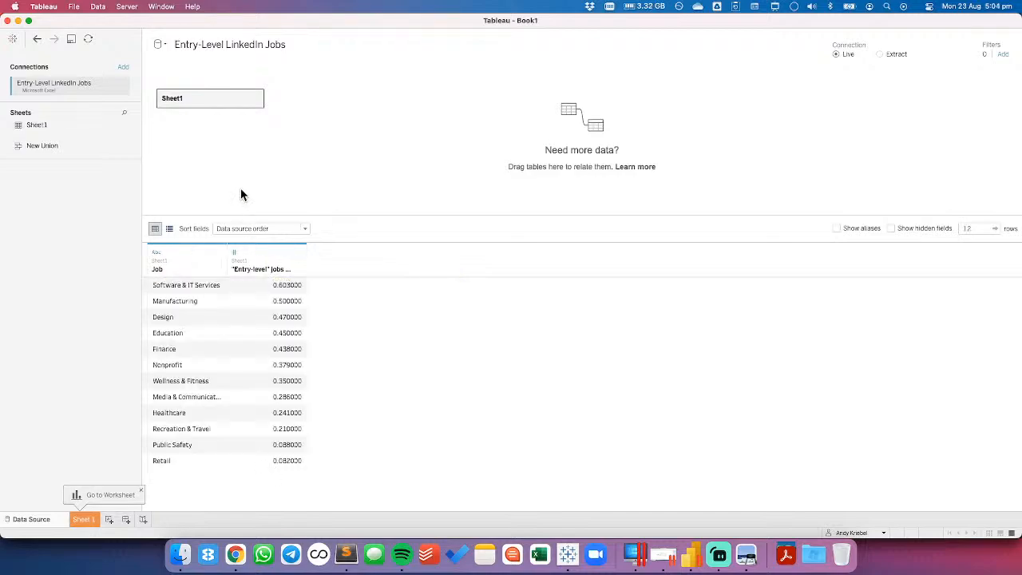
{"action": "left_click", "coordinate": [82, 519]}
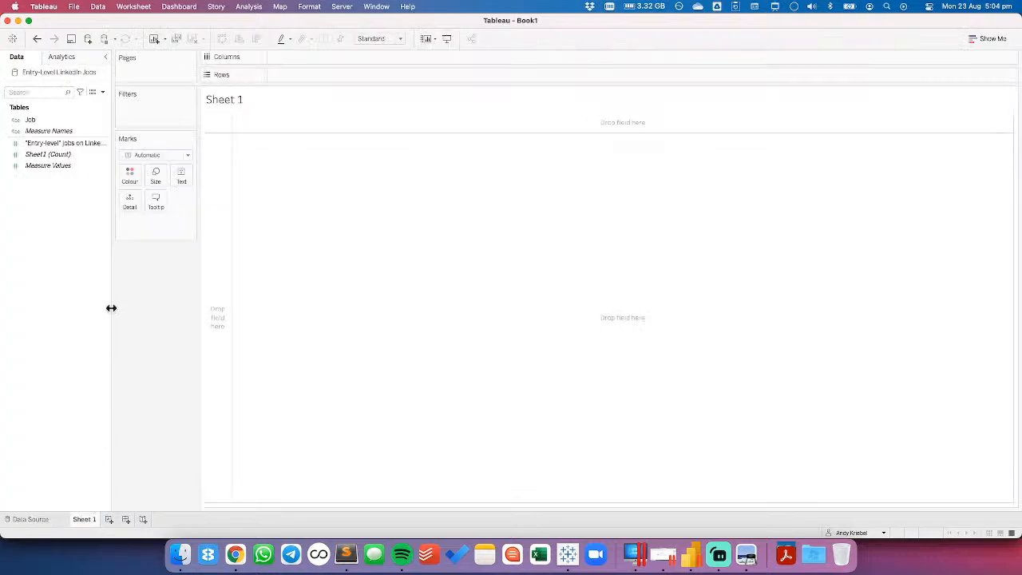
{"action": "left_click", "coordinate": [40, 121]}
Switch to Power BI Desktop and load Sheet1 from the Entry-Level LinkedIn Jobs Excel workbook
{"action": "left_click", "coordinate": [692, 555]}
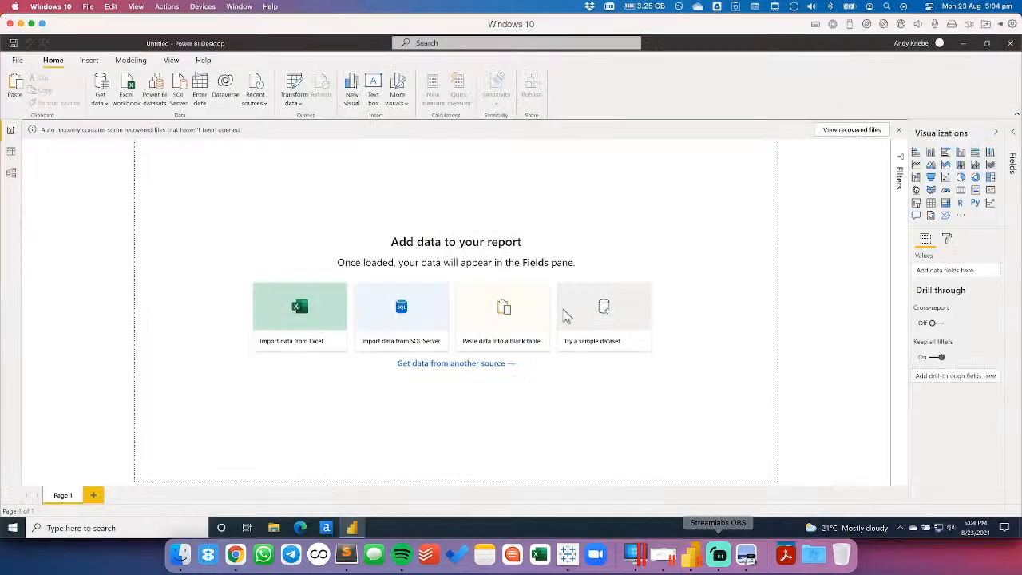
{"action": "left_click", "coordinate": [298, 334]}
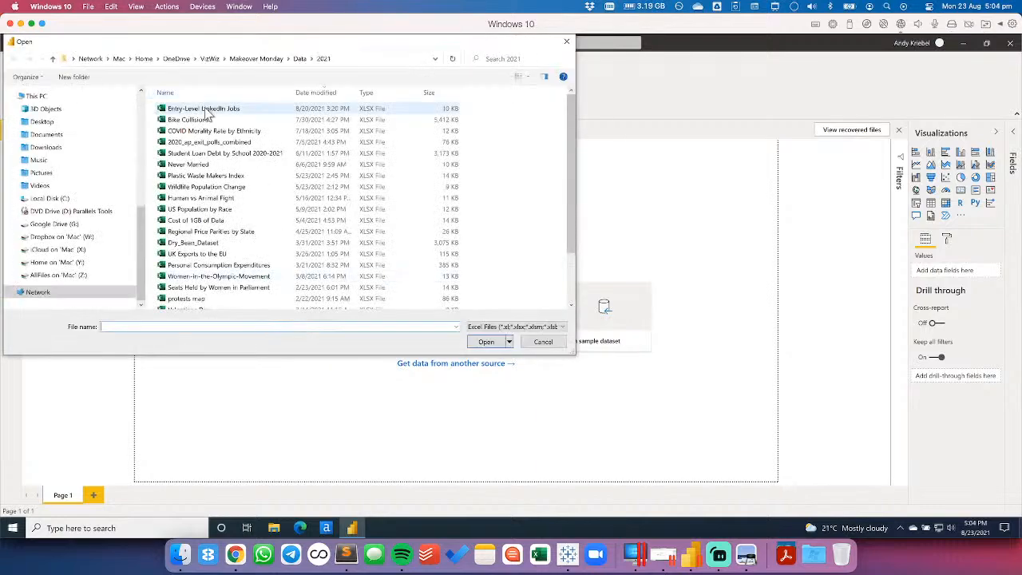
{"action": "left_click", "coordinate": [206, 110]}
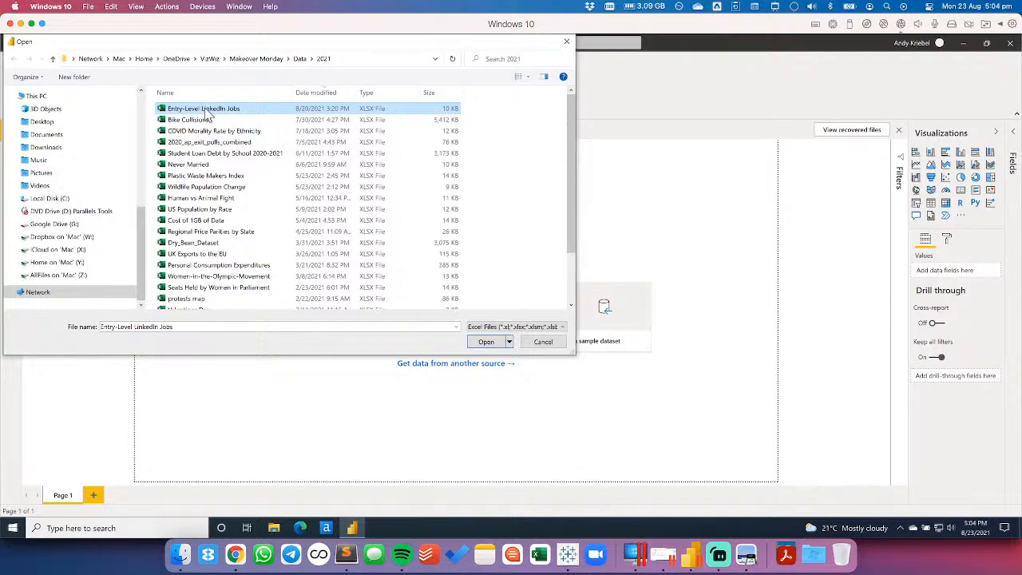
{"action": "left_click", "coordinate": [484, 343]}
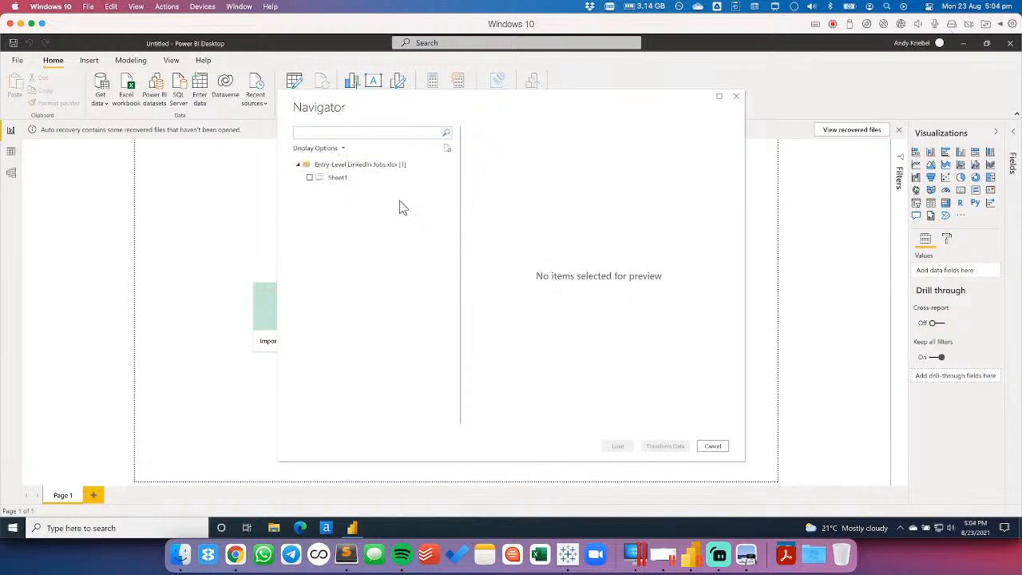
{"action": "left_click", "coordinate": [310, 177]}
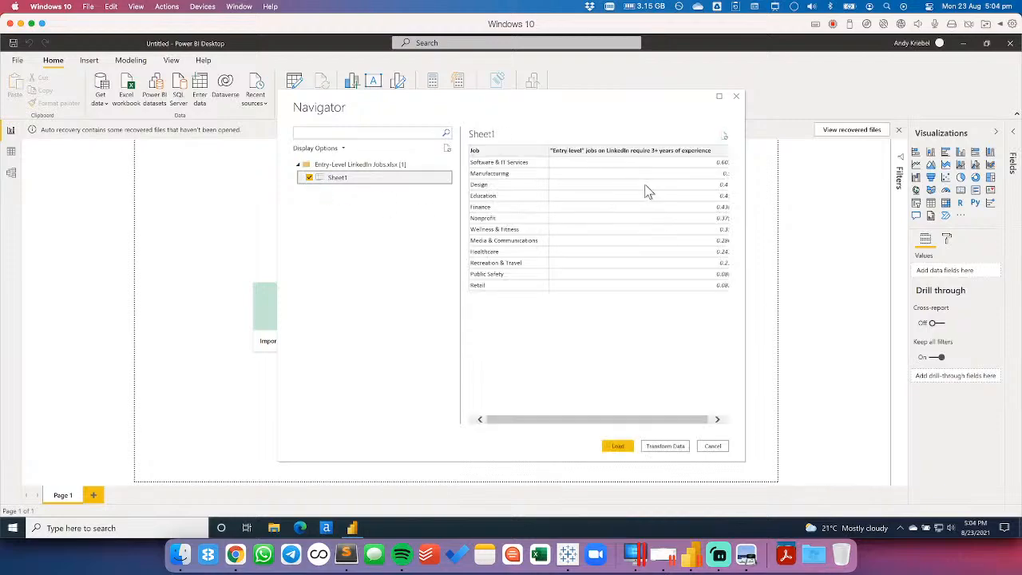
{"action": "left_click", "coordinate": [620, 448]}
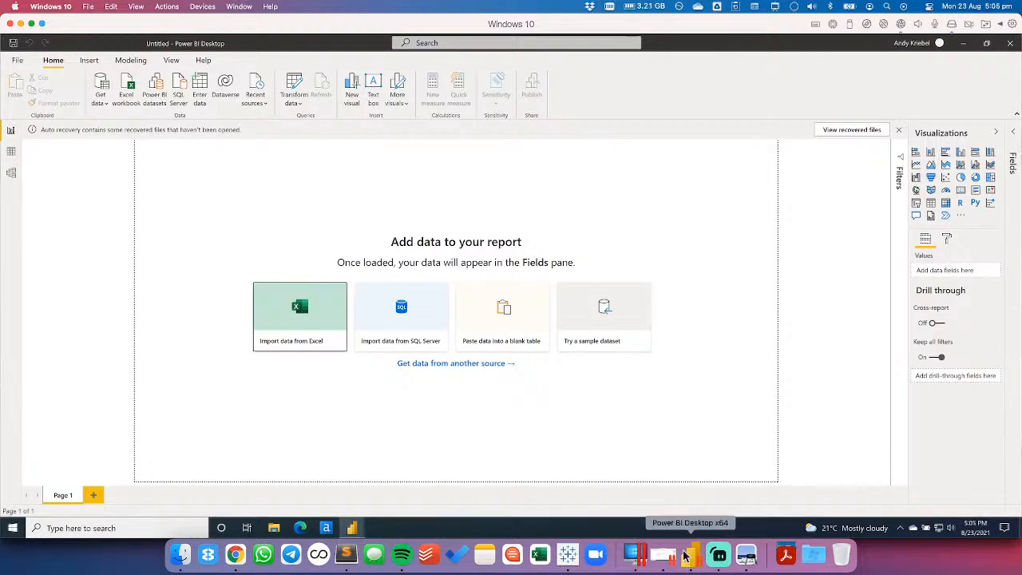
Switch back to Tableau and build a text table with Job as rows and the "Entry-level" jobs measure as values
{"action": "left_click", "coordinate": [568, 554]}
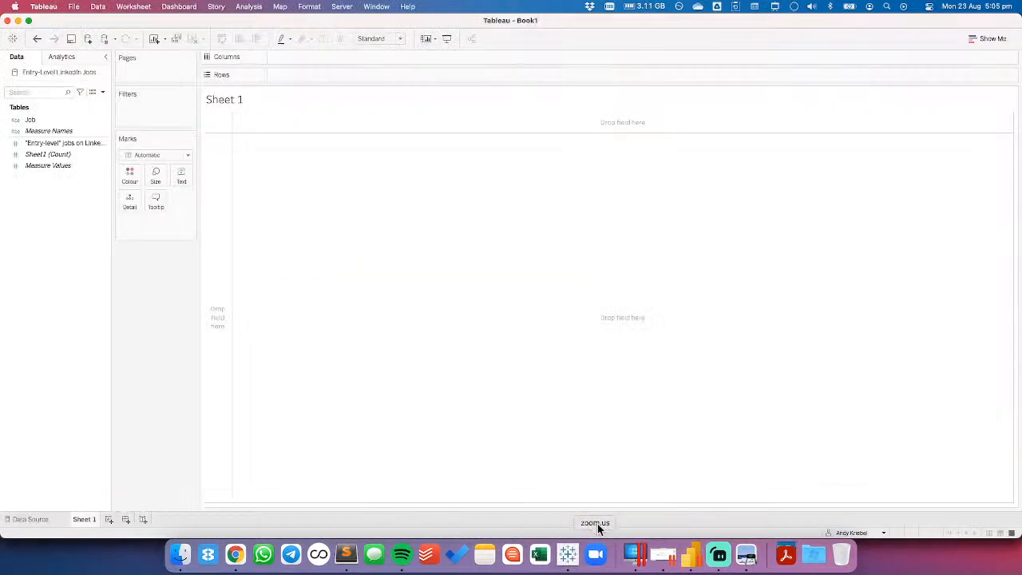
{"action": "left_click_drag", "start_coordinate": [35, 119], "coordinate": [216, 212]}
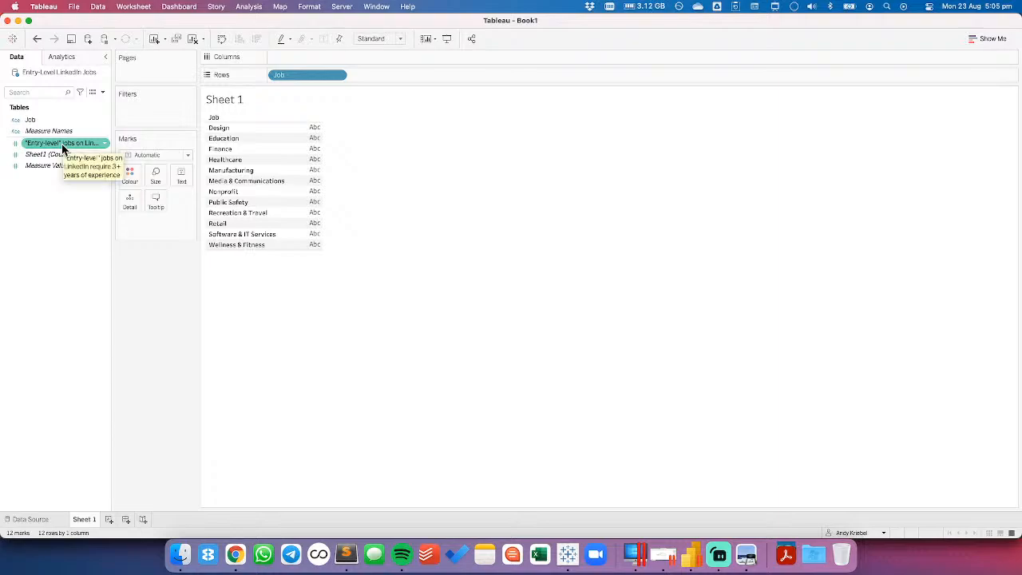
{"action": "left_click_drag", "start_coordinate": [63, 149], "coordinate": [317, 166]}
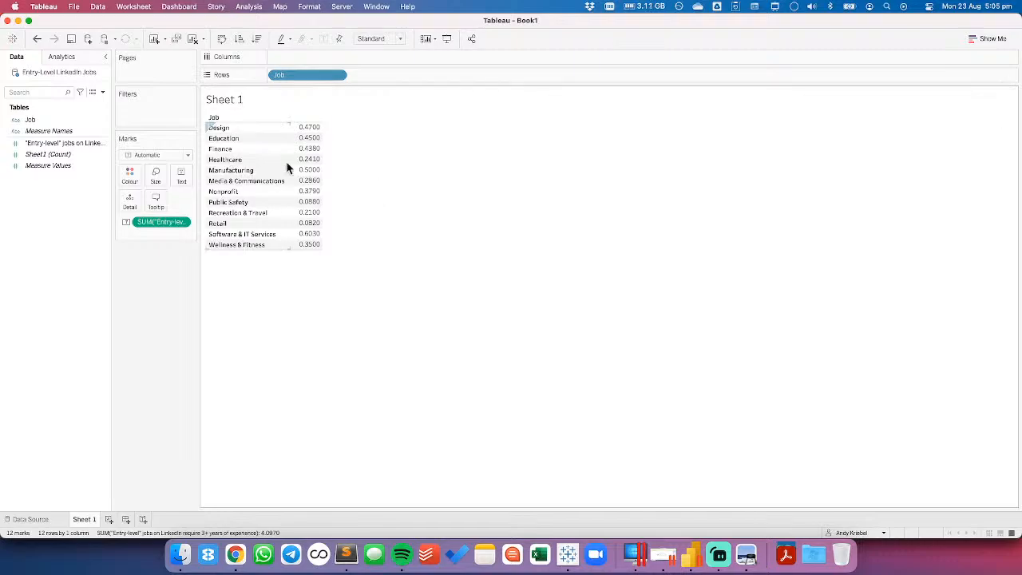
Set the default number format of the "Entry-level" jobs measure to Percentage with 1 decimal place
{"action": "left_click", "coordinate": [40, 145]}
{"action": "right_click", "coordinate": [43, 150]}
{"action": "mouse_move", "coordinate": [89, 278]}
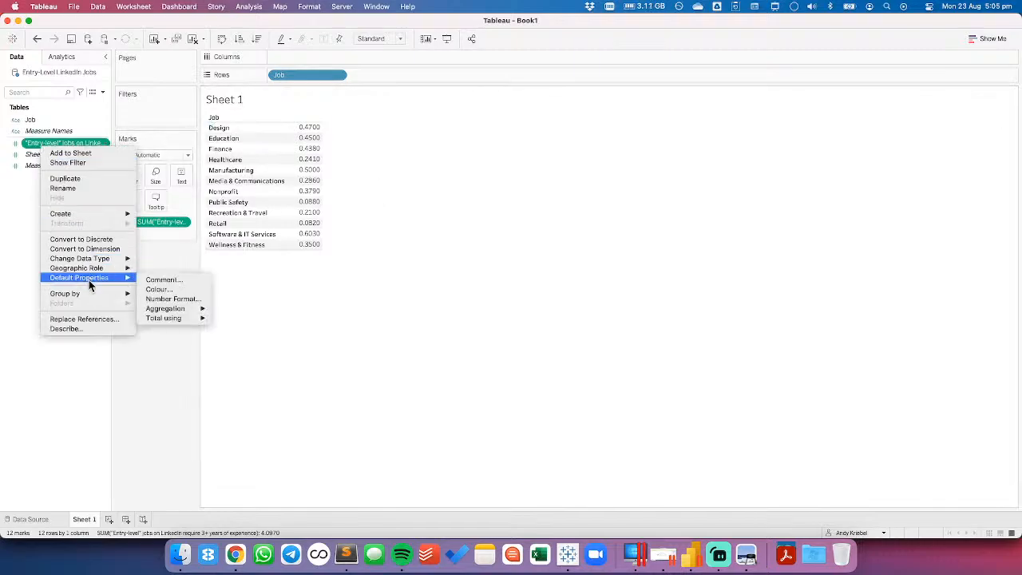
{"action": "left_click", "coordinate": [170, 299]}
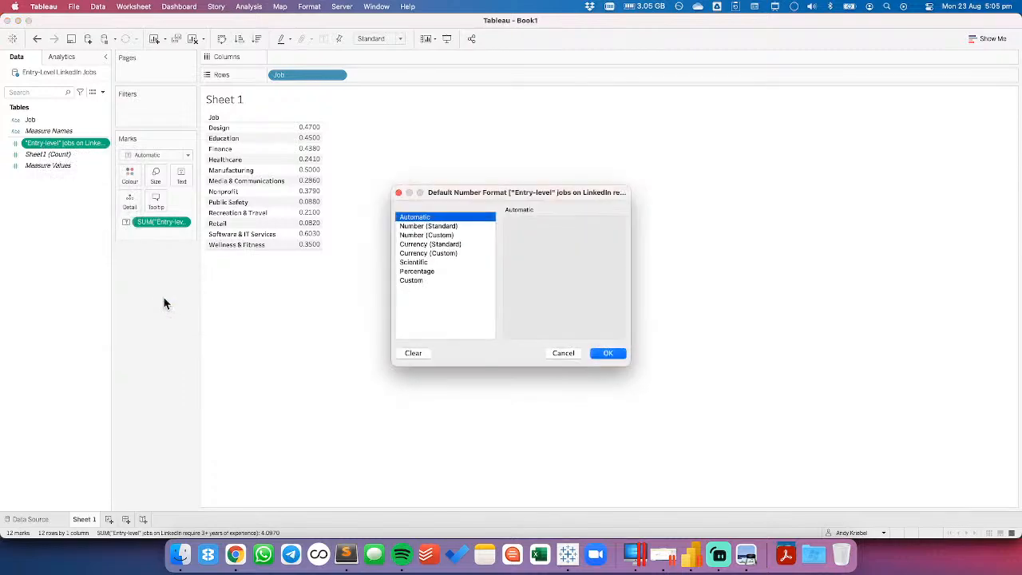
{"action": "left_click", "coordinate": [421, 271]}
{"action": "left_click", "coordinate": [537, 237]}
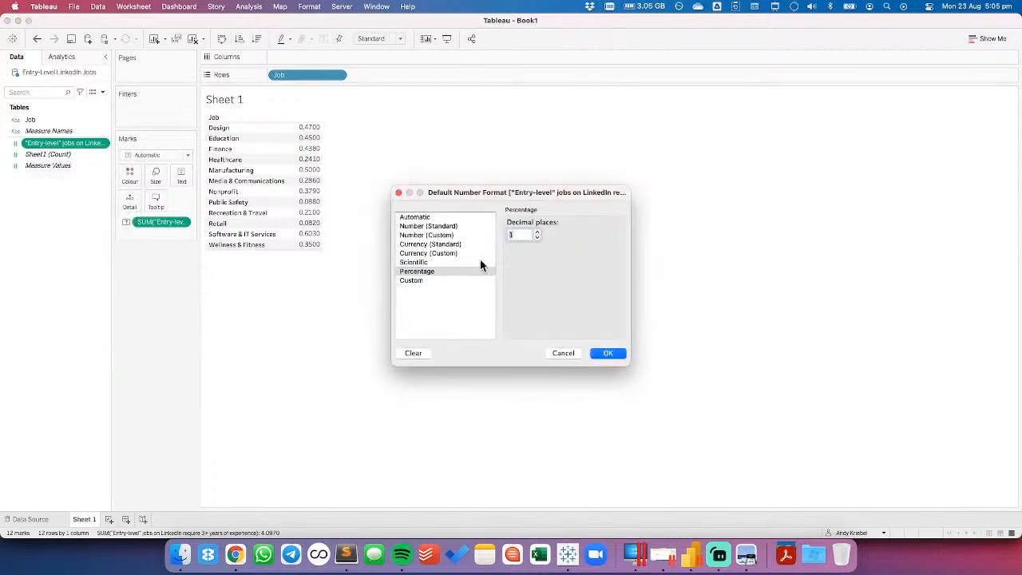
{"action": "left_click", "coordinate": [608, 353]}
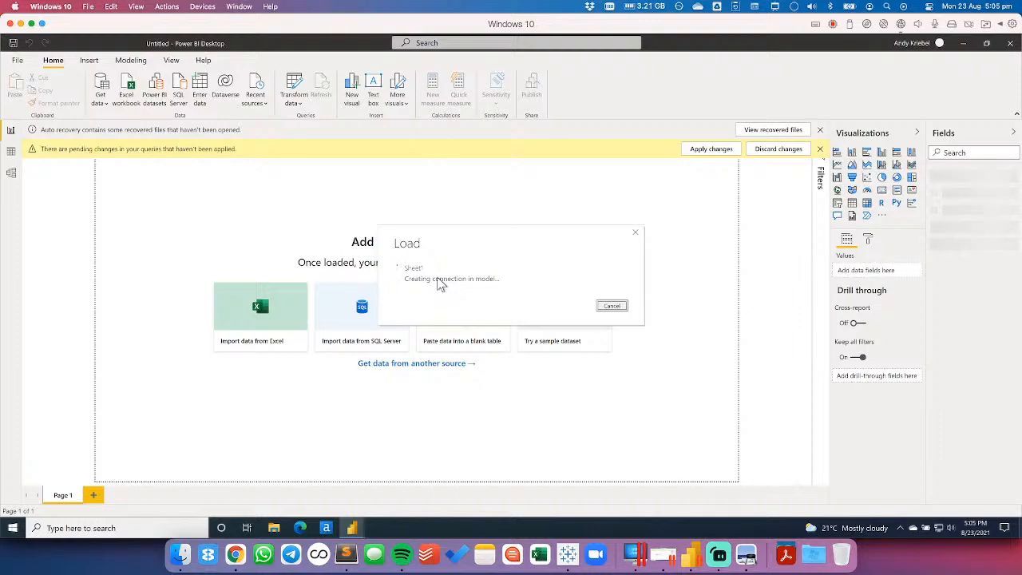
In Tableau, turn the table into a horizontal bar chart of the measure by Job, sorted in descending order
{"action": "left_click", "coordinate": [568, 555]}
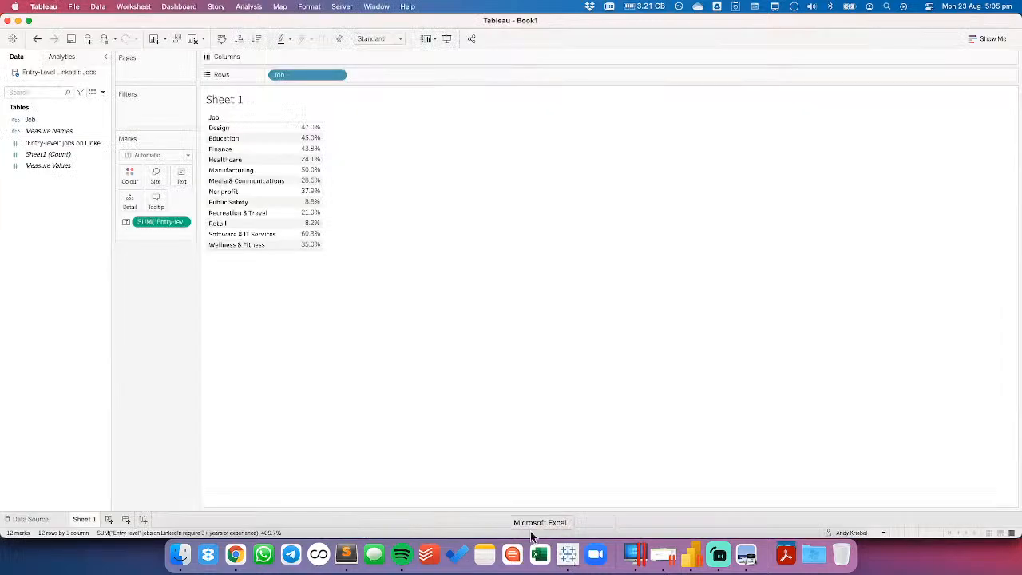
{"action": "left_click_drag", "start_coordinate": [168, 221], "coordinate": [313, 58]}
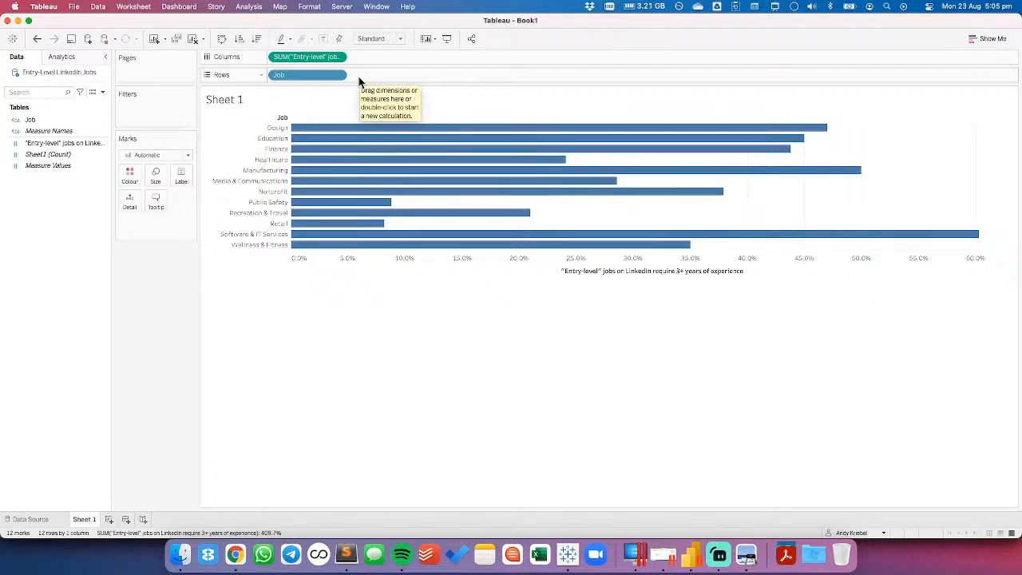
{"action": "left_click", "coordinate": [256, 39]}
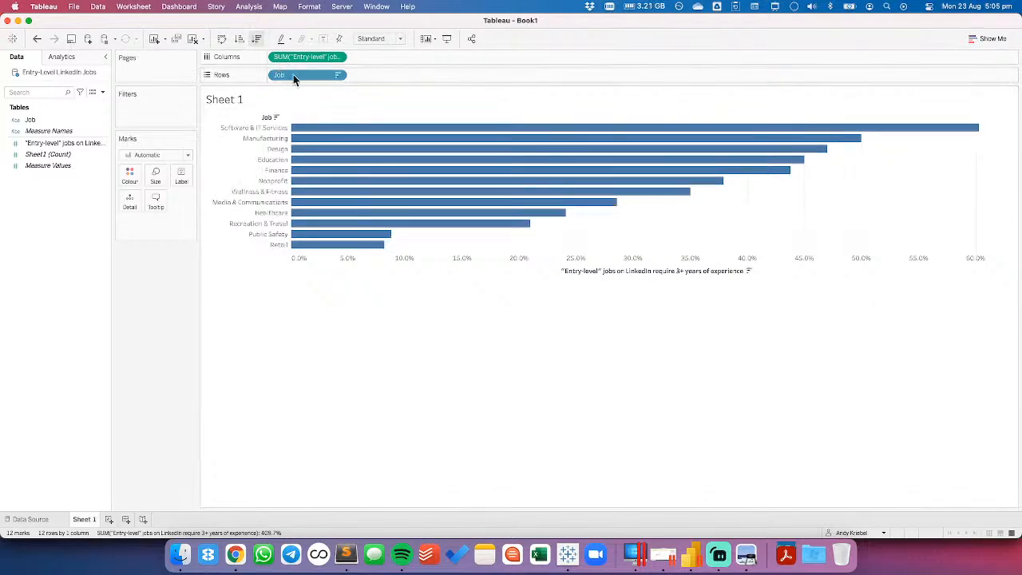
Review the sort settings of the Job field and close them without changes
{"action": "left_click", "coordinate": [338, 75]}
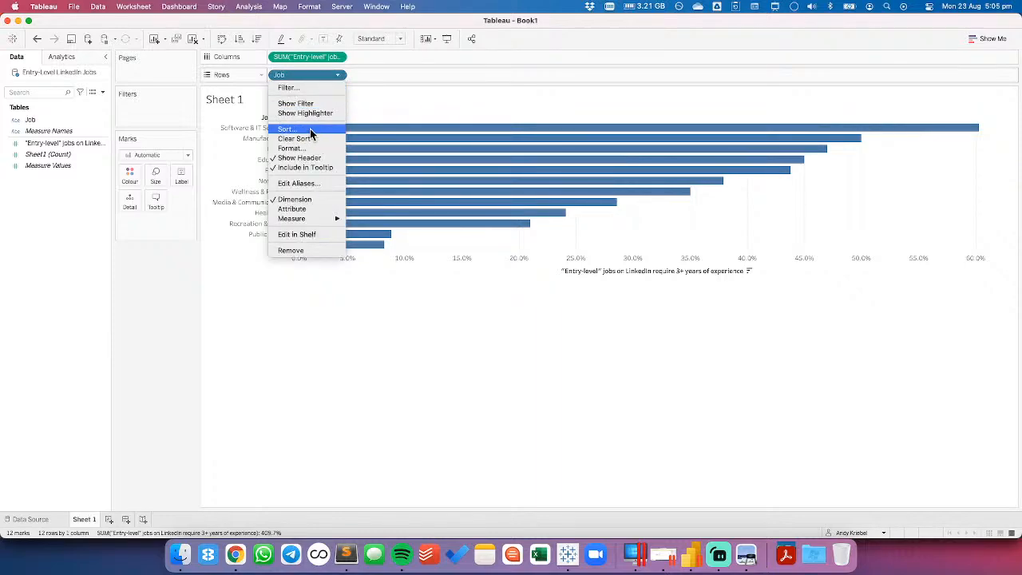
{"action": "left_click", "coordinate": [502, 263]}
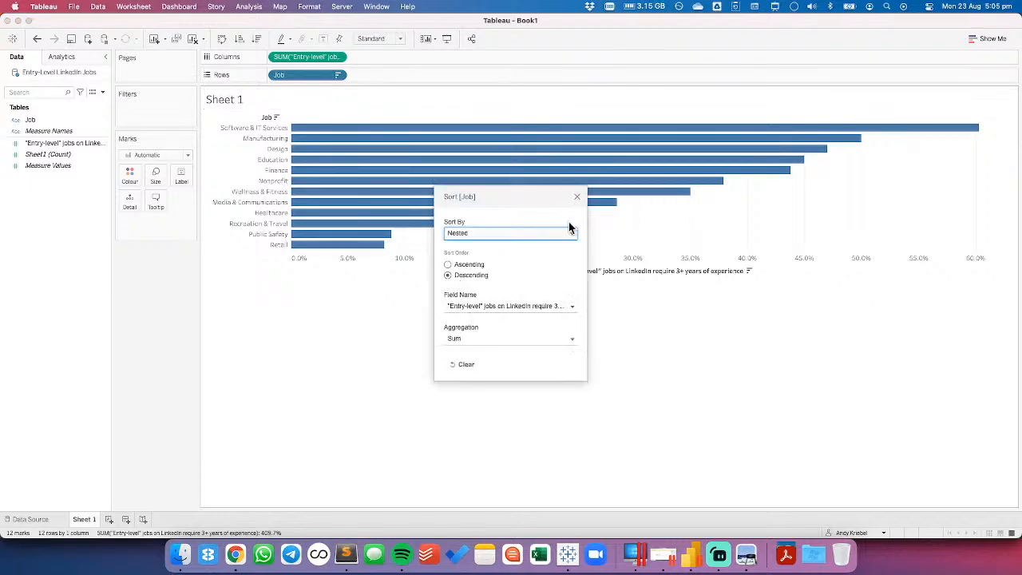
{"action": "left_click", "coordinate": [577, 197]}
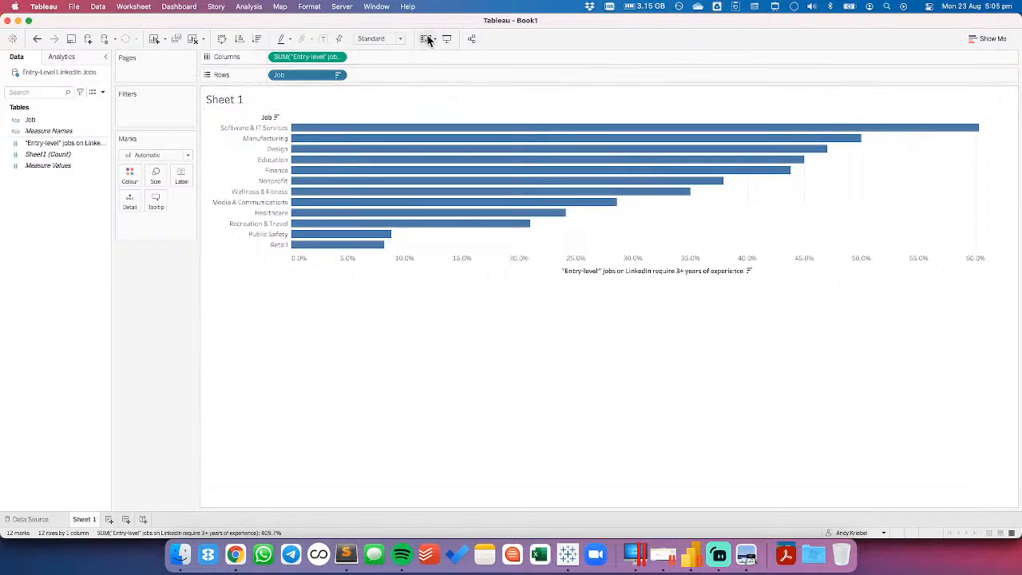
Increase the row height of the bar chart so the bars become thicker
{"action": "left_click", "coordinate": [376, 40]}
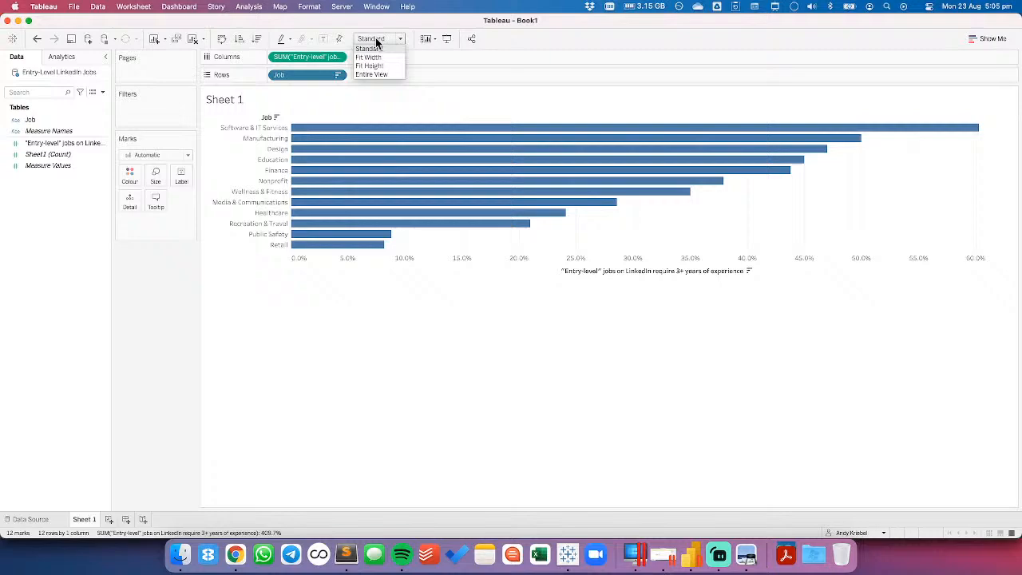
{"action": "left_click", "coordinate": [436, 27]}
{"action": "left_click_drag", "start_coordinate": [263, 132], "coordinate": [265, 150]}
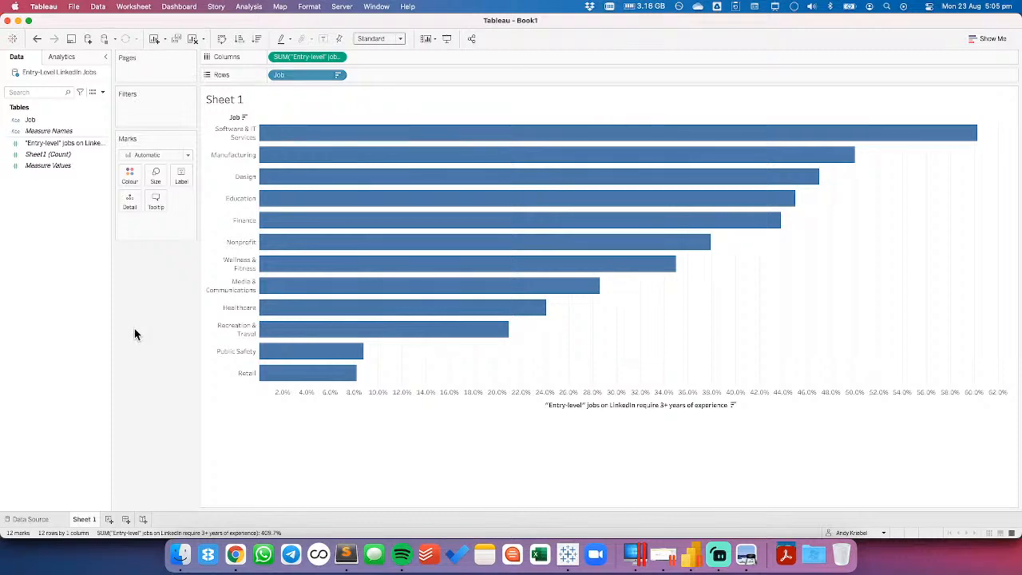
Check the progress of the Sheet1 data load in Power BI Desktop and return to Tableau
{"action": "key", "text": "super+Tab"}
{"action": "key", "text": "super+Tab"}
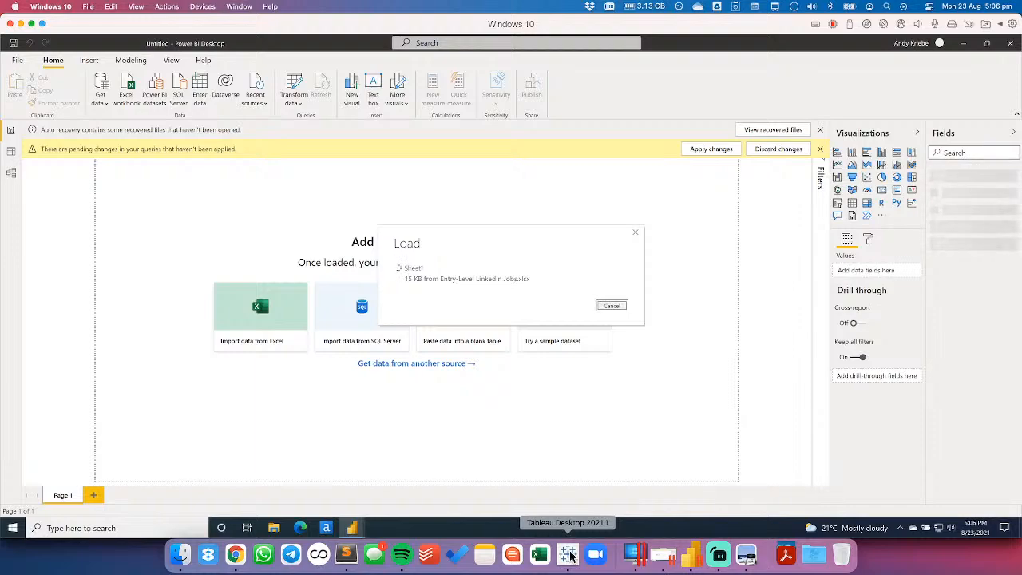
{"action": "left_click", "coordinate": [568, 554]}
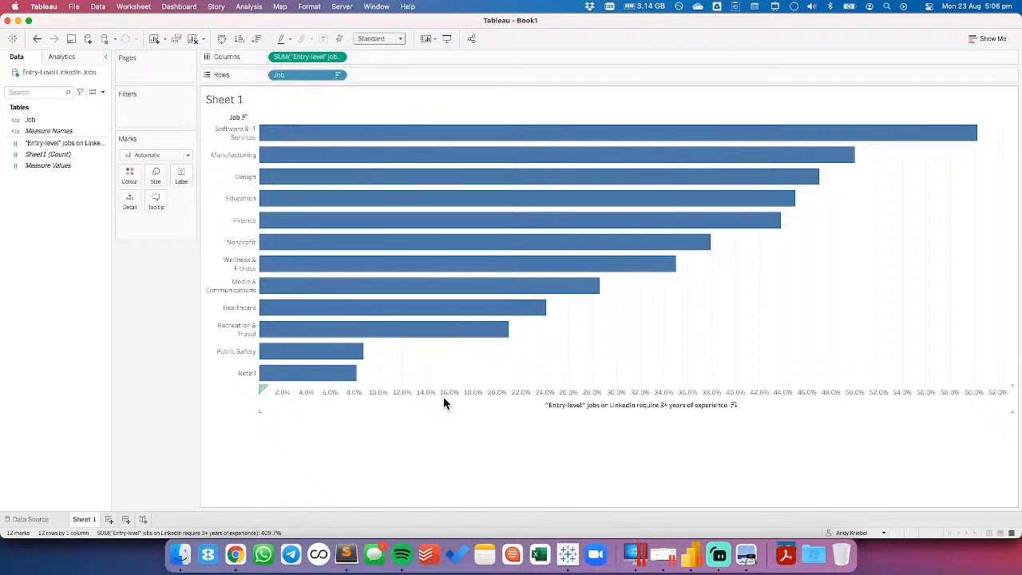
Switch to Chrome to examine the original LinkedIn News chart's bar design, and return to Tableau
{"action": "key", "text": "super+Tab"}
{"action": "key", "text": "super+Tab"}
{"action": "key", "text": "super+Tab"}
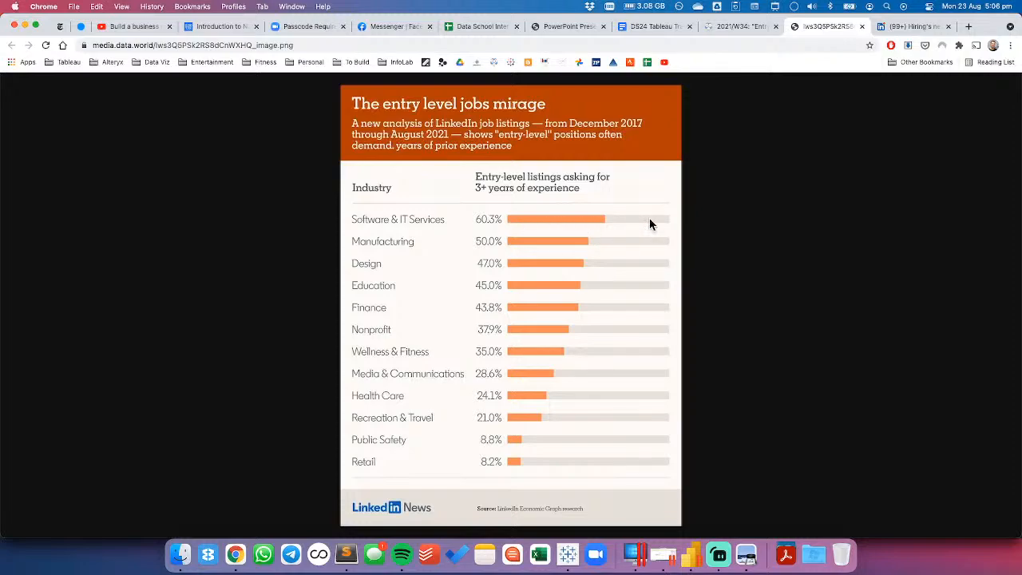
{"action": "key", "text": "super+Tab"}
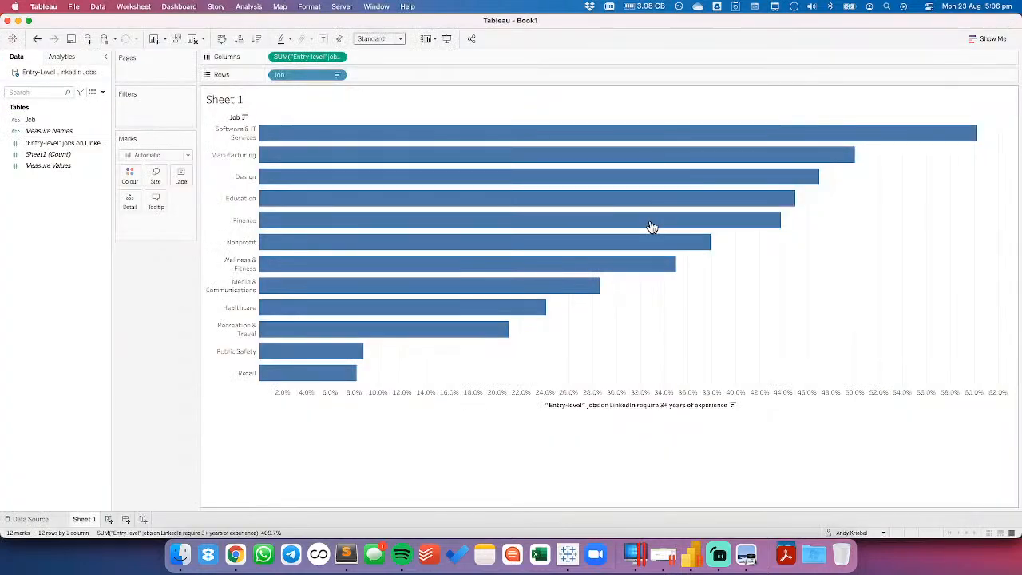
Create a calculated field named Remainder with the formula 1-["Entry-level" jobs on LinkedIn require 3+ years of experience]
{"action": "right_click", "coordinate": [70, 214]}
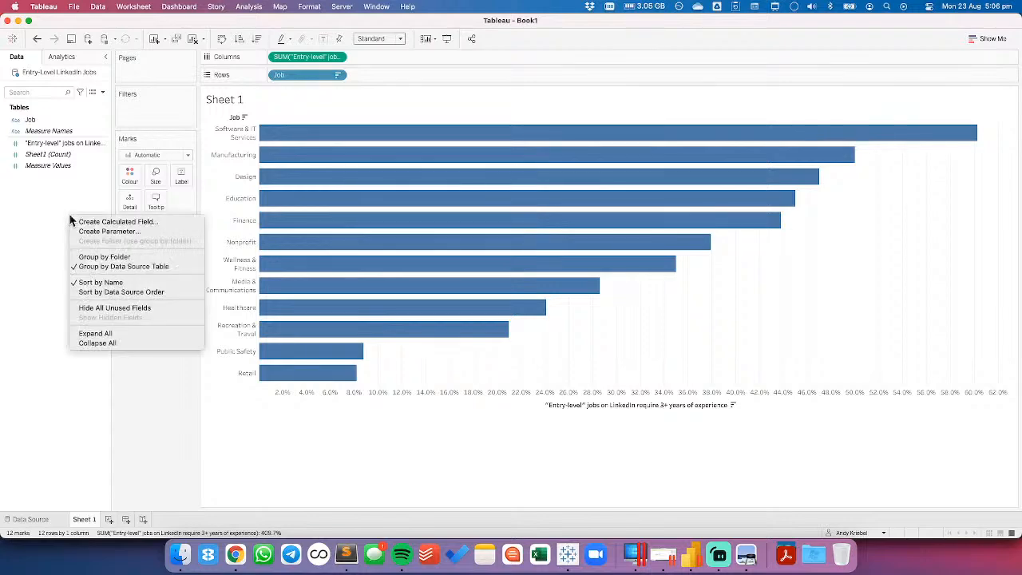
{"action": "left_click", "coordinate": [88, 221]}
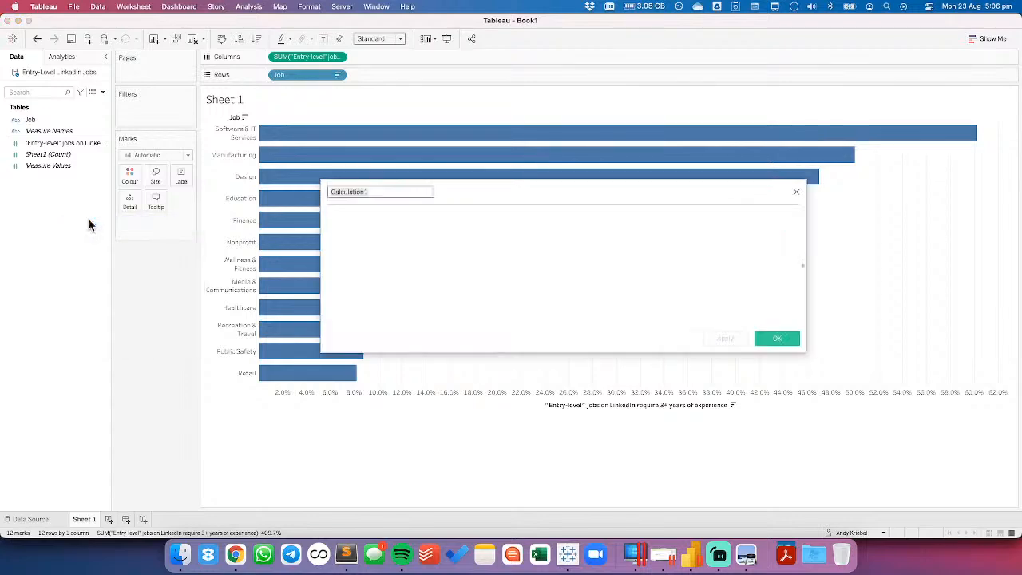
{"action": "type", "text": "Remainder"}
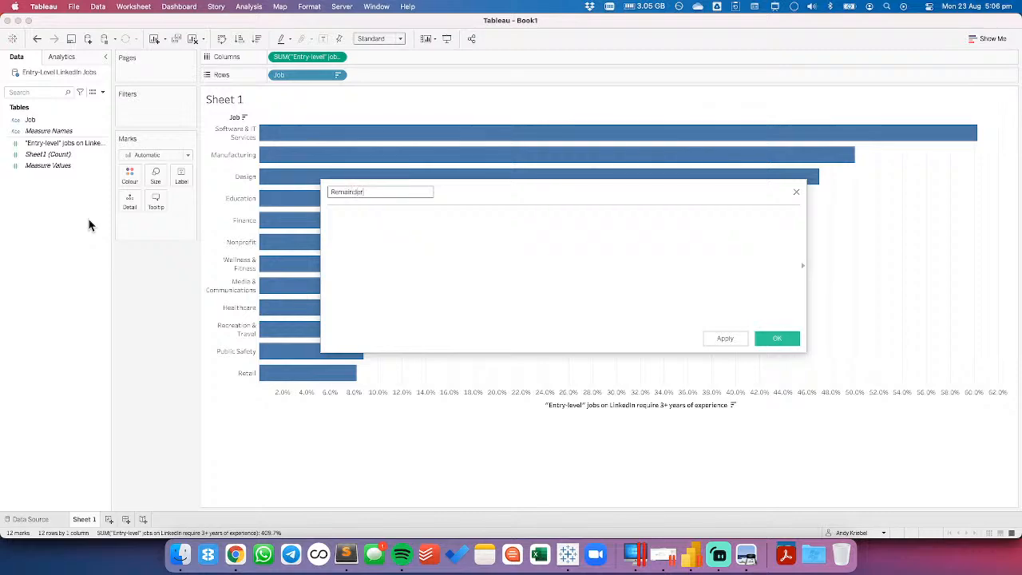
{"action": "key", "text": "Tab"}
{"action": "type", "text": "1-"}
{"action": "left_click_drag", "start_coordinate": [56, 143], "coordinate": [341, 218]}
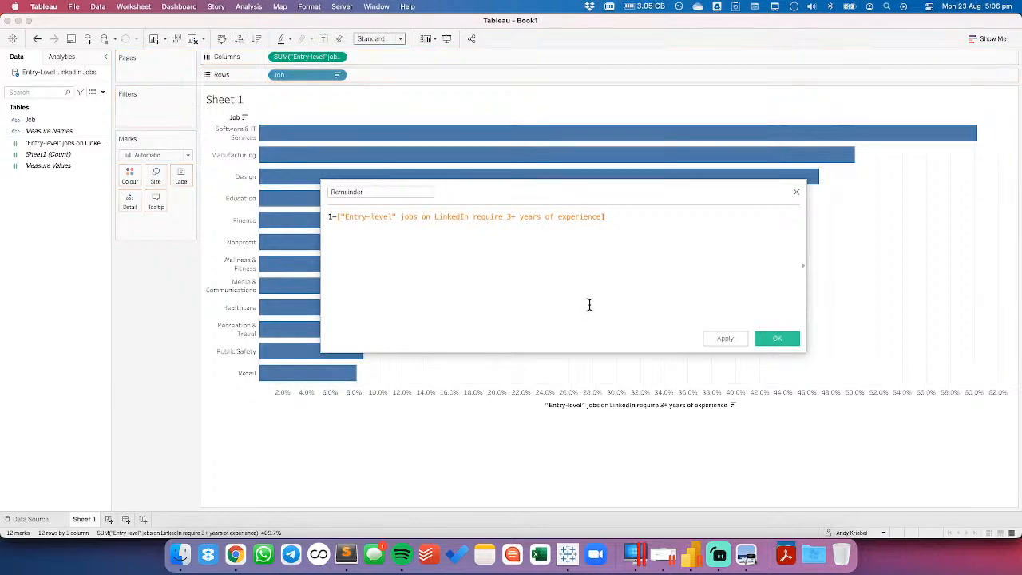
{"action": "left_click", "coordinate": [776, 338]}
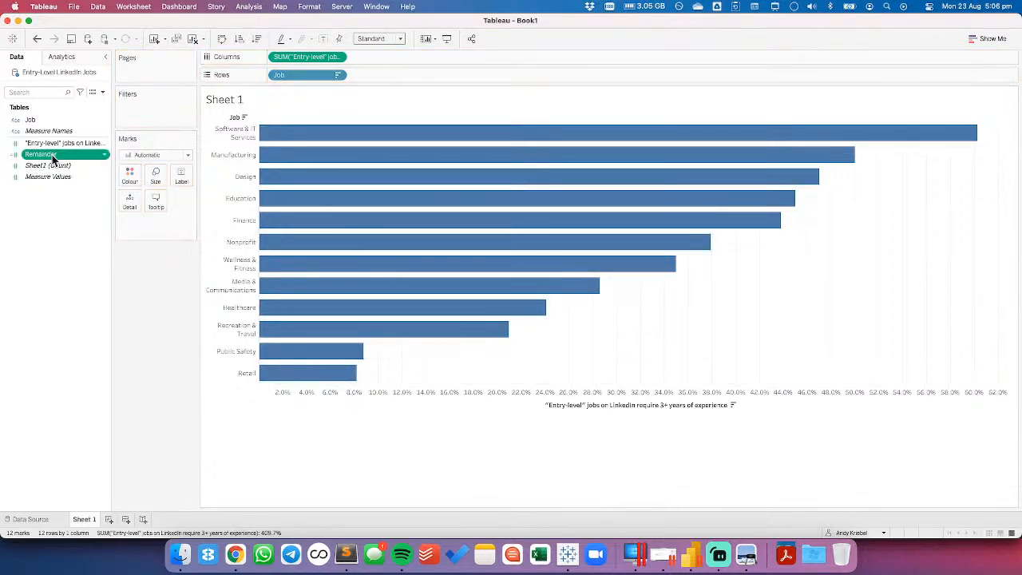
Add Remainder to the bar chart's value axis and stack the bars coloured by Measure Names instead of splitting the rows
{"action": "left_click_drag", "start_coordinate": [53, 156], "coordinate": [393, 405]}
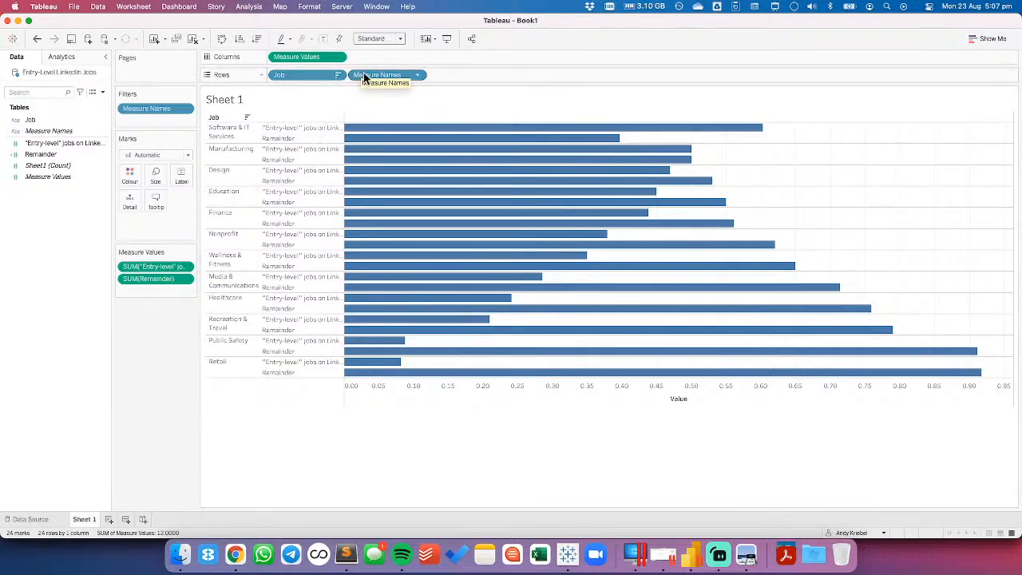
{"action": "left_click_drag", "start_coordinate": [366, 74], "coordinate": [128, 172]}
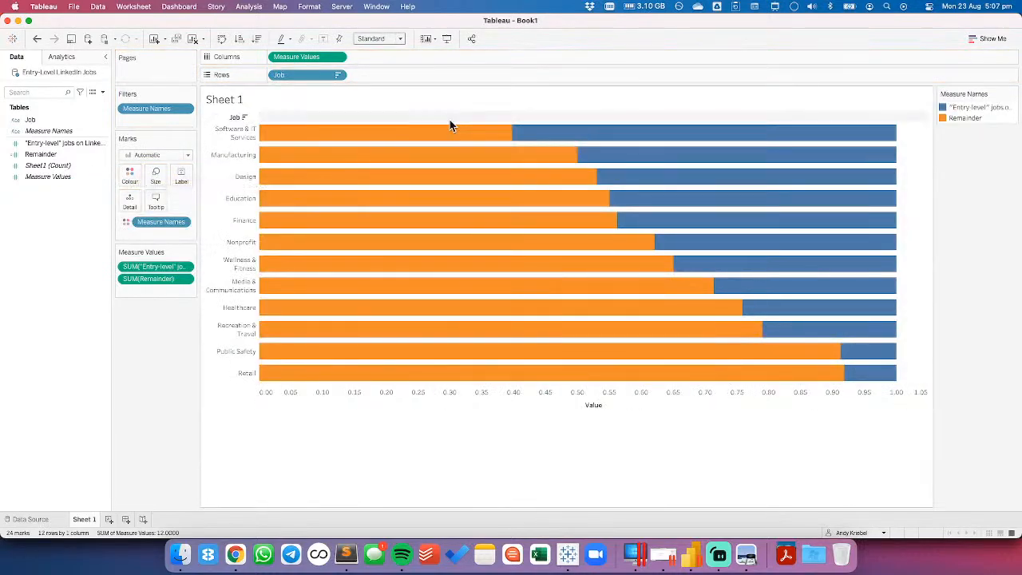
Reorder the Measure Names colour legend so Remainder comes first and the "Entry-level" bars start at the axis
{"action": "mouse_move", "coordinate": [564, 137]}
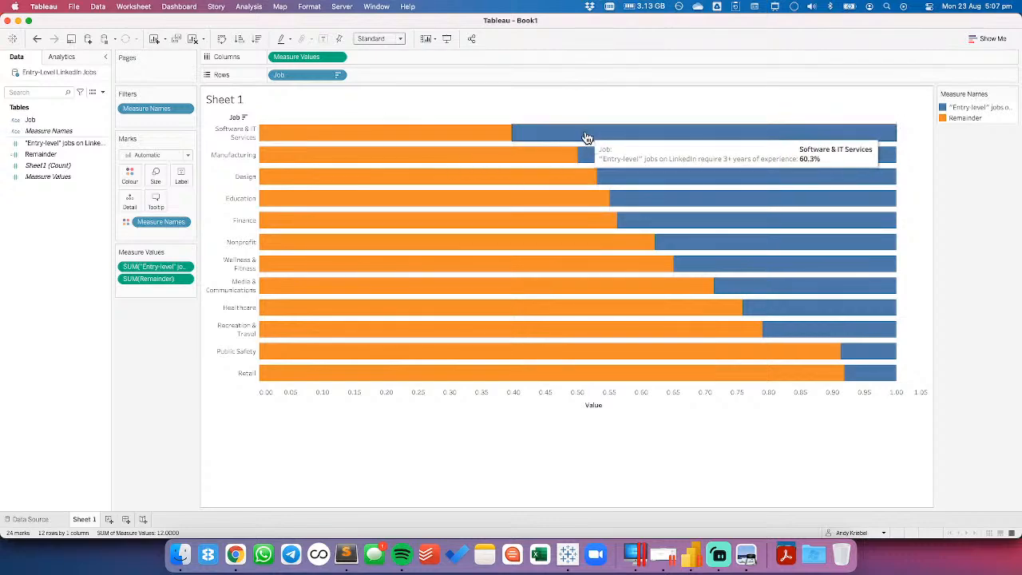
{"action": "left_click", "coordinate": [962, 117]}
{"action": "left_click_drag", "start_coordinate": [962, 117], "coordinate": [965, 105]}
{"action": "left_click", "coordinate": [994, 112]}
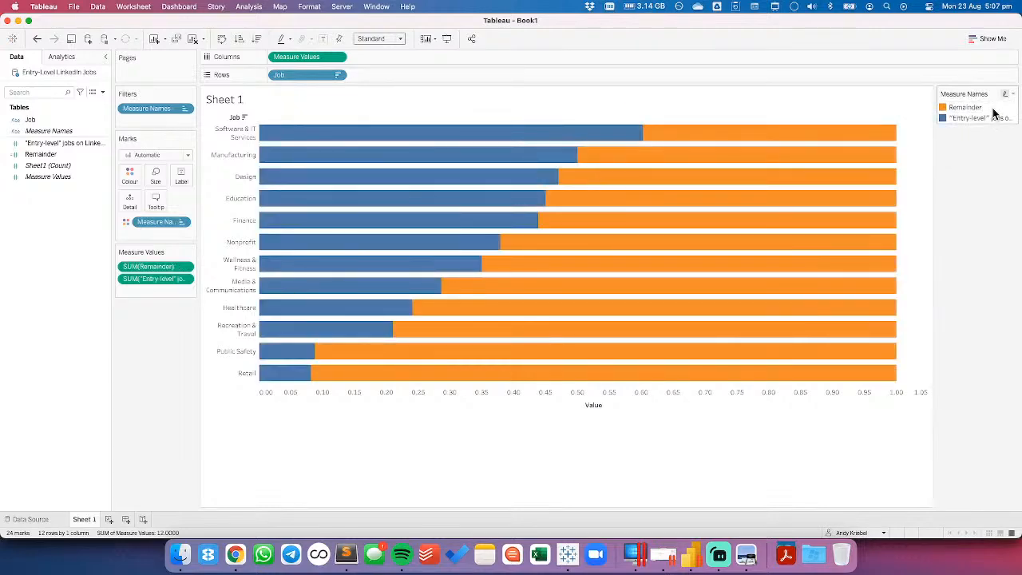
Check the original chart's colours in Chrome, return to Tableau, and assign the Watch Me Viz orange to the "Entry-level" jobs measure
{"action": "key", "text": "super+Tab"}
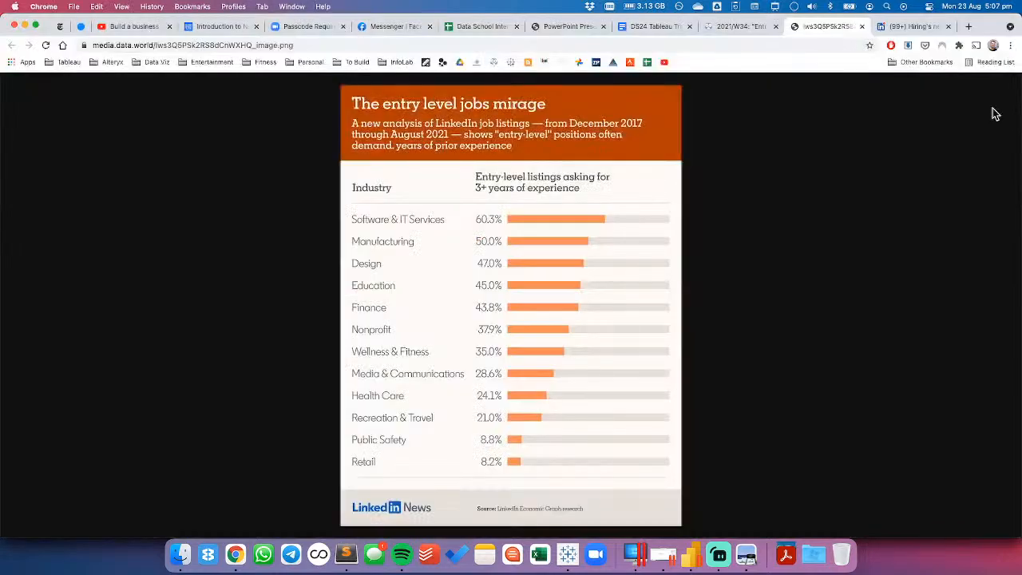
{"action": "key", "text": "super+Tab"}
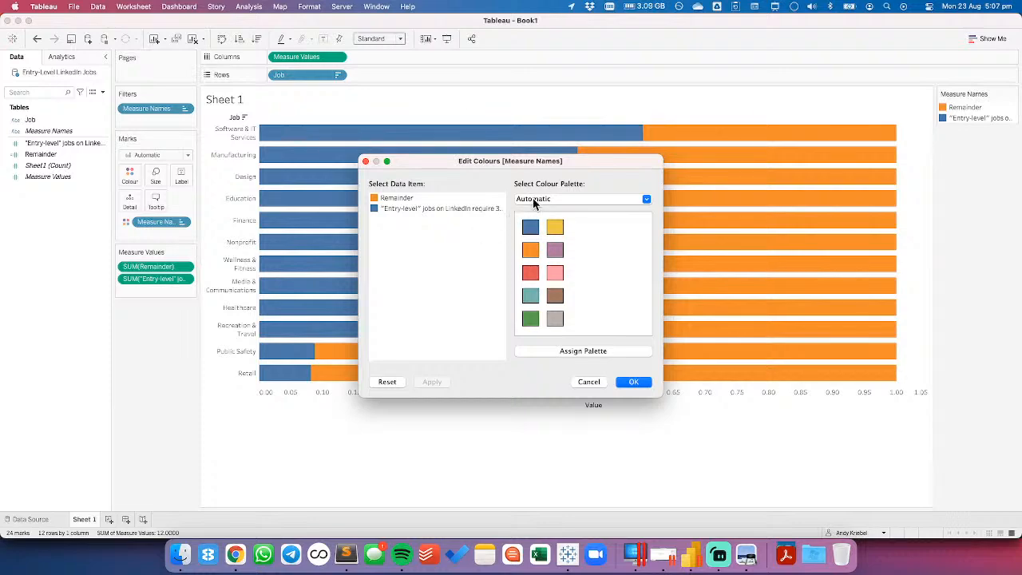
{"action": "left_click", "coordinate": [534, 201]}
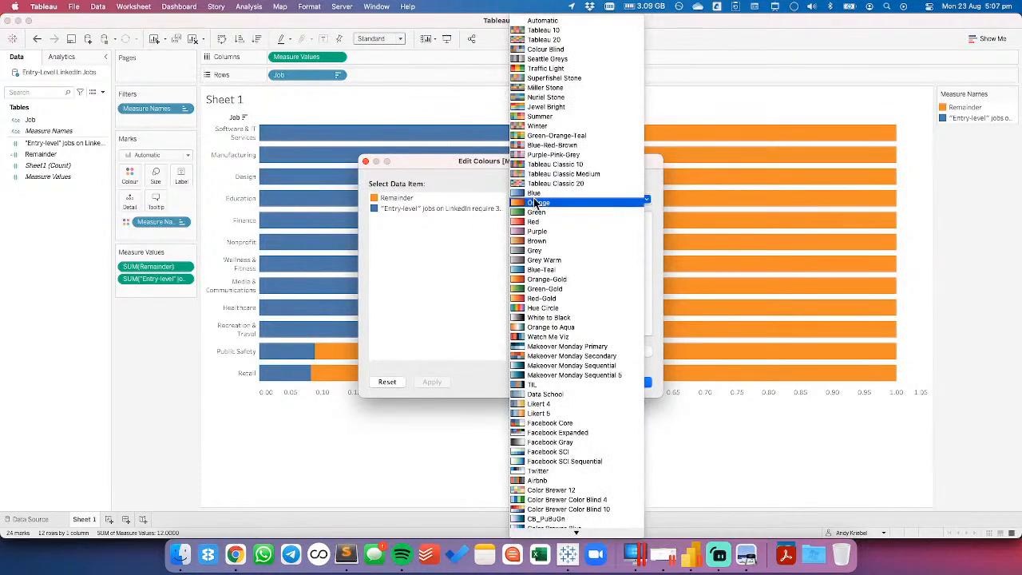
{"action": "left_click", "coordinate": [545, 336]}
{"action": "left_click", "coordinate": [399, 199]}
{"action": "left_click", "coordinate": [530, 250]}
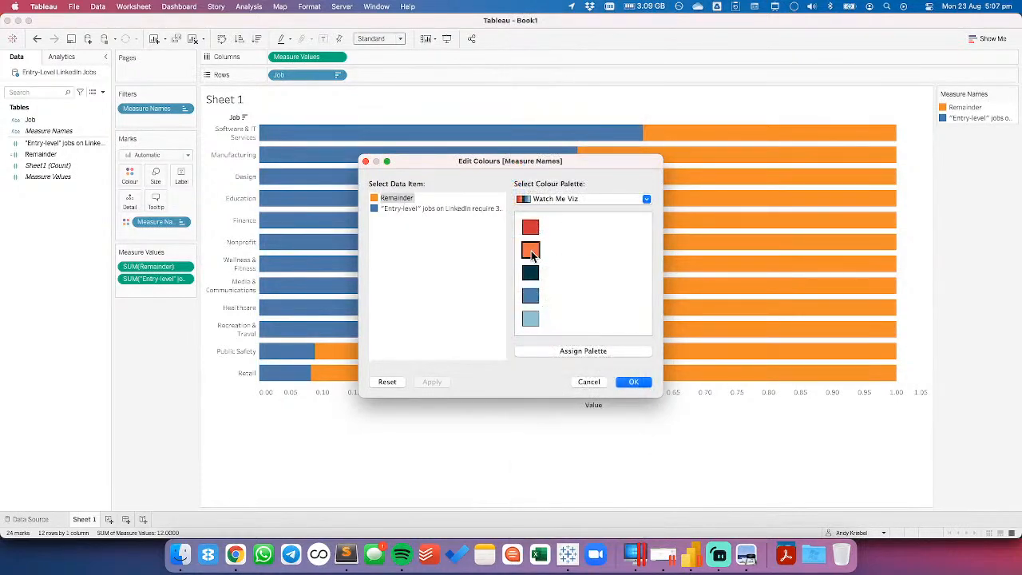
{"action": "left_click", "coordinate": [542, 205]}
{"action": "left_click", "coordinate": [406, 236]}
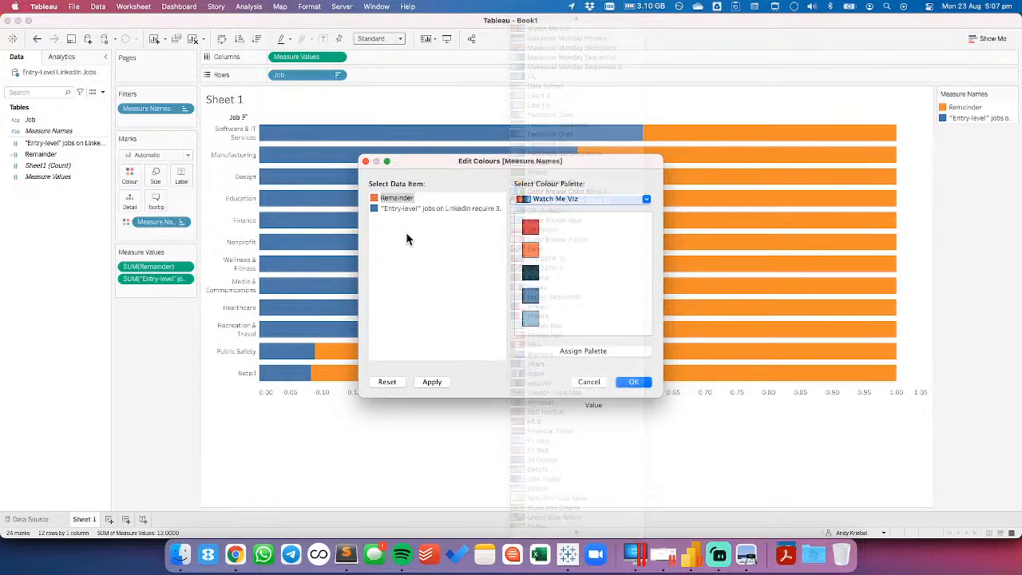
{"action": "left_click", "coordinate": [406, 210]}
{"action": "left_click", "coordinate": [531, 250]}
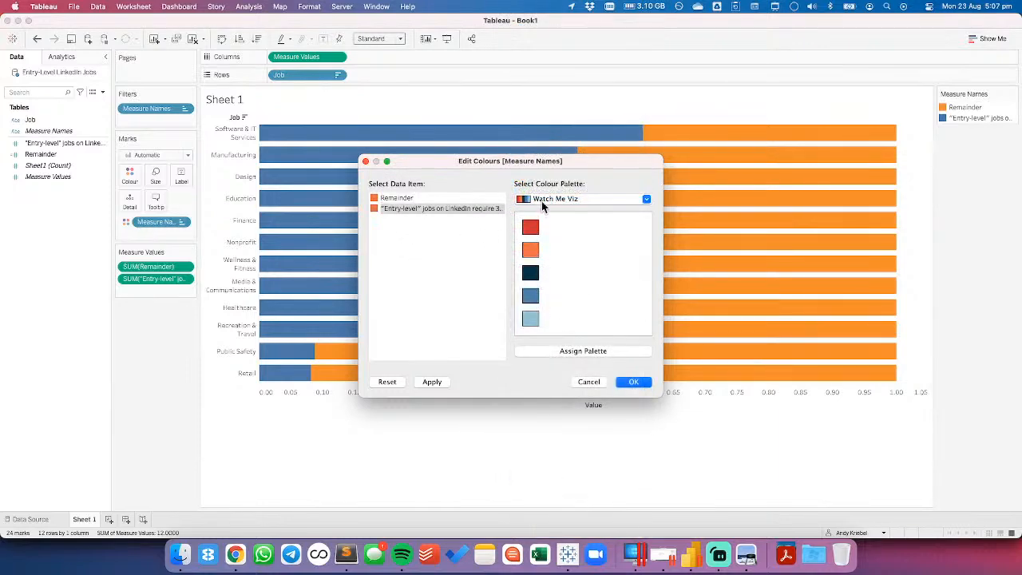
Assign the light grey of the Seattle Greys palette to Remainder and apply the colour changes
{"action": "left_click", "coordinate": [543, 204]}
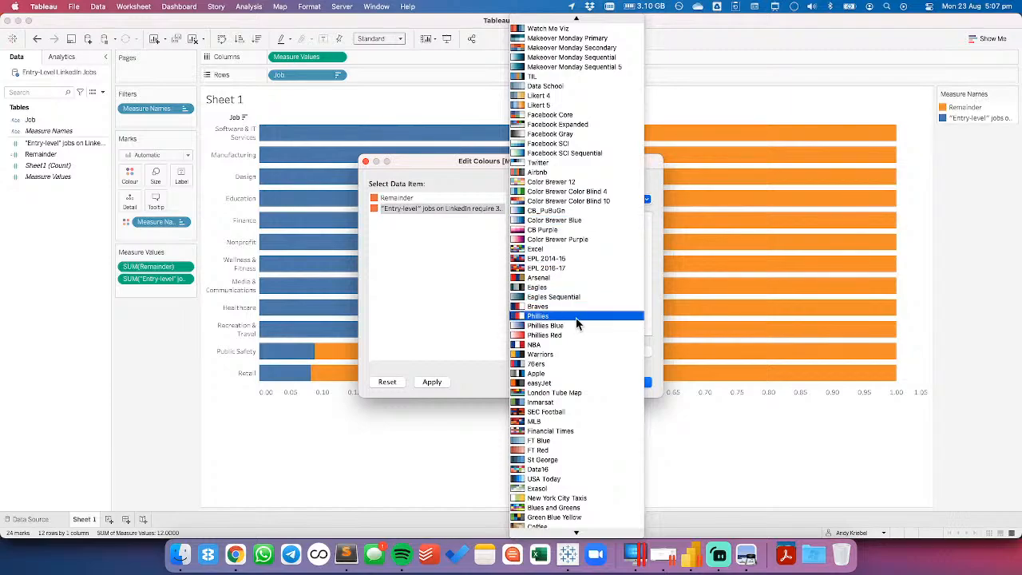
{"action": "scroll", "coordinate": [577, 323], "scroll_direction": "up", "scroll_amount": 10}
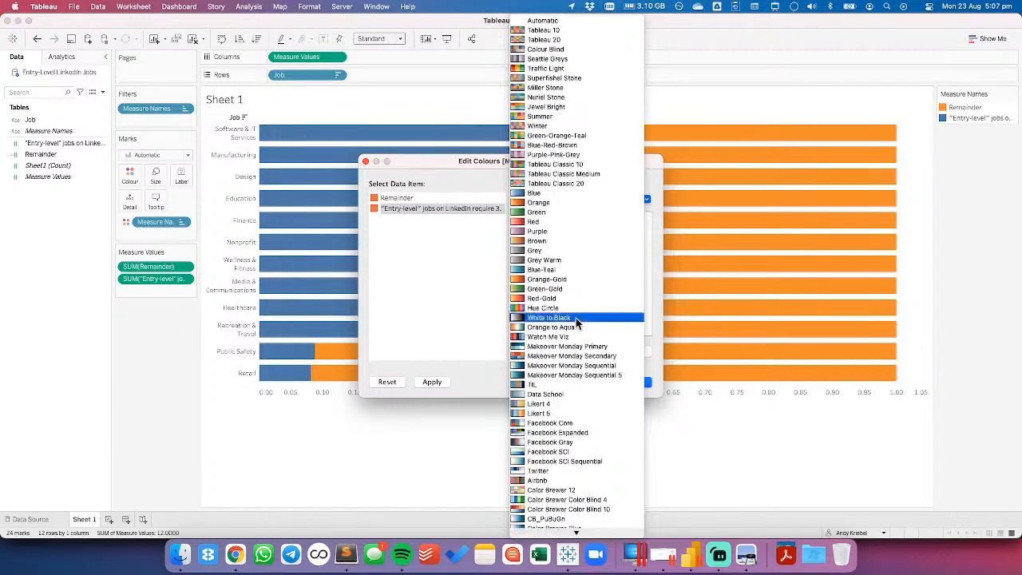
{"action": "left_click", "coordinate": [568, 61]}
{"action": "left_click", "coordinate": [411, 198]}
{"action": "left_click", "coordinate": [530, 295]}
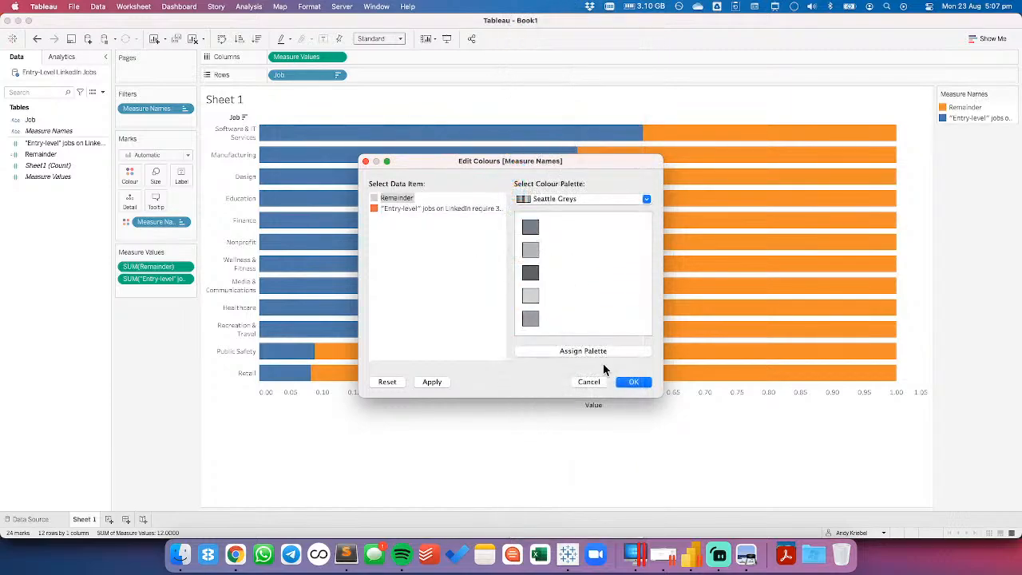
{"action": "left_click", "coordinate": [631, 382]}
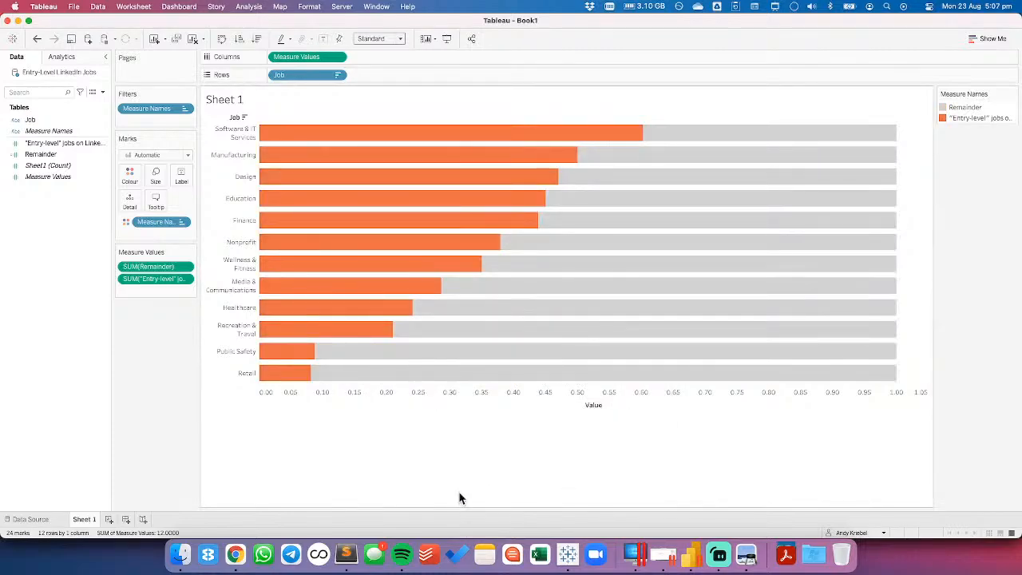
Make the bars thinner after comparing them with the original chart in Chrome, and widen the Job label column in Tableau
{"action": "key", "text": "super+Tab"}
{"action": "key", "text": "super+Tab"}
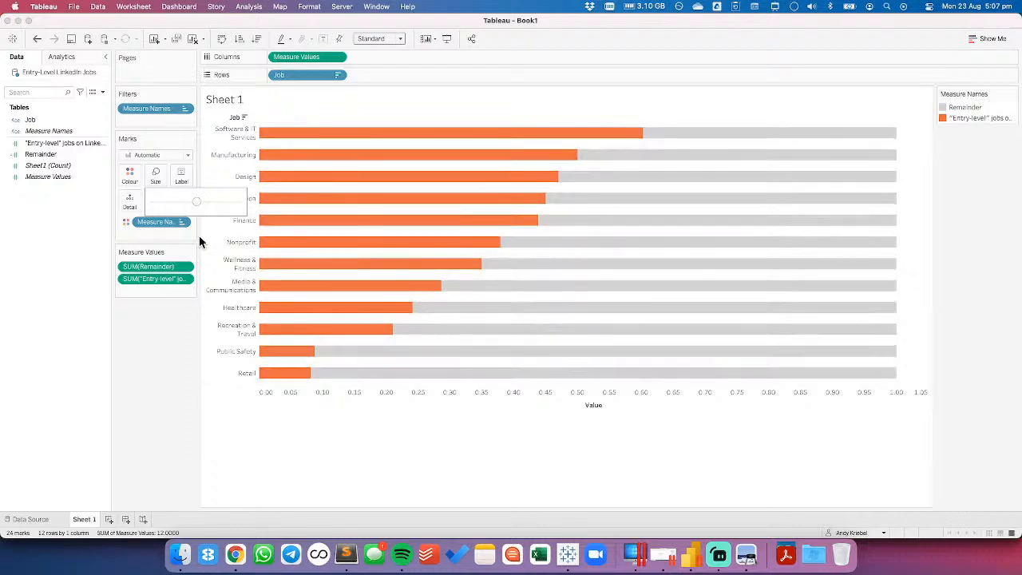
{"action": "key", "text": "super+Tab"}
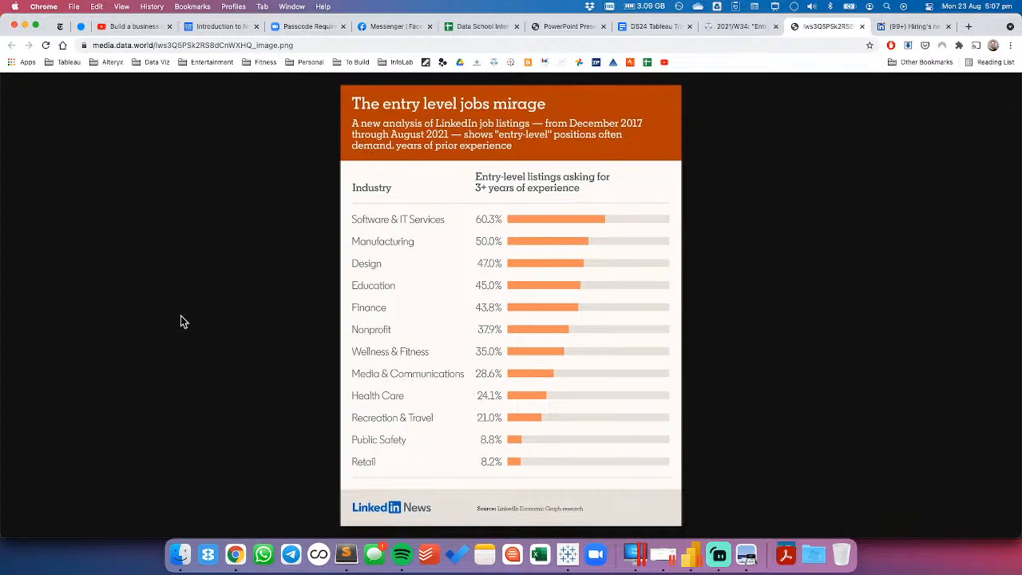
{"action": "key", "text": "super+Tab"}
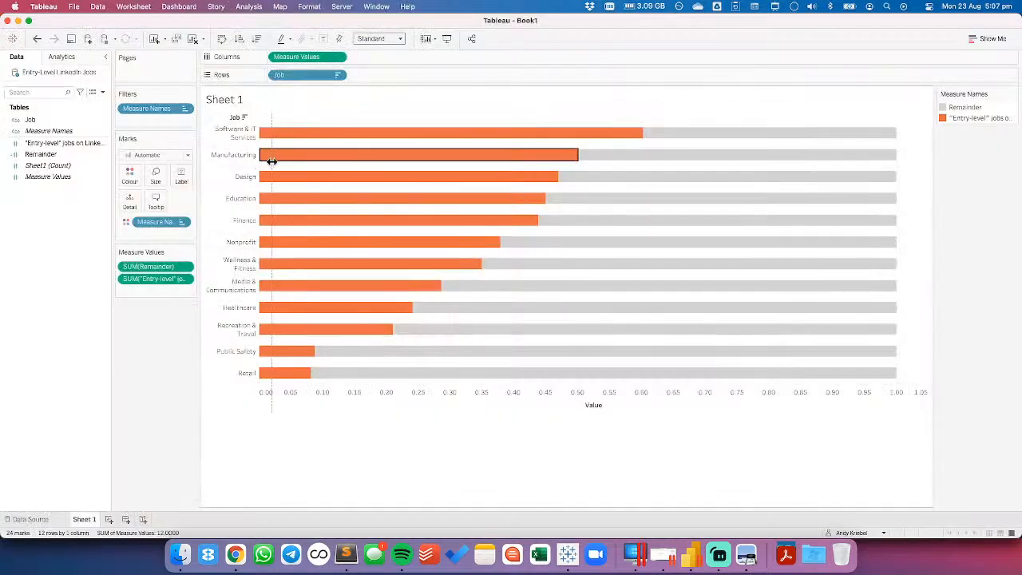
{"action": "left_click_drag", "start_coordinate": [271, 161], "coordinate": [277, 161]}
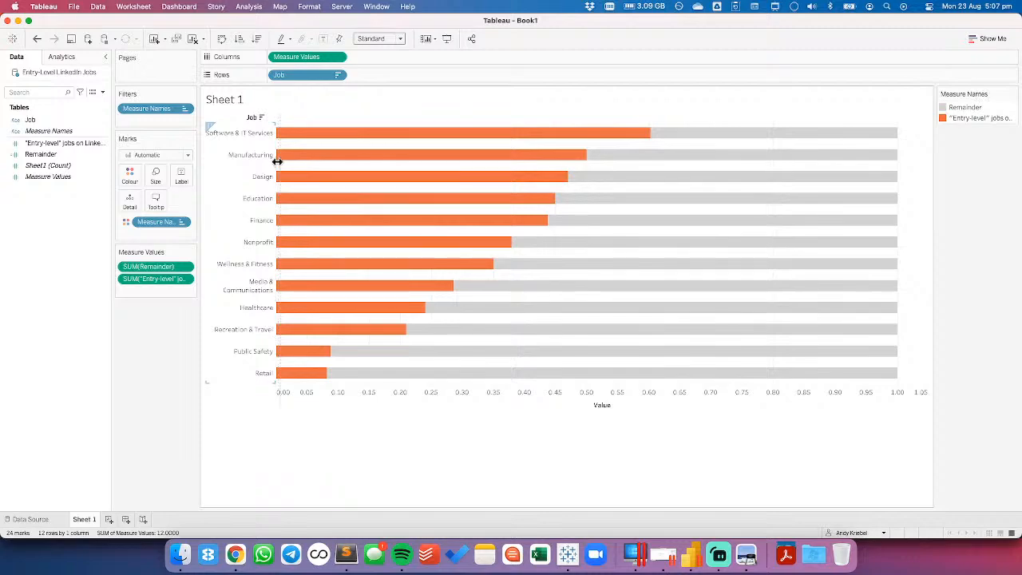
Check the original's percentage column in Chrome, then in Tableau add the "Entry-level" jobs measure to Rows after Job as a discrete field
{"action": "key", "text": "super+Tab"}
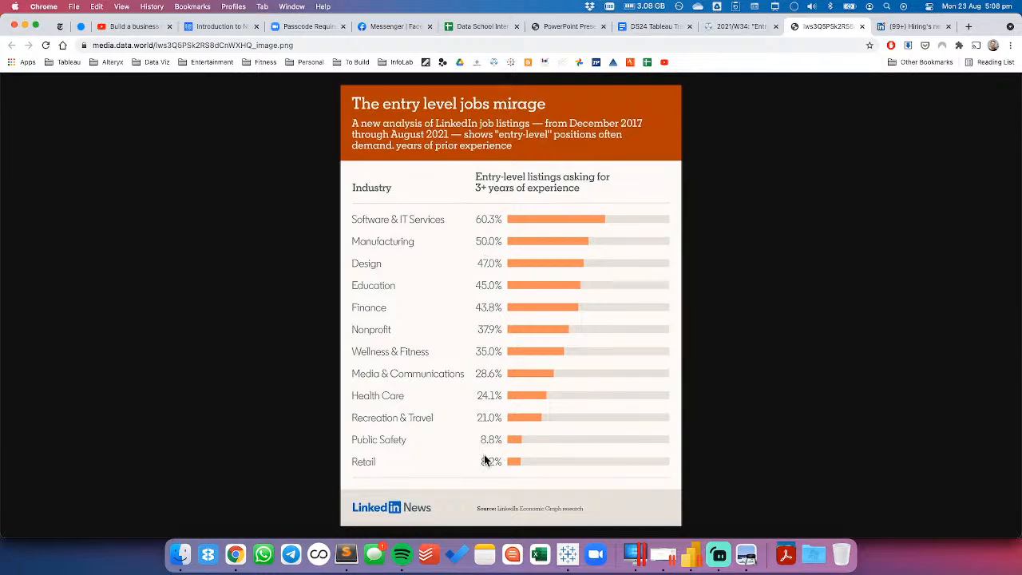
{"action": "key", "text": "super+Tab"}
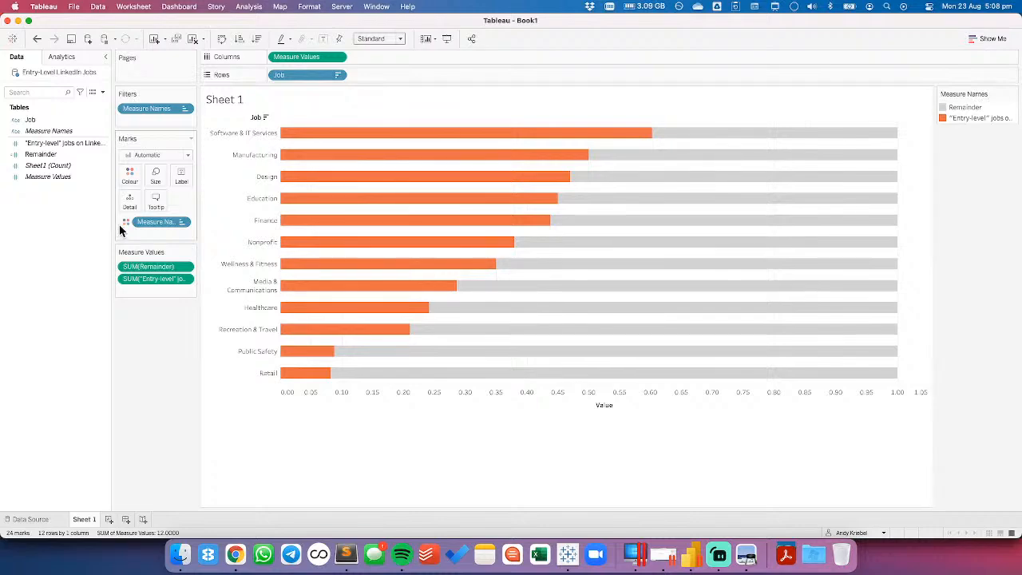
{"action": "left_click_drag", "start_coordinate": [40, 144], "coordinate": [373, 76]}
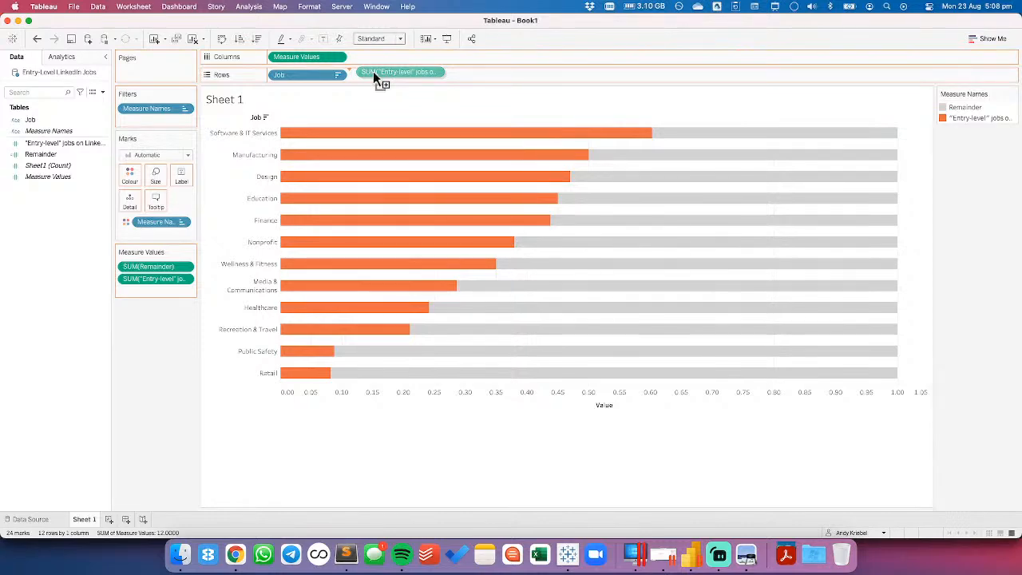
{"action": "left_click_drag", "start_coordinate": [373, 72], "coordinate": [373, 71]}
{"action": "left_click", "coordinate": [417, 75]}
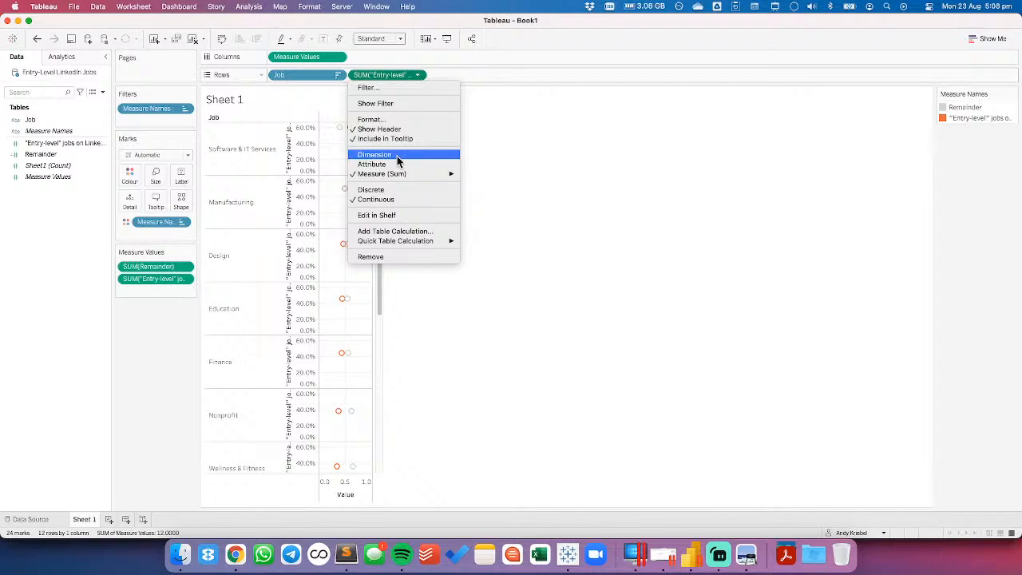
{"action": "left_click", "coordinate": [372, 189]}
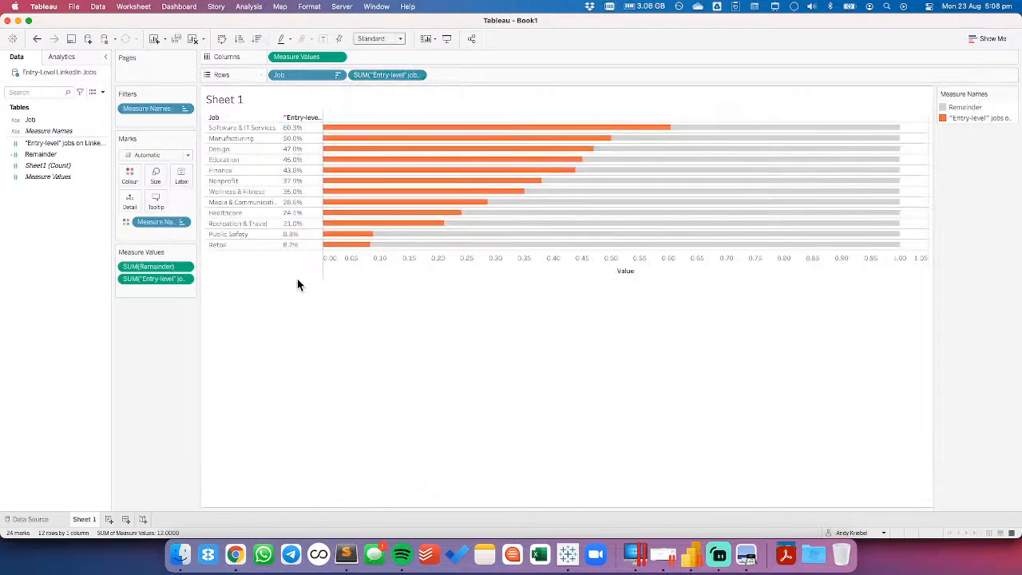
Hide the field labels for rows and increase the row height of the chart
{"action": "right_click", "coordinate": [224, 120]}
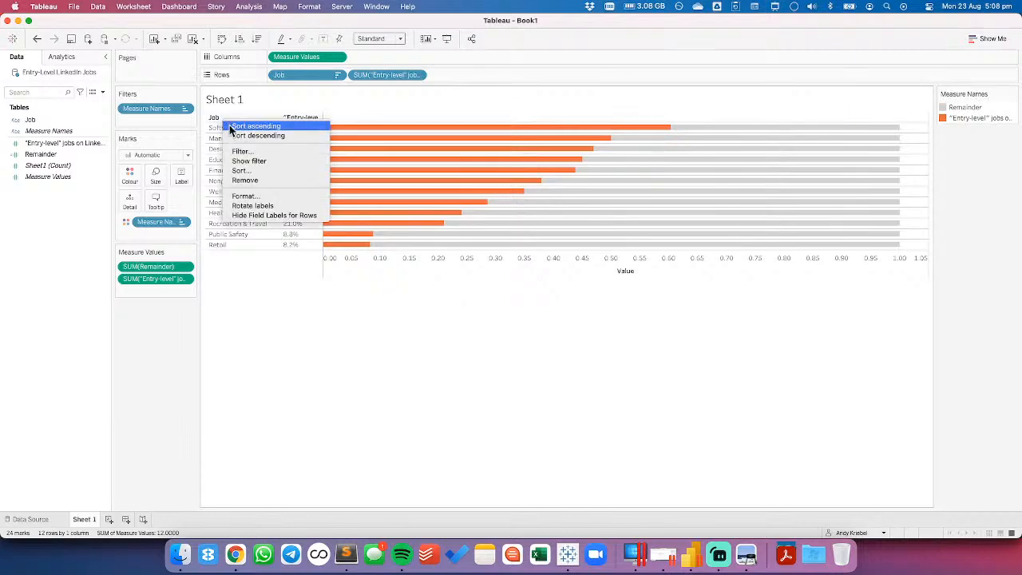
{"action": "left_click", "coordinate": [252, 215]}
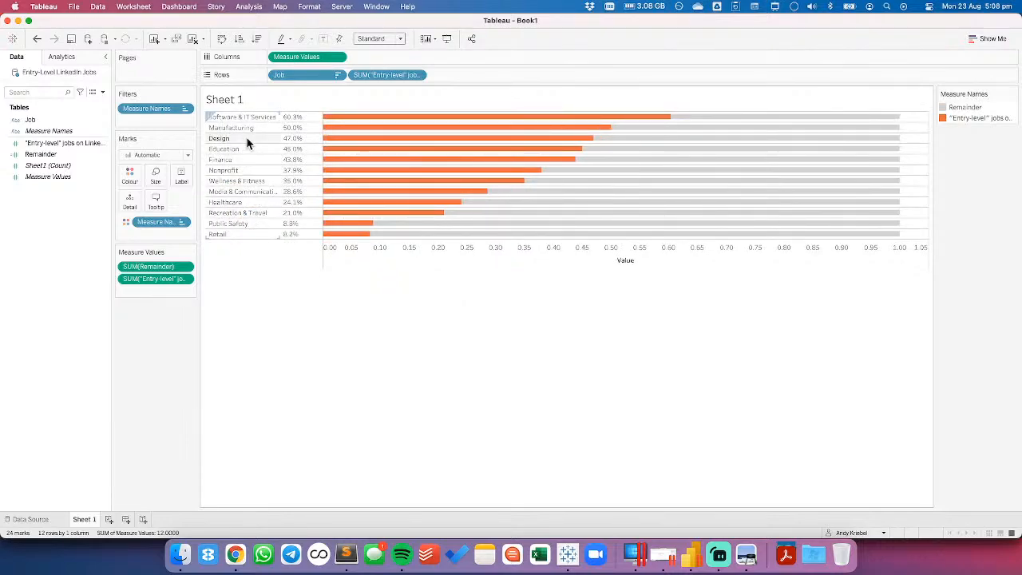
{"action": "left_click_drag", "start_coordinate": [242, 121], "coordinate": [246, 136]}
Check the original chart's percentage alignment in Chrome, return to Tableau, and right-align the percentage labels beside the bars
{"action": "key", "text": "super+Tab"}
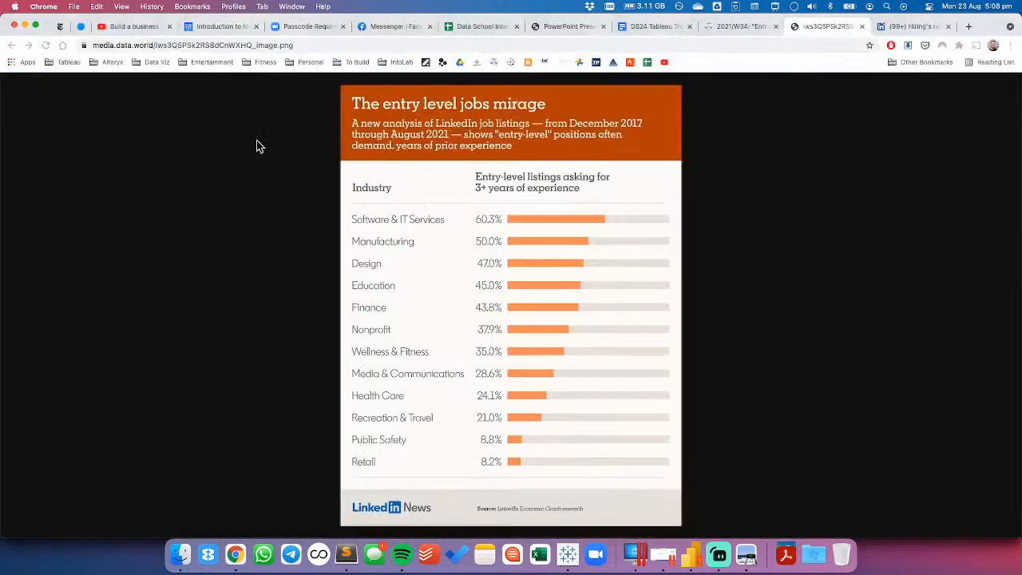
{"action": "key", "text": "super+Tab"}
{"action": "right_click", "coordinate": [297, 123]}
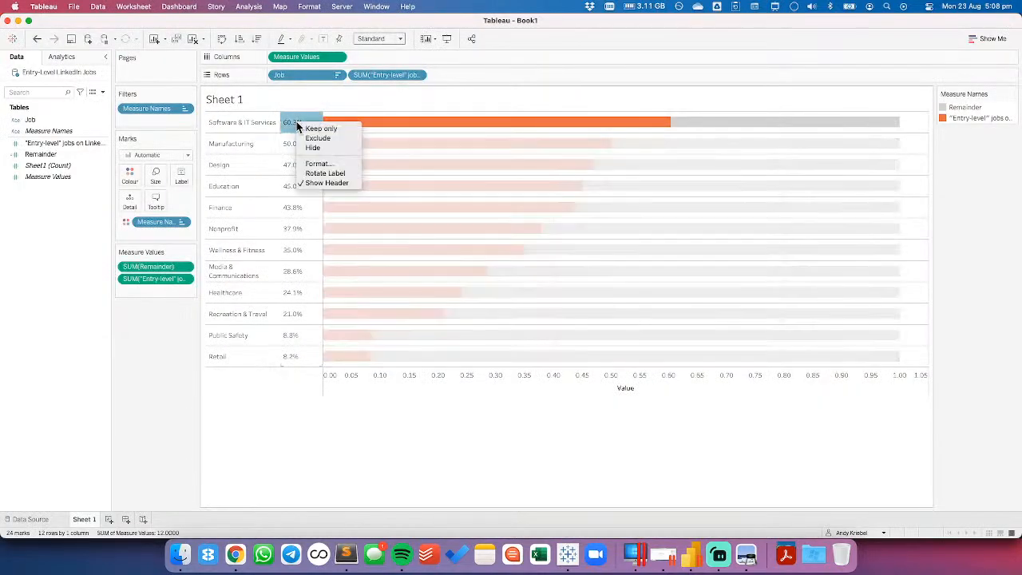
{"action": "left_click", "coordinate": [317, 164]}
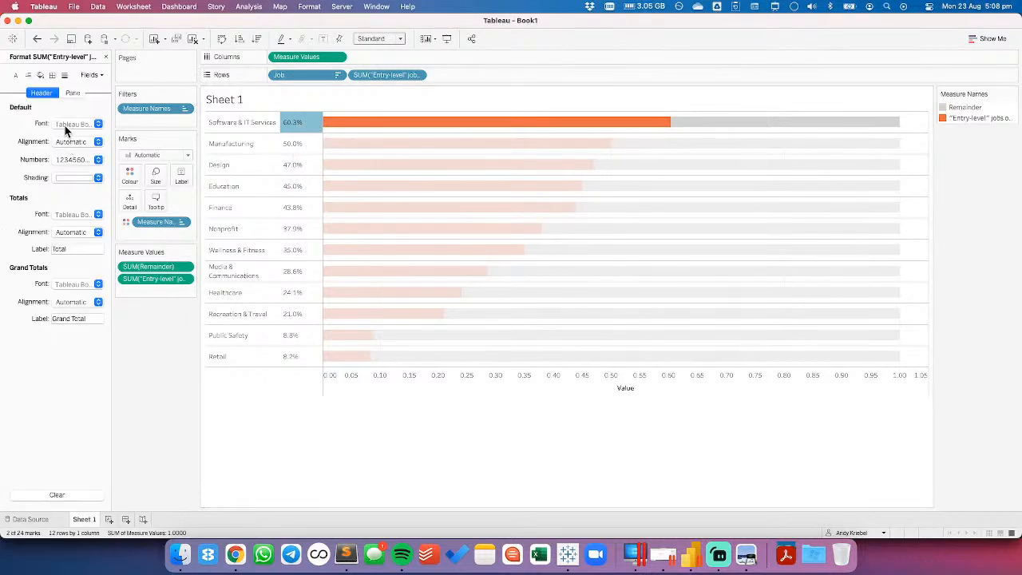
{"action": "left_click", "coordinate": [70, 141]}
{"action": "left_click", "coordinate": [94, 192]}
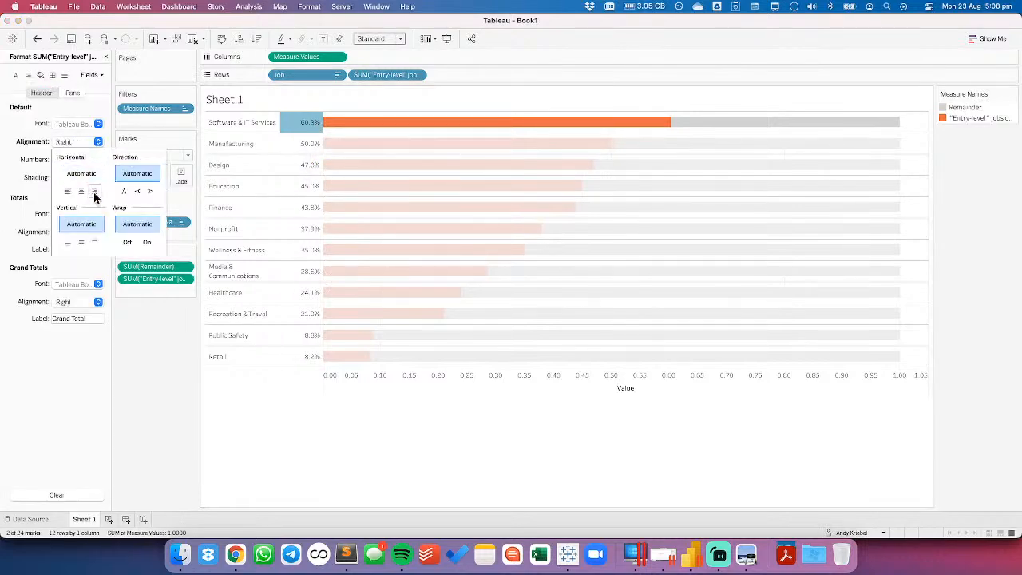
{"action": "left_click", "coordinate": [175, 382]}
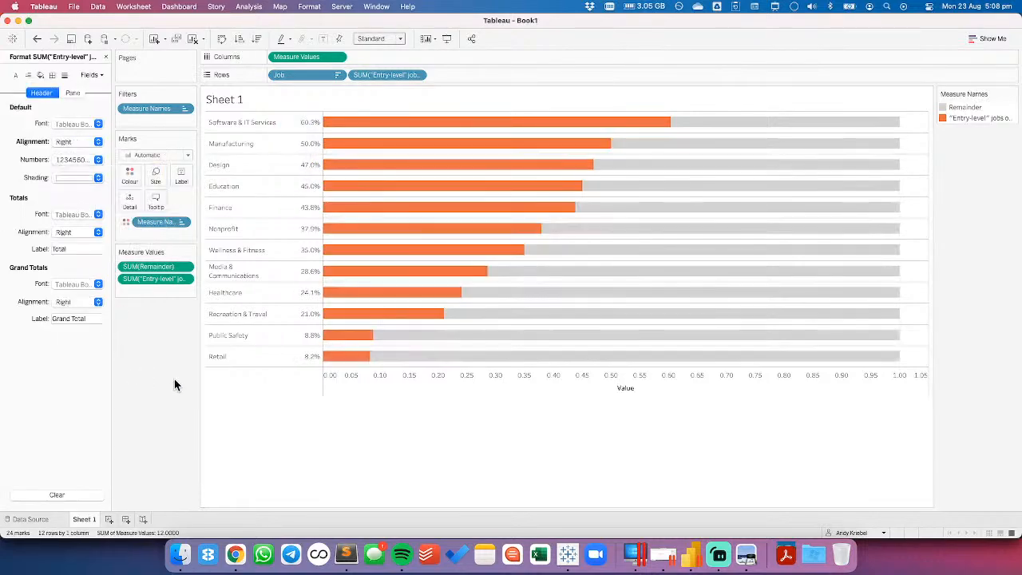
Remove the row divider and column divider borders from both the panes and the headers of the sheet
{"action": "left_click", "coordinate": [53, 75]}
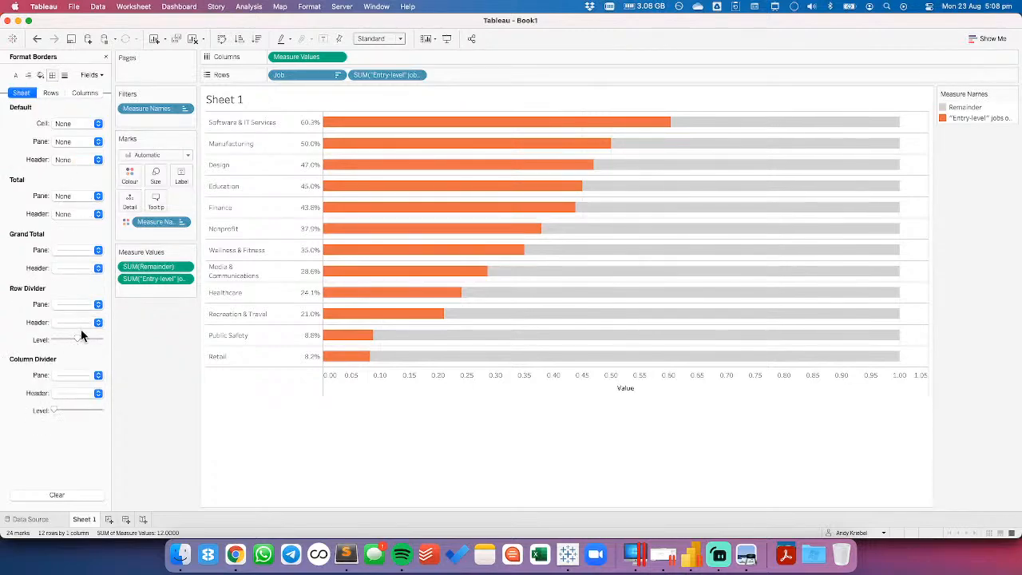
{"action": "left_click", "coordinate": [71, 309]}
{"action": "left_click", "coordinate": [88, 321]}
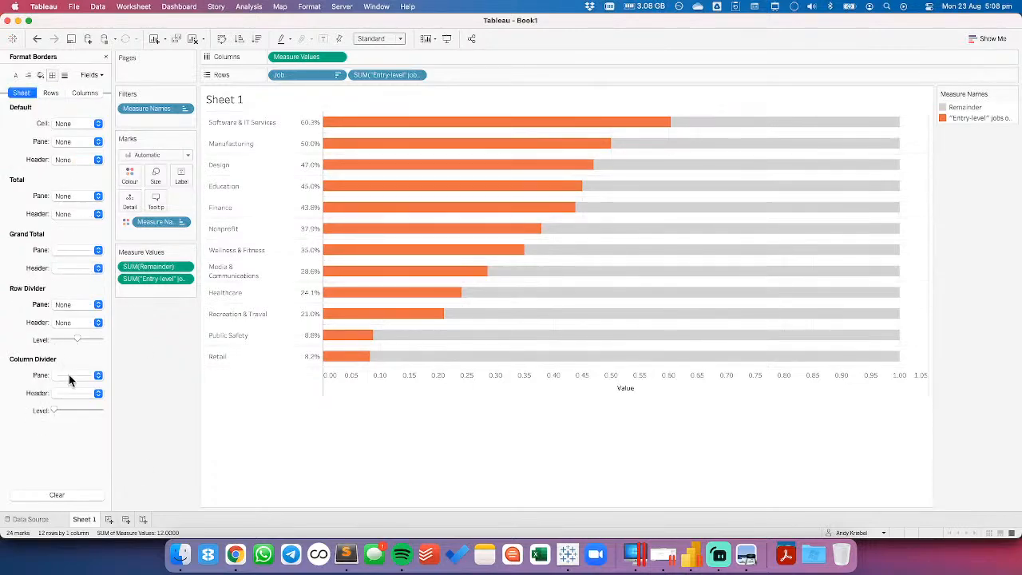
{"action": "left_click", "coordinate": [70, 374]}
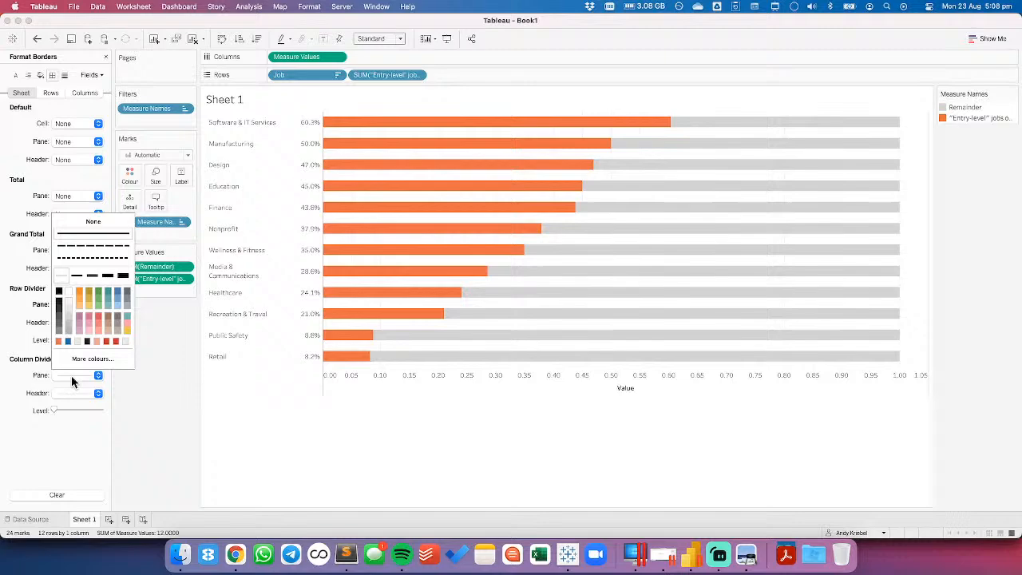
{"action": "left_click", "coordinate": [146, 388]}
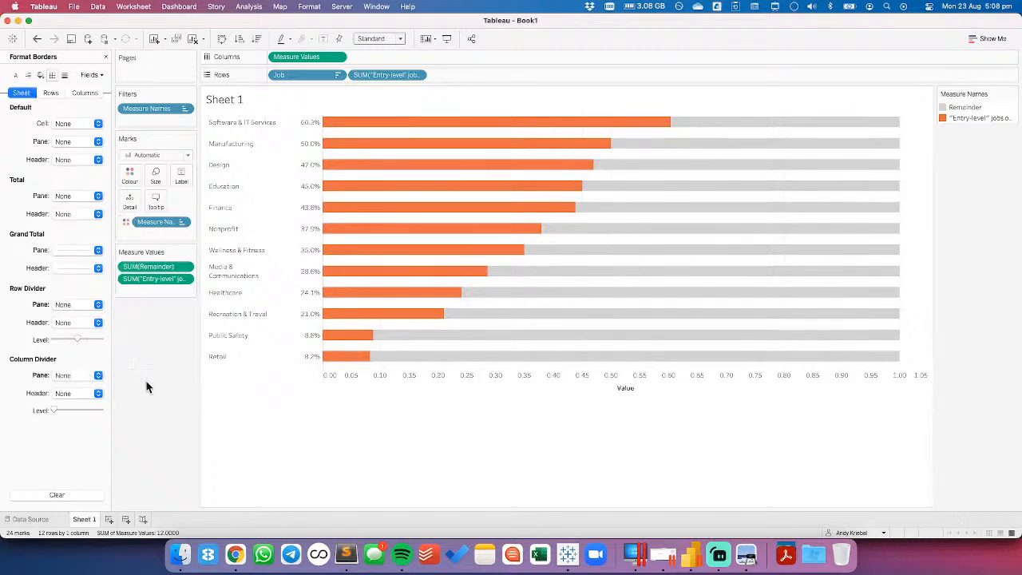
Set the sheet's grid lines and zero lines to None
{"action": "left_click", "coordinate": [65, 76]}
{"action": "left_click", "coordinate": [66, 124]}
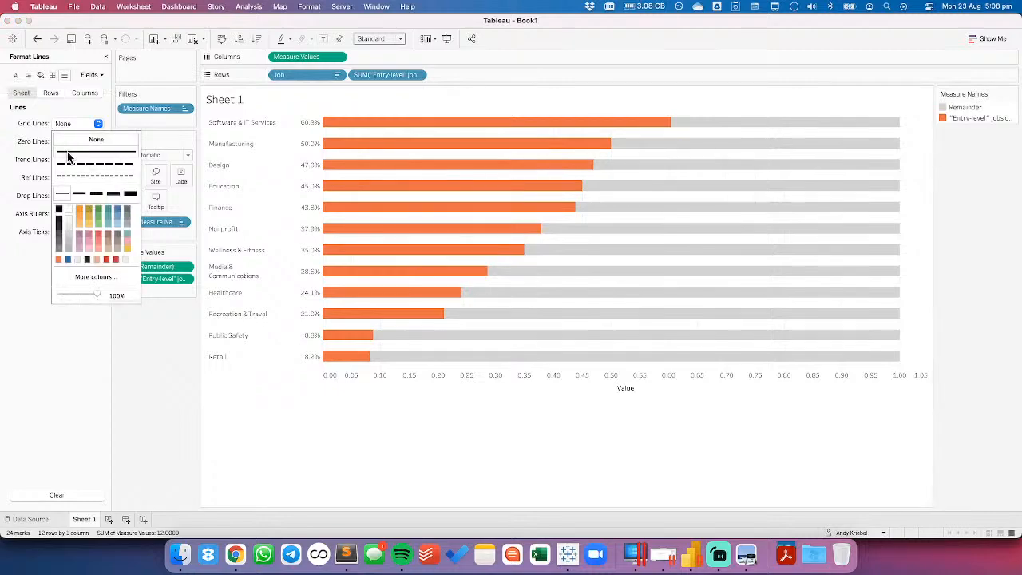
{"action": "left_click", "coordinate": [39, 137]}
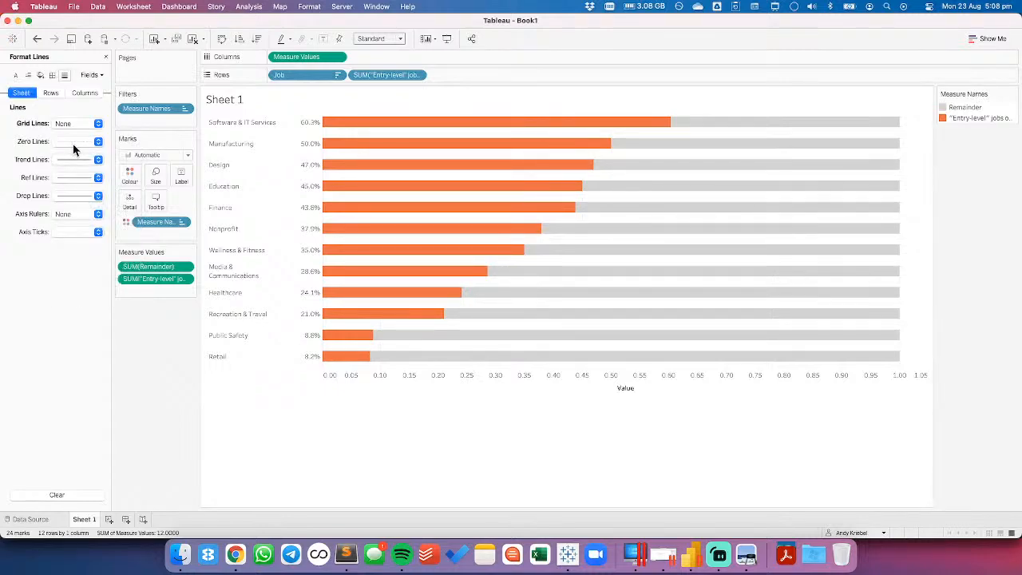
{"action": "left_click", "coordinate": [76, 141]}
{"action": "left_click", "coordinate": [148, 383]}
Examine the original chart image and its LinkedIn article in Chrome for fonts and layout, and return to Tableau
{"action": "key", "text": "super+Tab"}
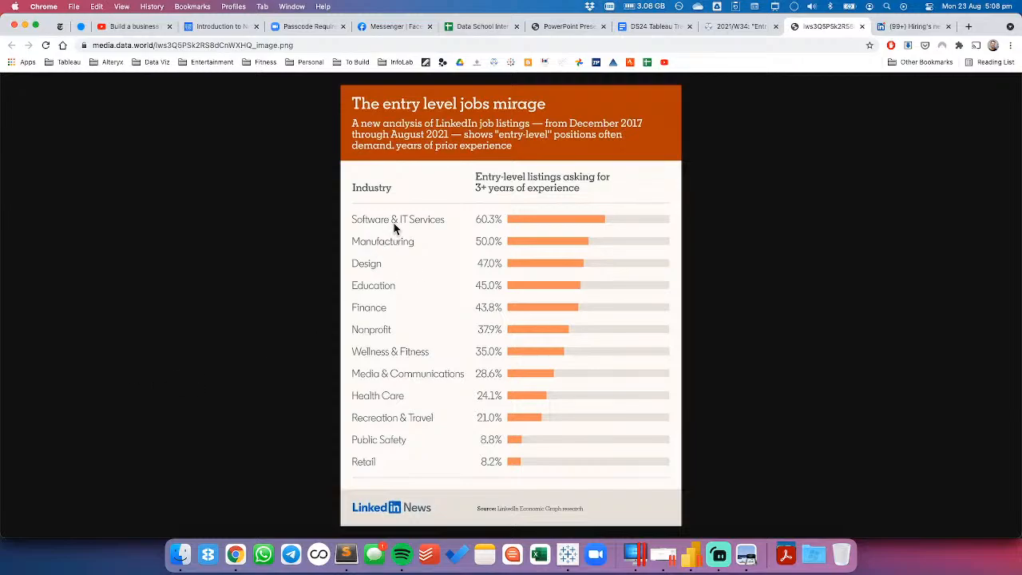
{"action": "left_click", "coordinate": [887, 29]}
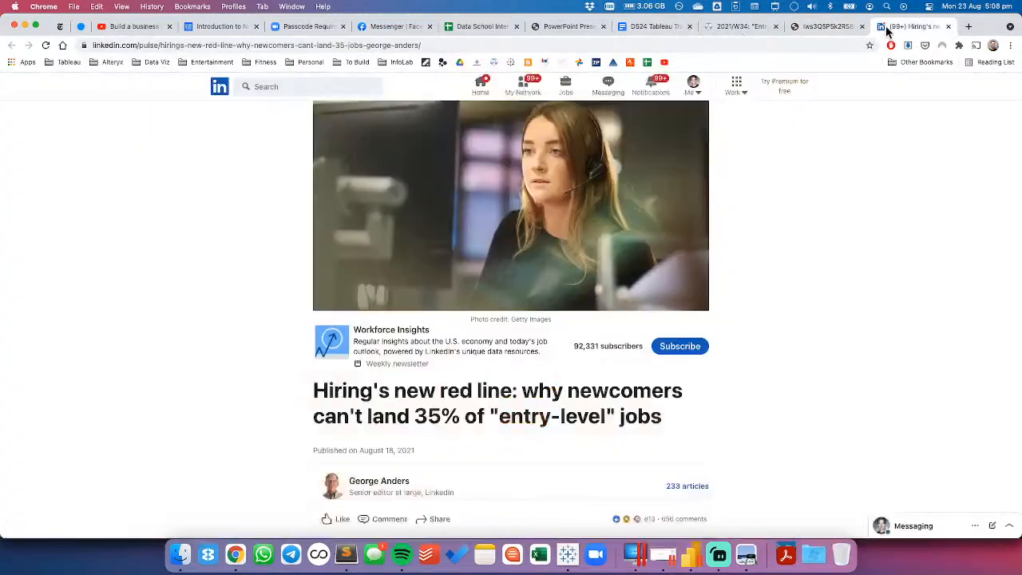
{"action": "scroll", "coordinate": [346, 365], "scroll_direction": "down", "scroll_amount": 10}
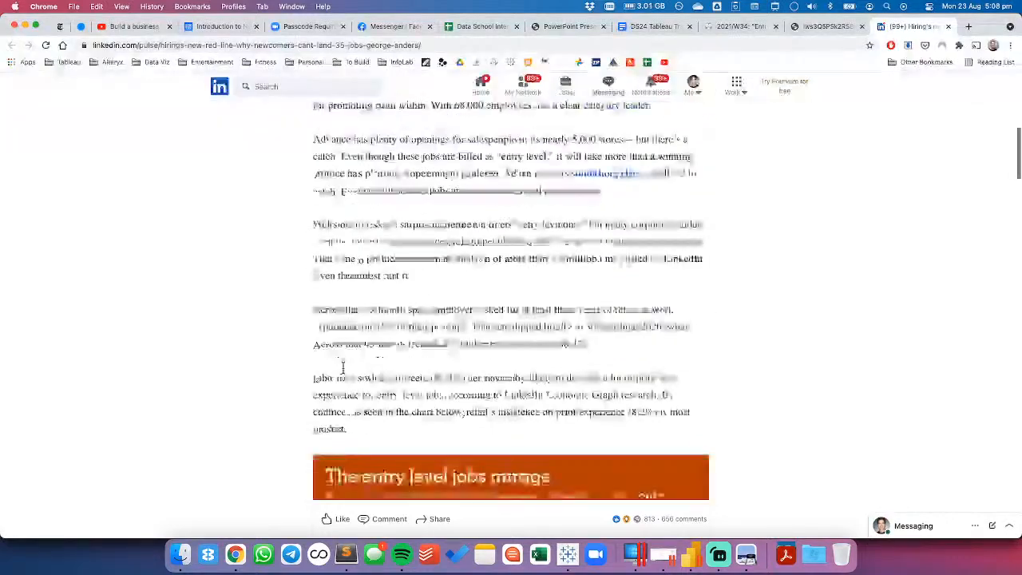
{"action": "scroll", "coordinate": [343, 367], "scroll_direction": "down", "scroll_amount": 9}
{"action": "scroll", "coordinate": [342, 367], "scroll_direction": "up", "scroll_amount": 6}
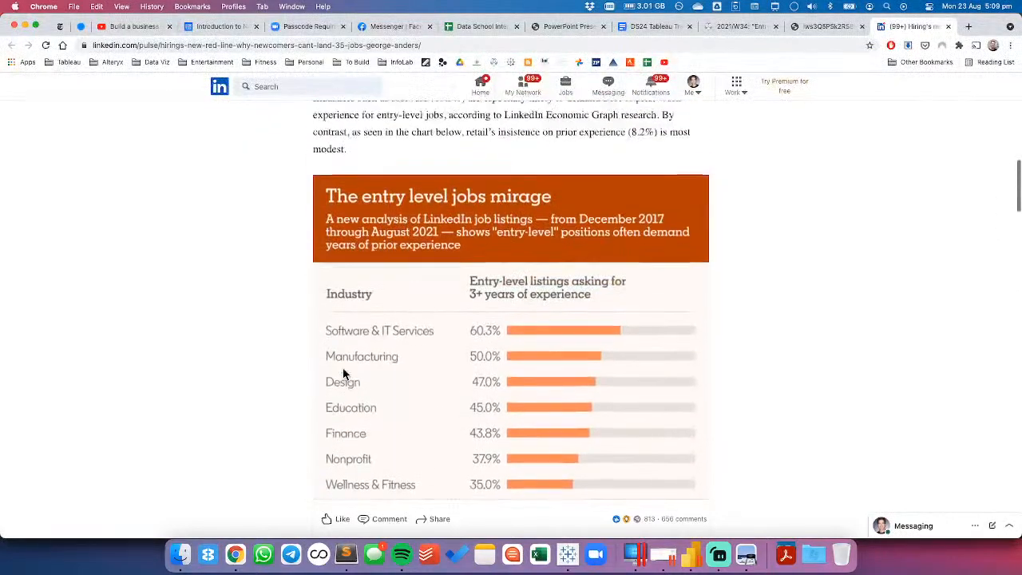
{"action": "scroll", "coordinate": [345, 373], "scroll_direction": "up", "scroll_amount": 2}
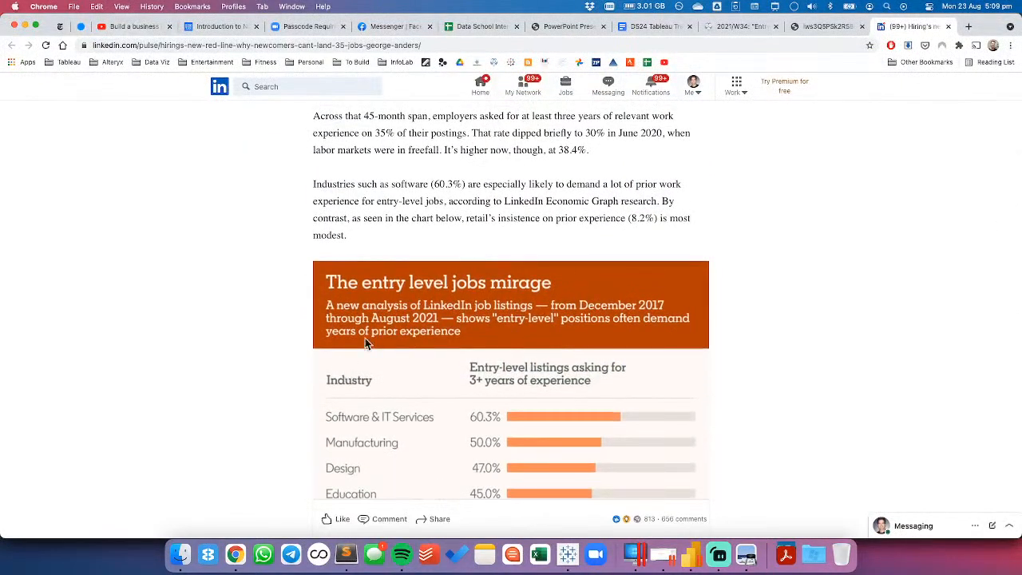
{"action": "scroll", "coordinate": [399, 338], "scroll_direction": "down", "scroll_amount": 8}
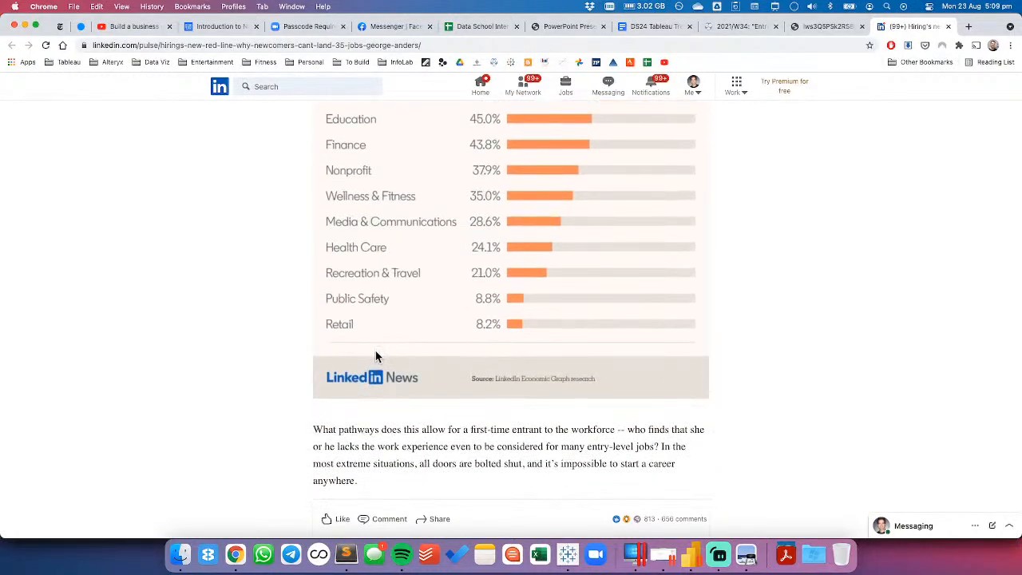
{"action": "key", "text": "super+Tab"}
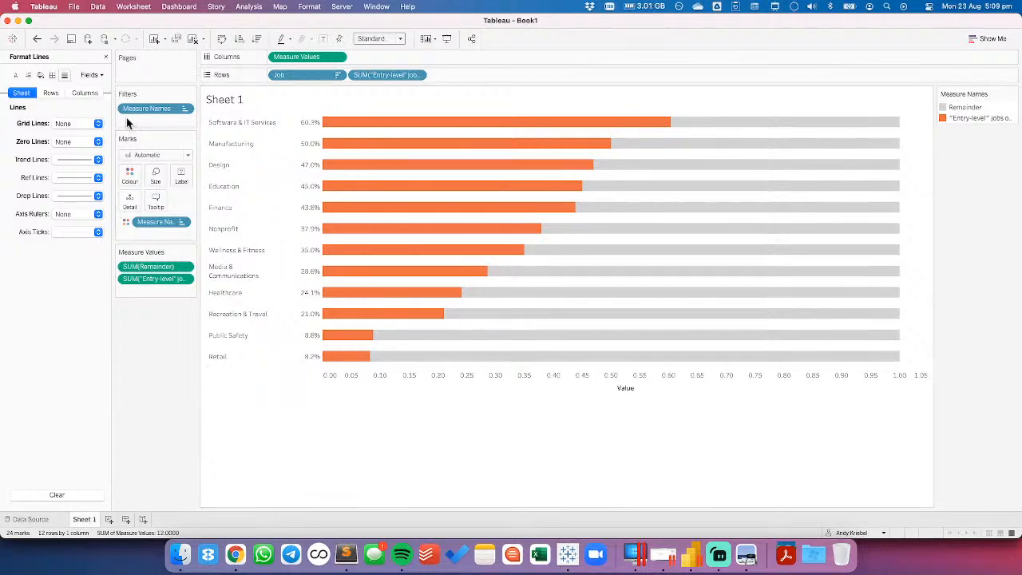
Set the font for all text in the workbook to Poppins after trying PT Sans
{"action": "left_click", "coordinate": [315, 8]}
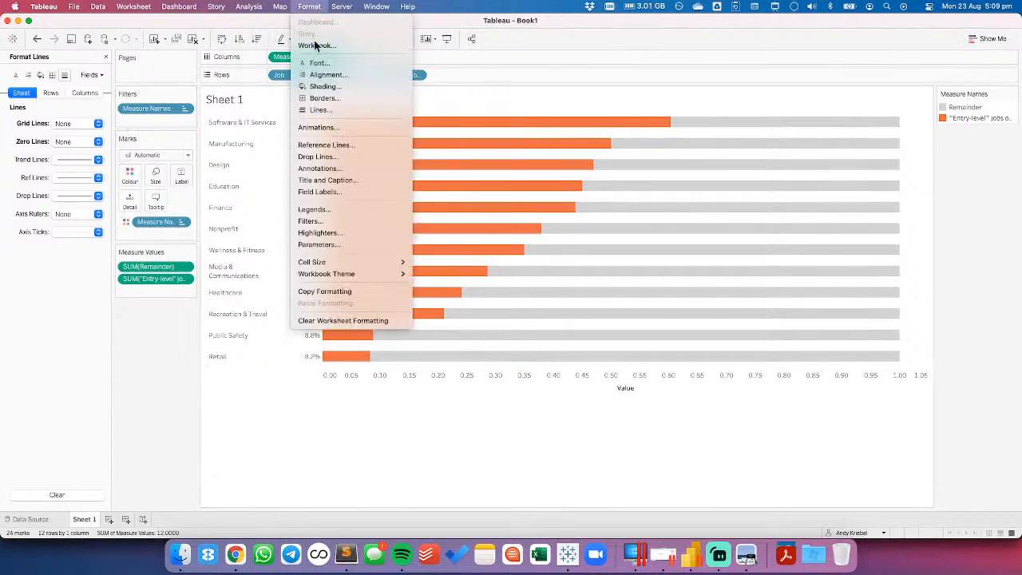
{"action": "left_click", "coordinate": [316, 45]}
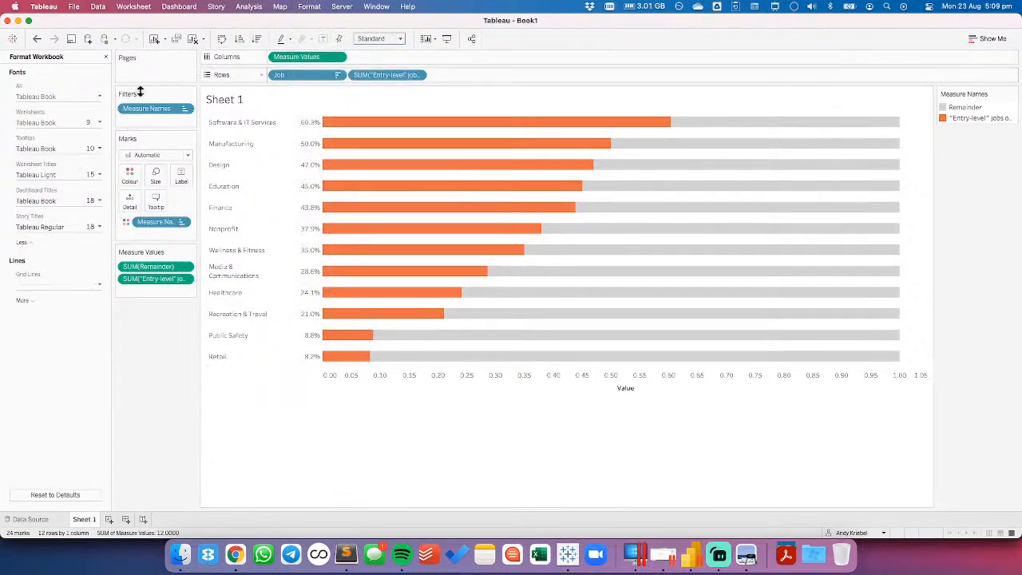
{"action": "left_click", "coordinate": [99, 95]}
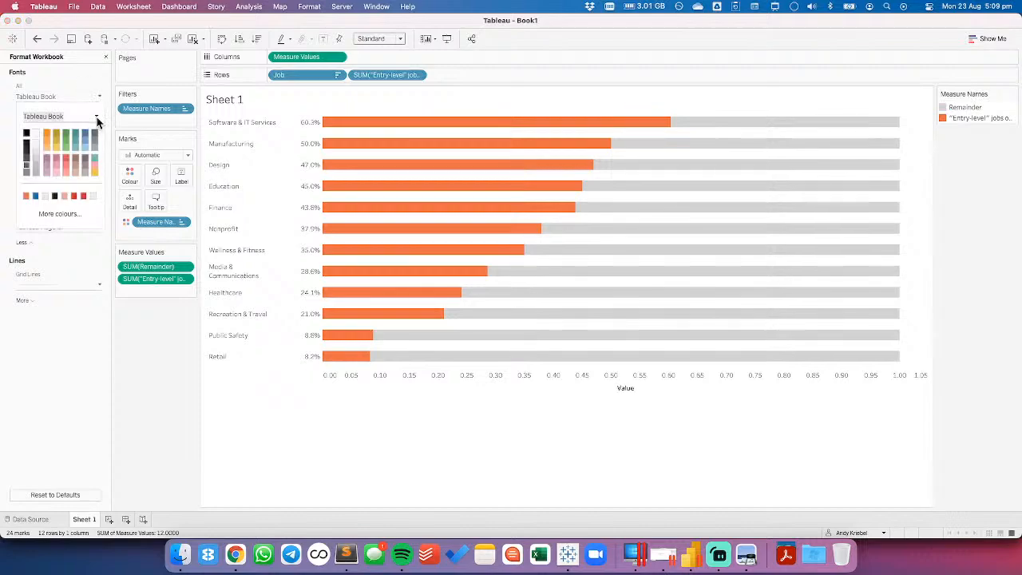
{"action": "left_click", "coordinate": [97, 117]}
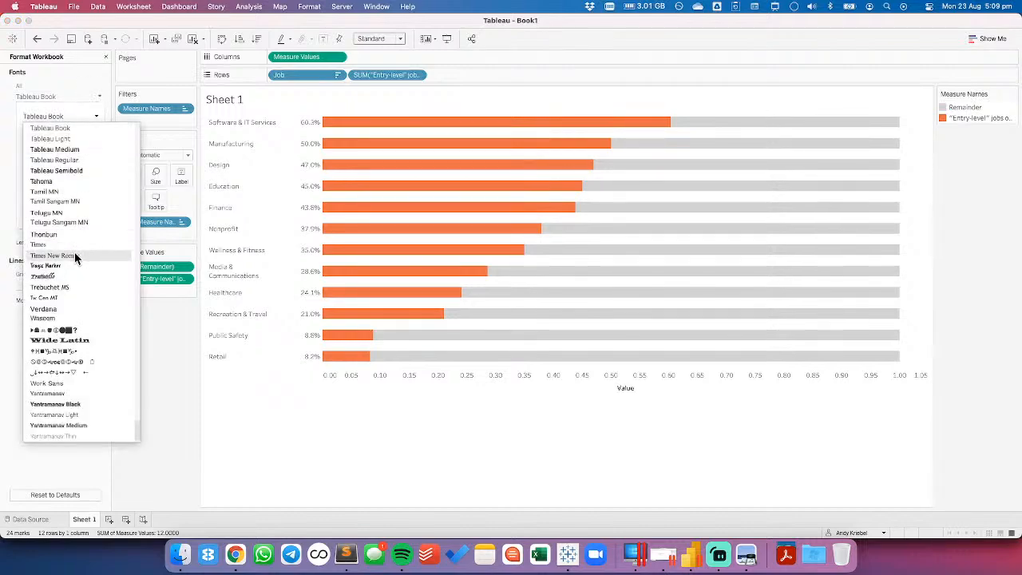
{"action": "scroll", "coordinate": [85, 265], "scroll_direction": "up", "scroll_amount": 15}
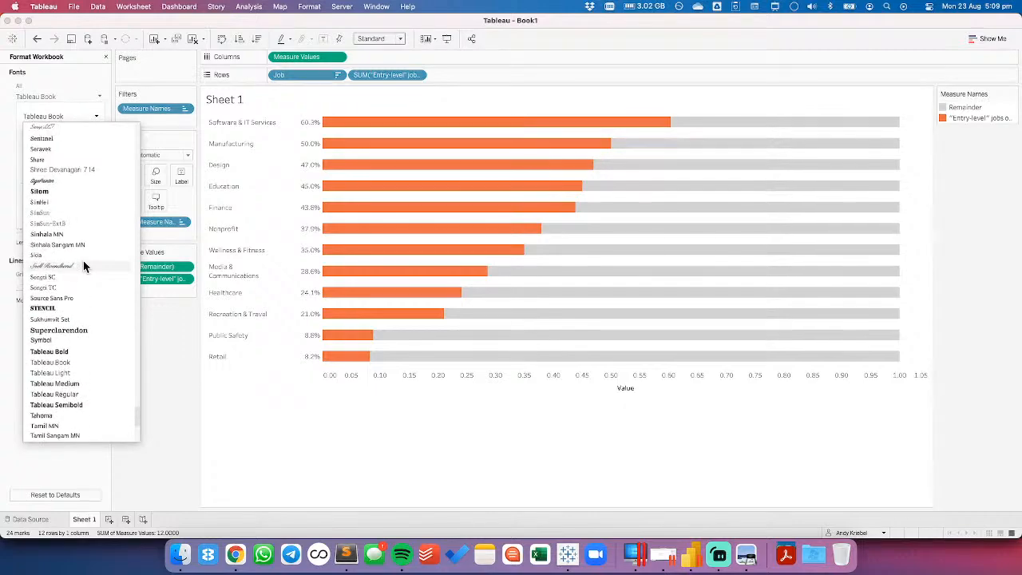
{"action": "scroll", "coordinate": [85, 265], "scroll_direction": "up", "scroll_amount": 15}
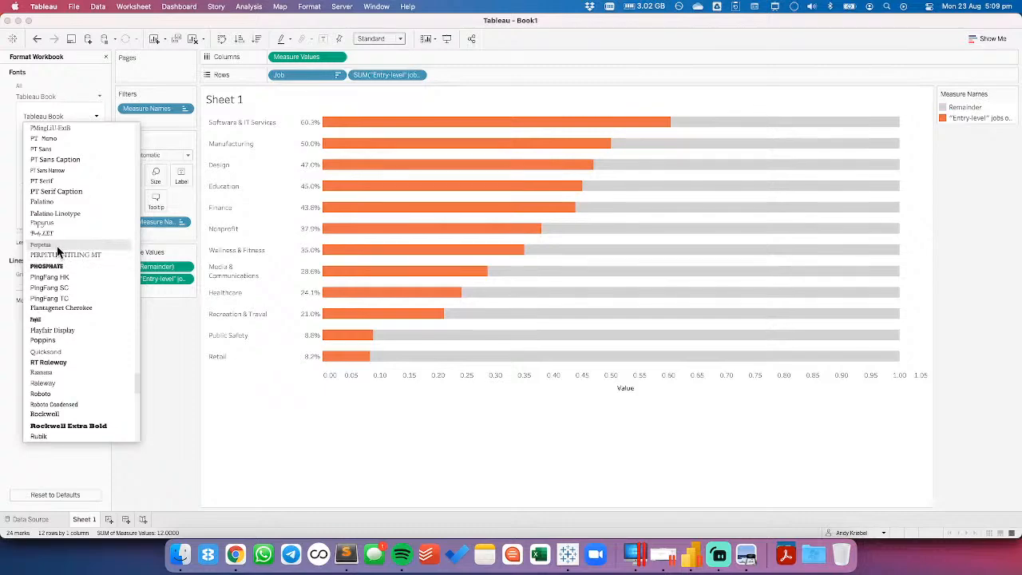
{"action": "scroll", "coordinate": [61, 232], "scroll_direction": "up", "scroll_amount": 3}
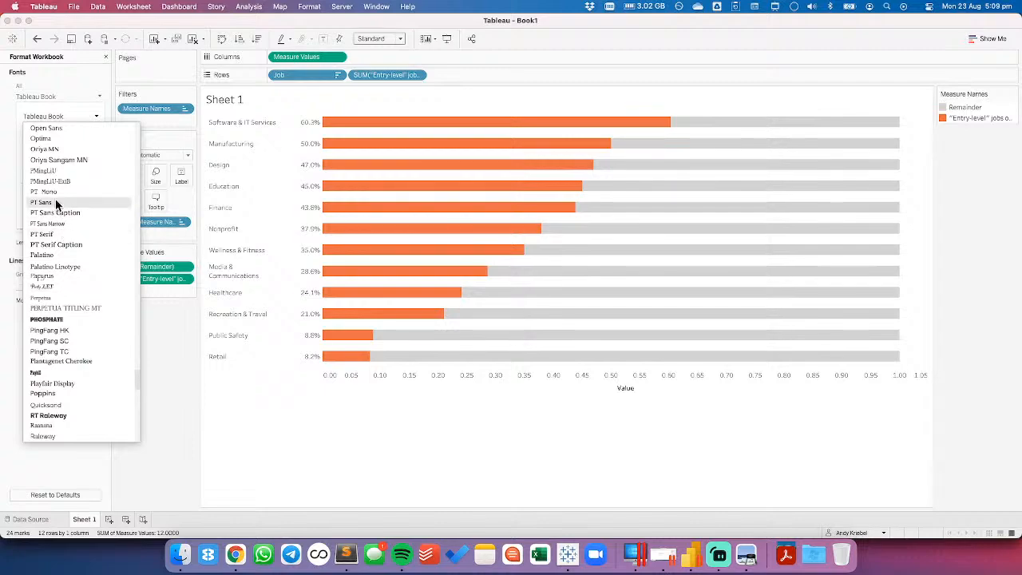
{"action": "left_click", "coordinate": [61, 201]}
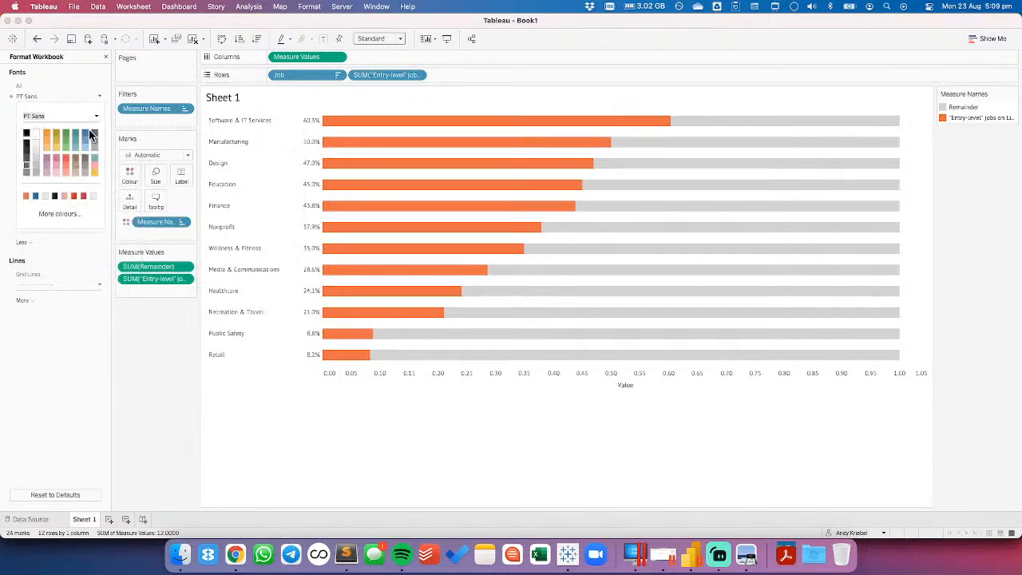
{"action": "left_click", "coordinate": [96, 116]}
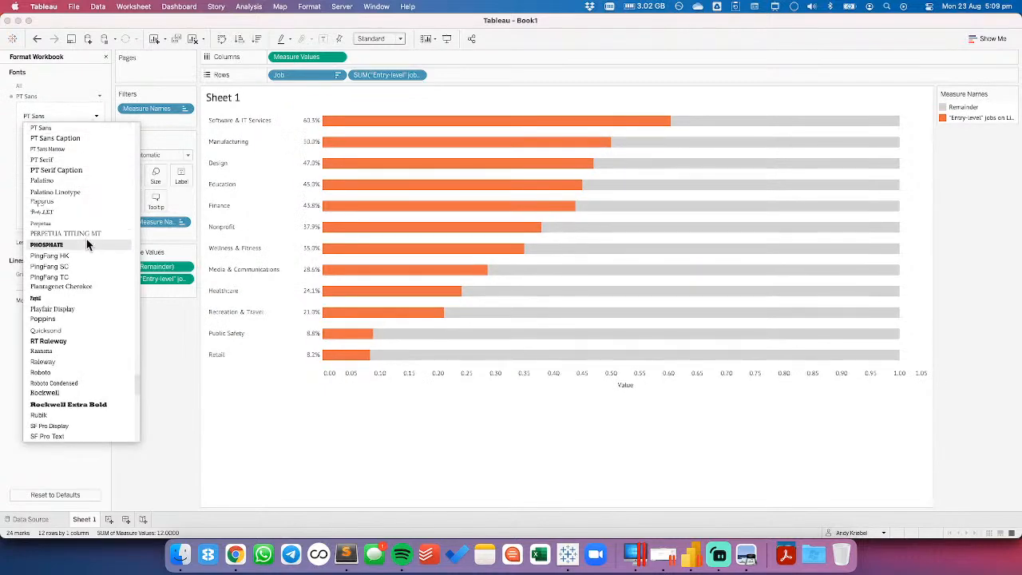
{"action": "scroll", "coordinate": [86, 256], "scroll_direction": "down", "scroll_amount": 3}
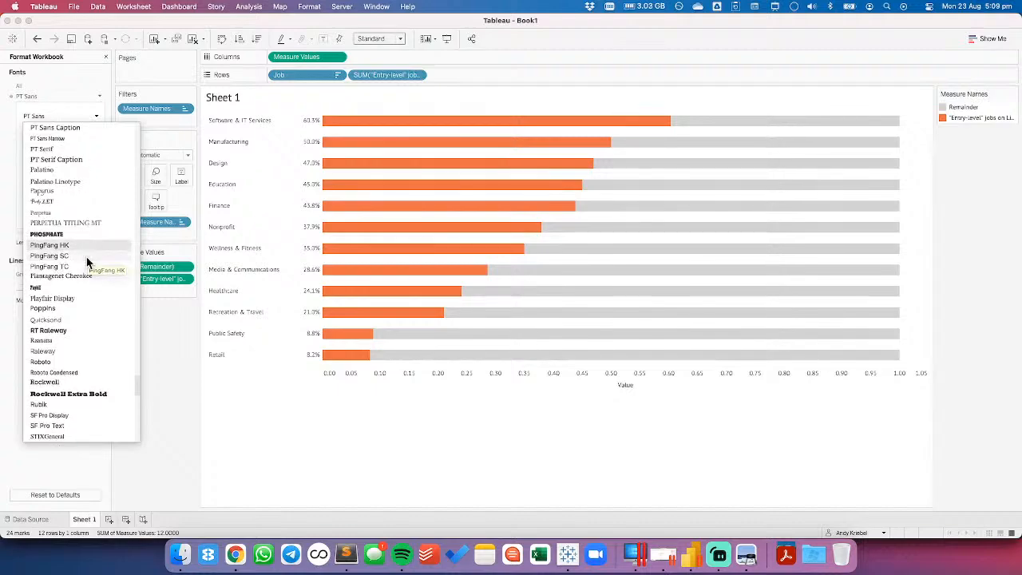
{"action": "left_click", "coordinate": [50, 249]}
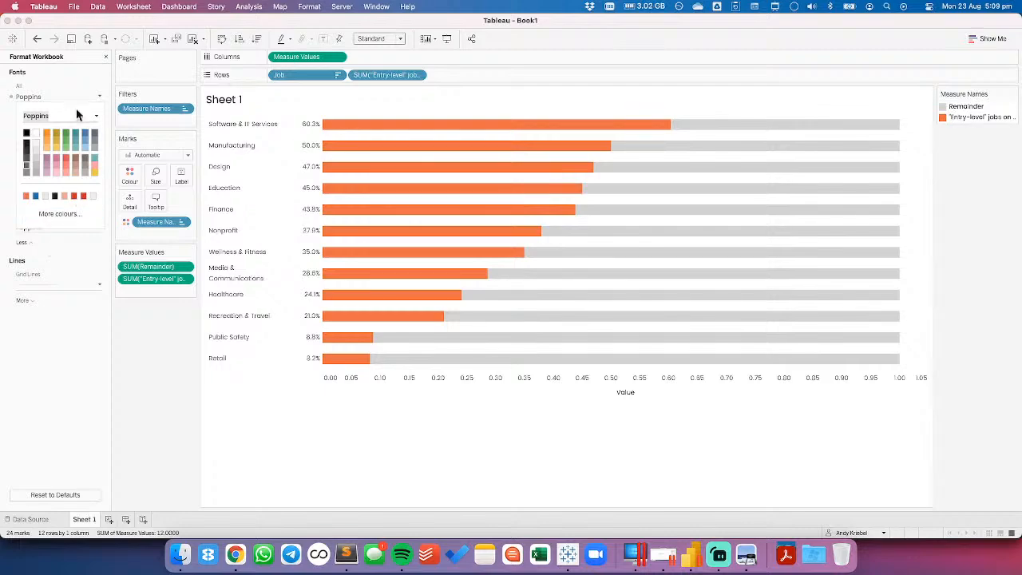
{"action": "left_click", "coordinate": [71, 87]}
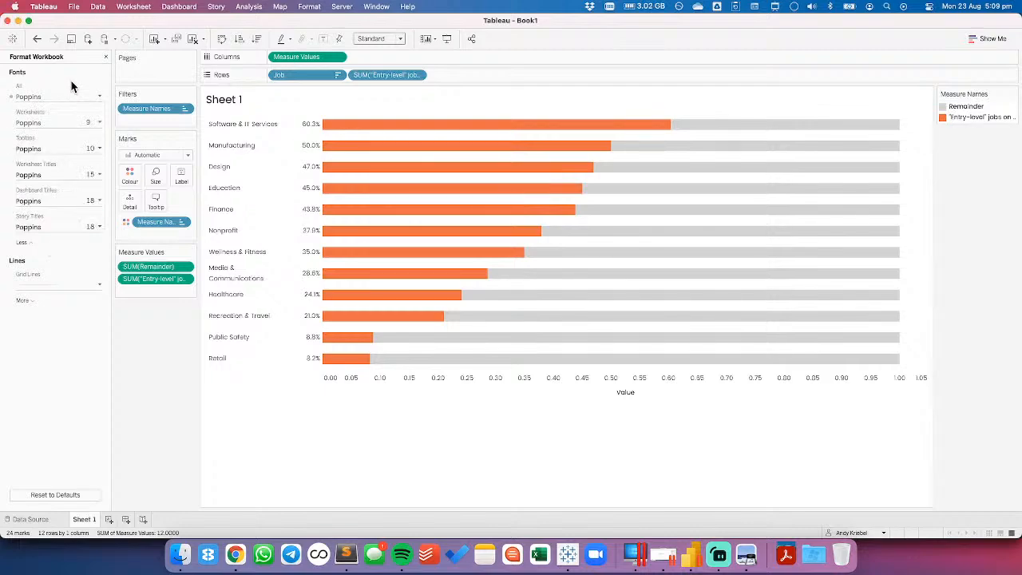
{"action": "right_click", "coordinate": [260, 124]}
{"action": "left_click", "coordinate": [281, 164]}
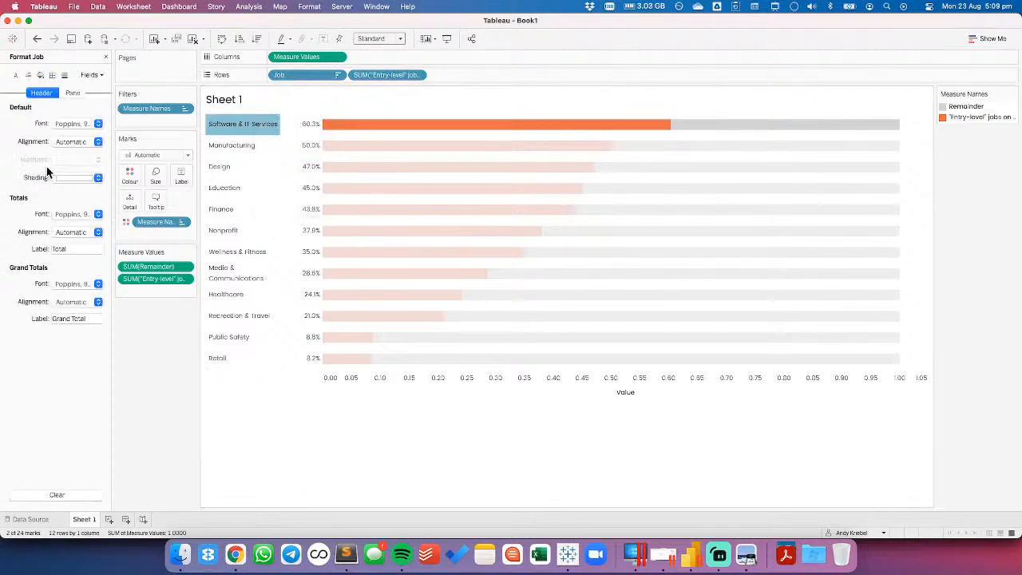
{"action": "left_click", "coordinate": [80, 125]}
{"action": "left_click", "coordinate": [77, 156]}
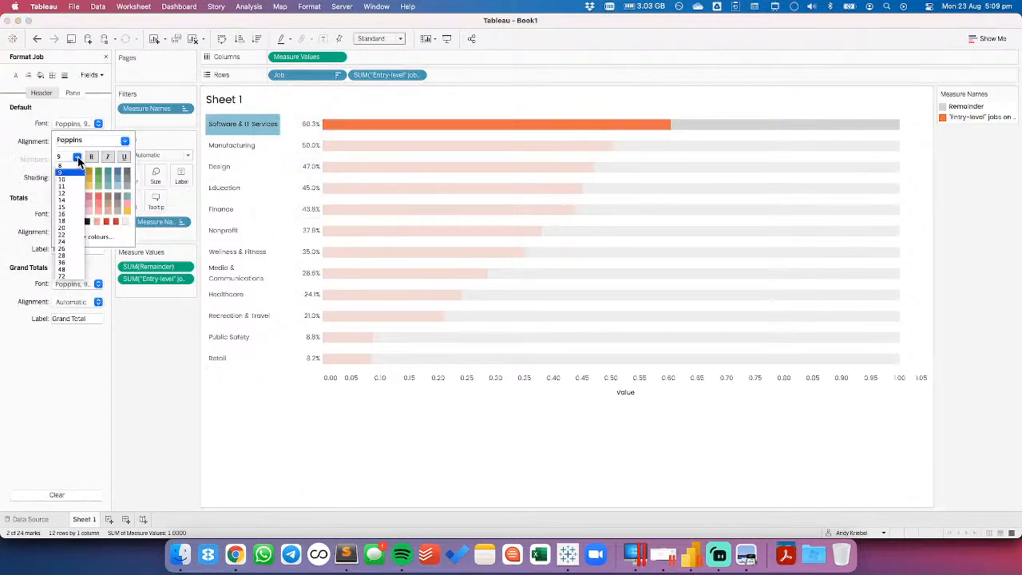
{"action": "left_click", "coordinate": [17, 157]}
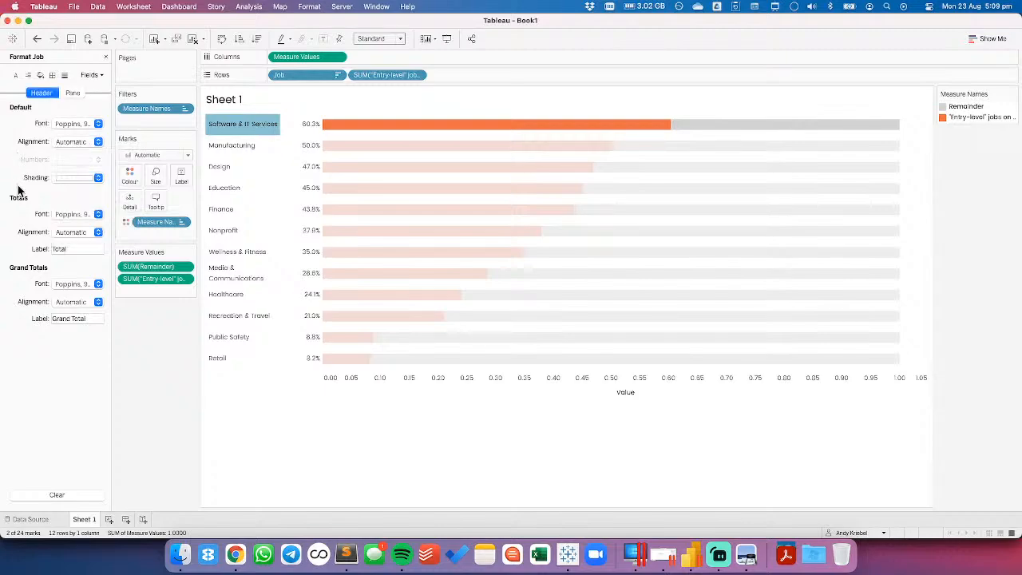
{"action": "left_click", "coordinate": [20, 190]}
Try setting the sheet's default pane font size to 12
{"action": "left_click", "coordinate": [16, 75]}
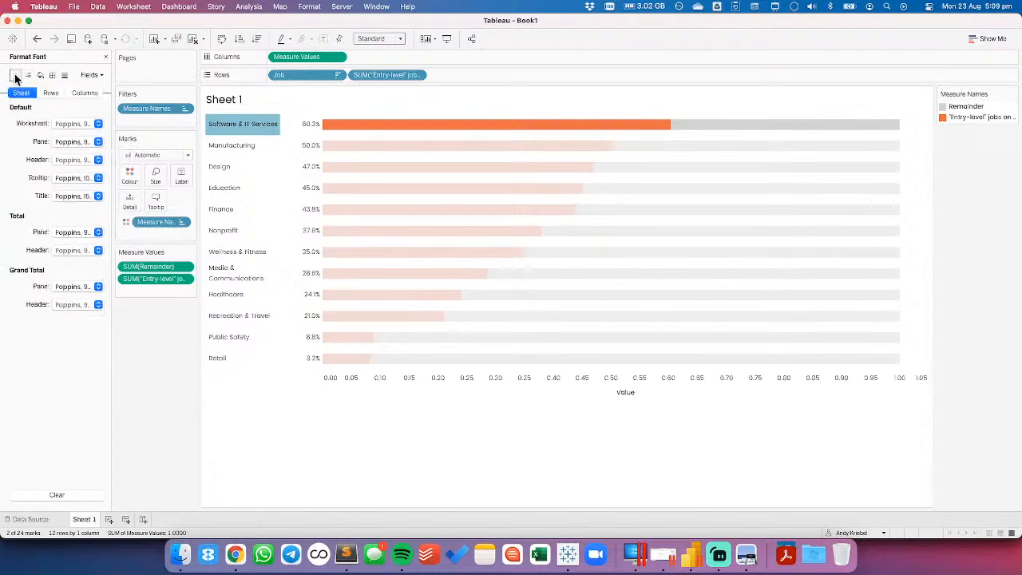
{"action": "left_click", "coordinate": [71, 124]}
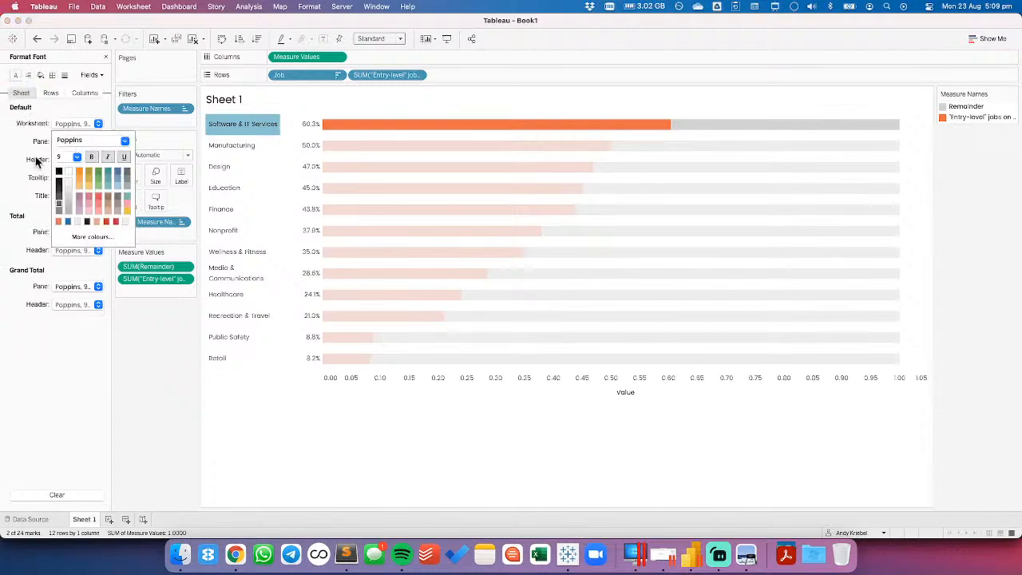
{"action": "left_click", "coordinate": [71, 143]}
{"action": "left_click", "coordinate": [78, 142]}
{"action": "left_click", "coordinate": [77, 175]}
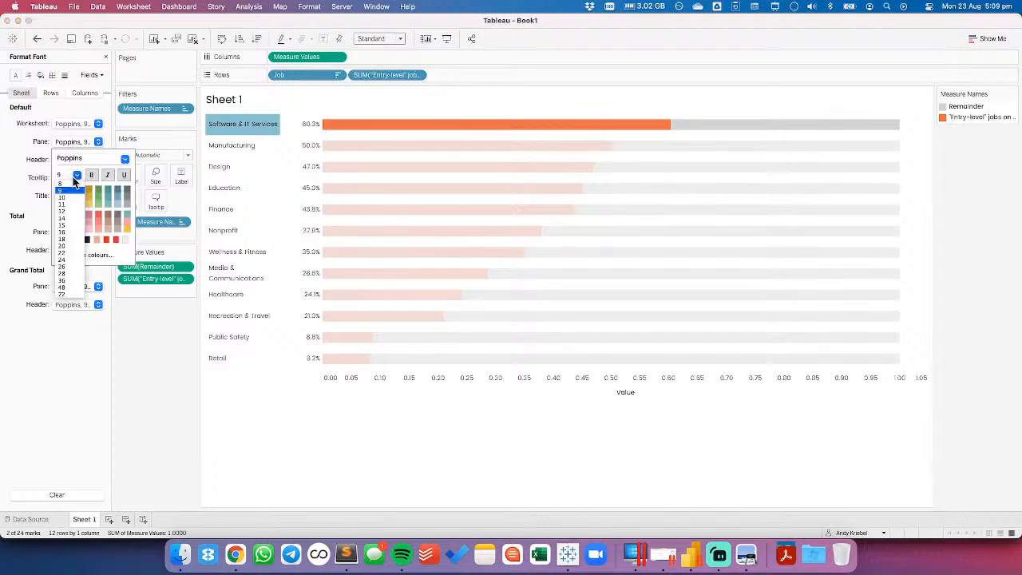
{"action": "left_click", "coordinate": [69, 215]}
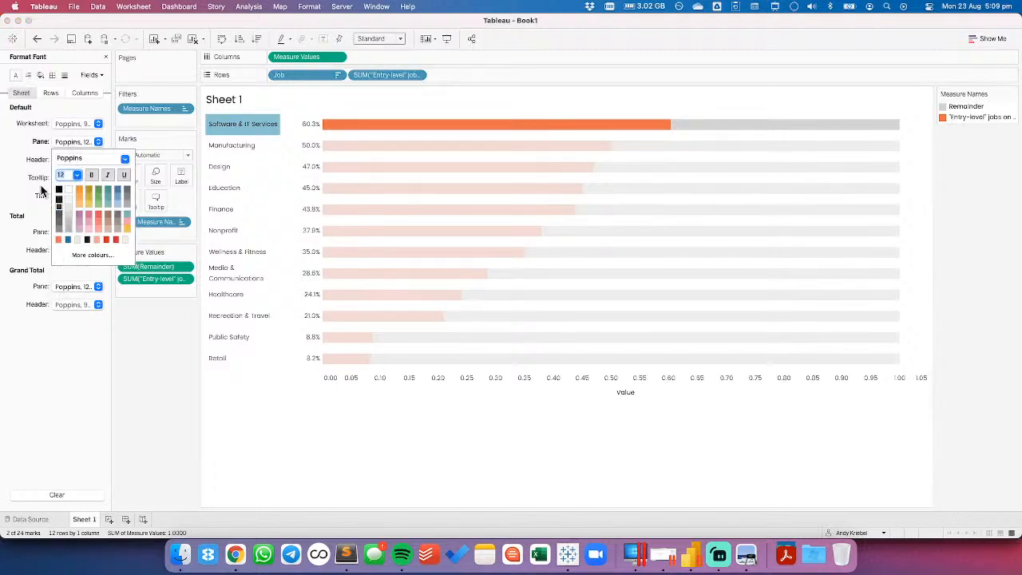
{"action": "left_click", "coordinate": [40, 182]}
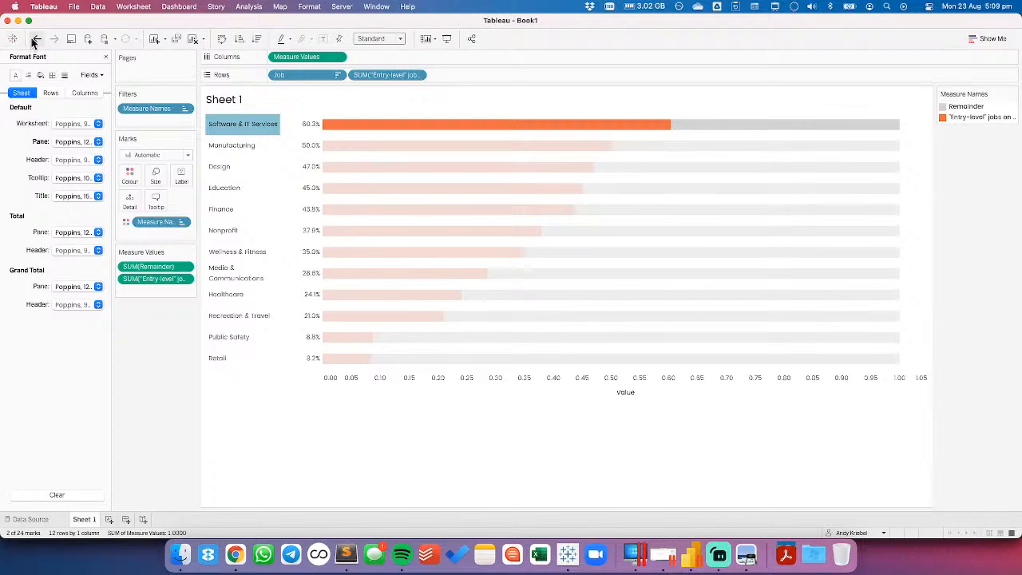
Set the sheet's default worksheet font size to 12
{"action": "left_click", "coordinate": [72, 124]}
{"action": "left_click", "coordinate": [77, 159]}
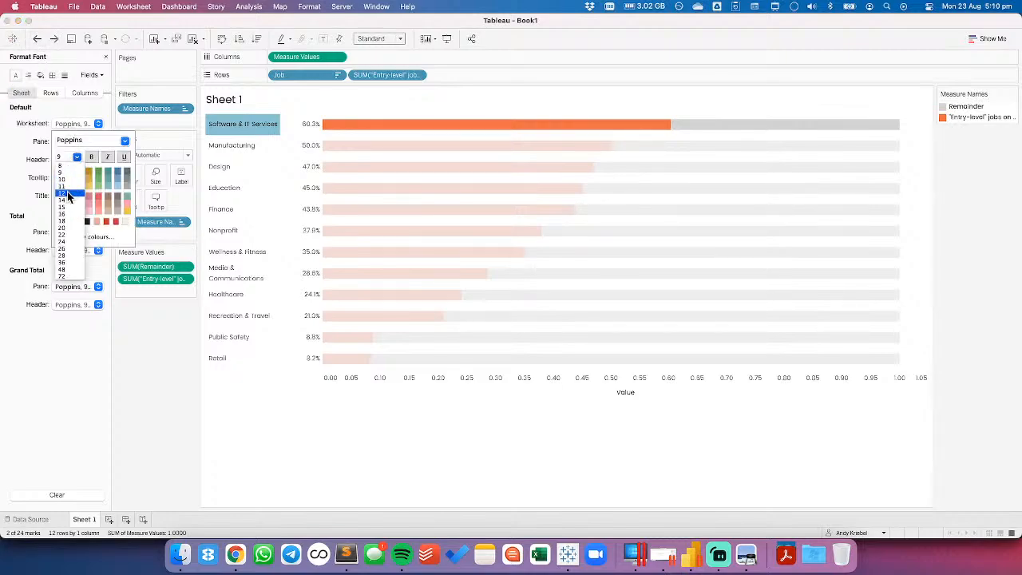
{"action": "left_click", "coordinate": [64, 194]}
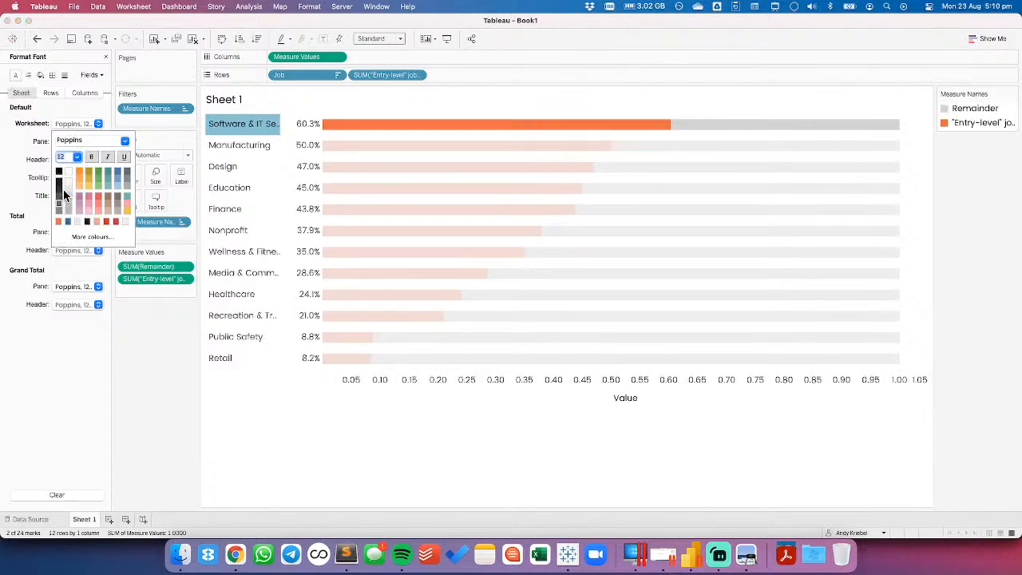
Widen the job name column until all labels fit, comparing the layout with the original chart in Chrome and returning to Tableau
{"action": "left_click", "coordinate": [20, 179]}
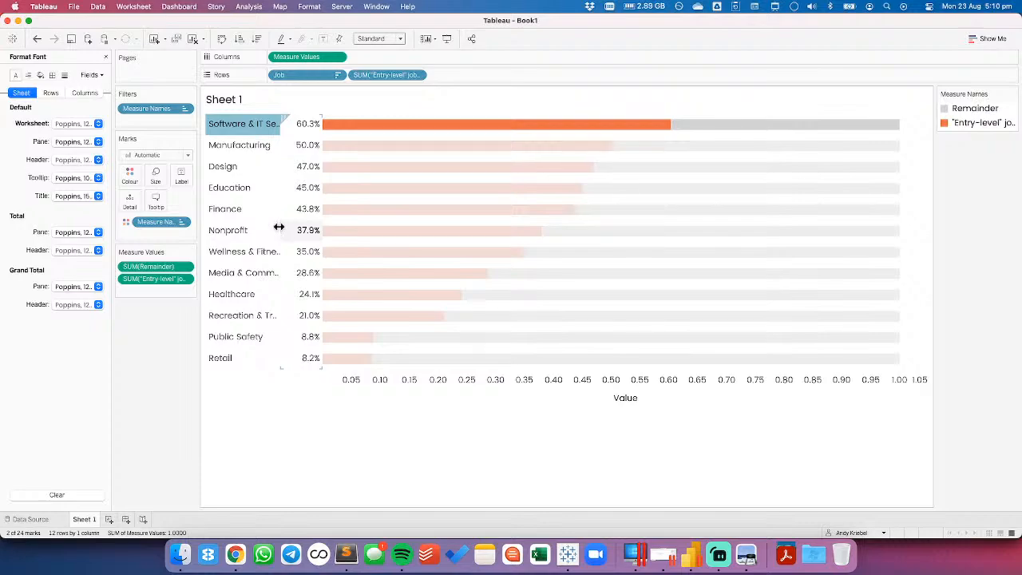
{"action": "left_click_drag", "start_coordinate": [279, 226], "coordinate": [317, 230]}
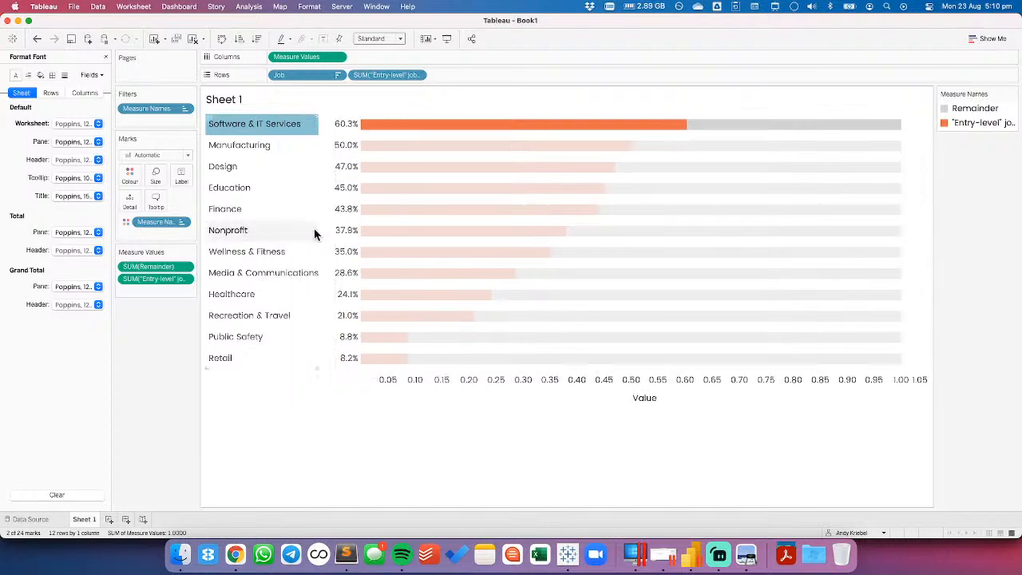
{"action": "key", "text": "super+Tab"}
{"action": "scroll", "coordinate": [406, 244], "scroll_direction": "up", "scroll_amount": 5}
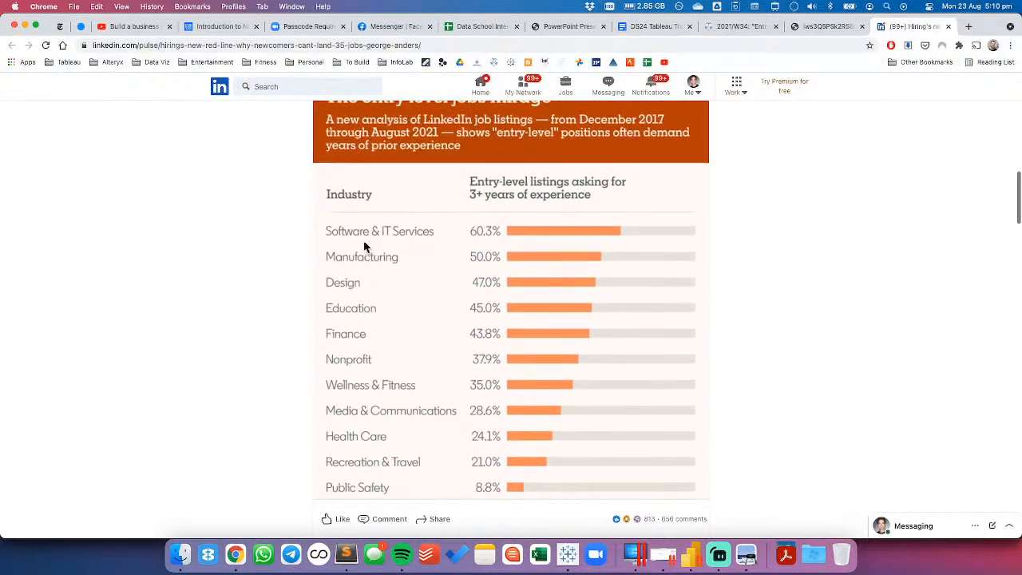
{"action": "key", "text": "super+Tab"}
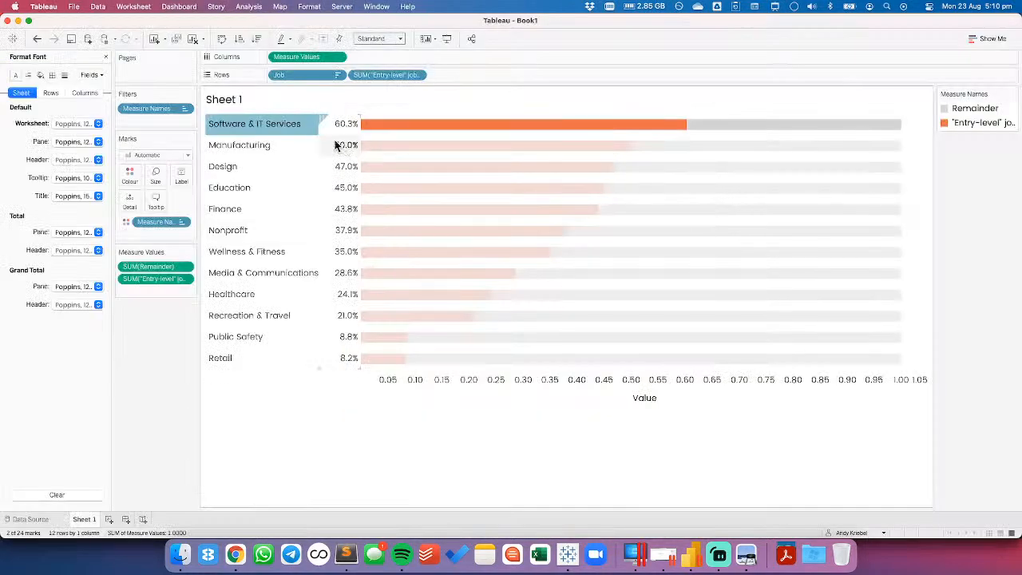
{"action": "key", "text": "super+Tab"}
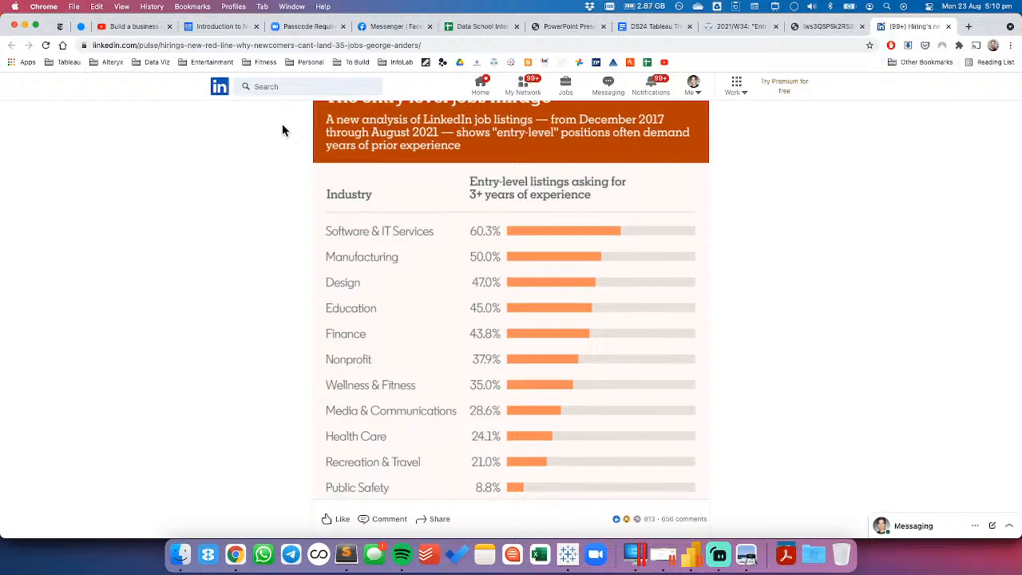
{"action": "key", "text": "super+Tab"}
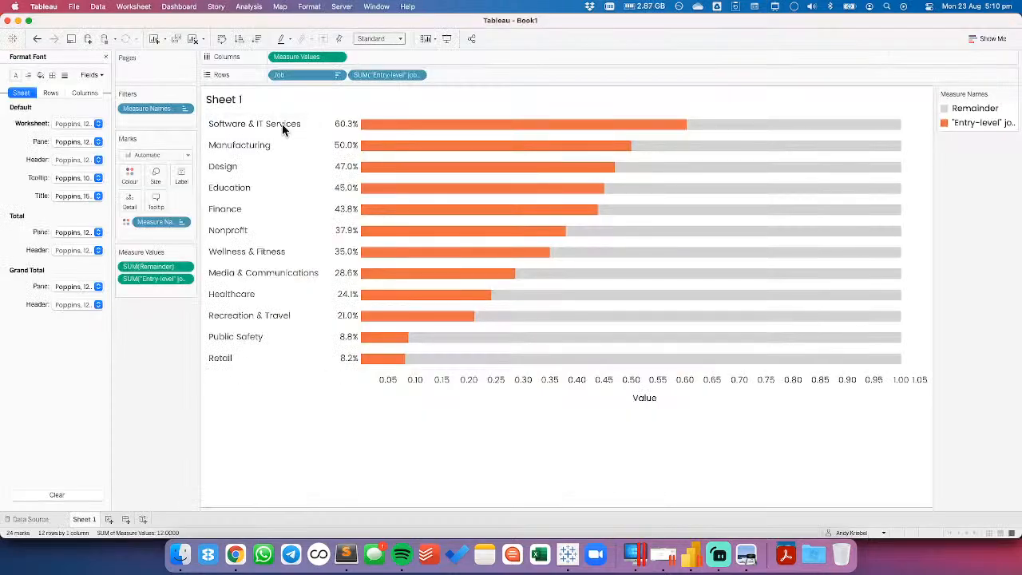
{"action": "key", "text": "super+Tab"}
{"action": "key", "text": "super+Tab"}
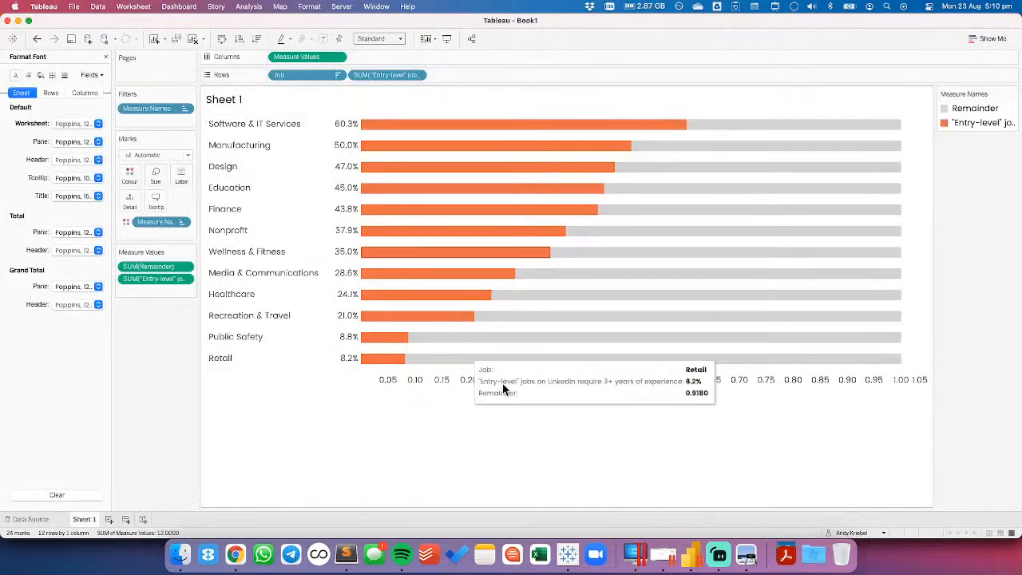
Hide the value axis beneath the bars and the Measure Names colour legend card
{"action": "right_click", "coordinate": [495, 388]}
{"action": "left_click", "coordinate": [523, 446]}
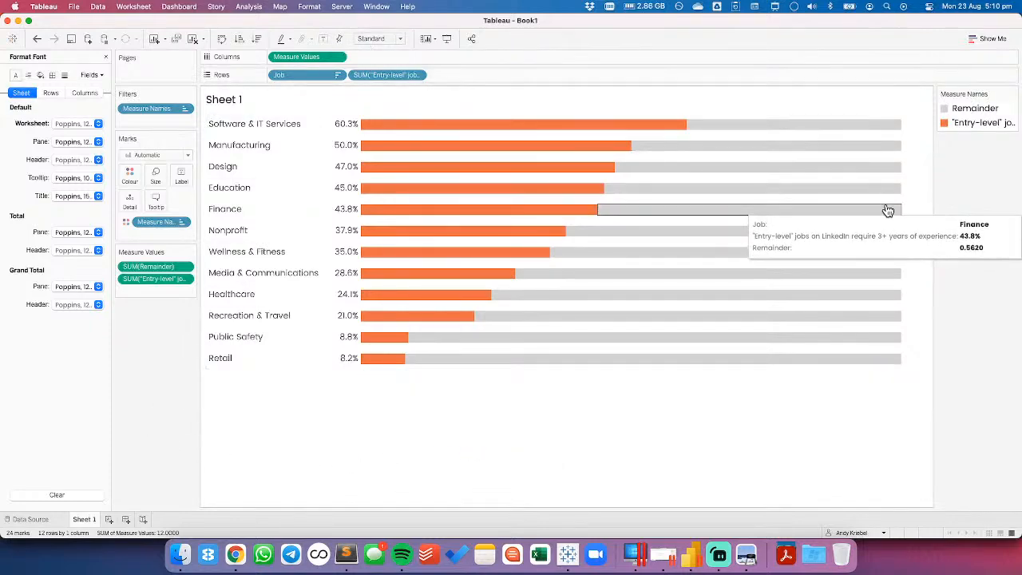
{"action": "mouse_move", "coordinate": [902, 194]}
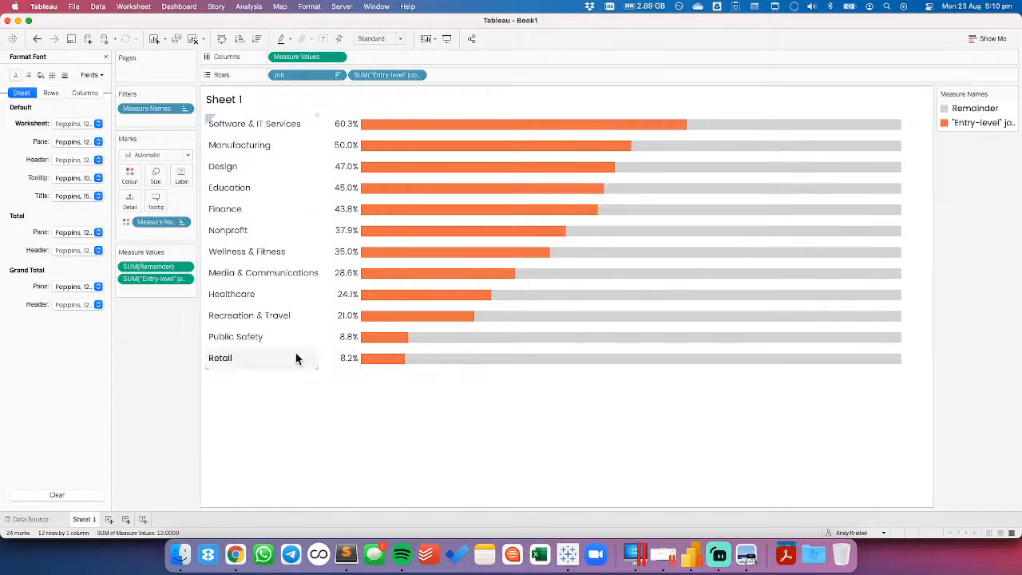
{"action": "left_click", "coordinate": [1012, 94]}
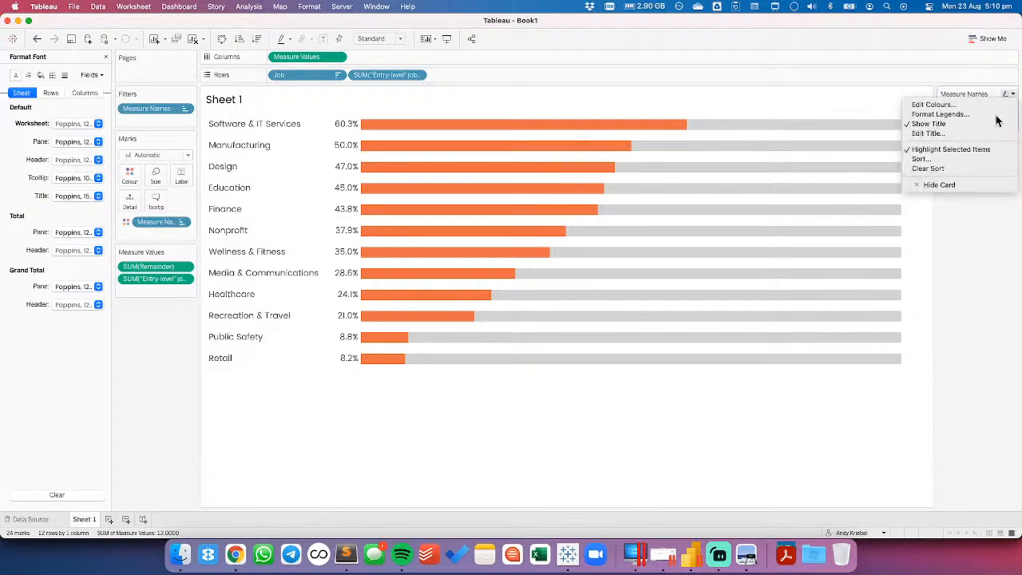
{"action": "left_click", "coordinate": [956, 186]}
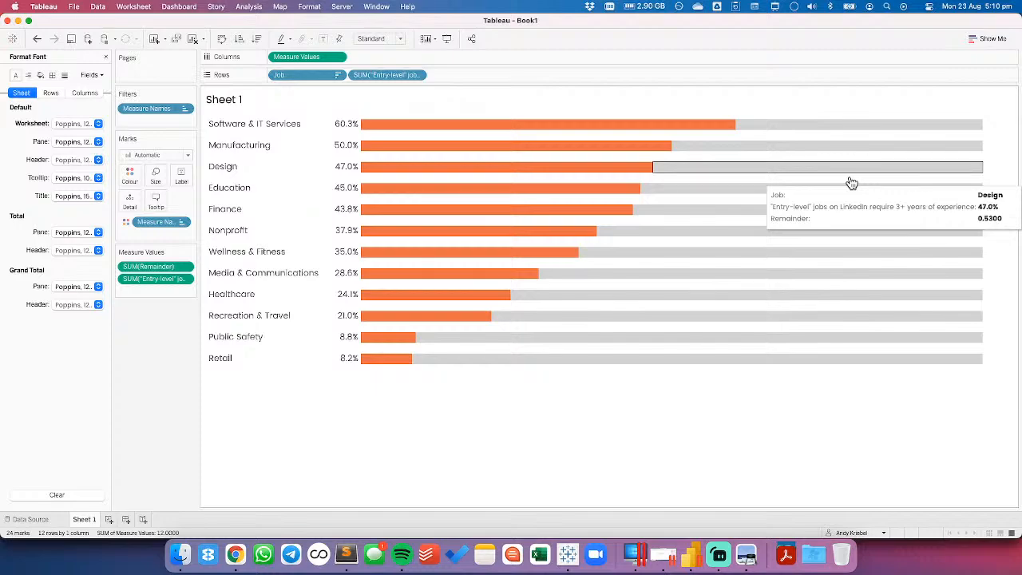
Check the original chart's column headings in Chrome and turn on field labels for rows in the Tableau sheet
{"action": "key", "text": "super+Tab"}
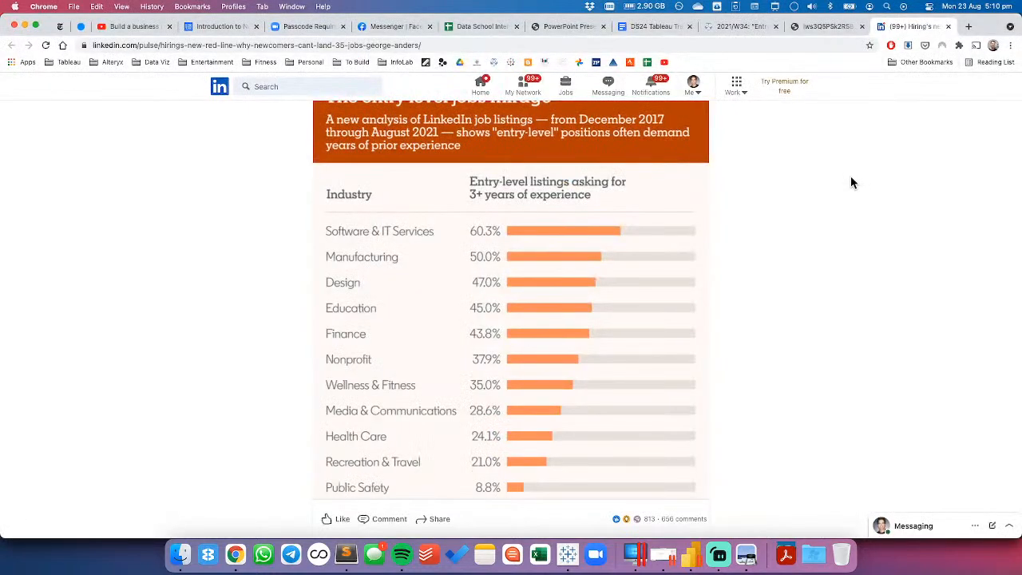
{"action": "key", "text": "super+Tab"}
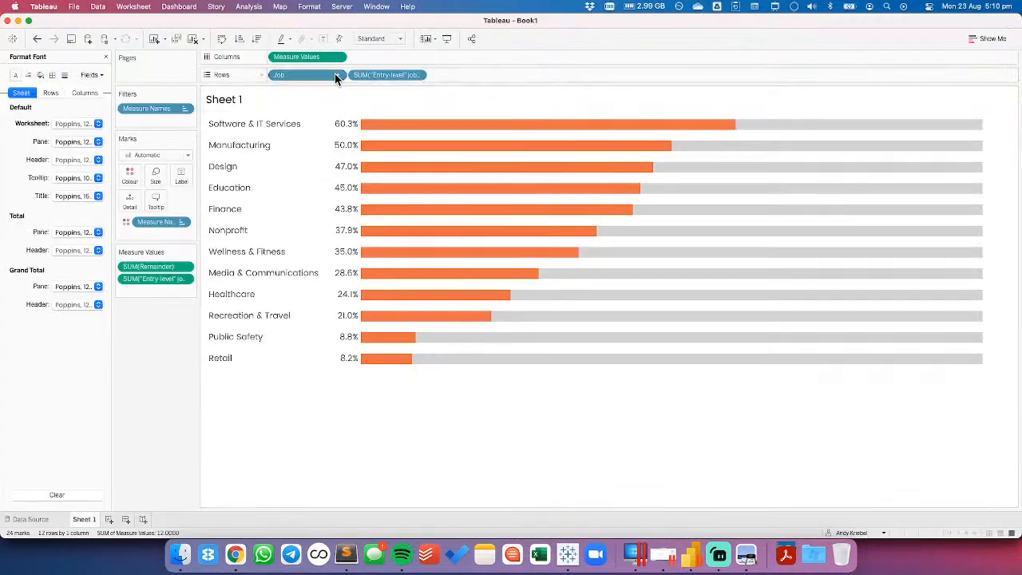
{"action": "left_click", "coordinate": [337, 75]}
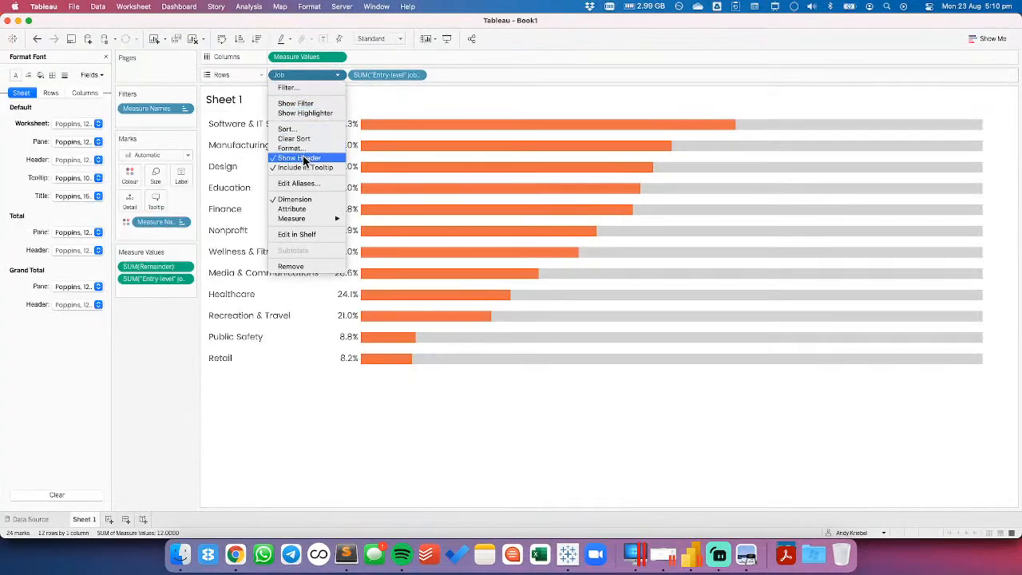
{"action": "left_click", "coordinate": [254, 8]}
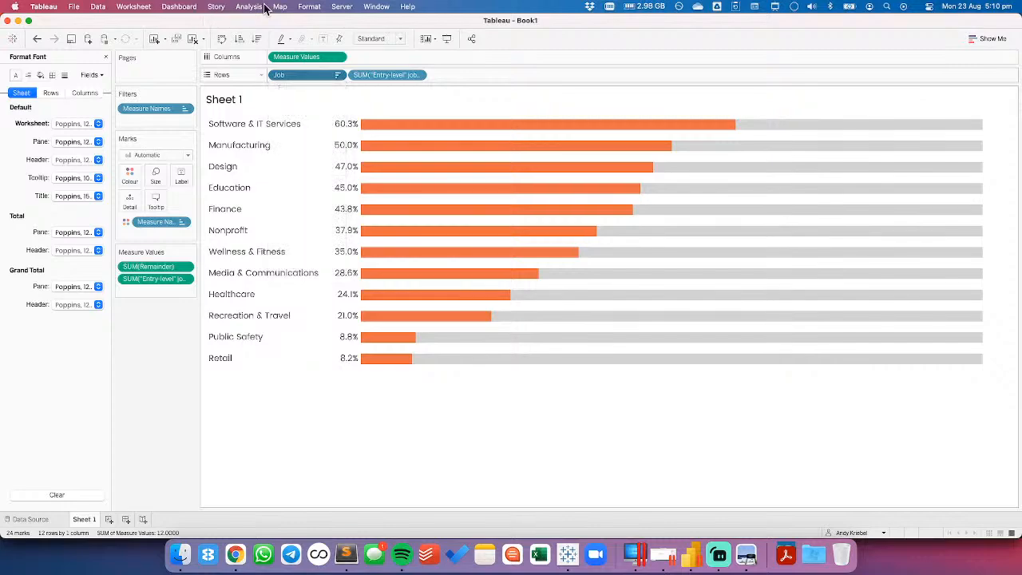
{"action": "left_click", "coordinate": [248, 6]}
{"action": "mouse_move", "coordinate": [296, 118]}
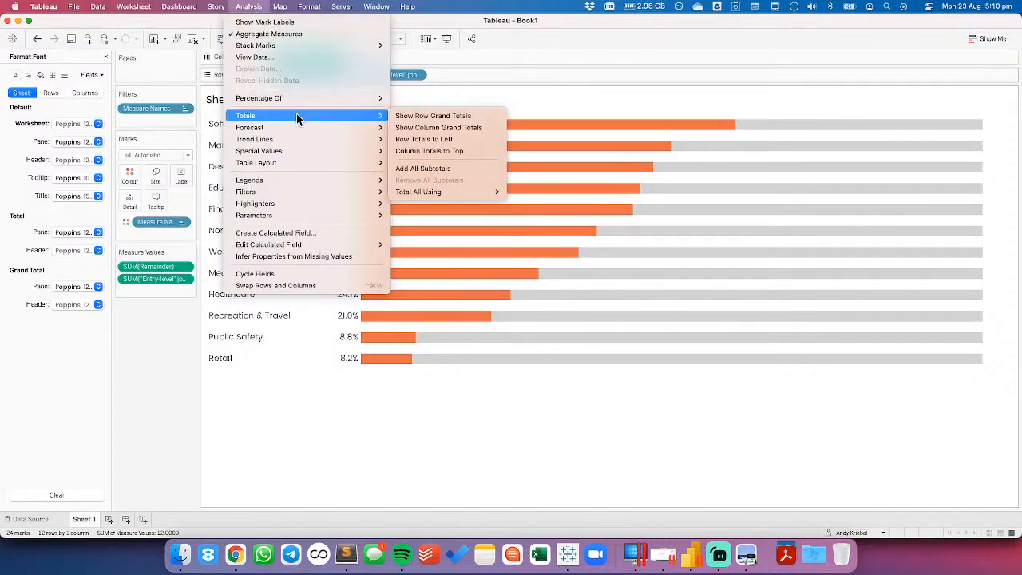
{"action": "mouse_move", "coordinate": [317, 164]}
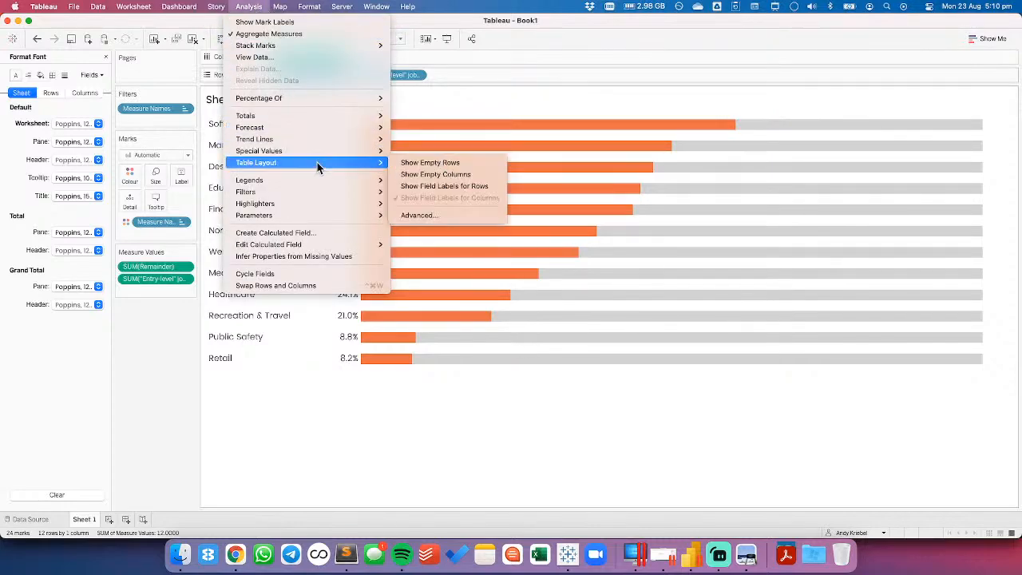
{"action": "left_click", "coordinate": [436, 185]}
Check the first column's heading in the original chart in Chrome and rename the Job field in Tableau to Industry
{"action": "key", "text": "super+Tab"}
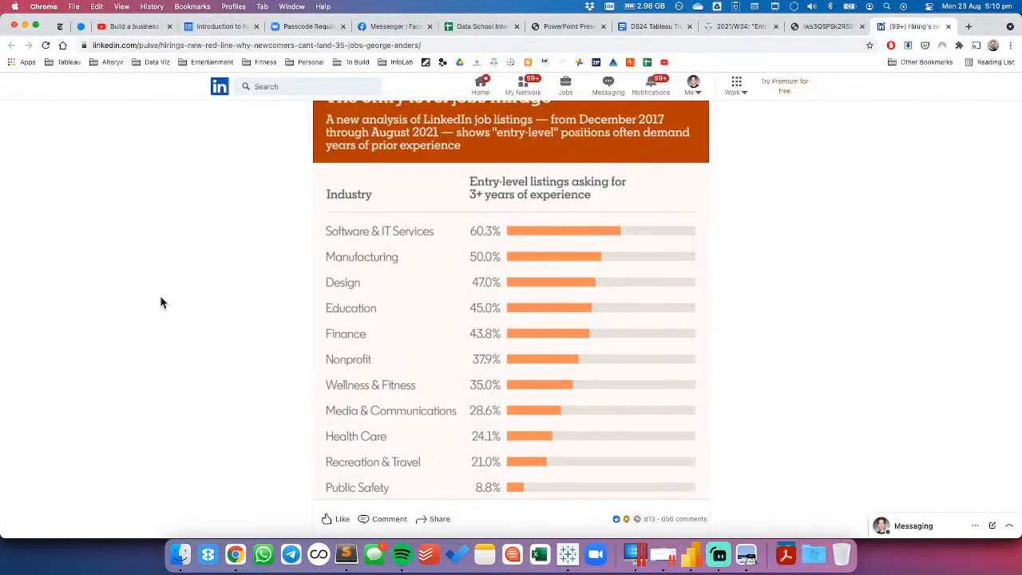
{"action": "key", "text": "super+Tab"}
{"action": "left_click", "coordinate": [104, 57]}
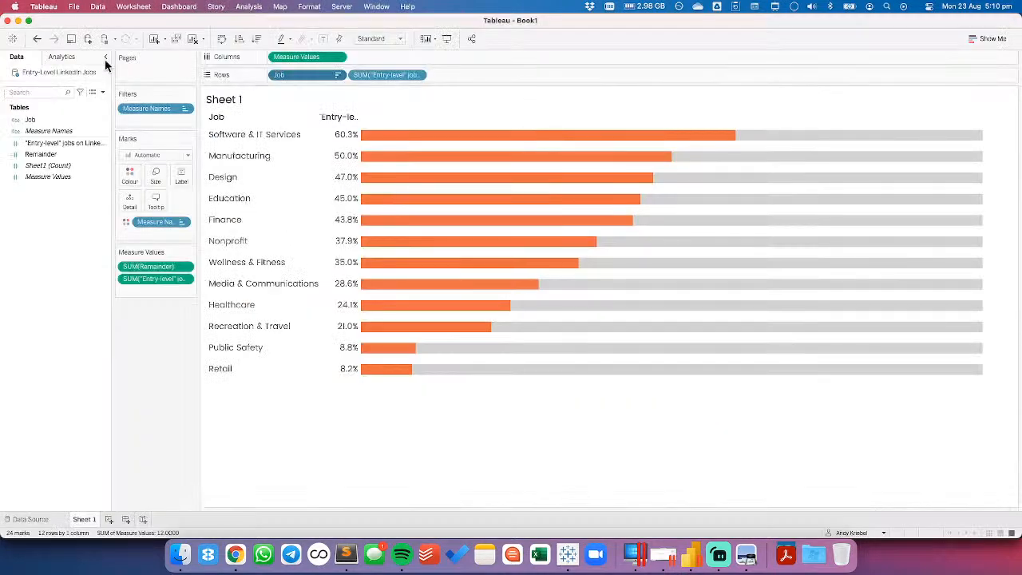
{"action": "right_click", "coordinate": [34, 122]}
{"action": "left_click", "coordinate": [46, 162]}
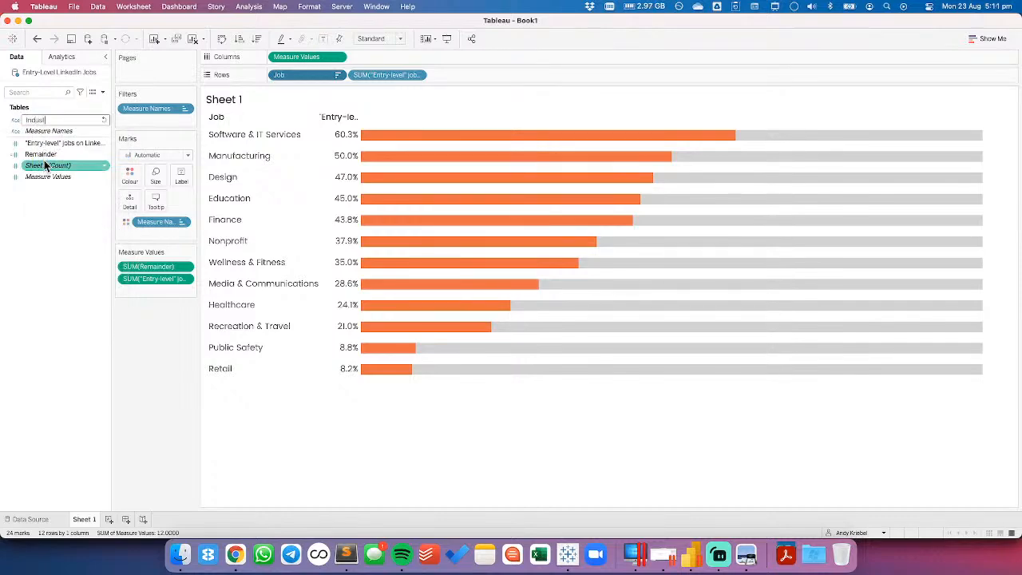
{"action": "key", "text": "Return"}
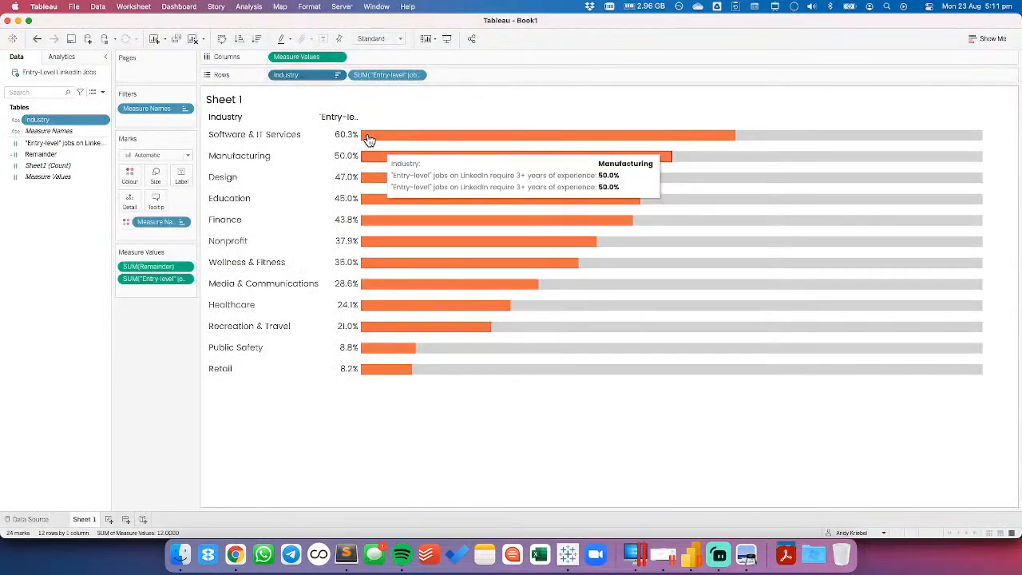
Check the second column's heading in Chrome and remove the quotation marks around Entry-level in the measure's name in Tableau
{"action": "key", "text": "super+Tab"}
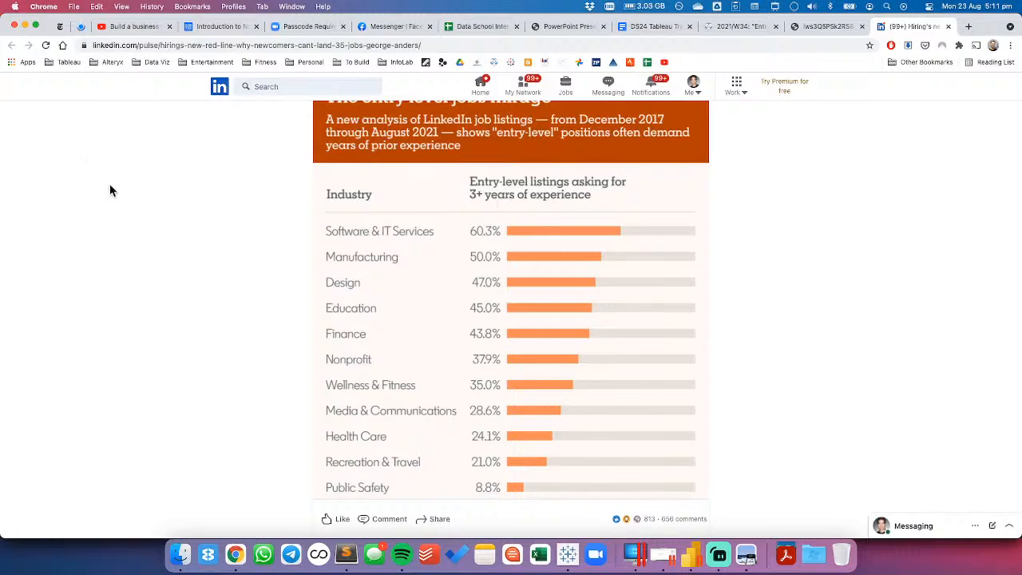
{"action": "key", "text": "super+Tab"}
{"action": "right_click", "coordinate": [65, 146]}
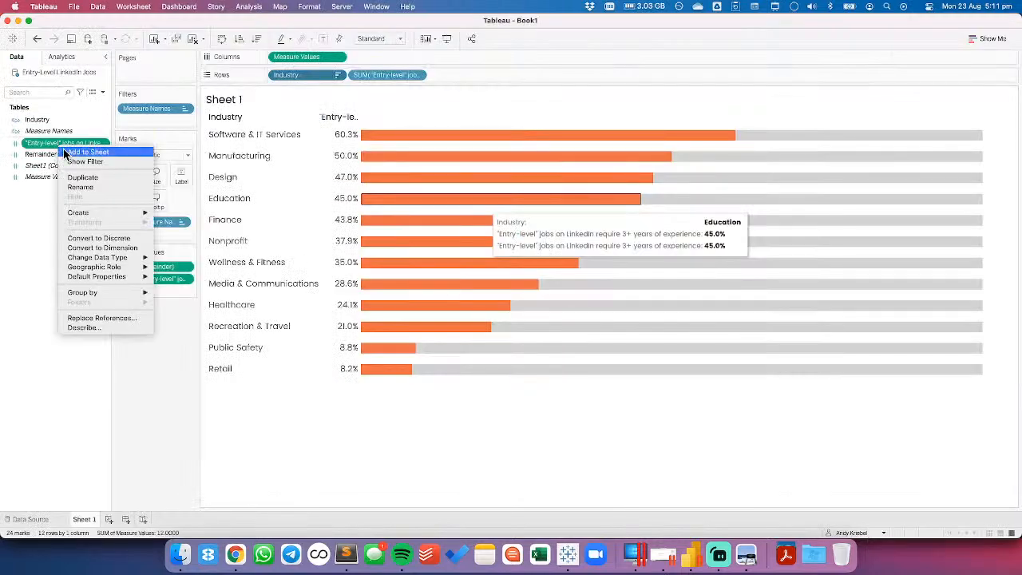
{"action": "left_click", "coordinate": [79, 187]}
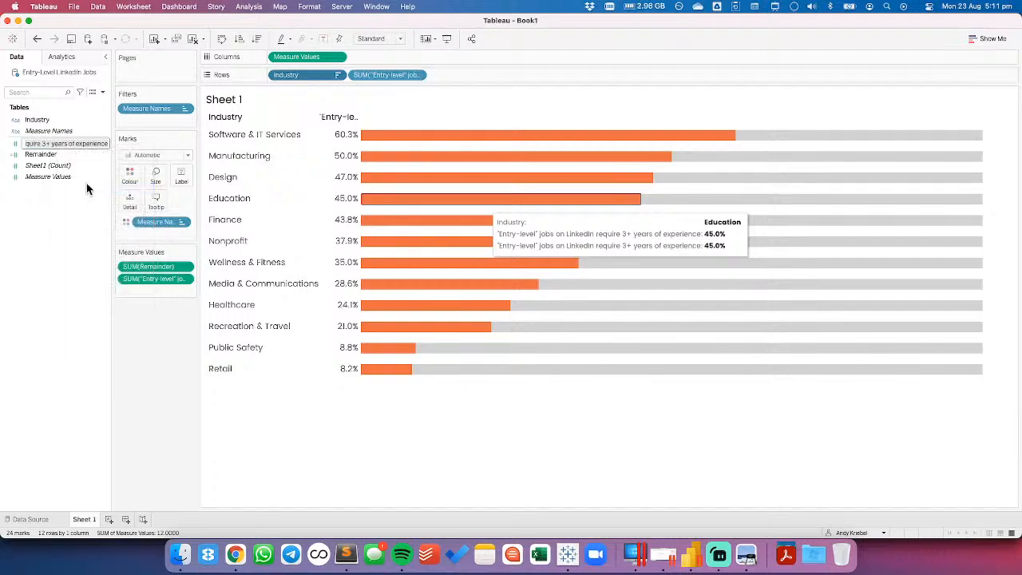
{"action": "key", "text": "Right"}
{"action": "key", "text": "super+Left"}
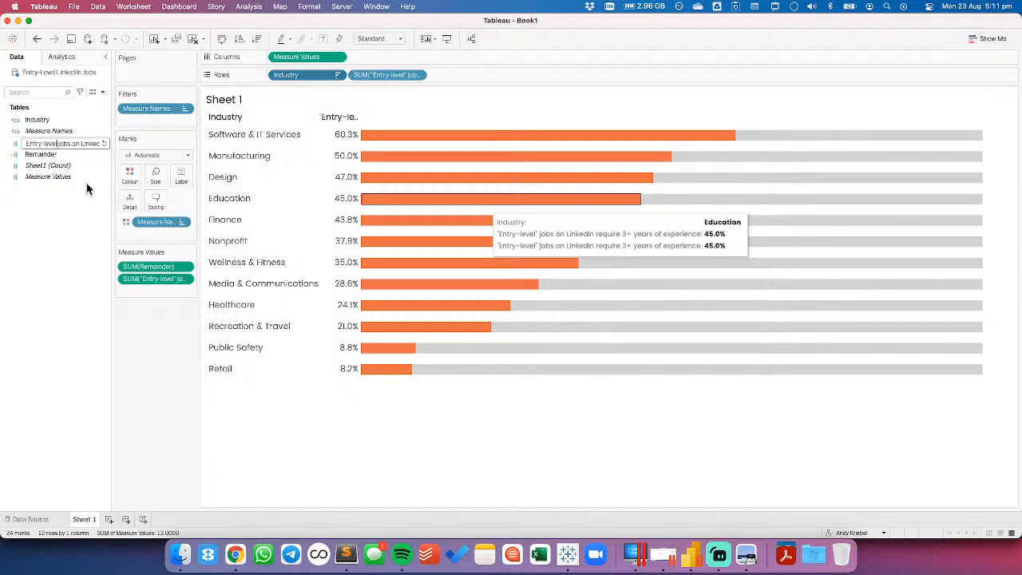
{"action": "key", "text": "Return"}
Check the original wording in Chrome and rename the entry-level jobs measure in Tableau to "Entry-level listings asking for 3+ years of experience"
{"action": "key", "text": "super+Tab"}
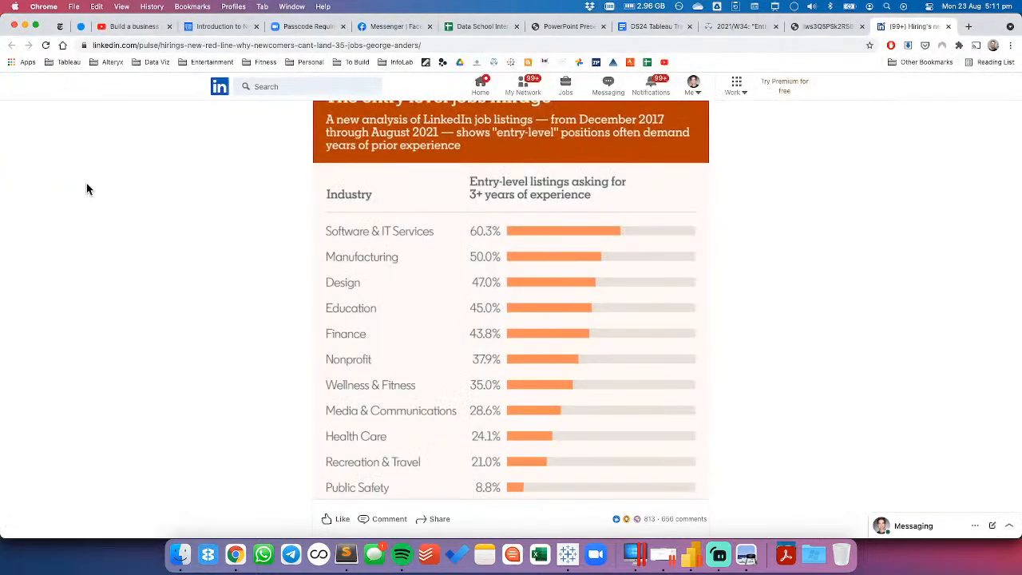
{"action": "key", "text": "super+Tab"}
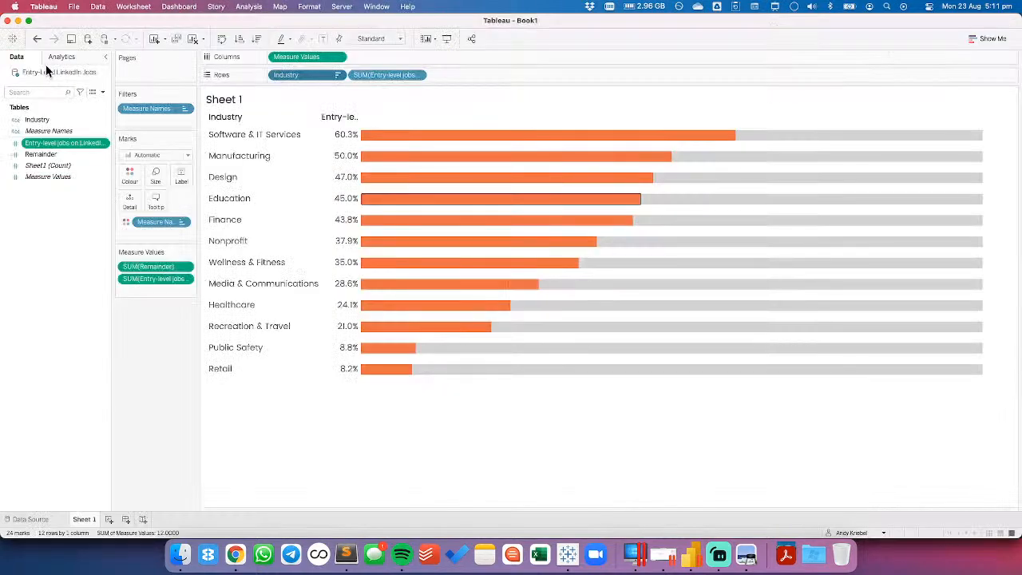
{"action": "right_click", "coordinate": [67, 149]}
{"action": "left_click", "coordinate": [80, 183]}
{"action": "left_click", "coordinate": [39, 143]}
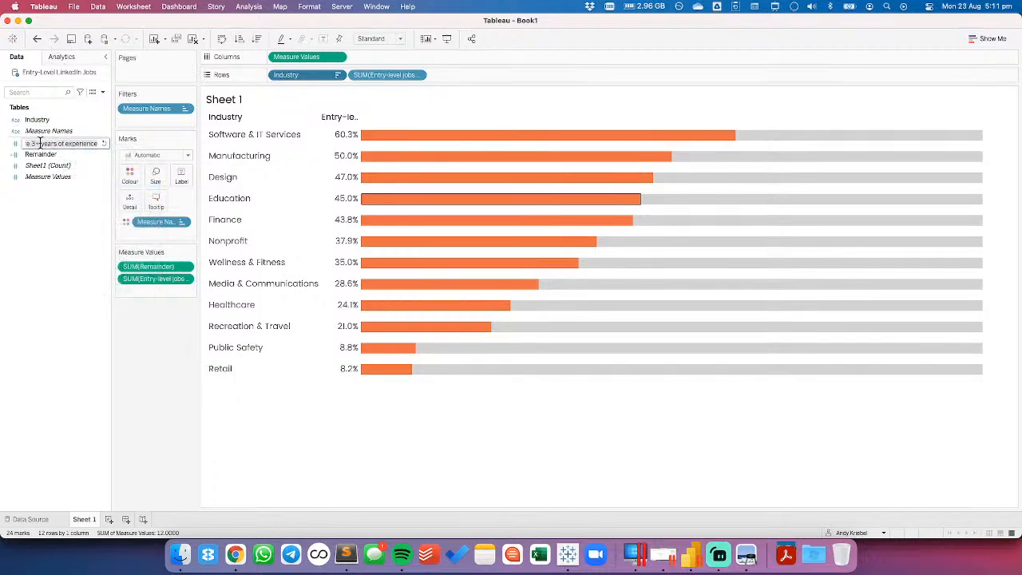
{"action": "key", "text": "Home"}
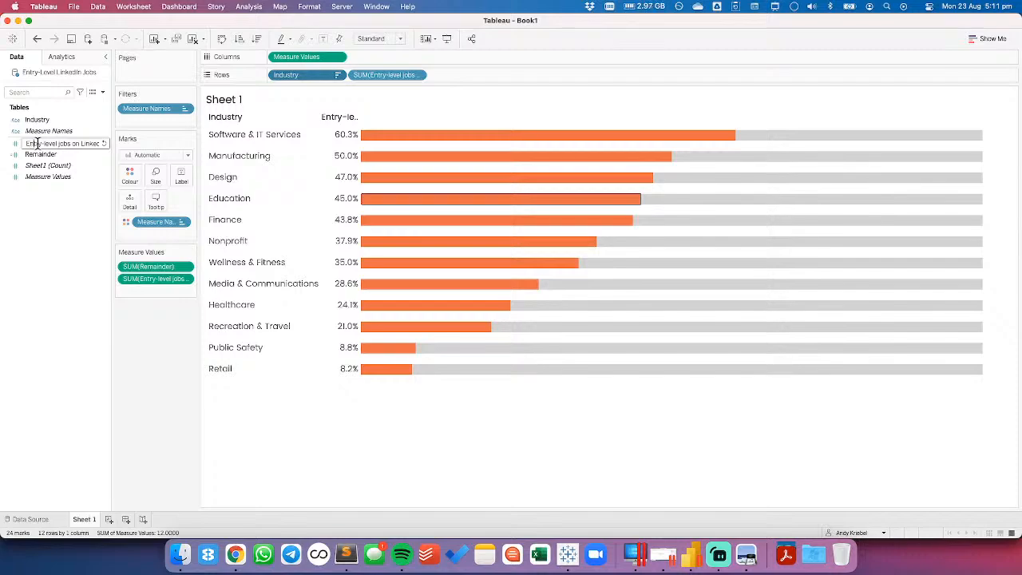
{"action": "left_click", "coordinate": [65, 142]}
{"action": "key", "text": "BackSpace"}
{"action": "key", "text": "BackSpace"}
{"action": "type", "text": "listings"}
{"action": "key", "text": "Delete"}
{"action": "key", "text": "Delete"}
{"action": "key", "text": "Delete"}
{"action": "key", "text": "Delete"}
{"action": "key", "text": "Delete"}
{"action": "key", "text": "Delete"}
{"action": "key", "text": "Delete"}
{"action": "key", "text": "Delete"}
{"action": "key", "text": "Delete"}
{"action": "key", "text": "Delete"}
{"action": "key", "text": "Delete"}
{"action": "key", "text": "Delete"}
{"action": "key", "text": "Delete"}
{"action": "key", "text": "Delete"}
{"action": "type", "text": "asking for jobs on LinkedIn re"}
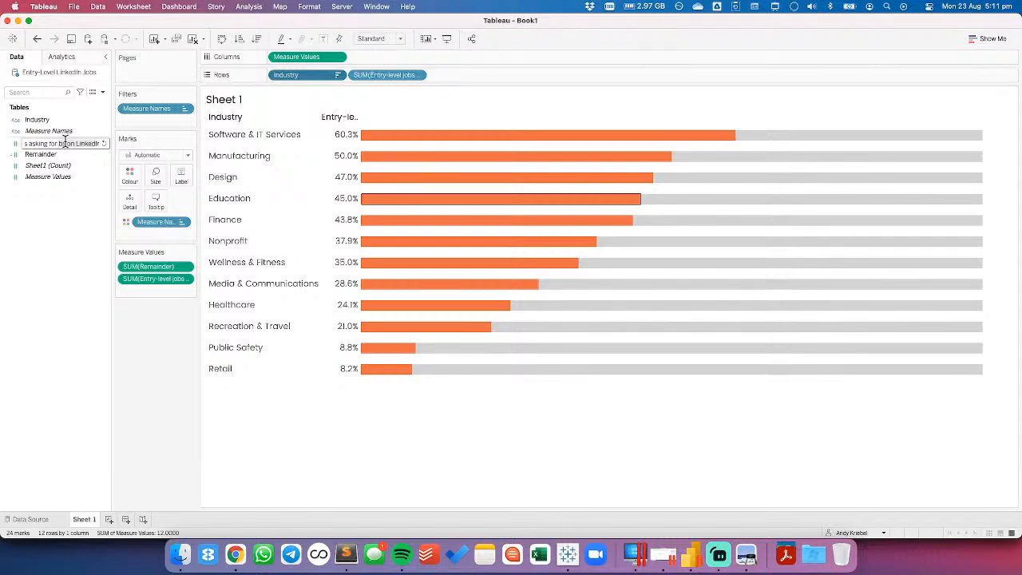
{"action": "type", "text": "quire 3+"}
{"action": "type", "text": " years of experience"}
{"action": "key", "text": "Return"}
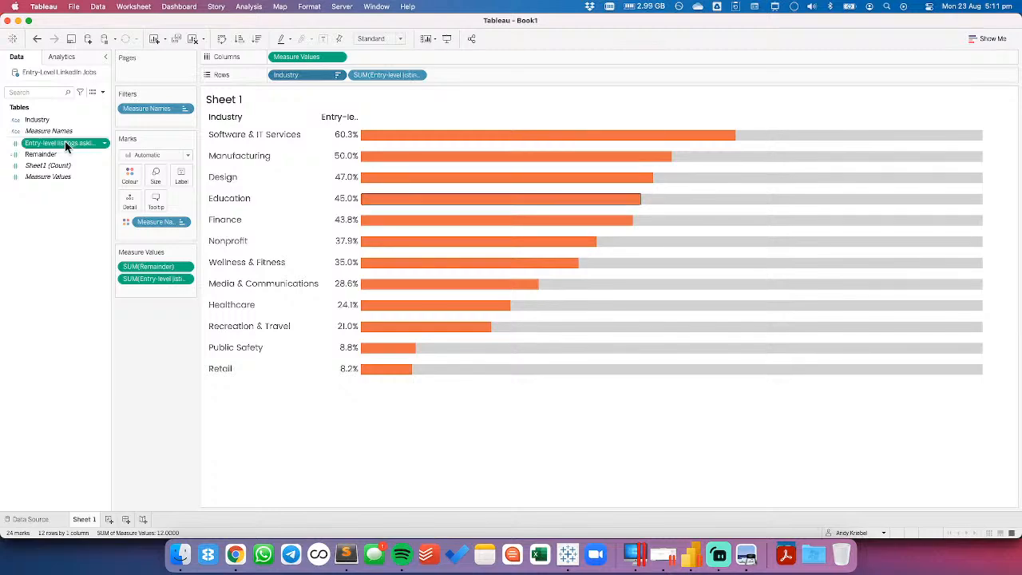
{"action": "right_click", "coordinate": [65, 142]}
{"action": "left_click", "coordinate": [86, 186]}
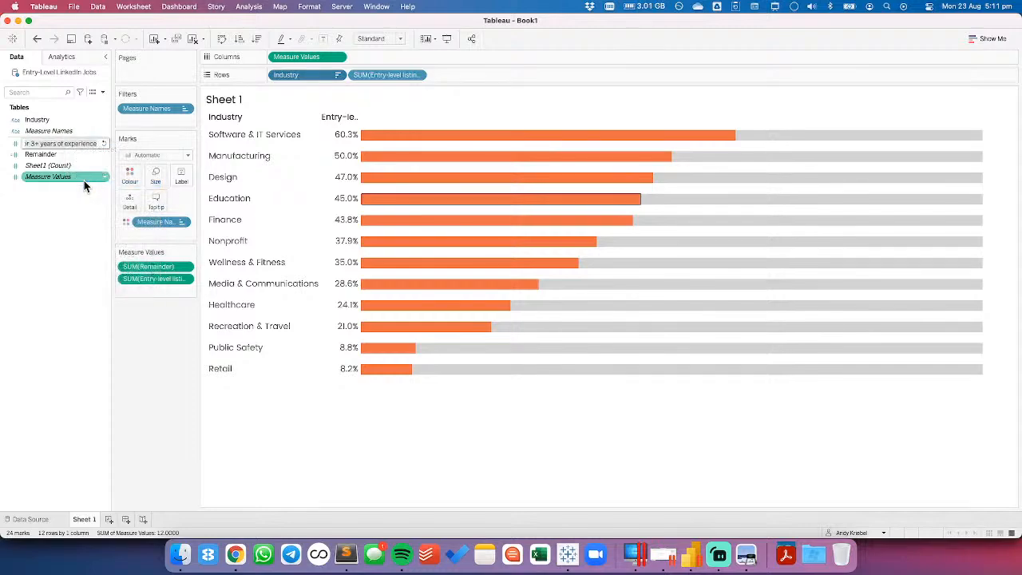
{"action": "left_click", "coordinate": [68, 230]}
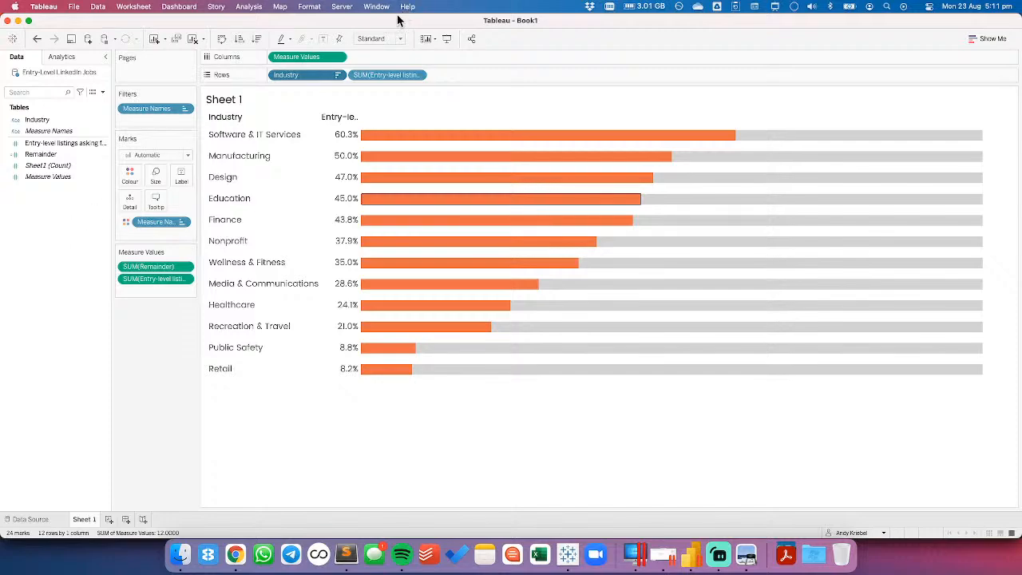
Create a calculated field named Column Header containing the text "Entry-level listings asking for 3+ years of experience"
{"action": "left_click", "coordinate": [103, 92]}
{"action": "left_click", "coordinate": [92, 102]}
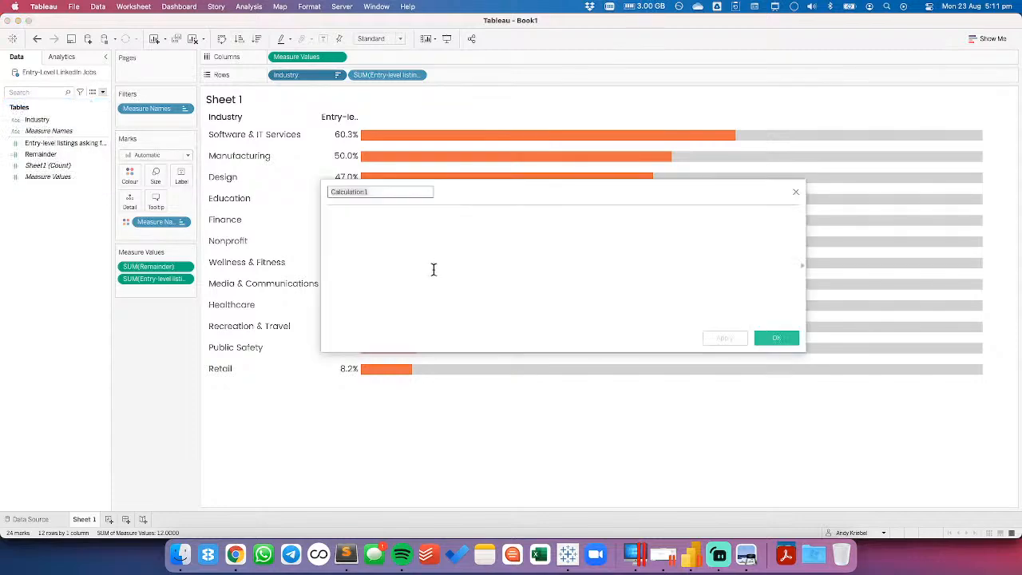
{"action": "type", "text": "Column Header"}
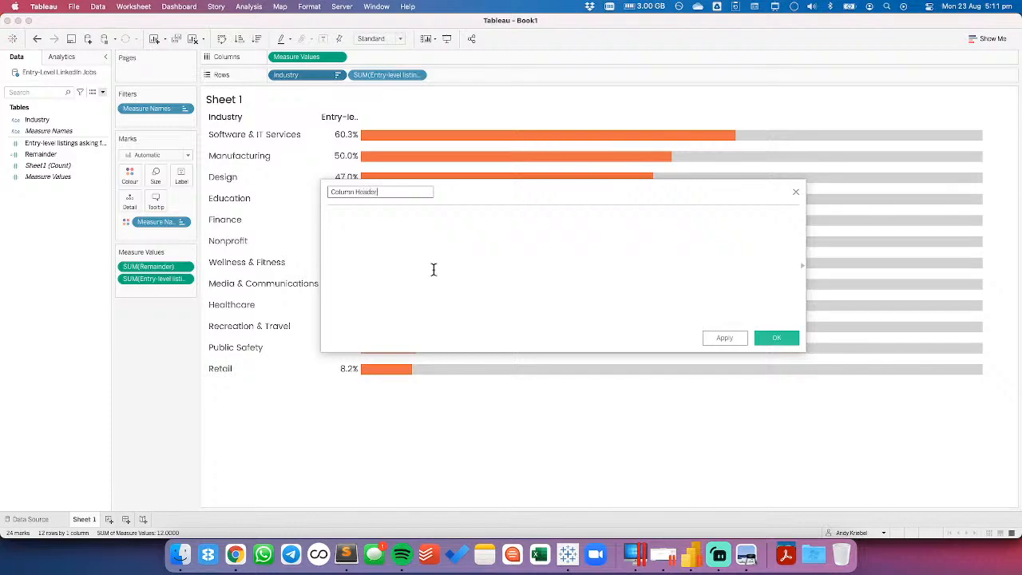
{"action": "left_click", "coordinate": [433, 270]}
{"action": "type", "text": "\""}
{"action": "type", "text": "Entry-level listings asking for 3+ years of experience"}
{"action": "type", "text": "\""}
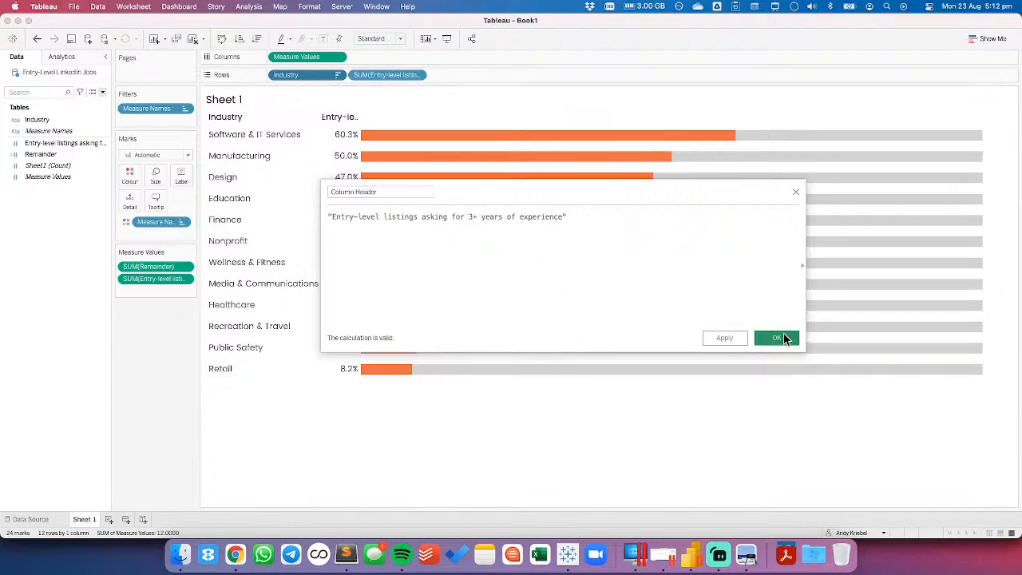
{"action": "left_click", "coordinate": [778, 338]}
Add Column Header to Columns ahead of Measure Values and hide its field label above the chart
{"action": "left_click_drag", "start_coordinate": [48, 119], "coordinate": [282, 62]}
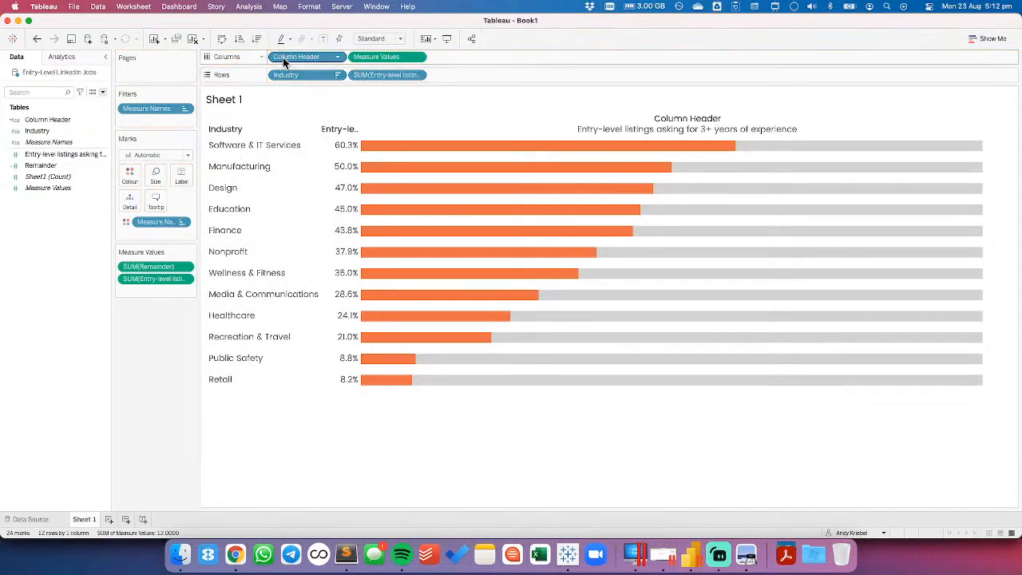
{"action": "right_click", "coordinate": [663, 119]}
{"action": "left_click", "coordinate": [674, 157]}
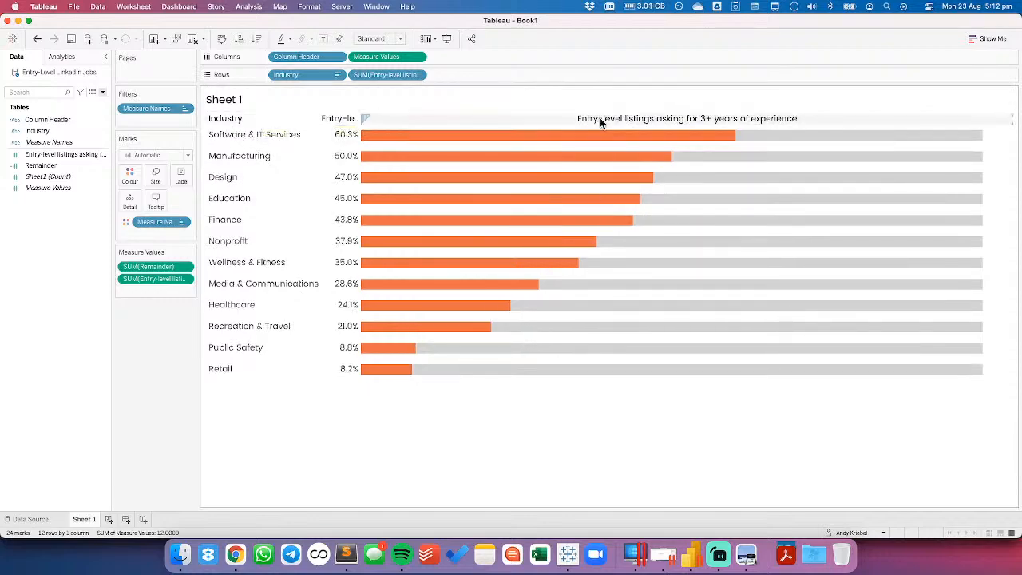
Compare the heading and percentage placement with the original chart in Chrome, and duplicate Sheet 1 in Tableau
{"action": "key", "text": "super+Tab"}
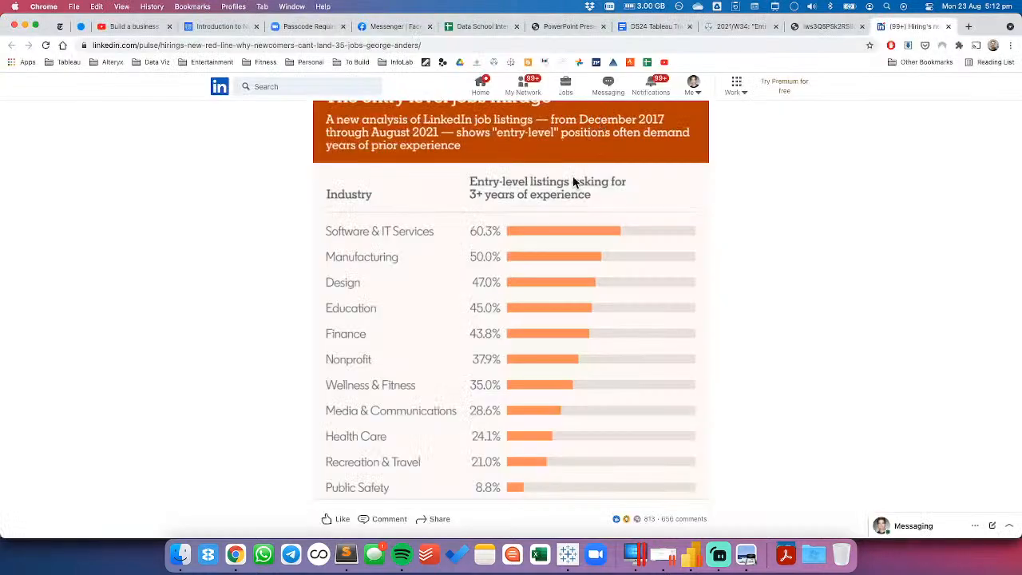
{"action": "key", "text": "super+Tab"}
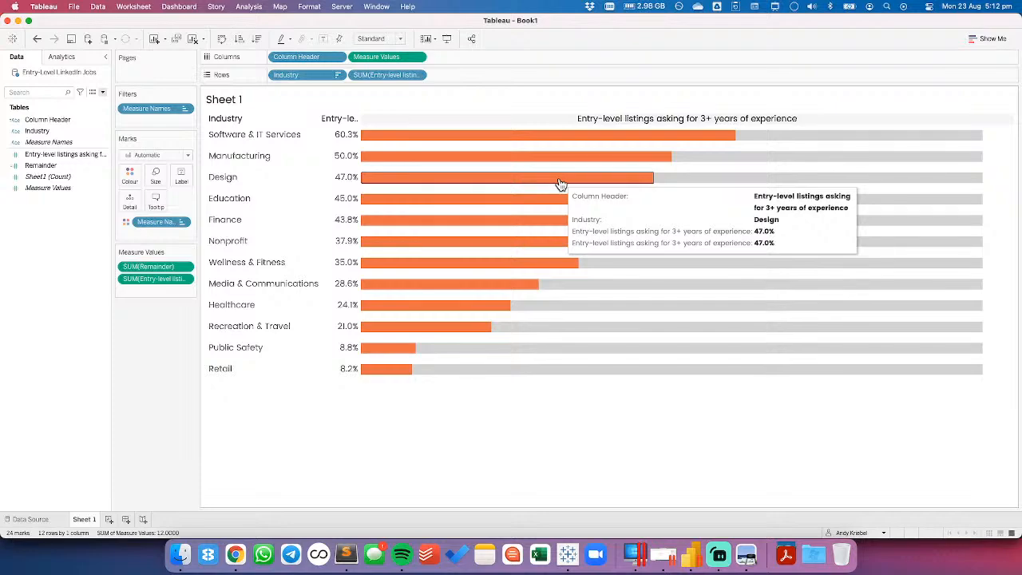
{"action": "key", "text": "super+Tab"}
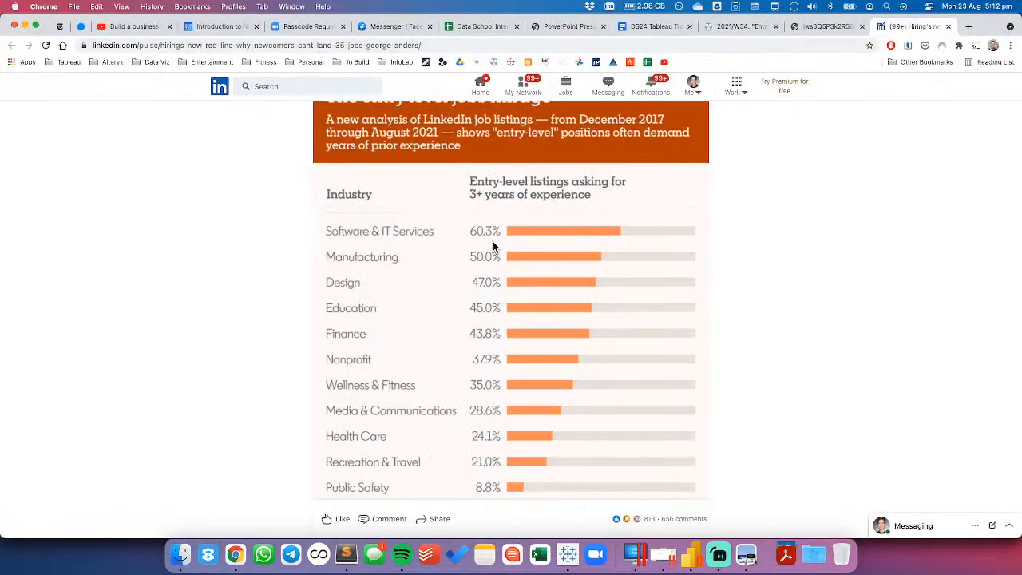
{"action": "key", "text": "super+Tab"}
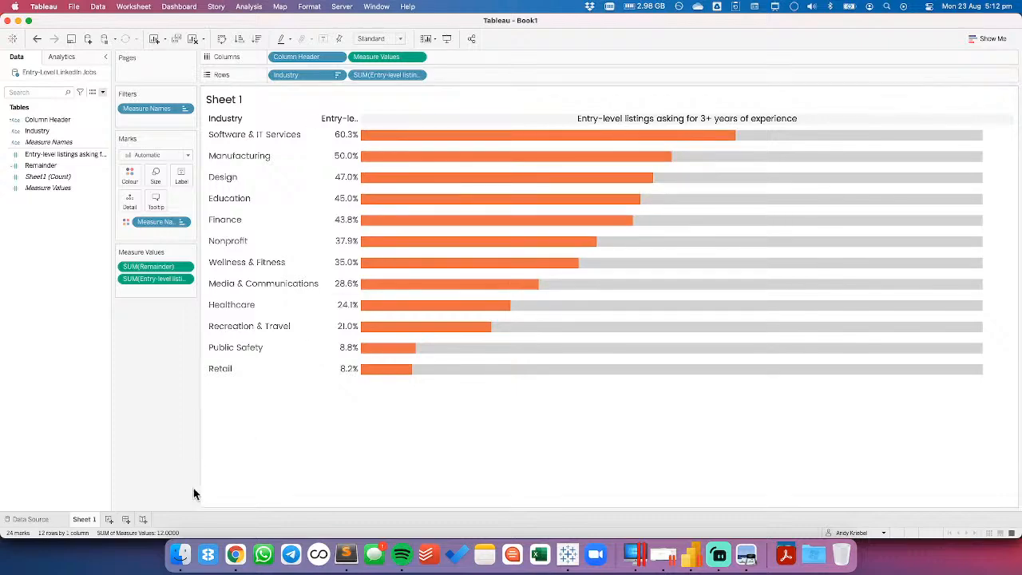
{"action": "right_click", "coordinate": [95, 520]}
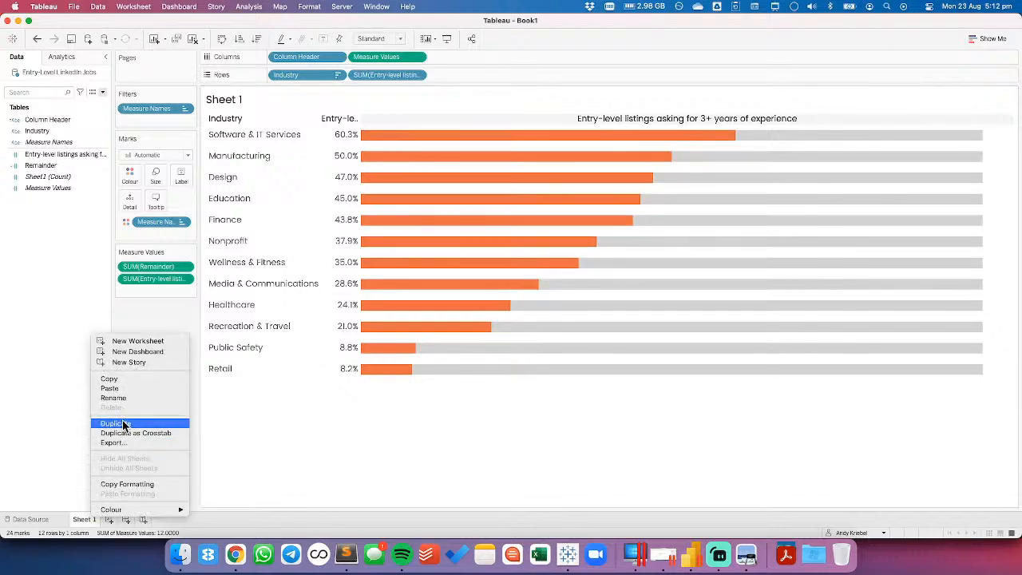
{"action": "left_click", "coordinate": [97, 423]}
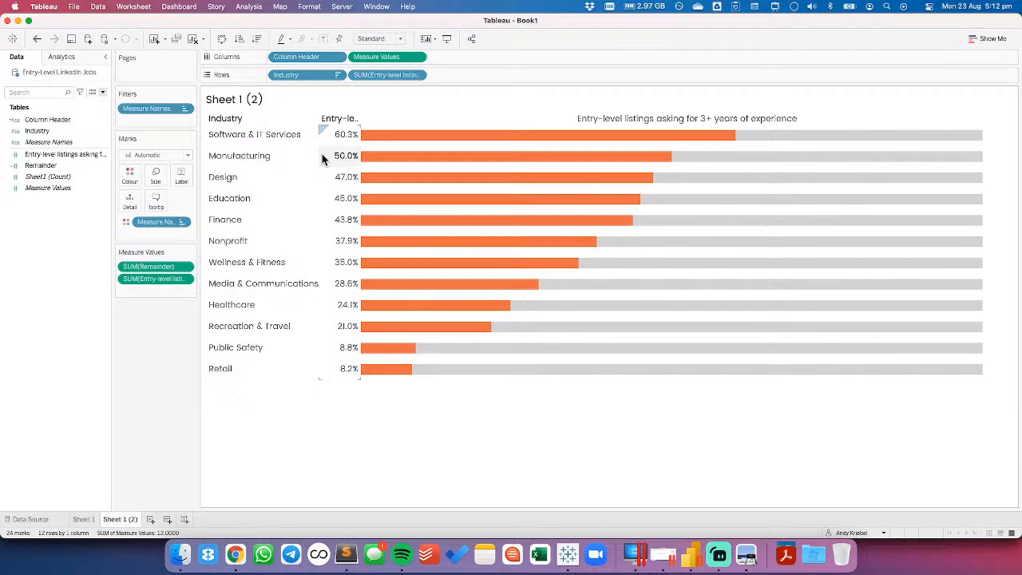
Check the percentage placement in the original chart in Chrome and add an AVG(0) calculation after Measure Values on Columns in Tableau
{"action": "key", "text": "super+Tab"}
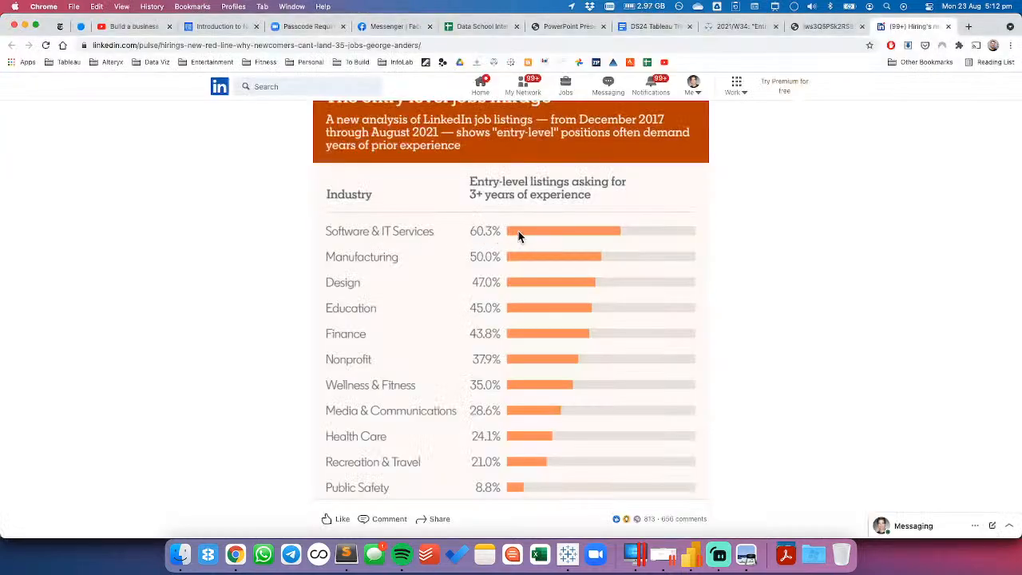
{"action": "key", "text": "super+Tab"}
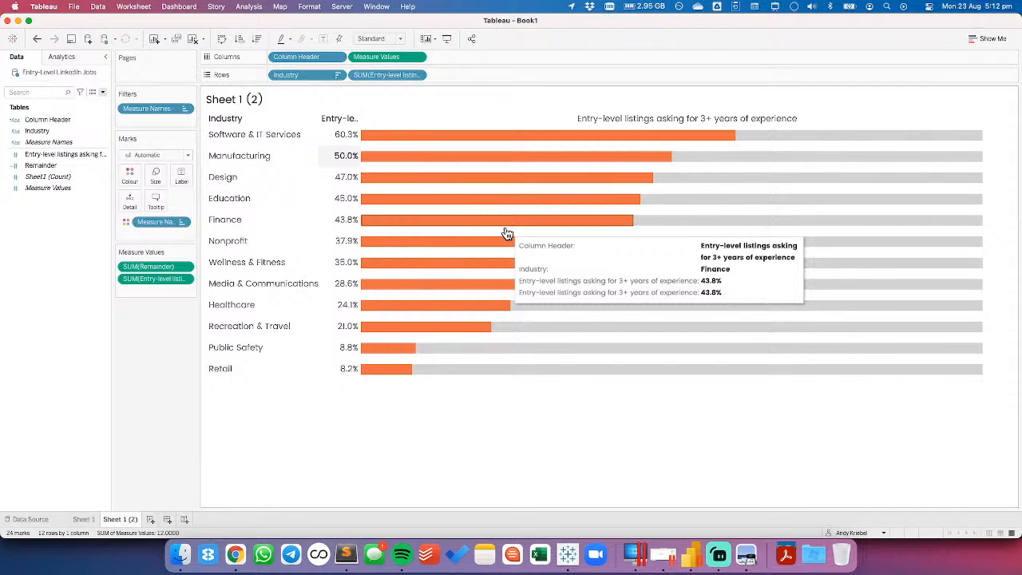
{"action": "double_click", "coordinate": [451, 55]}
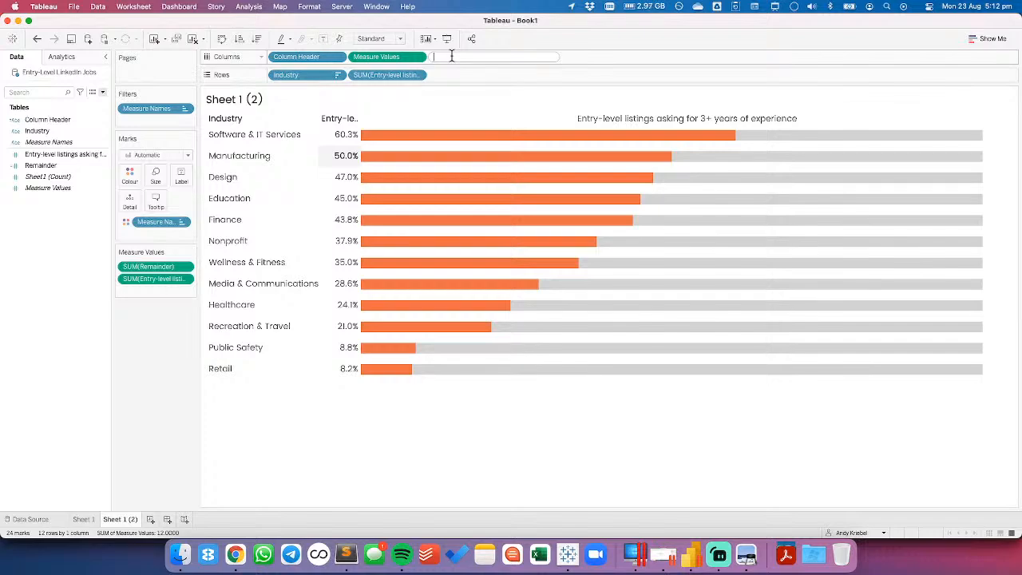
{"action": "type", "text": "av"}
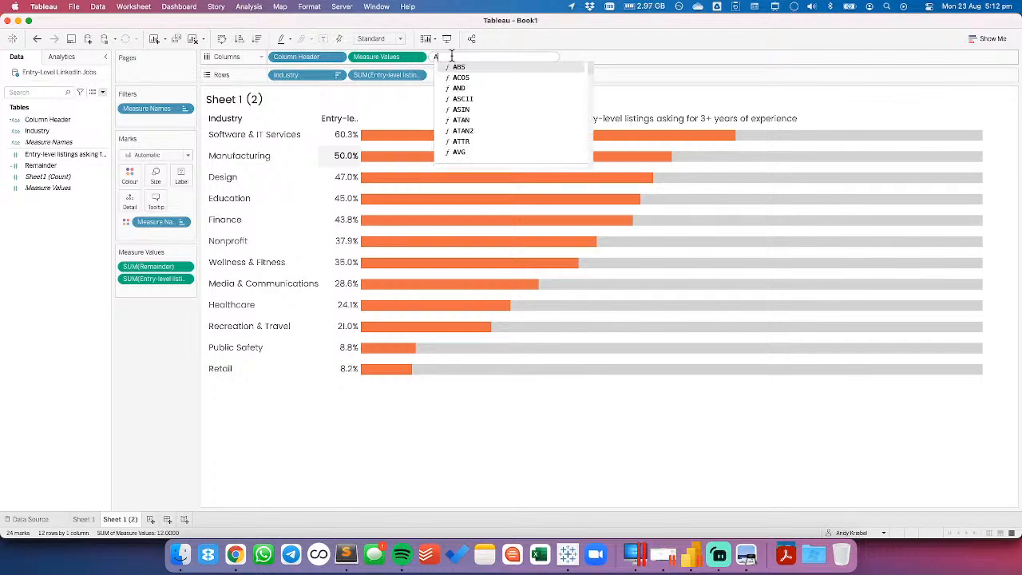
{"action": "key", "text": "Return"}
{"action": "type", "text": "0"}
{"action": "key", "text": "Return"}
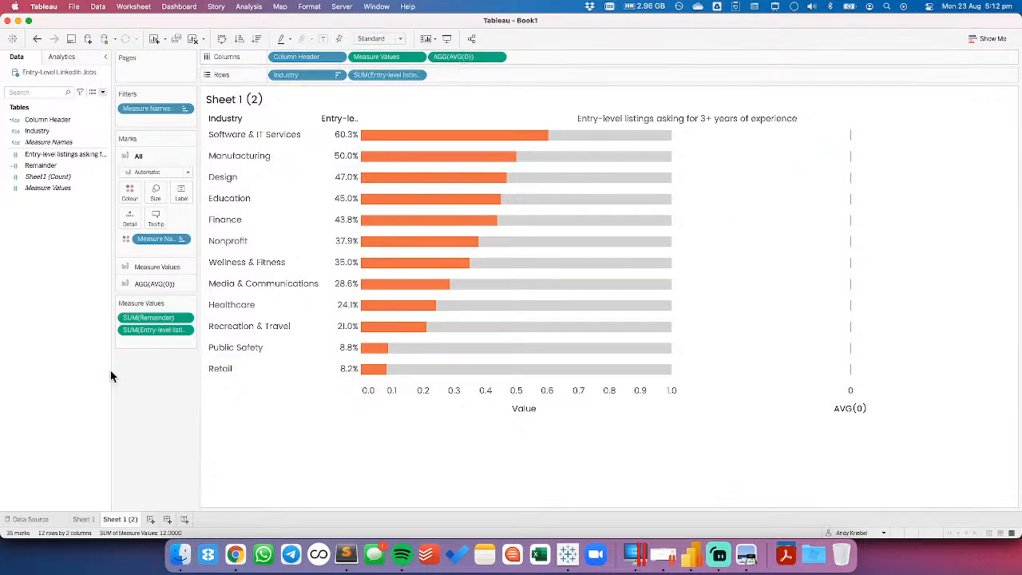
Remove Measure Names from the AVG(0) marks and label them with the entry-level listings measure
{"action": "left_click", "coordinate": [146, 284]}
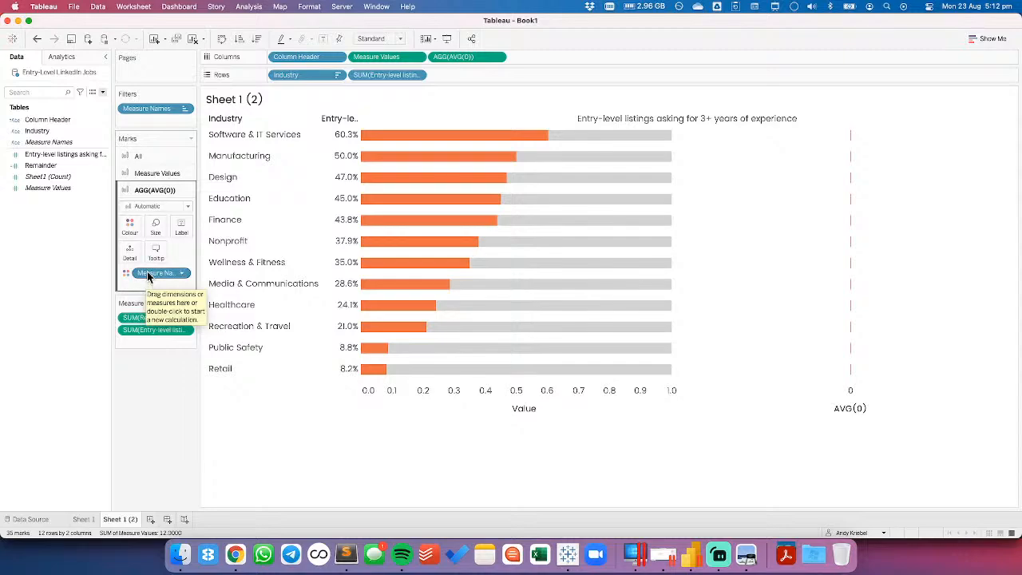
{"action": "left_click_drag", "start_coordinate": [156, 273], "coordinate": [54, 271]}
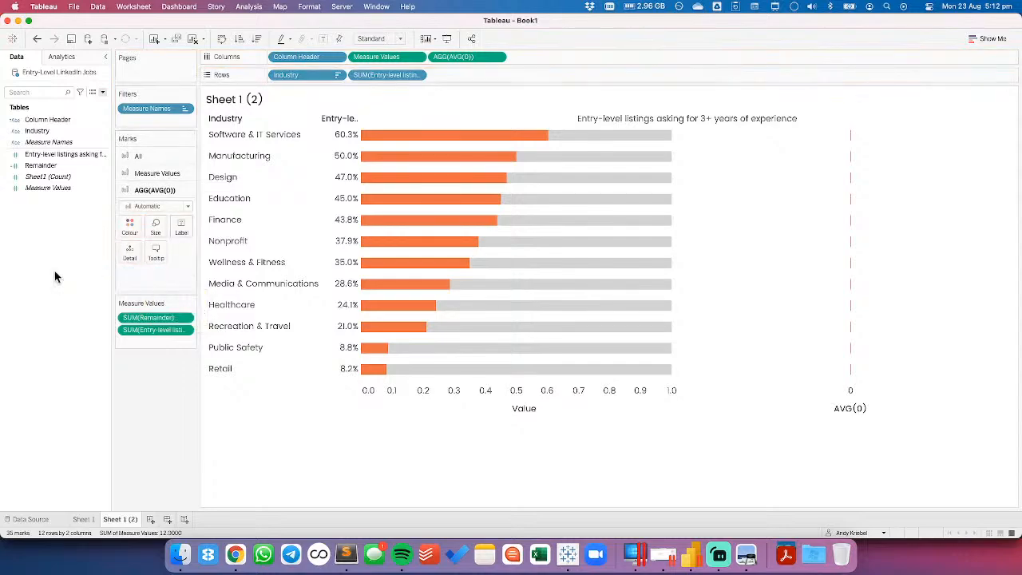
{"action": "left_click", "coordinate": [48, 176]}
{"action": "left_click", "coordinate": [46, 156]}
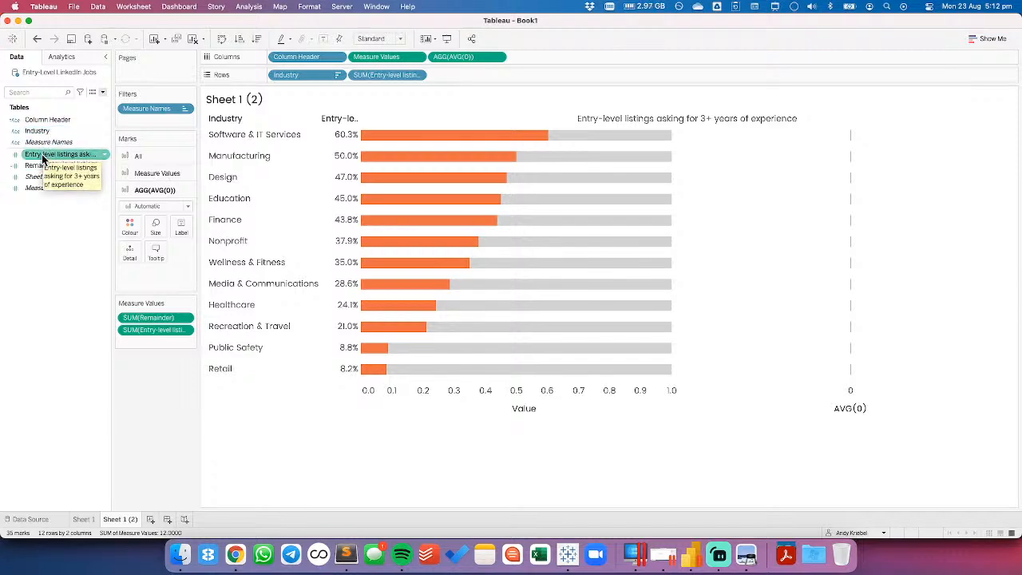
{"action": "left_click_drag", "start_coordinate": [44, 157], "coordinate": [175, 225]}
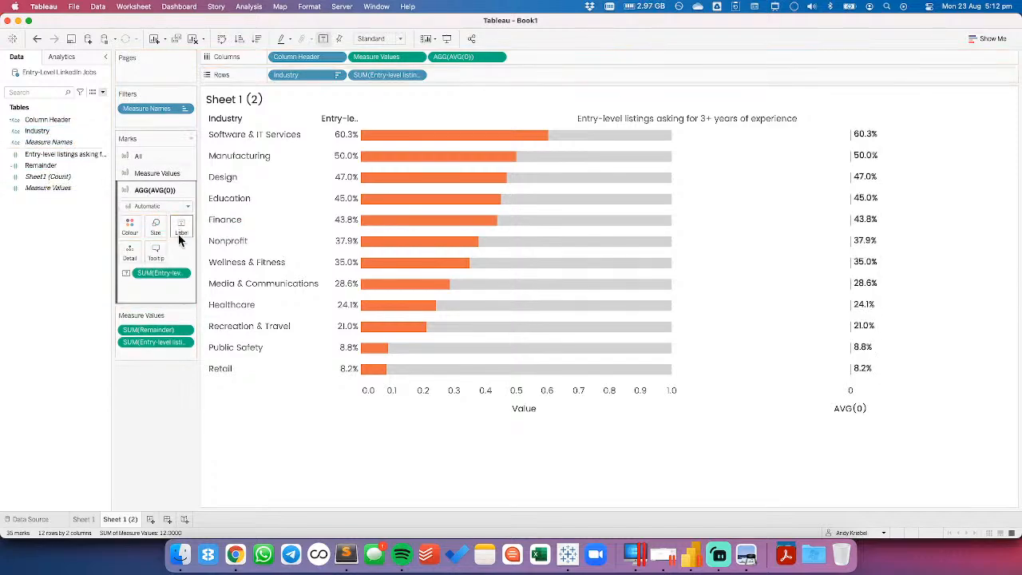
Align the AVG(0) labels horizontally to the left and change that axis's mark type to Gantt Bar
{"action": "left_click", "coordinate": [178, 235]}
{"action": "left_click", "coordinate": [227, 311]}
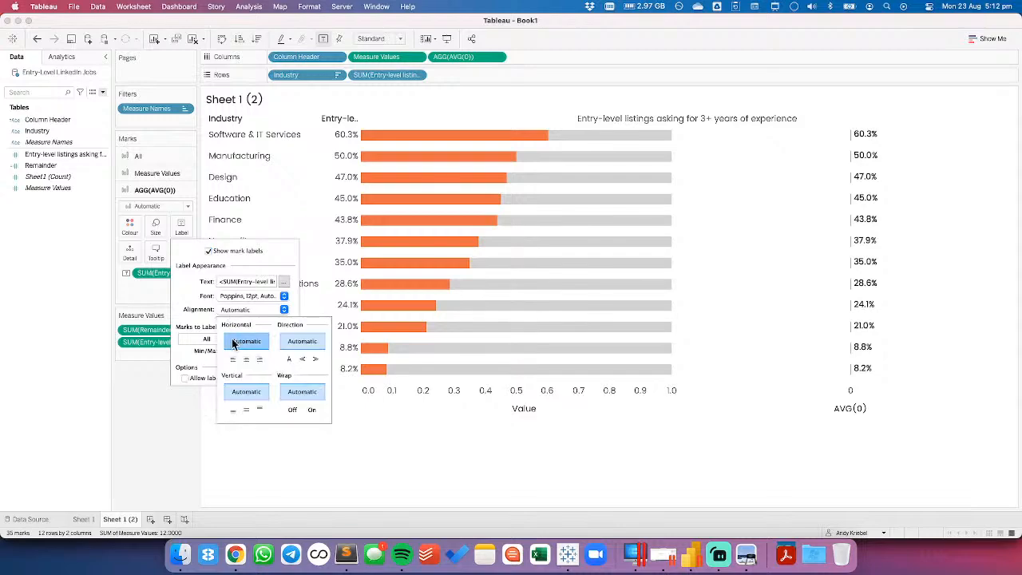
{"action": "left_click", "coordinate": [232, 360]}
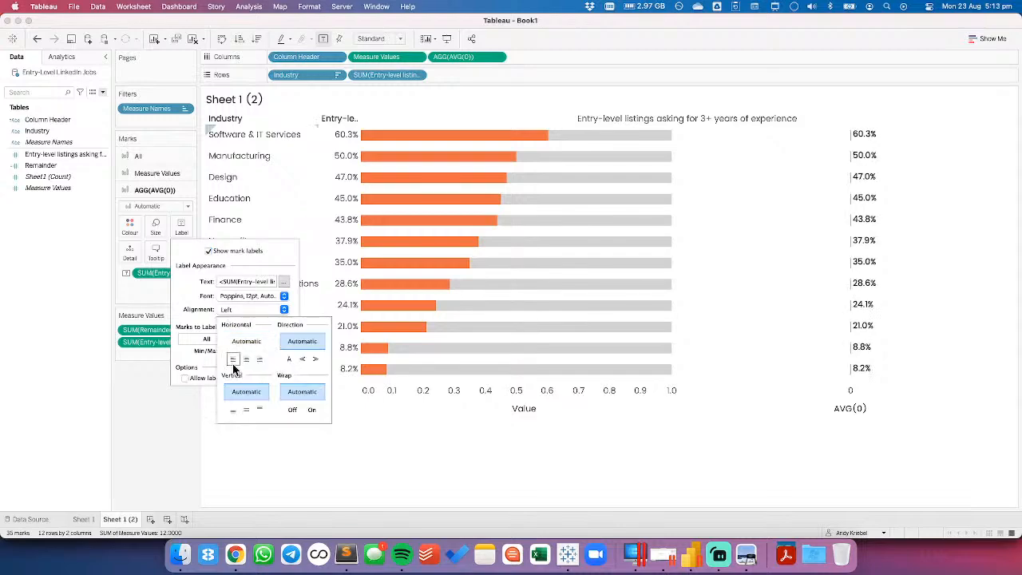
{"action": "left_click", "coordinate": [196, 316]}
{"action": "left_click", "coordinate": [145, 210]}
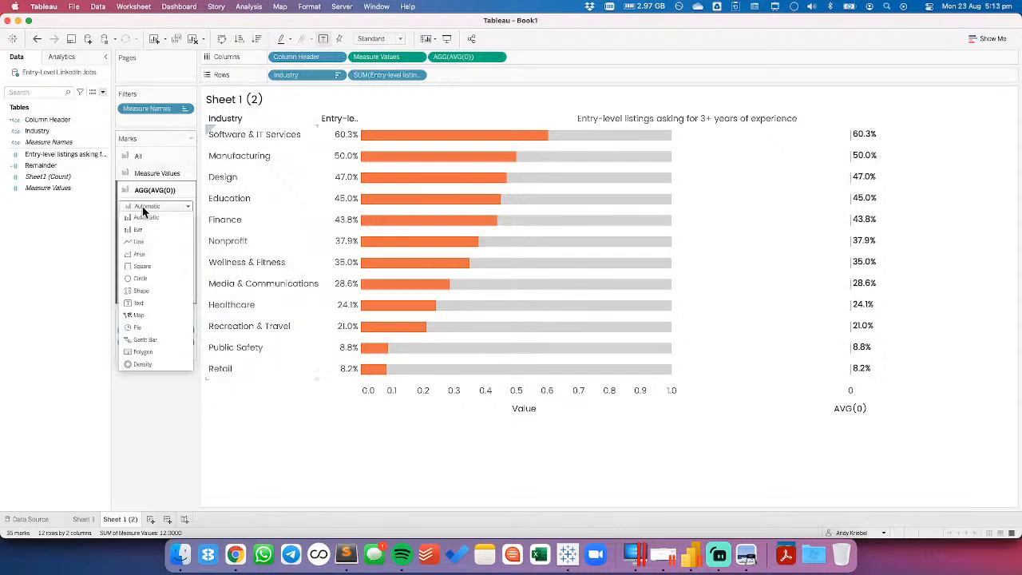
{"action": "left_click", "coordinate": [142, 339]}
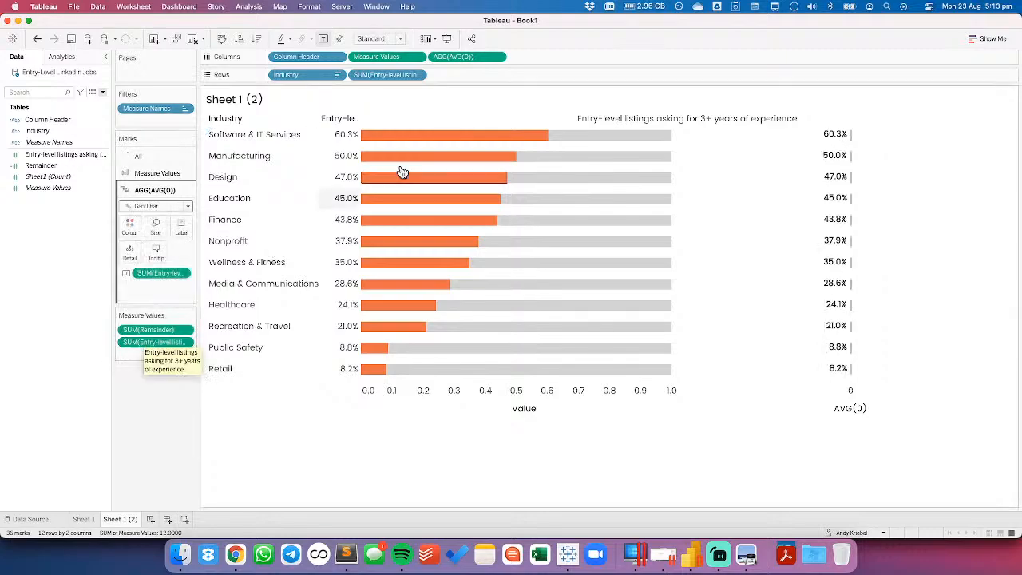
Make AVG(0) a dual axis with Measure Values and set the Measure Values mark type to Bar
{"action": "left_click", "coordinate": [498, 56]}
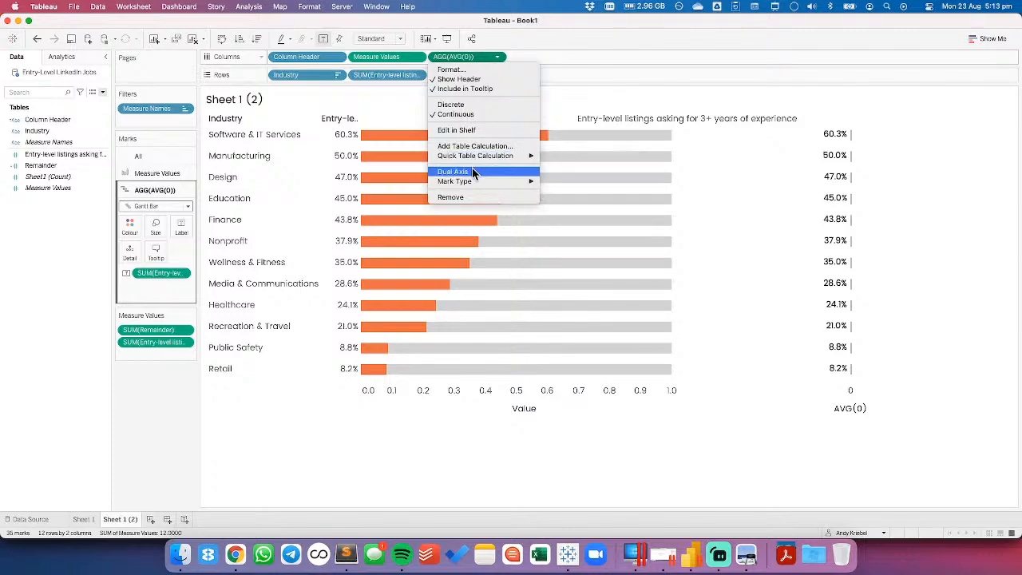
{"action": "left_click", "coordinate": [469, 171]}
{"action": "left_click", "coordinate": [139, 174]}
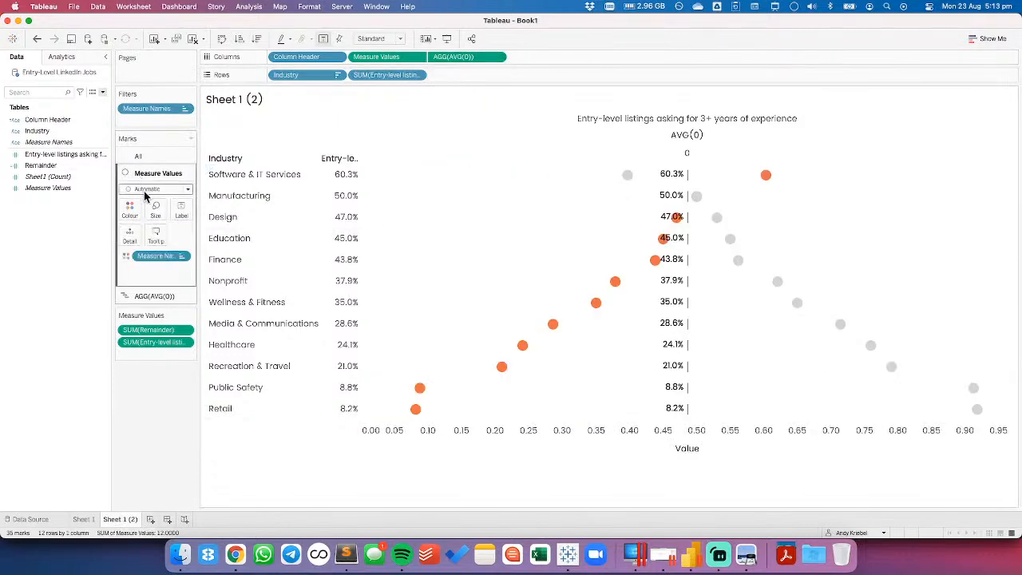
{"action": "left_click", "coordinate": [144, 189]}
{"action": "left_click", "coordinate": [137, 212]}
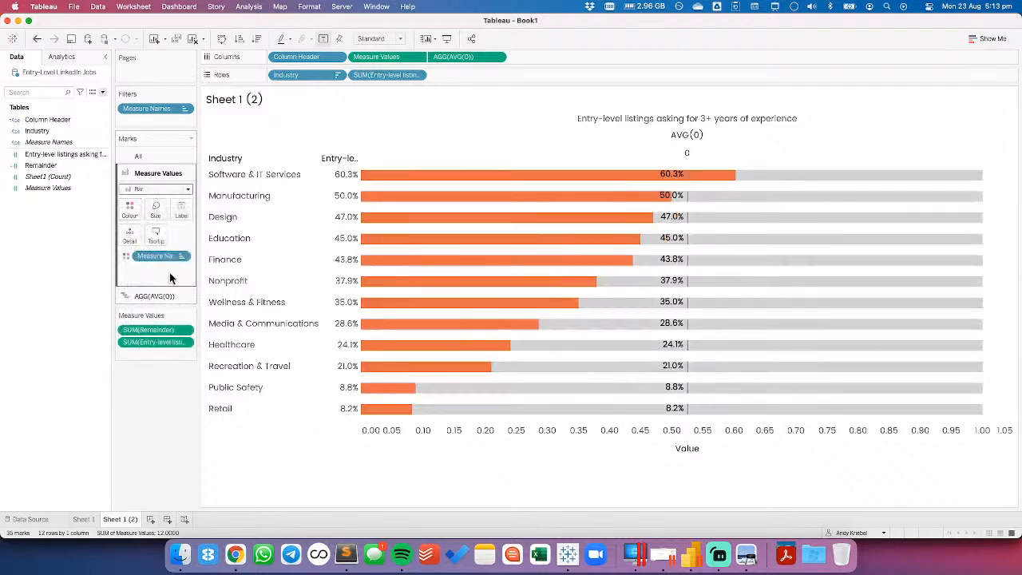
Synchronise the Value and AVG(0) axes and hide the axis headers
{"action": "right_click", "coordinate": [528, 436]}
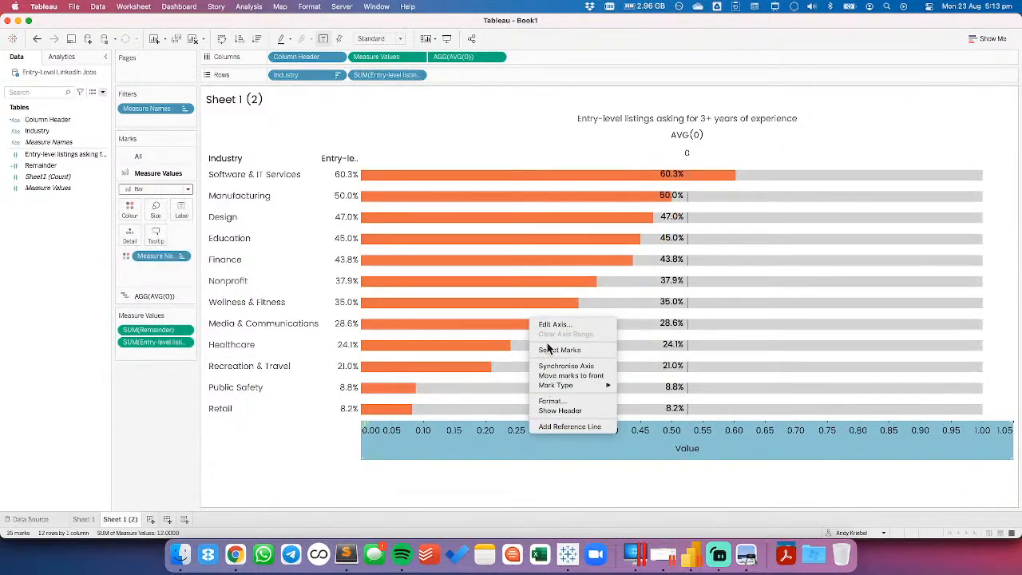
{"action": "left_click", "coordinate": [547, 366]}
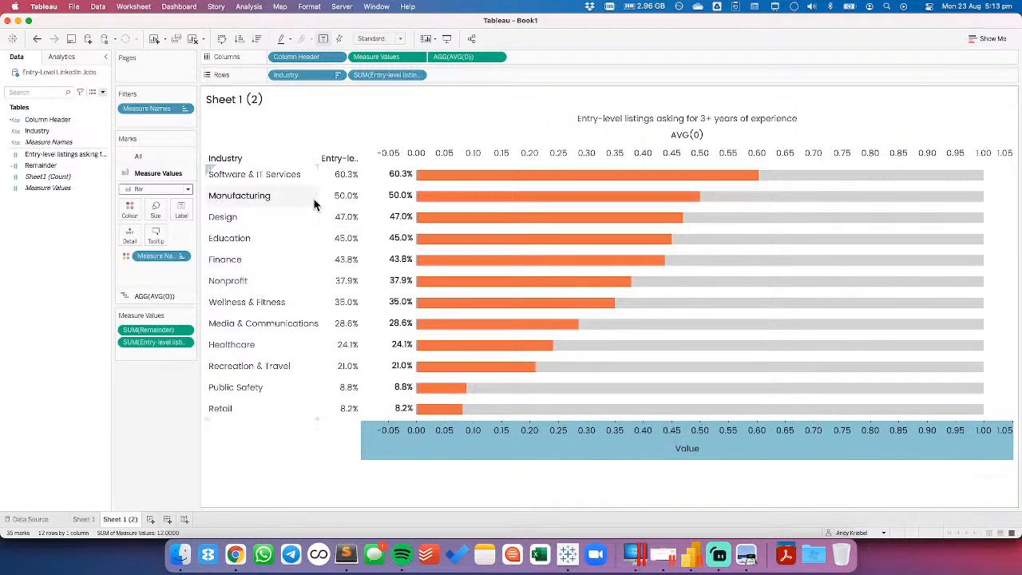
{"action": "right_click", "coordinate": [406, 156]}
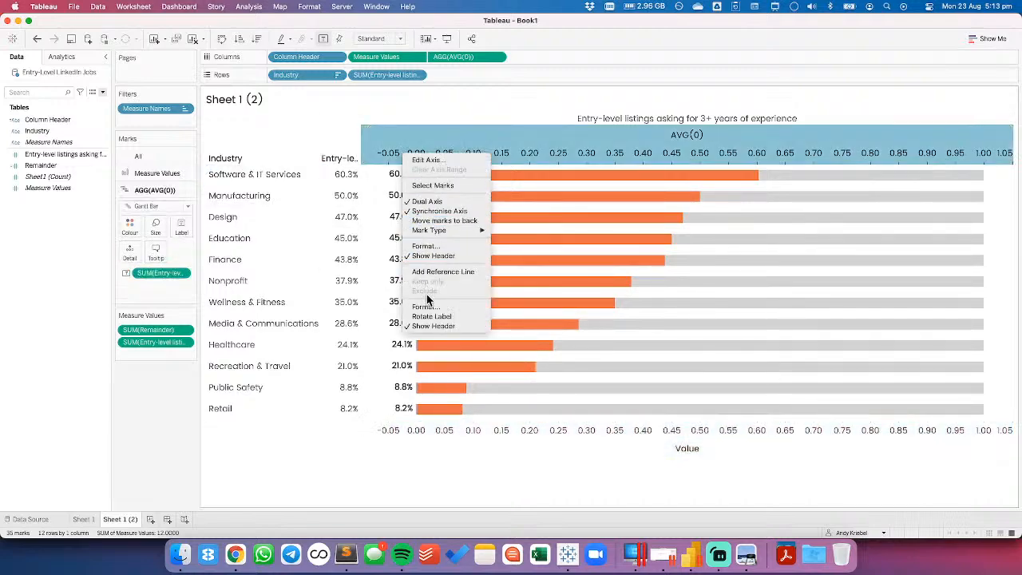
{"action": "left_click", "coordinate": [427, 326]}
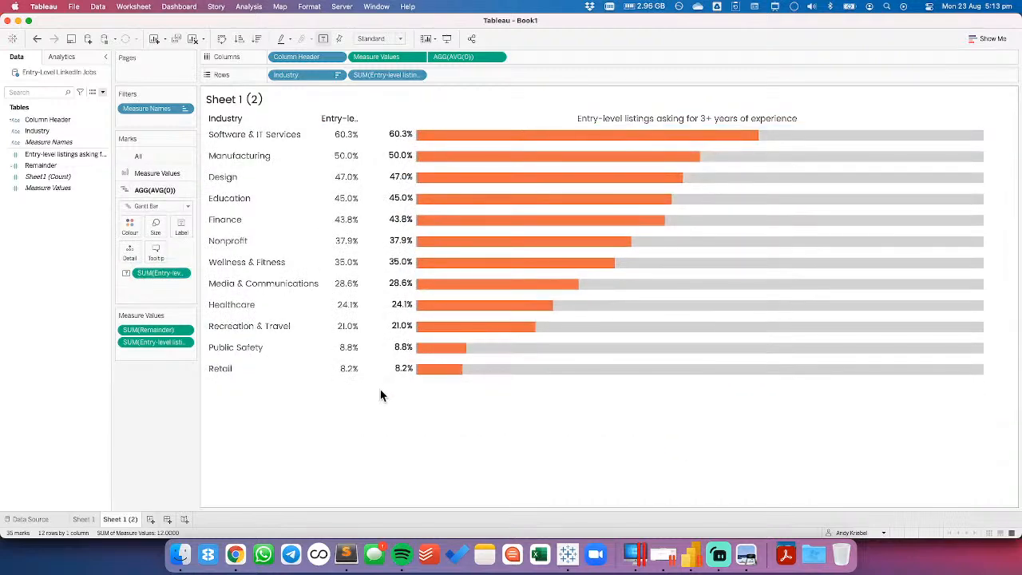
Look at the AVG(0) marks' colour options without changing them, and remove the entry-level listings measure from Rows
{"action": "left_click", "coordinate": [130, 228]}
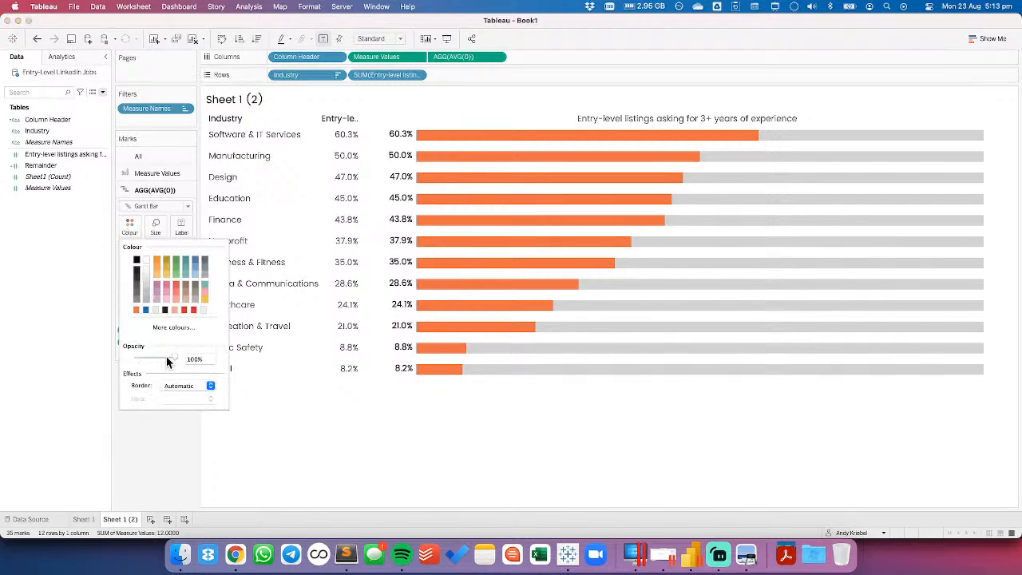
{"action": "left_click", "coordinate": [82, 285]}
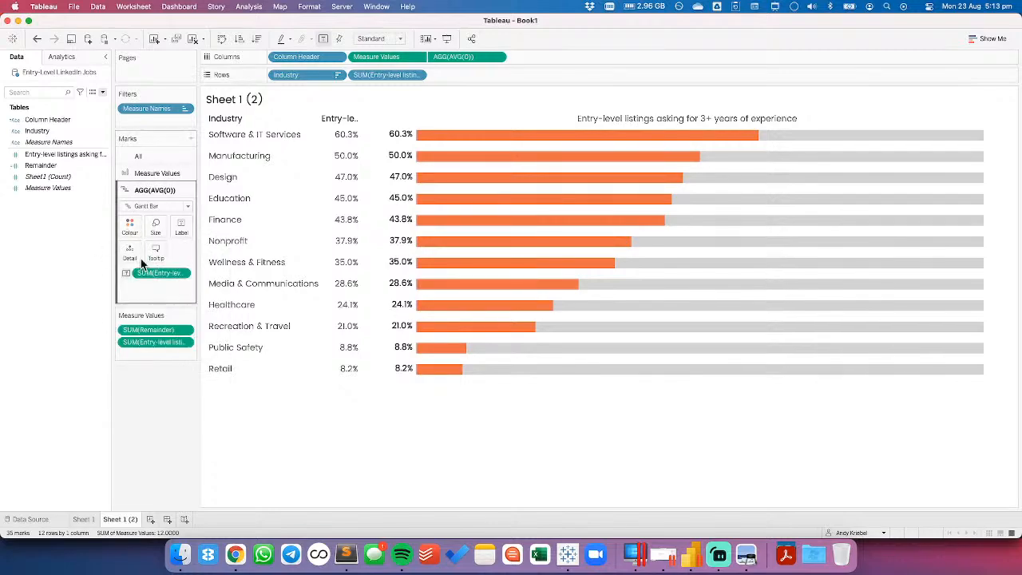
{"action": "left_click_drag", "start_coordinate": [389, 73], "coordinate": [356, 28]}
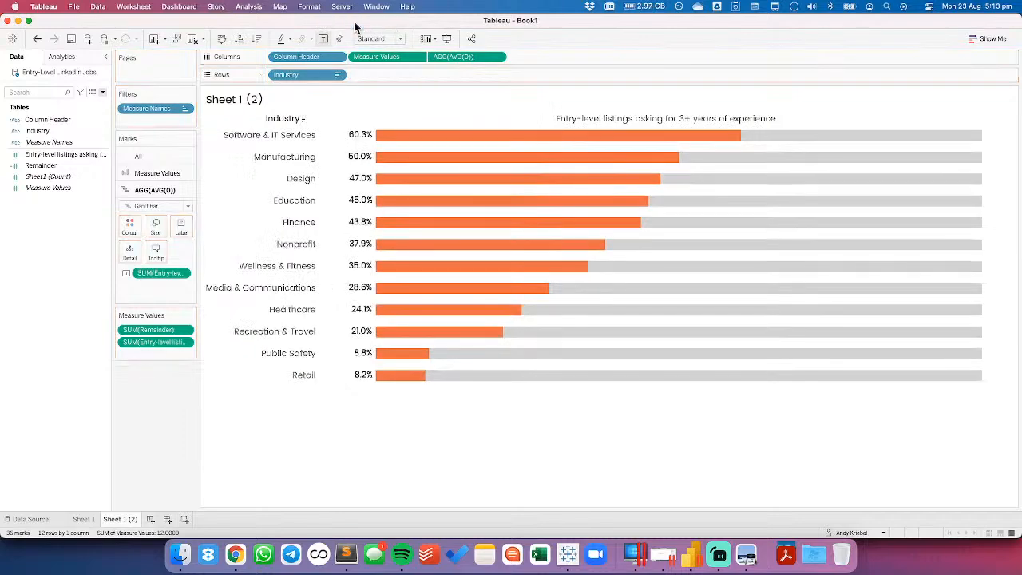
Check the Industry header's font colour and set the AVG(0) mark labels to the matching dark grey
{"action": "right_click", "coordinate": [284, 134]}
{"action": "left_click", "coordinate": [305, 178]}
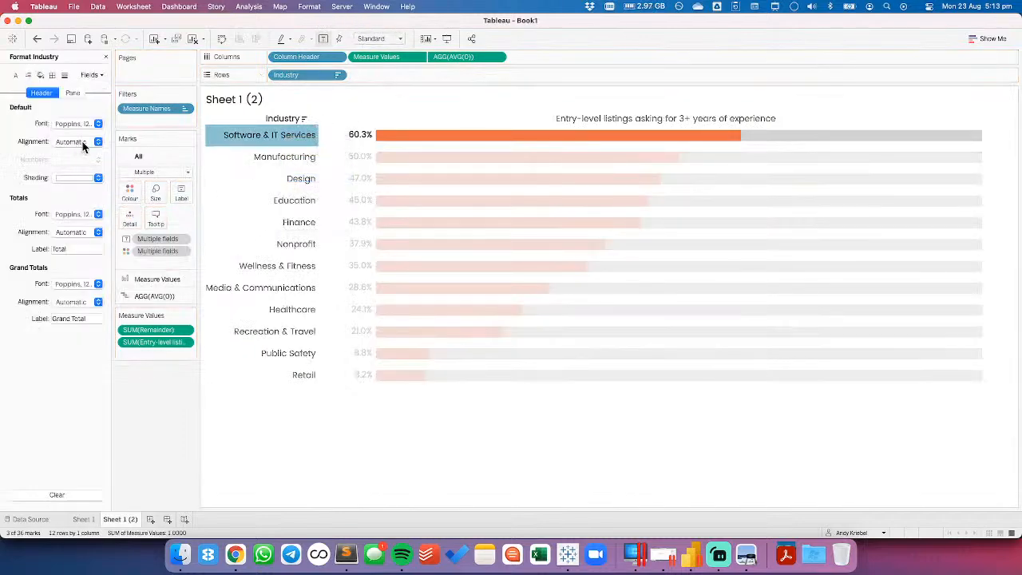
{"action": "left_click", "coordinate": [85, 124]}
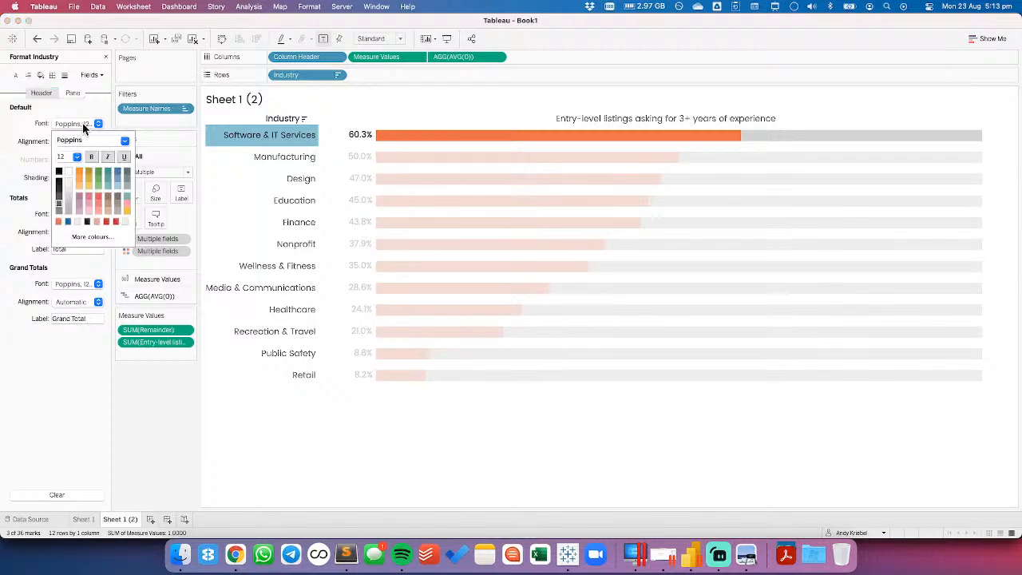
{"action": "left_click", "coordinate": [37, 199]}
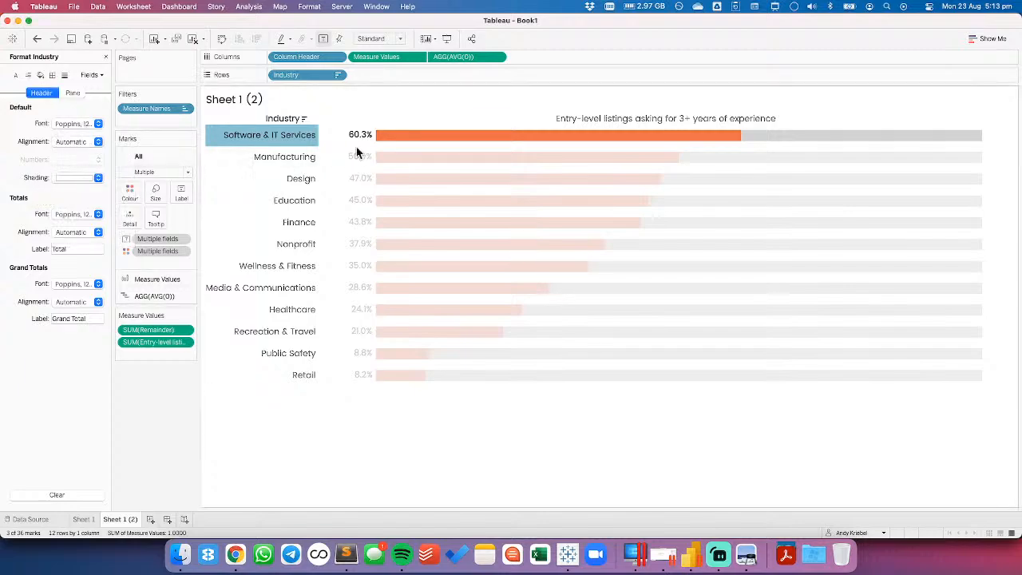
{"action": "right_click", "coordinate": [354, 140]}
{"action": "left_click", "coordinate": [140, 297]}
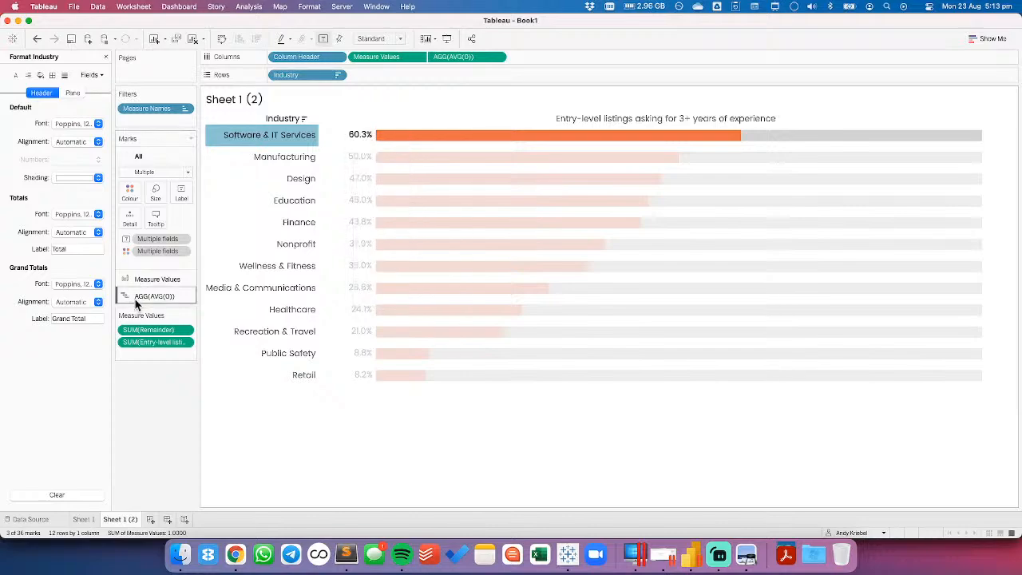
{"action": "left_click", "coordinate": [131, 226]}
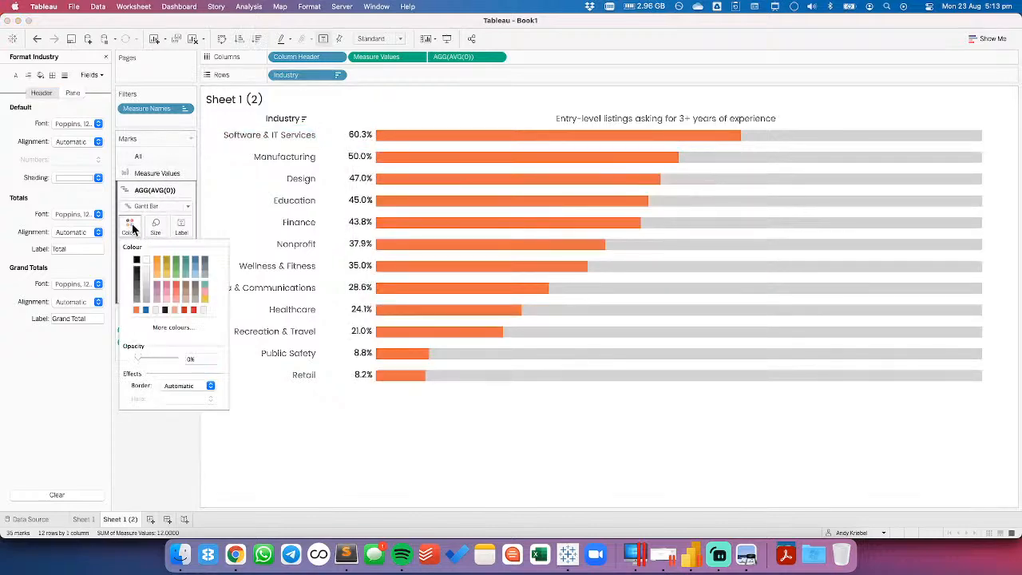
{"action": "left_click", "coordinate": [181, 226]}
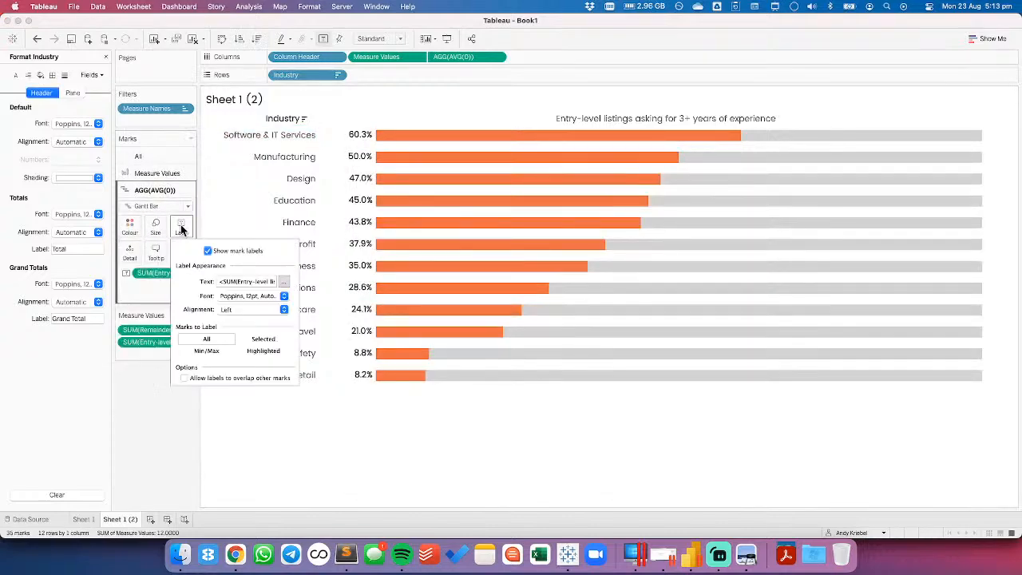
{"action": "left_click", "coordinate": [243, 296]}
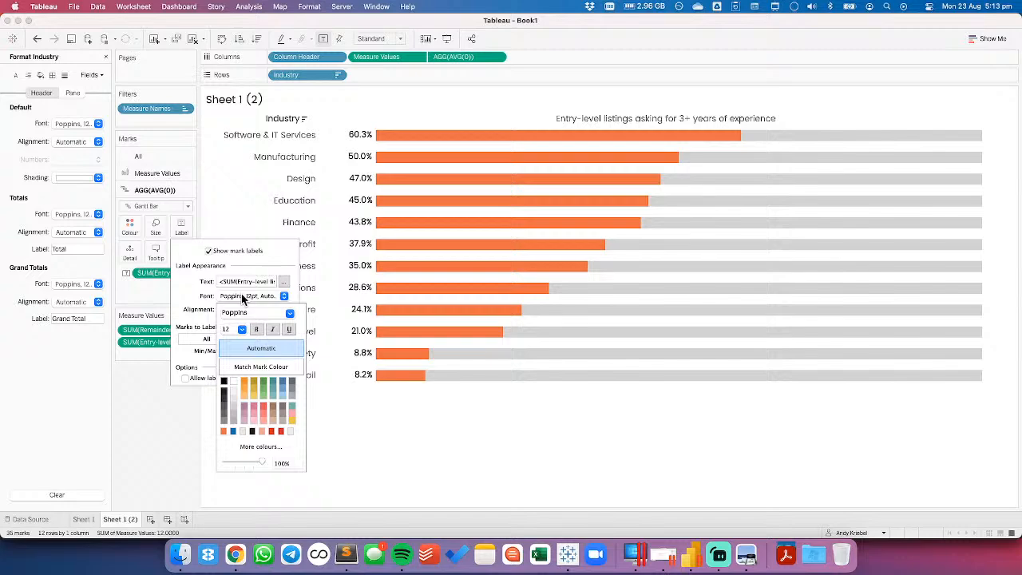
{"action": "left_click", "coordinate": [225, 416]}
{"action": "left_click", "coordinate": [165, 394]}
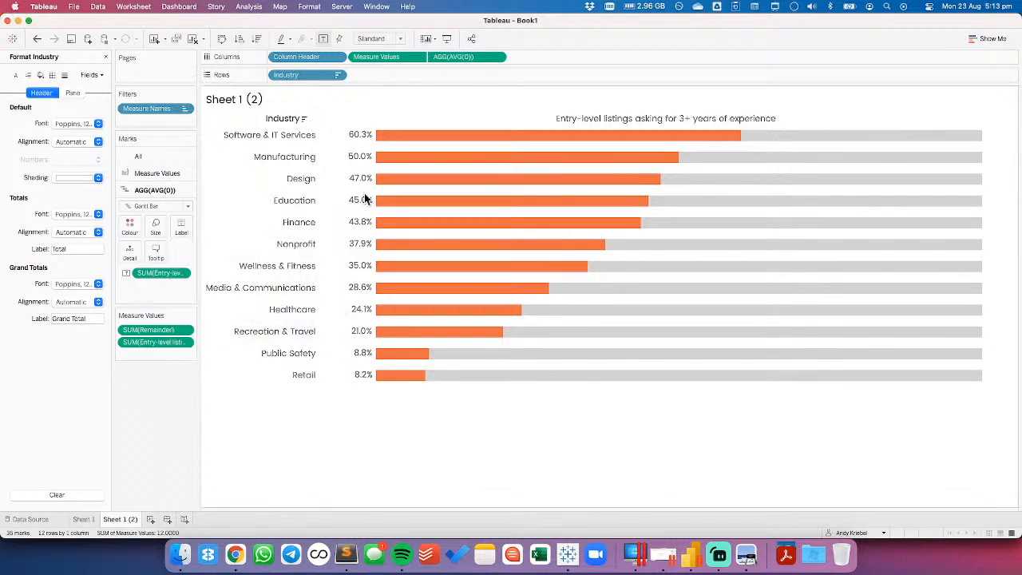
Align the "Entry-level listings asking for 3+ years of experience" column header horizontally to the left
{"action": "right_click", "coordinate": [549, 118]}
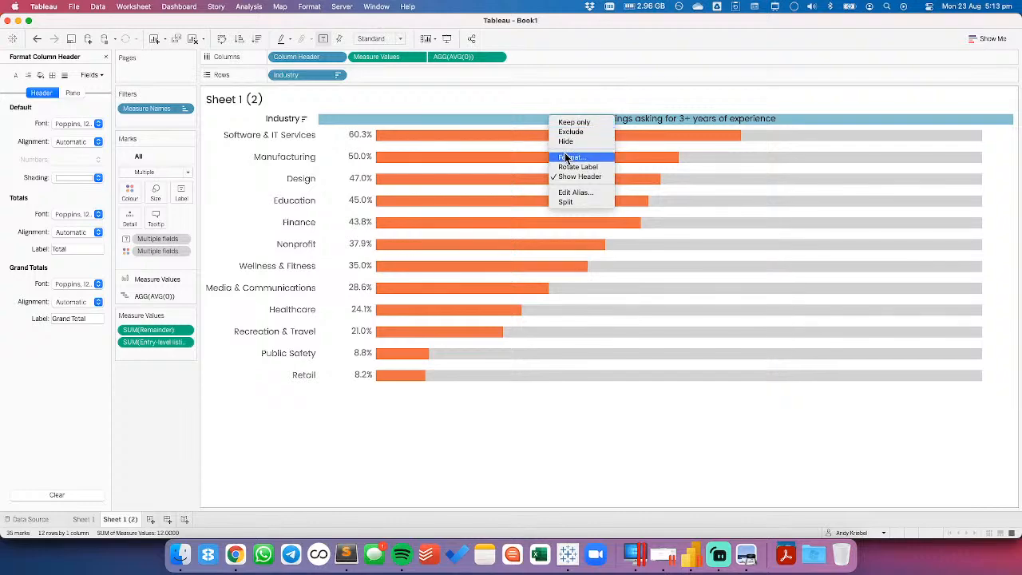
{"action": "left_click", "coordinate": [564, 155]}
{"action": "left_click", "coordinate": [76, 141]}
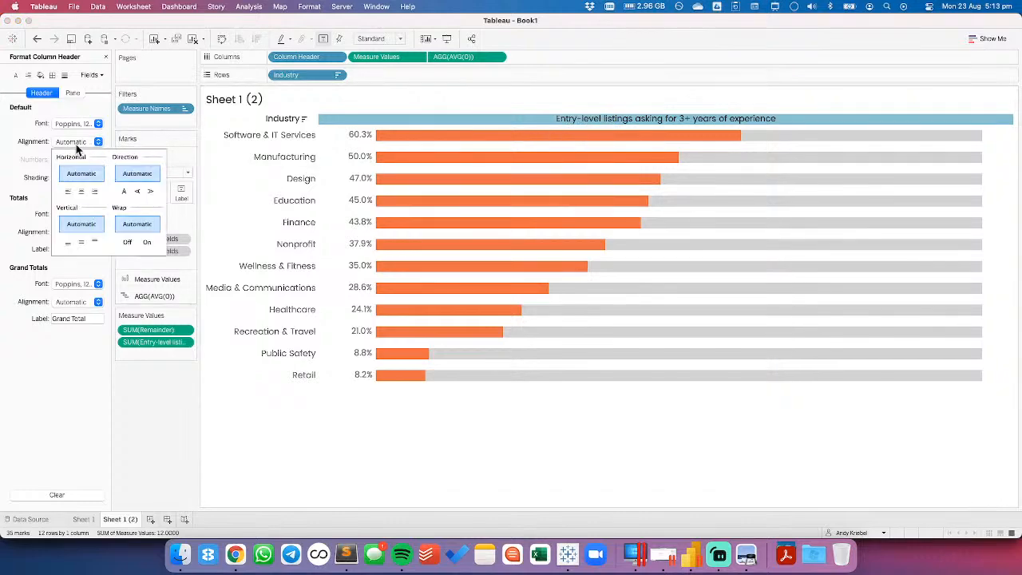
{"action": "left_click", "coordinate": [69, 192]}
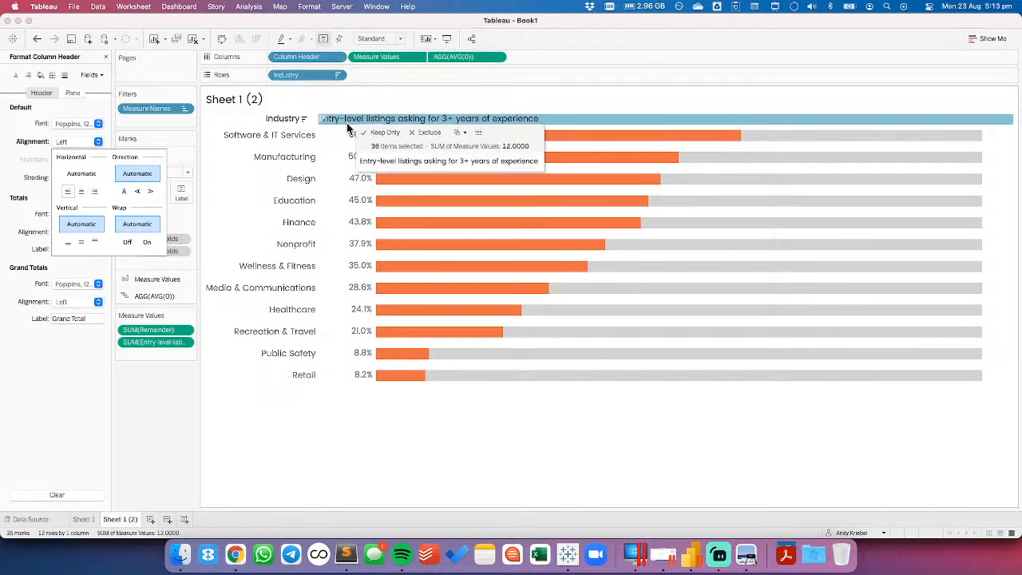
{"action": "key", "text": "super+Tab"}
{"action": "key", "text": "super+Tab"}
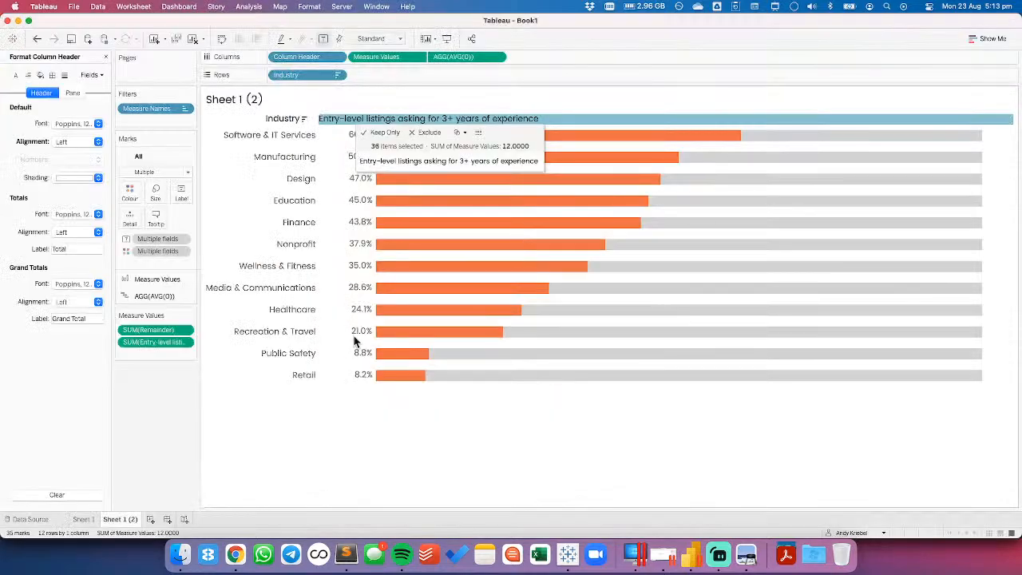
{"action": "left_click", "coordinate": [328, 134]}
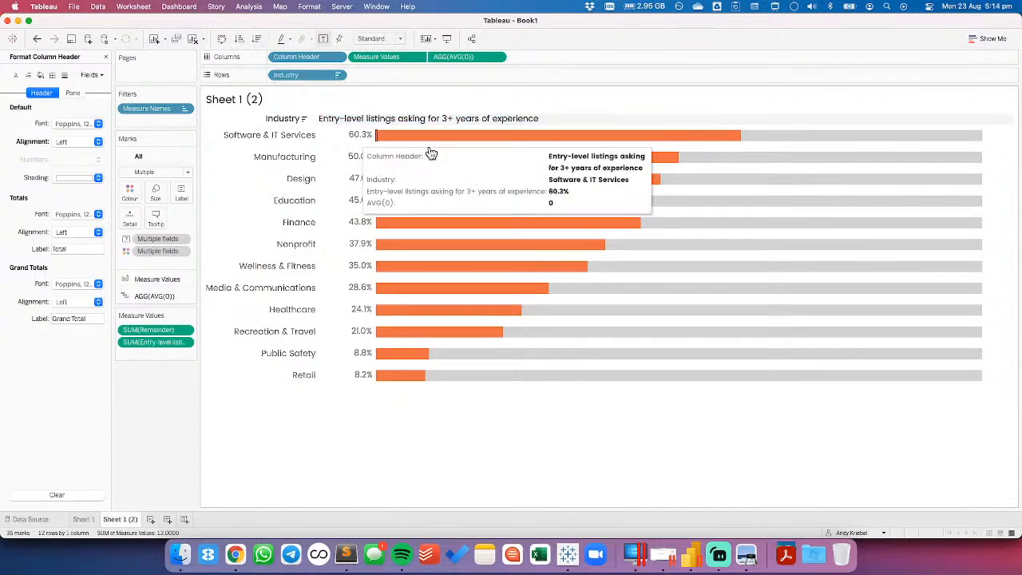
Show the Measure Values axis header, switch the axis to a fixed range and set its fixed end to 1
{"action": "left_click", "coordinate": [416, 58]}
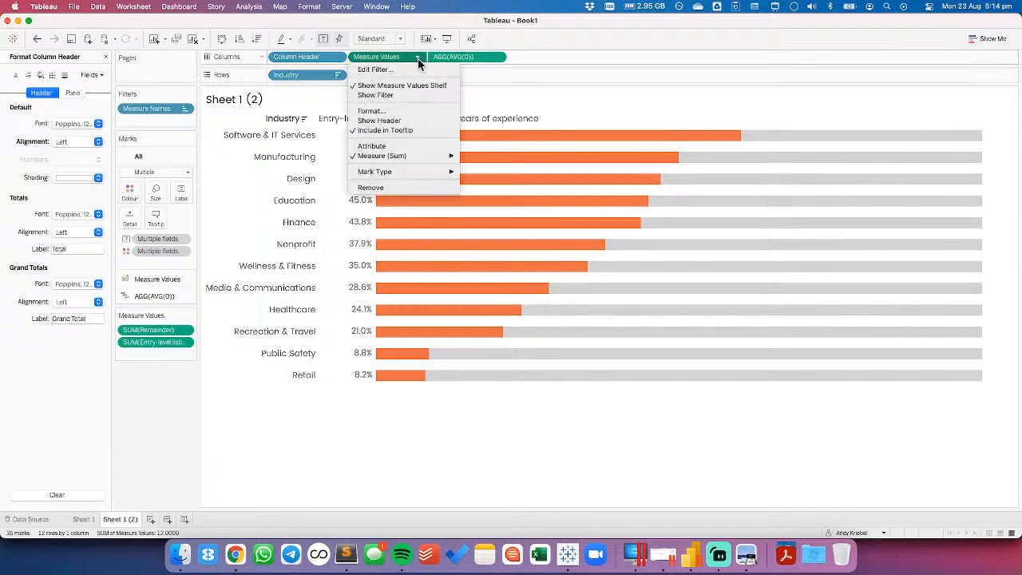
{"action": "left_click", "coordinate": [391, 121]}
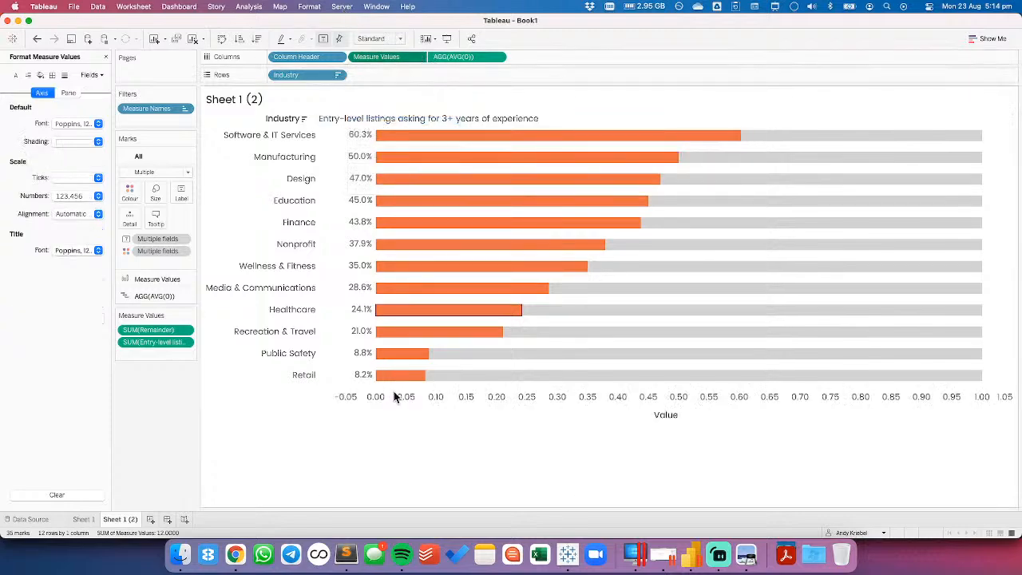
{"action": "left_click", "coordinate": [595, 400]}
{"action": "double_click", "coordinate": [597, 407]}
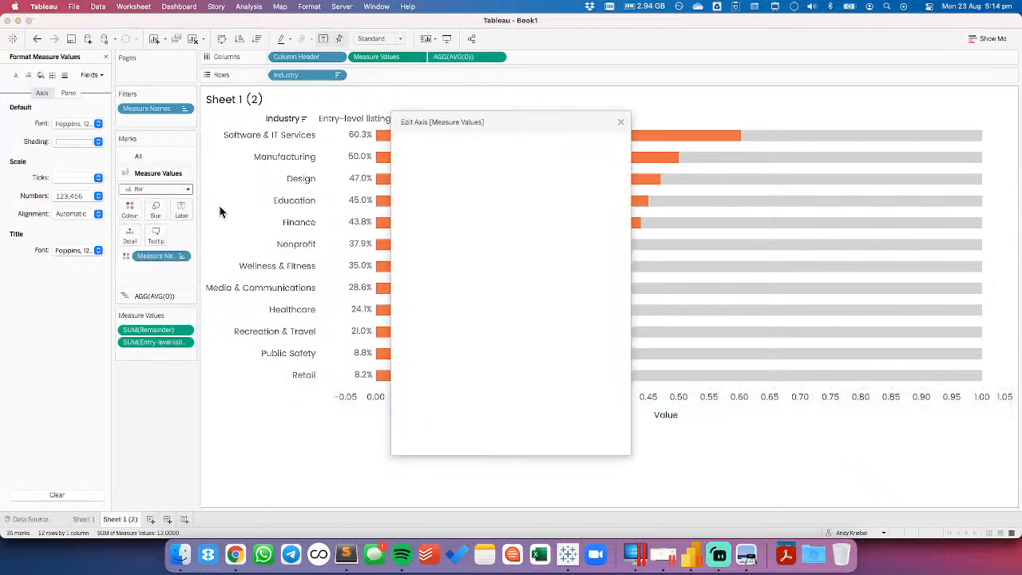
{"action": "left_click", "coordinate": [410, 216]}
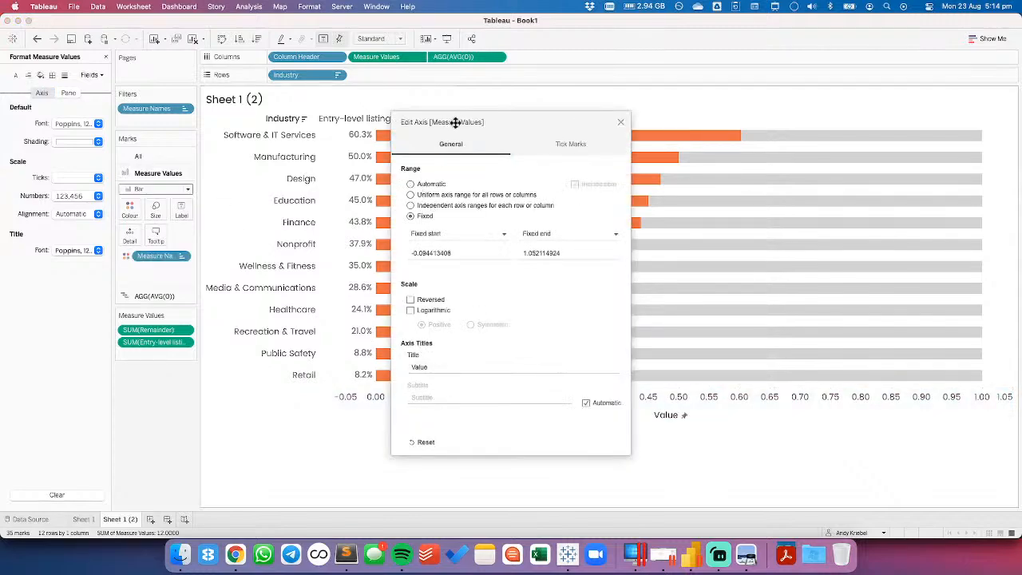
{"action": "left_click_drag", "start_coordinate": [456, 119], "coordinate": [600, 84]}
{"action": "double_click", "coordinate": [706, 216]}
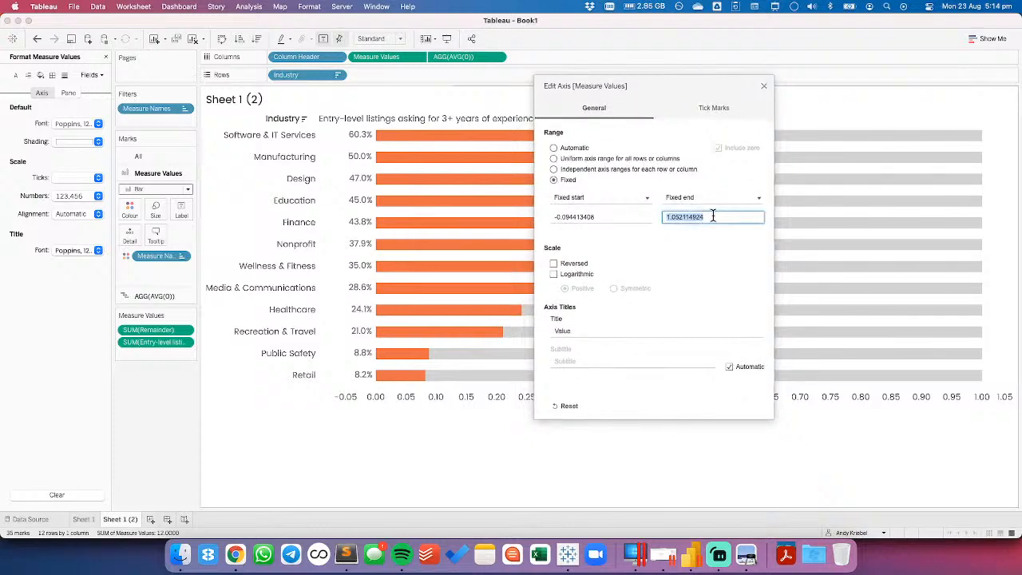
{"action": "type", "text": "1"}
{"action": "key", "text": "Tab"}
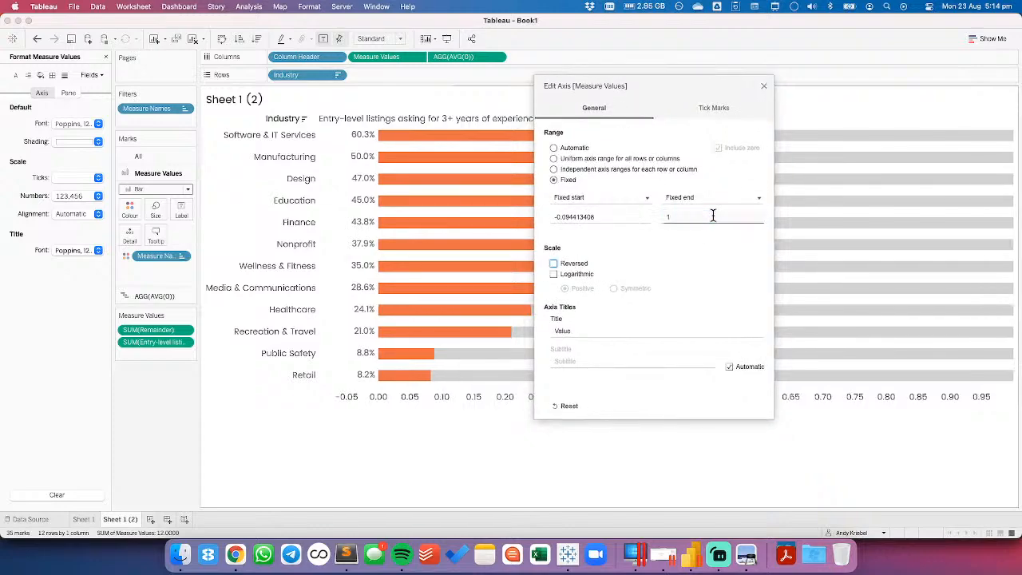
Try a fixed start of -.02 for the Measure Values axis
{"action": "double_click", "coordinate": [607, 218]}
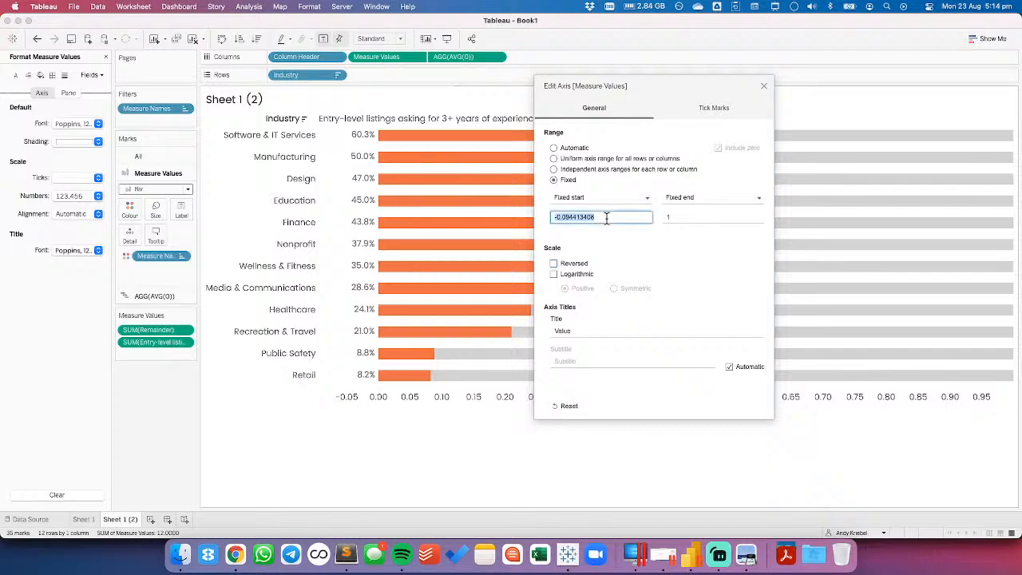
{"action": "type", "text": "-.02"}
{"action": "key", "text": "Tab"}
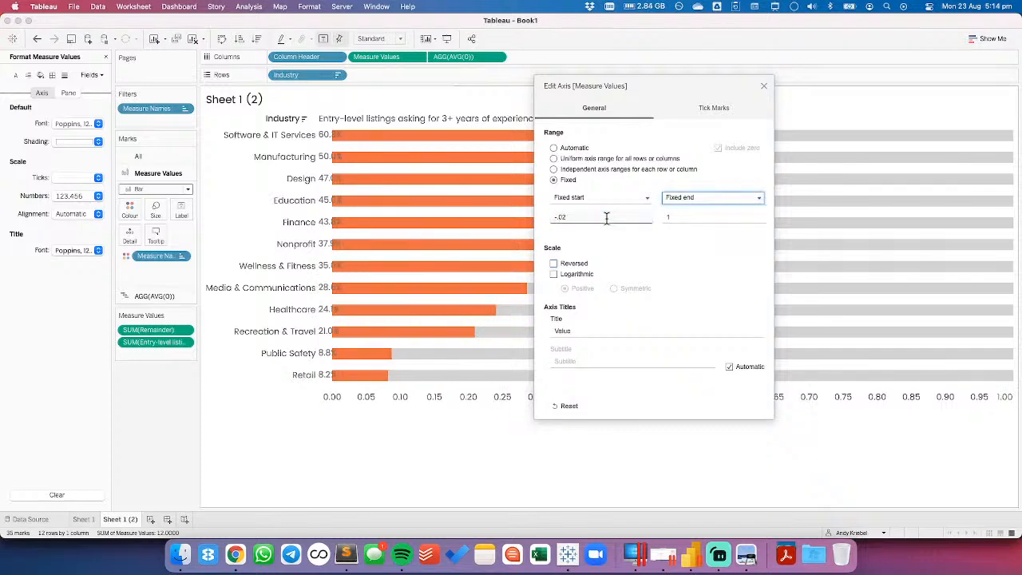
Set the Measure Values axis's fixed start to -.04 and close the axis settings
{"action": "double_click", "coordinate": [607, 218]}
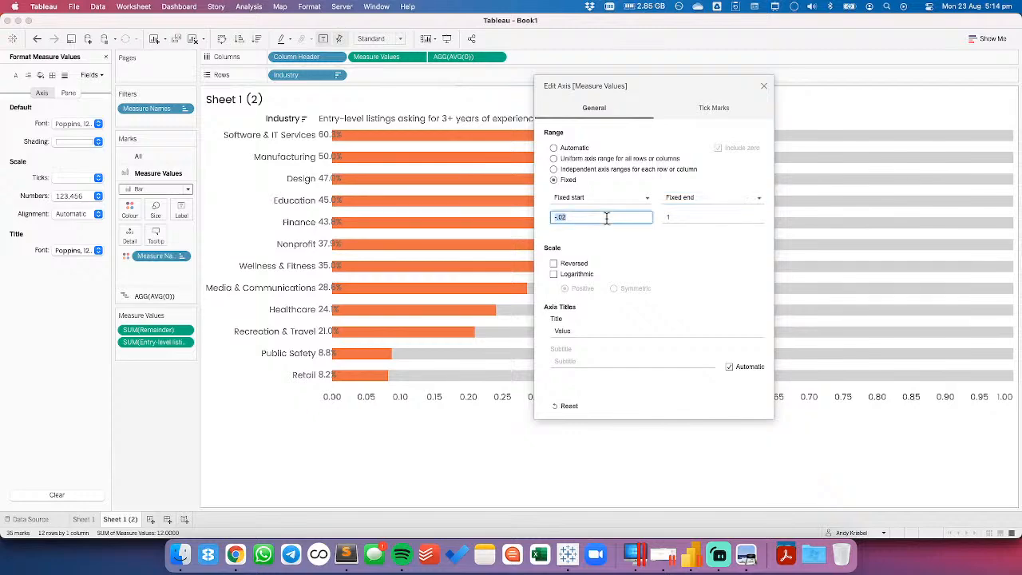
{"action": "type", "text": "-.04"}
{"action": "key", "text": "Tab"}
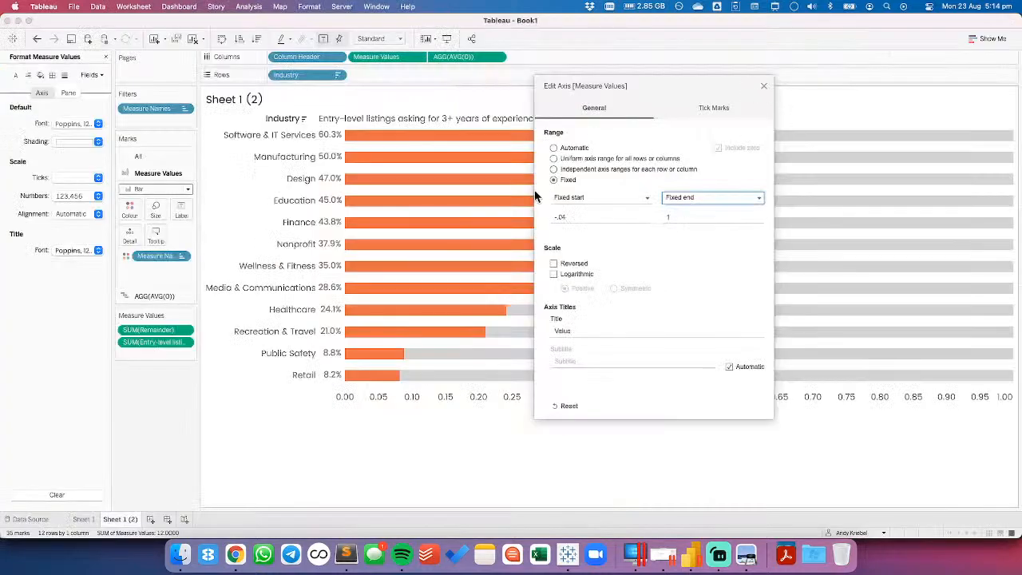
{"action": "left_click", "coordinate": [764, 86]}
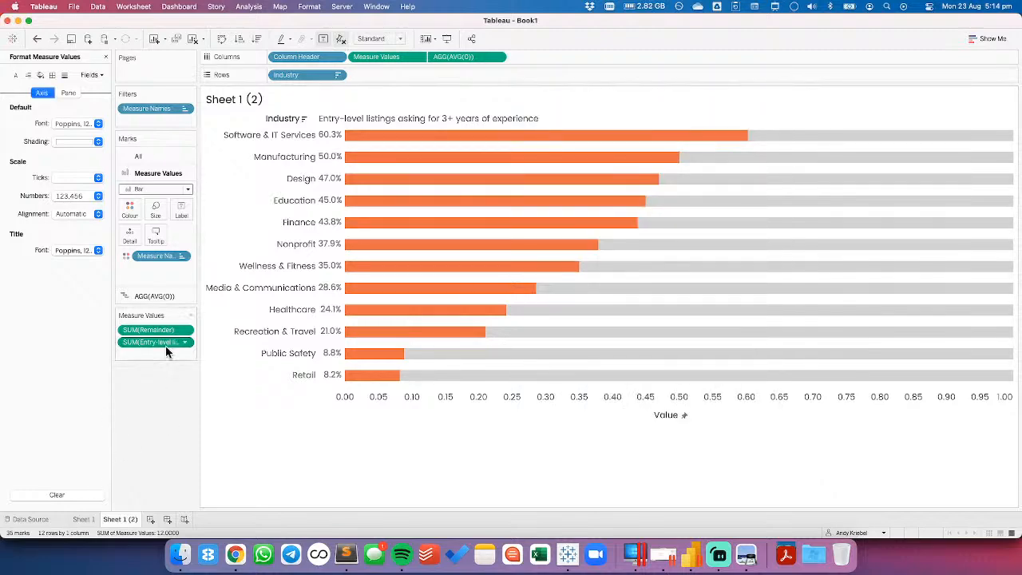
Align the Industry row headers to the left and widen their column slightly so the longest name clears the percentages
{"action": "right_click", "coordinate": [246, 145]}
{"action": "left_click", "coordinate": [263, 182]}
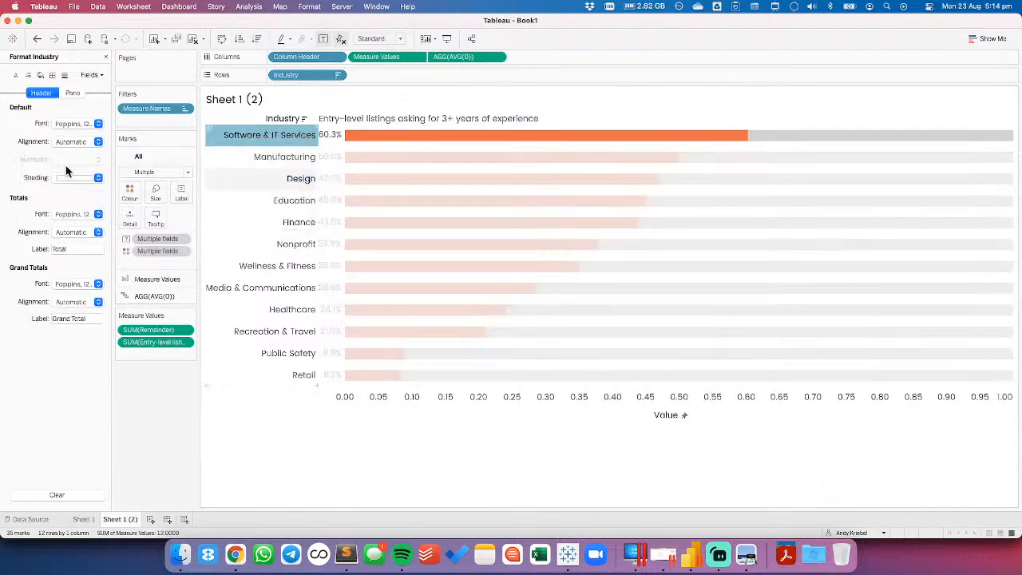
{"action": "left_click", "coordinate": [64, 141]}
{"action": "left_click", "coordinate": [67, 190]}
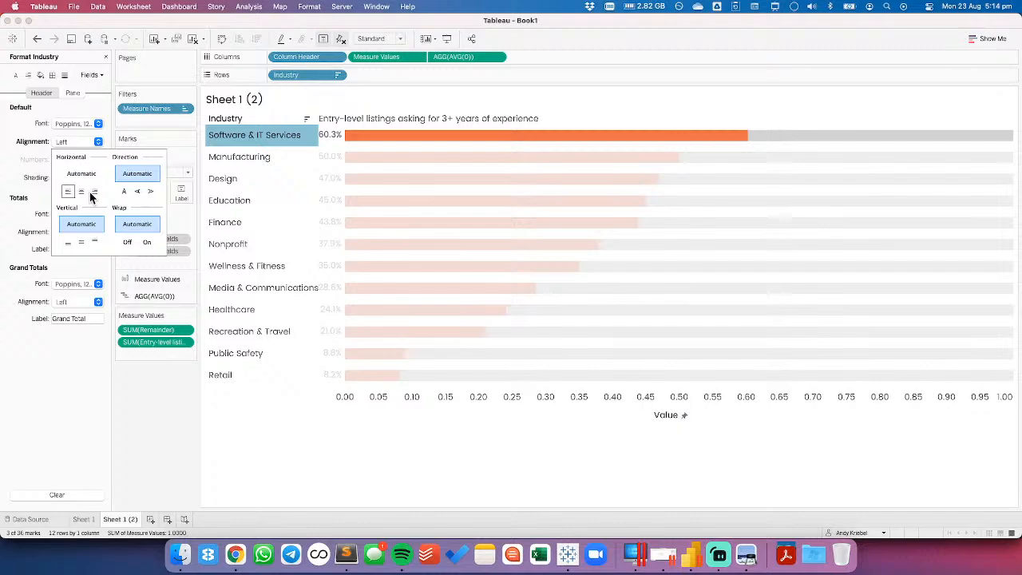
{"action": "left_click", "coordinate": [317, 160]}
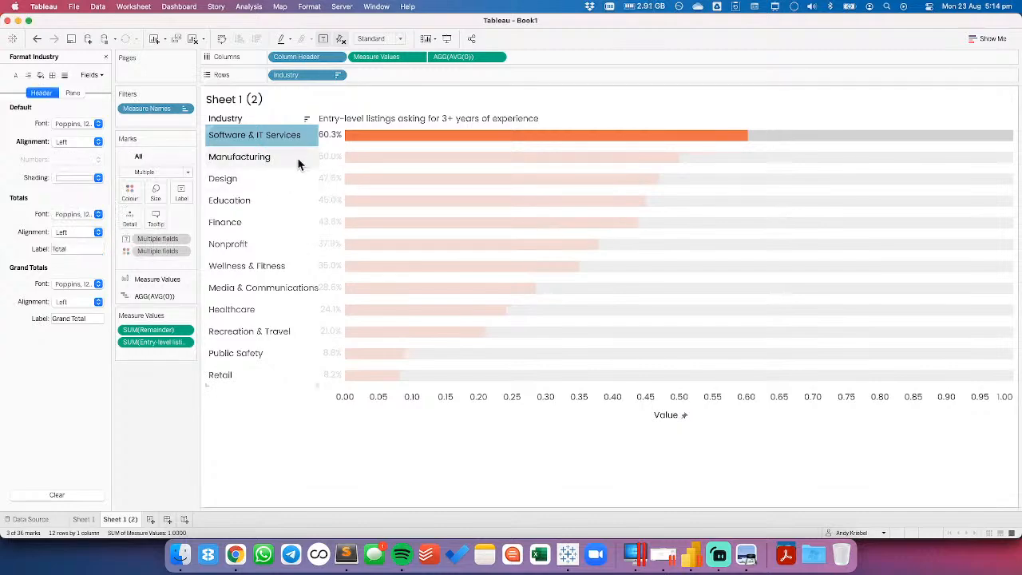
{"action": "left_click_drag", "start_coordinate": [320, 164], "coordinate": [333, 162]}
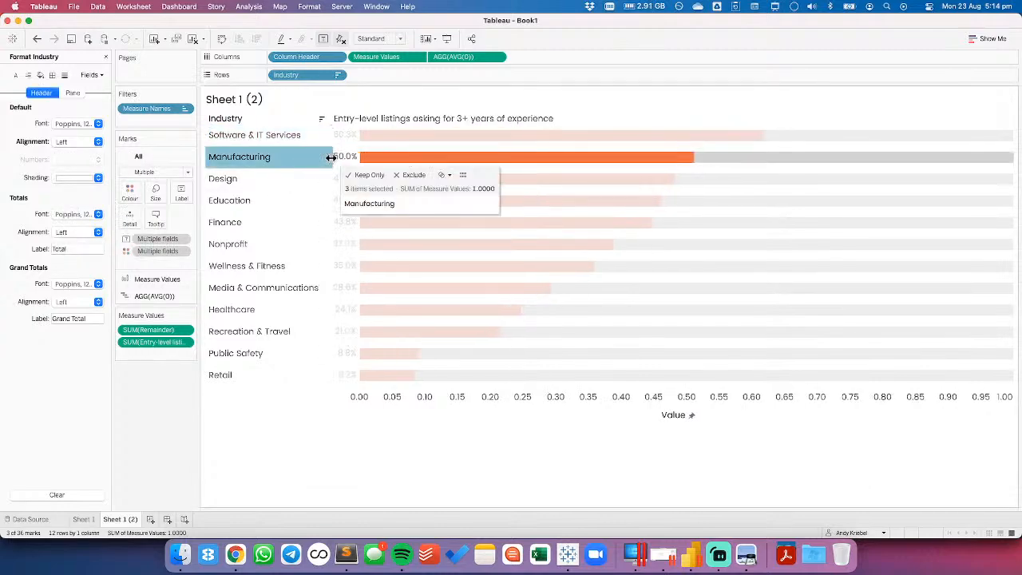
{"action": "key", "text": "Escape"}
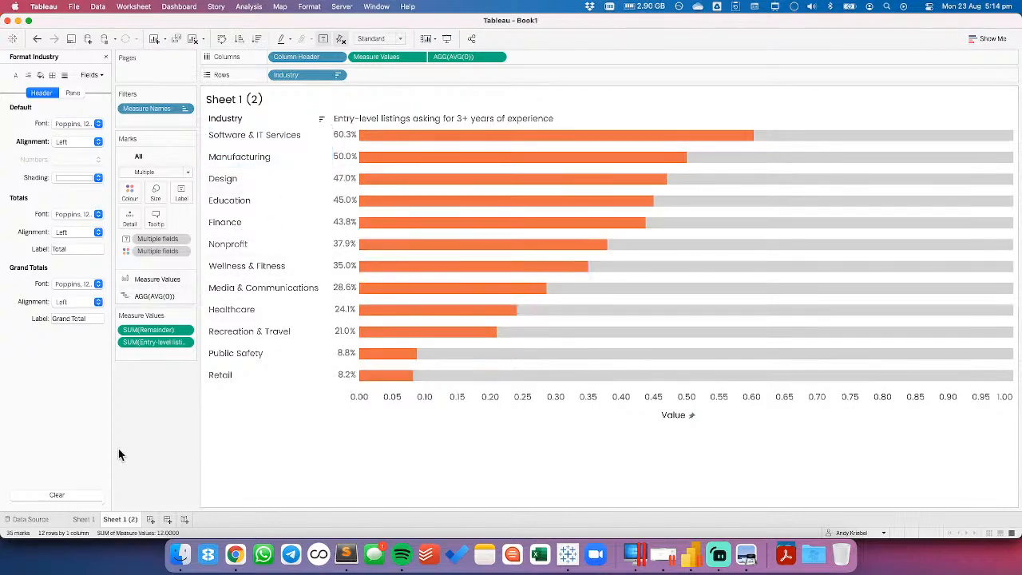
{"action": "right_click", "coordinate": [355, 399]}
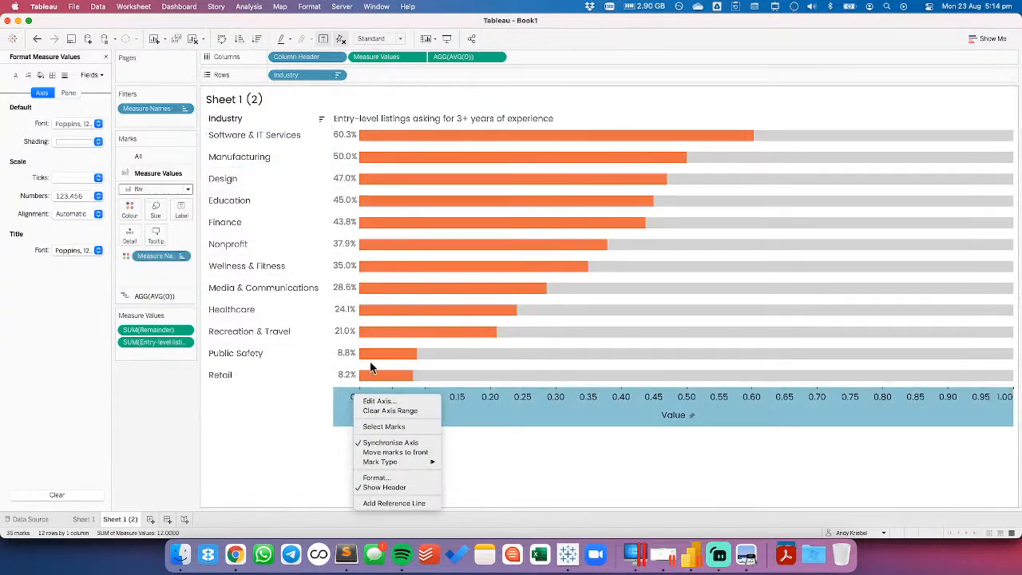
{"action": "left_click", "coordinate": [137, 460]}
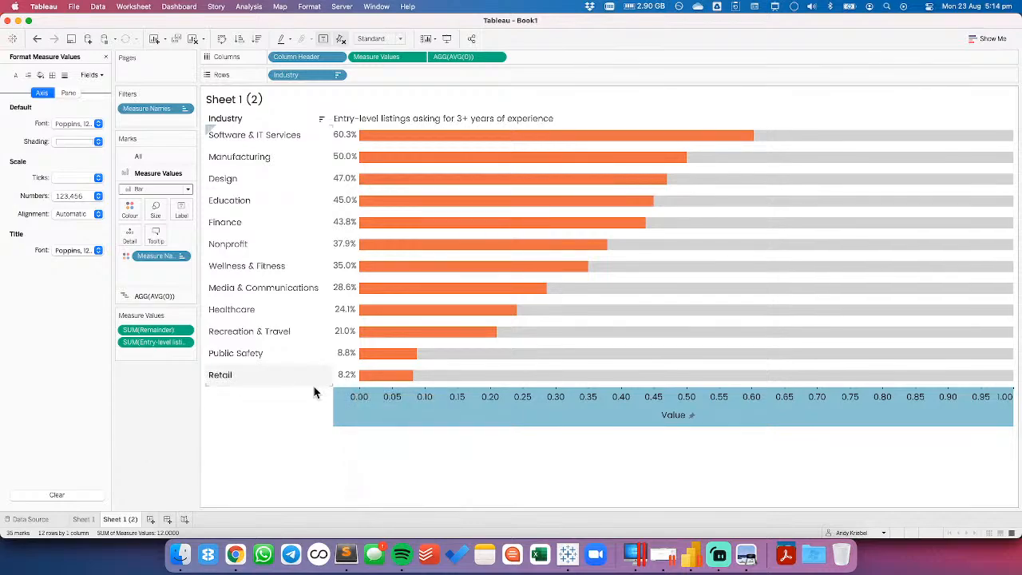
Check the font settings and colour of the "Entry-level listings asking for 3+ years of experience" column header
{"action": "right_click", "coordinate": [385, 120]}
{"action": "left_click", "coordinate": [395, 159]}
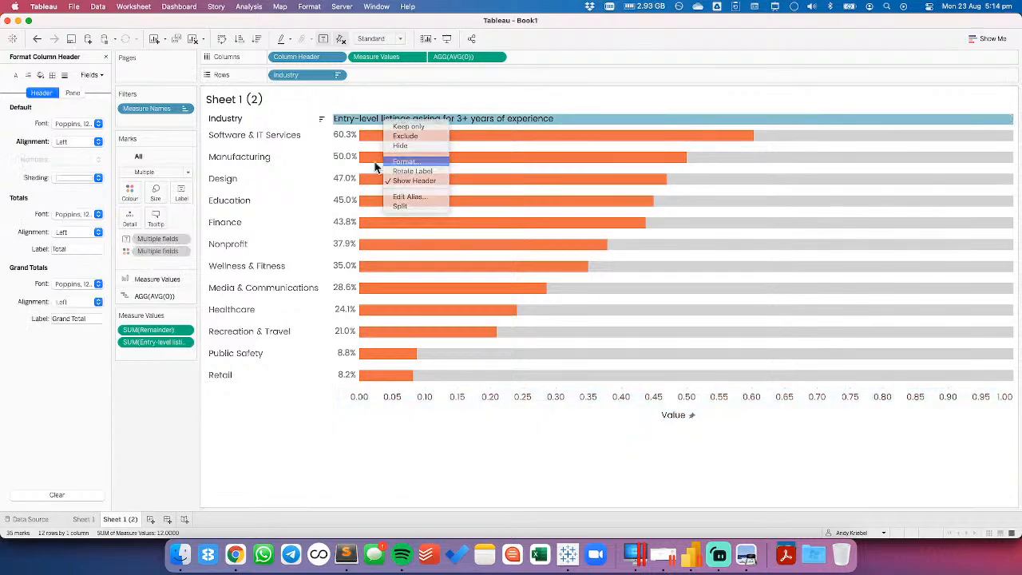
{"action": "left_click", "coordinate": [72, 124]}
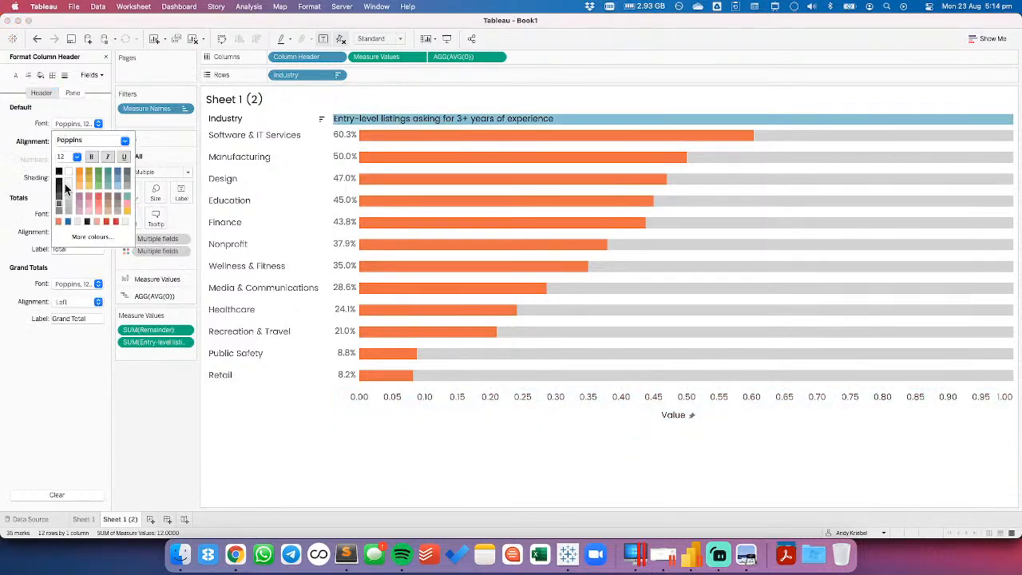
{"action": "left_click", "coordinate": [214, 122]}
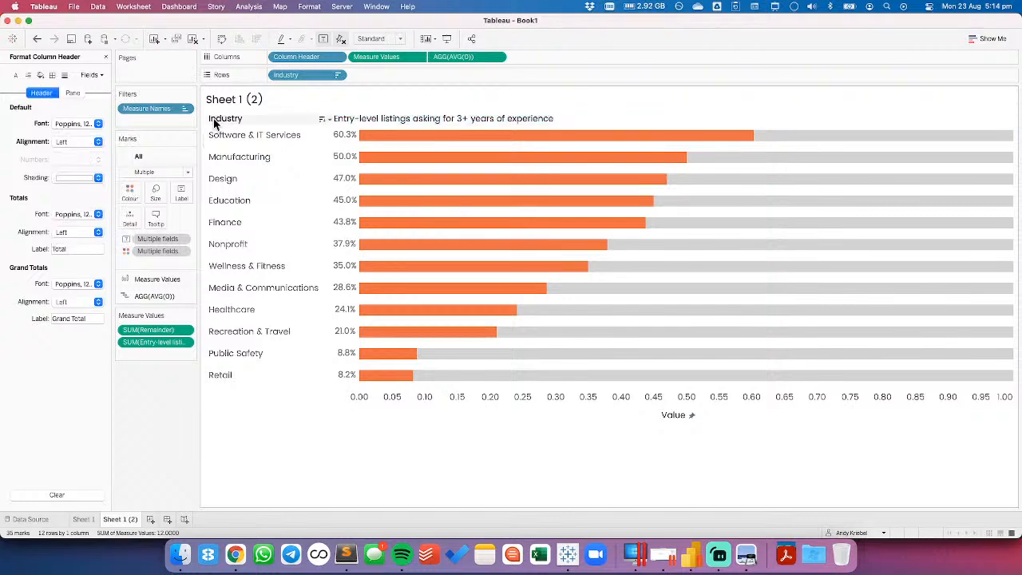
Set the Industry field label's font colour to match the column header text, keeping Poppins at size 12
{"action": "right_click", "coordinate": [214, 122]}
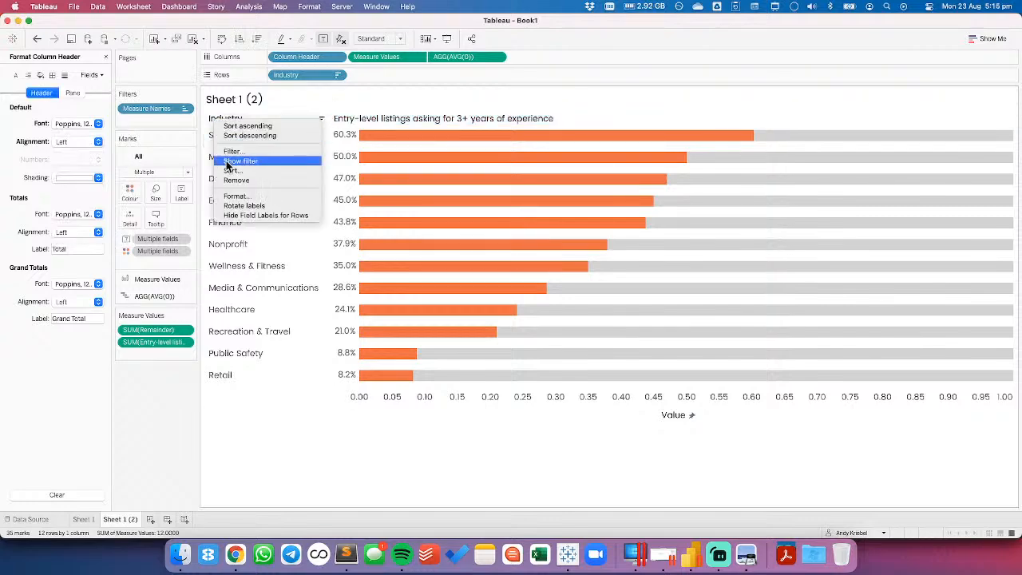
{"action": "left_click", "coordinate": [226, 196]}
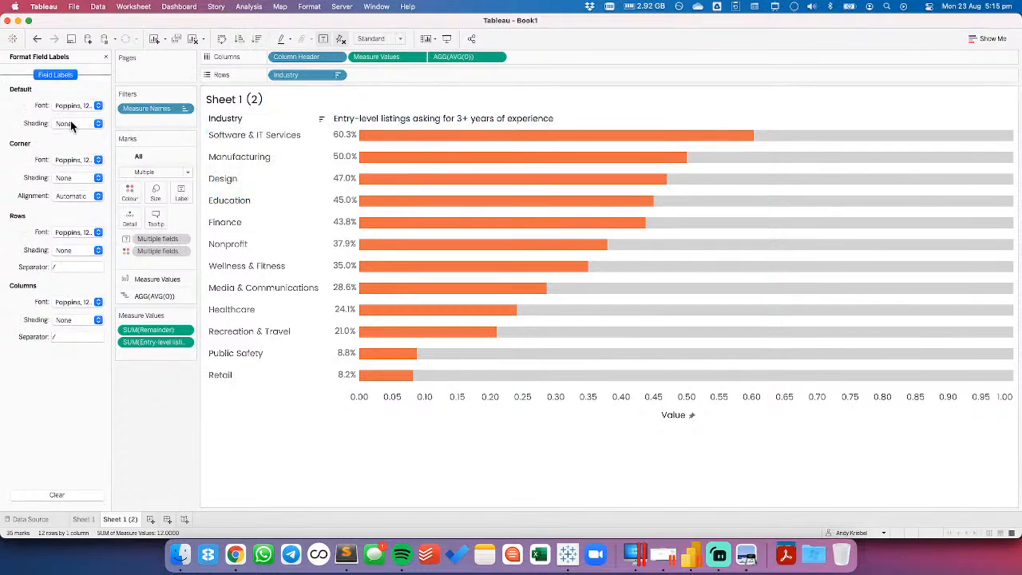
{"action": "left_click", "coordinate": [66, 106]}
{"action": "left_click", "coordinate": [57, 163]}
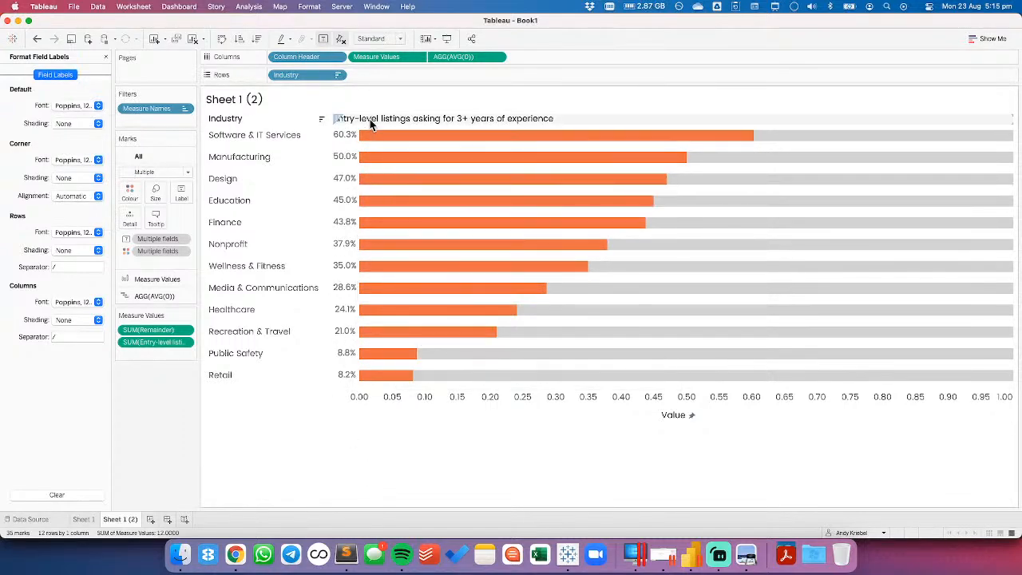
{"action": "left_click", "coordinate": [68, 108]}
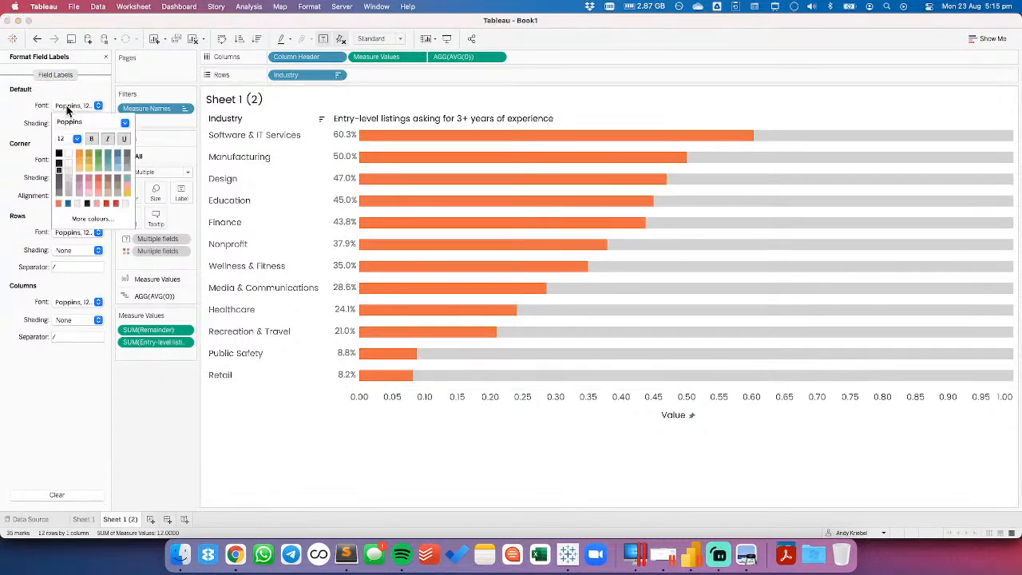
{"action": "left_click", "coordinate": [22, 121]}
Check the font settings of the "Entry-level listings asking for 3+ years of experience" header against the Industry label and close the formatting options
{"action": "right_click", "coordinate": [367, 121]}
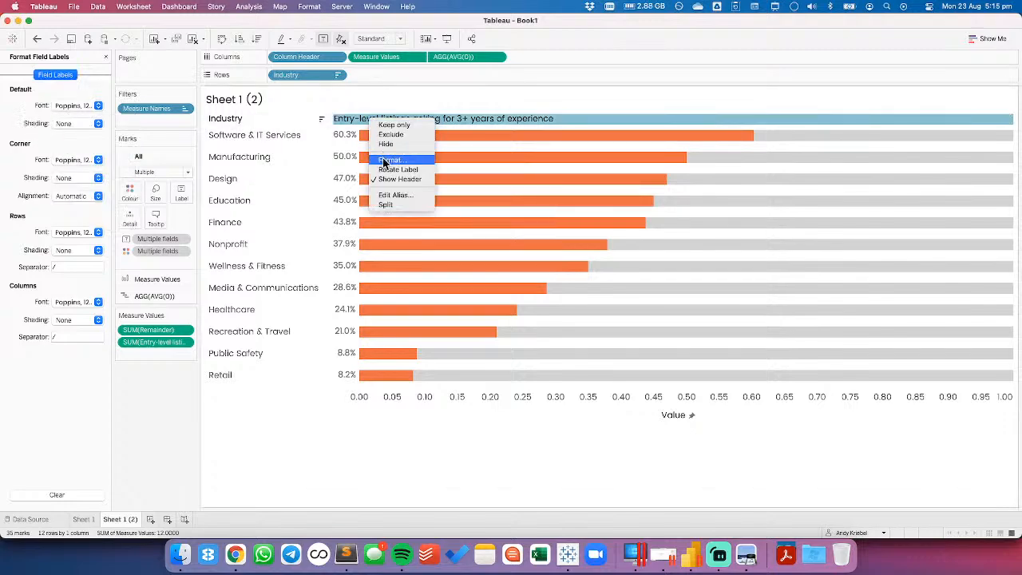
{"action": "left_click", "coordinate": [378, 187]}
{"action": "left_click", "coordinate": [71, 126]}
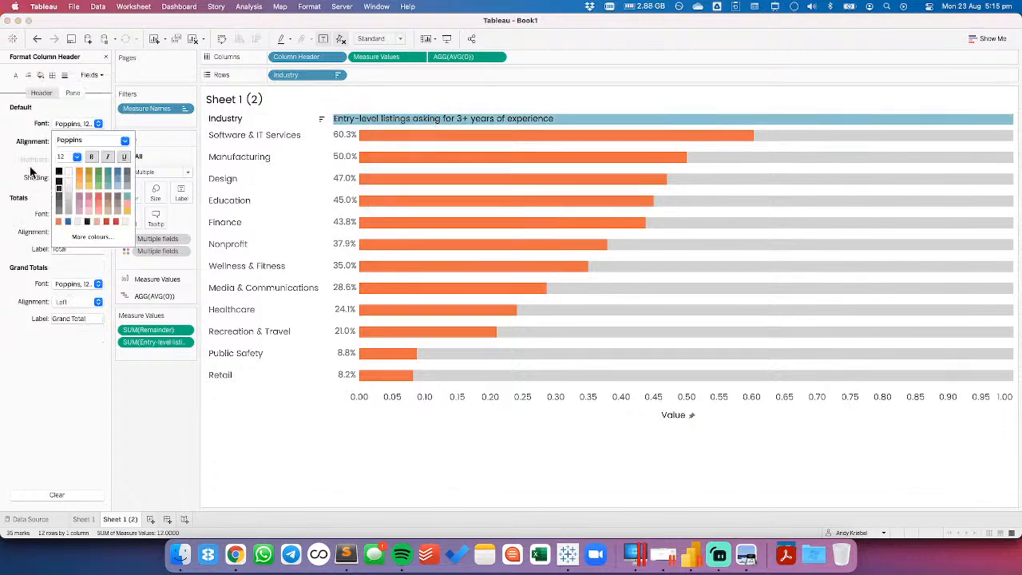
{"action": "left_click", "coordinate": [32, 161]}
{"action": "left_click", "coordinate": [103, 58]}
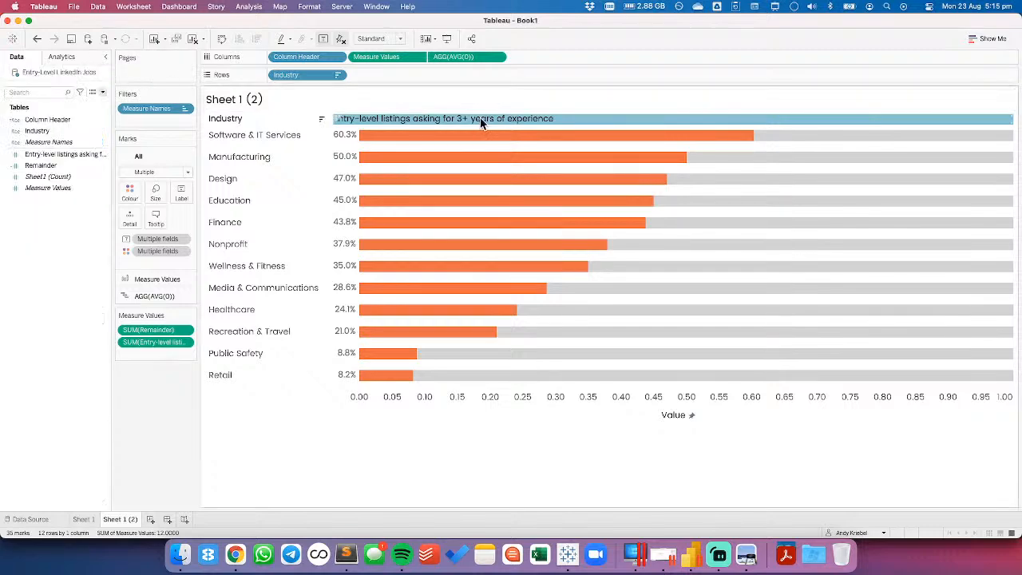
Make the column header row slightly taller, compare with the LinkedIn original, and hide the Value axis header
{"action": "left_click_drag", "start_coordinate": [469, 127], "coordinate": [471, 132]}
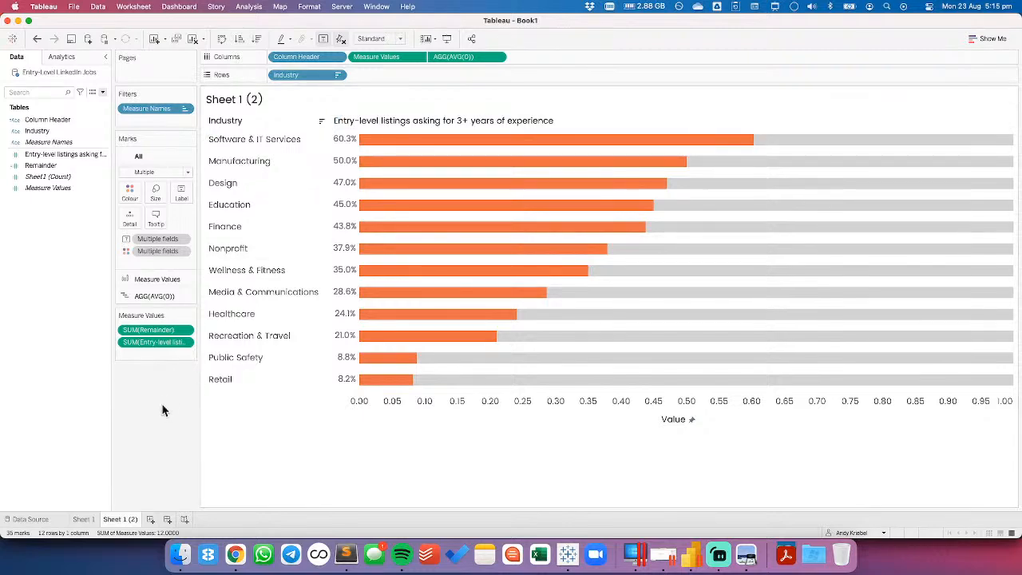
{"action": "key", "text": "super+Tab"}
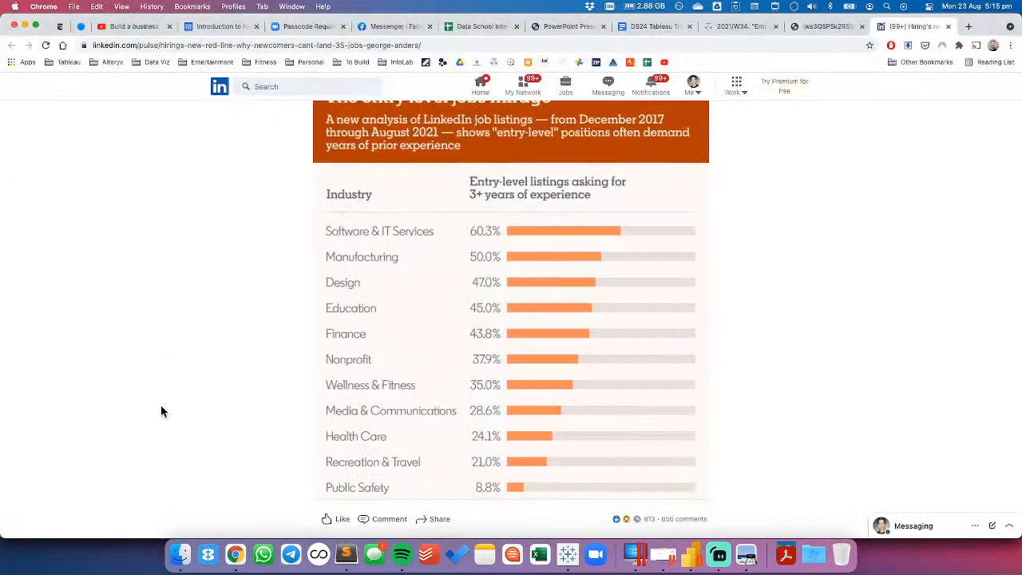
{"action": "key", "text": "super+Tab"}
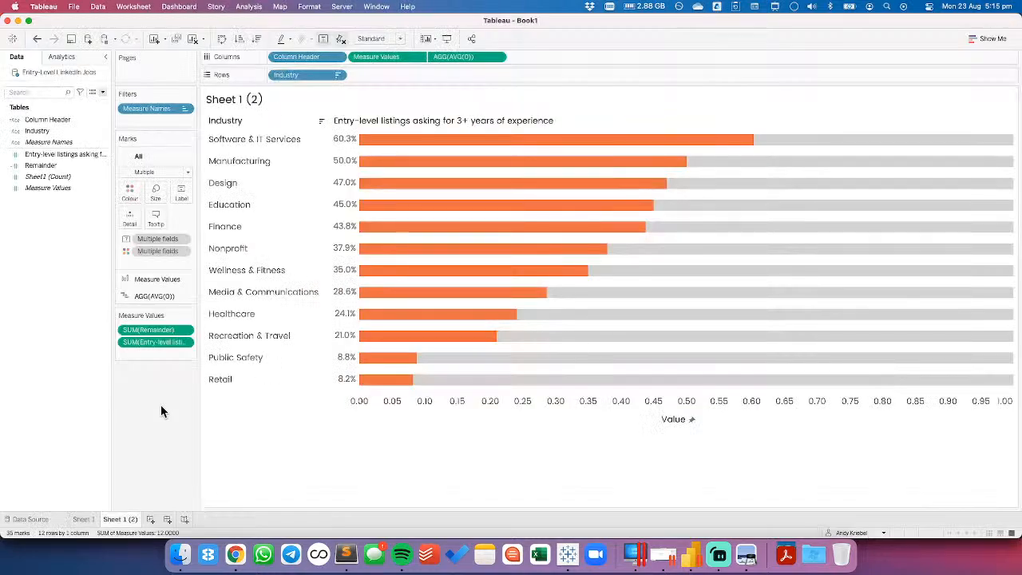
{"action": "right_click", "coordinate": [444, 406]}
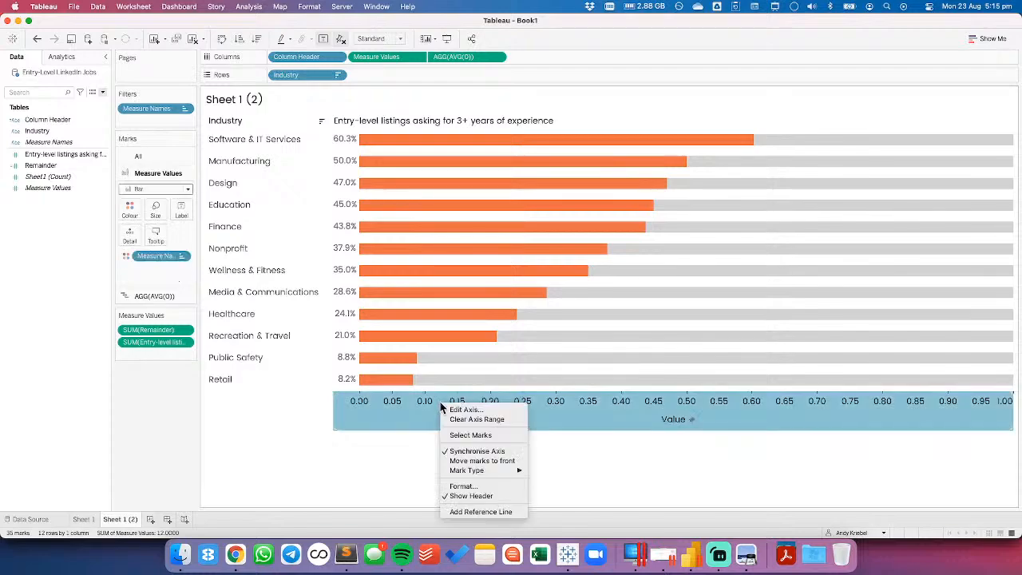
{"action": "left_click", "coordinate": [461, 495]}
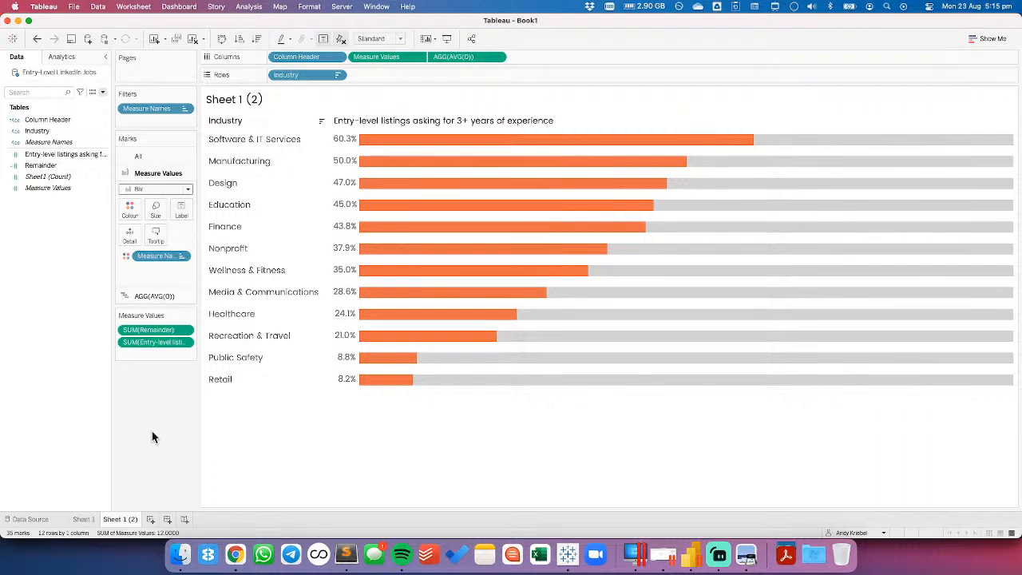
Switch to Power BI and place the "Entry-level" jobs field from Sheet1 on the report canvas as a new visual
{"action": "left_click", "coordinate": [691, 556]}
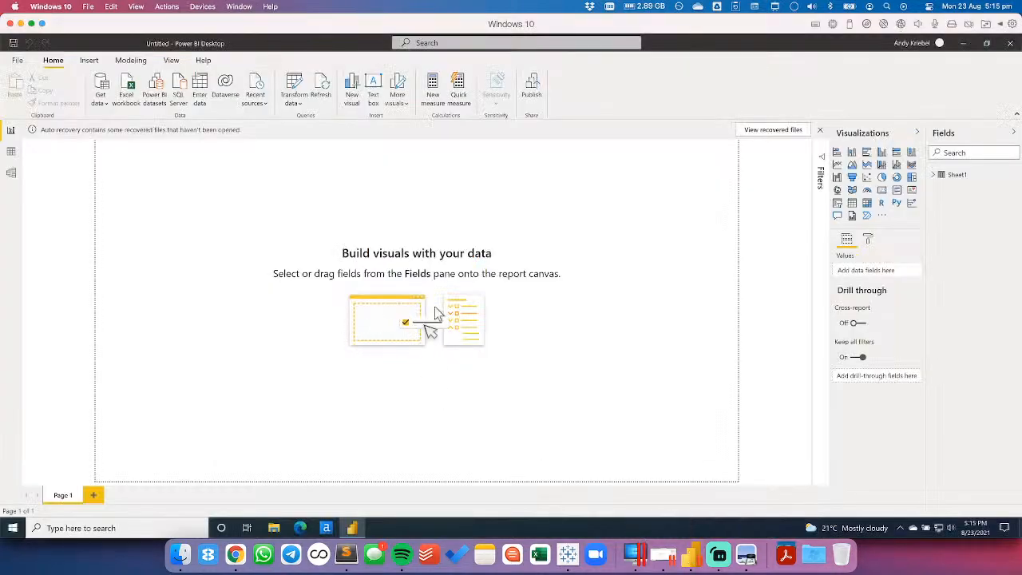
{"action": "left_click", "coordinate": [934, 177]}
{"action": "left_click_drag", "start_coordinate": [980, 187], "coordinate": [382, 237]}
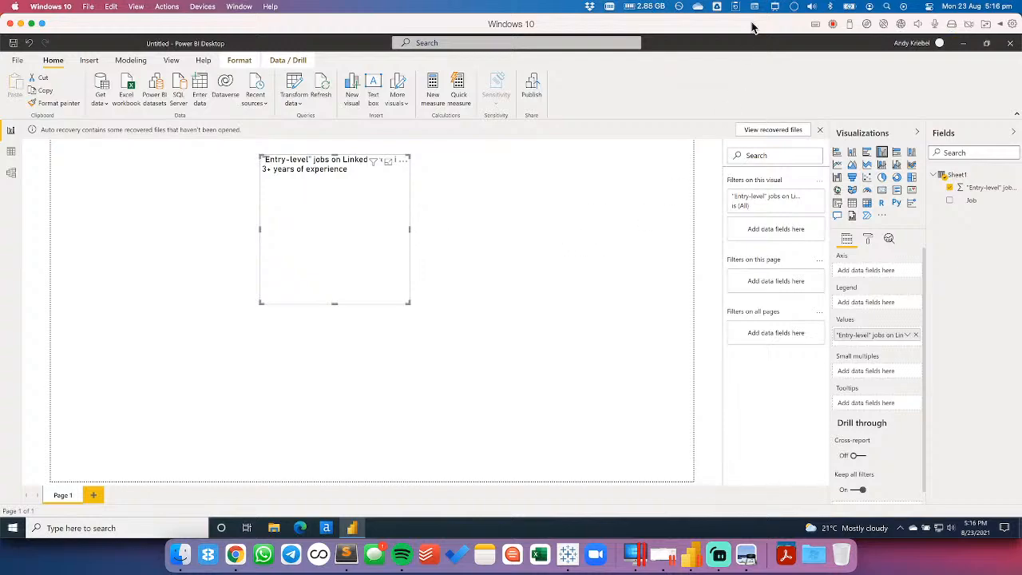
{"action": "left_click", "coordinate": [776, 8]}
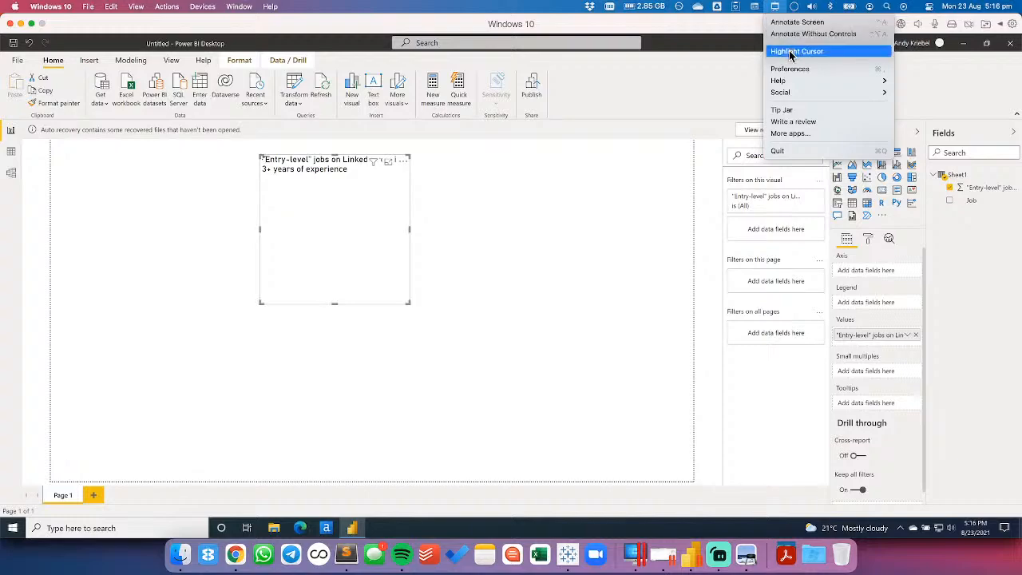
{"action": "left_click", "coordinate": [789, 51]}
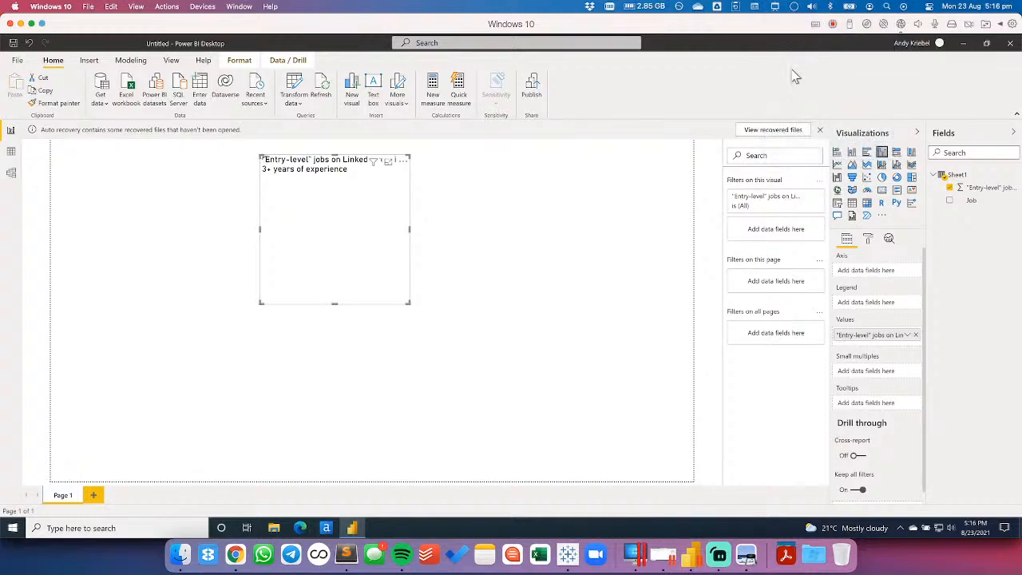
Make the visual a clustered bar chart with Job on the axis and enlarge it so all the bars show
{"action": "left_click", "coordinate": [883, 154]}
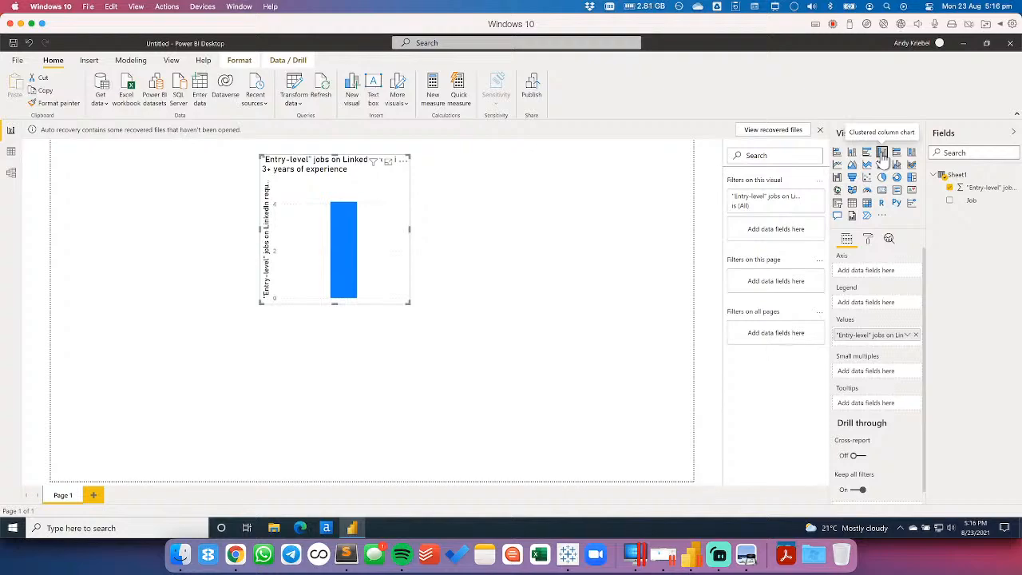
{"action": "left_click_drag", "start_coordinate": [971, 200], "coordinate": [860, 273]}
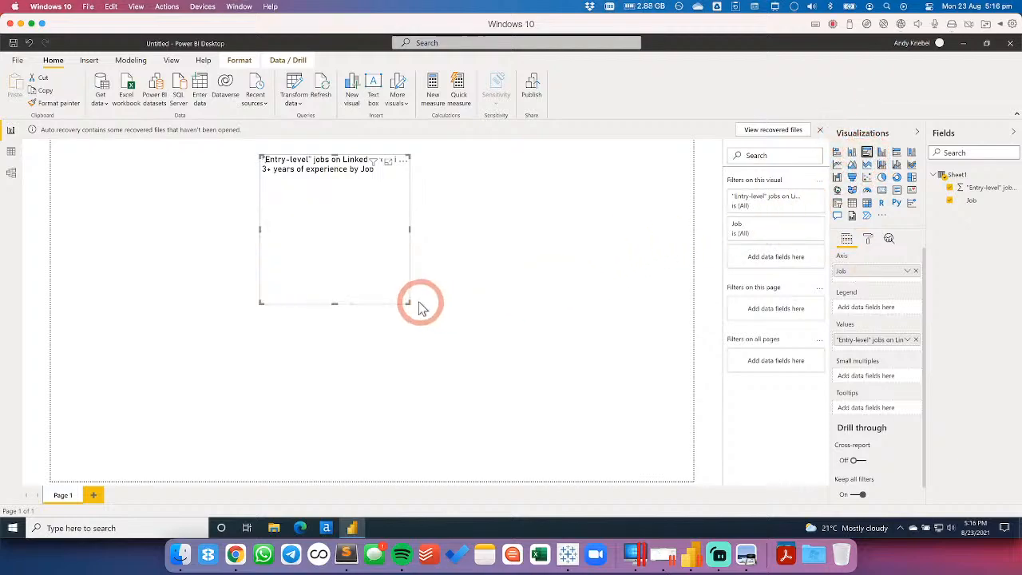
{"action": "left_click_drag", "start_coordinate": [408, 301], "coordinate": [598, 450]}
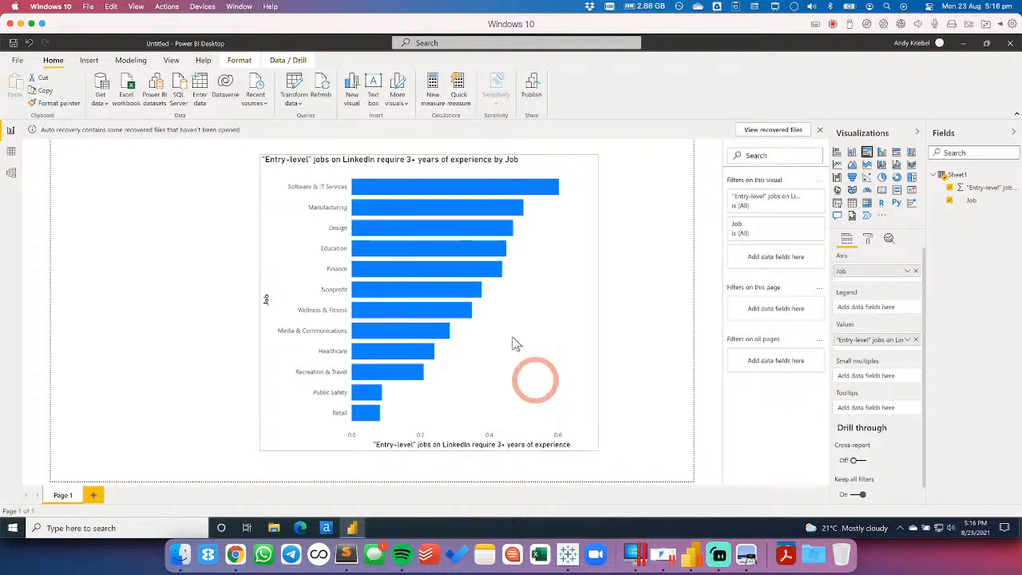
Move the bar chart to the canvas's upper-left corner, enlarge it to nearly full page height, and nudge it slightly right and down
{"action": "left_click_drag", "start_coordinate": [405, 162], "coordinate": [154, 150]}
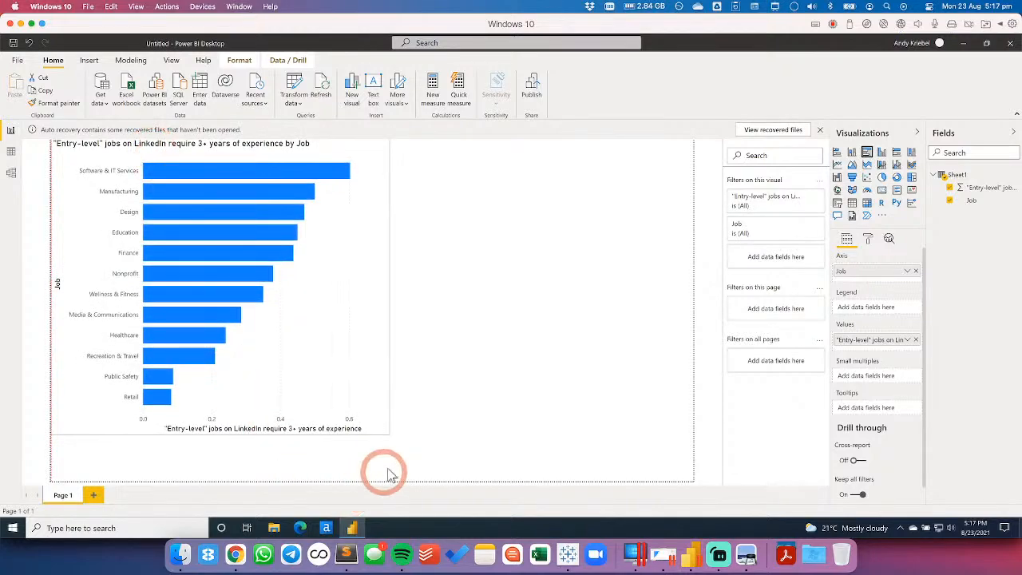
{"action": "left_click_drag", "start_coordinate": [390, 436], "coordinate": [565, 471]}
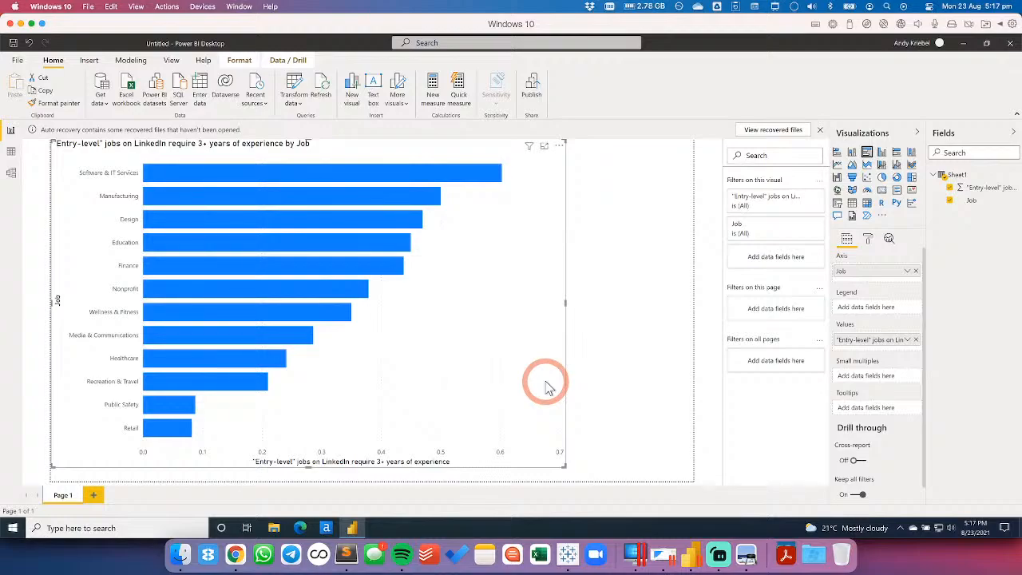
{"action": "key", "text": "Right"}
{"action": "key", "text": "Right"}
{"action": "key", "text": "Right"}
{"action": "key", "text": "Right"}
{"action": "key", "text": "Right"}
{"action": "key", "text": "Right"}
{"action": "key", "text": "Right"}
{"action": "key", "text": "Right"}
{"action": "key", "text": "Right"}
{"action": "key", "text": "Right"}
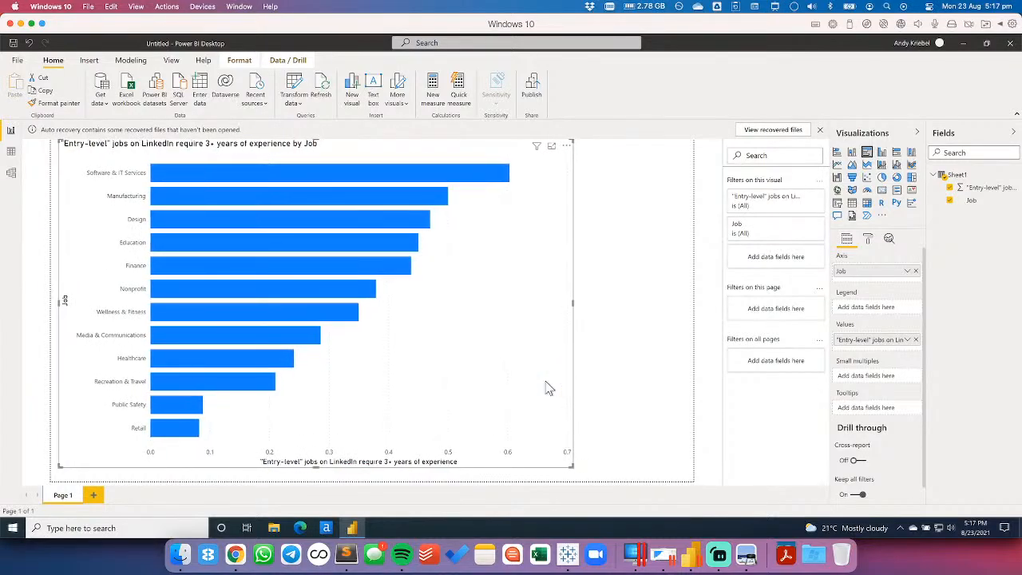
{"action": "key", "text": "Down"}
{"action": "key", "text": "Down"}
{"action": "key", "text": "Down"}
{"action": "key", "text": "Down"}
{"action": "key", "text": "Down"}
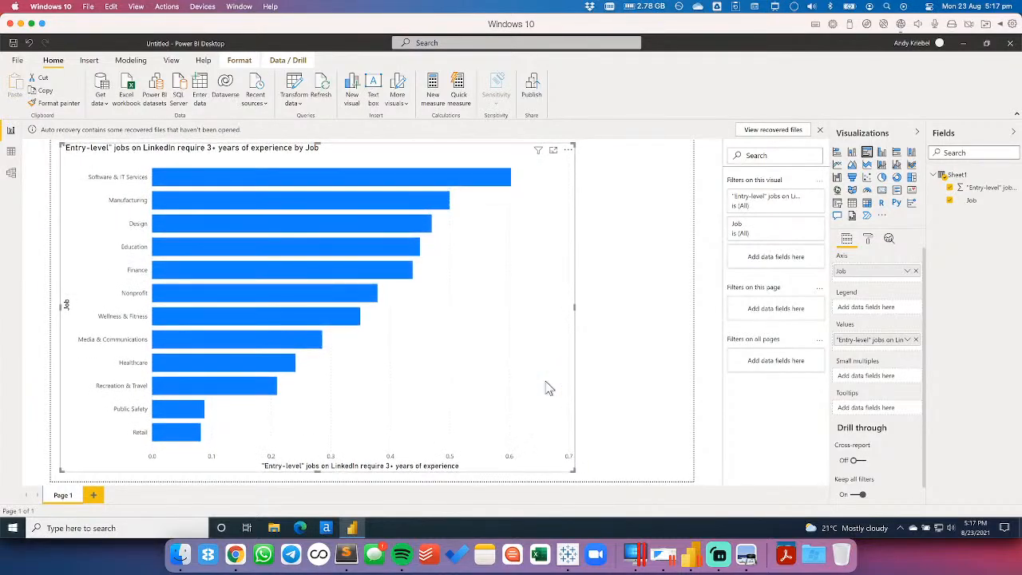
{"action": "left_click", "coordinate": [562, 368]}
{"action": "left_click", "coordinate": [584, 346]}
Create the calculated column Remainder = 1-Sheet1["Entry-level" jobs on LinkedIn require 3+ years of experience]
{"action": "left_click", "coordinate": [1014, 190]}
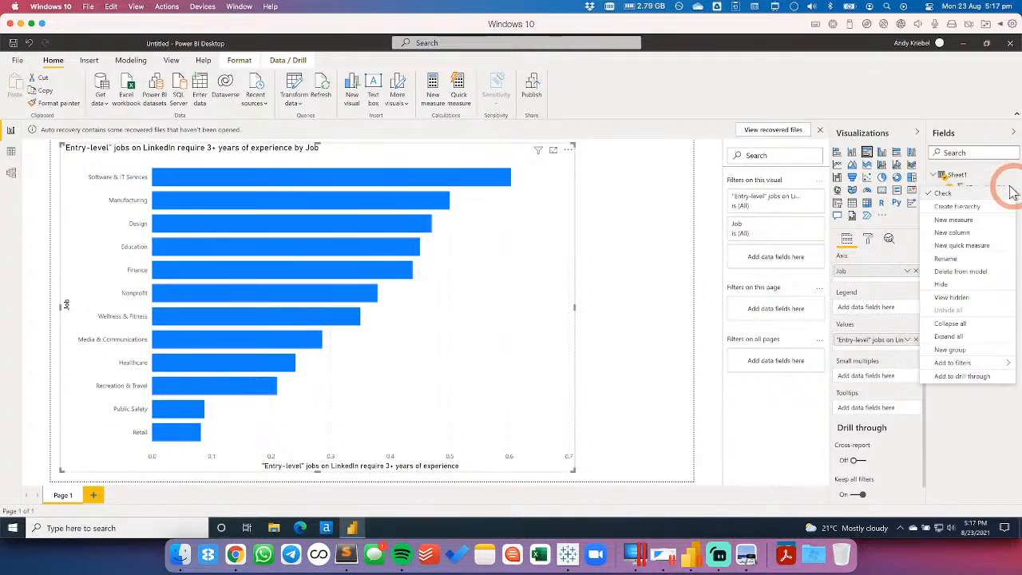
{"action": "left_click", "coordinate": [956, 246]}
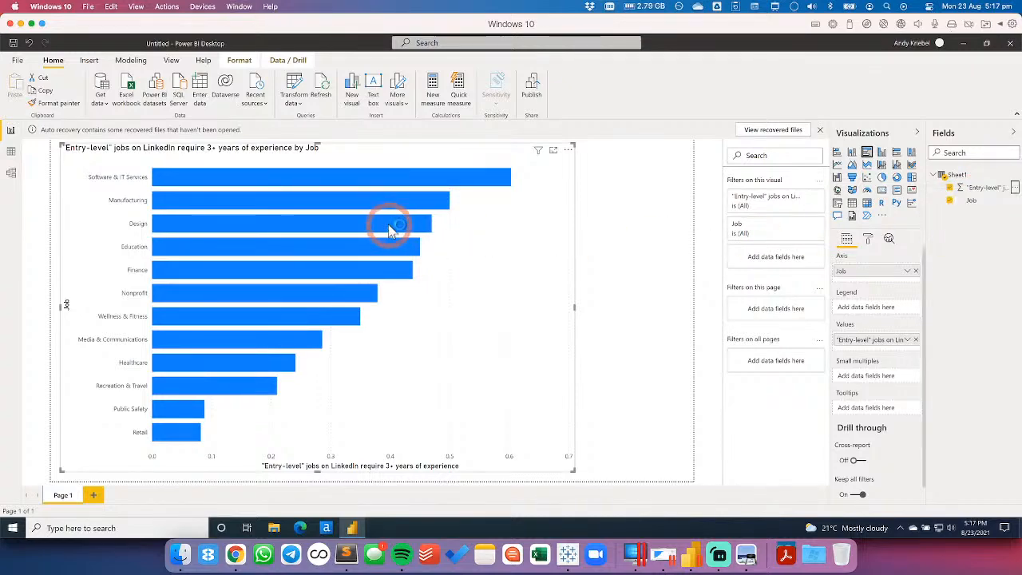
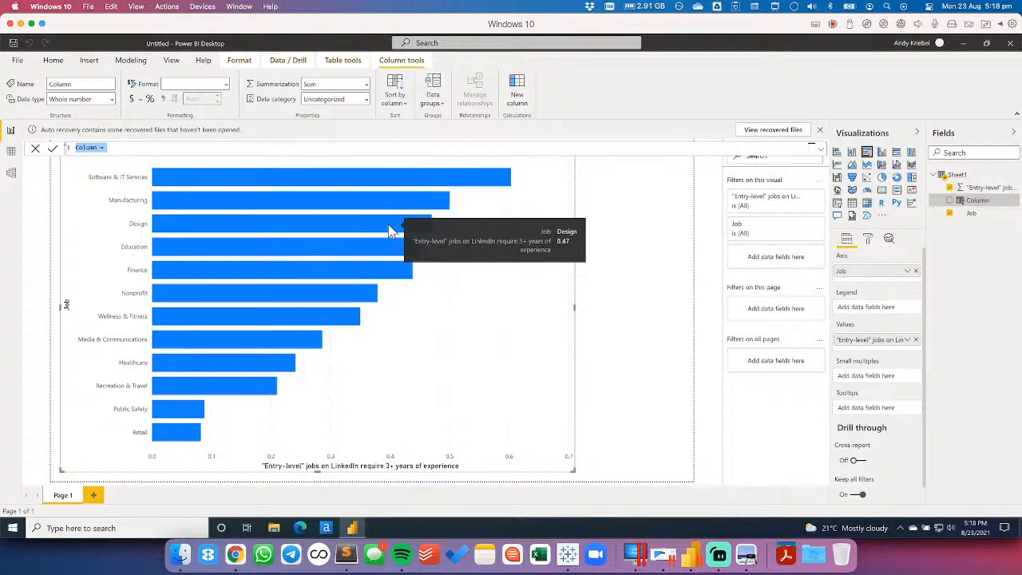
{"action": "type", "text": "Rem"}
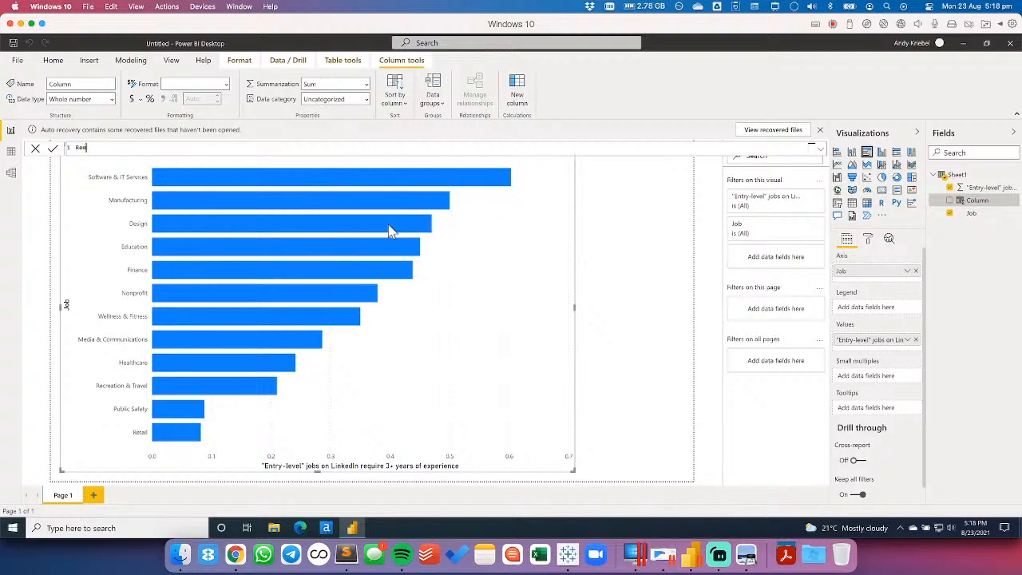
{"action": "type", "text": "ainder"}
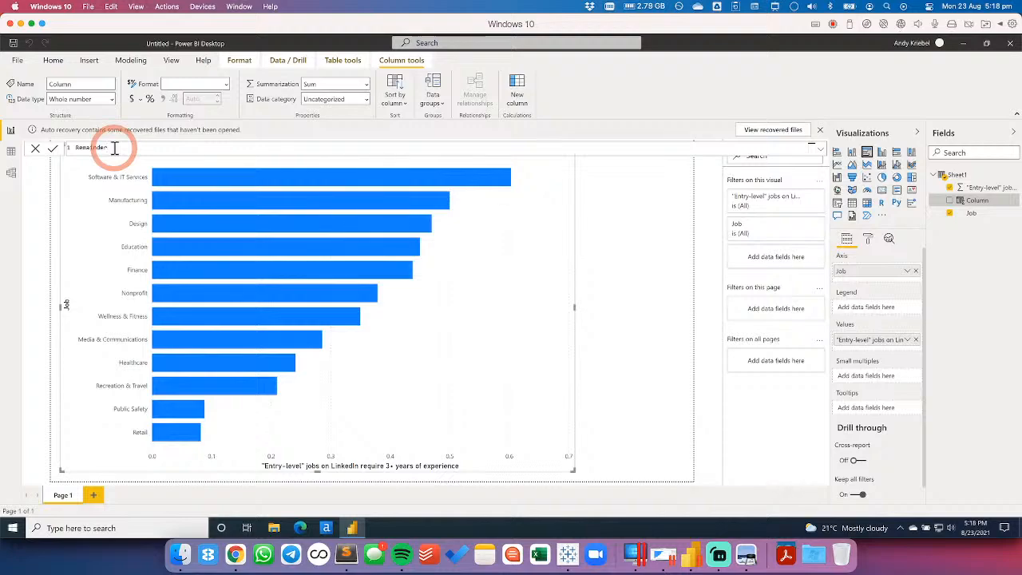
{"action": "type", "text": " = 1-"}
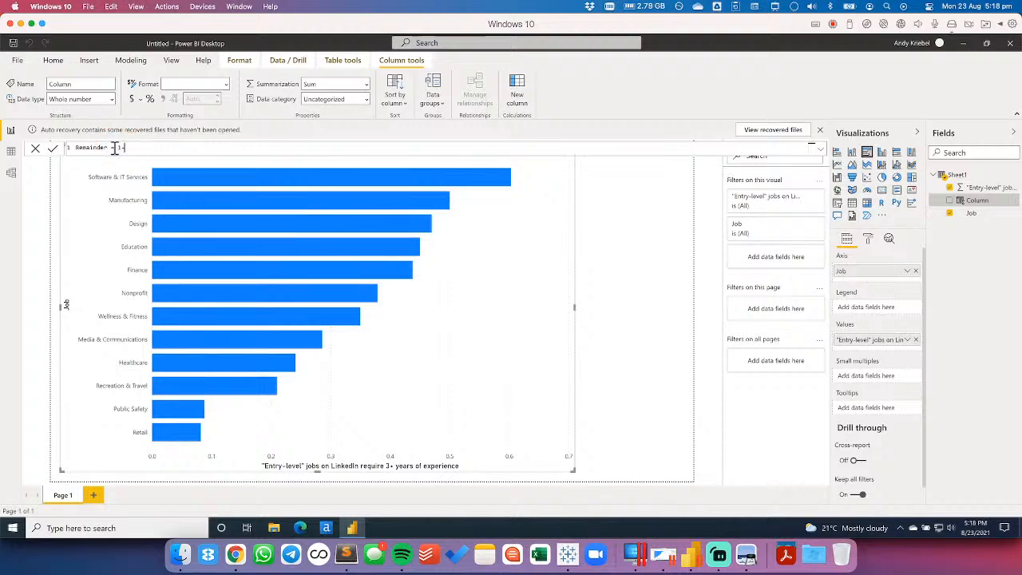
{"action": "type", "text": "ent"}
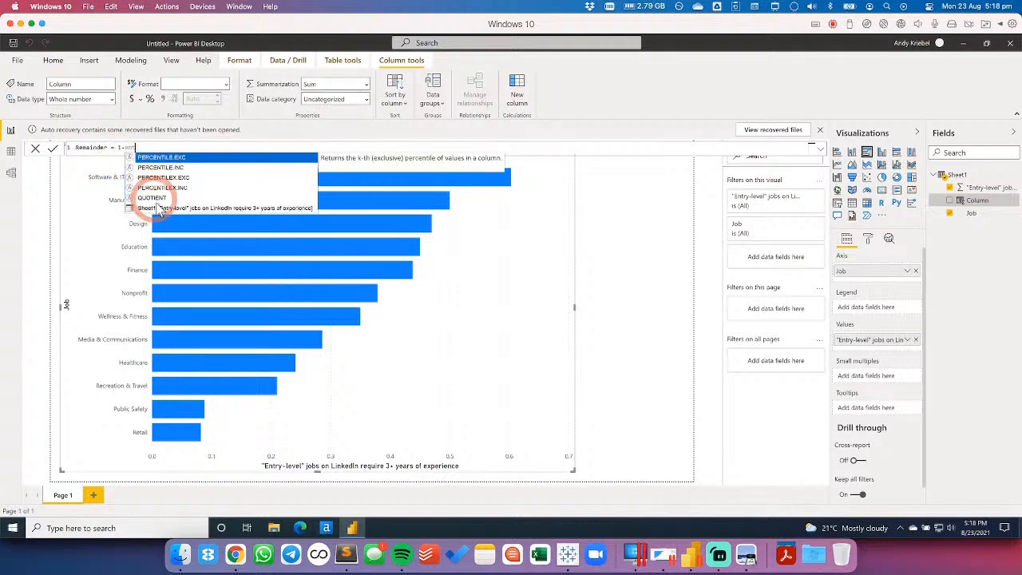
{"action": "left_click", "coordinate": [164, 210]}
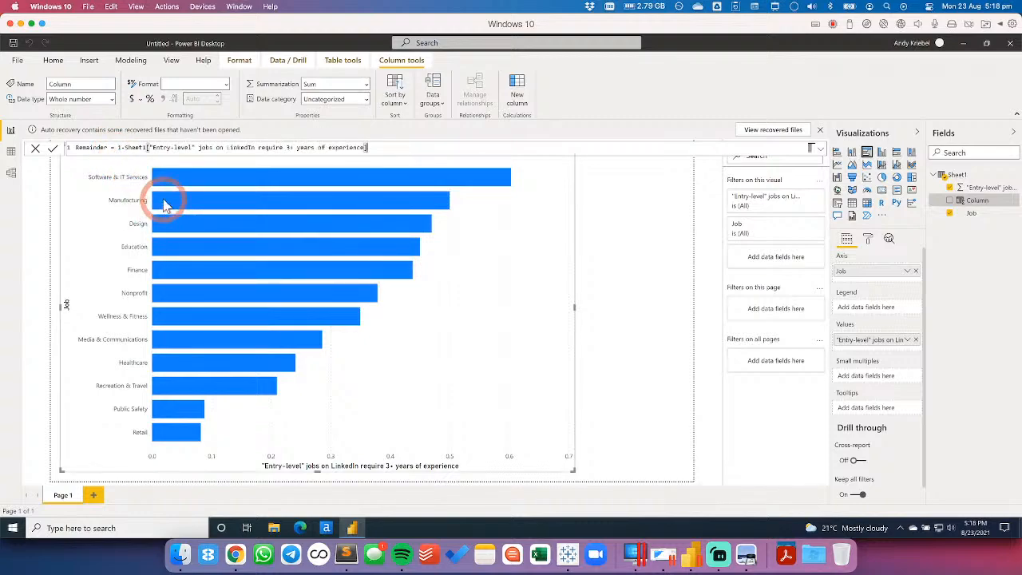
{"action": "left_click", "coordinate": [52, 150]}
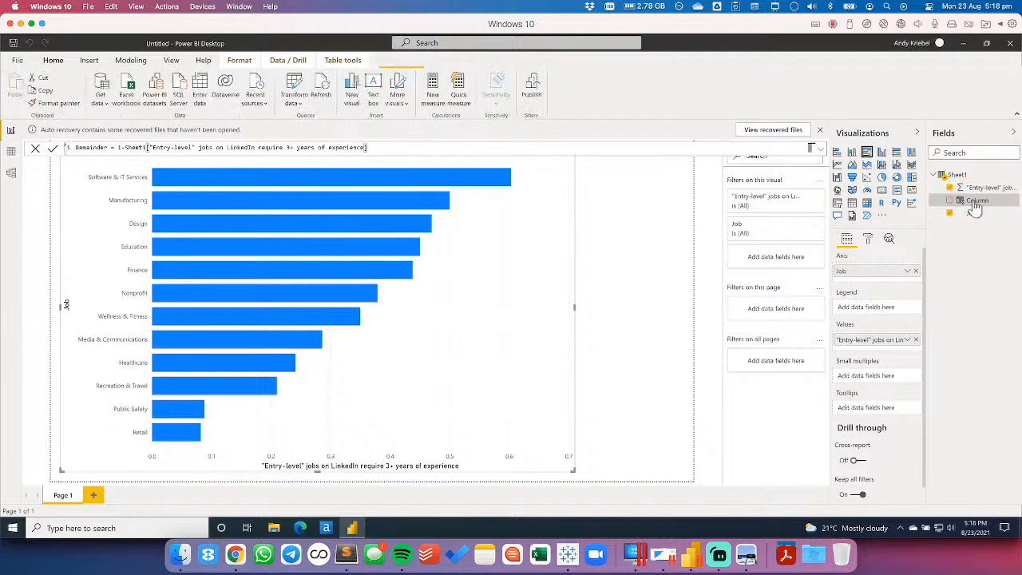
Convert the visual to a stacked bar chart and add the Remainder column to its values below the "Entry-level" jobs field
{"action": "left_click", "coordinate": [976, 212]}
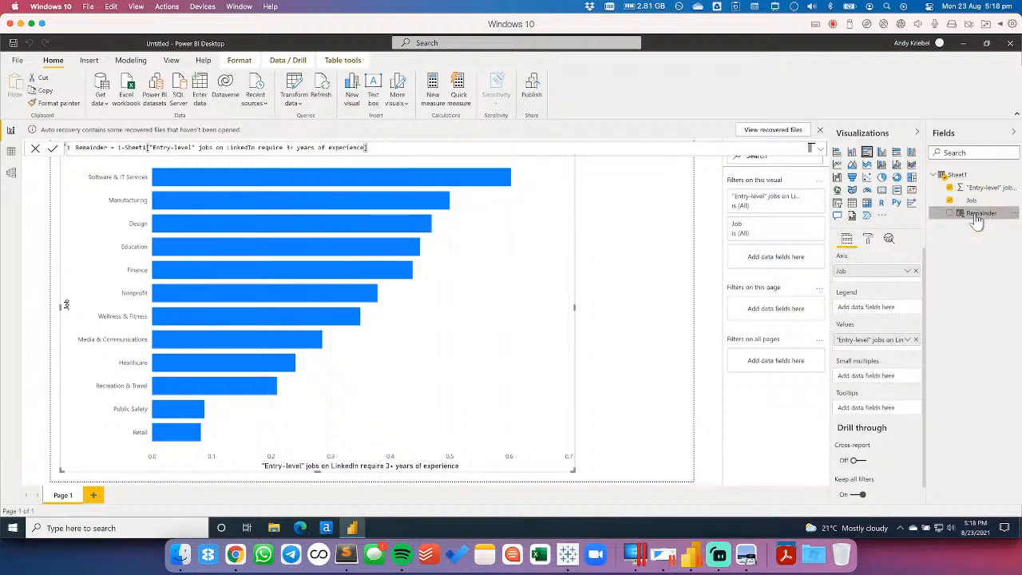
{"action": "left_click", "coordinate": [977, 215]}
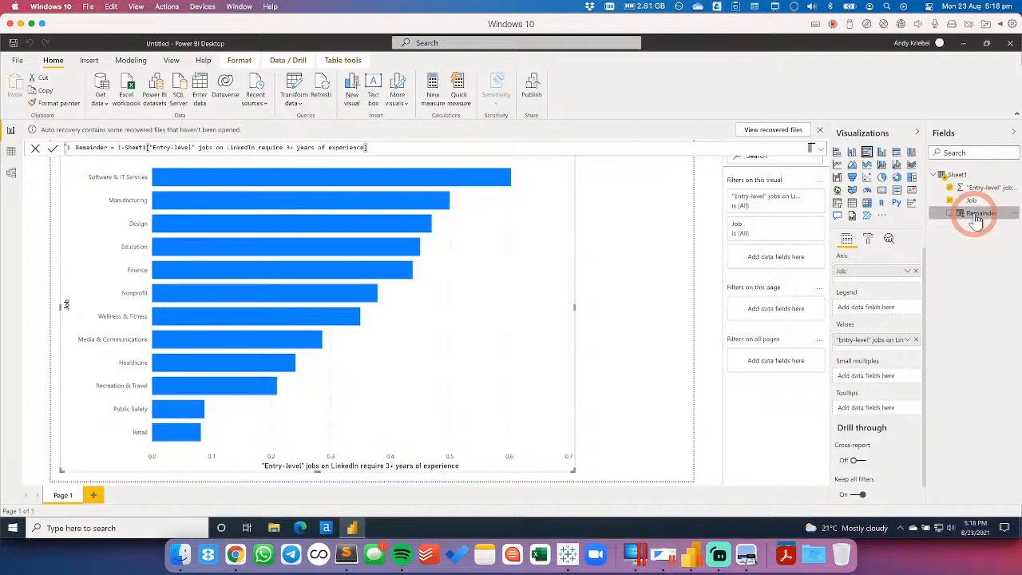
{"action": "mouse_move", "coordinate": [981, 220]}
{"action": "left_mouse_down"}
{"action": "mouse_move", "coordinate": [861, 350]}
{"action": "mouse_move", "coordinate": [978, 203]}
{"action": "mouse_move", "coordinate": [970, 211]}
{"action": "left_mouse_up"}
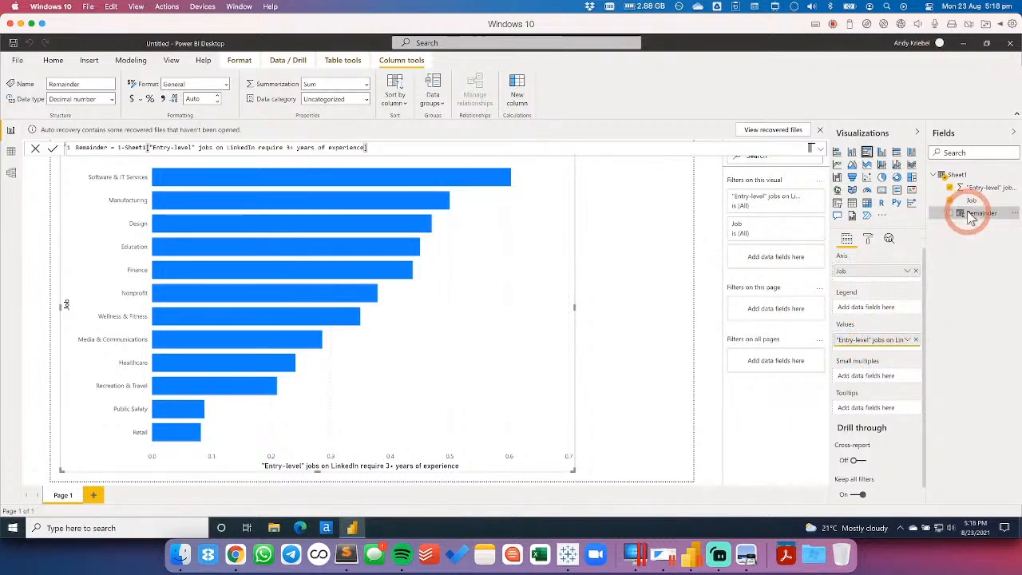
{"action": "left_click", "coordinate": [837, 157]}
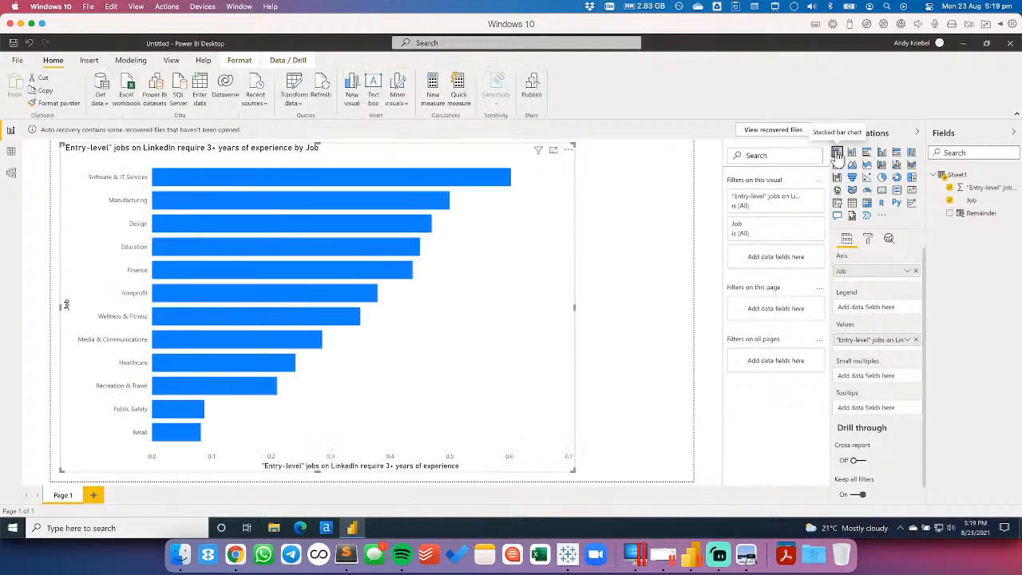
{"action": "left_click_drag", "start_coordinate": [968, 211], "coordinate": [862, 345]}
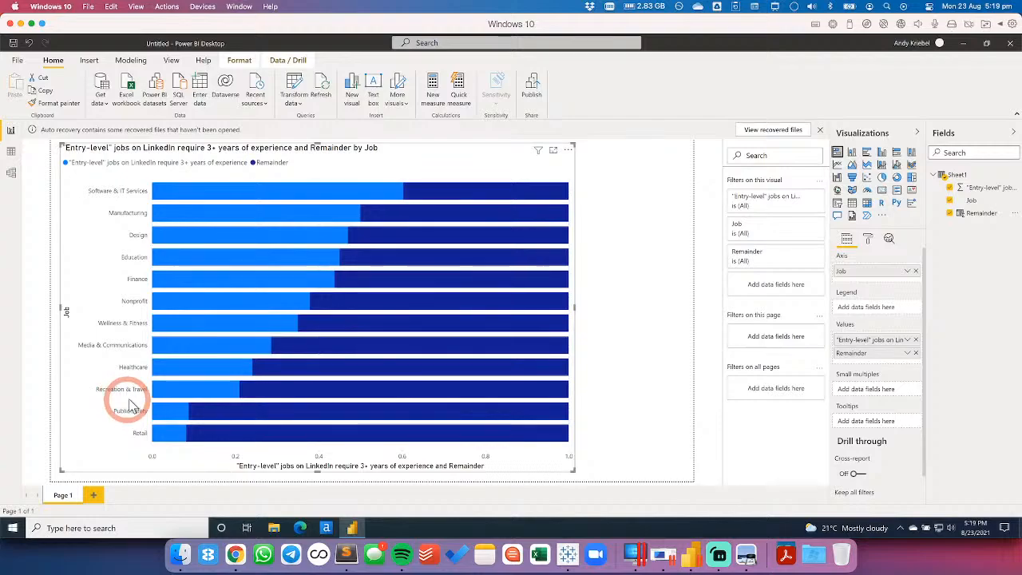
Turn off the stacked bar chart's legend and hide the Y axis title
{"action": "left_click", "coordinate": [869, 242]}
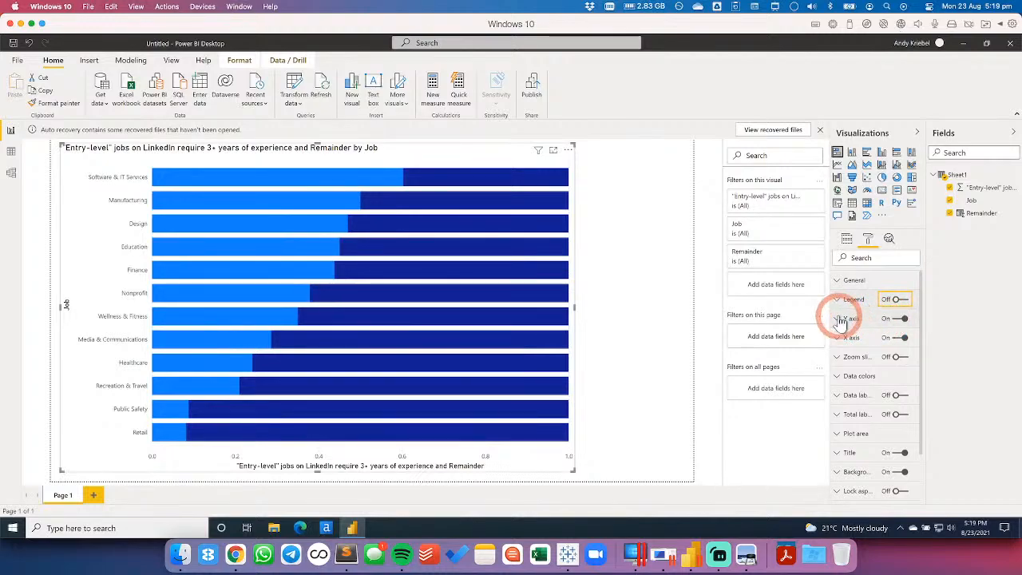
{"action": "left_click", "coordinate": [840, 320]}
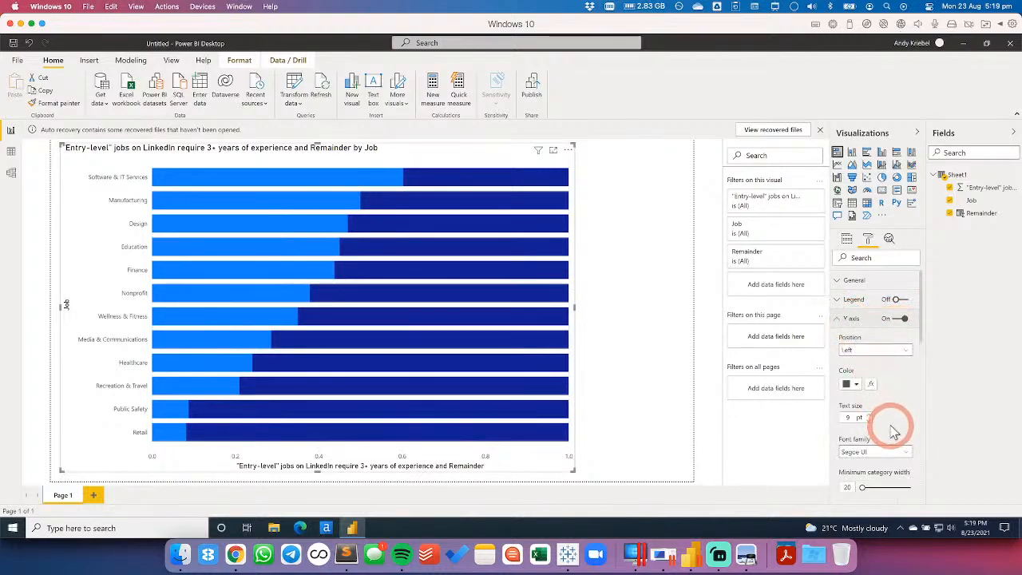
{"action": "scroll", "coordinate": [886, 424], "scroll_direction": "down", "scroll_amount": 5}
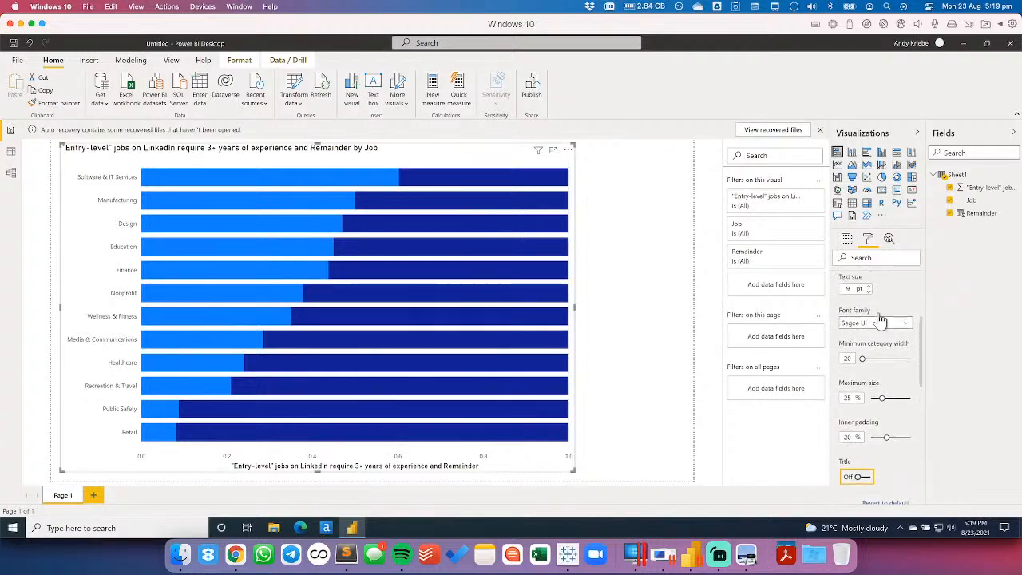
{"action": "scroll", "coordinate": [881, 321], "scroll_direction": "up", "scroll_amount": 2}
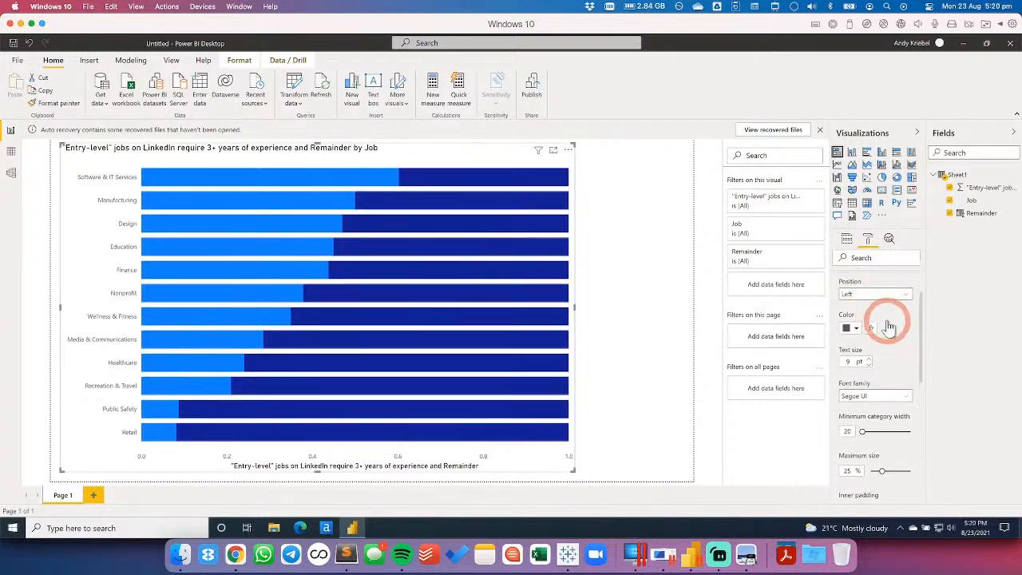
{"action": "scroll", "coordinate": [889, 328], "scroll_direction": "up", "scroll_amount": 2}
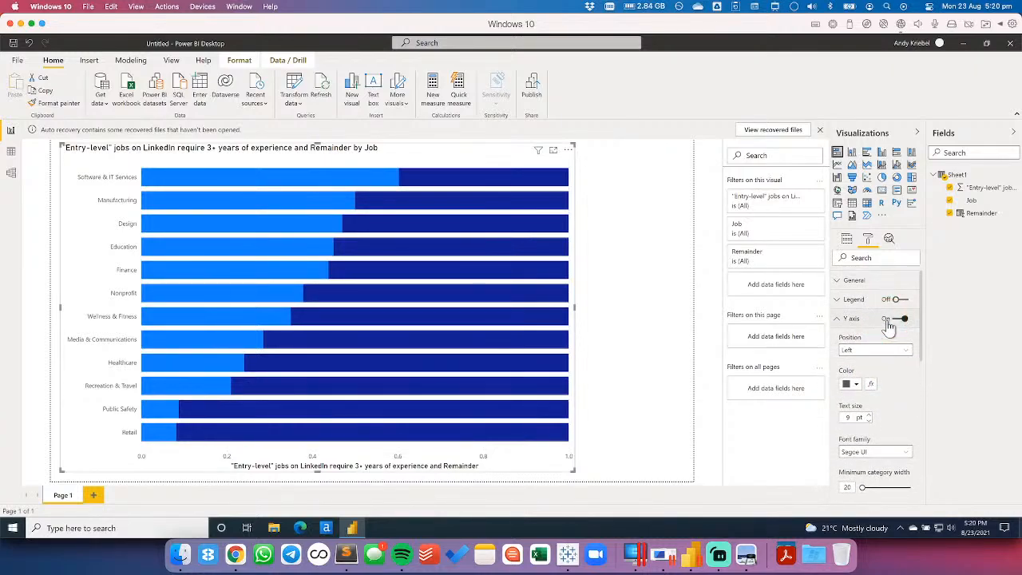
{"action": "left_click", "coordinate": [883, 352]}
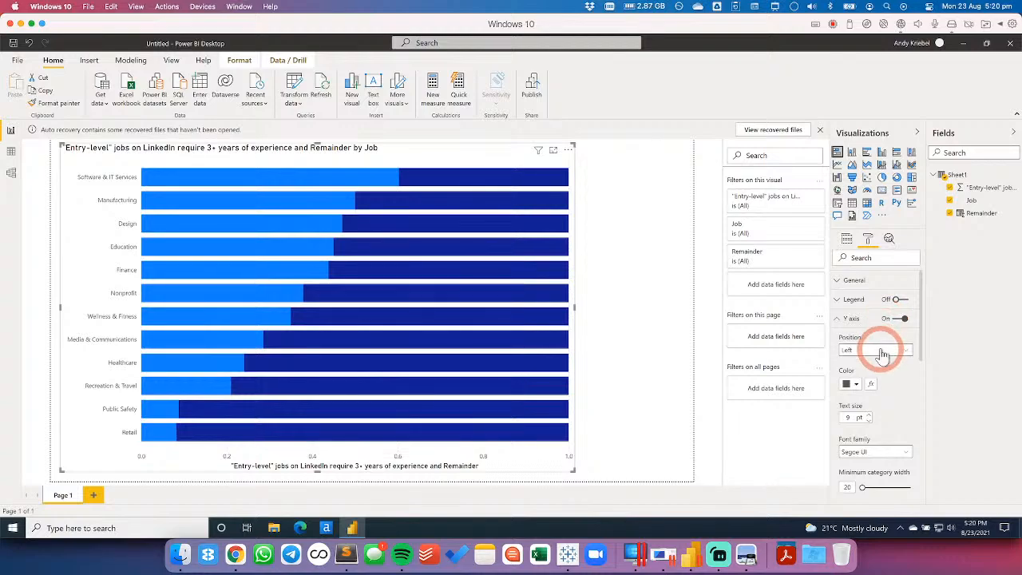
{"action": "scroll", "coordinate": [882, 356], "scroll_direction": "down", "scroll_amount": 4}
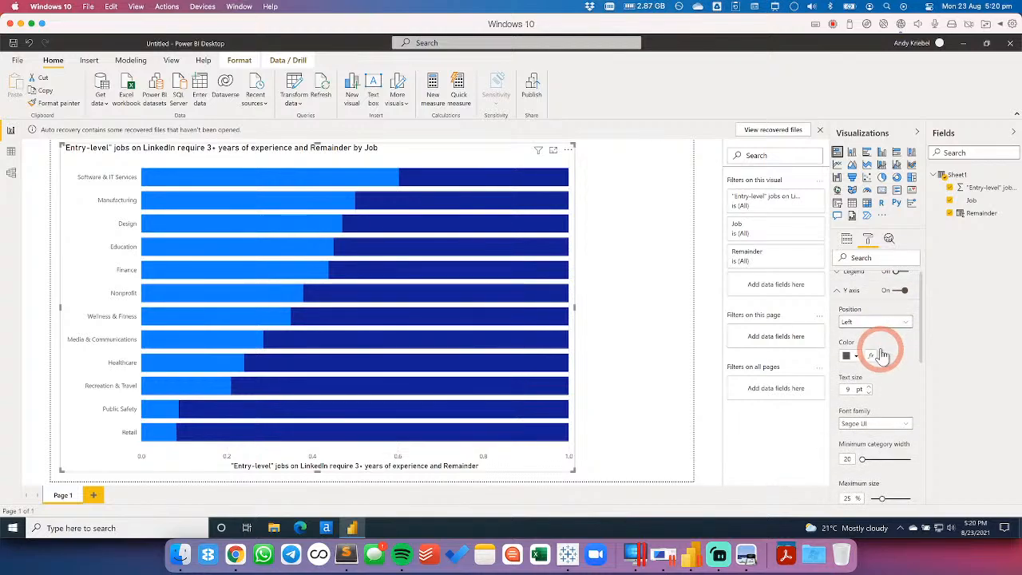
{"action": "scroll", "coordinate": [883, 356], "scroll_direction": "up", "scroll_amount": 4}
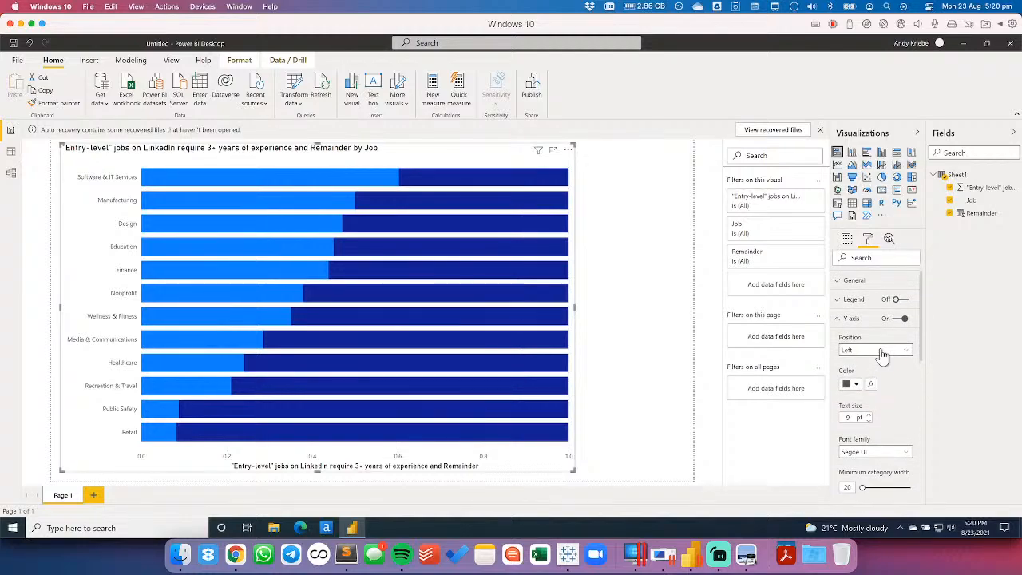
{"action": "left_click", "coordinate": [841, 322]}
Hide the X axis title of the stacked bar chart
{"action": "left_click", "coordinate": [842, 337]}
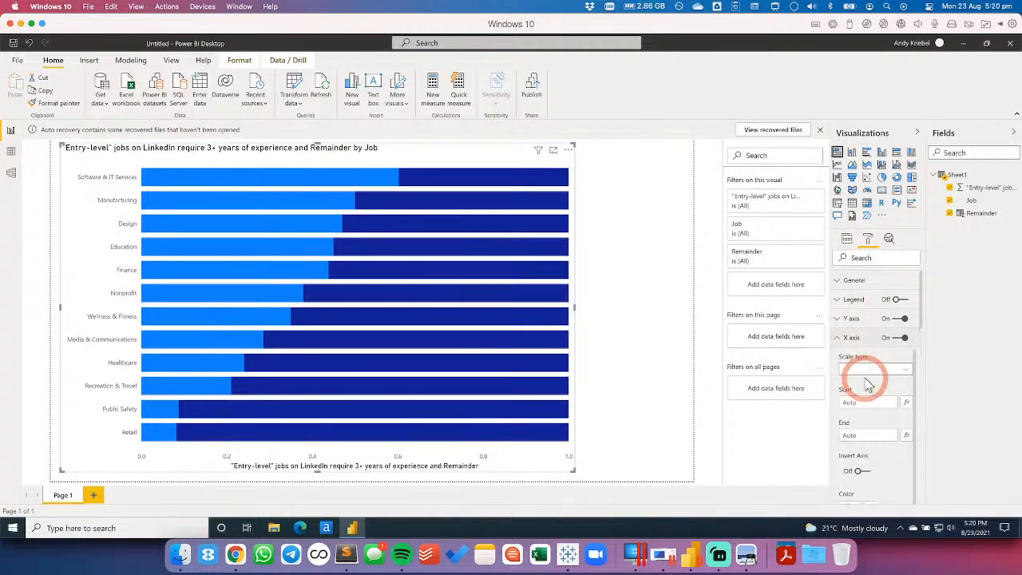
{"action": "left_click", "coordinate": [838, 340]}
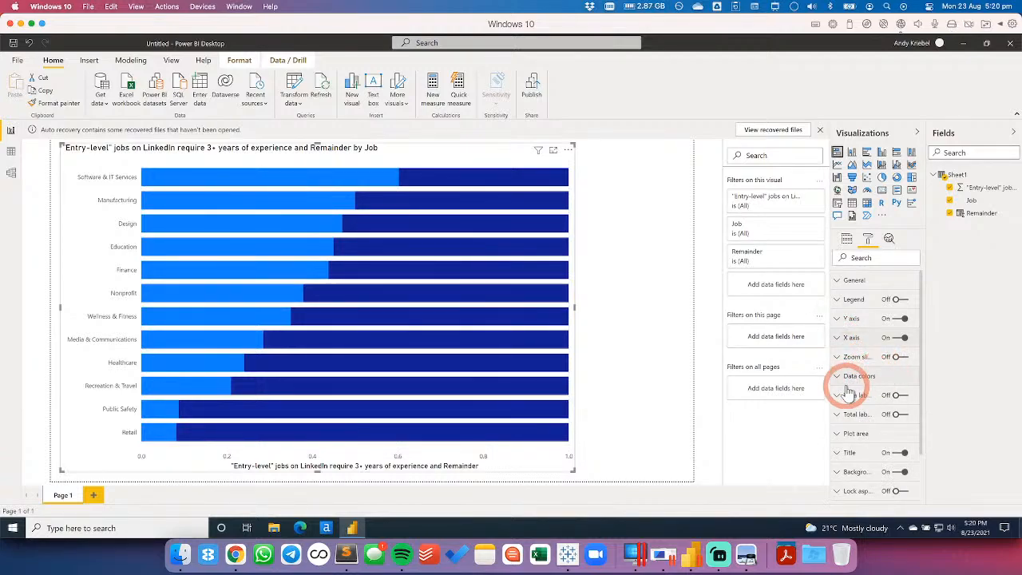
{"action": "left_click", "coordinate": [839, 338]}
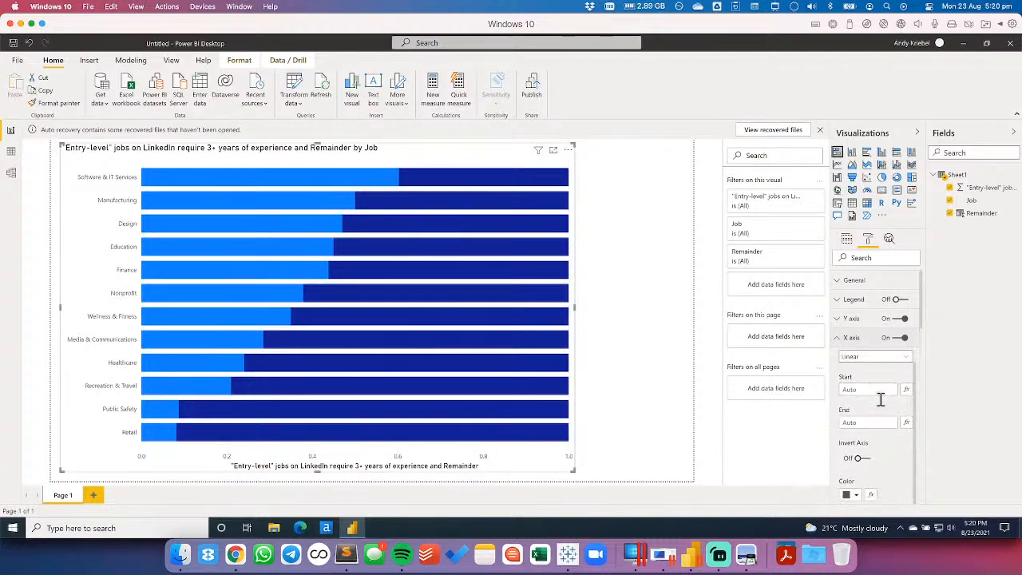
{"action": "scroll", "coordinate": [867, 397], "scroll_direction": "down", "scroll_amount": 1}
{"action": "scroll", "coordinate": [867, 397], "scroll_direction": "down", "scroll_amount": 6}
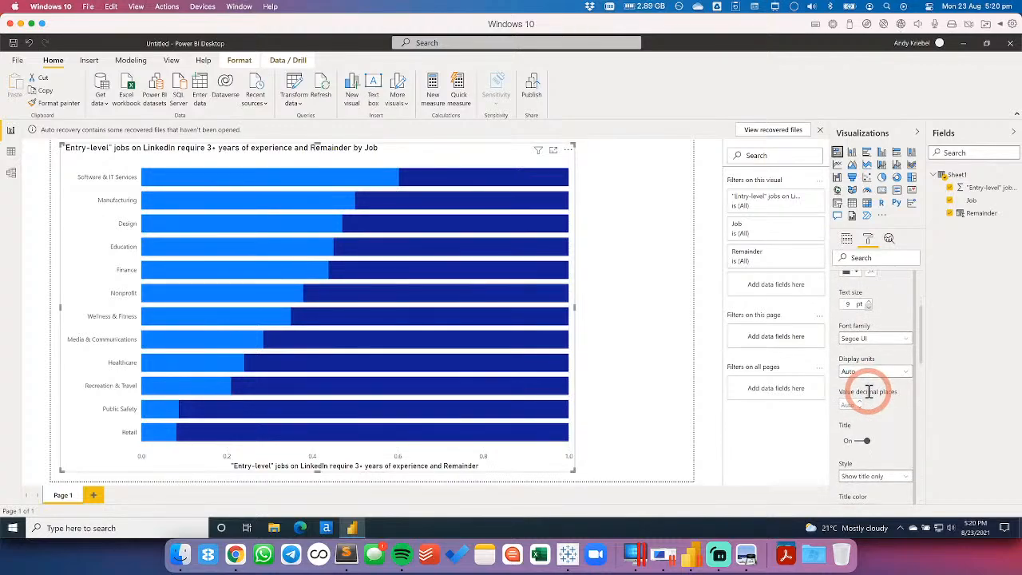
{"action": "scroll", "coordinate": [869, 391], "scroll_direction": "down", "scroll_amount": 1}
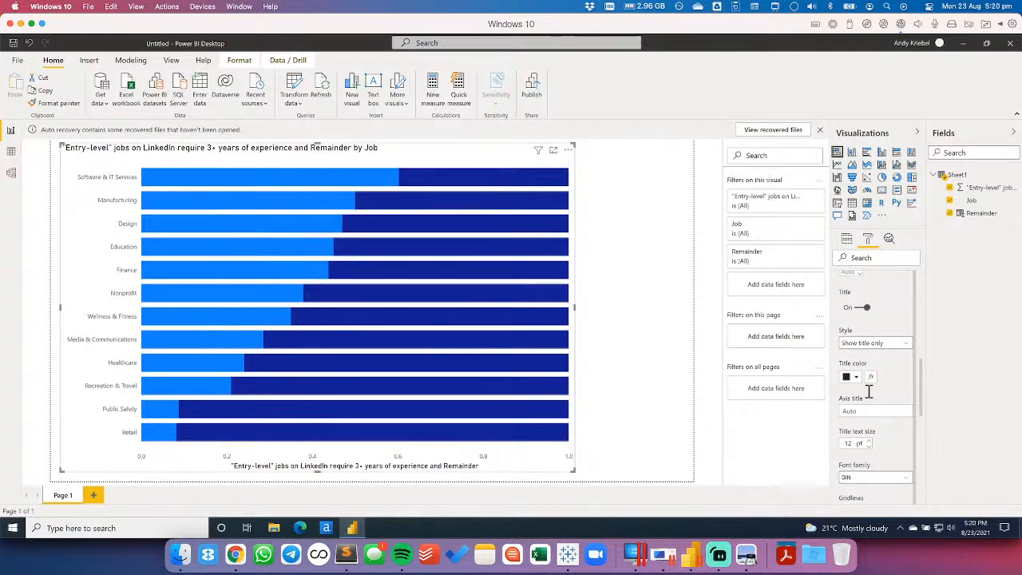
{"action": "left_click", "coordinate": [863, 319]}
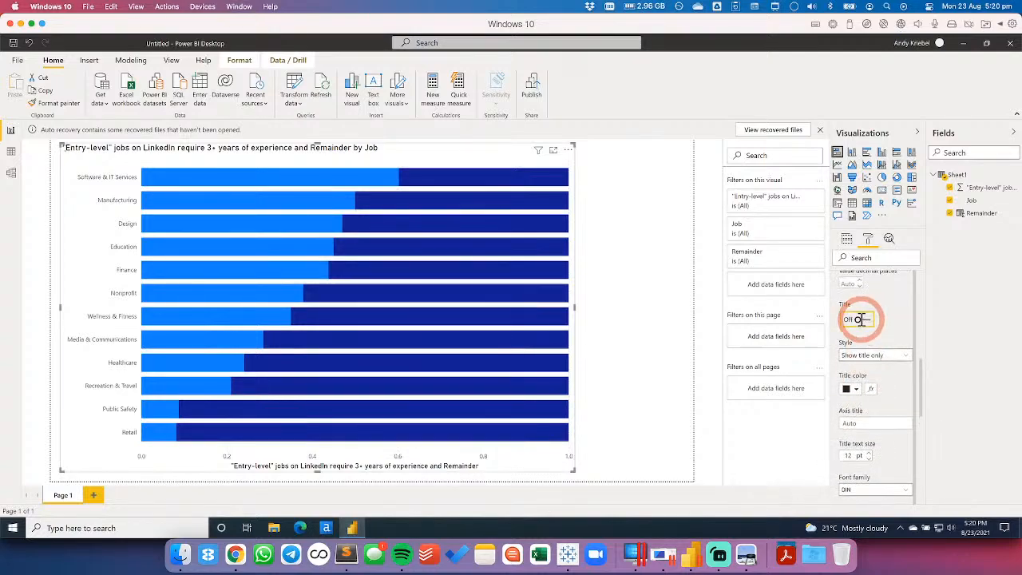
{"action": "scroll", "coordinate": [886, 331], "scroll_direction": "up", "scroll_amount": 8}
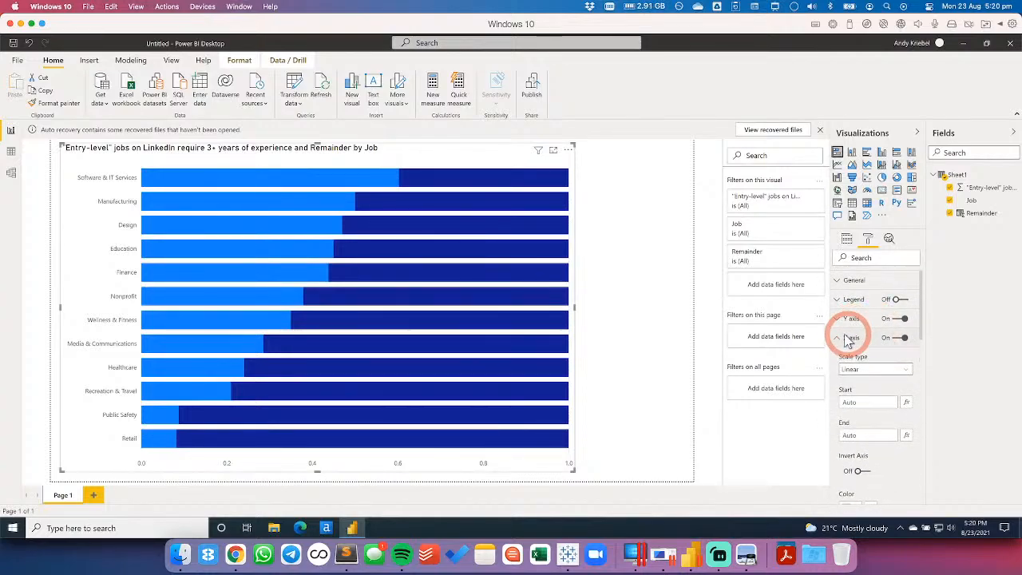
{"action": "left_click", "coordinate": [843, 338]}
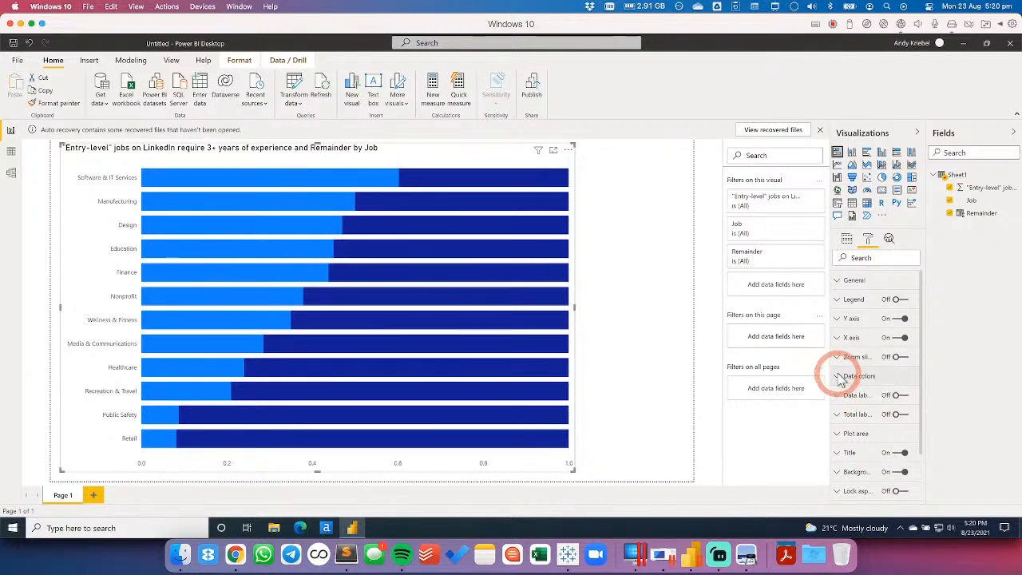
Color the "Entry-level" jobs bars orange and the Remainder bars light gray
{"action": "left_click", "coordinate": [839, 374]}
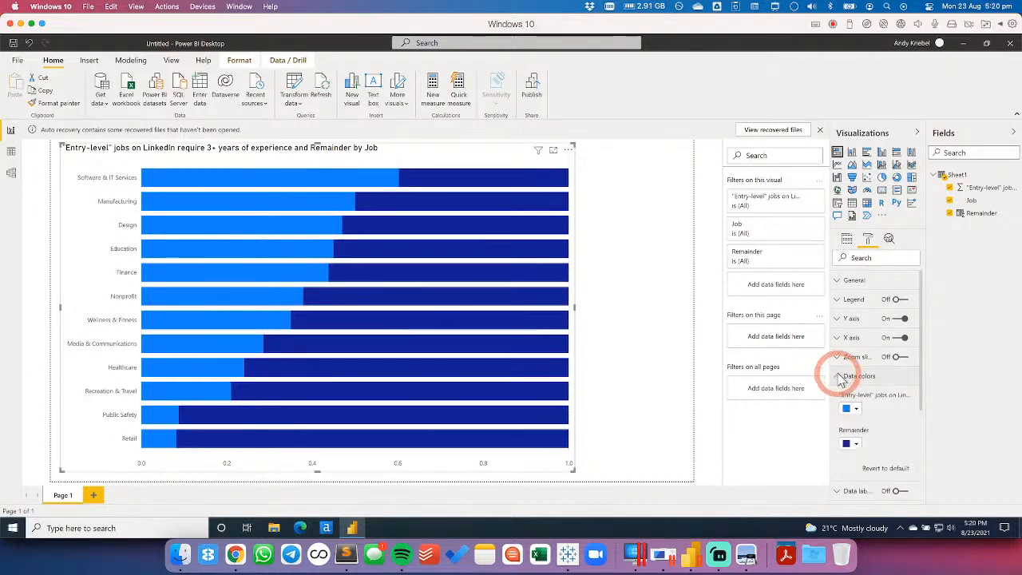
{"action": "left_click", "coordinate": [856, 409]}
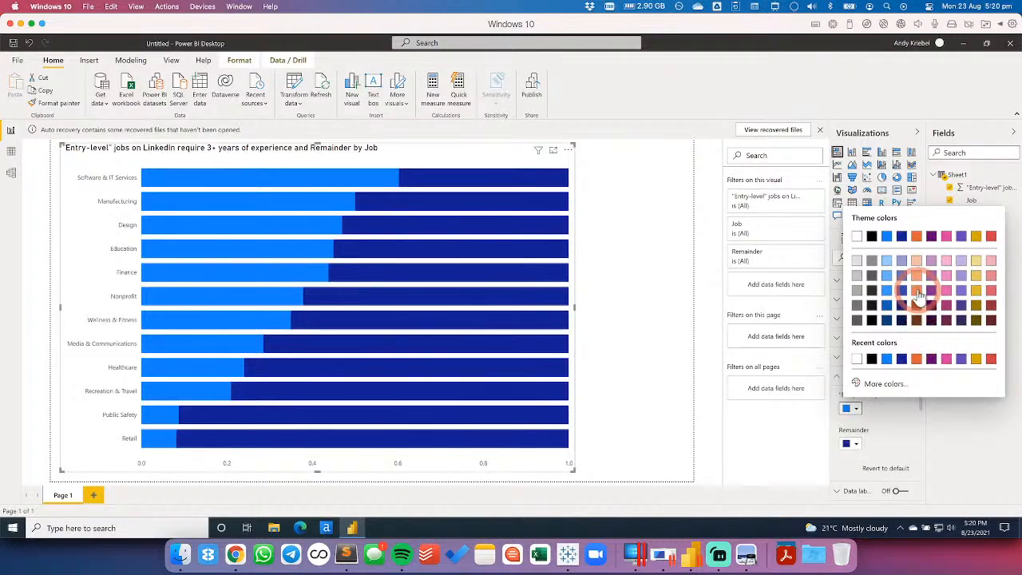
{"action": "left_click", "coordinate": [894, 428]}
{"action": "left_click", "coordinate": [855, 444]}
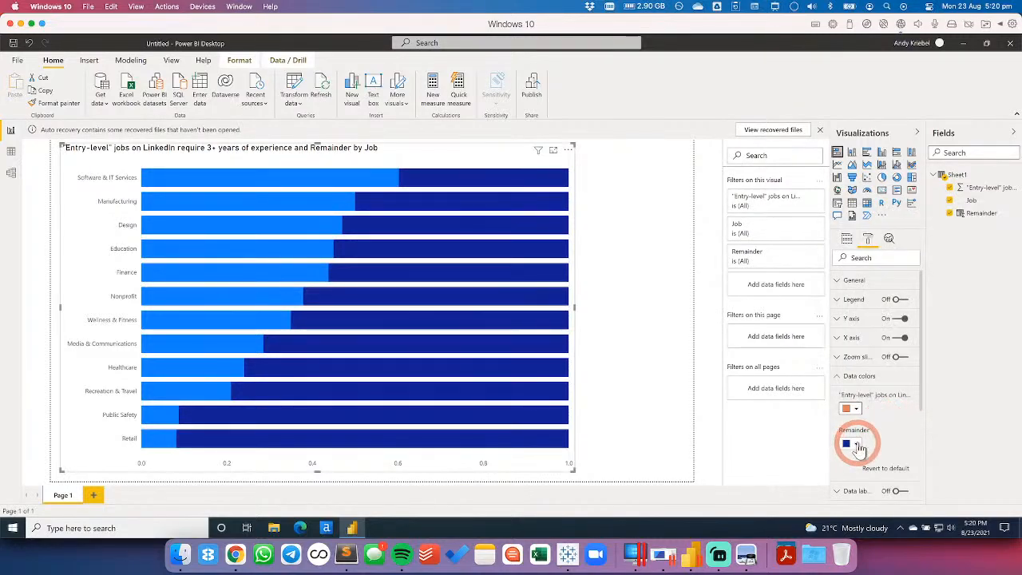
{"action": "left_click", "coordinate": [857, 444]}
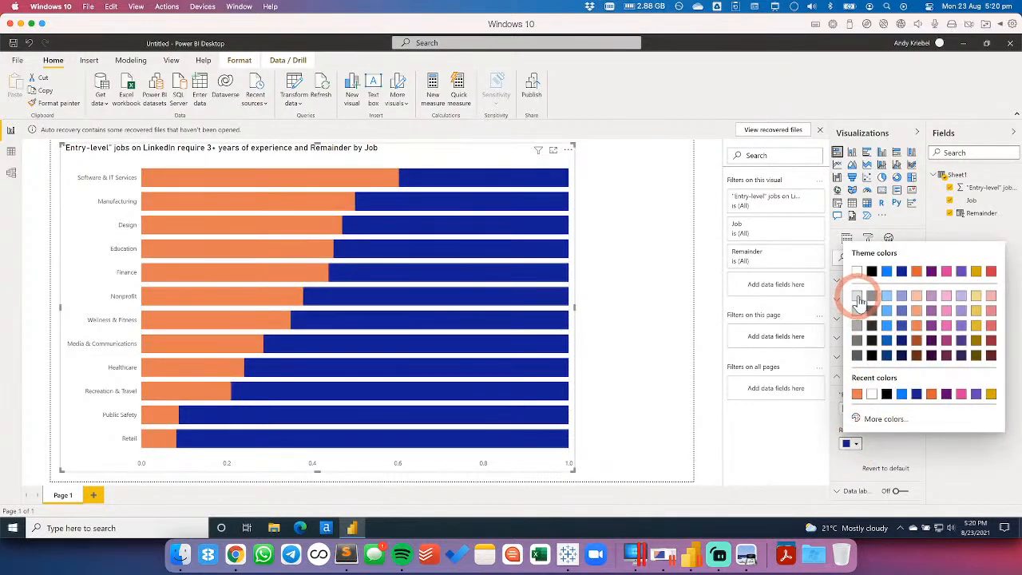
{"action": "left_click", "coordinate": [857, 310]}
{"action": "left_click", "coordinate": [884, 420]}
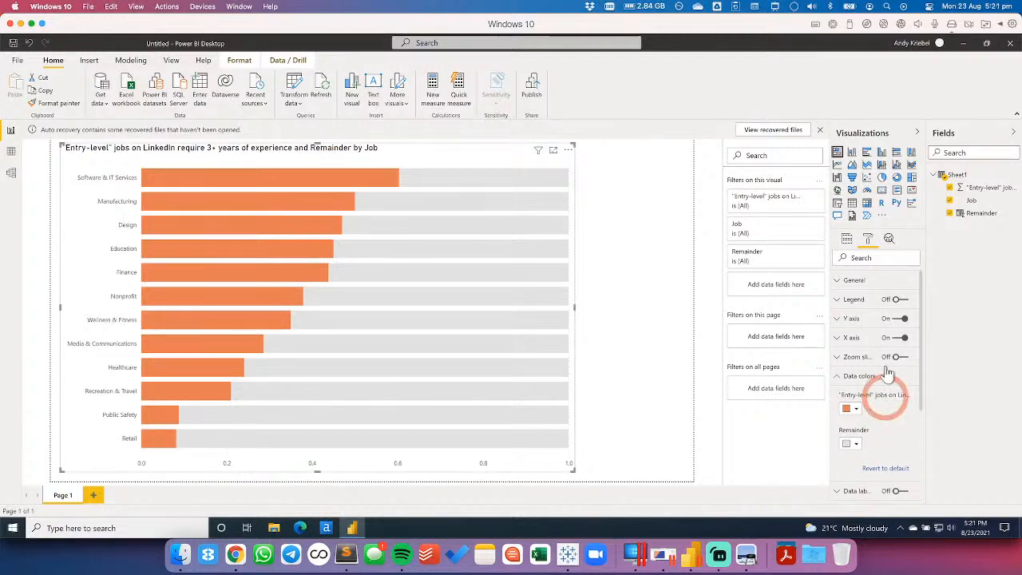
Turn off the chart's X axis entirely and deselect the chart
{"action": "left_click", "coordinate": [847, 238]}
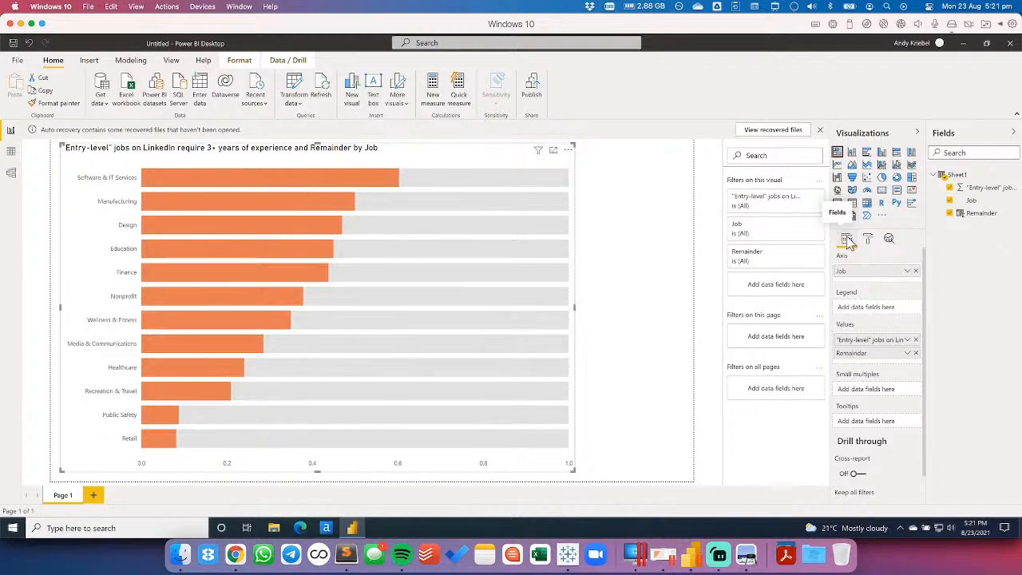
{"action": "left_click", "coordinate": [422, 475]}
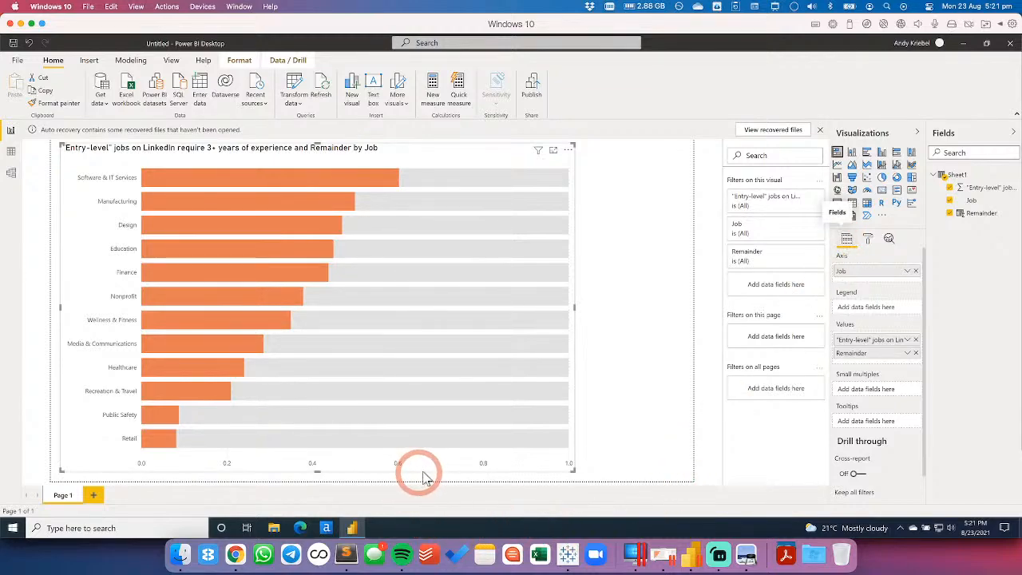
{"action": "left_click", "coordinate": [872, 239]}
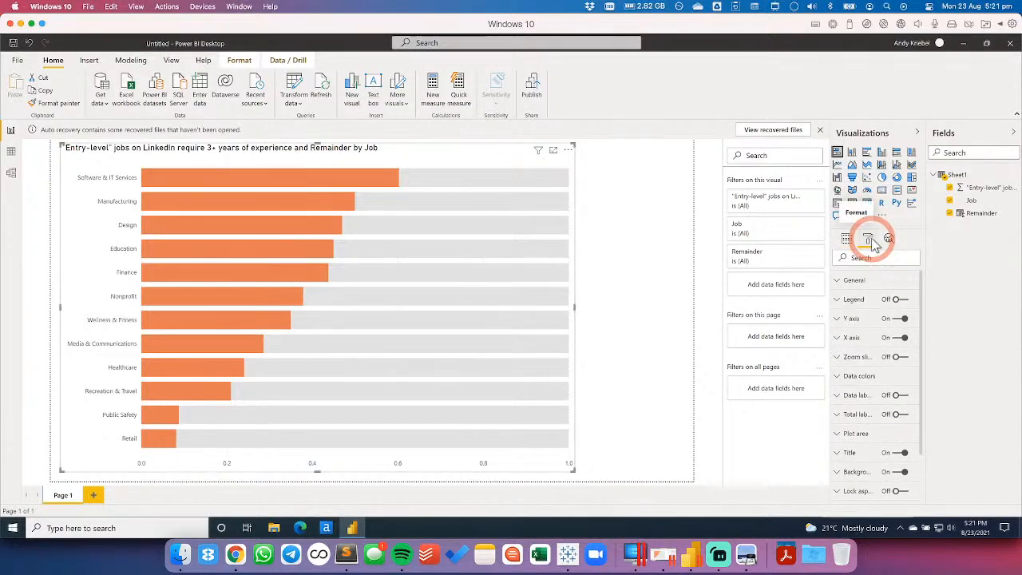
{"action": "left_click", "coordinate": [897, 325]}
{"action": "left_click", "coordinate": [897, 340]}
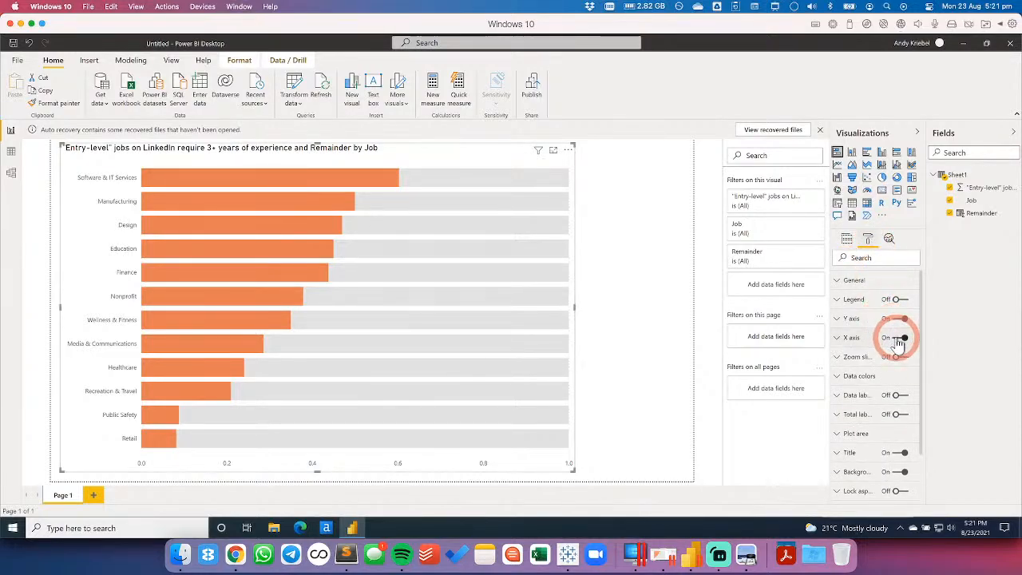
{"action": "left_click", "coordinate": [898, 339]}
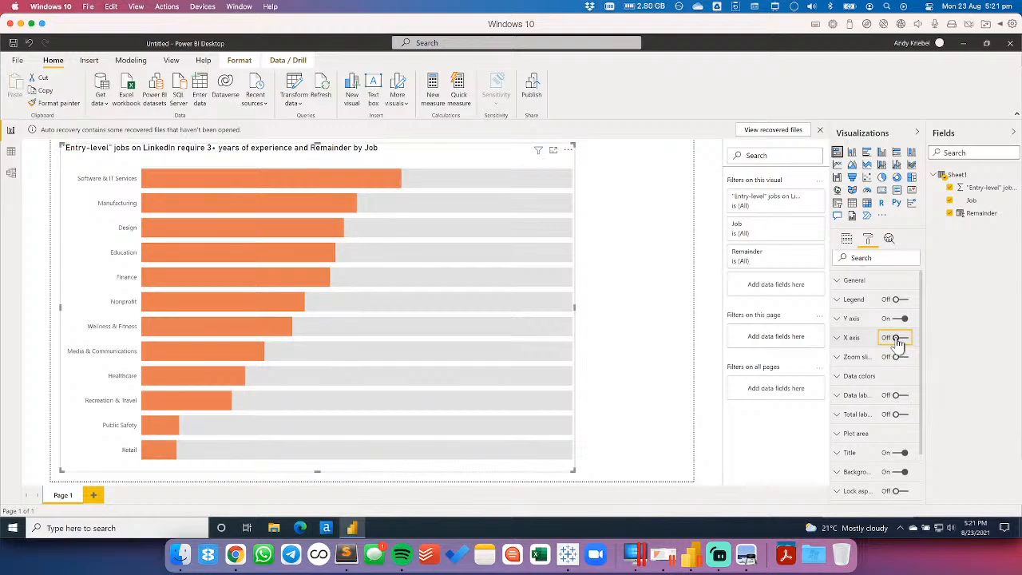
{"action": "key", "text": "super"}
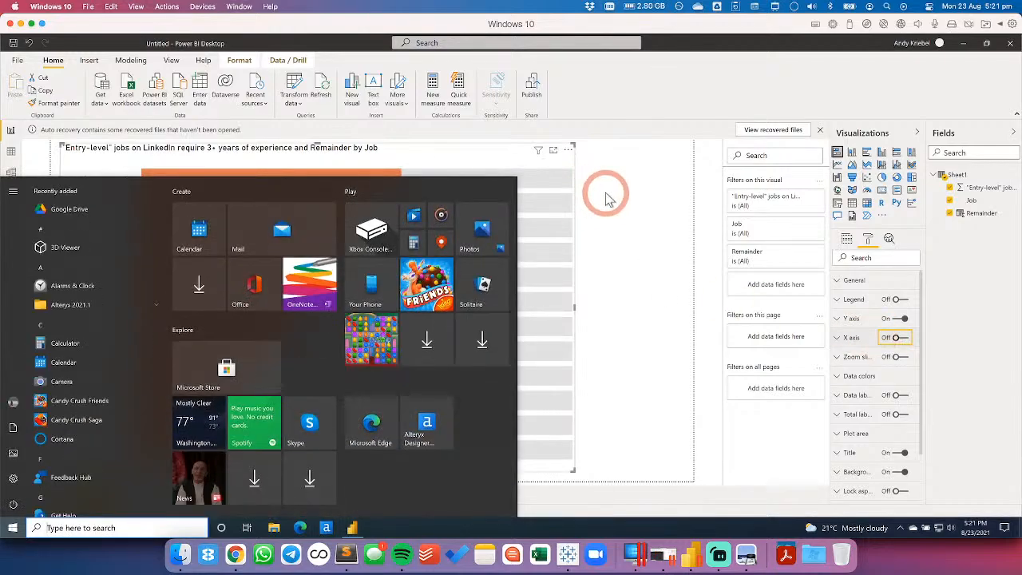
{"action": "key", "text": "super"}
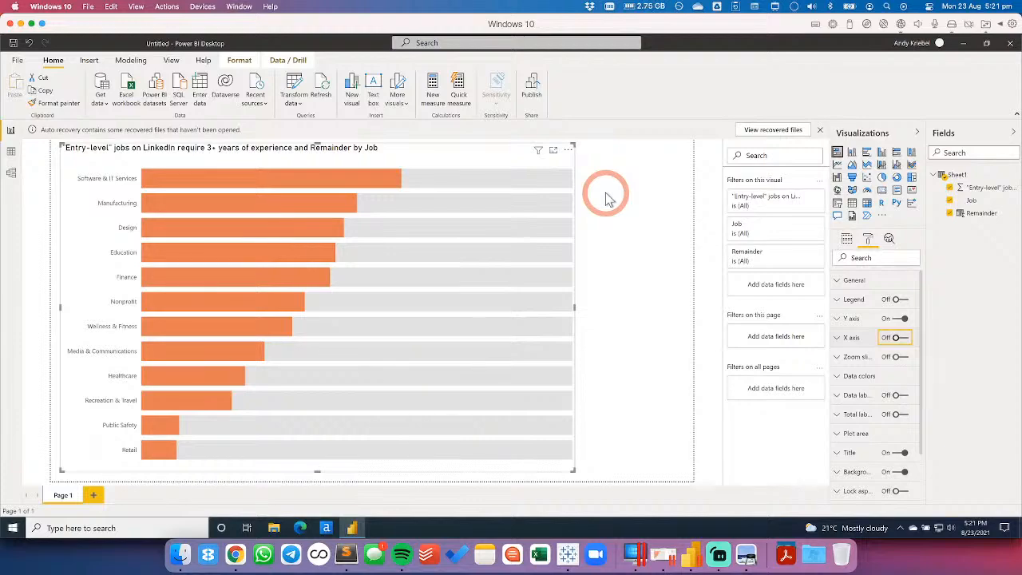
{"action": "left_click", "coordinate": [605, 196]}
{"action": "left_click", "coordinate": [682, 240]}
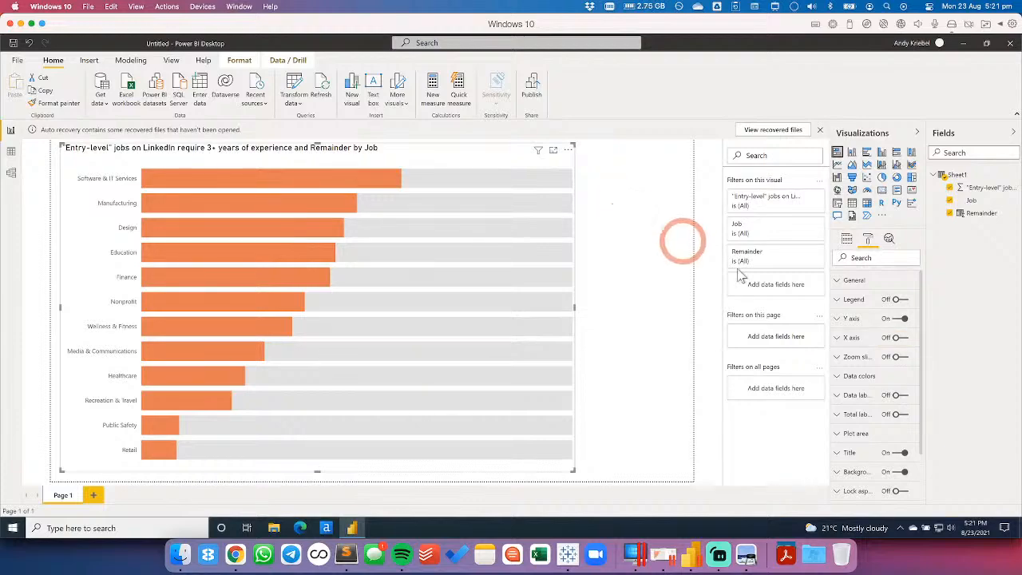
{"action": "left_click", "coordinate": [895, 325]}
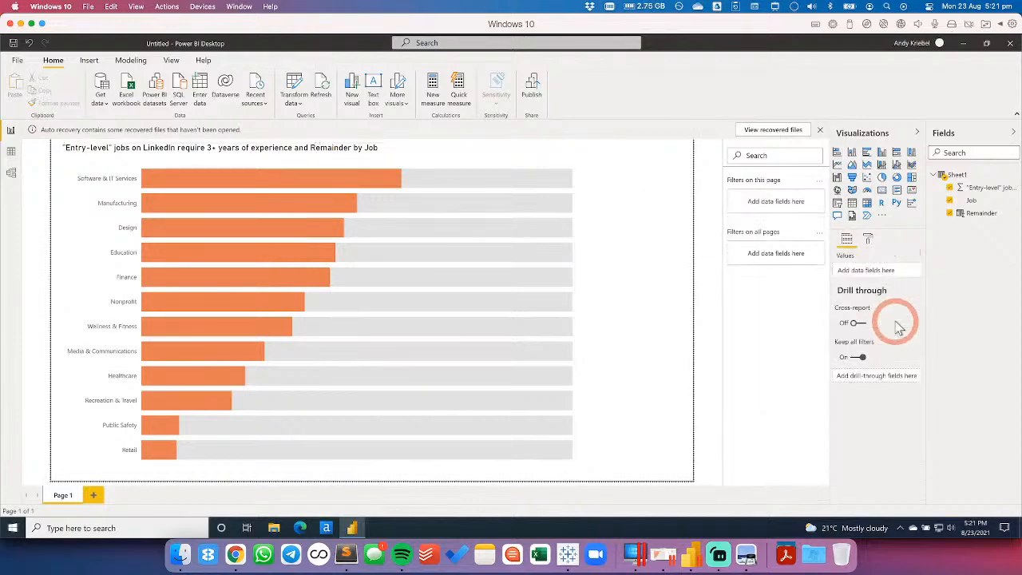
{"action": "left_click", "coordinate": [895, 306]}
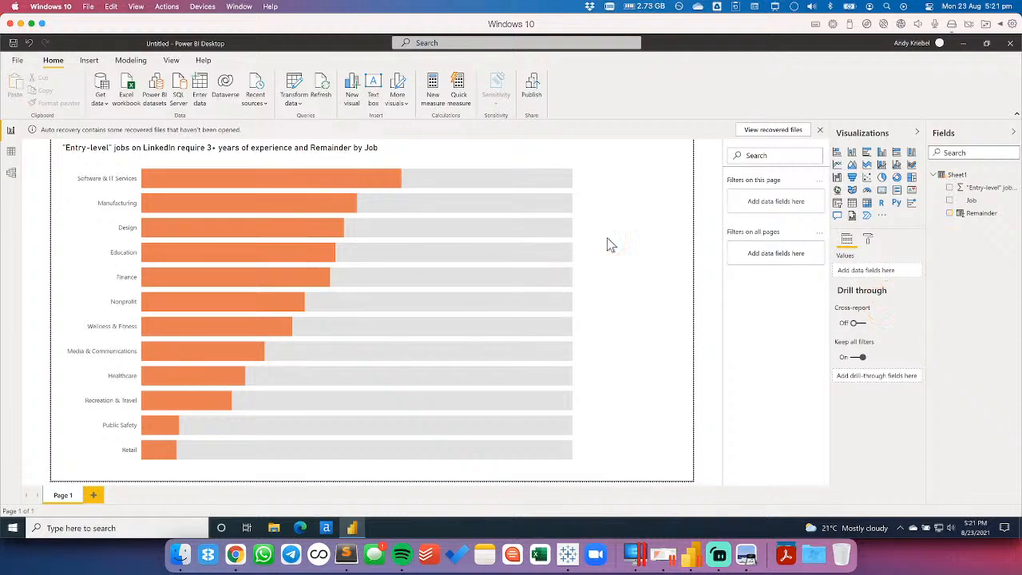
{"action": "left_click", "coordinate": [710, 246]}
{"action": "left_click", "coordinate": [884, 251]}
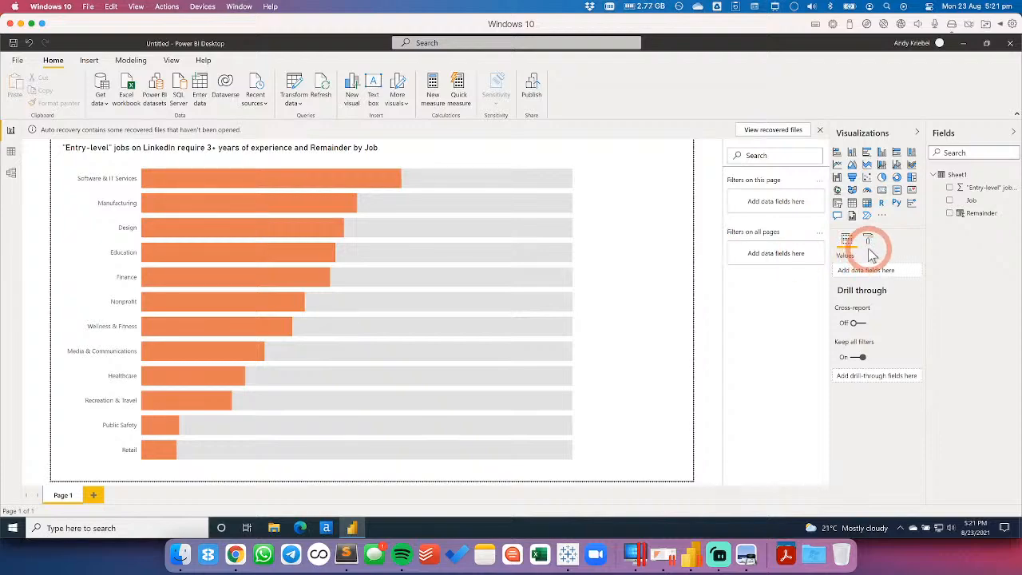
{"action": "left_click", "coordinate": [652, 228]}
{"action": "left_click", "coordinate": [625, 190]}
{"action": "left_click", "coordinate": [240, 155]}
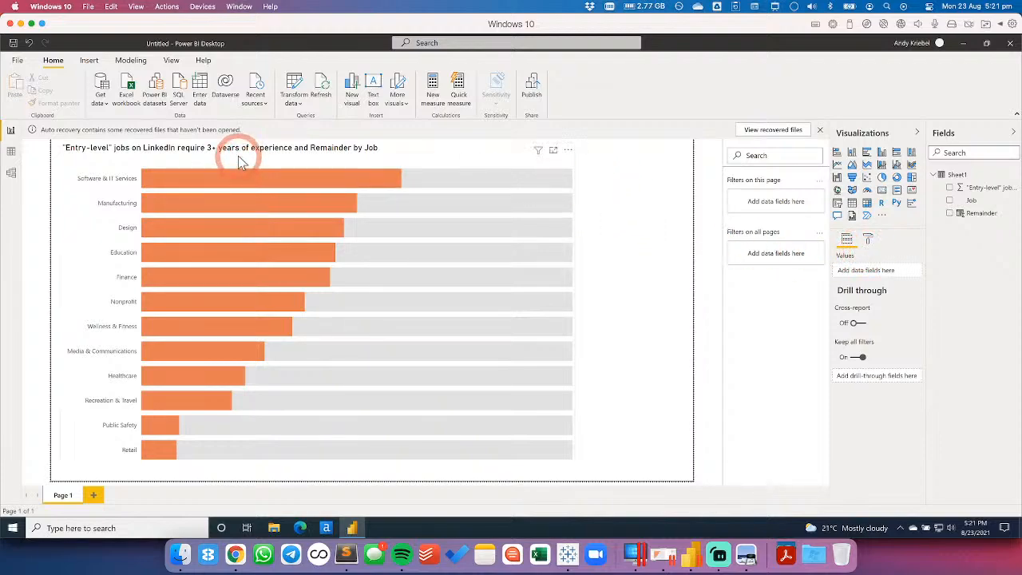
{"action": "left_click", "coordinate": [912, 269]}
{"action": "left_click", "coordinate": [846, 246]}
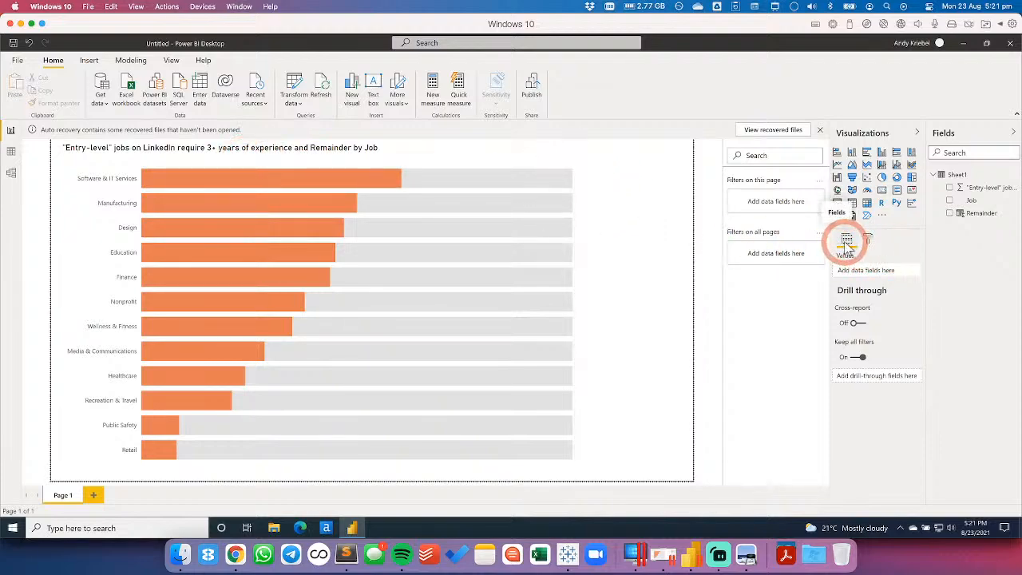
Select the stacked bar chart, and switch to Tableau to compare the industry percentage labels on Sheet 1 (2) and Sheet 1
{"action": "left_click", "coordinate": [414, 165]}
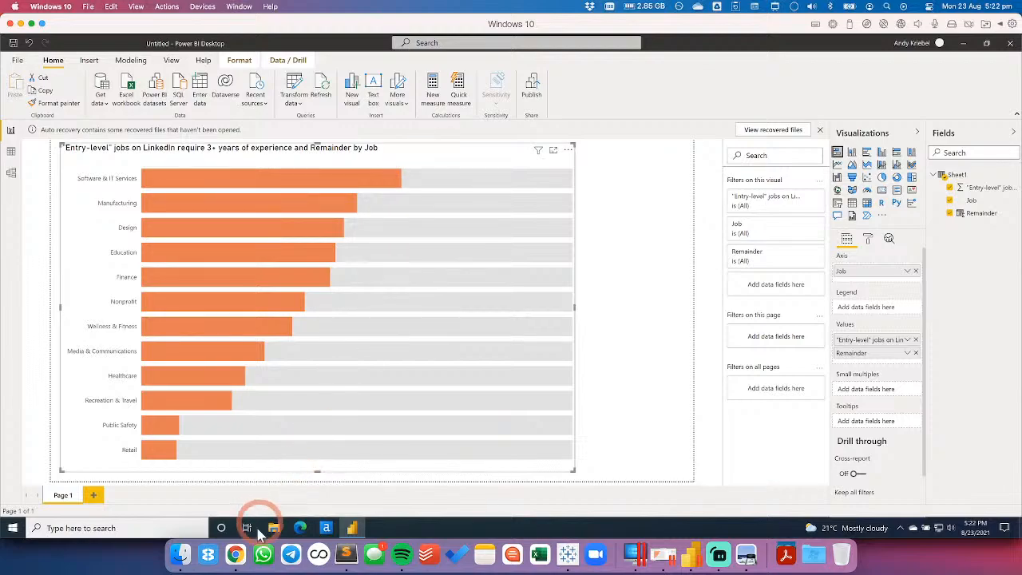
{"action": "left_click", "coordinate": [567, 557]}
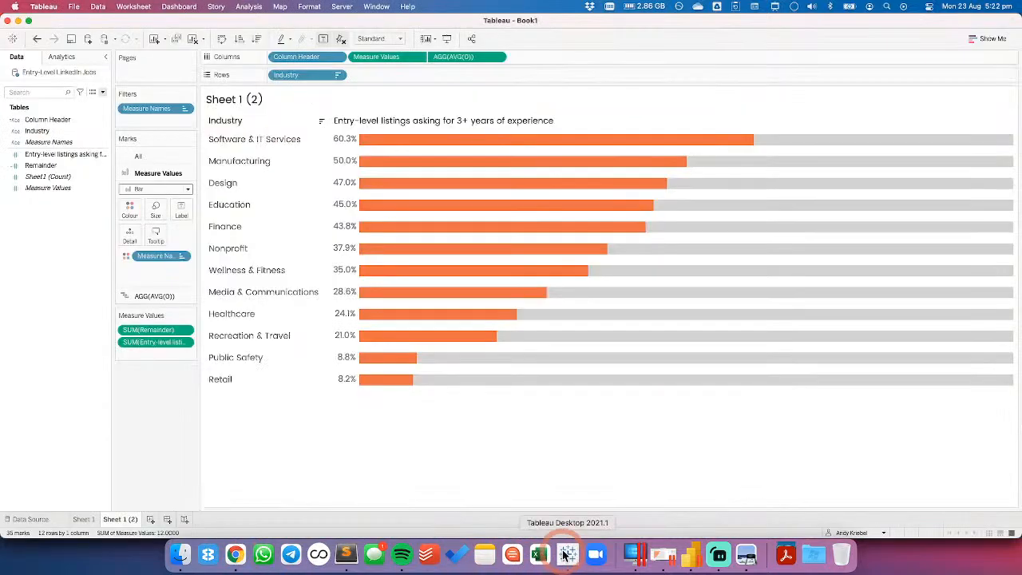
{"action": "mouse_move", "coordinate": [338, 137]}
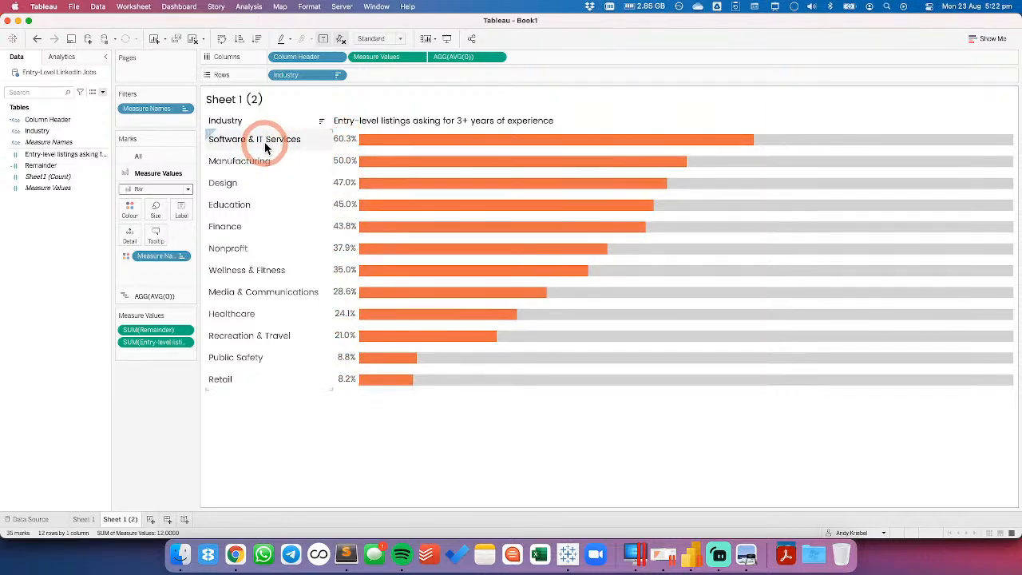
{"action": "left_click", "coordinate": [54, 165]}
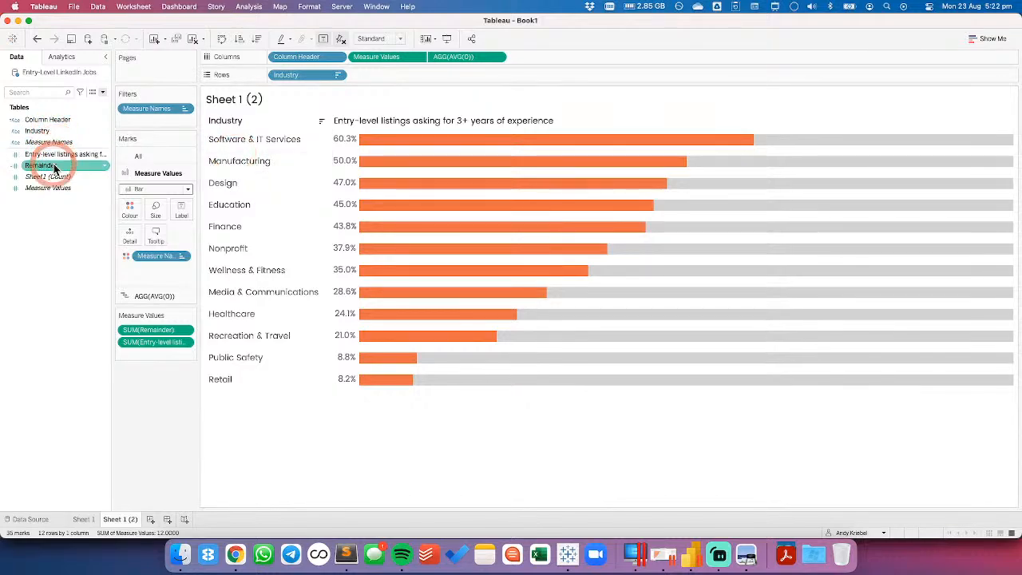
{"action": "left_click", "coordinate": [83, 520]}
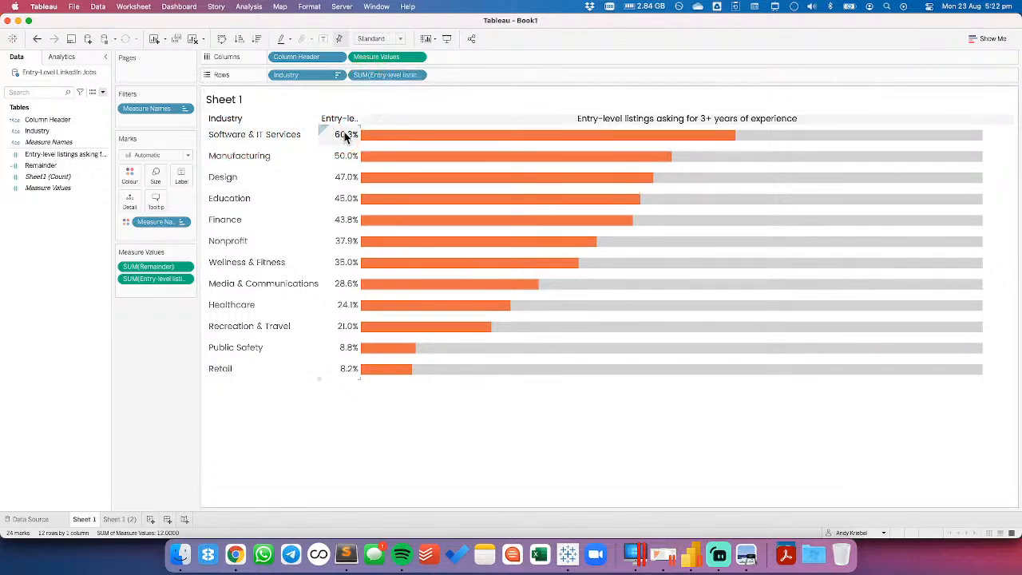
{"action": "left_click", "coordinate": [219, 423]}
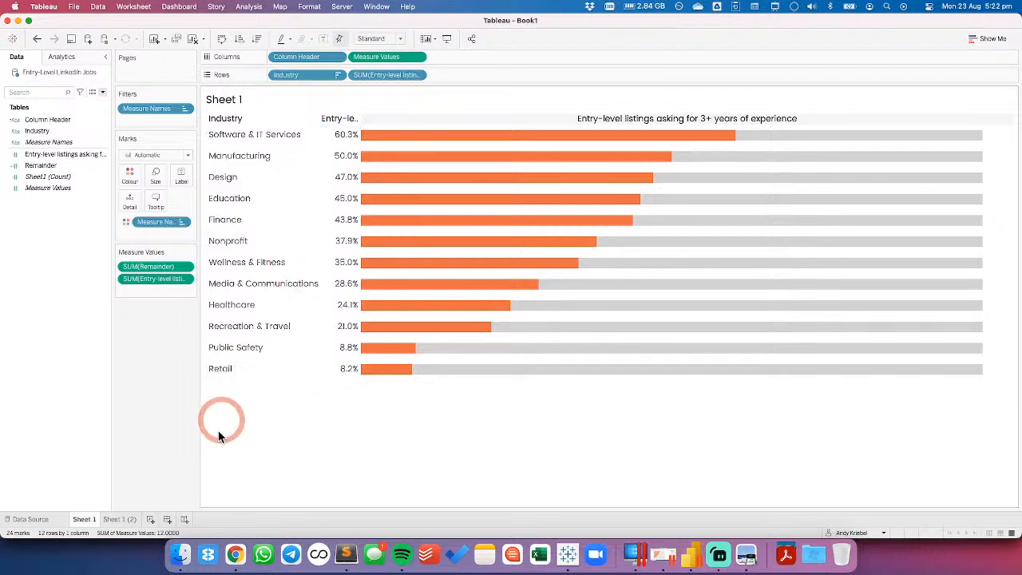
{"action": "left_click", "coordinate": [120, 519]}
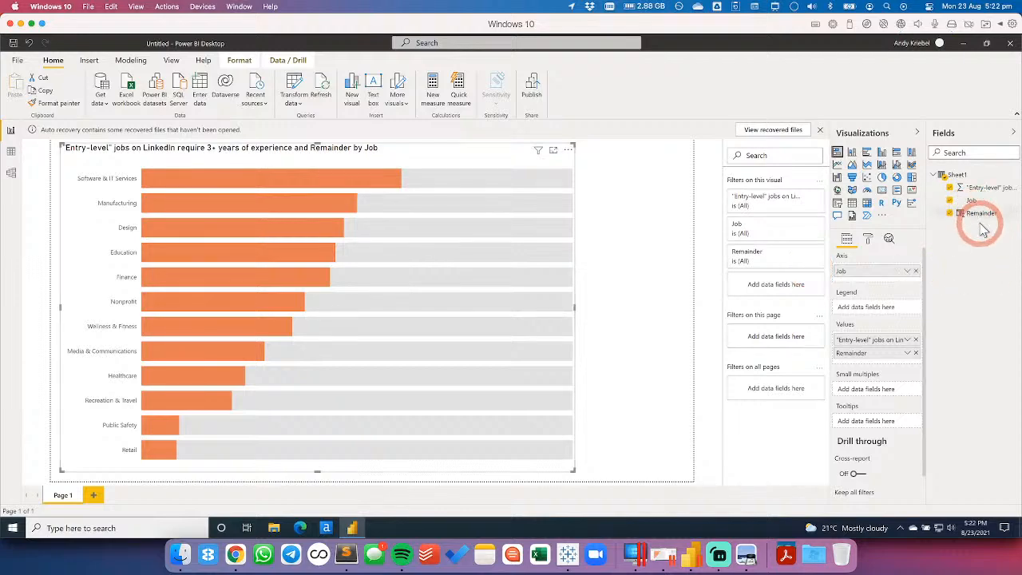
In Power BI, add the "Entry-level" jobs field below Job on the chart's axis and expand the axis down one level
{"action": "left_click_drag", "start_coordinate": [982, 214], "coordinate": [520, 158]}
{"action": "left_click", "coordinate": [518, 155]}
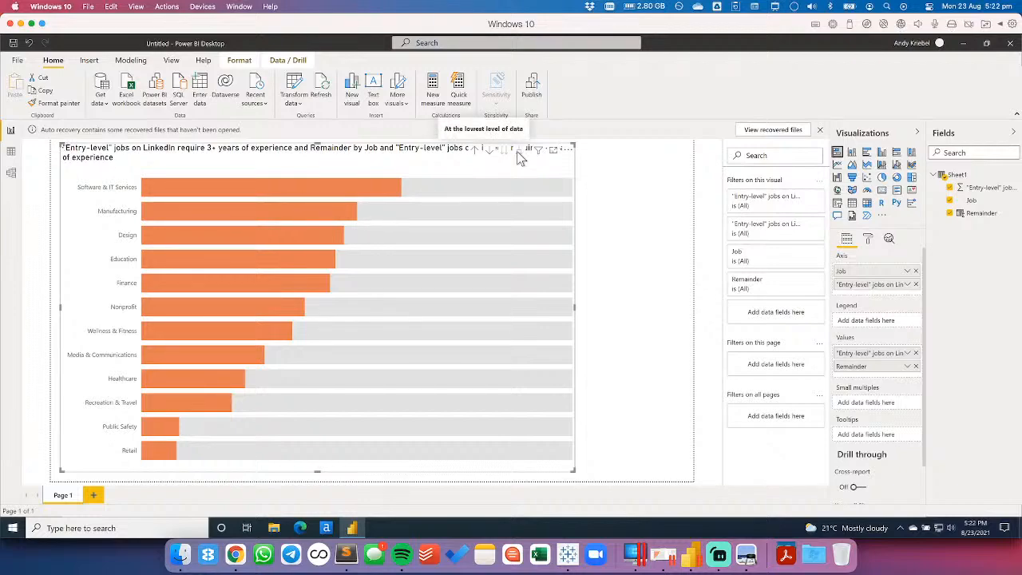
{"action": "left_click", "coordinate": [517, 151]}
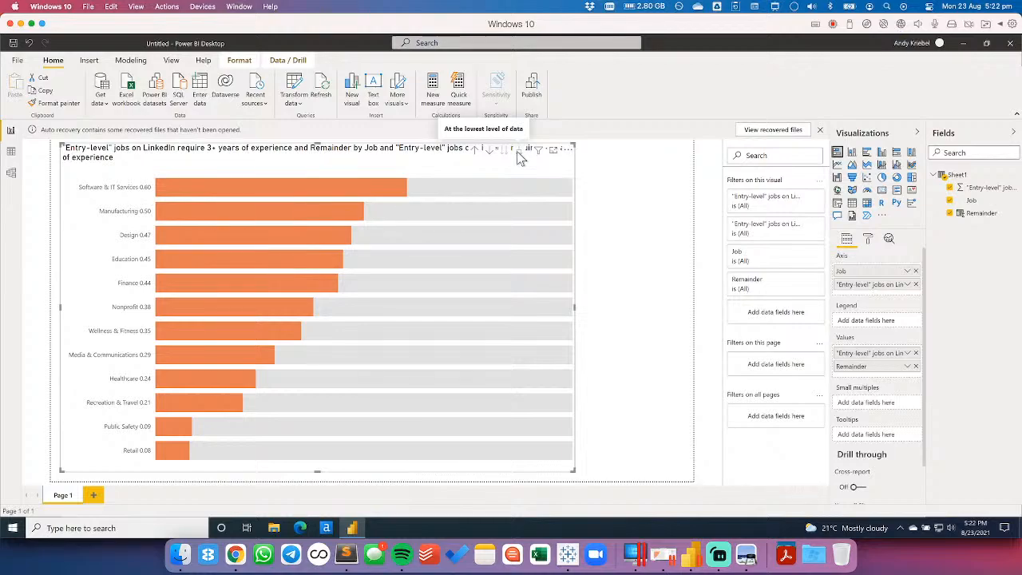
{"action": "left_click", "coordinate": [1007, 251]}
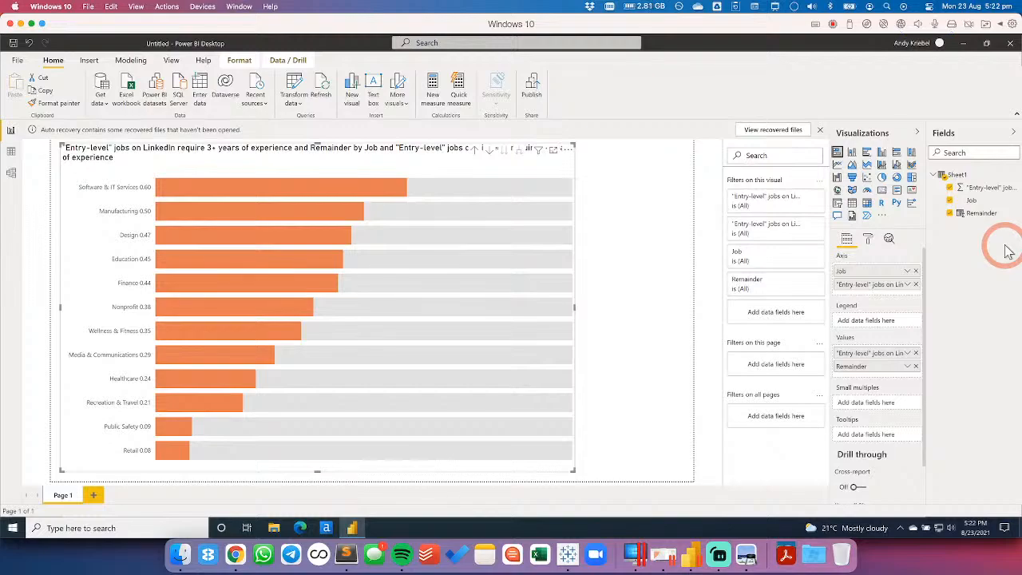
{"action": "left_click", "coordinate": [144, 186]}
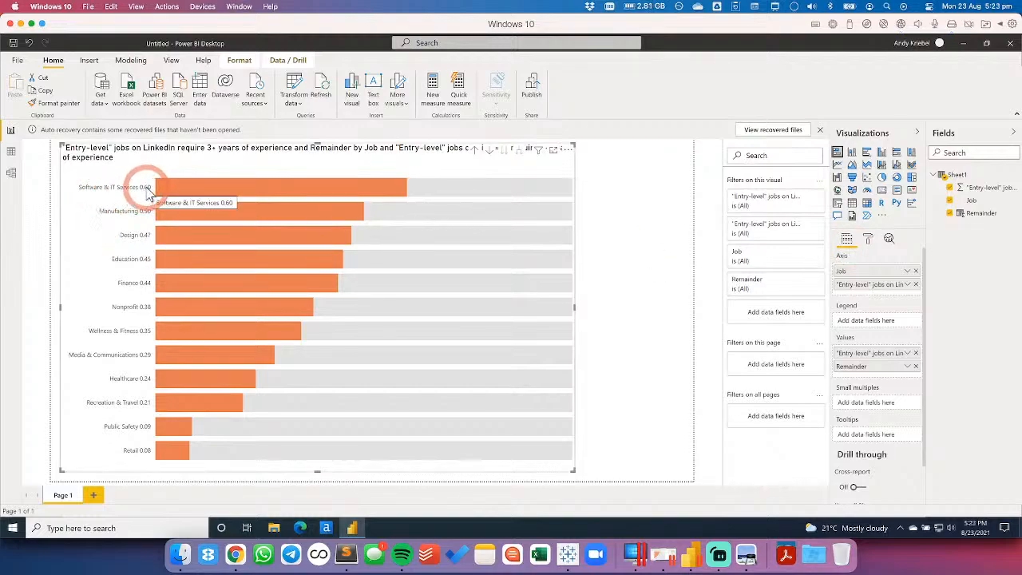
Format the "Entry-level" jobs field as a percentage with 1 decimal place
{"action": "left_click", "coordinate": [980, 193]}
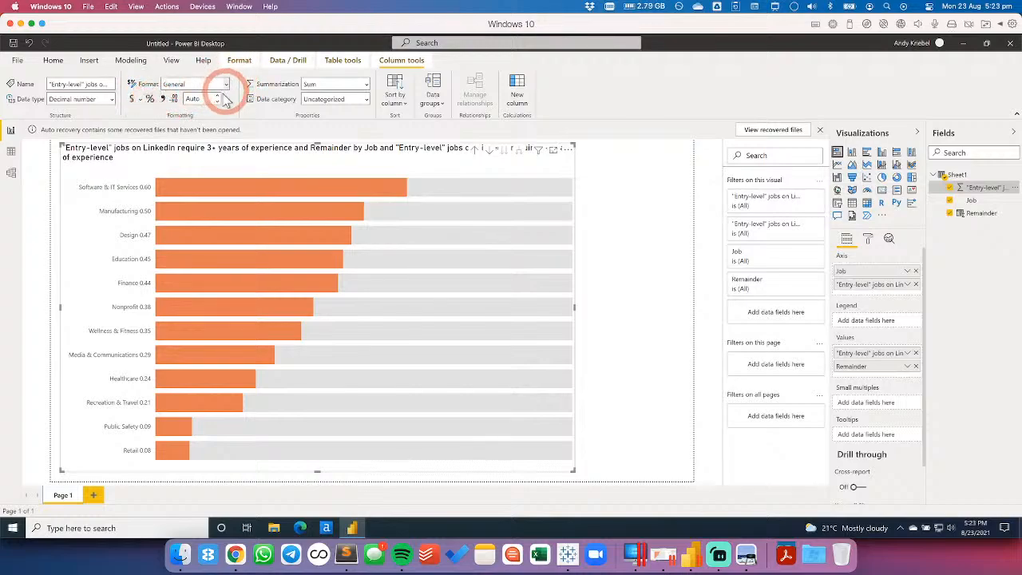
{"action": "left_click", "coordinate": [151, 101]}
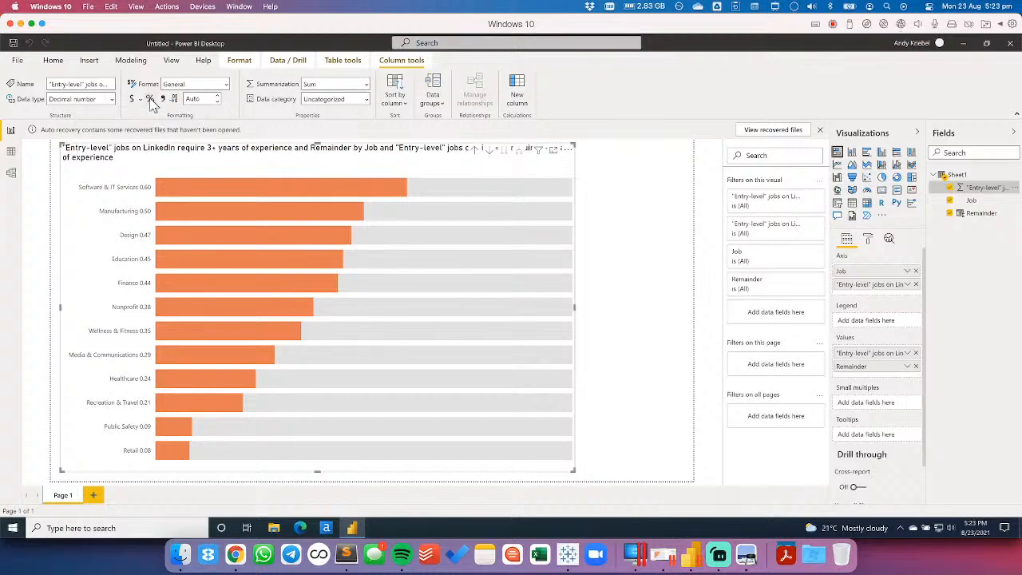
{"action": "left_click", "coordinate": [217, 96]}
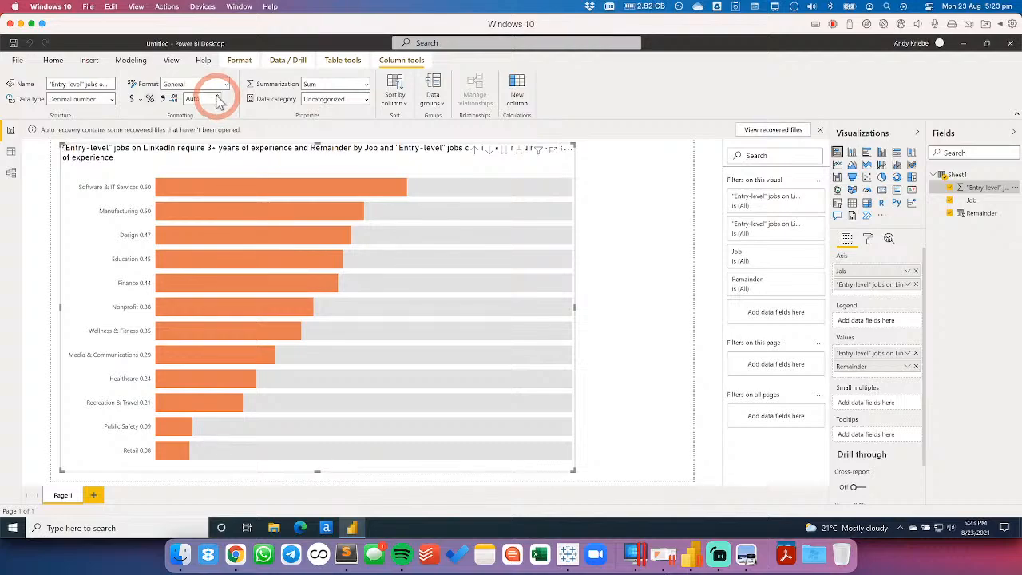
{"action": "left_click", "coordinate": [218, 100]}
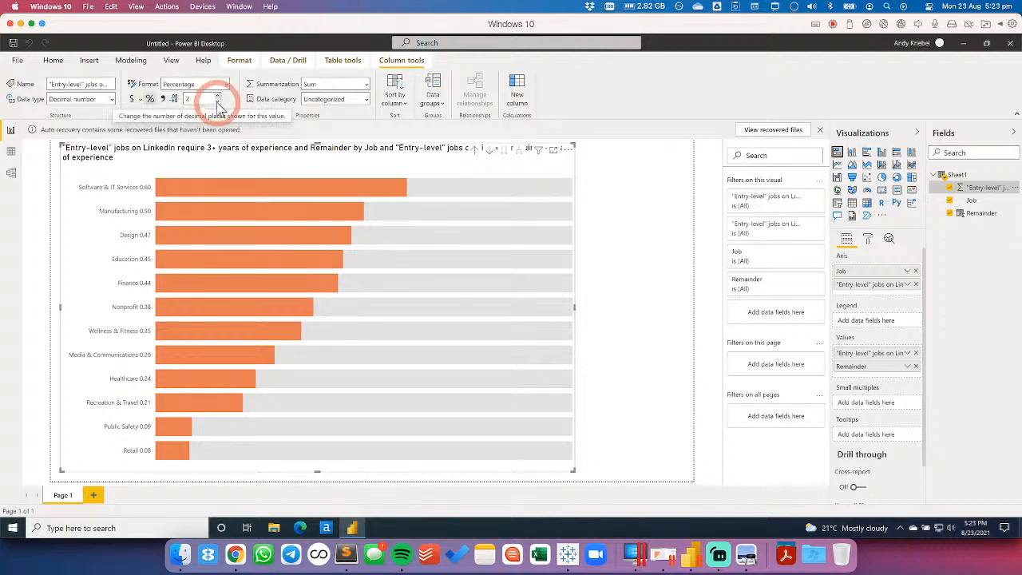
{"action": "left_click", "coordinate": [217, 103]}
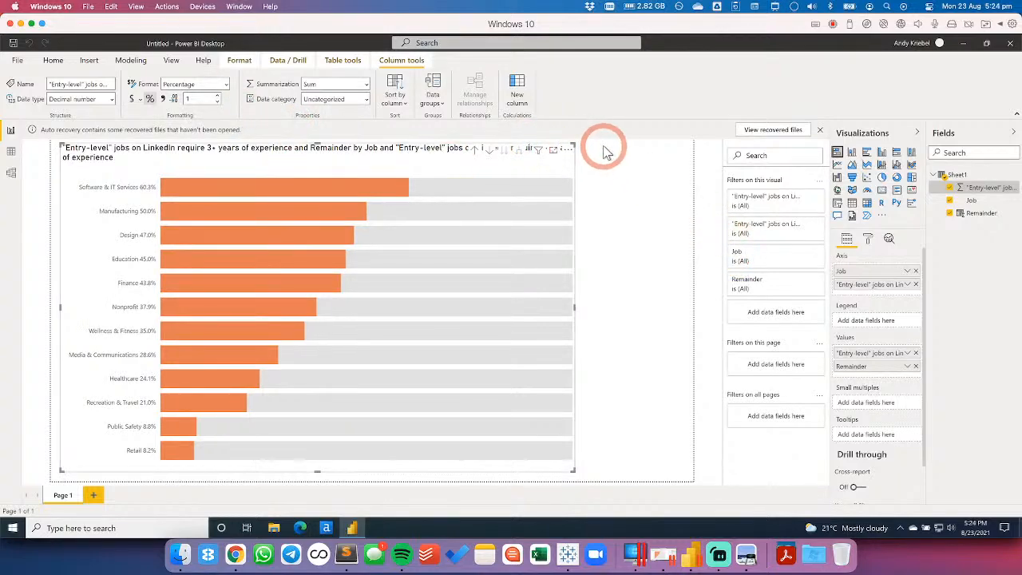
Create a calculated column named Spaces whose formula is a quoted string of blank spaces
{"action": "left_click", "coordinate": [517, 82]}
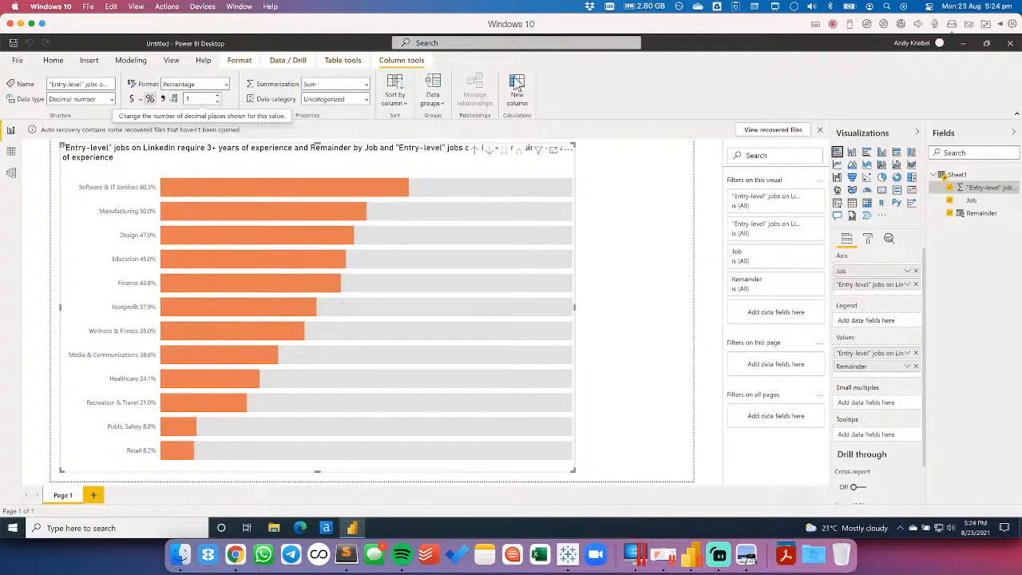
{"action": "left_click", "coordinate": [517, 84]}
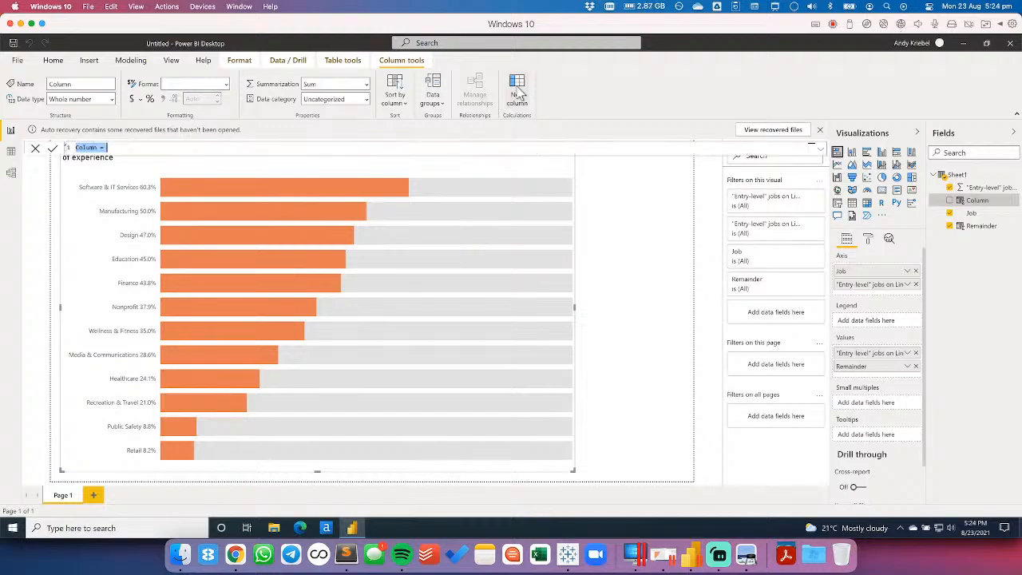
{"action": "type", "text": "Spaces=space"}
{"action": "key", "text": "BackSpace"}
{"action": "key", "text": "BackSpace"}
{"action": "key", "text": "BackSpace"}
{"action": "key", "text": "BackSpace"}
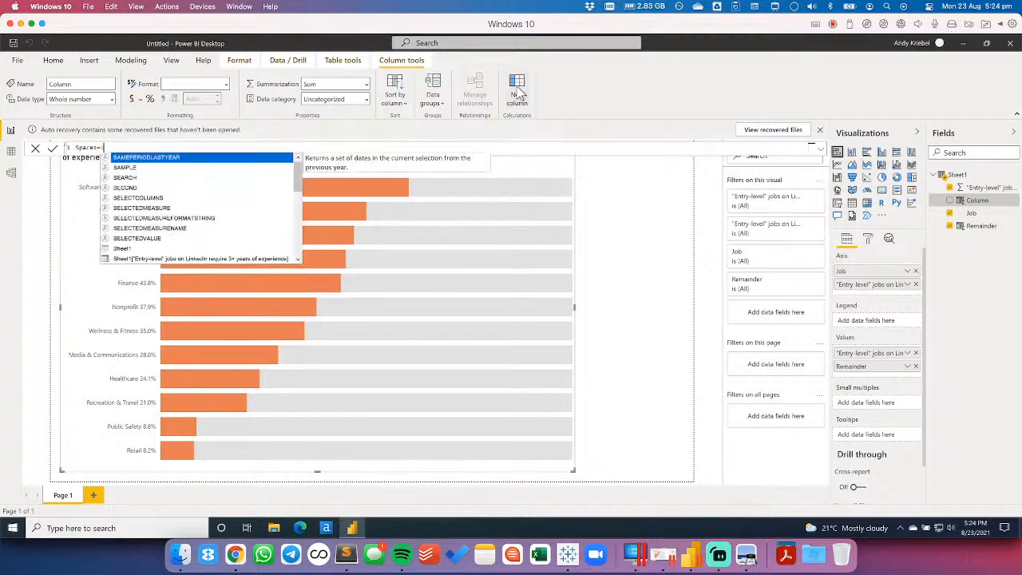
{"action": "key", "text": "BackSpace"}
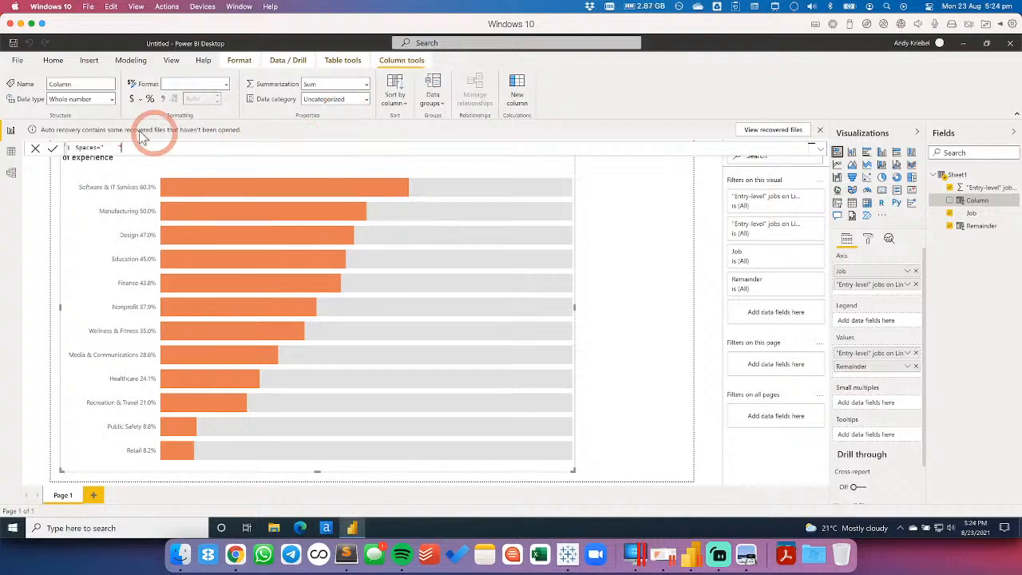
{"action": "left_click", "coordinate": [53, 150]}
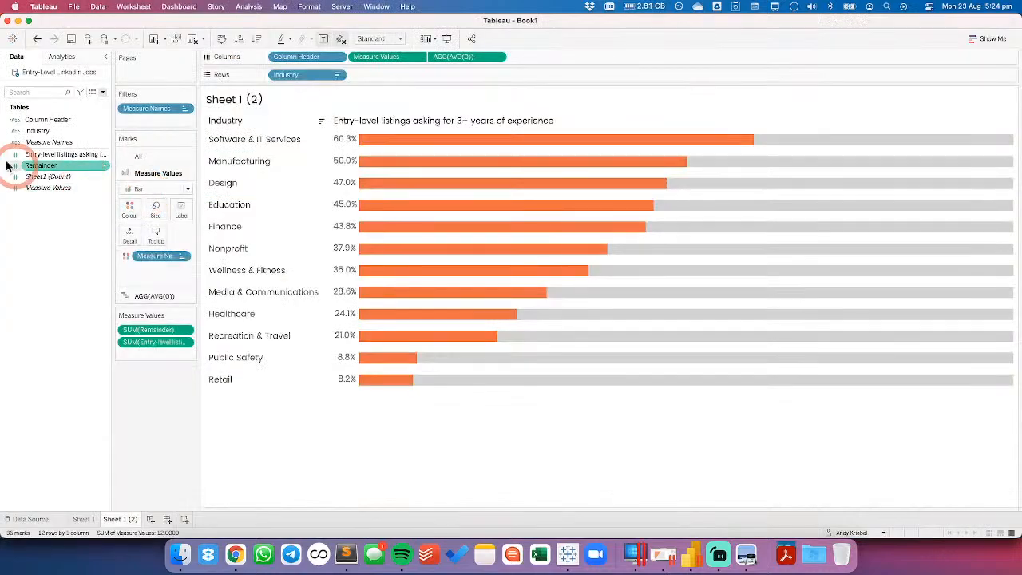
{"action": "left_click", "coordinate": [40, 130]}
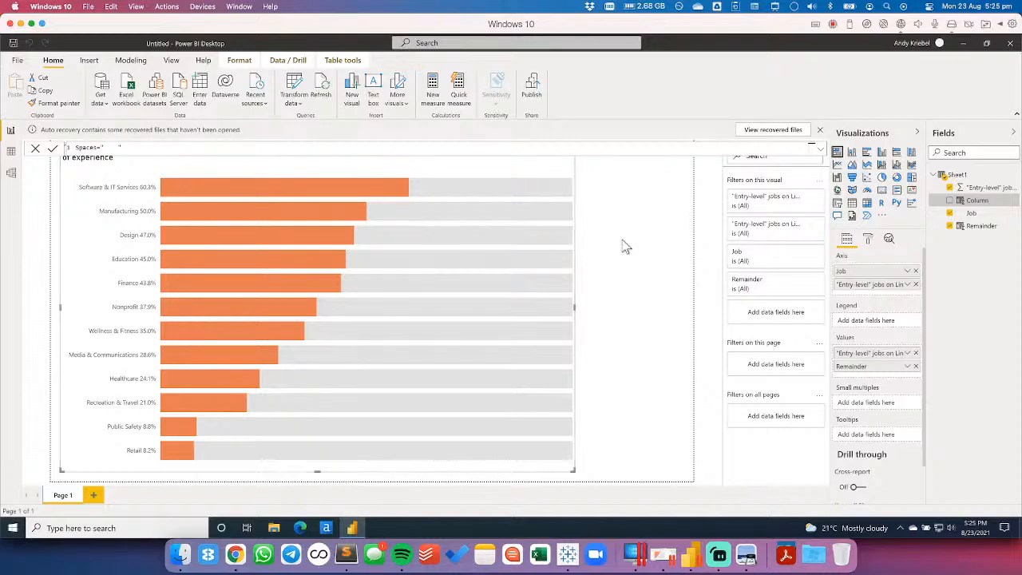
{"action": "left_click", "coordinate": [52, 151]}
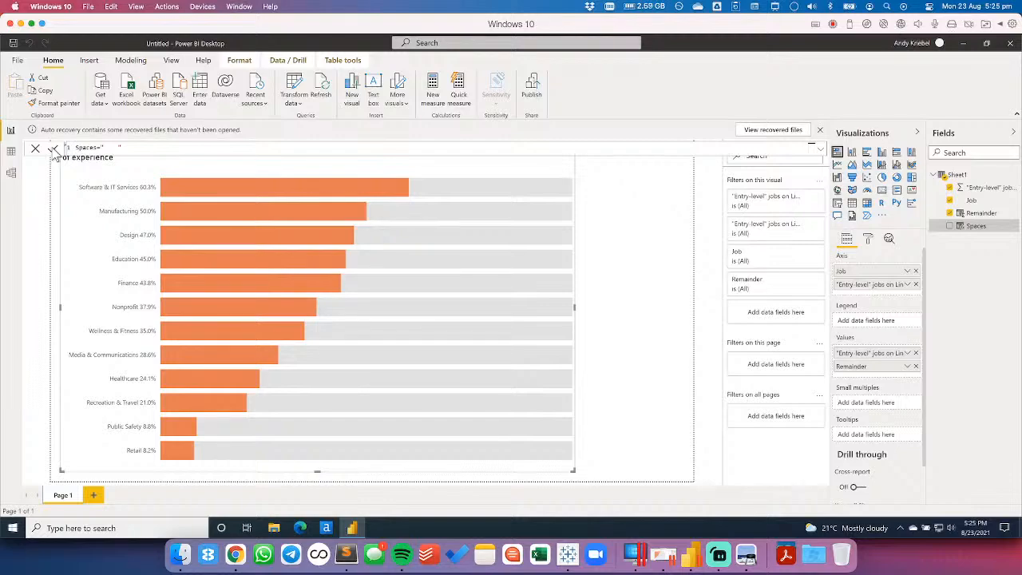
Place the Spaces field between Job and the "Entry-level" jobs field on the chart's axis
{"action": "left_click_drag", "start_coordinate": [974, 226], "coordinate": [963, 254]}
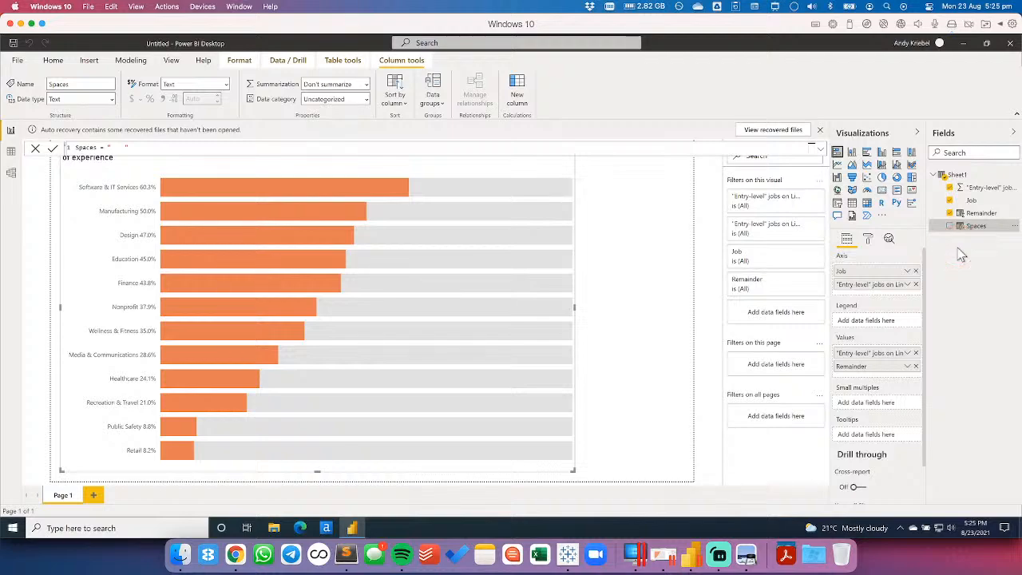
{"action": "left_click", "coordinate": [950, 226]}
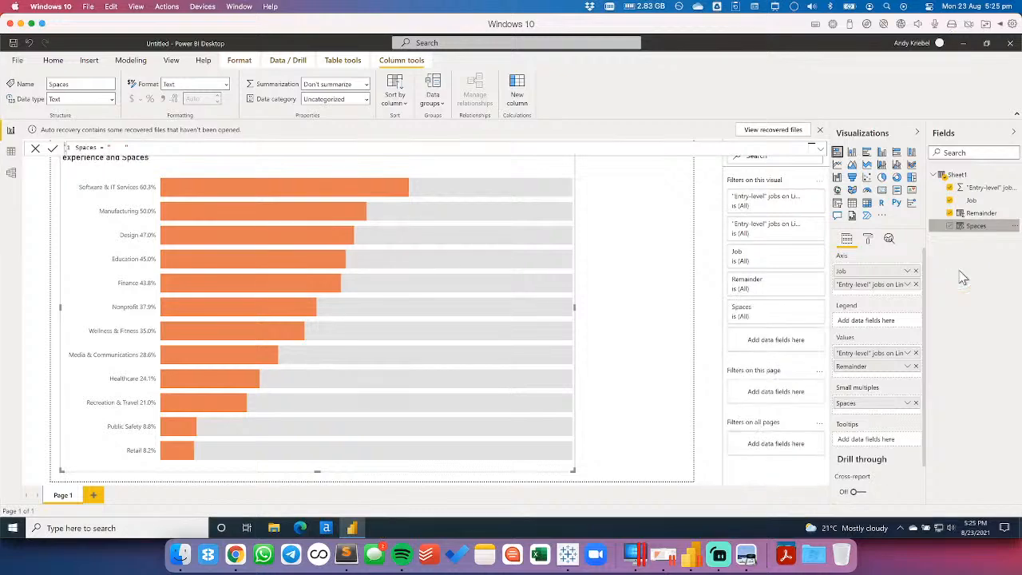
{"action": "left_click_drag", "start_coordinate": [866, 399], "coordinate": [860, 285]}
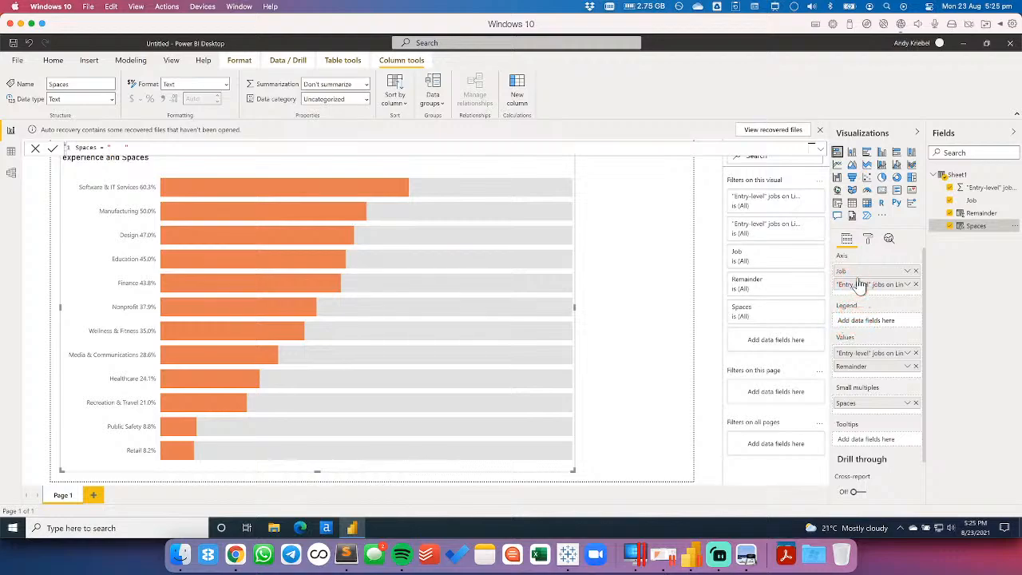
{"action": "left_click_drag", "start_coordinate": [859, 284], "coordinate": [867, 285]}
{"action": "left_click", "coordinate": [860, 407]}
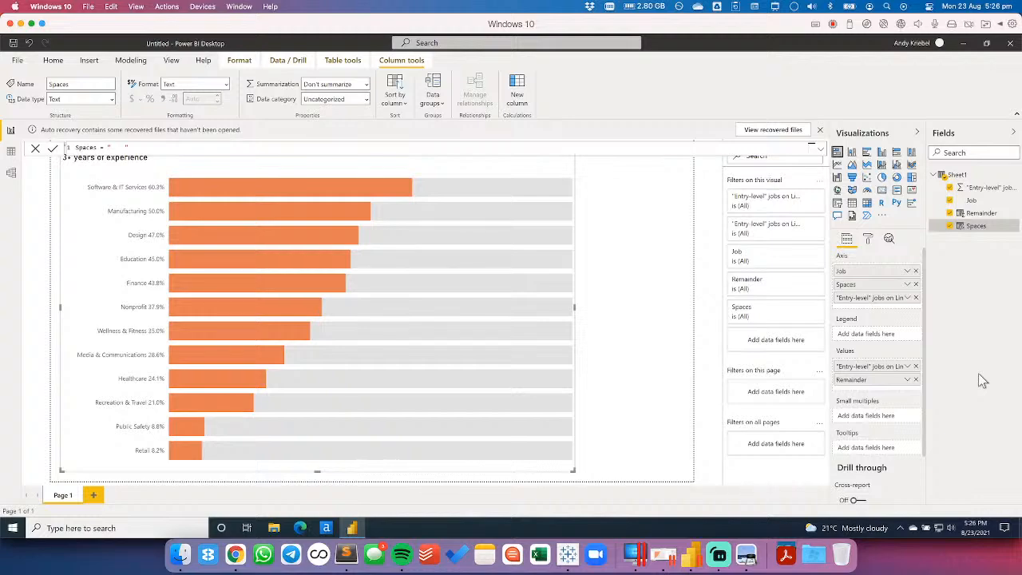
Remove the Spaces field from the chart's axis and delete the Spaces column from the model
{"action": "left_click", "coordinate": [980, 376]}
{"action": "left_click", "coordinate": [918, 299]}
{"action": "left_click", "coordinate": [916, 284]}
{"action": "left_click", "coordinate": [980, 264]}
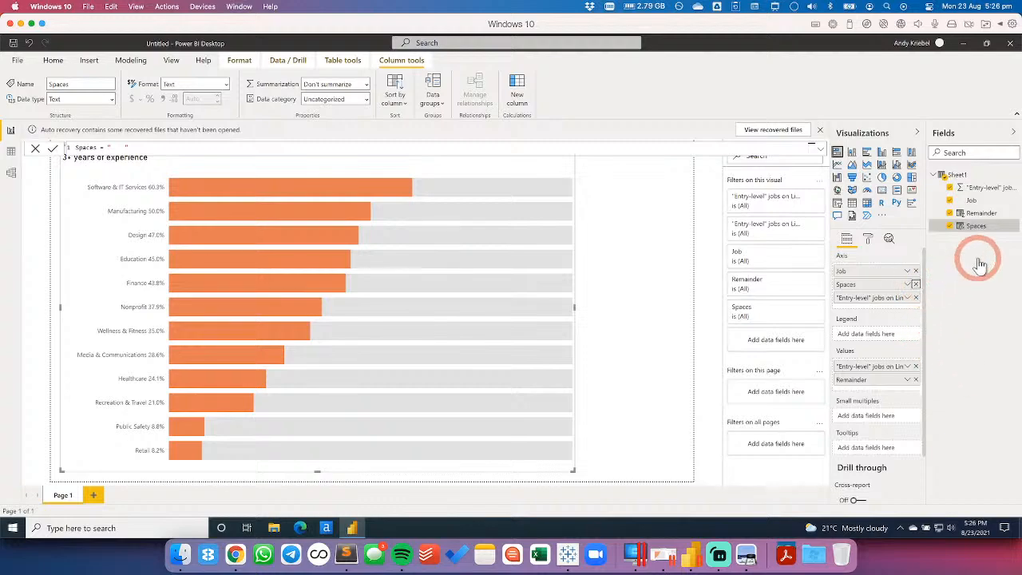
{"action": "left_click", "coordinate": [1016, 228]}
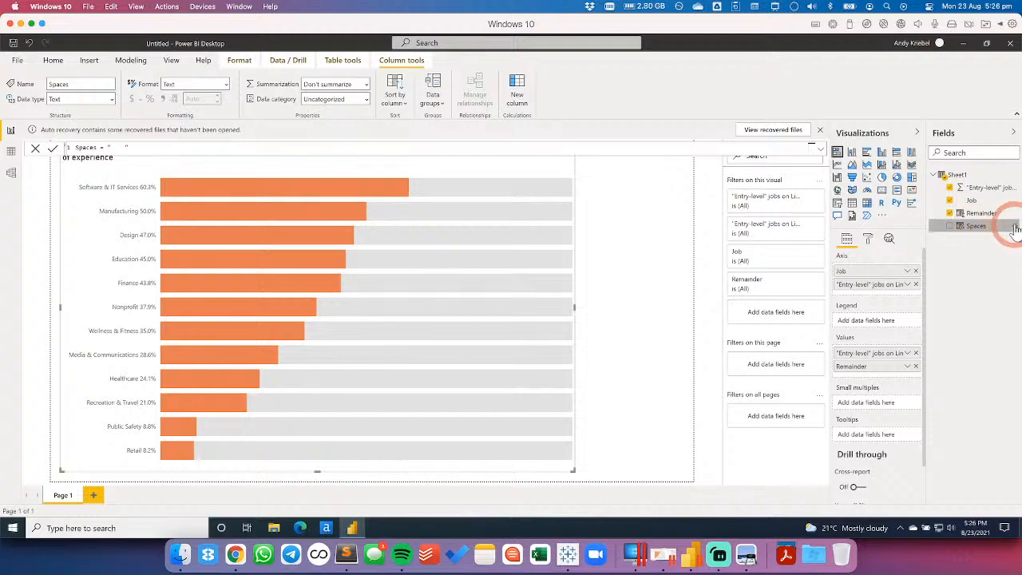
{"action": "left_click", "coordinate": [1016, 227]}
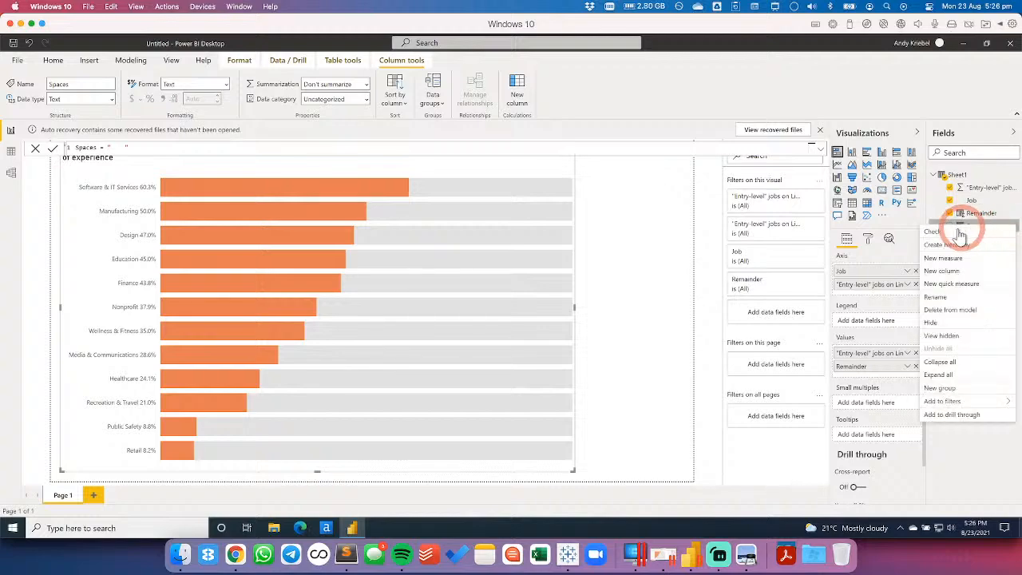
{"action": "left_click", "coordinate": [942, 311]}
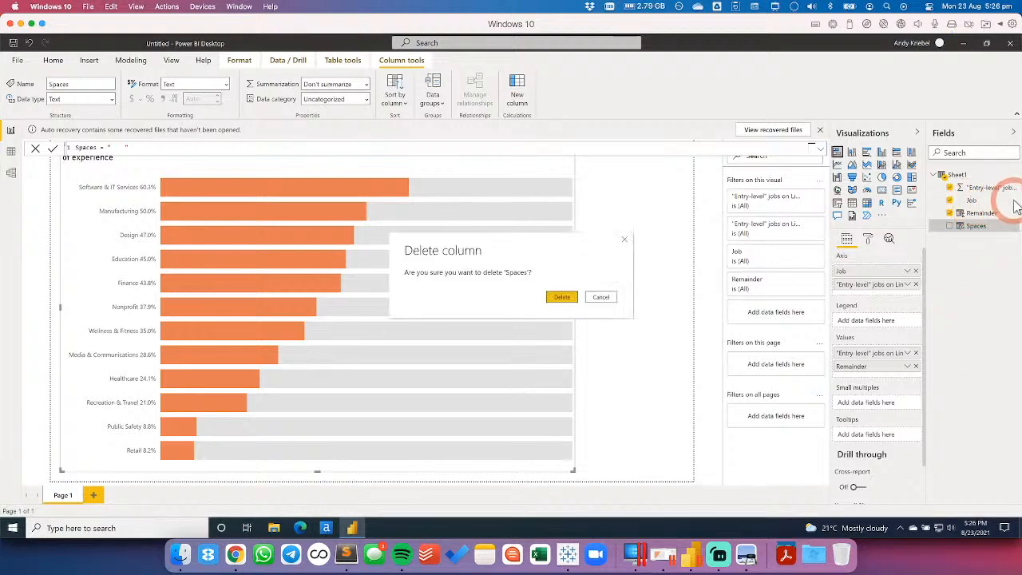
{"action": "left_click", "coordinate": [562, 297]}
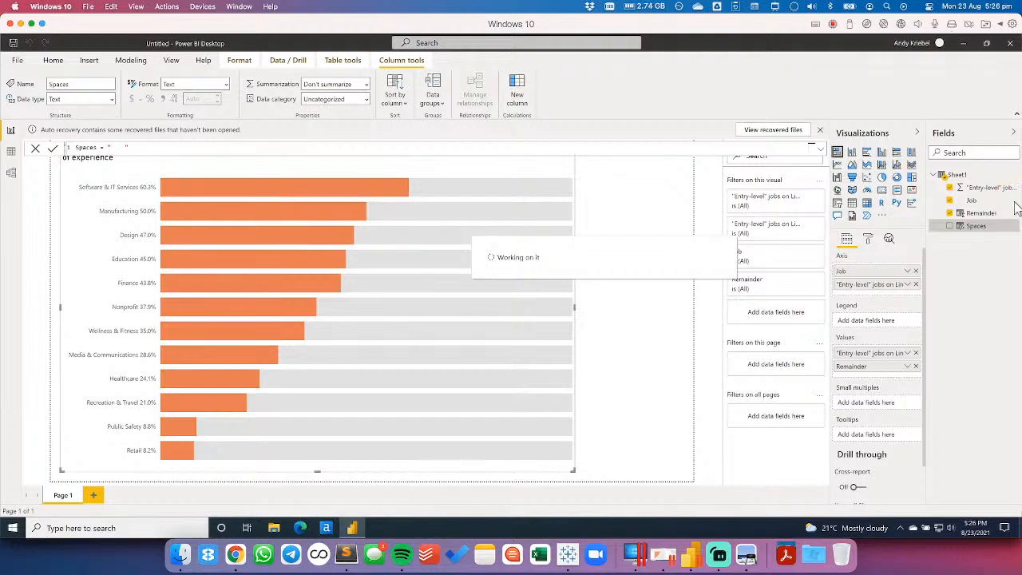
Rename the Job field in Sheet1 as Industry
{"action": "left_click", "coordinate": [1016, 208]}
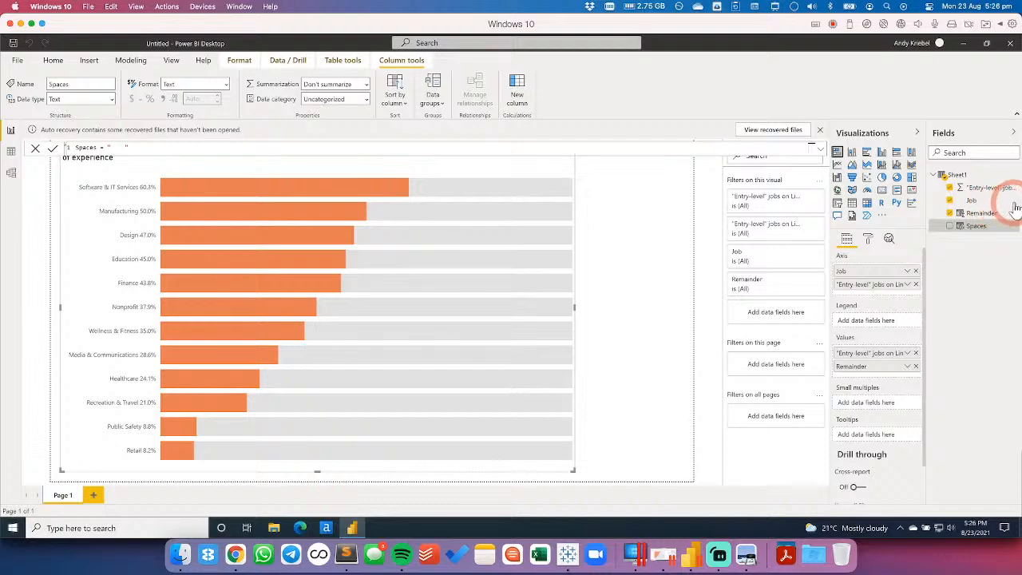
{"action": "left_click", "coordinate": [984, 203]}
{"action": "left_click", "coordinate": [988, 203]}
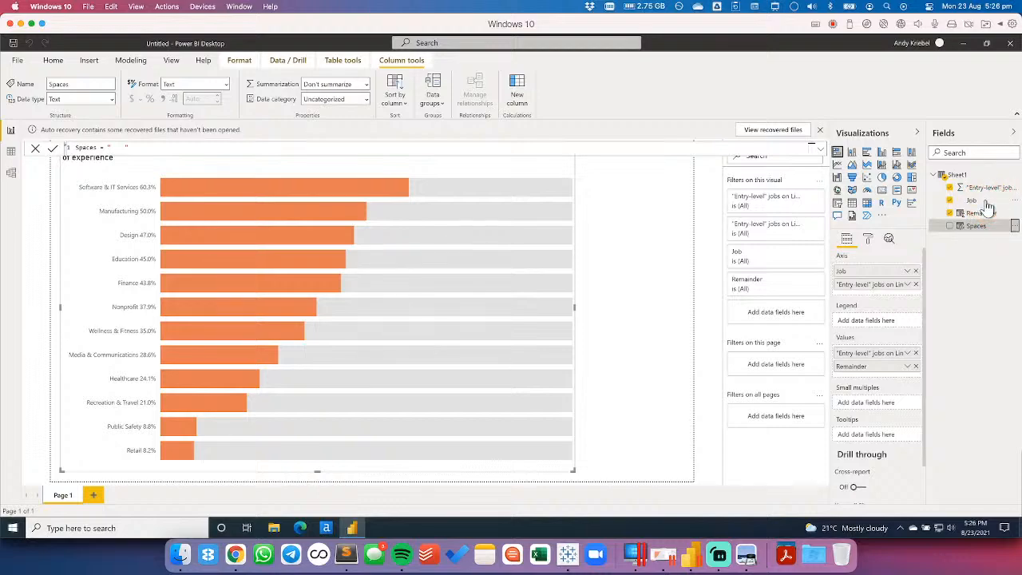
{"action": "left_click", "coordinate": [1013, 203]}
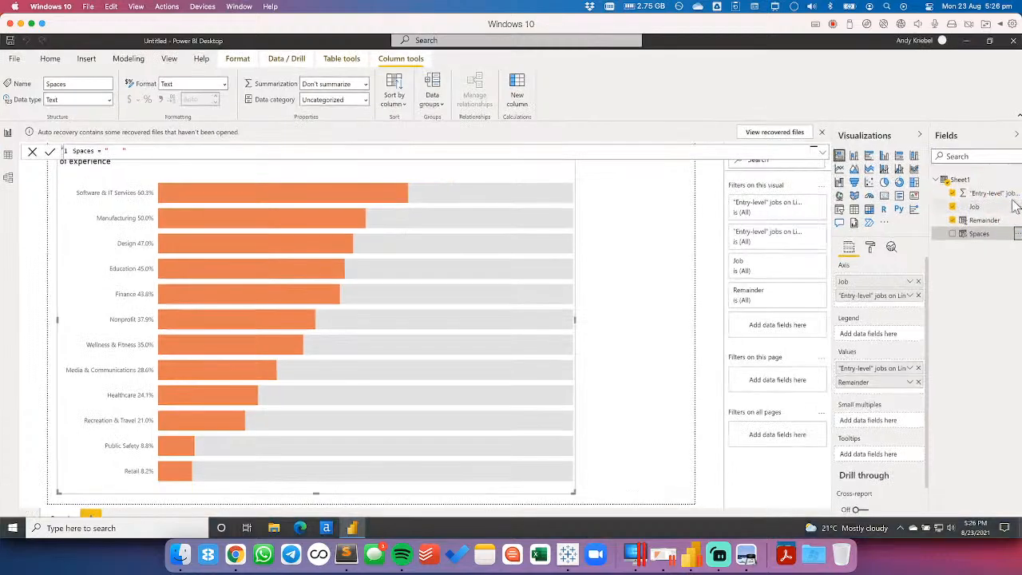
{"action": "left_click", "coordinate": [1010, 202]}
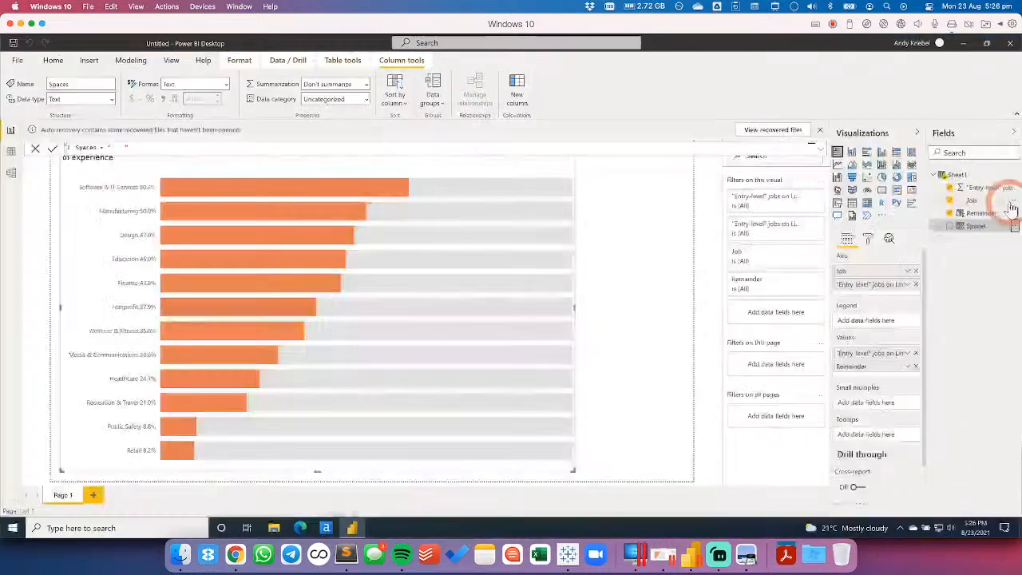
{"action": "left_click", "coordinate": [1013, 203]}
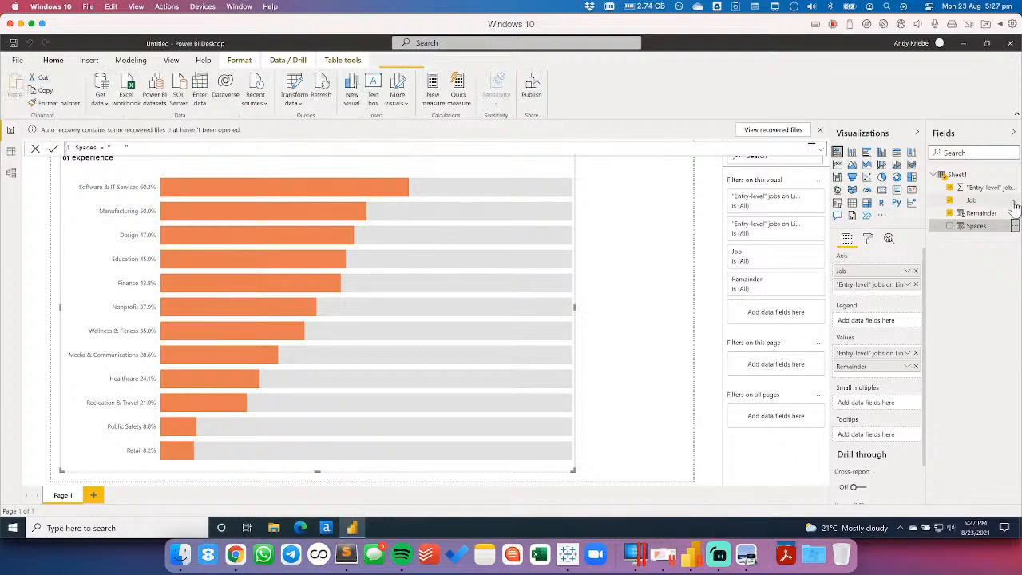
{"action": "right_click", "coordinate": [1014, 205]}
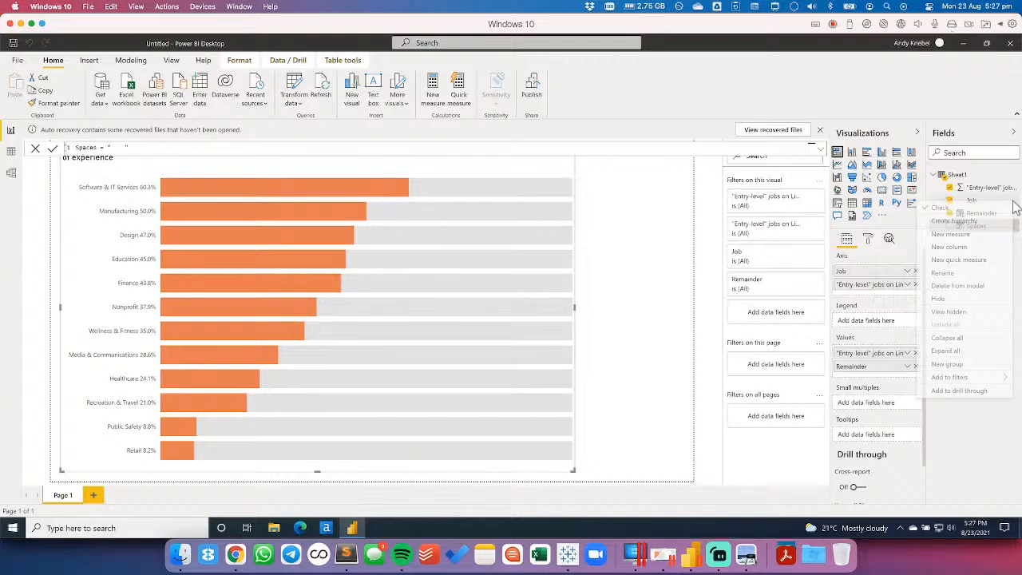
{"action": "left_click", "coordinate": [1001, 215]}
{"action": "left_click_drag", "start_coordinate": [1001, 218], "coordinate": [998, 217]}
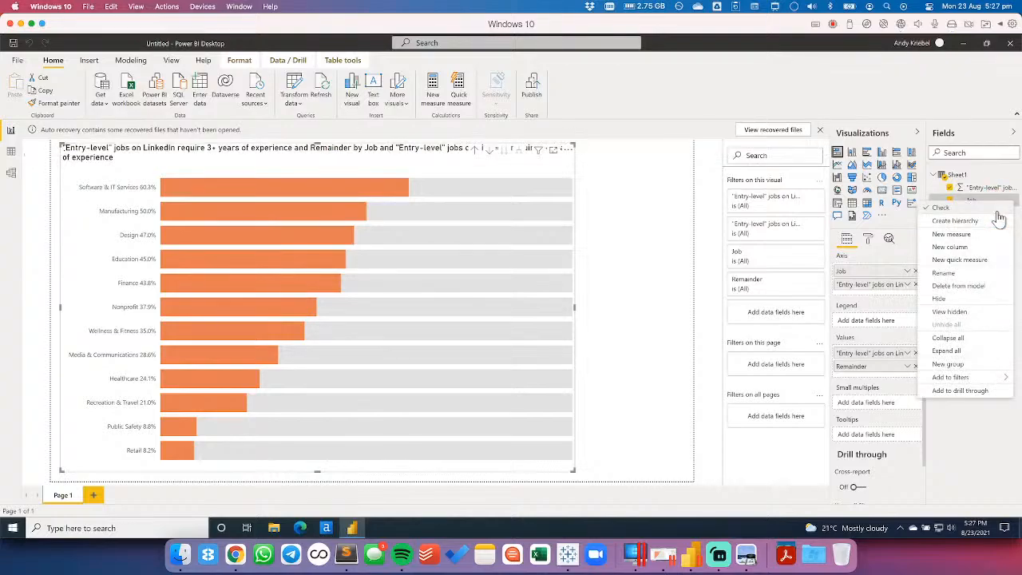
{"action": "left_click_drag", "start_coordinate": [951, 268], "coordinate": [949, 276]}
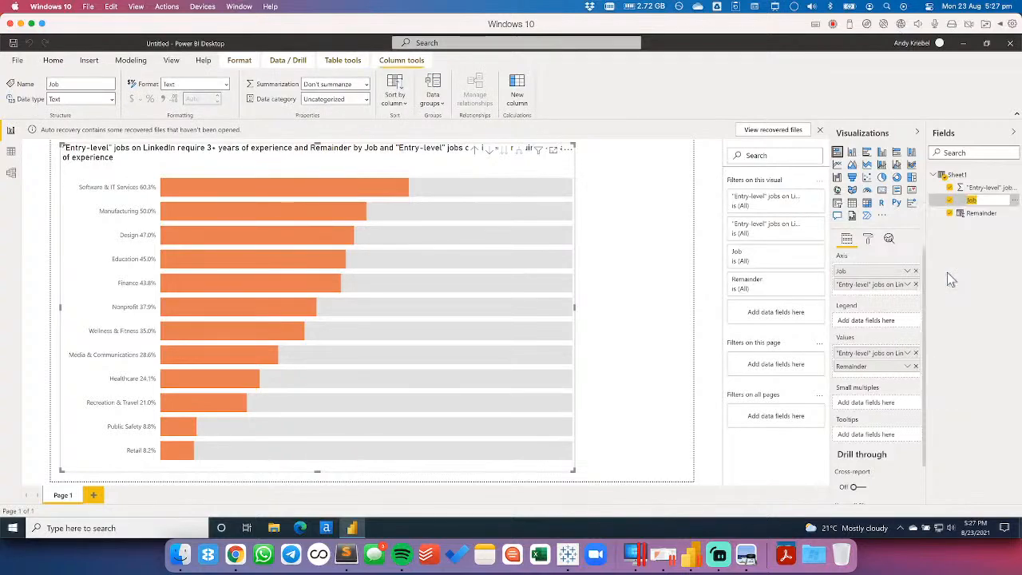
{"action": "type", "text": "Industry"}
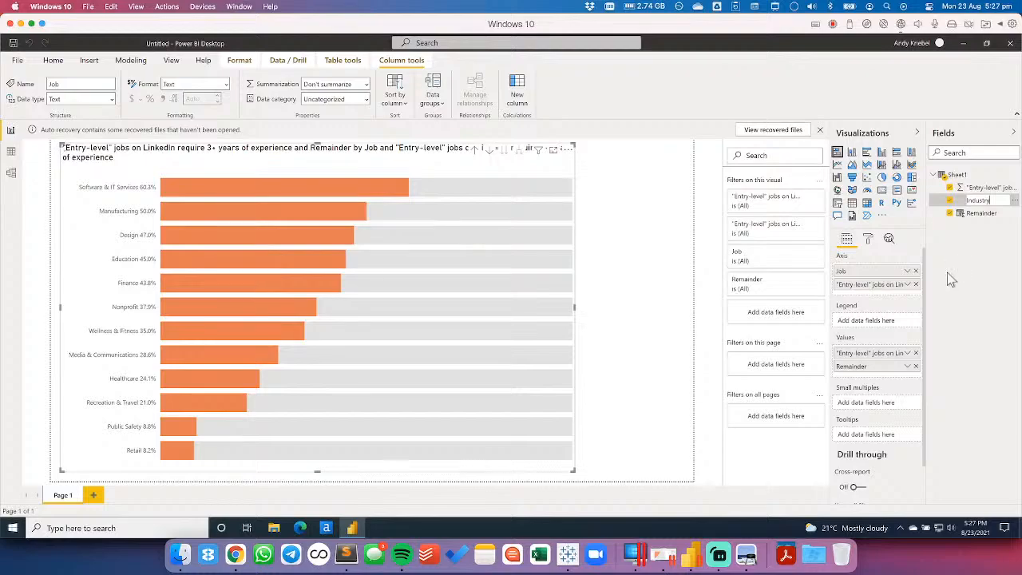
Switch to Tableau and duplicate the Sheet 1 (2) worksheet
{"action": "key", "text": "super+Tab"}
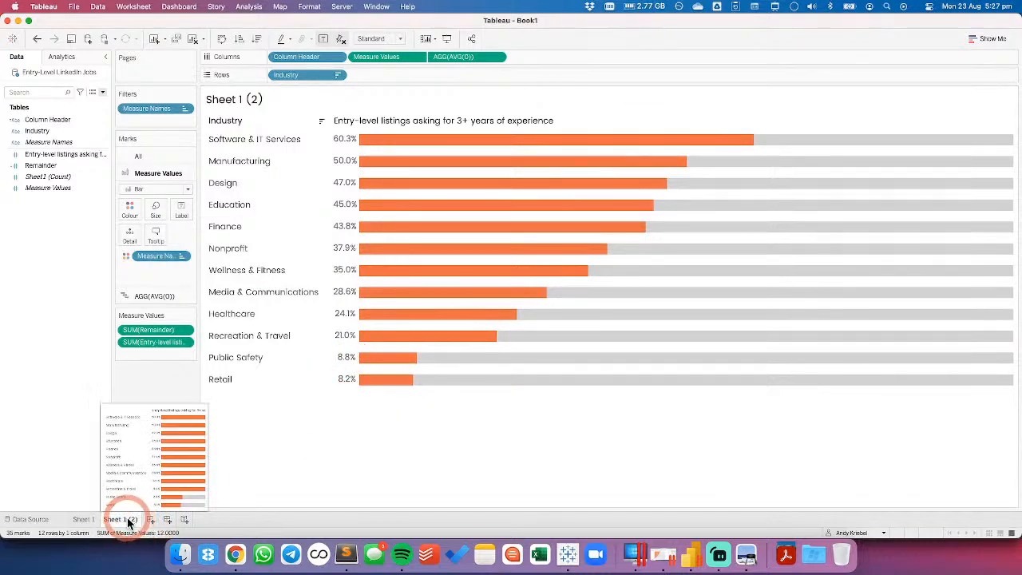
{"action": "right_click", "coordinate": [130, 520]}
{"action": "left_click", "coordinate": [160, 421]}
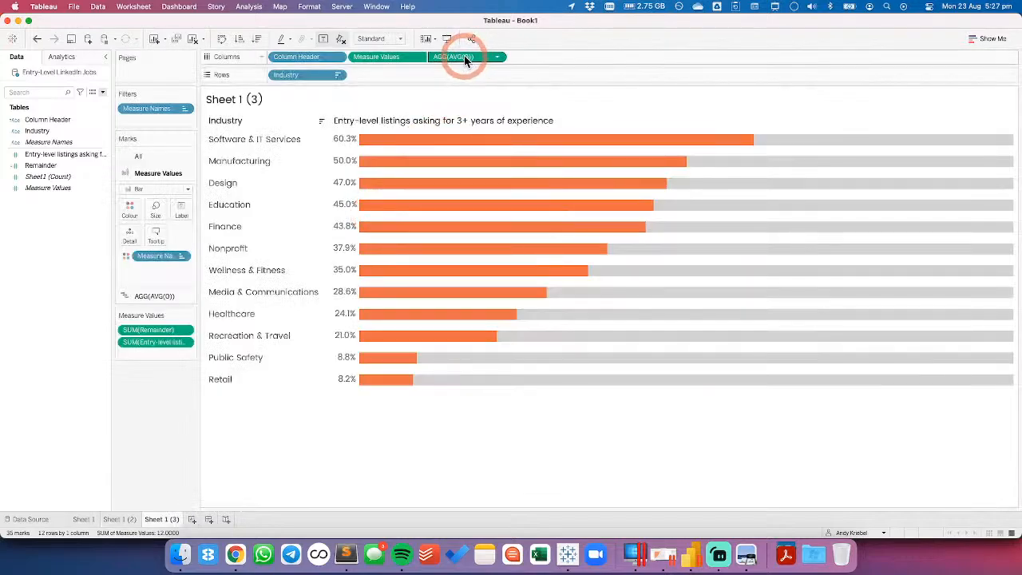
Remove the AVG(0) and Remainder measures from the duplicated sheet, leaving only the Entry-level listings measure charted
{"action": "left_click_drag", "start_coordinate": [465, 60], "coordinate": [418, 18]}
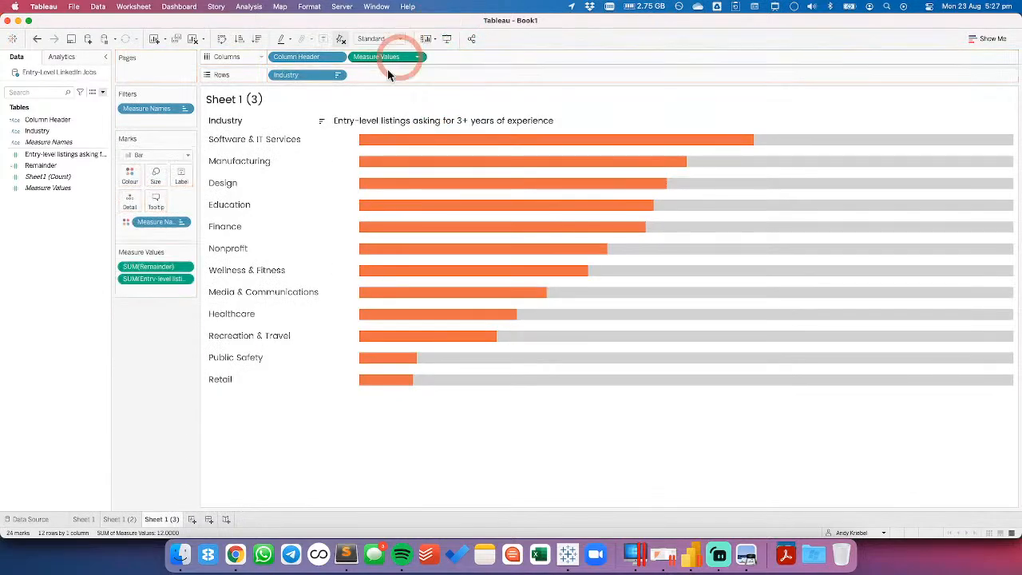
{"action": "left_click_drag", "start_coordinate": [145, 291], "coordinate": [150, 284]}
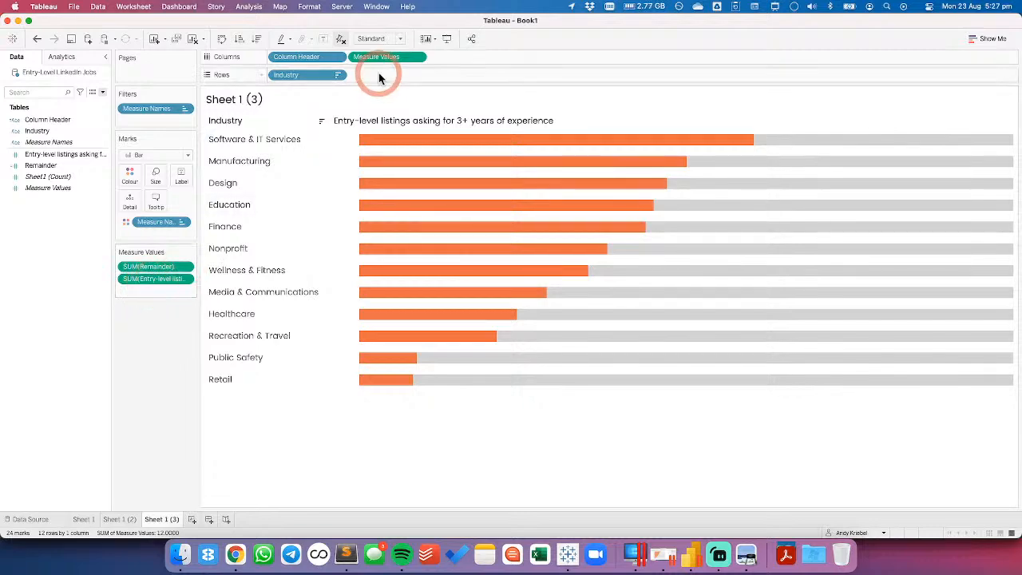
{"action": "left_click", "coordinate": [340, 39]}
{"action": "left_click_drag", "start_coordinate": [151, 278], "coordinate": [71, 257]}
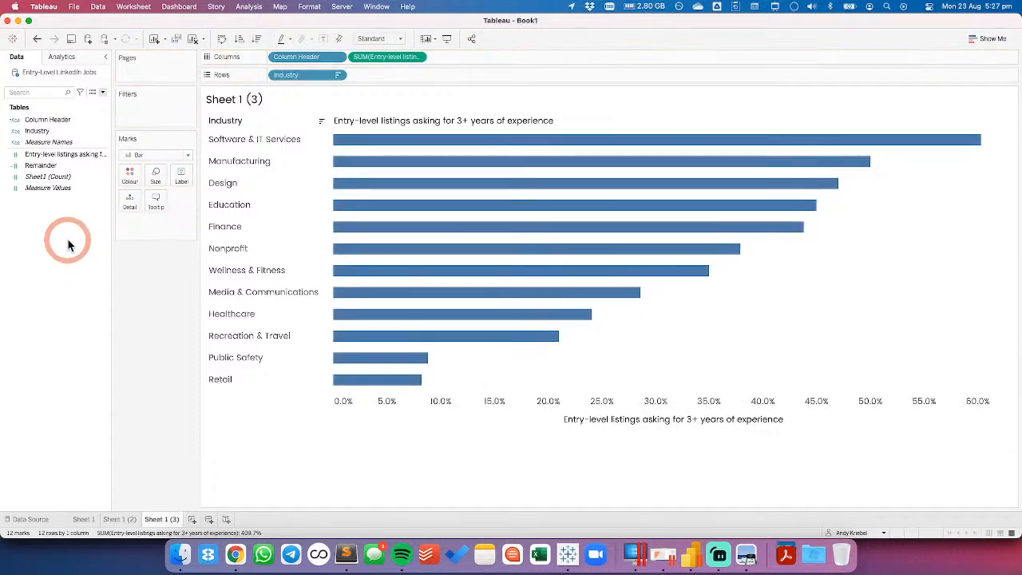
Create a calculated field named 1 with the formula AVG(1)
{"action": "right_click", "coordinate": [68, 239]}
{"action": "left_click", "coordinate": [80, 245]}
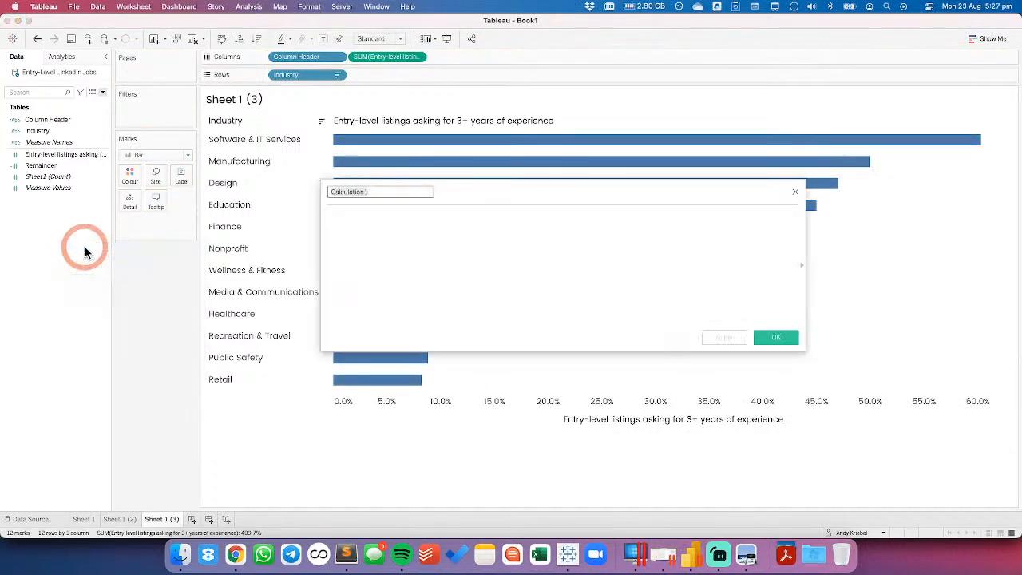
{"action": "type", "text": "1"}
{"action": "key", "text": "Tab"}
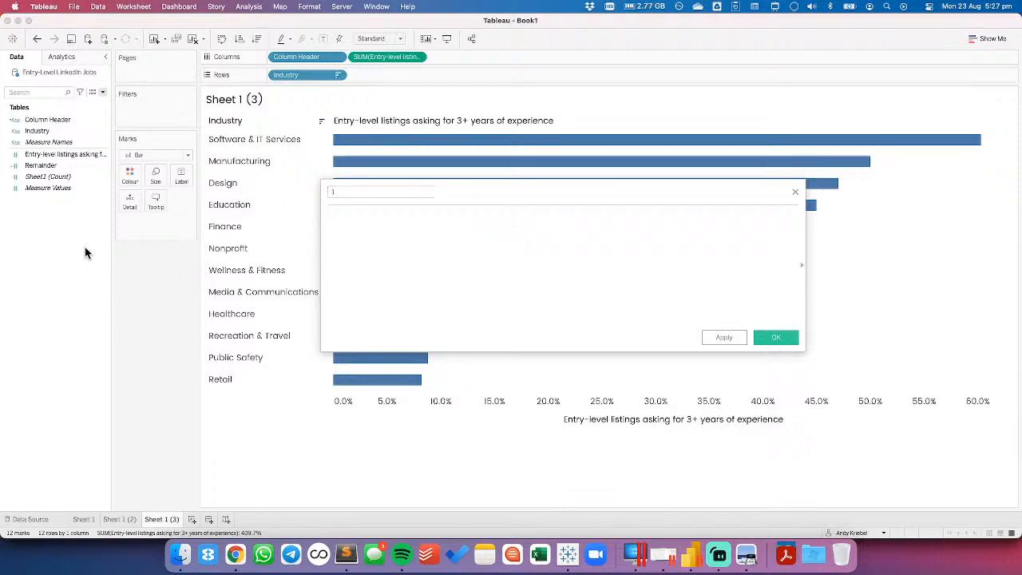
{"action": "type", "text": "av"}
{"action": "key", "text": "Return"}
{"action": "type", "text": "1)"}
{"action": "left_click", "coordinate": [773, 338]}
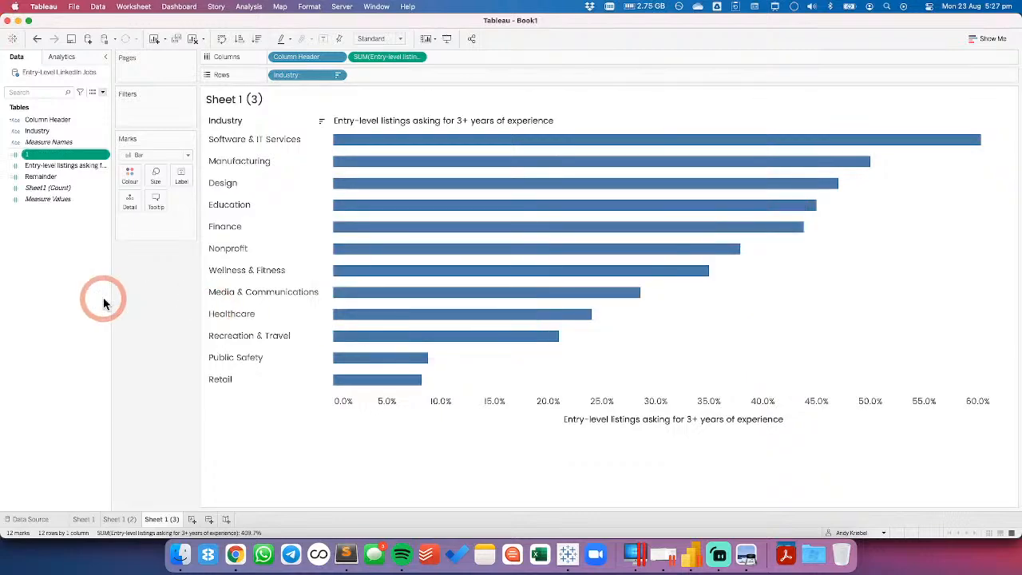
Add the calculated field 1 to the chart as a dual axis and synchronise the two axes
{"action": "left_click_drag", "start_coordinate": [56, 157], "coordinate": [527, 150]}
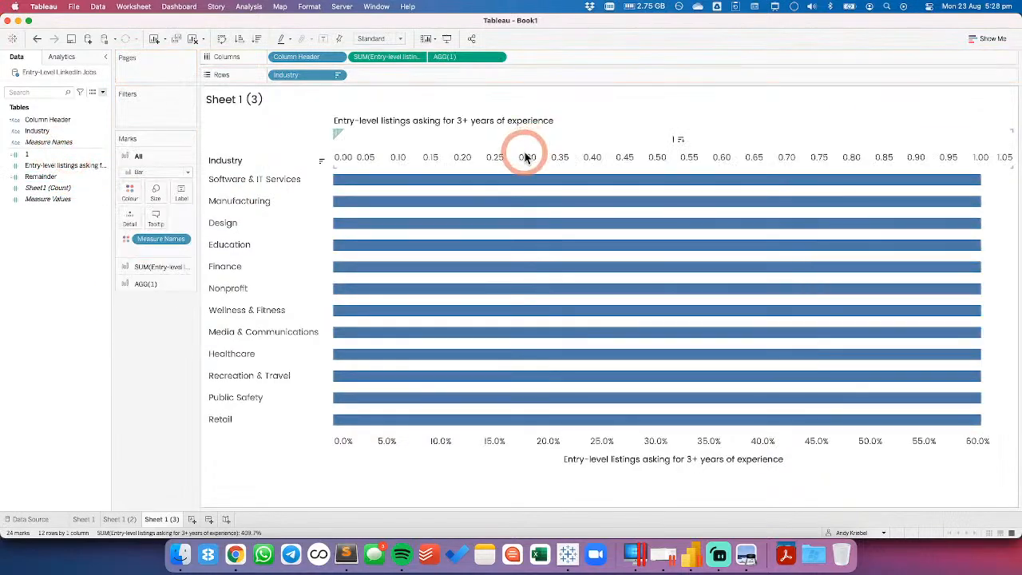
{"action": "right_click", "coordinate": [527, 152]}
{"action": "left_click", "coordinate": [559, 212]}
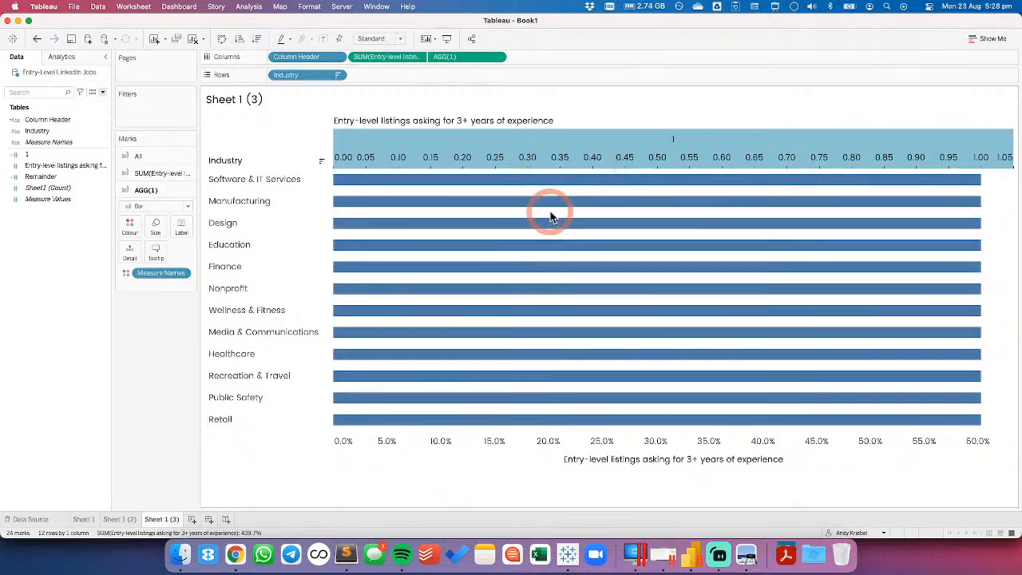
Colour the field 1 bars light grey from the Seattle Greys palette in the Measure Names colours
{"action": "left_click", "coordinate": [138, 156]}
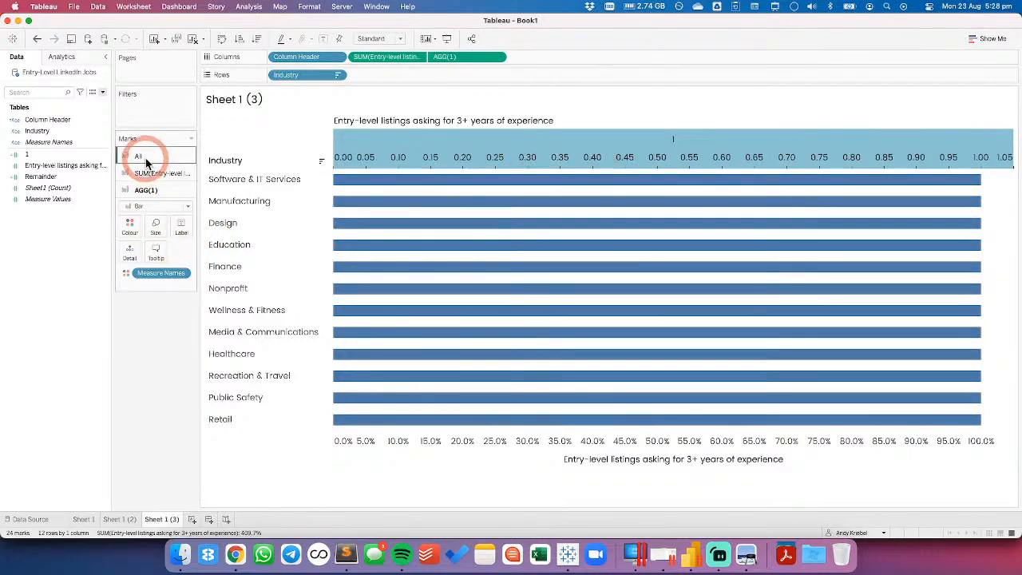
{"action": "left_click", "coordinate": [143, 237]}
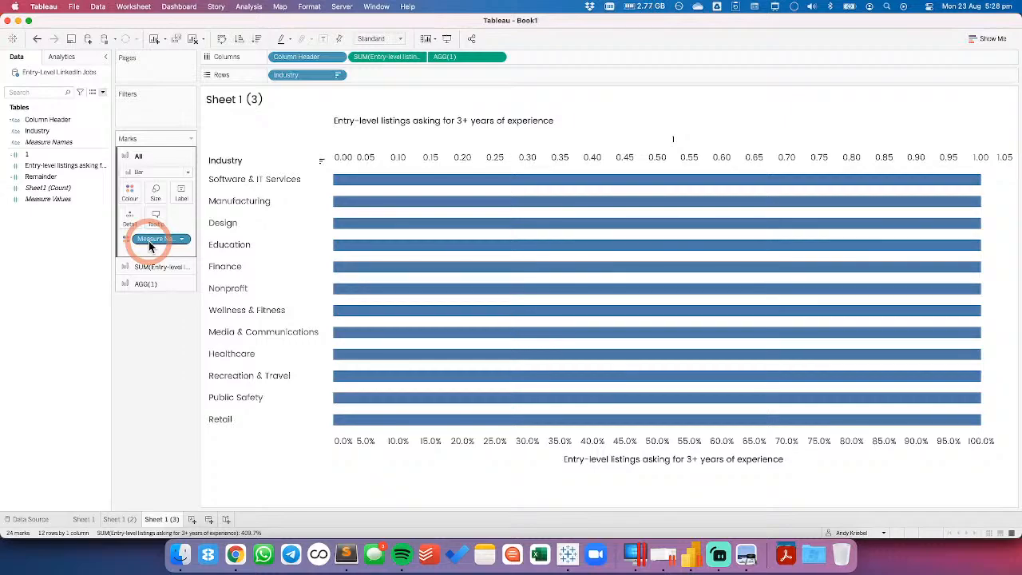
{"action": "left_click", "coordinate": [129, 192]}
{"action": "left_click", "coordinate": [164, 228]}
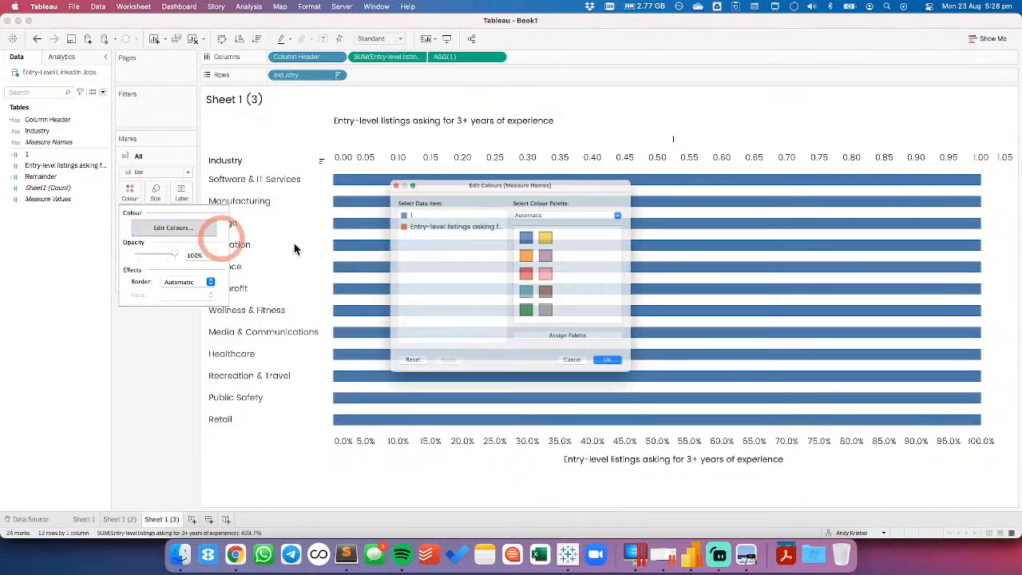
{"action": "left_click", "coordinate": [385, 199]}
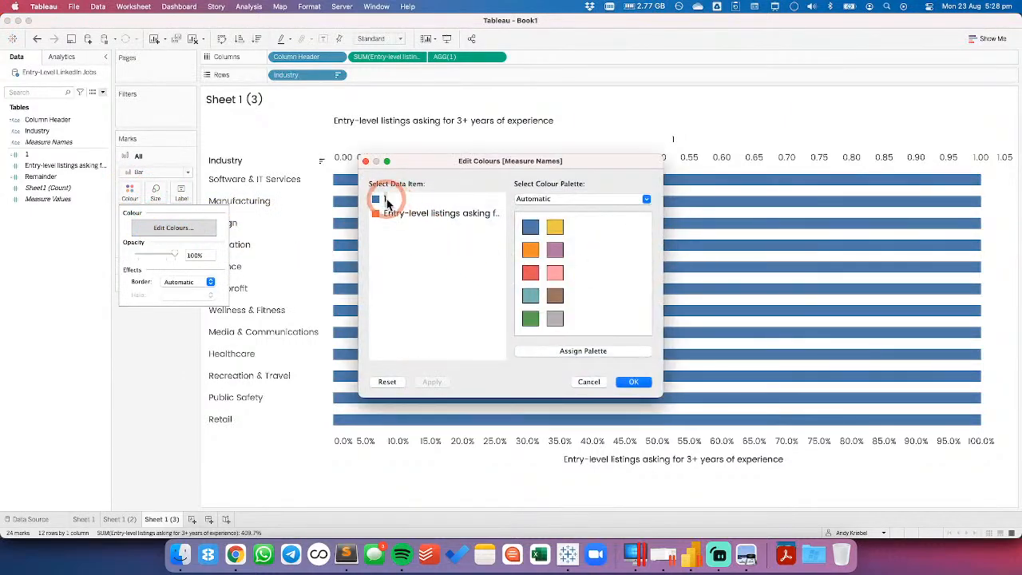
{"action": "left_click", "coordinate": [570, 201]}
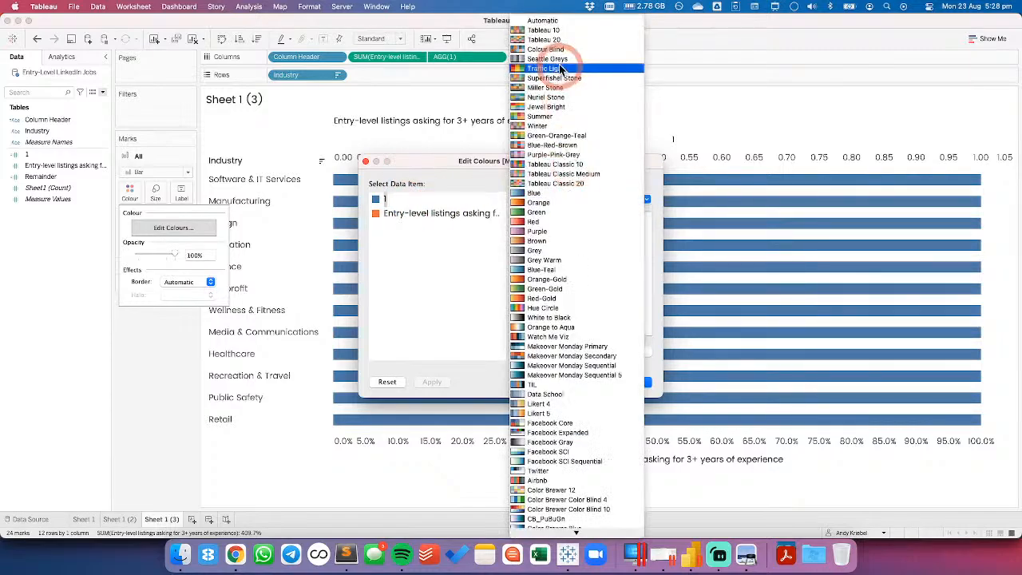
{"action": "left_click", "coordinate": [548, 58]}
{"action": "left_click", "coordinate": [530, 296]}
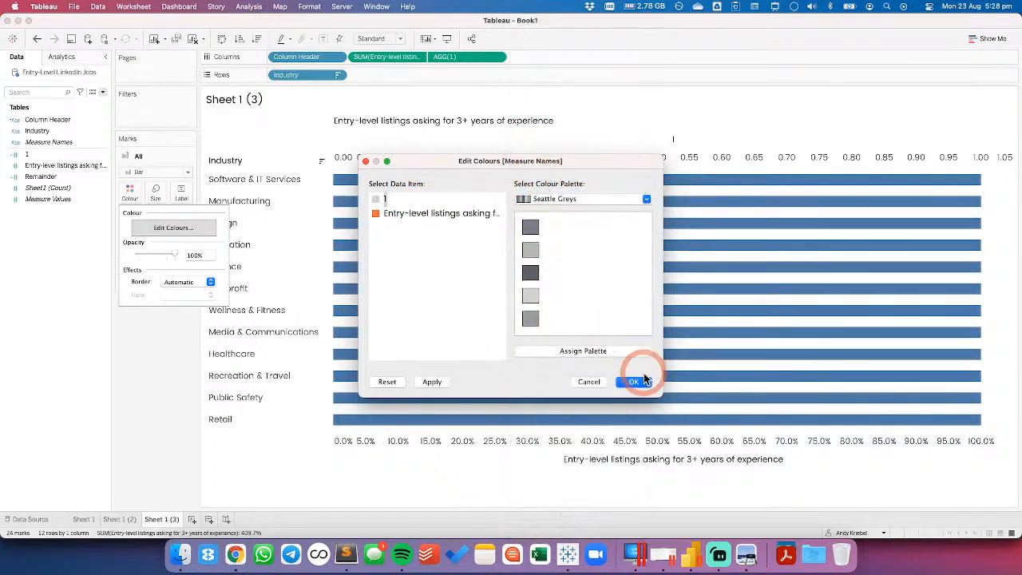
{"action": "left_click", "coordinate": [635, 382]}
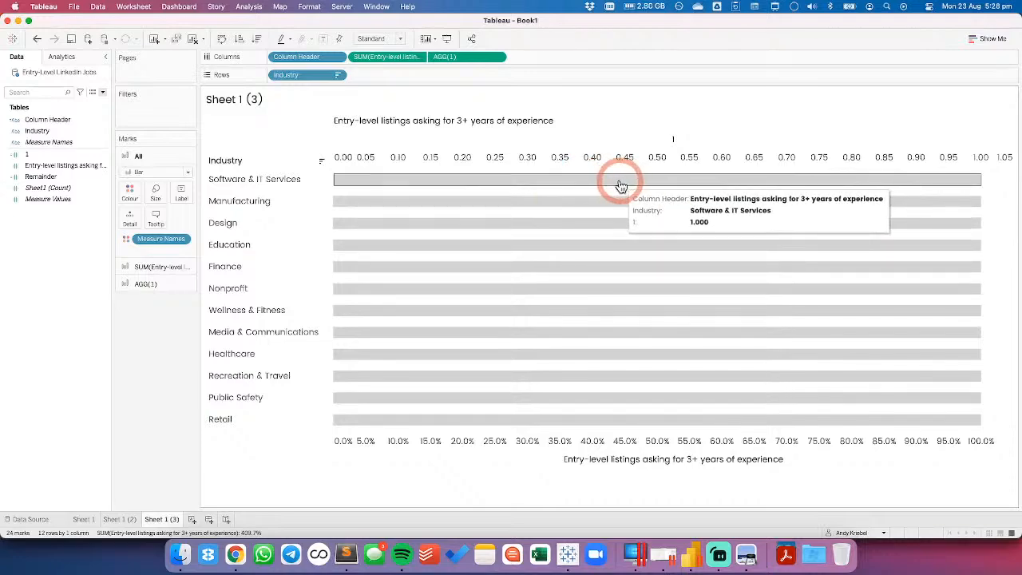
Move the field 1 marks behind the Entry-level listings bars and hide the field 1 axis header
{"action": "right_click", "coordinate": [548, 159]}
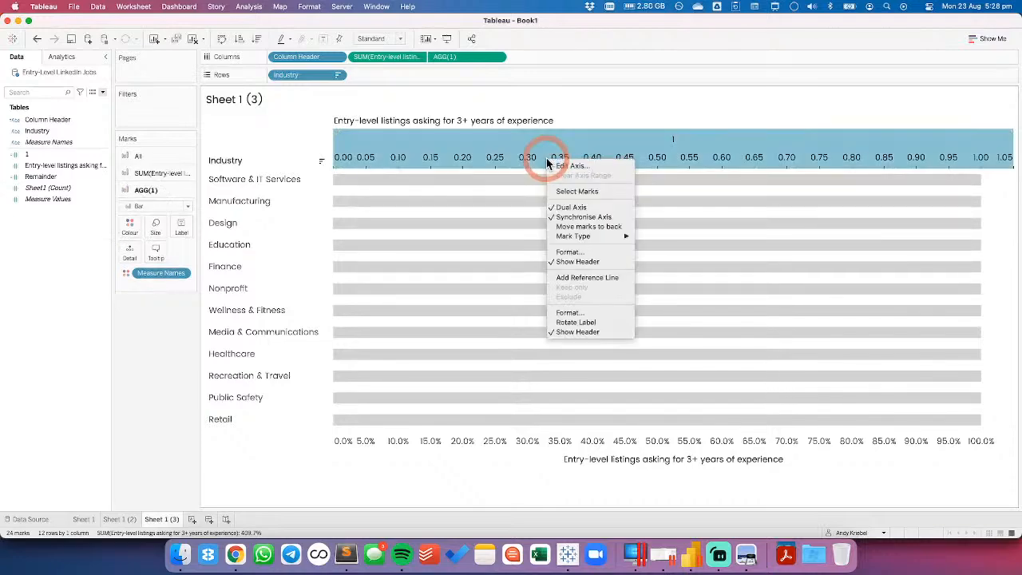
{"action": "left_click", "coordinate": [569, 228]}
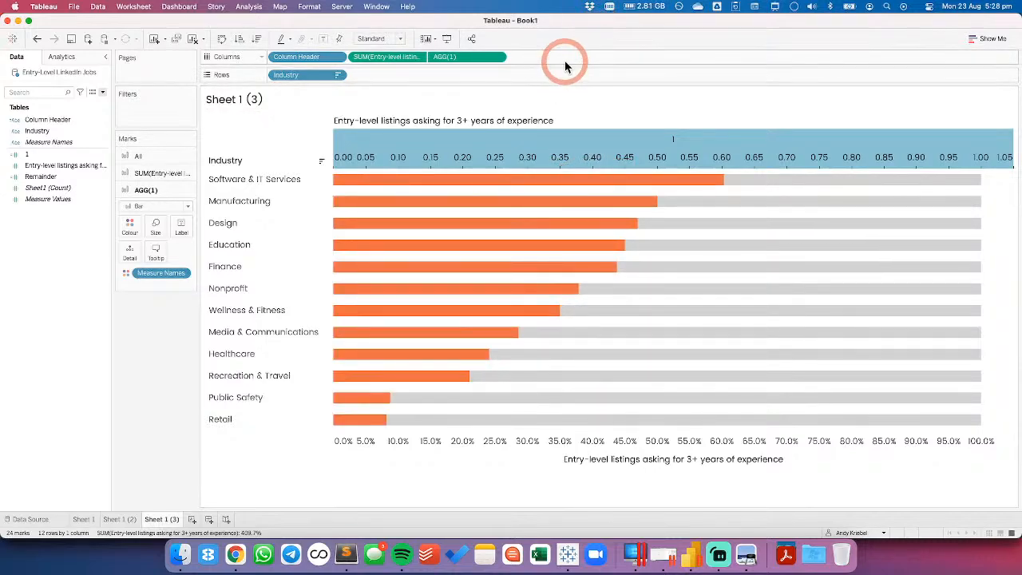
{"action": "left_click", "coordinate": [498, 58]}
{"action": "left_click", "coordinate": [481, 114]}
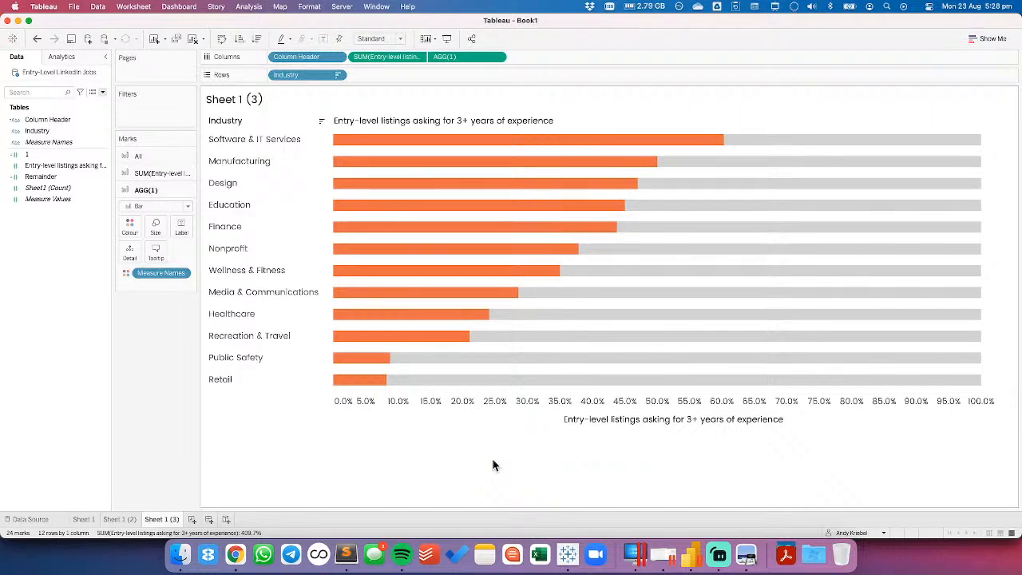
Show mark labels on the Entry-level listings bars, aligned left and allowed to overlap other marks
{"action": "left_click", "coordinate": [143, 174]}
{"action": "left_click", "coordinate": [183, 214]}
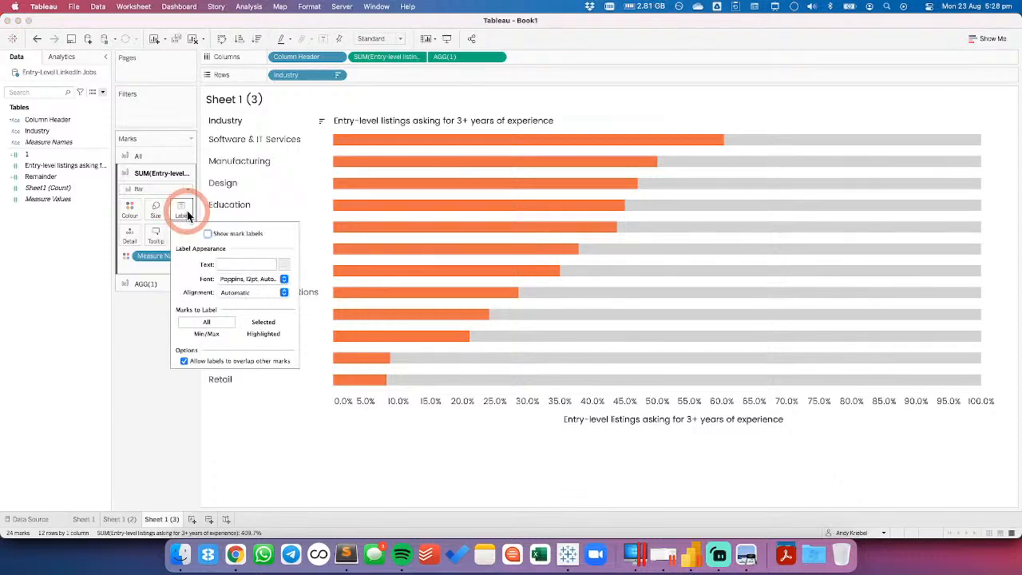
{"action": "left_click", "coordinate": [208, 233]}
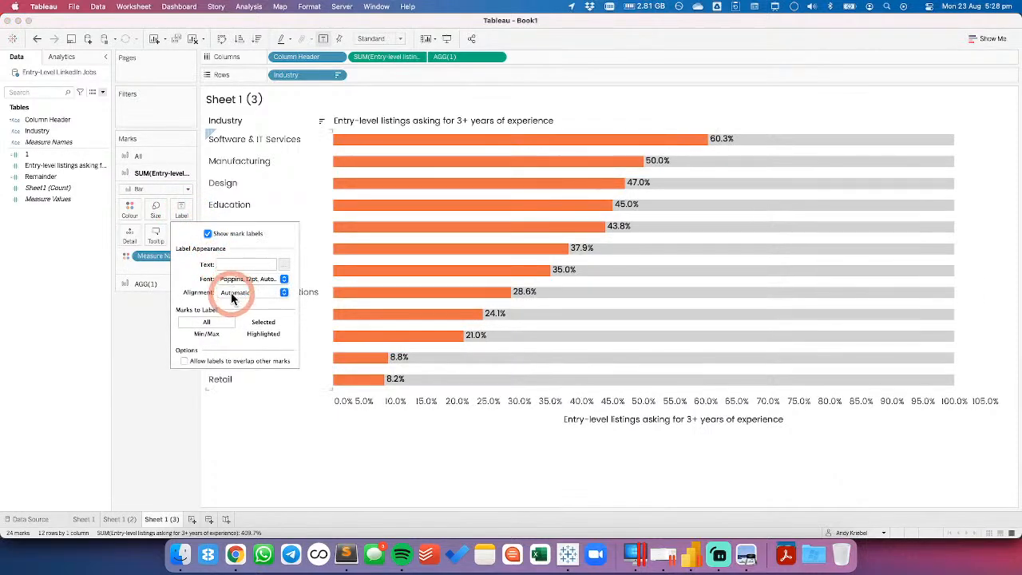
{"action": "left_click", "coordinate": [234, 293]}
{"action": "left_click", "coordinate": [233, 342]}
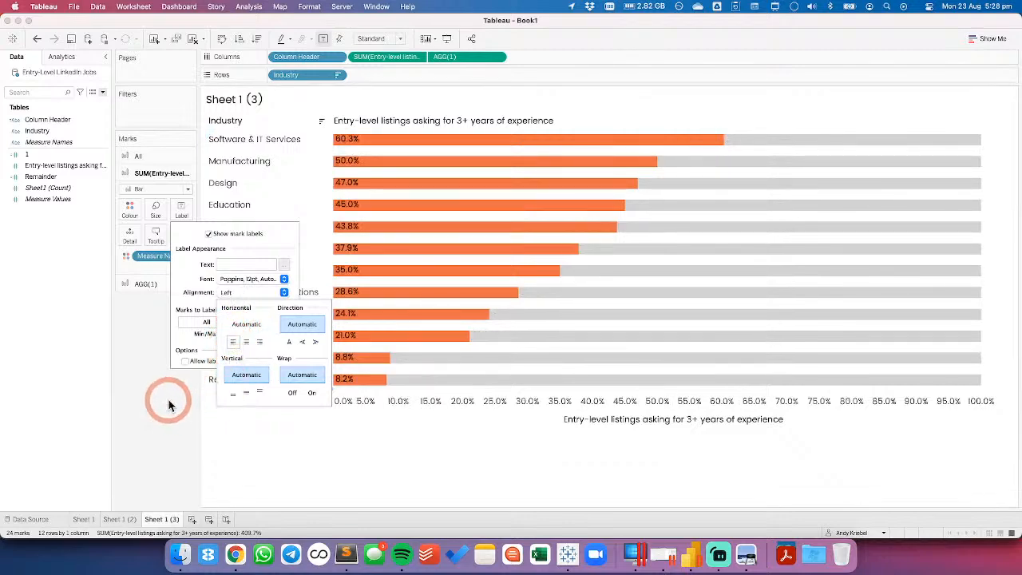
{"action": "left_click", "coordinate": [183, 363]}
{"action": "left_click", "coordinate": [160, 384]}
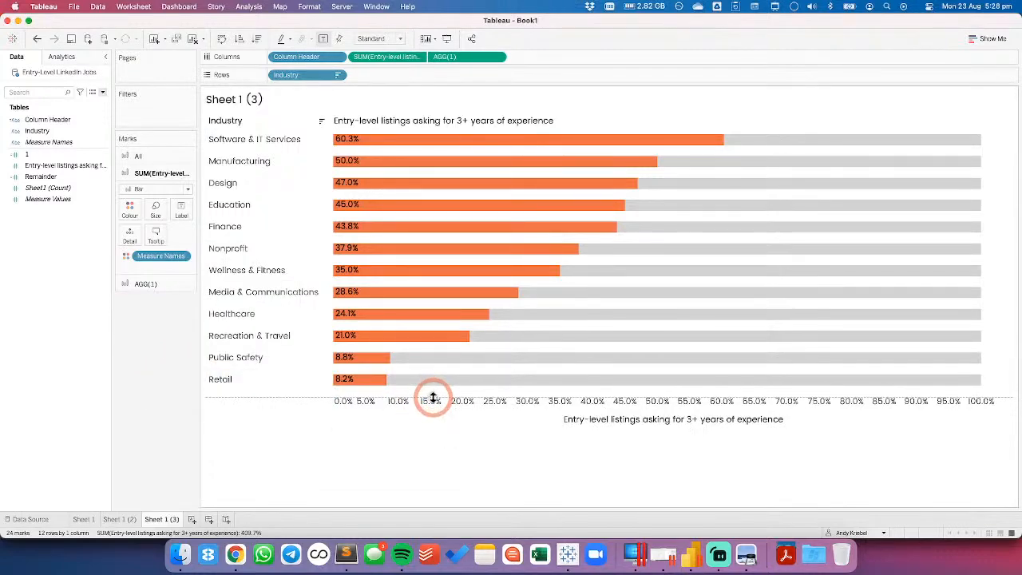
Make the chart rows slightly taller and increase the bar thickness for all marks
{"action": "left_click_drag", "start_coordinate": [433, 392], "coordinate": [434, 403]}
{"action": "left_click", "coordinate": [148, 213]}
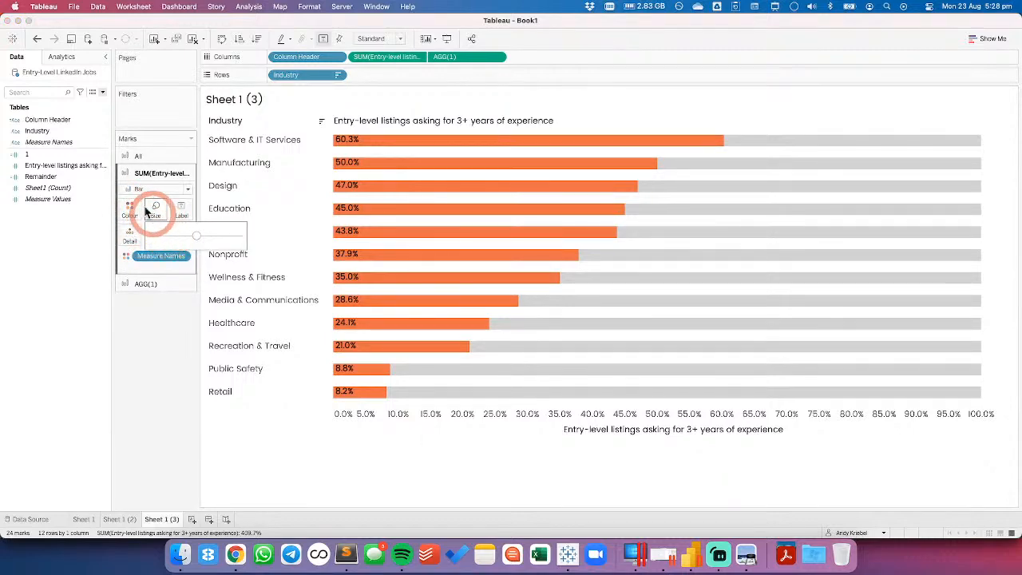
{"action": "left_click", "coordinate": [139, 158]}
{"action": "left_click", "coordinate": [152, 190]}
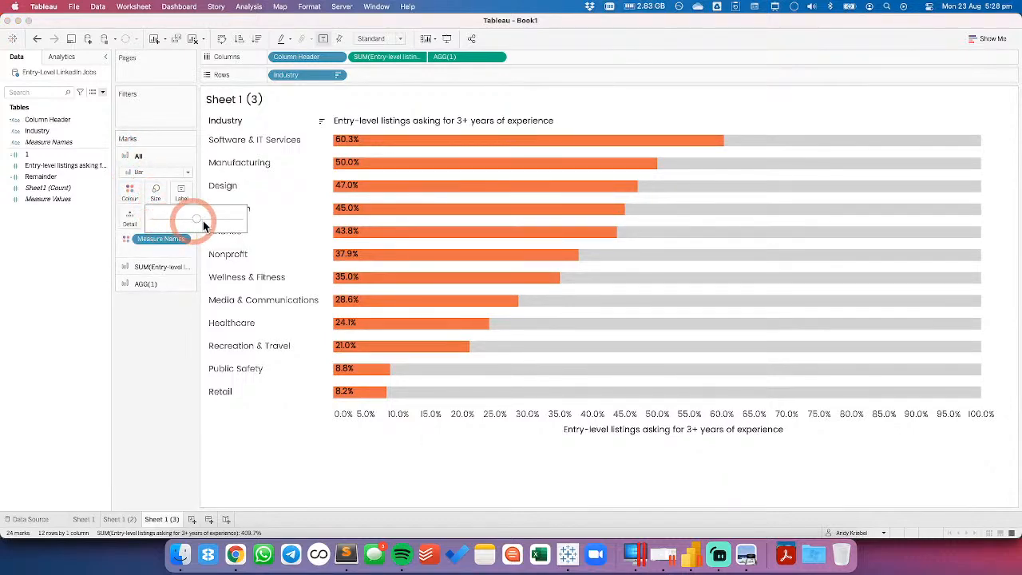
{"action": "left_click_drag", "start_coordinate": [208, 224], "coordinate": [221, 220]}
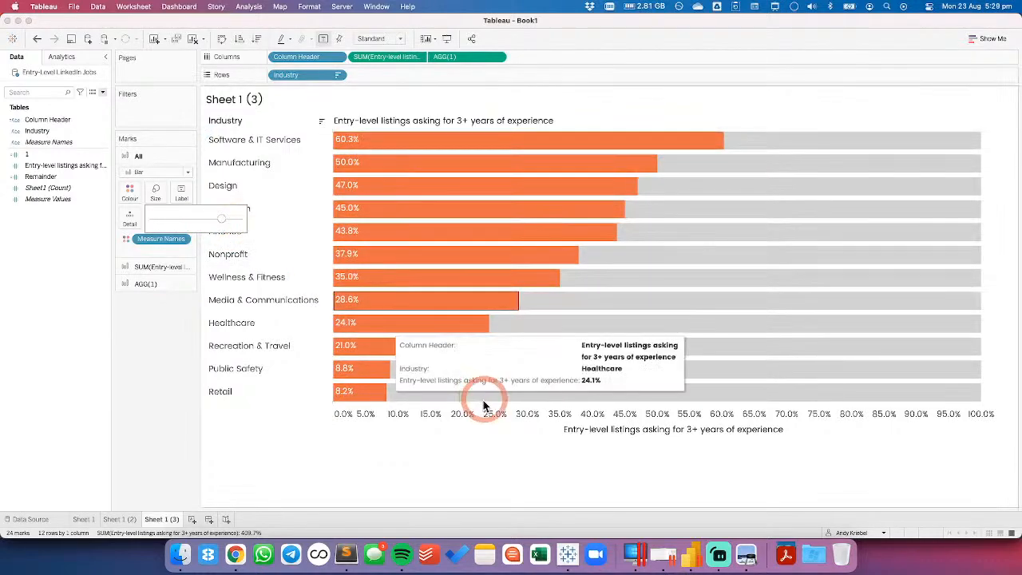
Hide the header of the Entry-level listings percentage axis below the bars
{"action": "left_click", "coordinate": [472, 423]}
{"action": "right_click", "coordinate": [478, 422]}
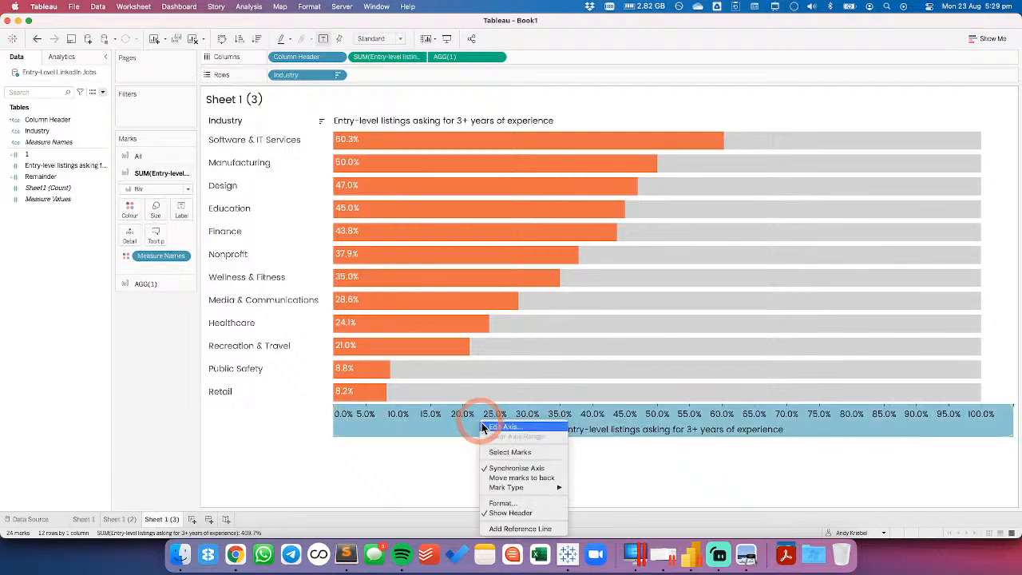
{"action": "left_click", "coordinate": [514, 511]}
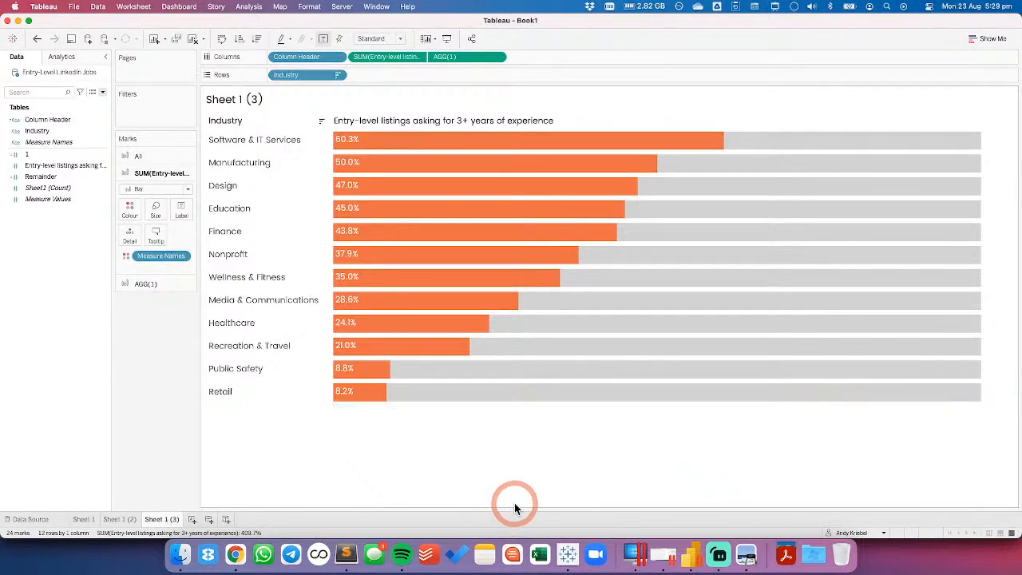
{"action": "left_click", "coordinate": [183, 462]}
{"action": "left_click", "coordinate": [147, 431]}
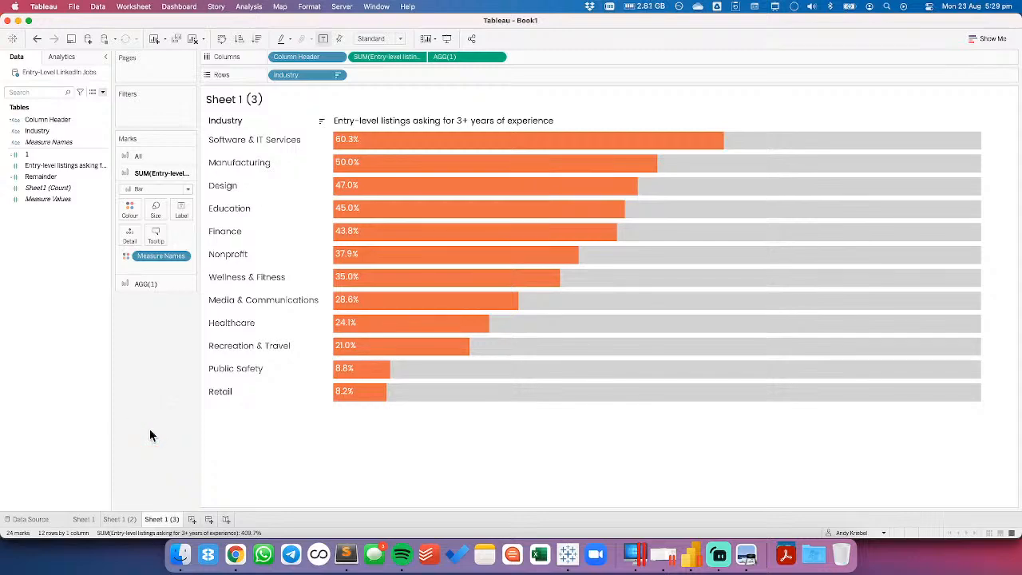
Switch to Power BI and remove Industry from the bar chart's axis, placing it back above the "Entry-level" jobs field
{"action": "key", "text": "super+Tab"}
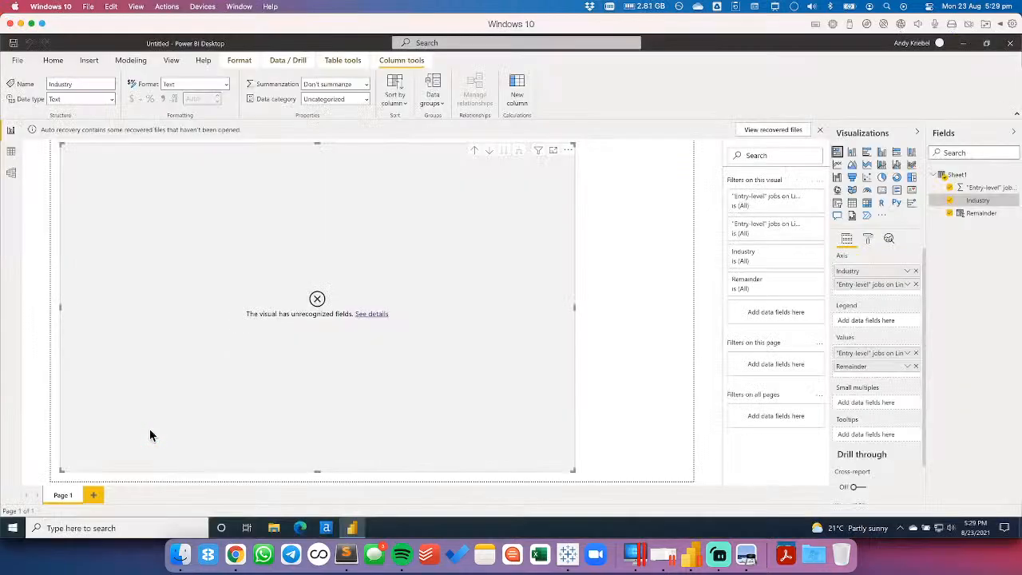
{"action": "left_click", "coordinate": [342, 316]}
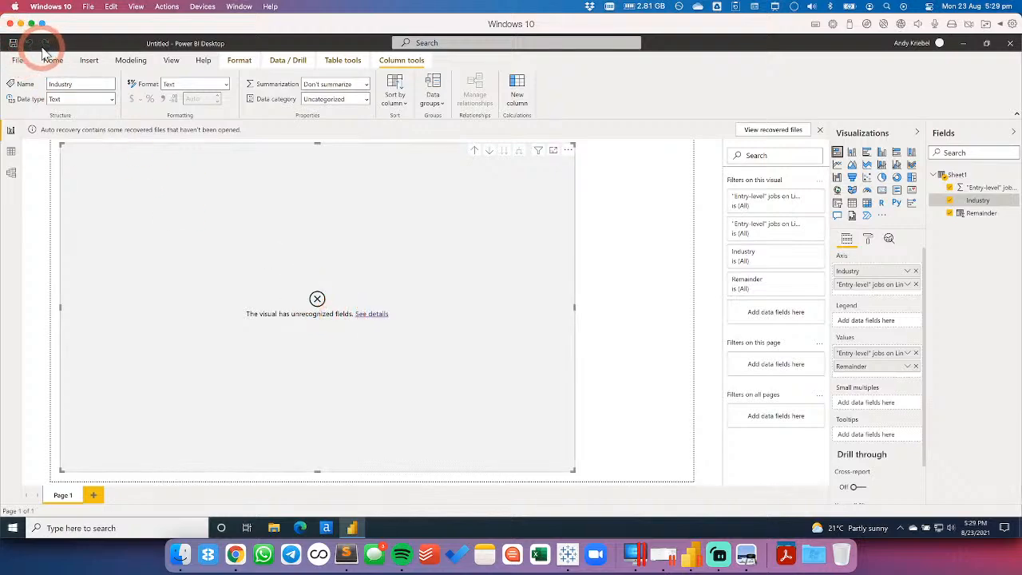
{"action": "left_click", "coordinate": [916, 272]}
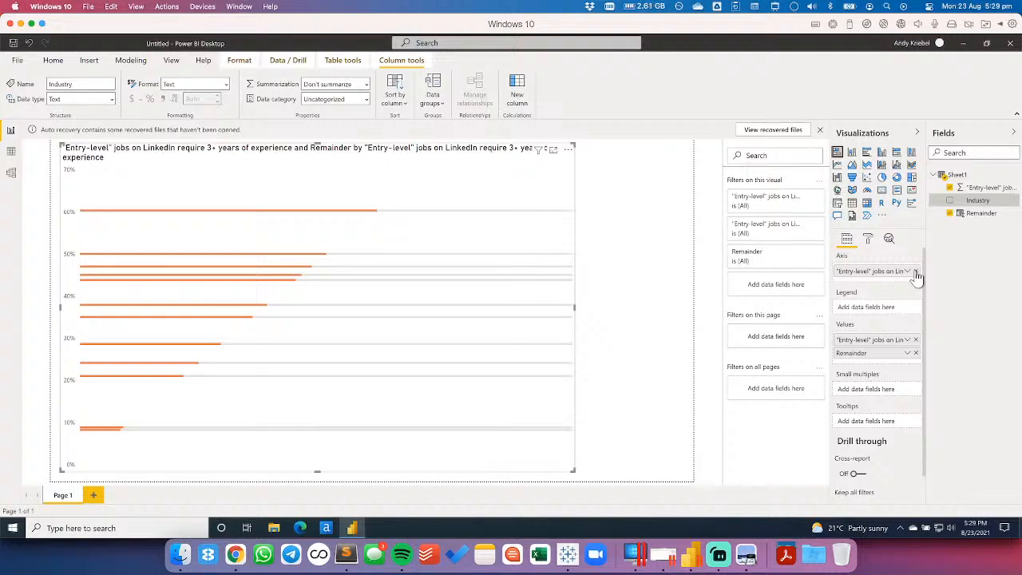
{"action": "left_click_drag", "start_coordinate": [977, 200], "coordinate": [864, 270]}
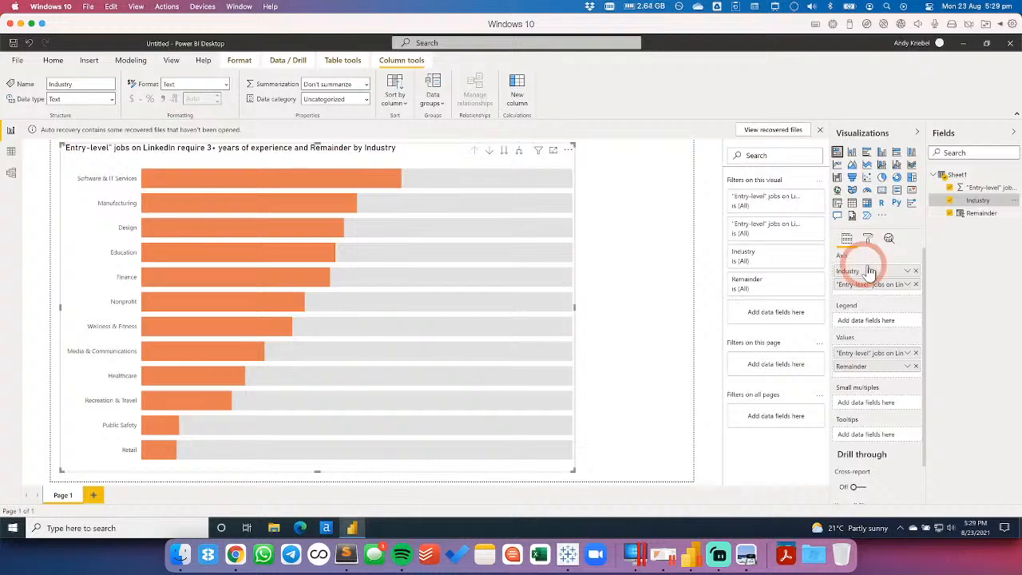
Expand the bar chart one level down the axis hierarchy so each industry label includes its percentage
{"action": "left_click", "coordinate": [518, 153]}
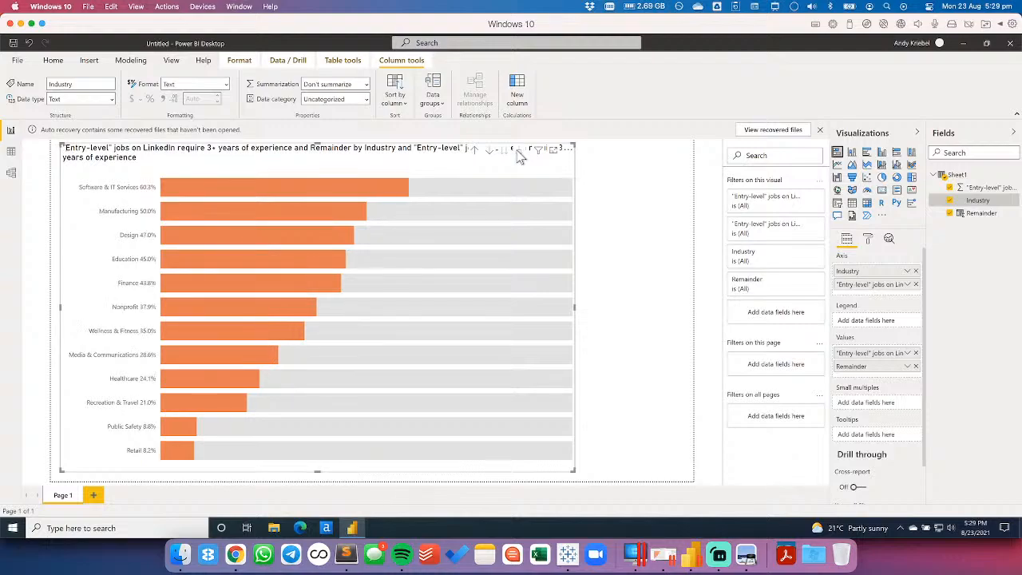
{"action": "left_click", "coordinate": [519, 155]}
{"action": "left_click", "coordinate": [642, 393]}
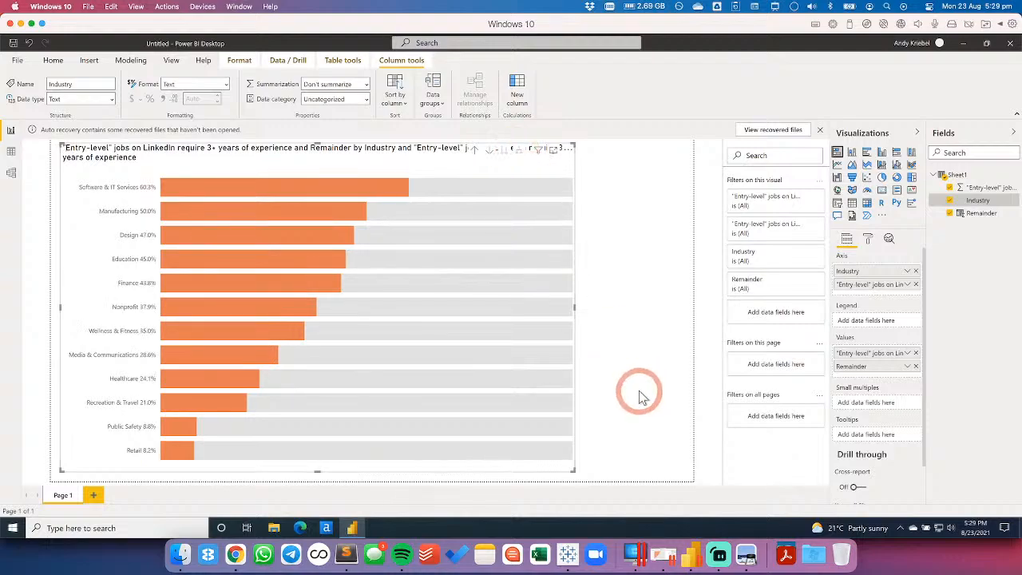
Switch to Tableau and rename the worksheet Sheet 1 (2) as Combined Axis
{"action": "key", "text": "super+Tab"}
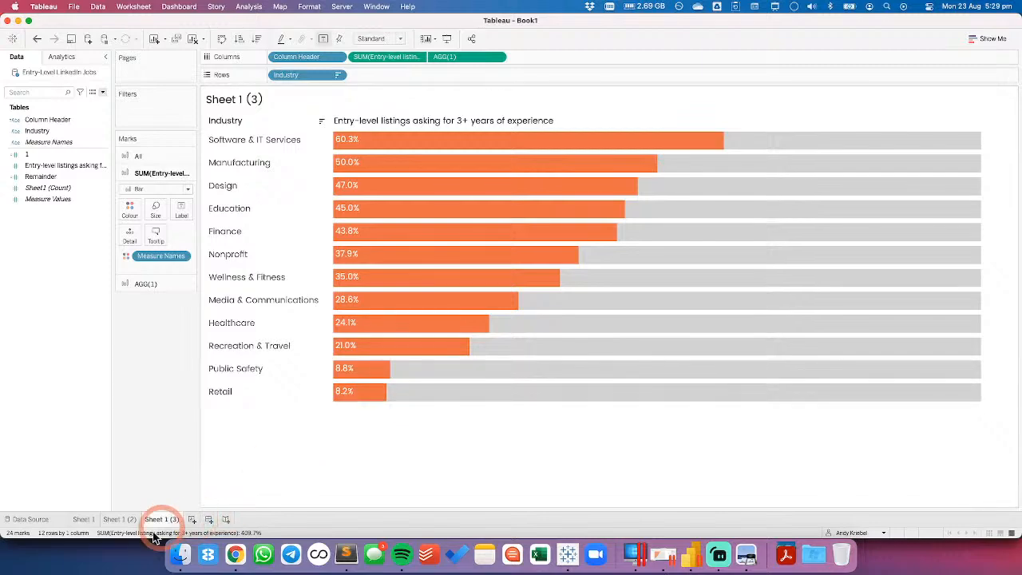
{"action": "left_click", "coordinate": [131, 519]}
{"action": "double_click", "coordinate": [131, 519]}
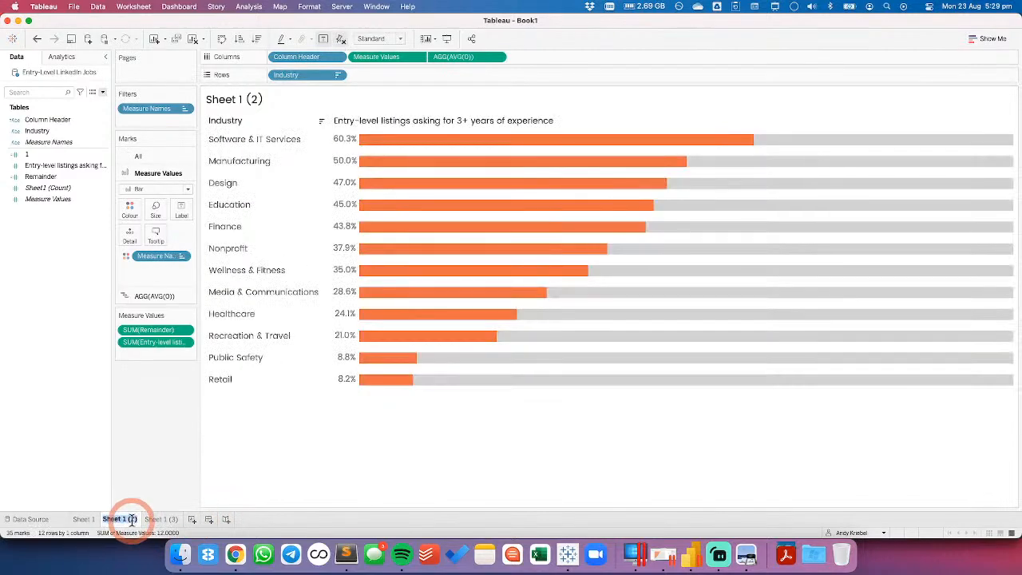
{"action": "type", "text": "Combined Axis"}
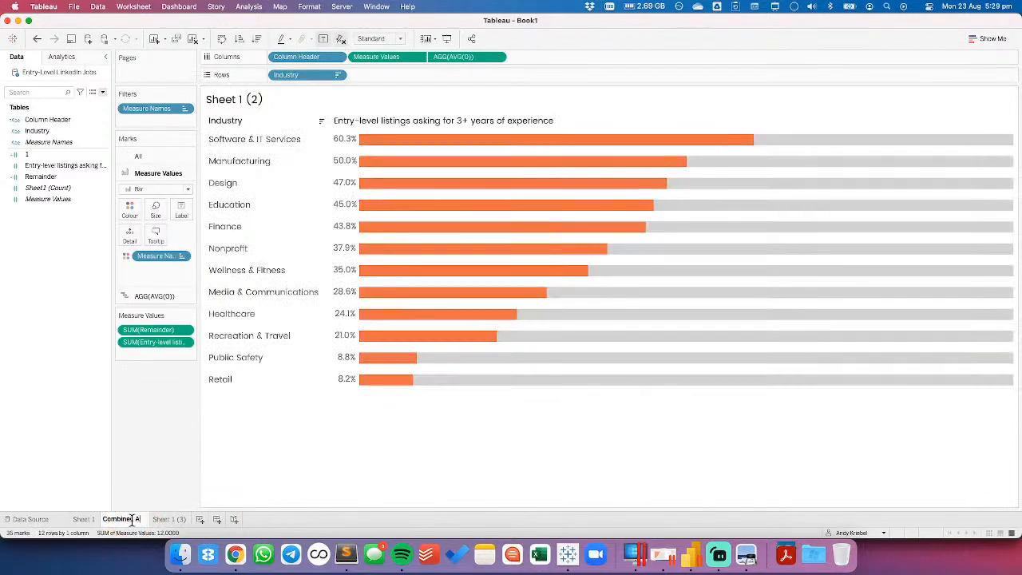
{"action": "key", "text": "Return"}
Rename the worksheet Sheet 1 (3) as Dual Axis
{"action": "left_click", "coordinate": [171, 519]}
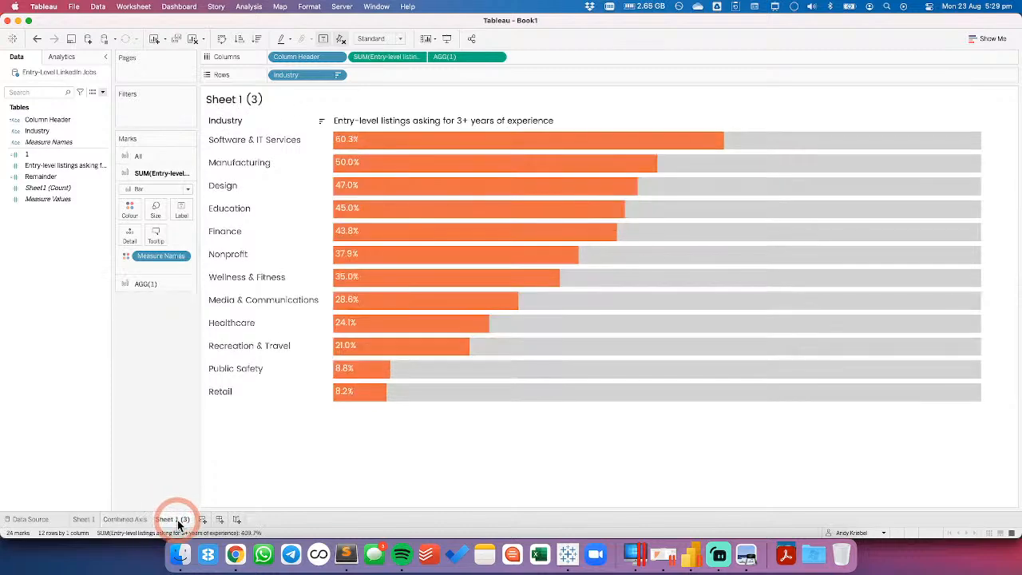
{"action": "double_click", "coordinate": [178, 520]}
{"action": "type", "text": "Dual Axis"}
{"action": "key", "text": "Return"}
Compare the label placement and bars on the Combined Axis and Dual Axis worksheets
{"action": "left_click", "coordinate": [137, 521]}
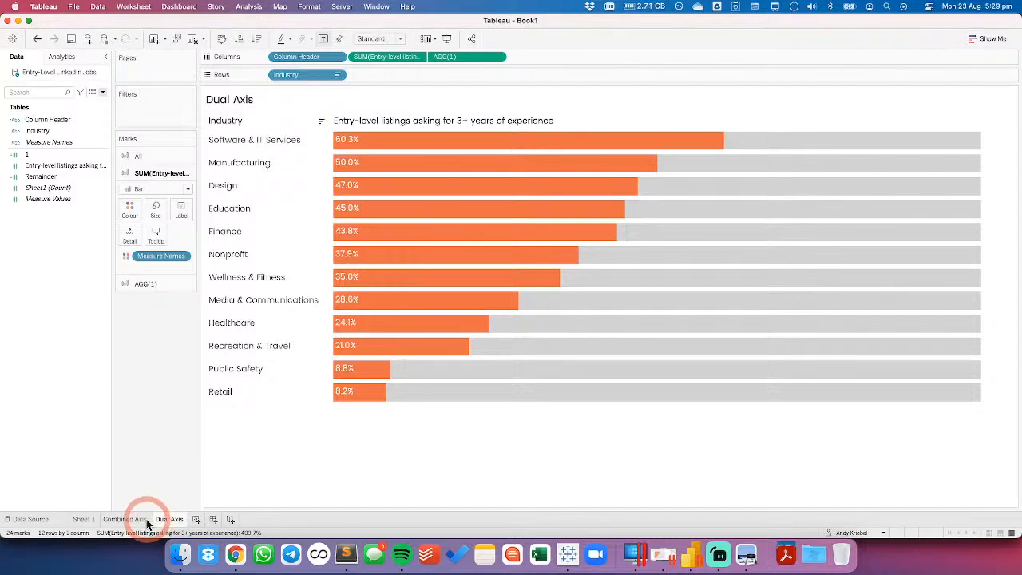
{"action": "left_click", "coordinate": [157, 520]}
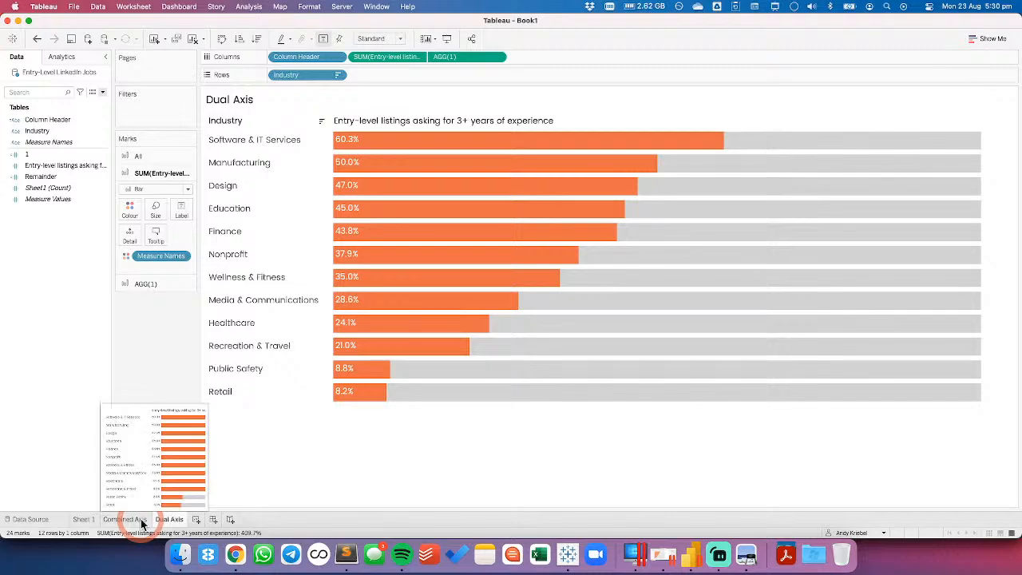
{"action": "left_click", "coordinate": [142, 522]}
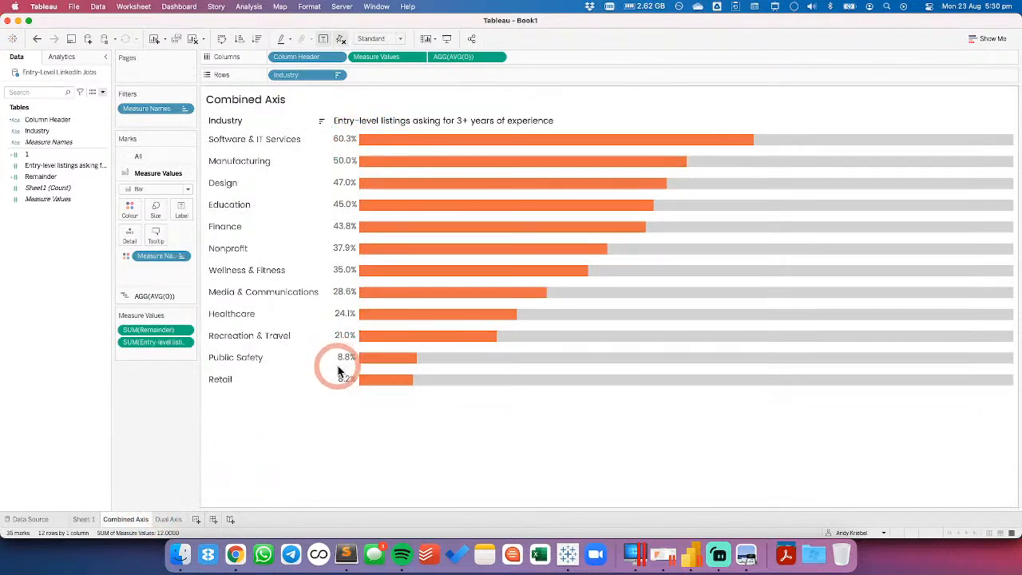
{"action": "left_click", "coordinate": [170, 519]}
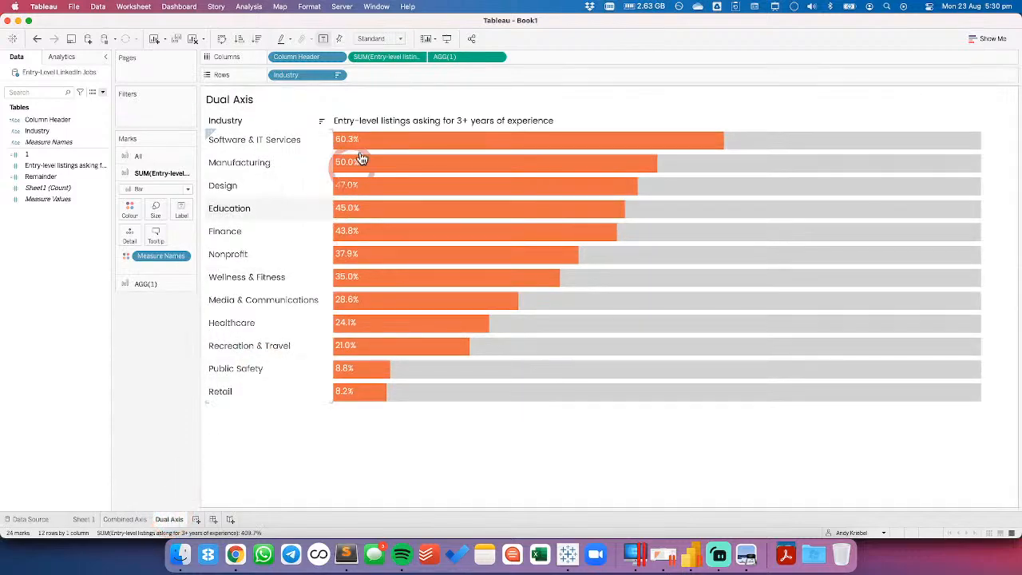
{"action": "left_click", "coordinate": [155, 393]}
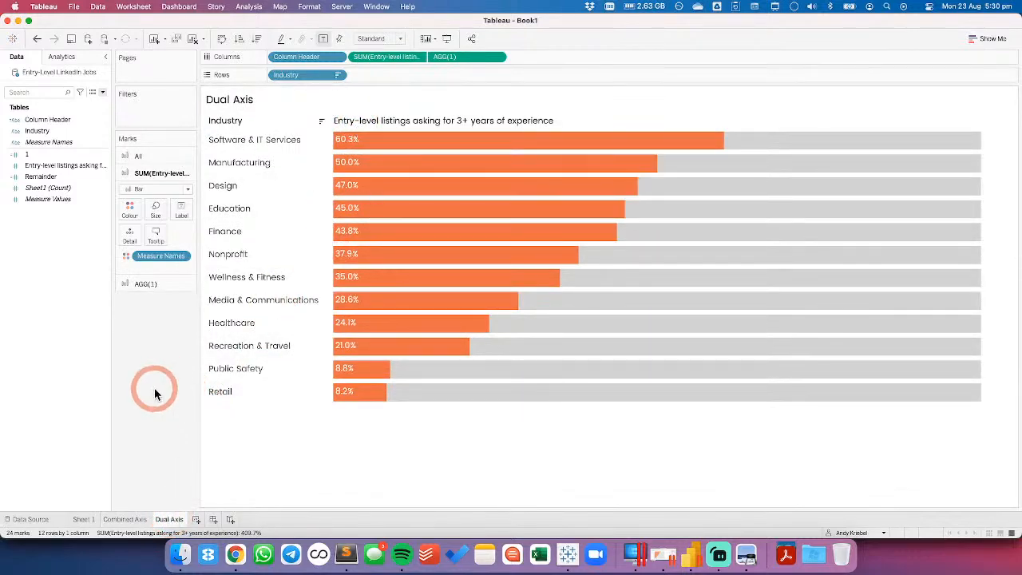
Switch to Power BI and rename the report page Page 1 as Combined Axis
{"action": "key", "text": "super+Tab"}
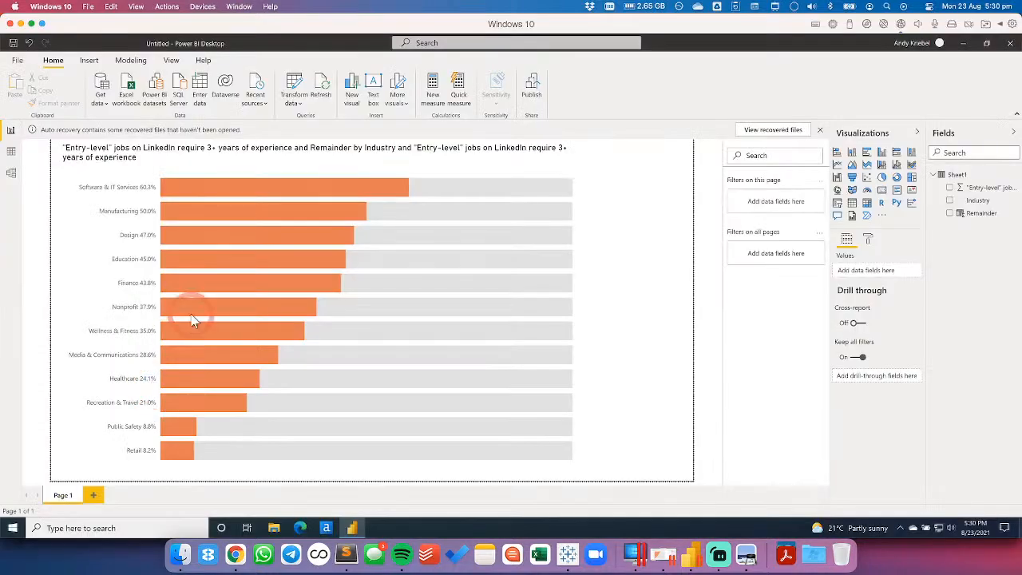
{"action": "left_click", "coordinate": [64, 493]}
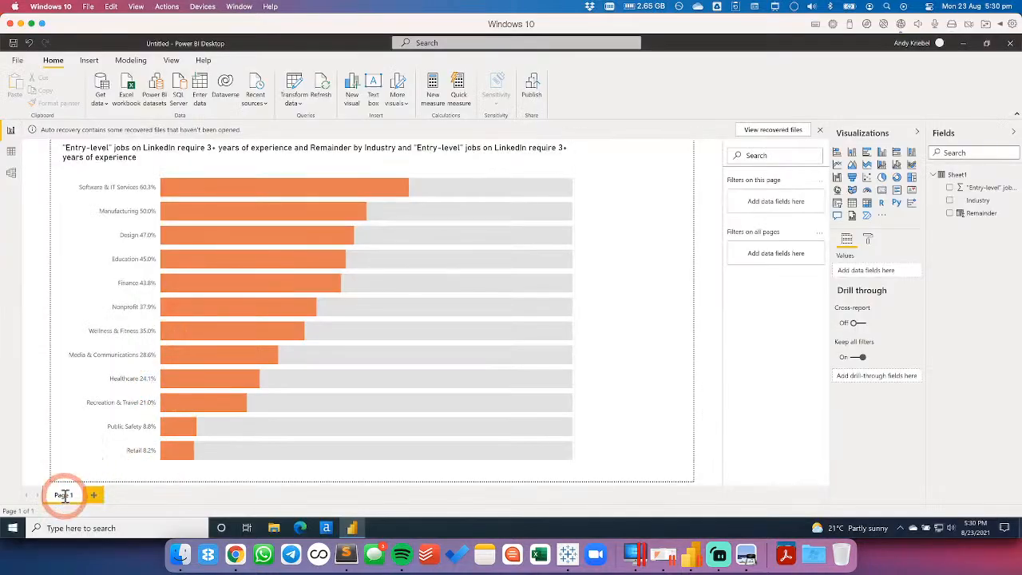
{"action": "left_click", "coordinate": [83, 496]}
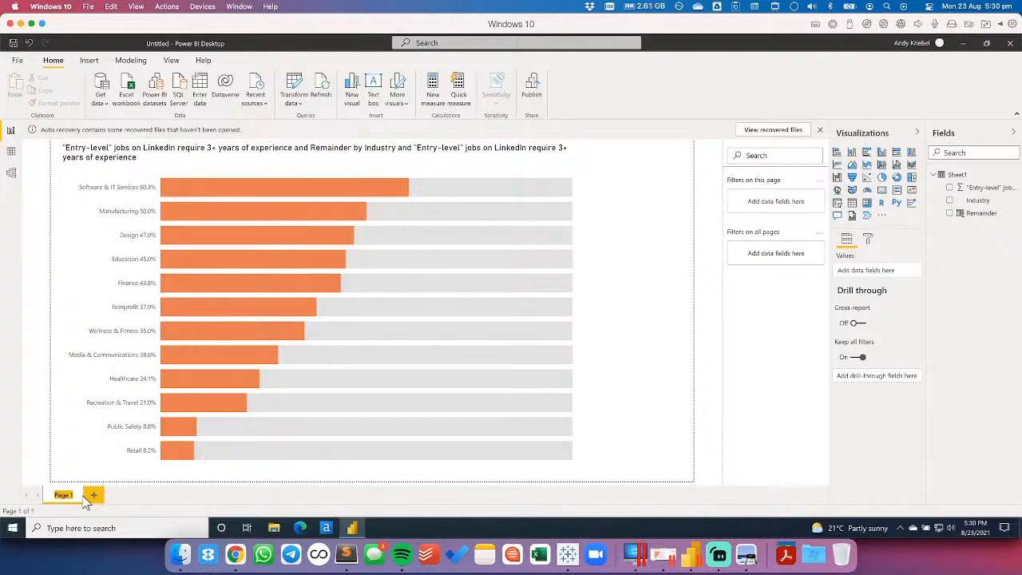
{"action": "type", "text": "Fixed Axis"}
{"action": "key", "text": "Return"}
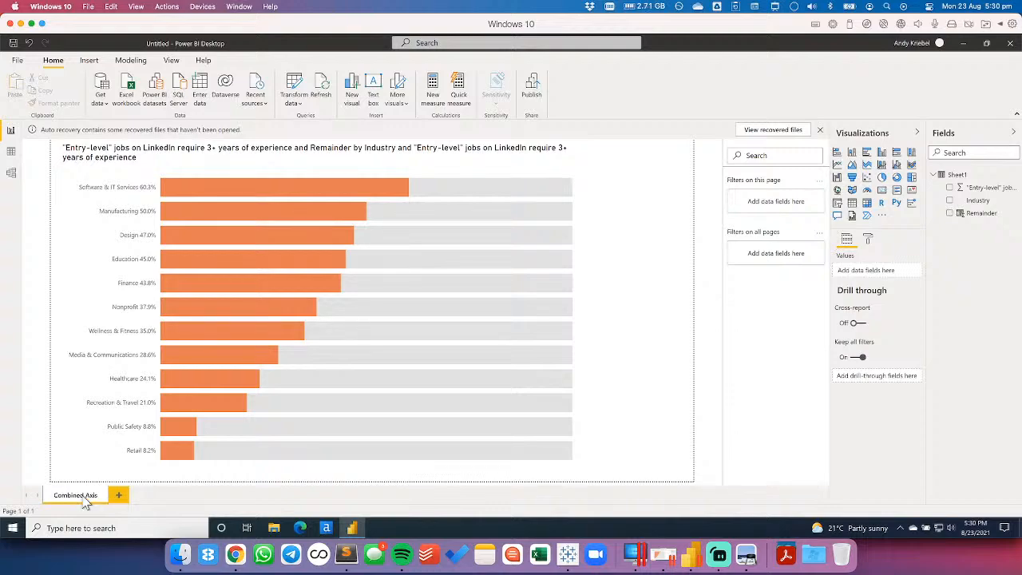
Add a calculated column named One with the constant value 1 to the Sheet1 table
{"action": "left_click_drag", "start_coordinate": [853, 324], "coordinate": [992, 251]}
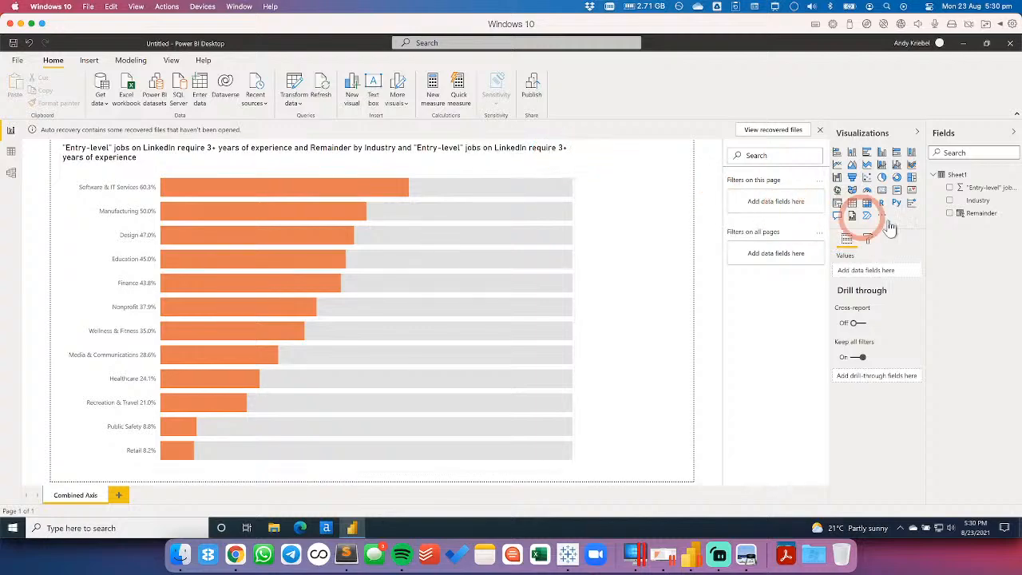
{"action": "left_click", "coordinate": [1015, 212]}
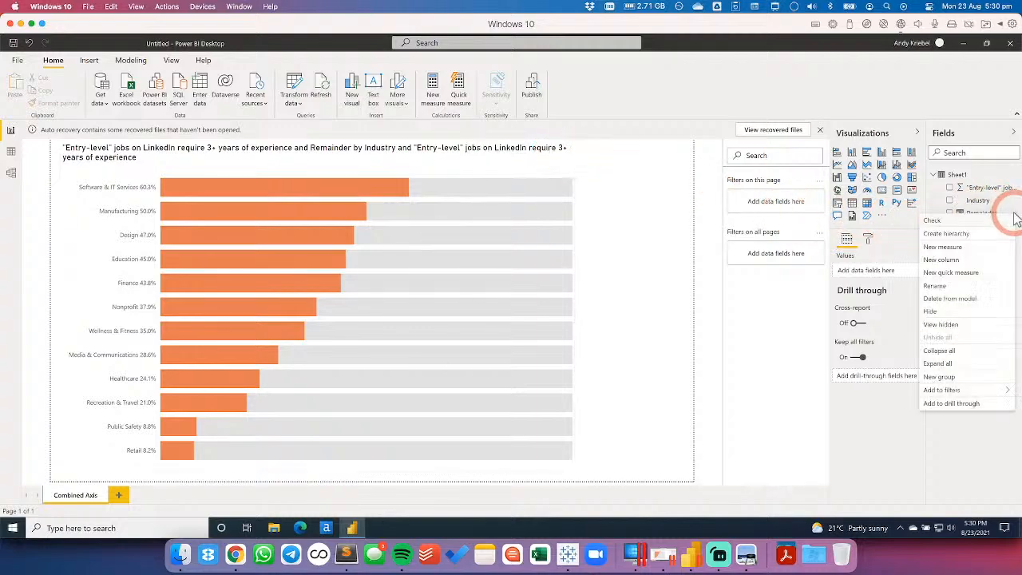
{"action": "key", "text": "Escape"}
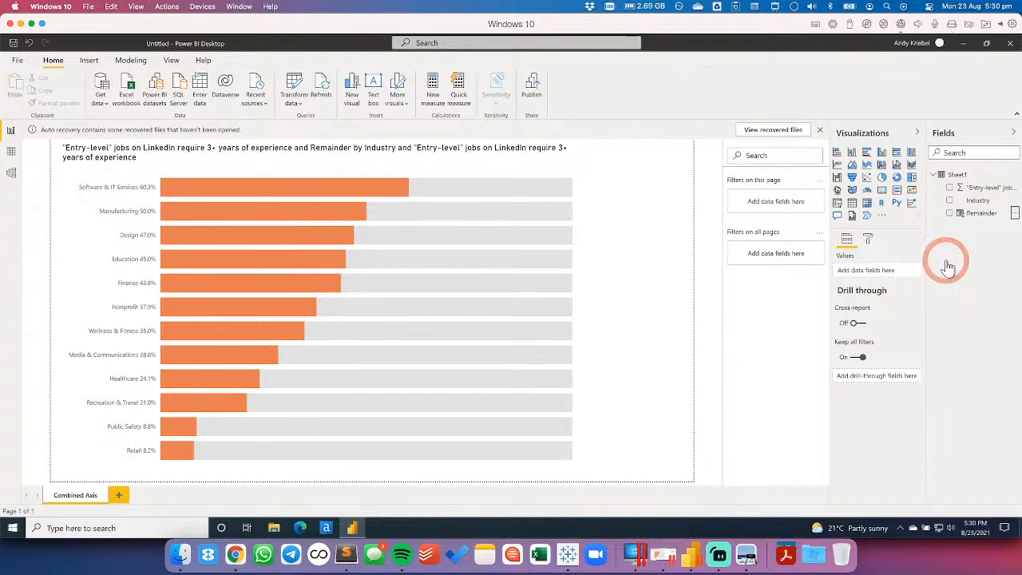
{"action": "left_click", "coordinate": [721, 271]}
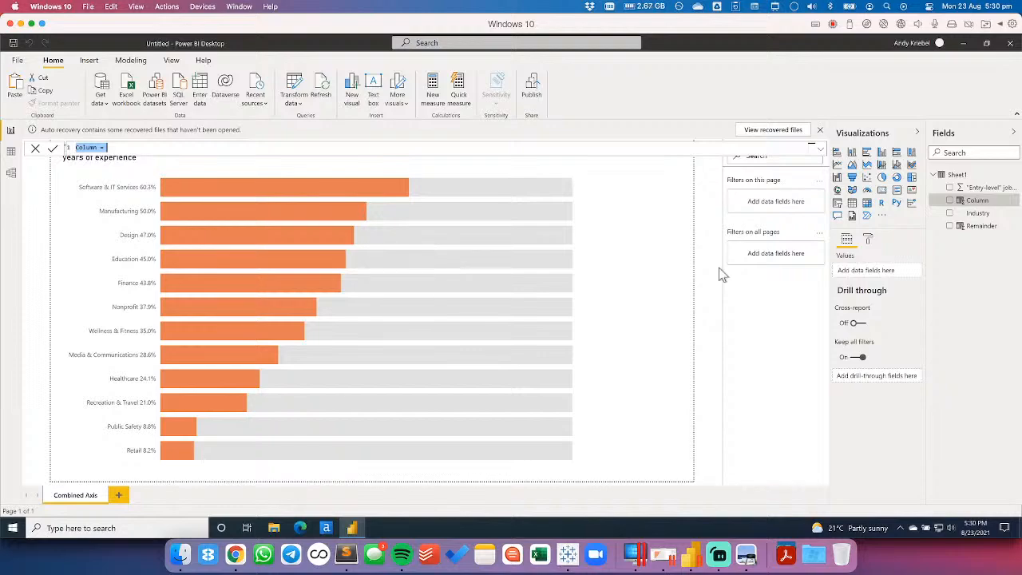
{"action": "type", "text": "One"}
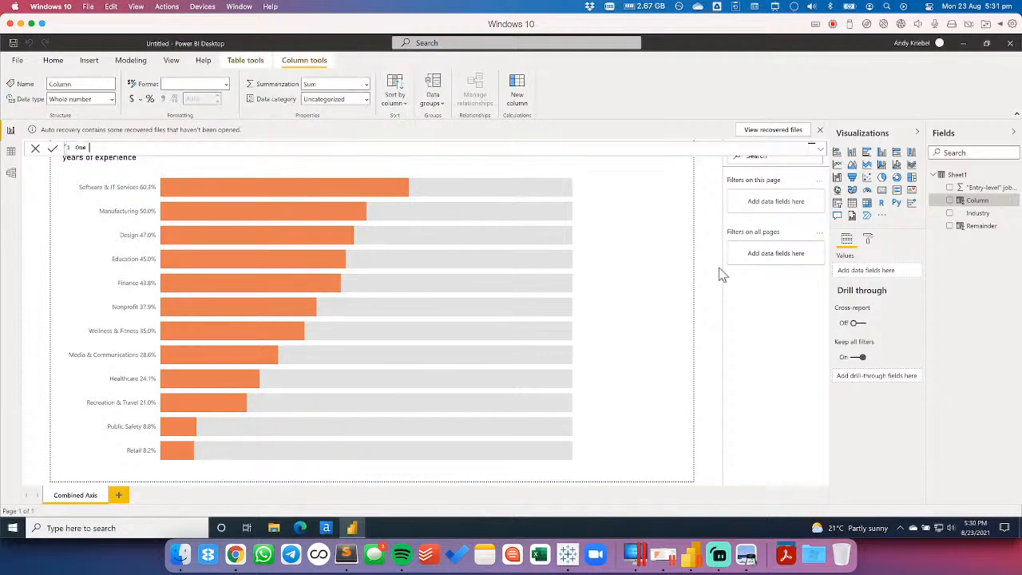
{"action": "type", "text": " =1"}
{"action": "left_click", "coordinate": [367, 87]}
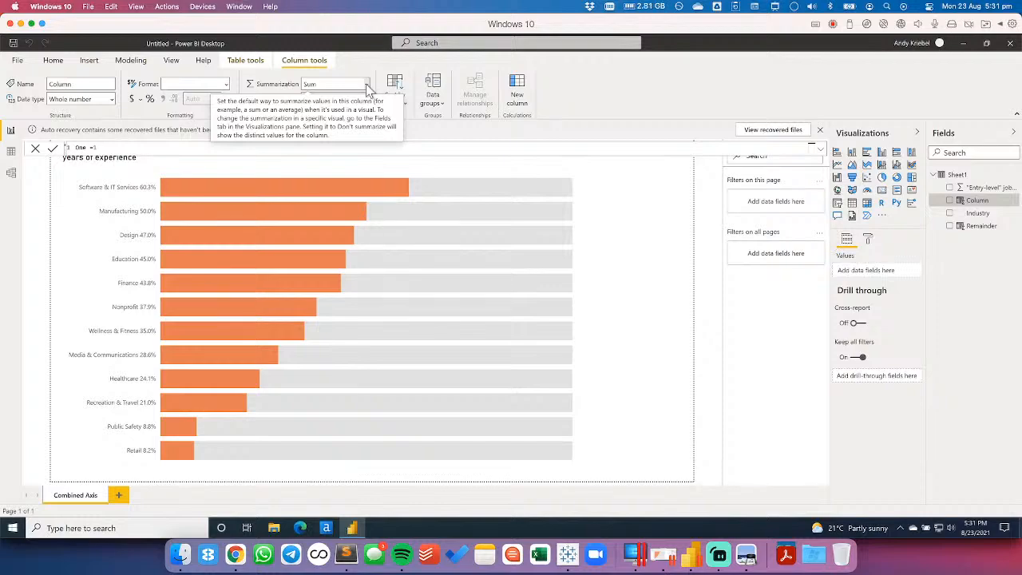
{"action": "left_click", "coordinate": [367, 87]}
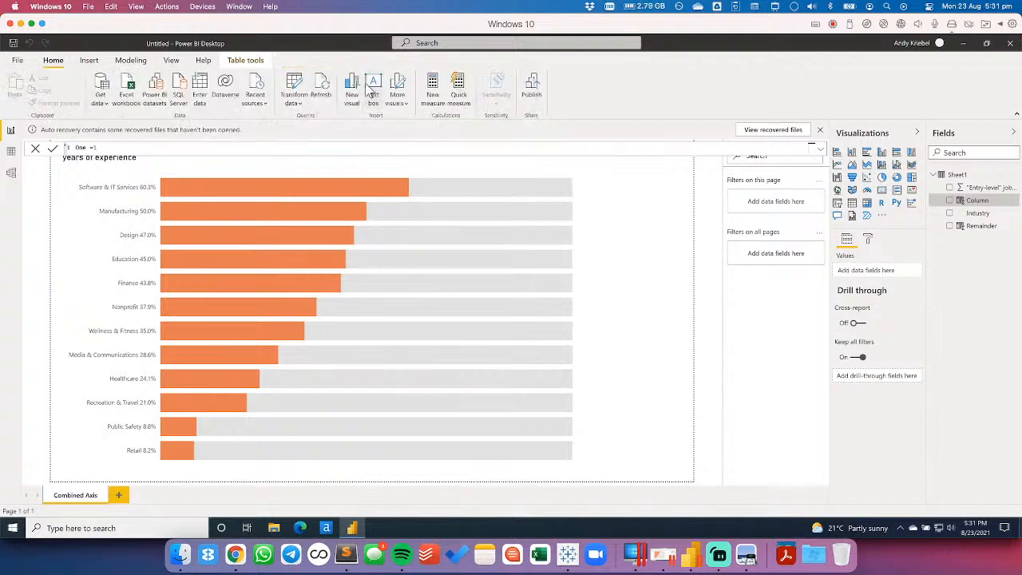
{"action": "left_click", "coordinate": [369, 90]}
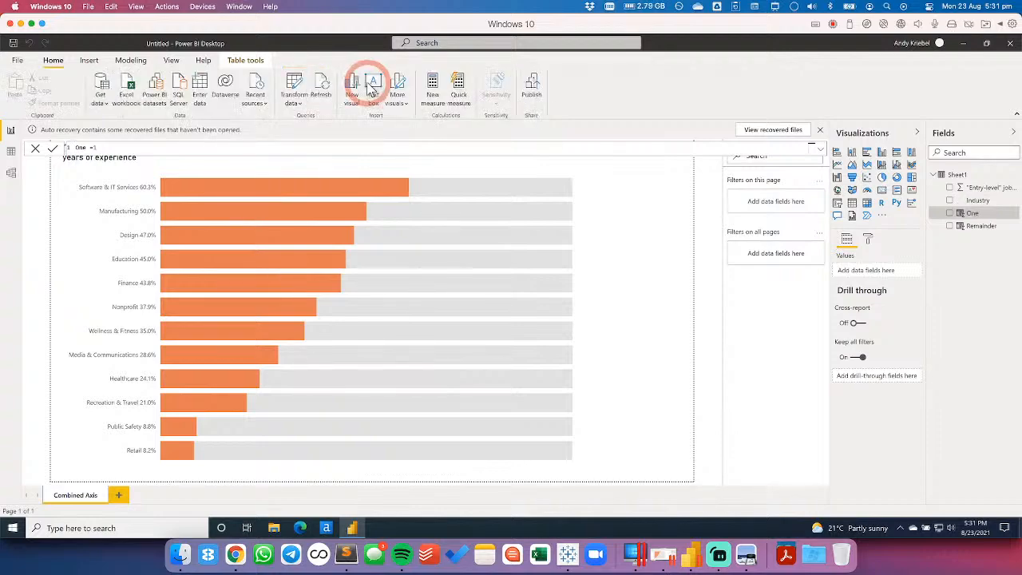
{"action": "left_click", "coordinate": [973, 215]}
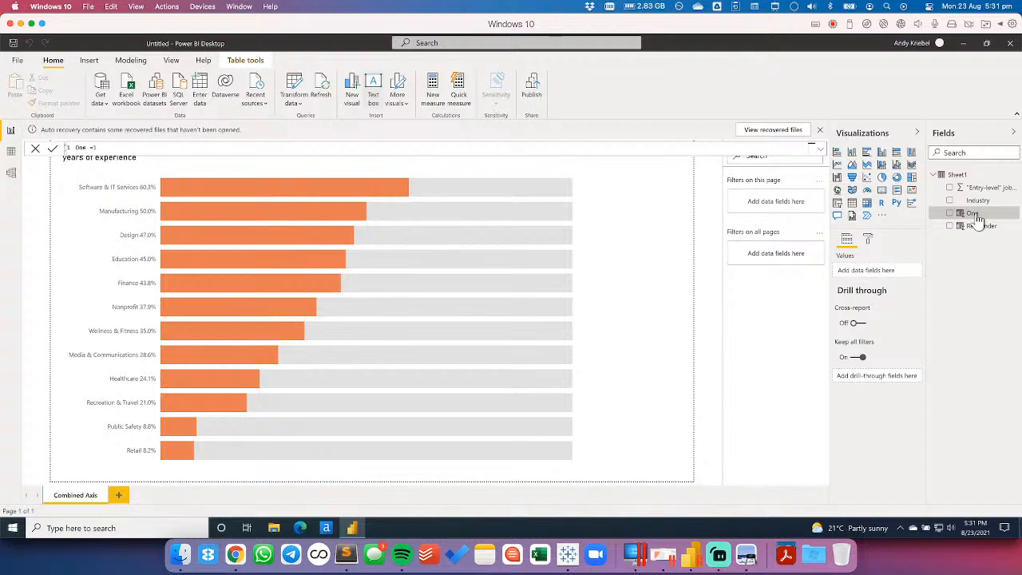
{"action": "mouse_move", "coordinate": [635, 306]}
{"action": "left_mouse_down"}
{"action": "mouse_move", "coordinate": [614, 309]}
{"action": "mouse_move", "coordinate": [710, 307]}
{"action": "left_mouse_up"}
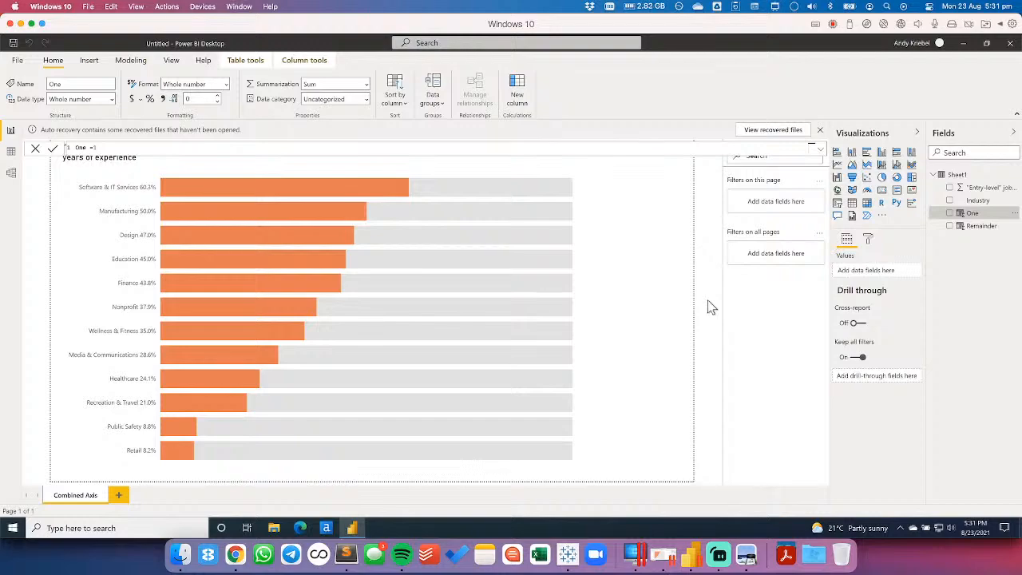
Duplicate the Combined Axis report page and rename the copy as Dual Axis
{"action": "left_click_drag", "start_coordinate": [158, 484], "coordinate": [84, 498]}
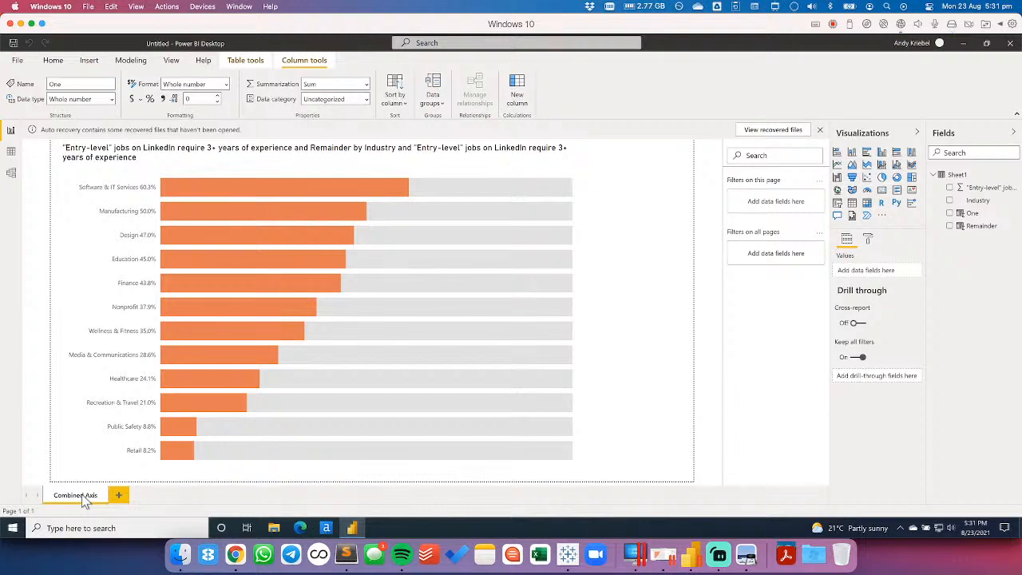
{"action": "left_click", "coordinate": [84, 497]}
{"action": "right_click", "coordinate": [84, 496]}
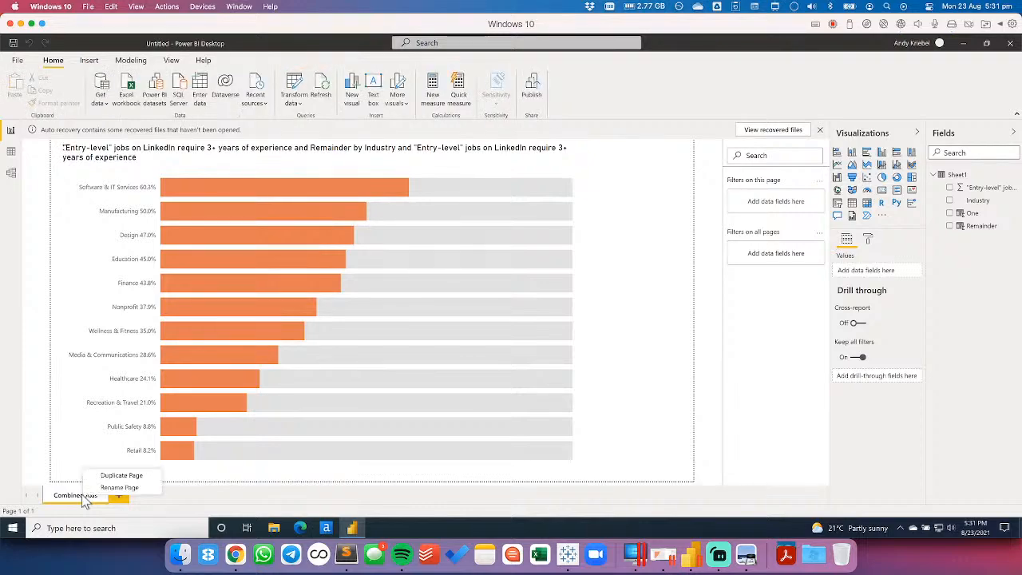
{"action": "left_click", "coordinate": [104, 487]}
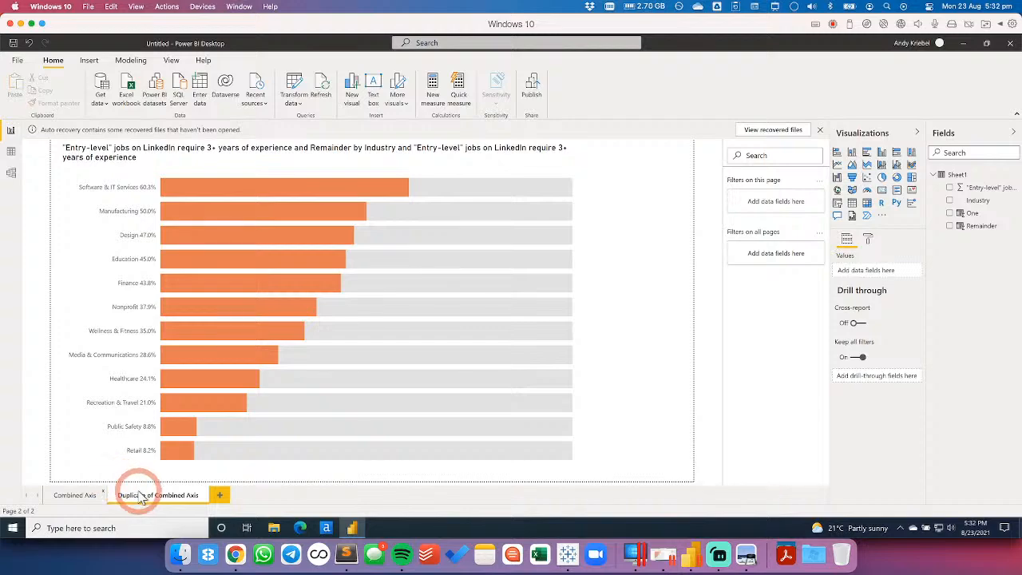
{"action": "double_click", "coordinate": [138, 495]}
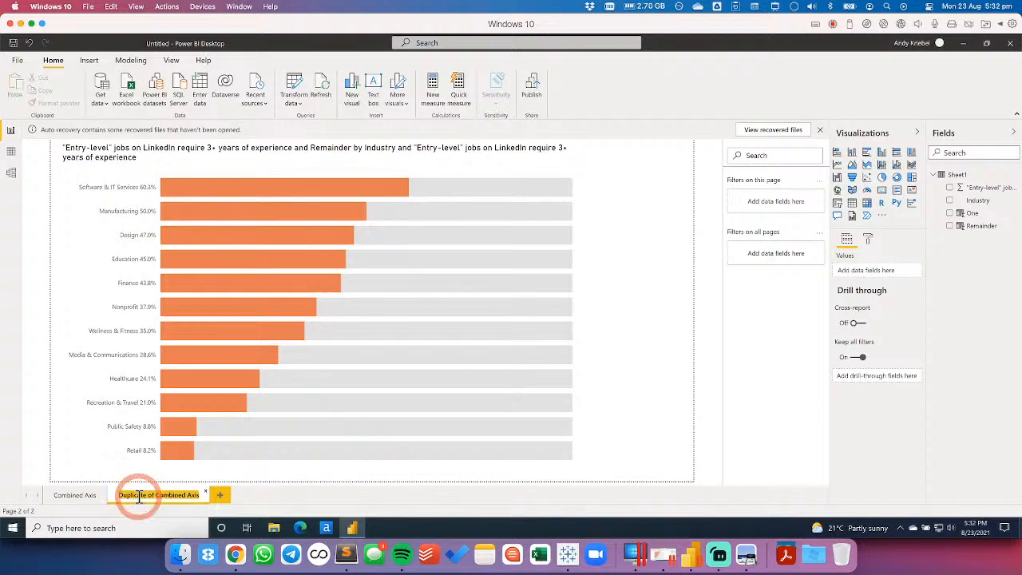
{"action": "type", "text": "Dual Axis"}
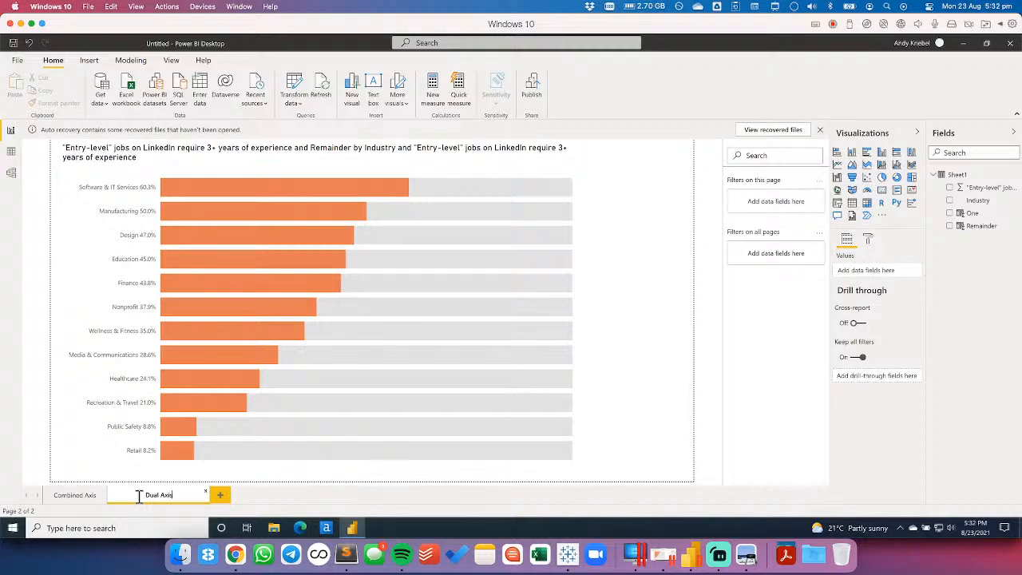
Name the second report page Dual Axis and remove the Remainder field from its bar chart's values
{"action": "key", "text": "Return"}
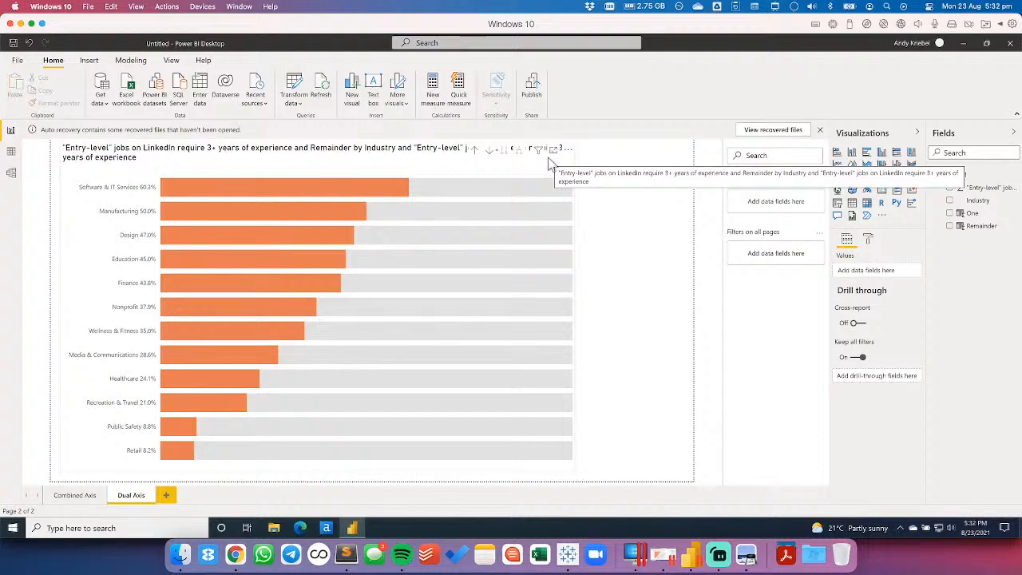
{"action": "left_click", "coordinate": [444, 164]}
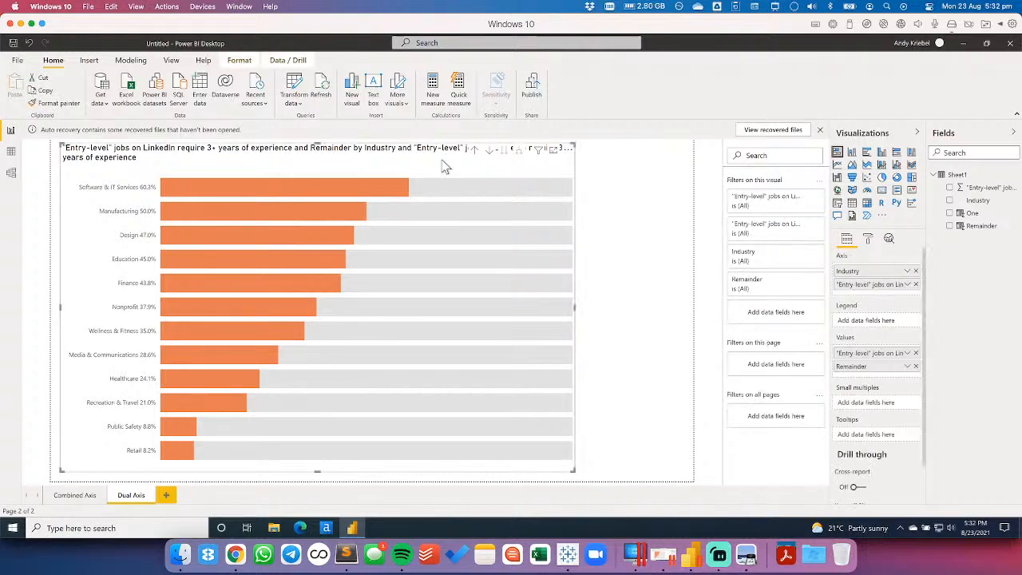
{"action": "left_click", "coordinate": [916, 367]}
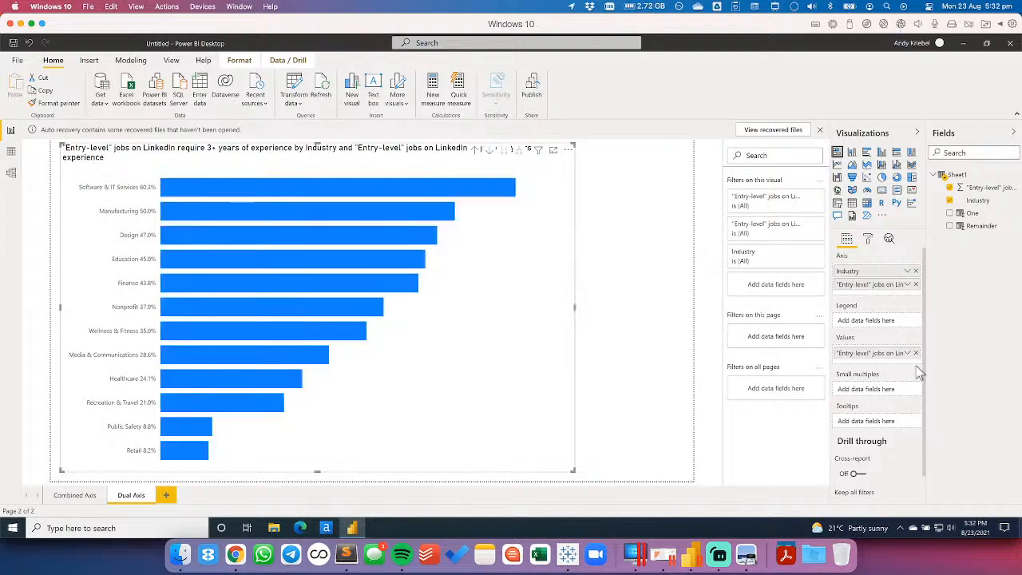
Add the One field to the stacked bar chart's values below the "Entry-level" jobs field
{"action": "left_click", "coordinate": [881, 169]}
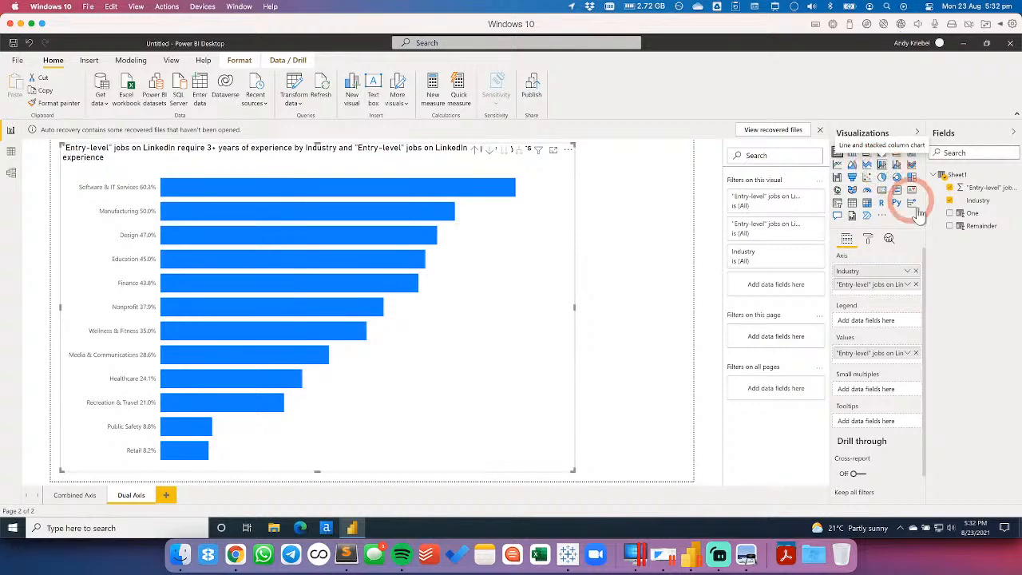
{"action": "left_click", "coordinate": [981, 297]}
{"action": "left_click", "coordinate": [971, 212]}
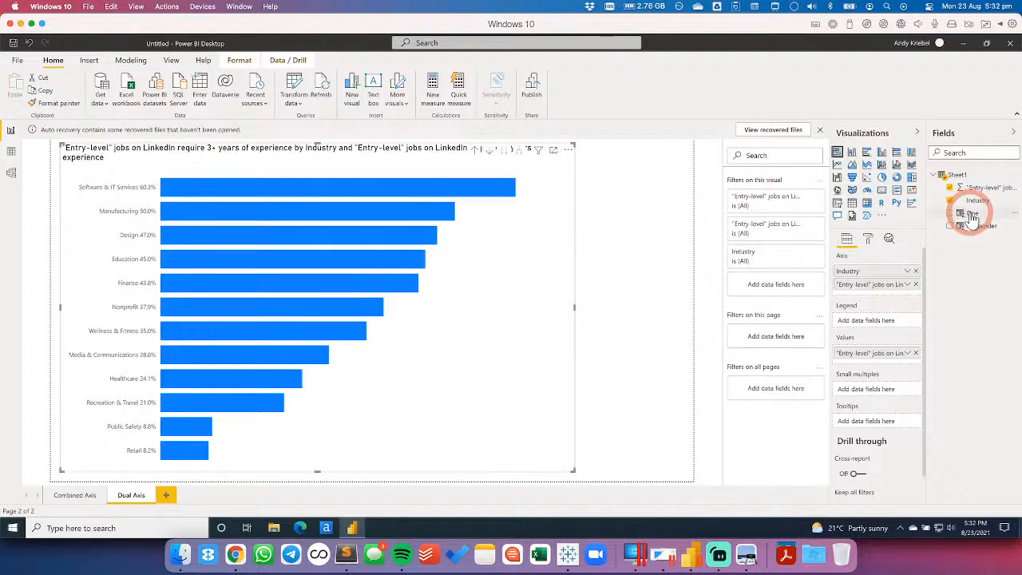
{"action": "left_click_drag", "start_coordinate": [971, 214], "coordinate": [865, 364]}
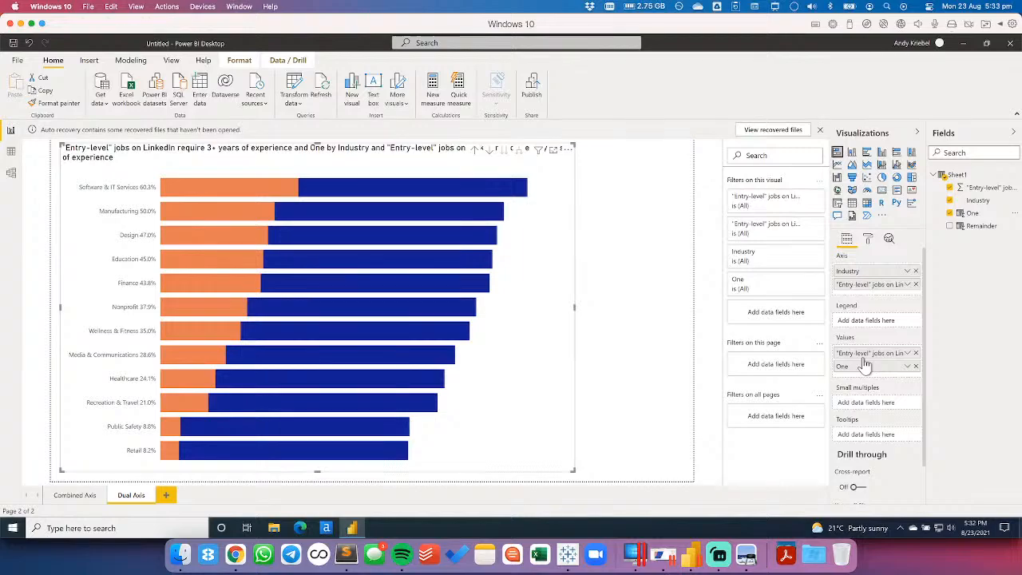
{"action": "left_click", "coordinate": [551, 254]}
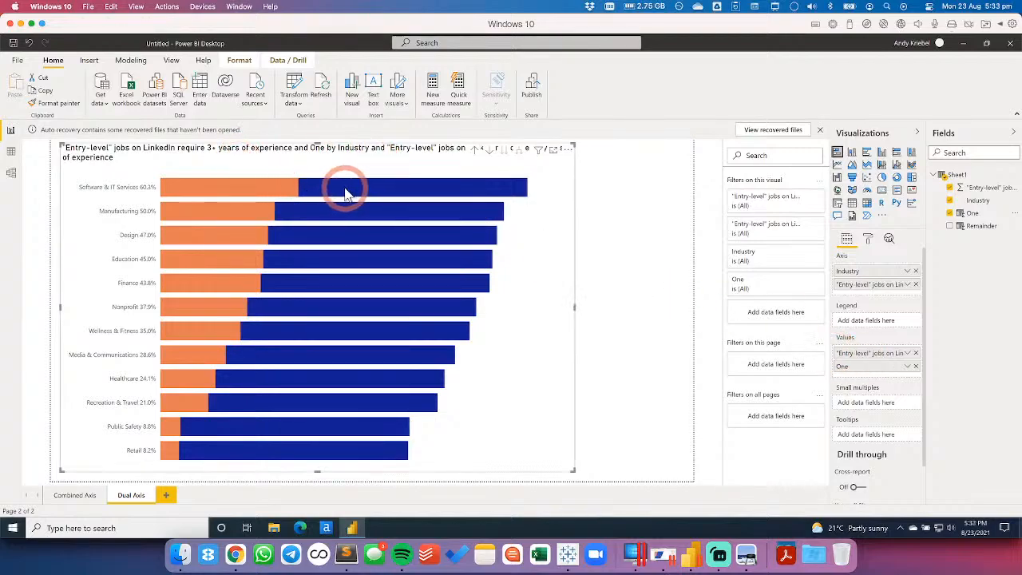
Try the clustered bar chart type for the visual and inspect the Software & IT Services bars
{"action": "left_click", "coordinate": [868, 154]}
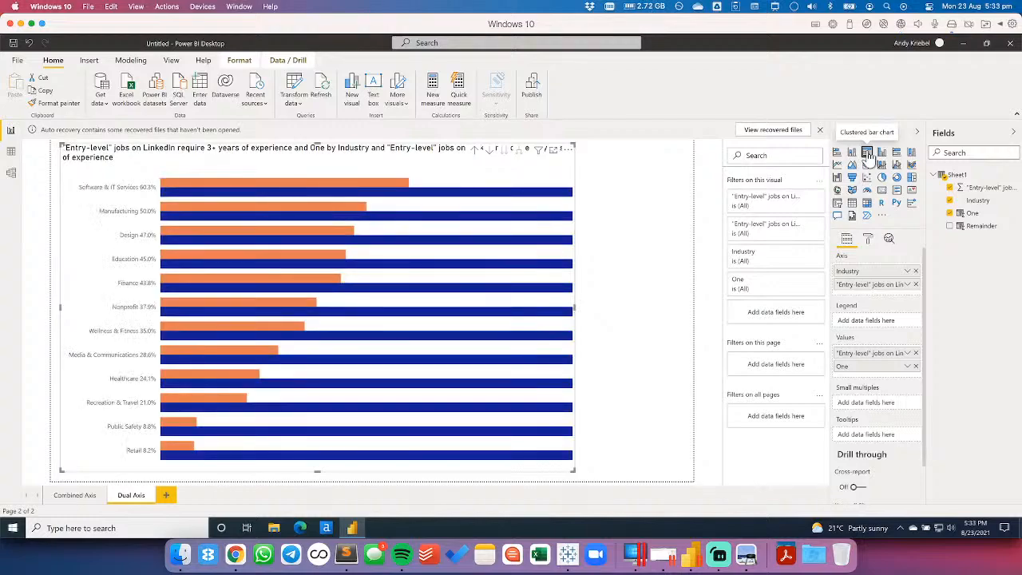
{"action": "left_click", "coordinate": [829, 152]}
{"action": "left_click", "coordinate": [289, 174]}
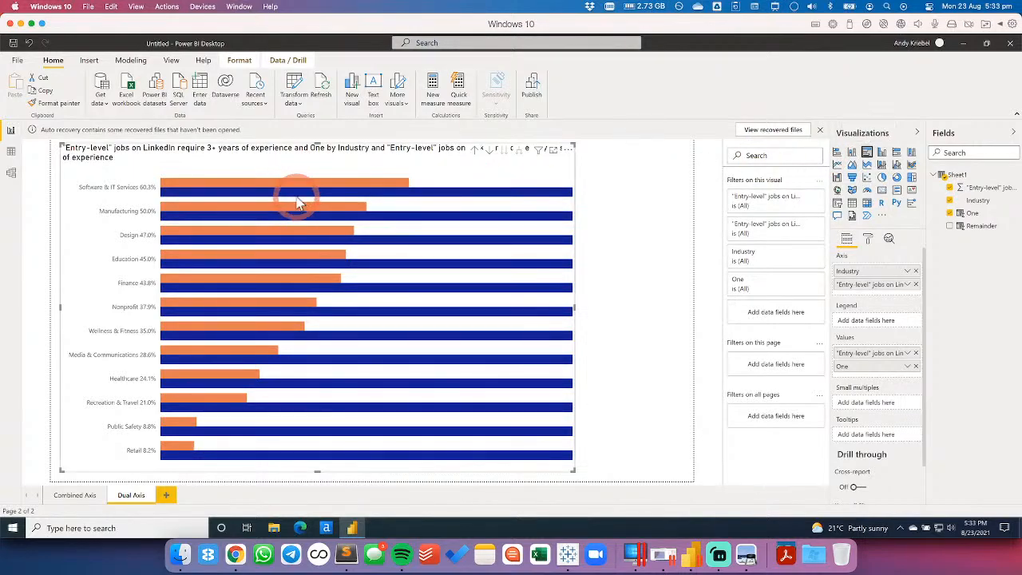
{"action": "mouse_move", "coordinate": [297, 203]}
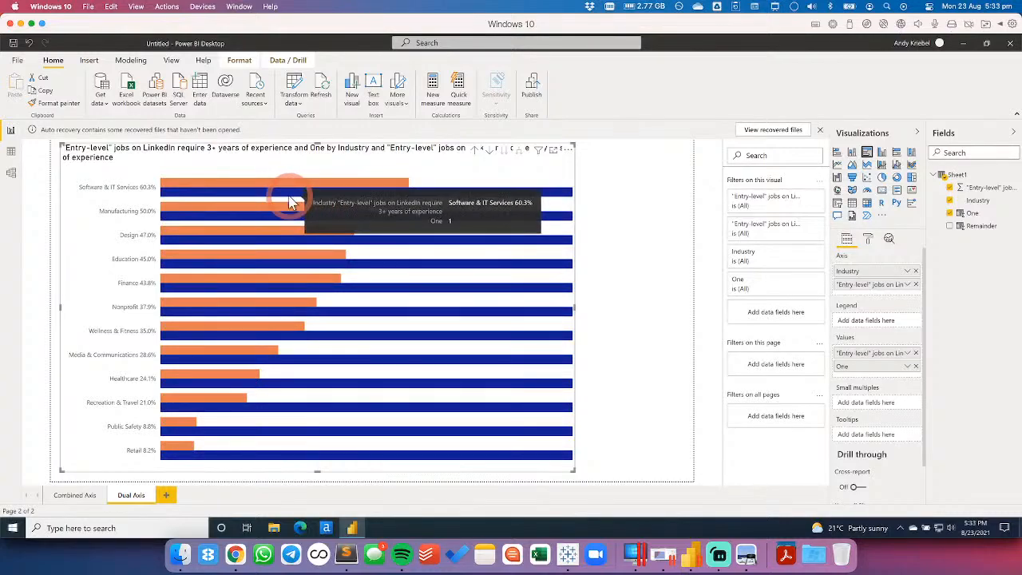
{"action": "left_click", "coordinate": [351, 204]}
Look through the clustered bar chart's formatting, field and analytics options, including the constant line settings
{"action": "left_click", "coordinate": [869, 238]}
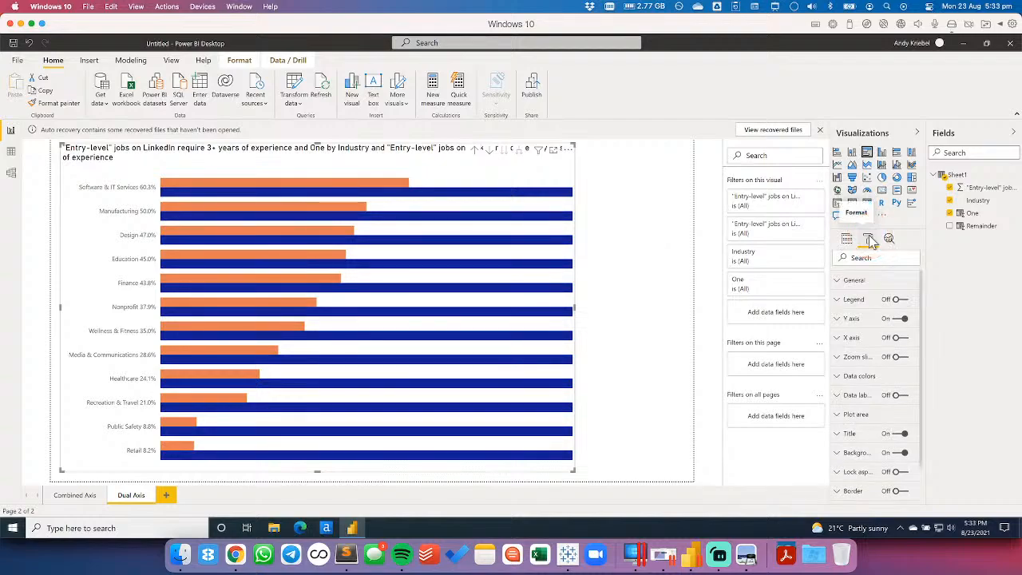
{"action": "left_click", "coordinate": [917, 384]}
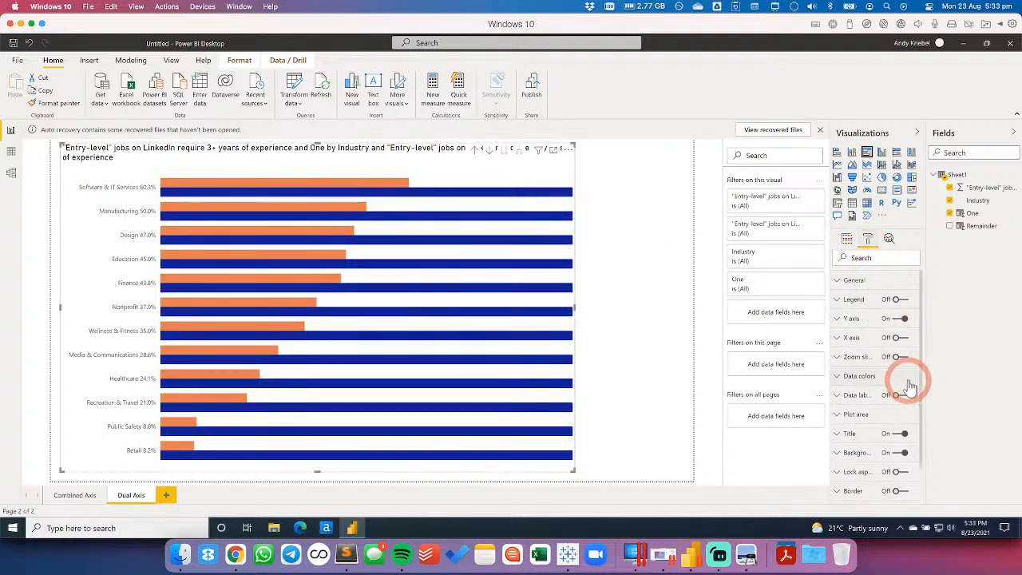
{"action": "left_click_drag", "start_coordinate": [920, 387], "coordinate": [922, 453]}
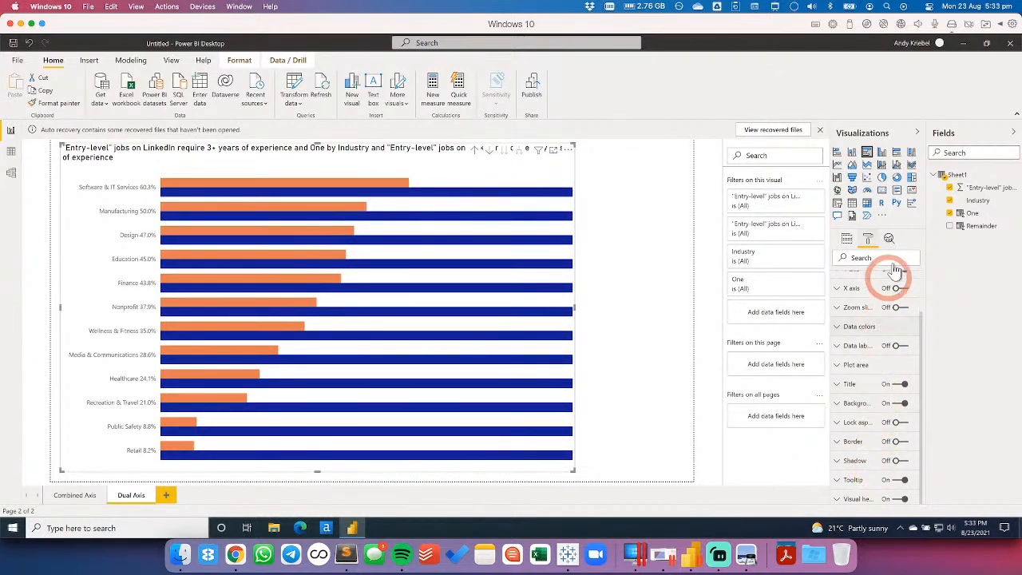
{"action": "left_click", "coordinate": [847, 242]}
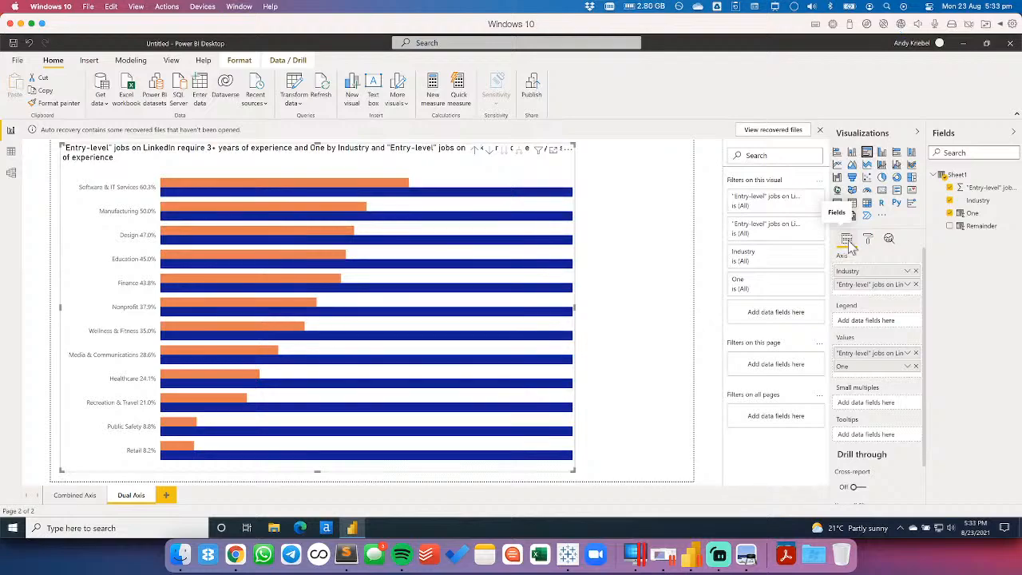
{"action": "left_click", "coordinate": [887, 239]}
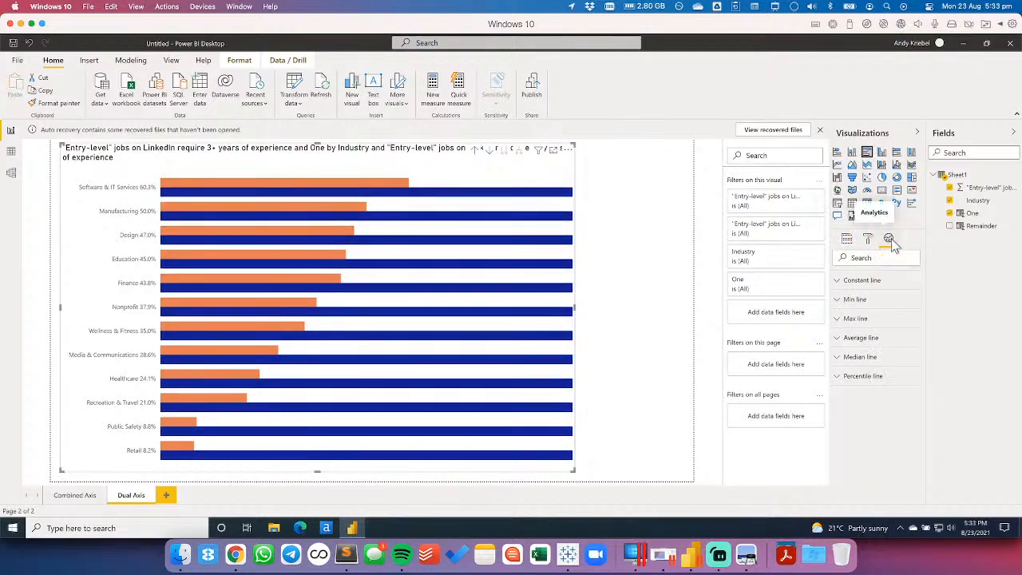
{"action": "left_click", "coordinate": [889, 239]}
{"action": "left_click", "coordinate": [855, 297]}
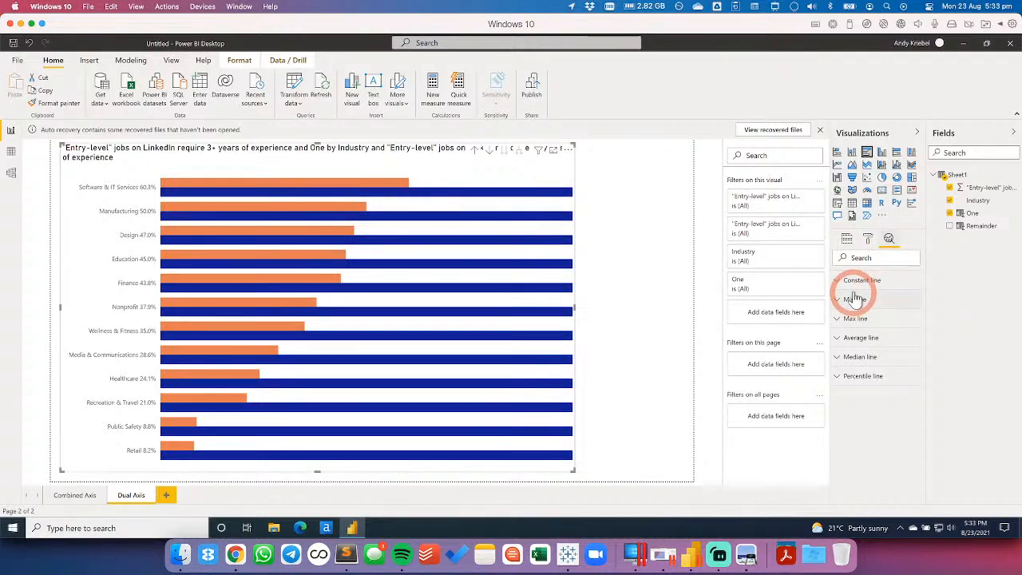
{"action": "left_click", "coordinate": [841, 284]}
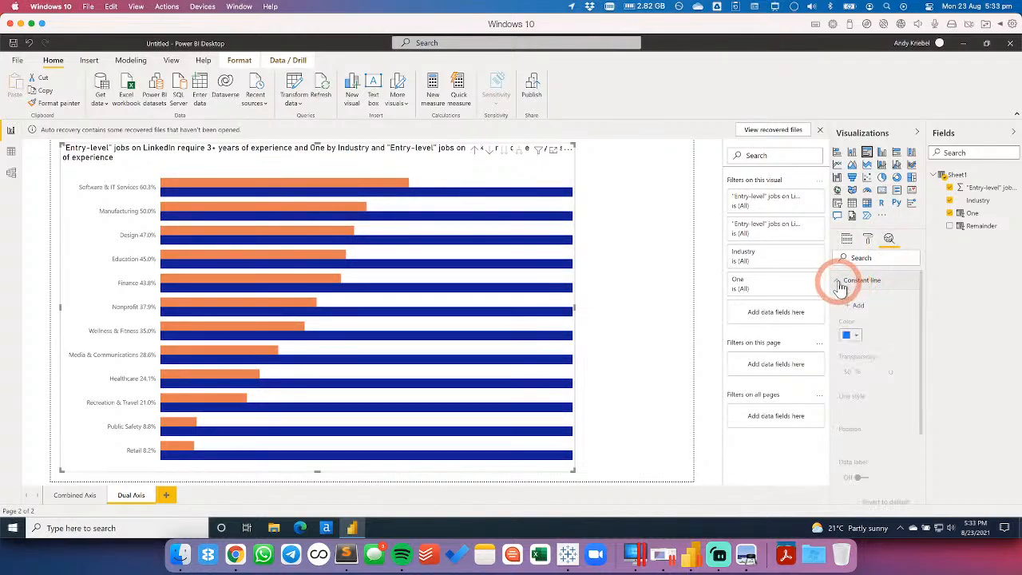
{"action": "left_click", "coordinate": [840, 283]}
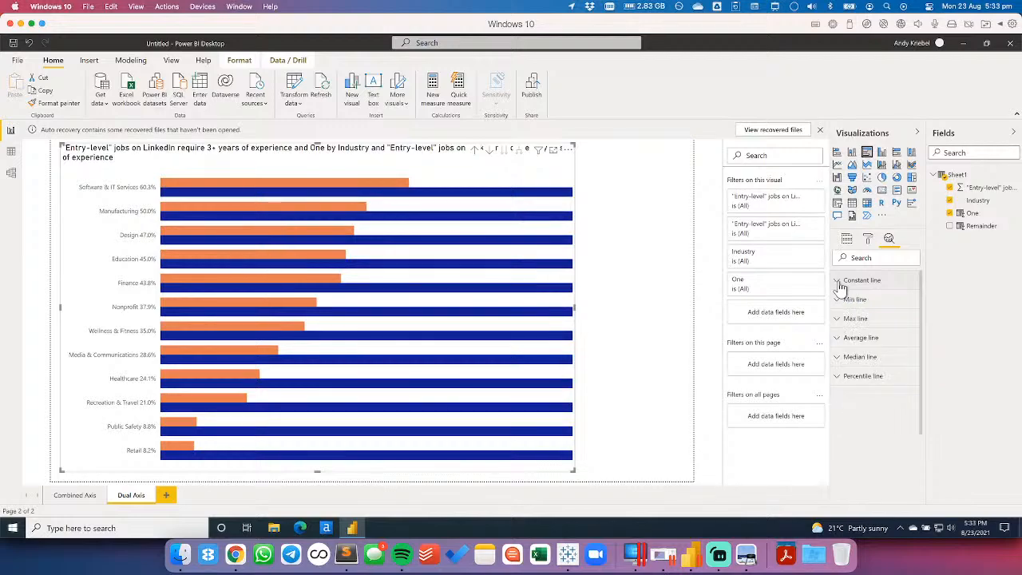
{"action": "left_click", "coordinate": [869, 242]}
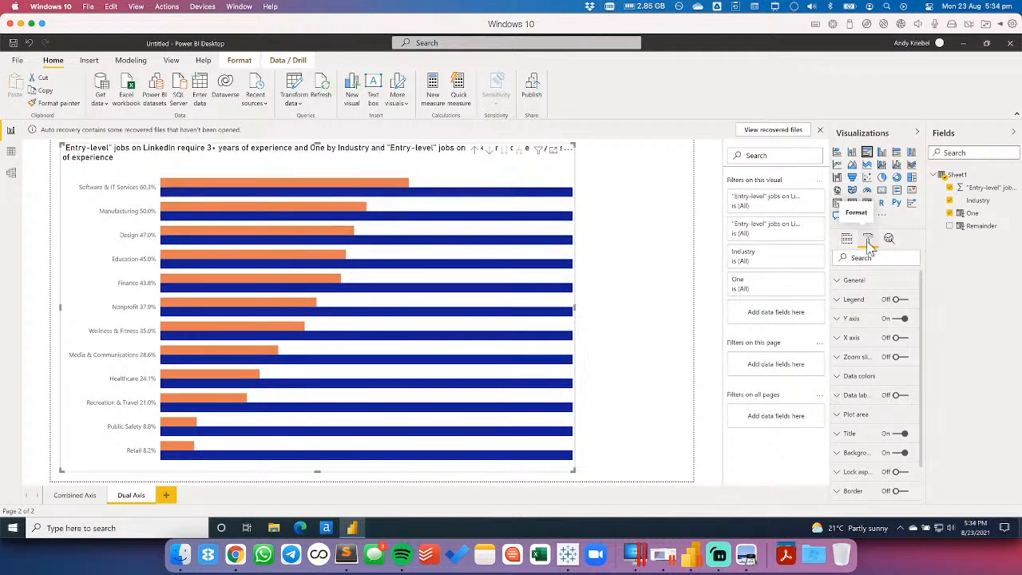
{"action": "left_click", "coordinate": [870, 244]}
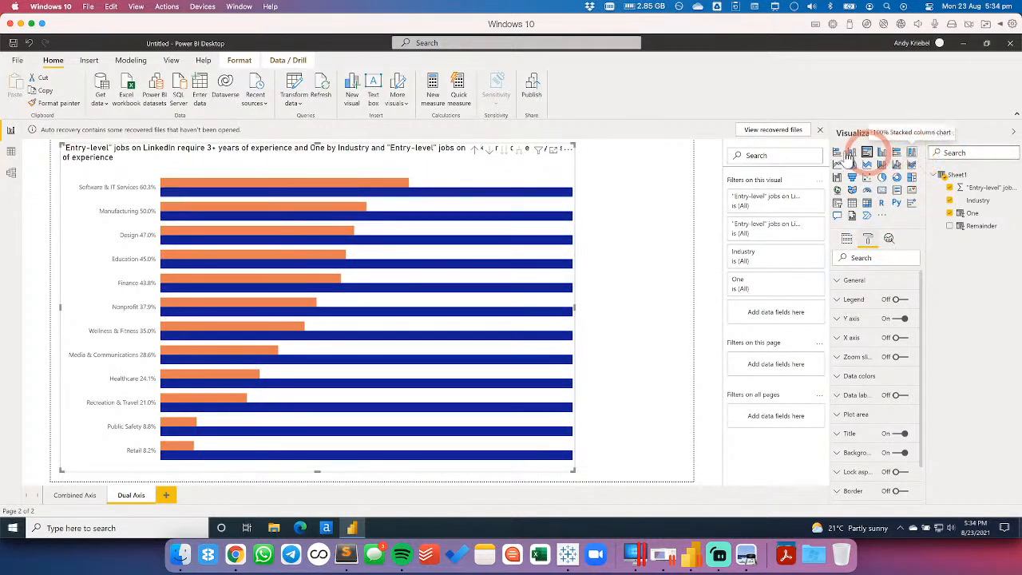
Try the 100% stacked column type, change the visual to a 100% stacked bar chart and show its field assignments
{"action": "left_click", "coordinate": [911, 154]}
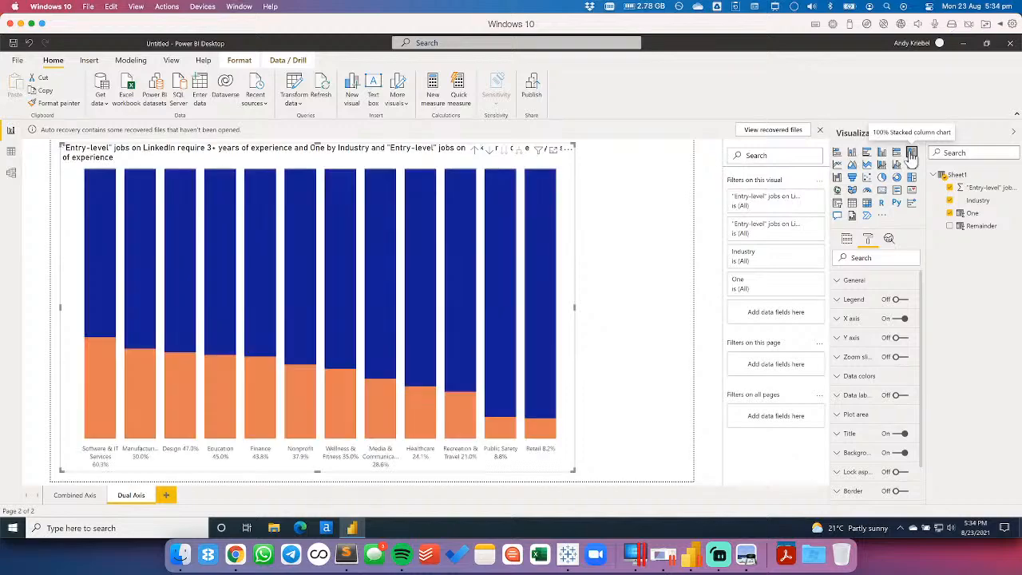
{"action": "left_click", "coordinate": [896, 153]}
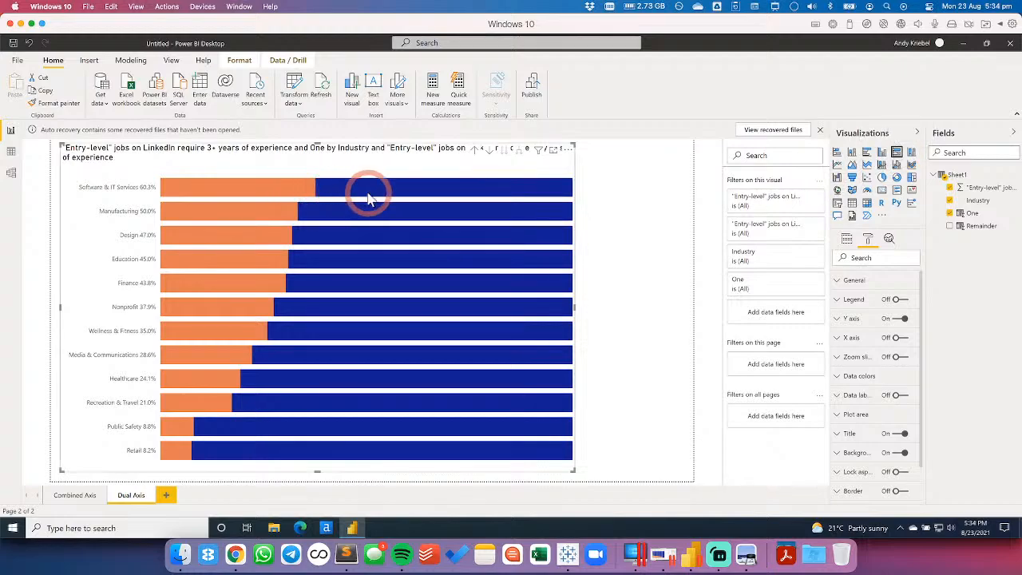
{"action": "mouse_move", "coordinate": [367, 198]}
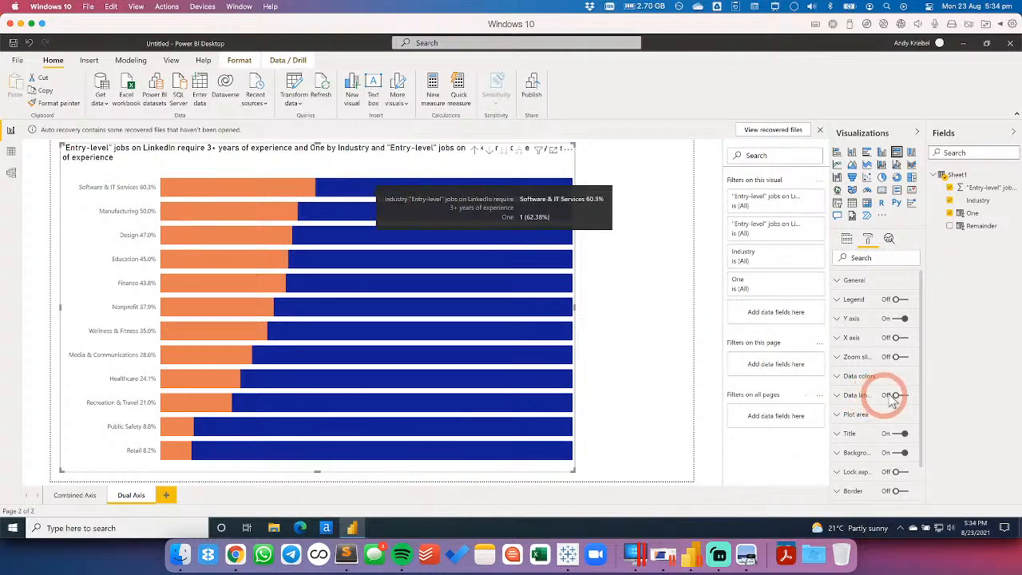
{"action": "left_click", "coordinate": [845, 240]}
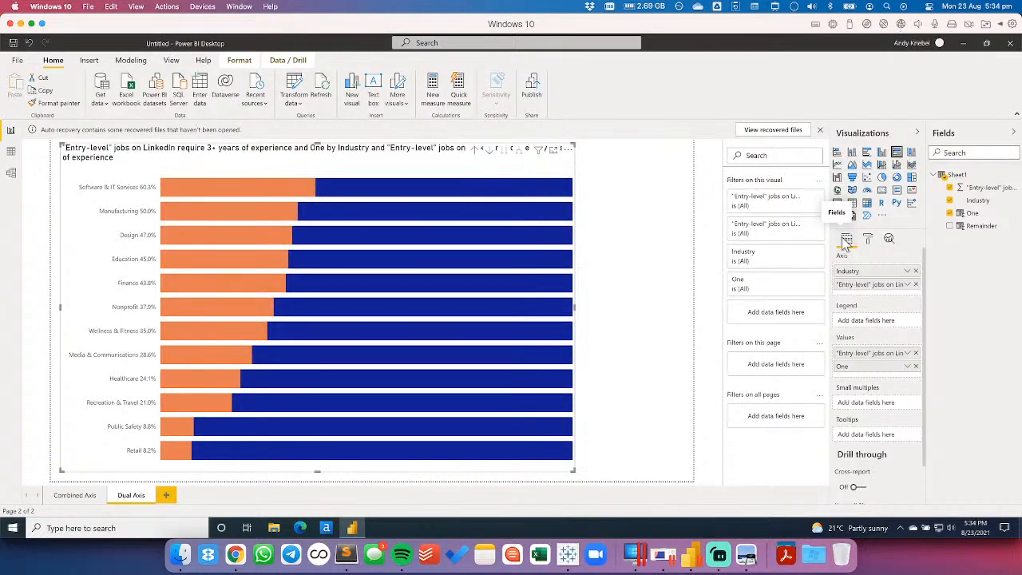
Open the Combined Axis report page and switch to the Tableau workbook
{"action": "left_click", "coordinate": [90, 497]}
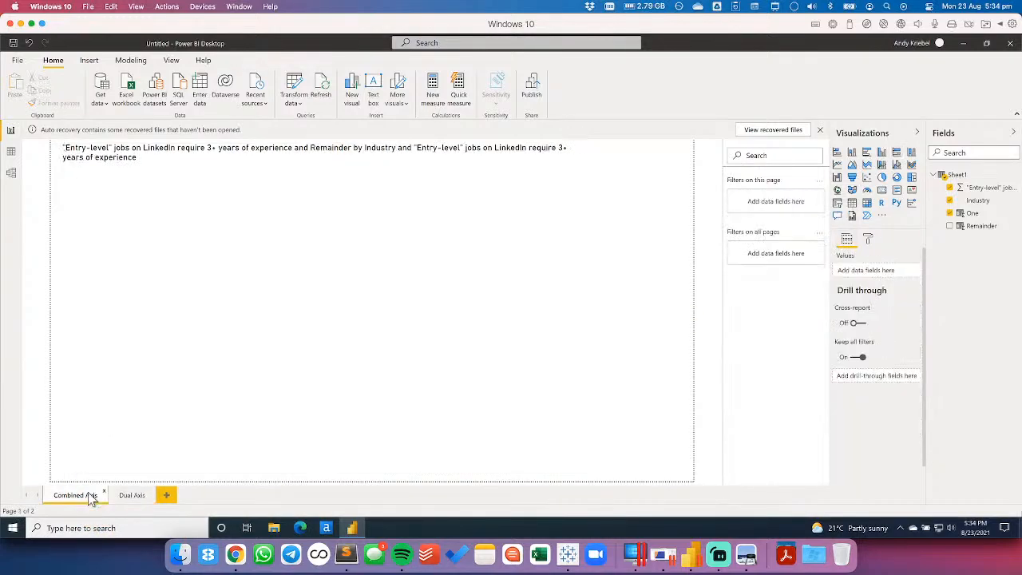
{"action": "left_click", "coordinate": [571, 543]}
{"action": "left_click", "coordinate": [547, 418]}
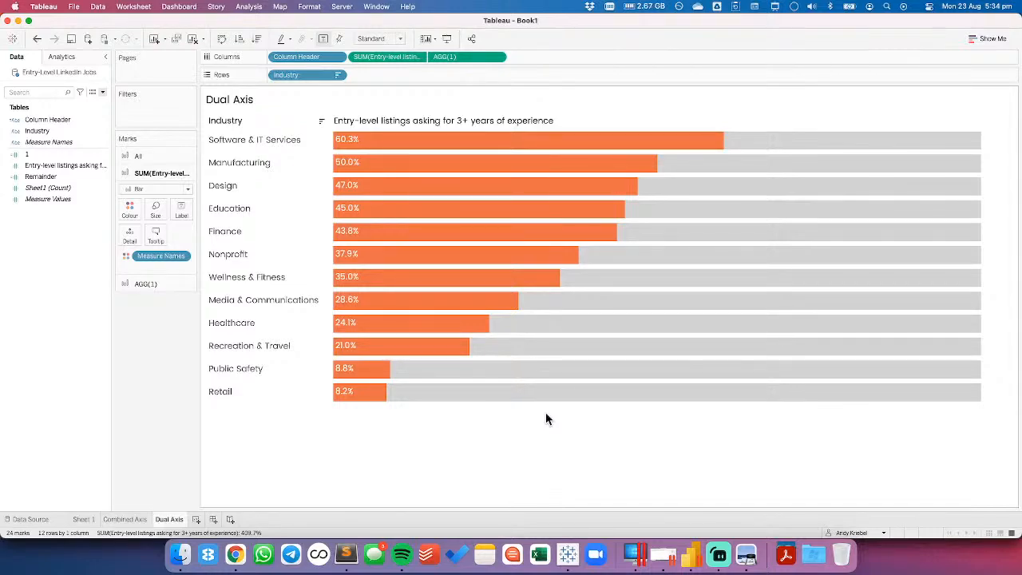
Create a new worksheet with Industry on rows and Entry-level listings asking for 3+ years of experience on columns
{"action": "left_click", "coordinate": [196, 519]}
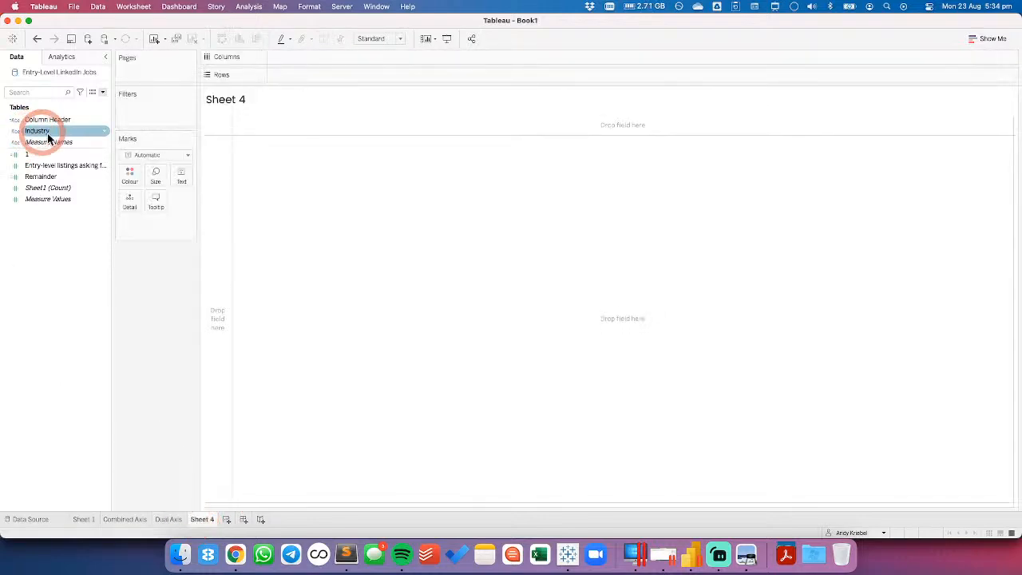
{"action": "left_click", "coordinate": [51, 154]}
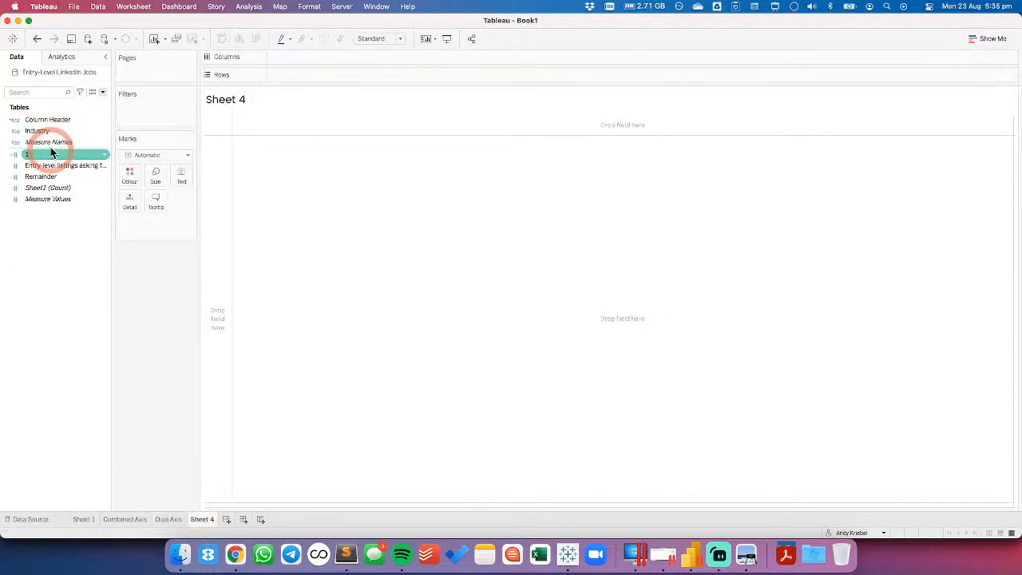
{"action": "left_click", "coordinate": [48, 120]}
{"action": "left_click", "coordinate": [46, 132]}
{"action": "left_click_drag", "start_coordinate": [46, 135], "coordinate": [286, 78]}
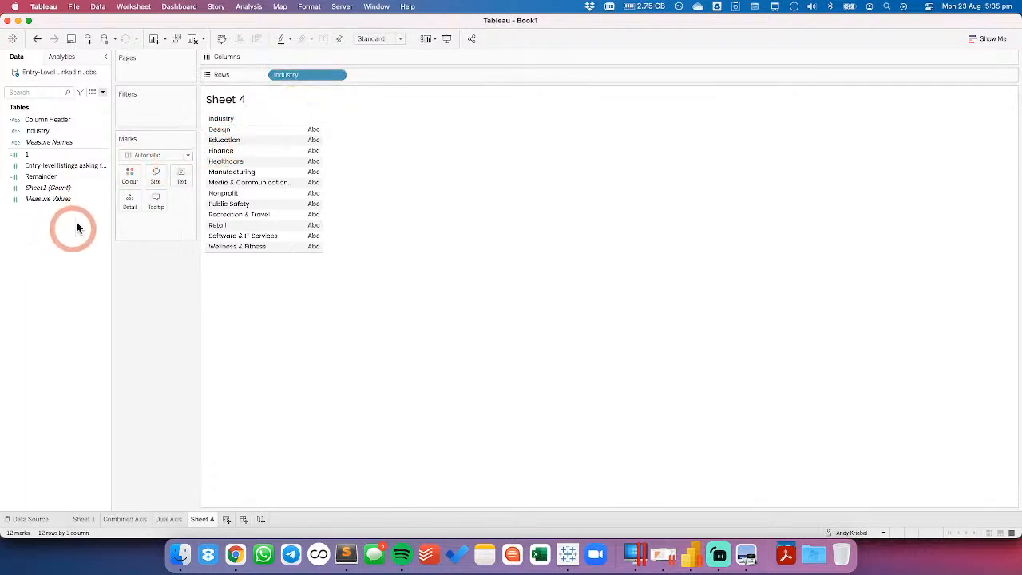
{"action": "left_click_drag", "start_coordinate": [72, 165], "coordinate": [299, 60]}
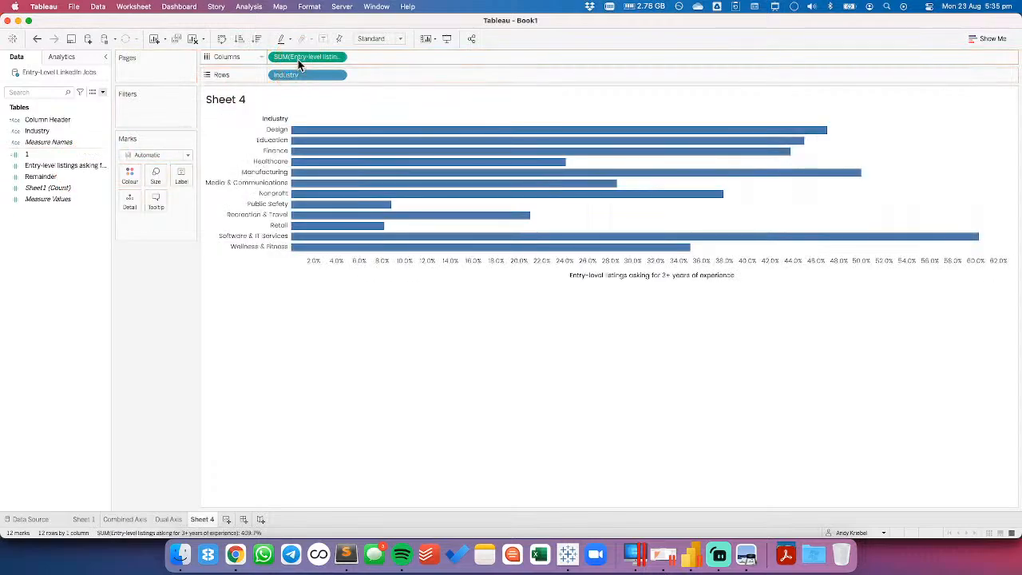
Create a calculated field named 0 with the formula AVG(0)
{"action": "left_click", "coordinate": [260, 92]}
{"action": "left_click", "coordinate": [39, 279]}
{"action": "left_click", "coordinate": [58, 281]}
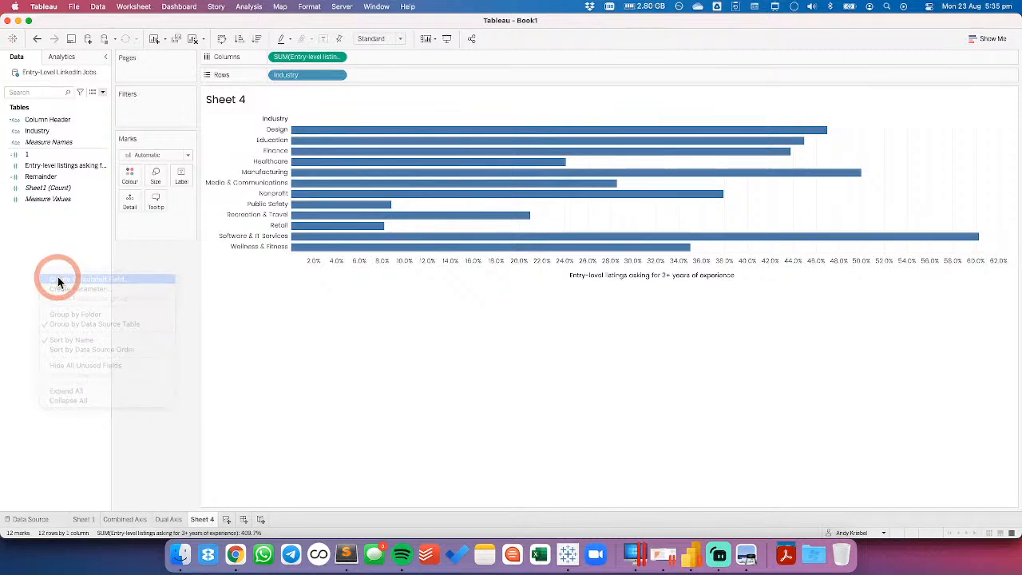
{"action": "type", "text": "AV"}
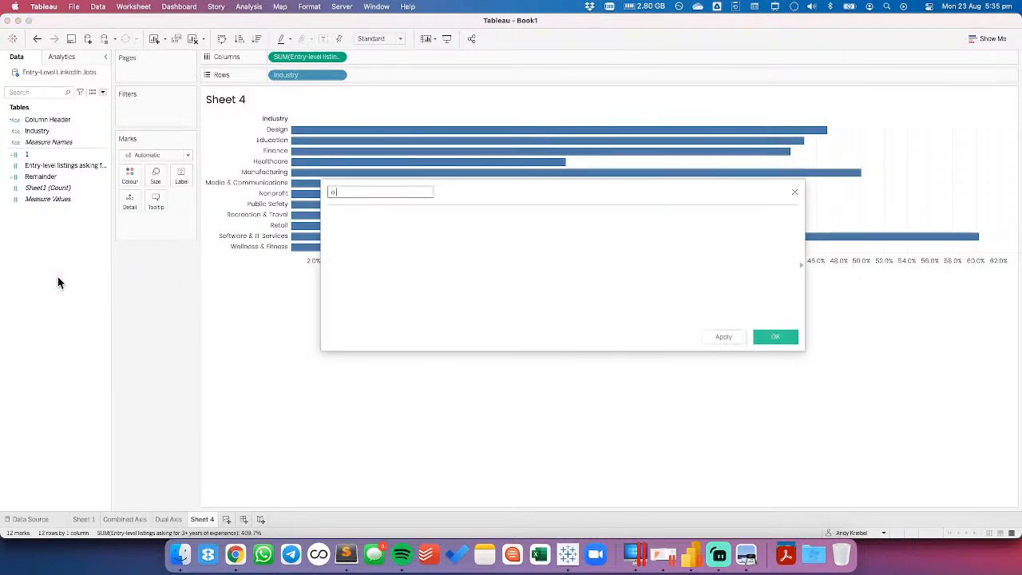
{"action": "key", "text": "BackSpace"}
{"action": "type", "text": "C"}
{"action": "key", "text": "Tab"}
{"action": "type", "text": "AV"}
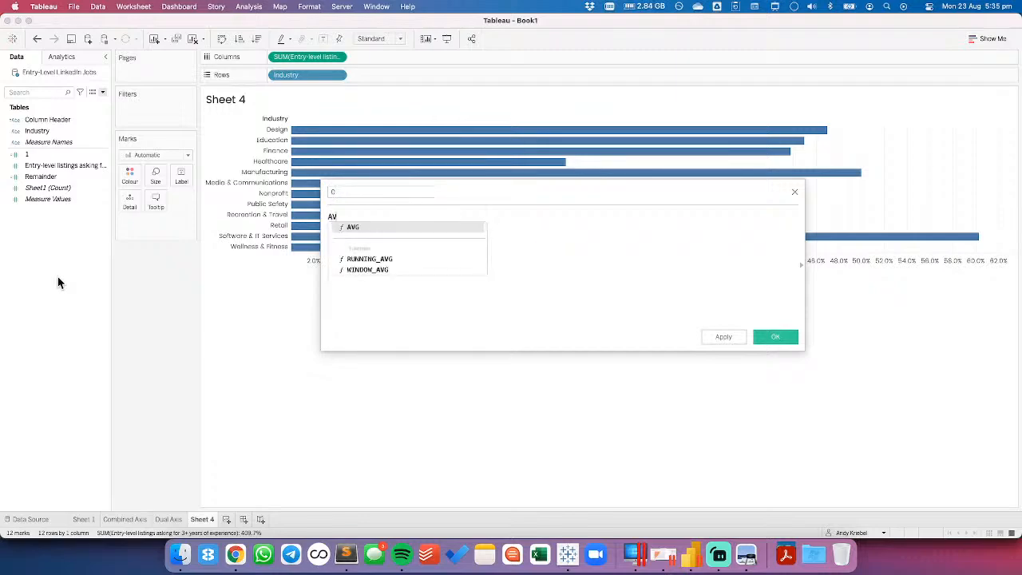
{"action": "type", "text": "G(0)"}
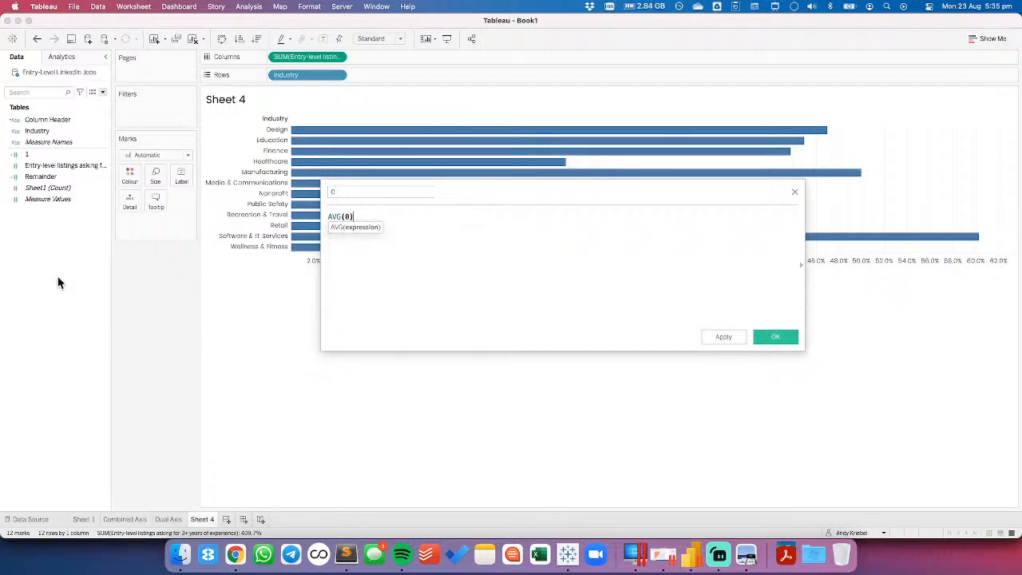
{"action": "left_click", "coordinate": [523, 351]}
{"action": "left_click", "coordinate": [775, 336]}
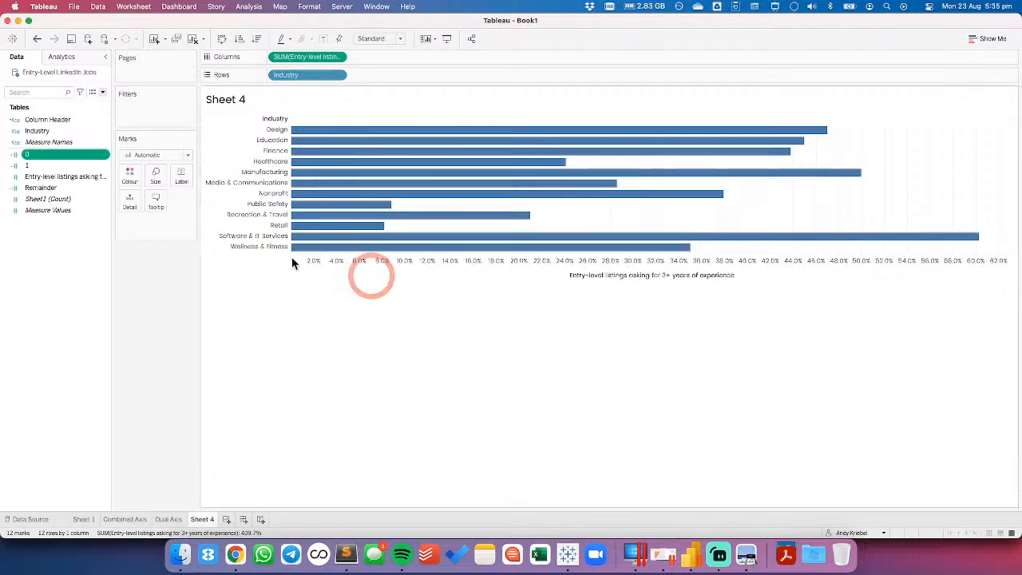
Add the 0 field to the listings measure's axis, change the mark type to Line and place Measure Names on Path
{"action": "left_click_drag", "start_coordinate": [54, 153], "coordinate": [357, 270]}
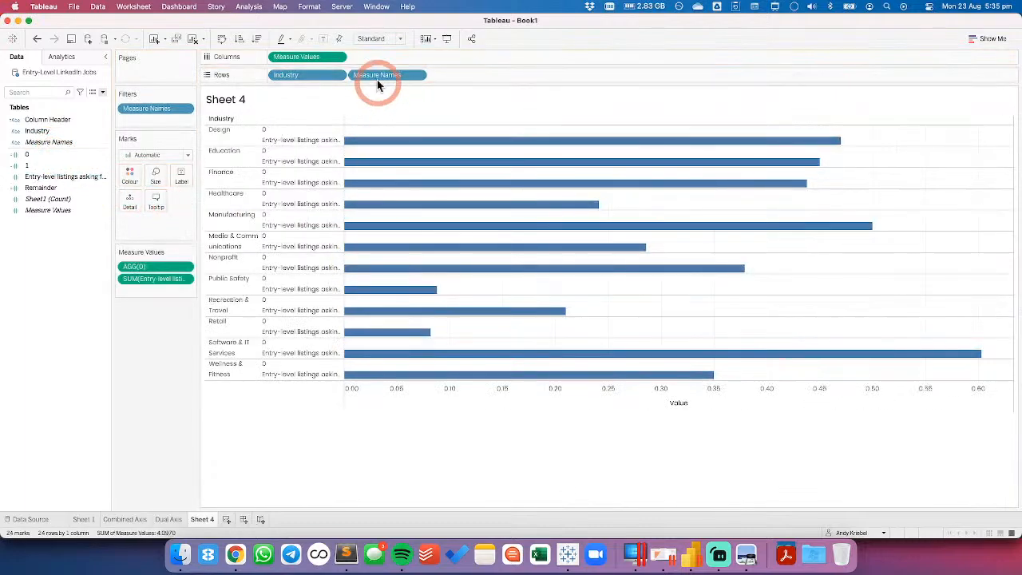
{"action": "left_click", "coordinate": [150, 154]}
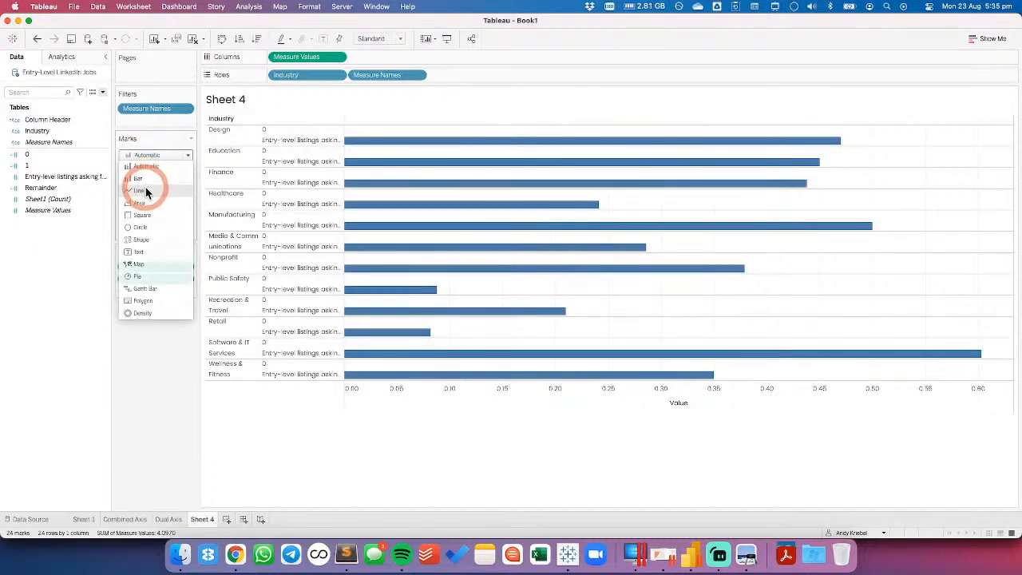
{"action": "left_click", "coordinate": [145, 191]}
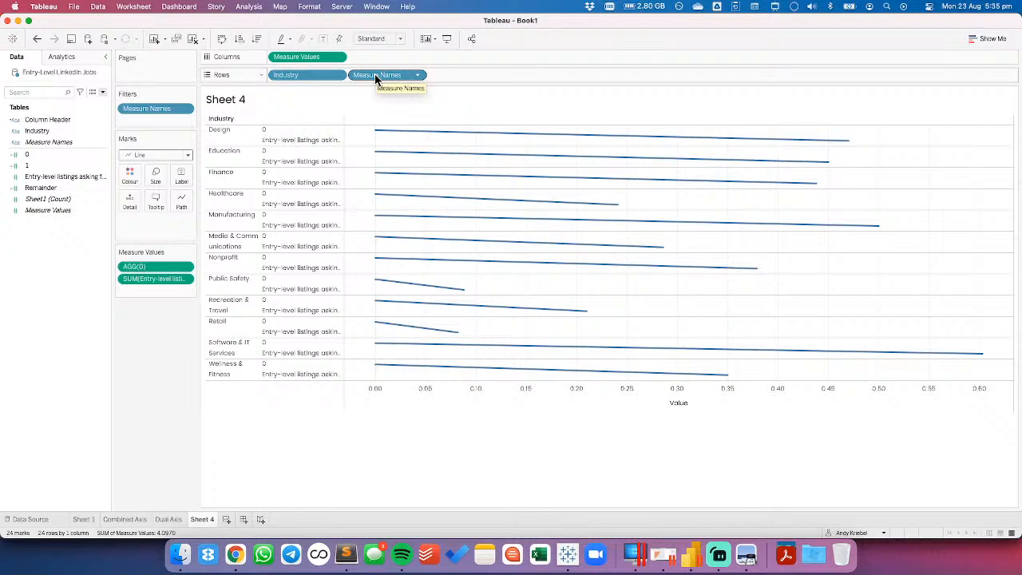
{"action": "left_click_drag", "start_coordinate": [376, 78], "coordinate": [180, 202]}
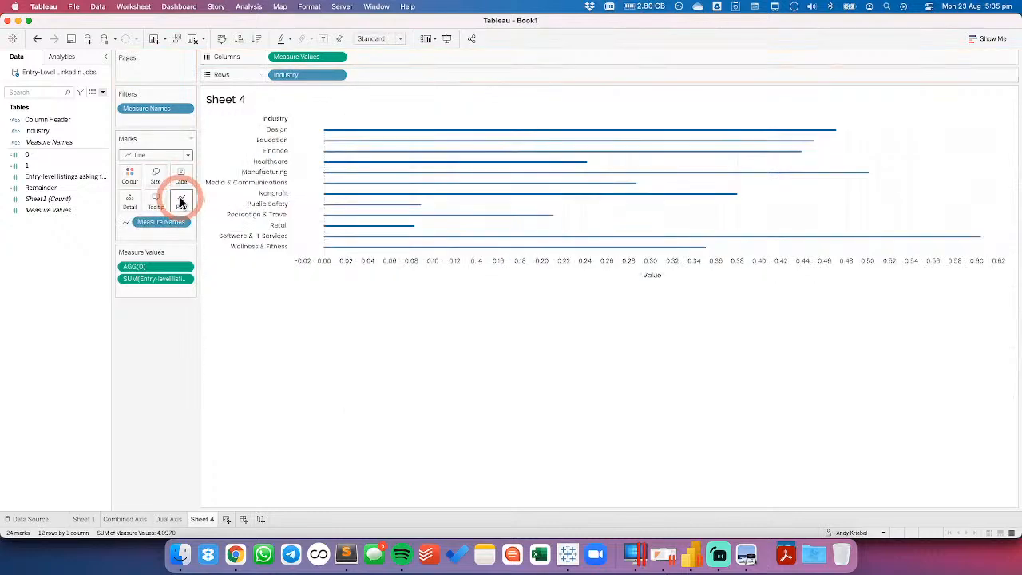
Sort Industry in descending order by the field Entry-level listings asking for 3+ years of experience
{"action": "left_click", "coordinate": [338, 76]}
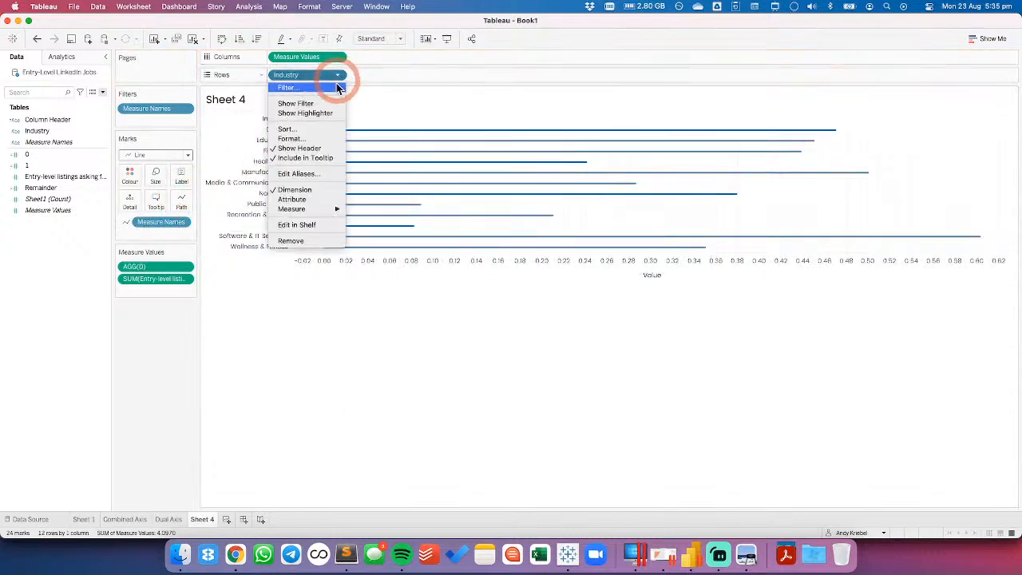
{"action": "left_click", "coordinate": [303, 126]}
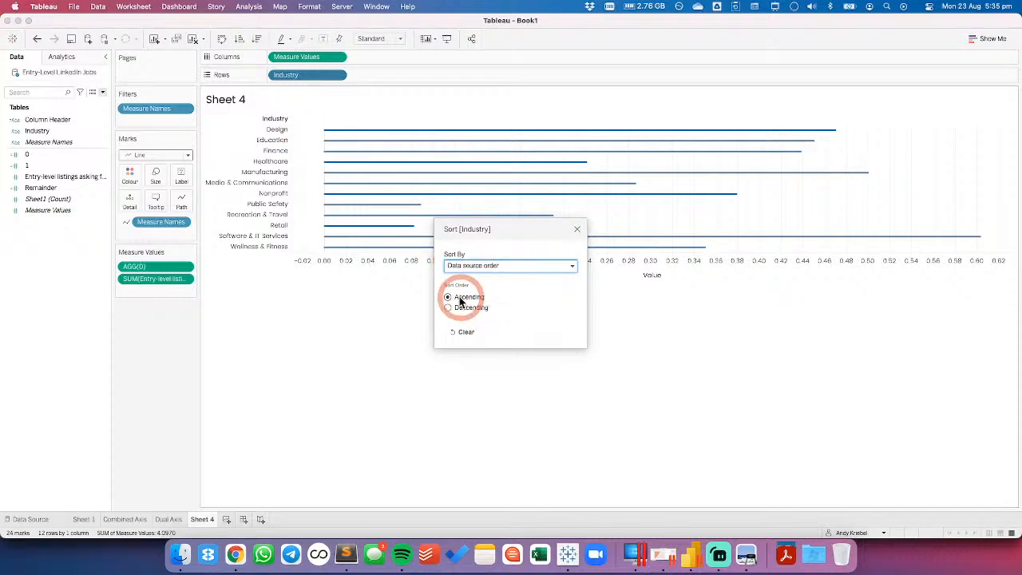
{"action": "left_click", "coordinate": [448, 309]}
{"action": "left_click", "coordinate": [460, 266]}
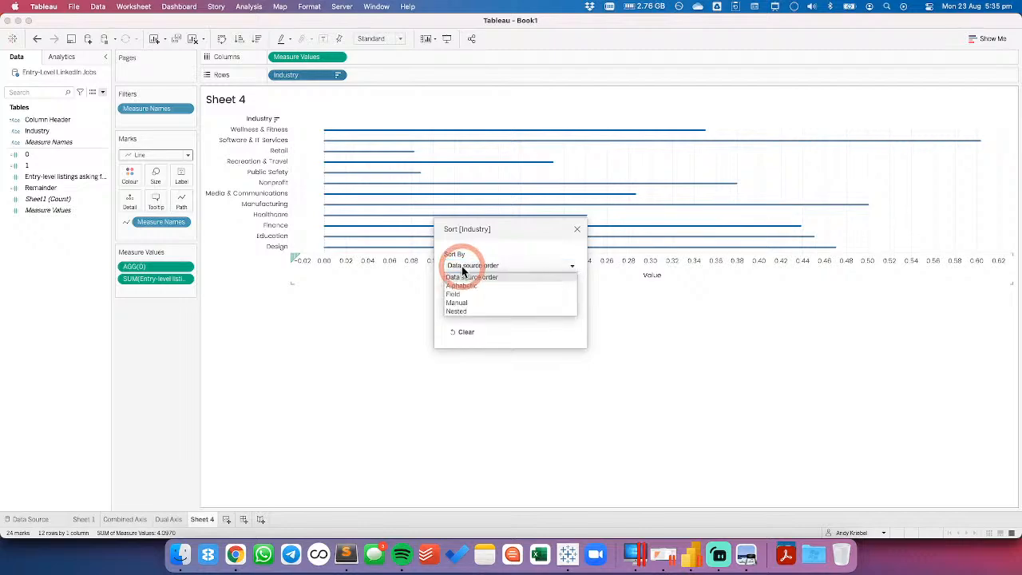
{"action": "left_click", "coordinate": [459, 295]}
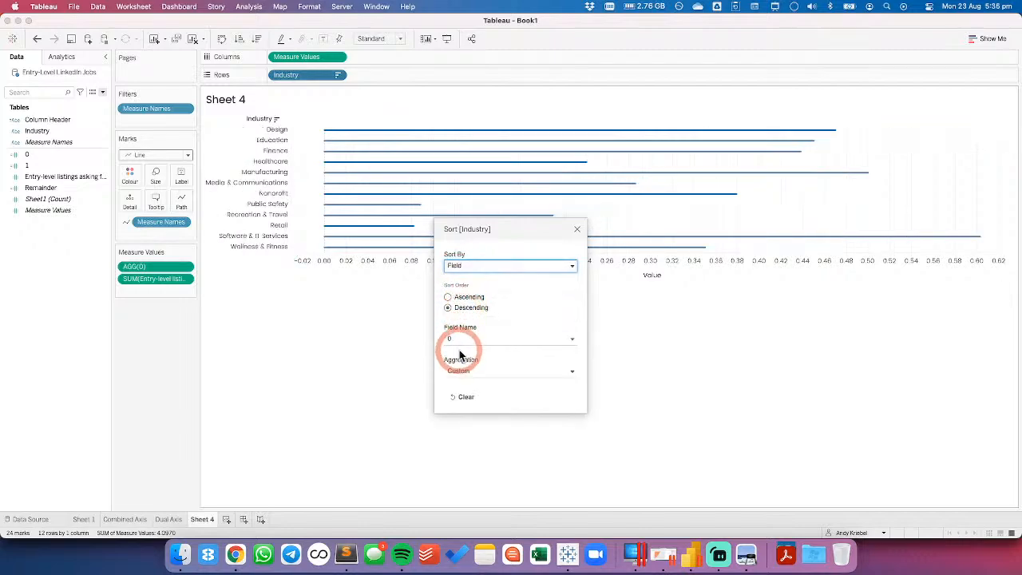
{"action": "left_click", "coordinate": [479, 339]}
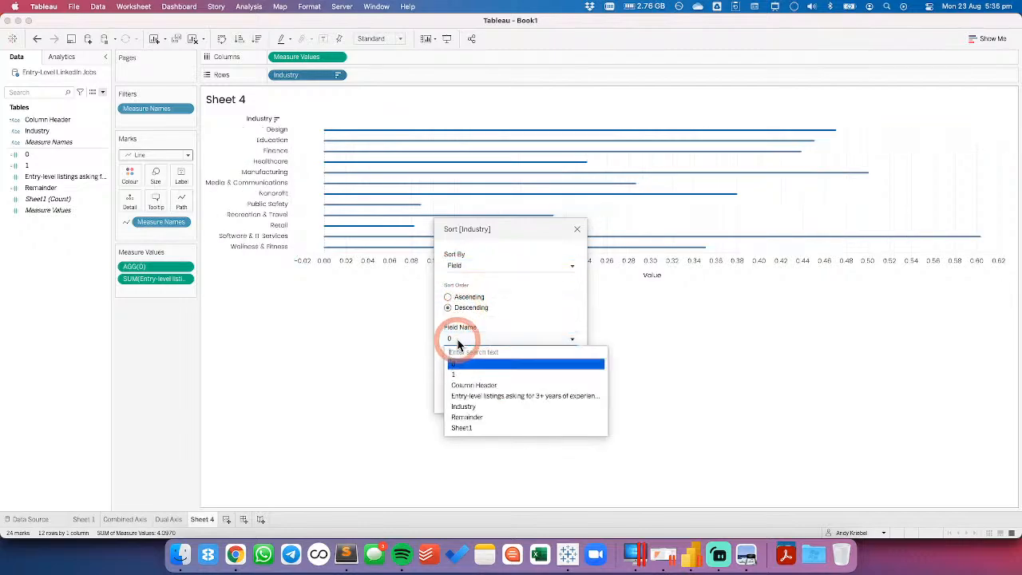
{"action": "left_click", "coordinate": [467, 396]}
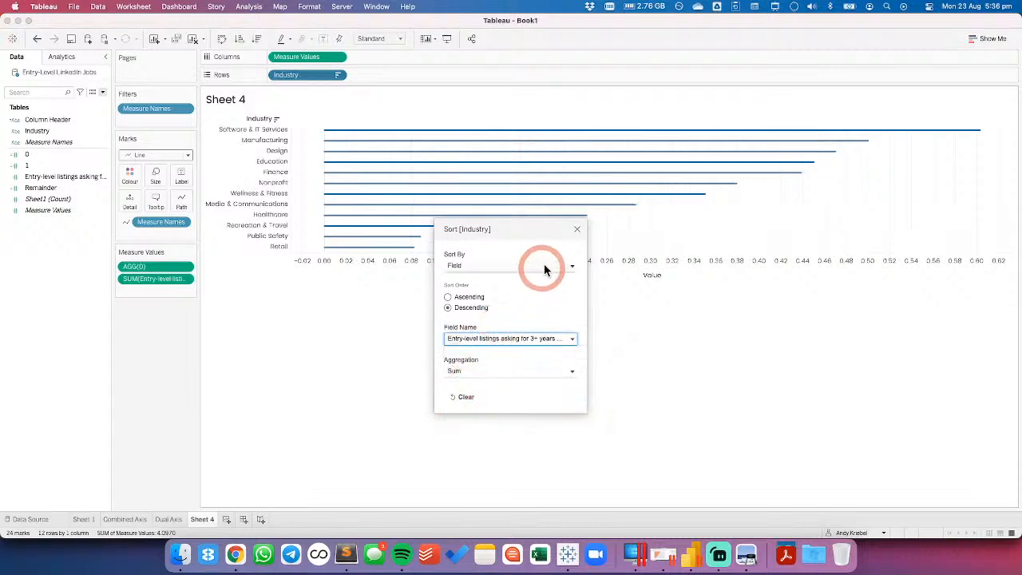
{"action": "left_click", "coordinate": [577, 231]}
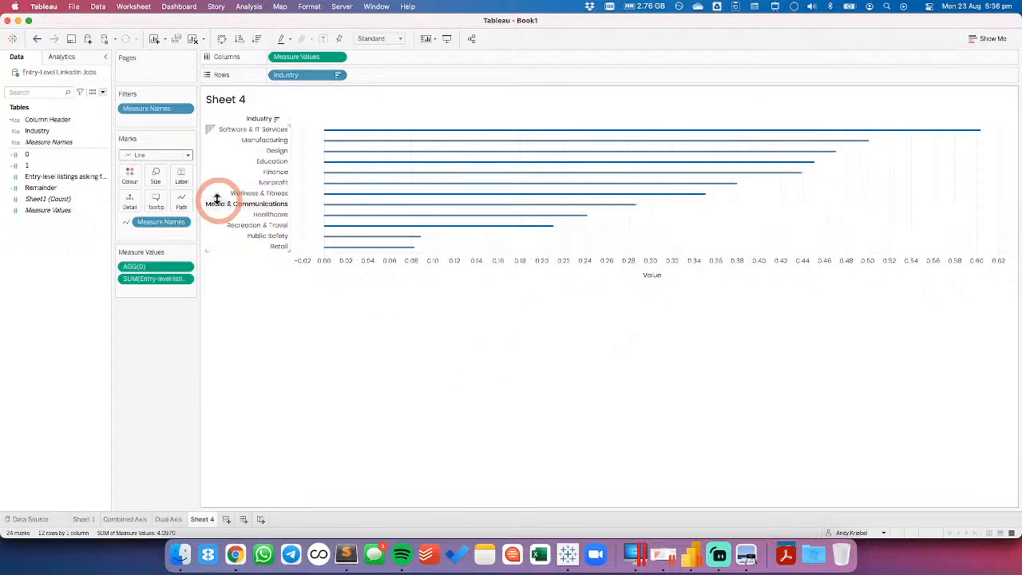
Increase the chart's row height and thicken the lines to nearly the maximum mark size
{"action": "left_click_drag", "start_coordinate": [169, 200], "coordinate": [221, 199]}
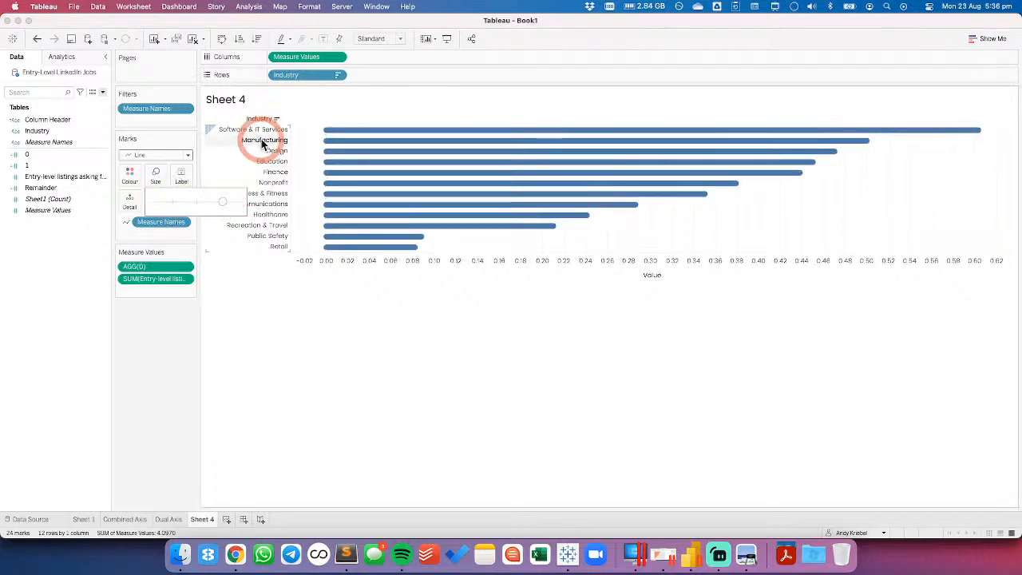
{"action": "left_click_drag", "start_coordinate": [263, 132], "coordinate": [265, 153]}
{"action": "left_click", "coordinate": [155, 174]}
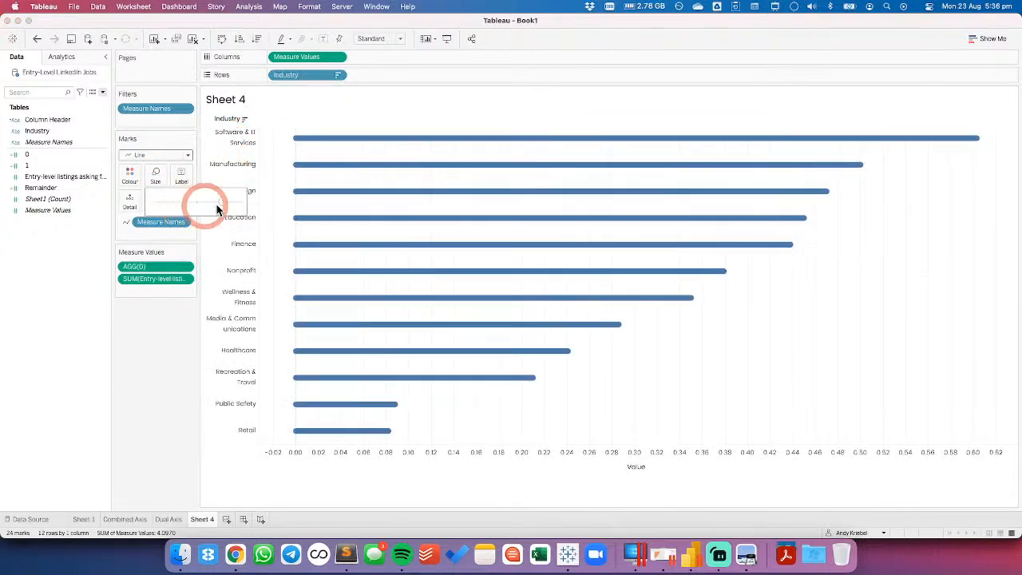
{"action": "left_click_drag", "start_coordinate": [224, 206], "coordinate": [238, 206]}
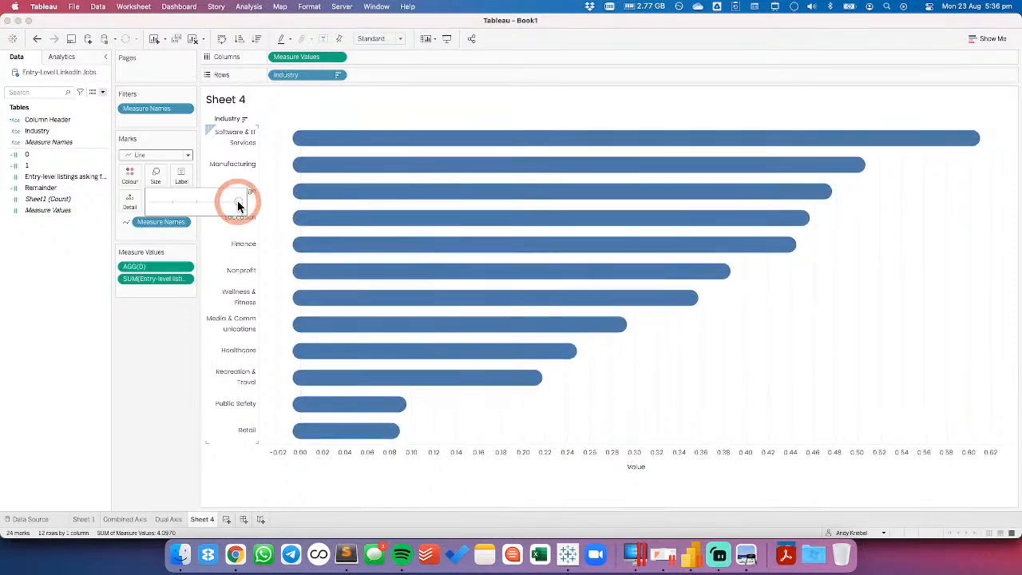
{"action": "left_click", "coordinate": [149, 369]}
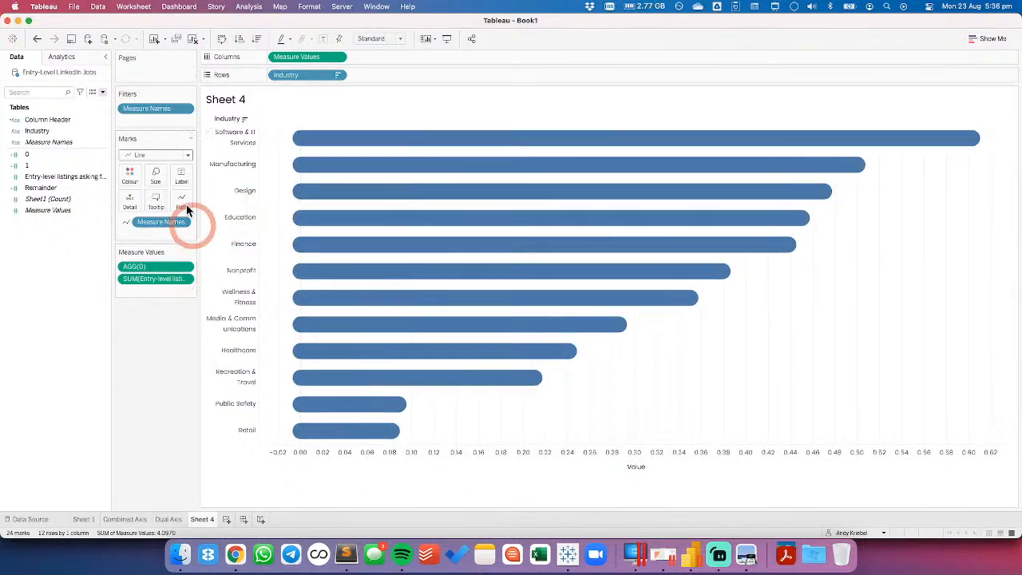
Label the lines with Entry-level listings asking for 3+ years of experience and open the label settings
{"action": "left_click_drag", "start_coordinate": [60, 176], "coordinate": [181, 181]}
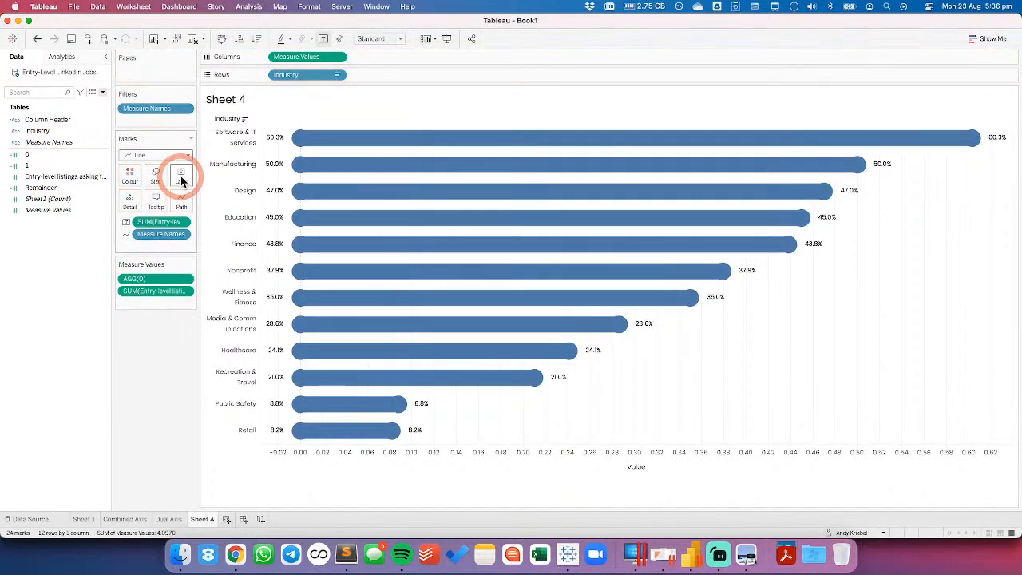
{"action": "left_click", "coordinate": [181, 182]}
Try labelling only the minimum and maximum marks, based on the entry-level listings measure and on Industry
{"action": "left_click", "coordinate": [207, 303]}
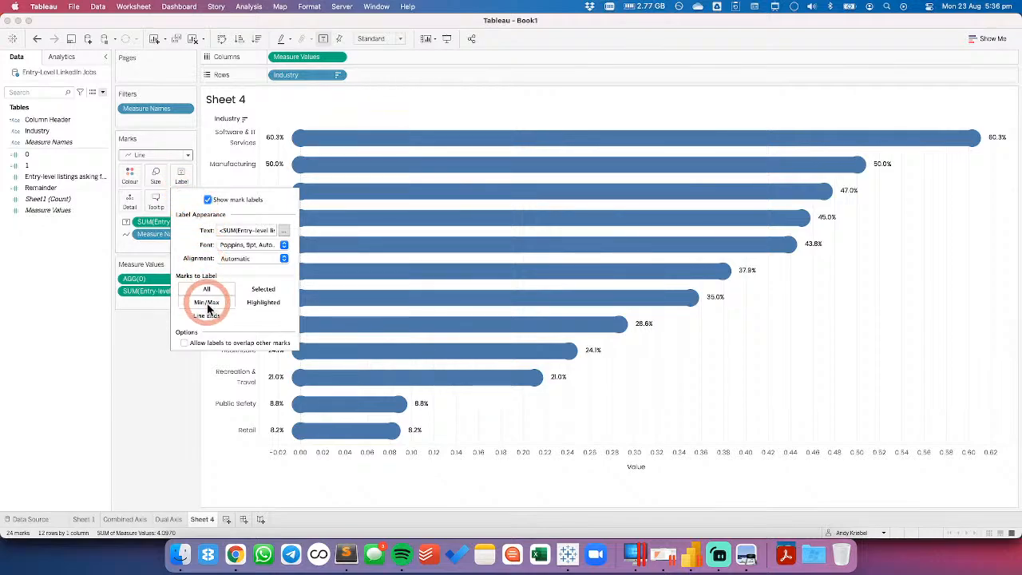
{"action": "left_click", "coordinate": [206, 317]}
{"action": "left_click", "coordinate": [206, 306]}
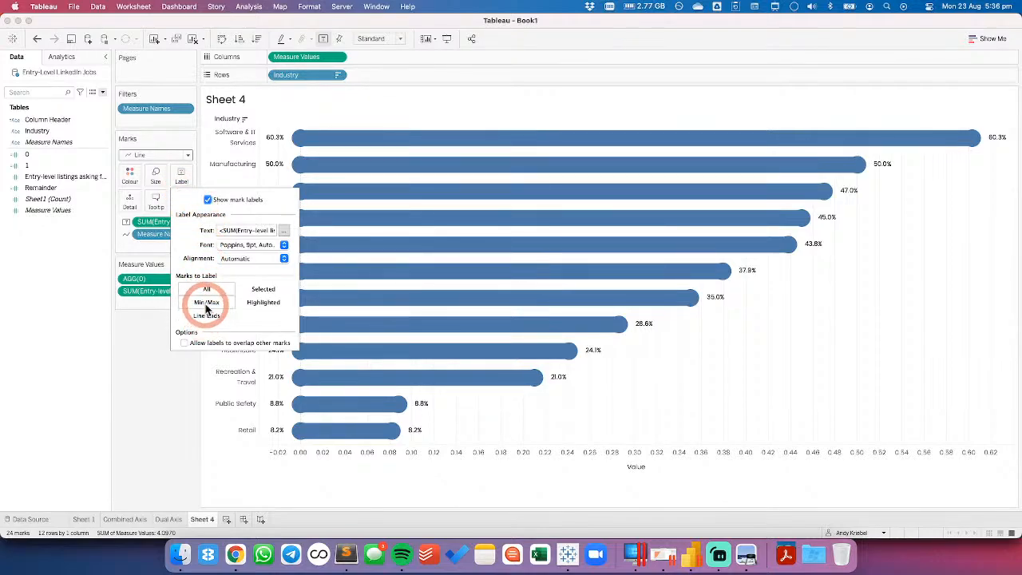
{"action": "left_click", "coordinate": [207, 305]}
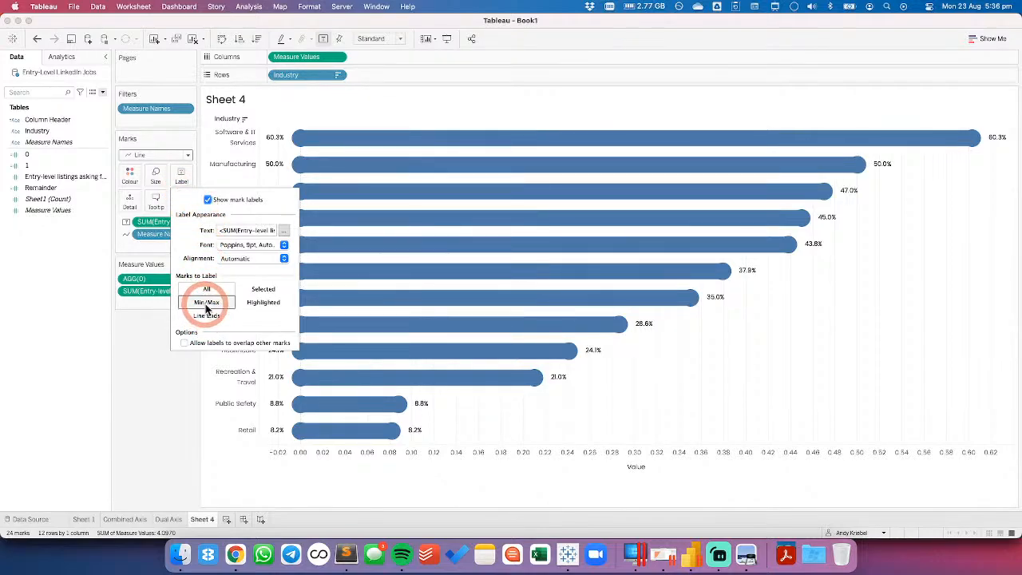
{"action": "left_click", "coordinate": [200, 385]}
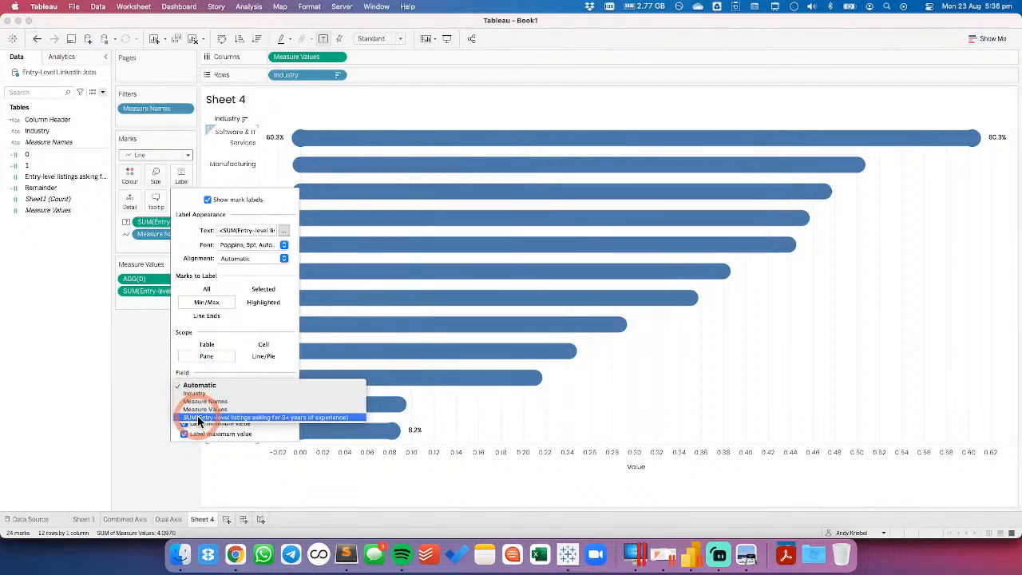
{"action": "left_click", "coordinate": [195, 417]}
{"action": "left_click", "coordinate": [179, 365]}
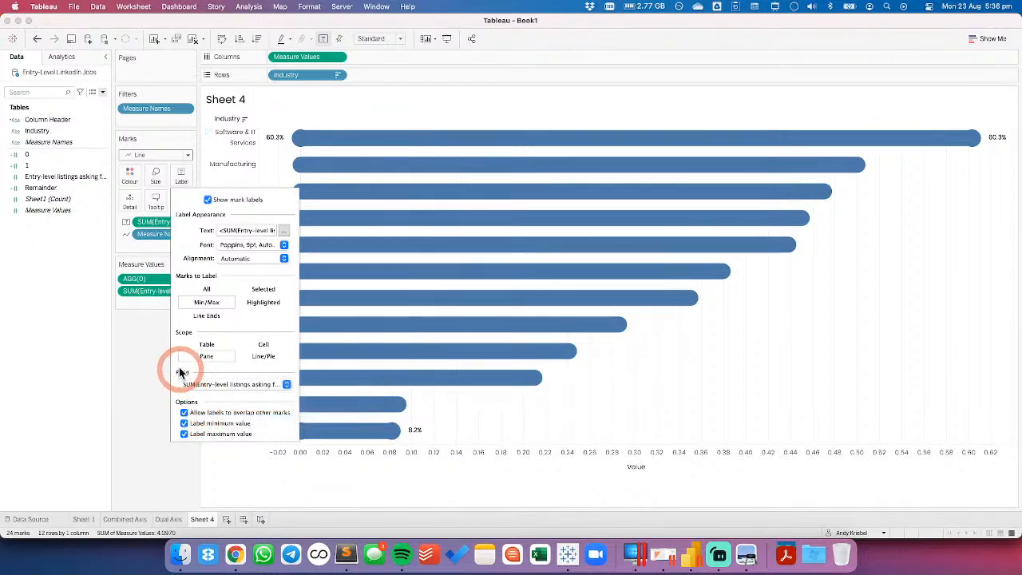
{"action": "left_click", "coordinate": [185, 433]}
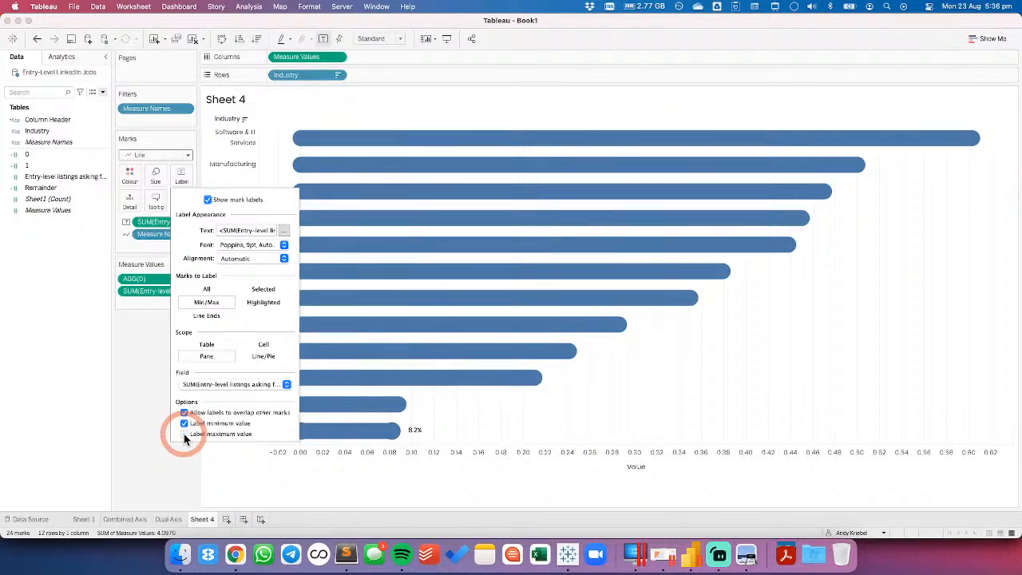
{"action": "left_click", "coordinate": [184, 433]}
{"action": "left_click", "coordinate": [195, 385]}
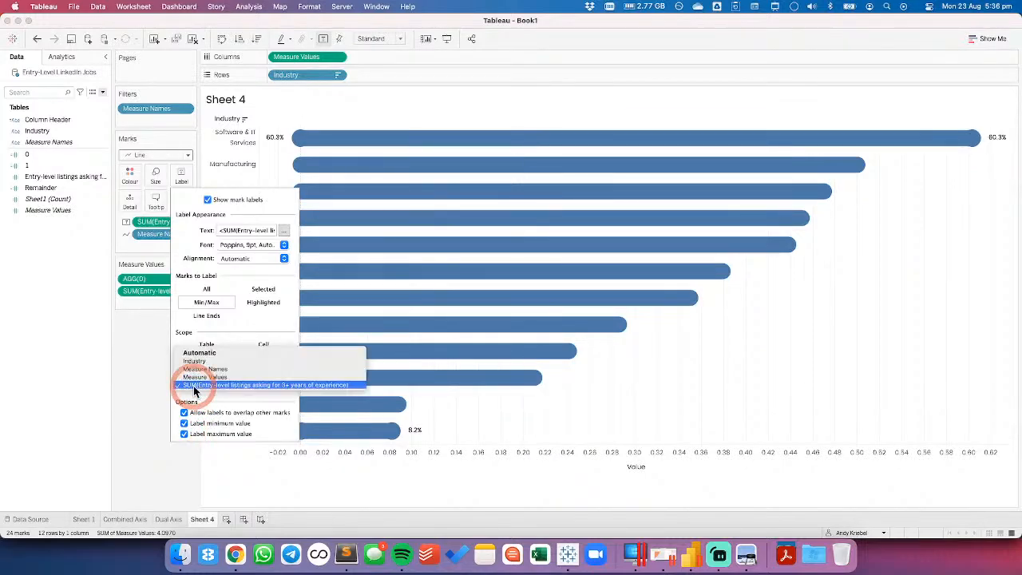
{"action": "left_click", "coordinate": [194, 361]}
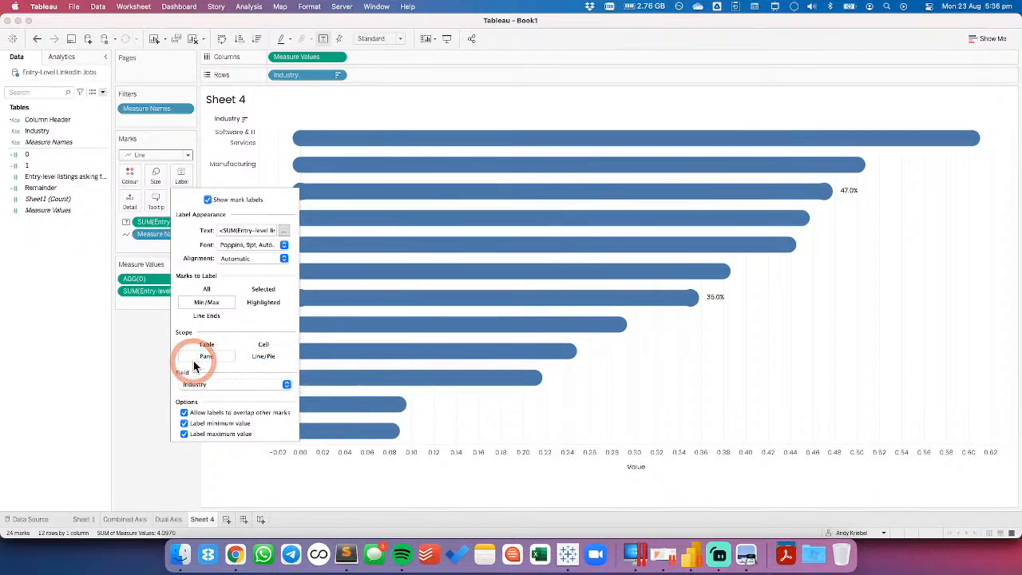
Label line ends only at the start of each line and align the labels to the middle right
{"action": "left_click", "coordinate": [204, 318]}
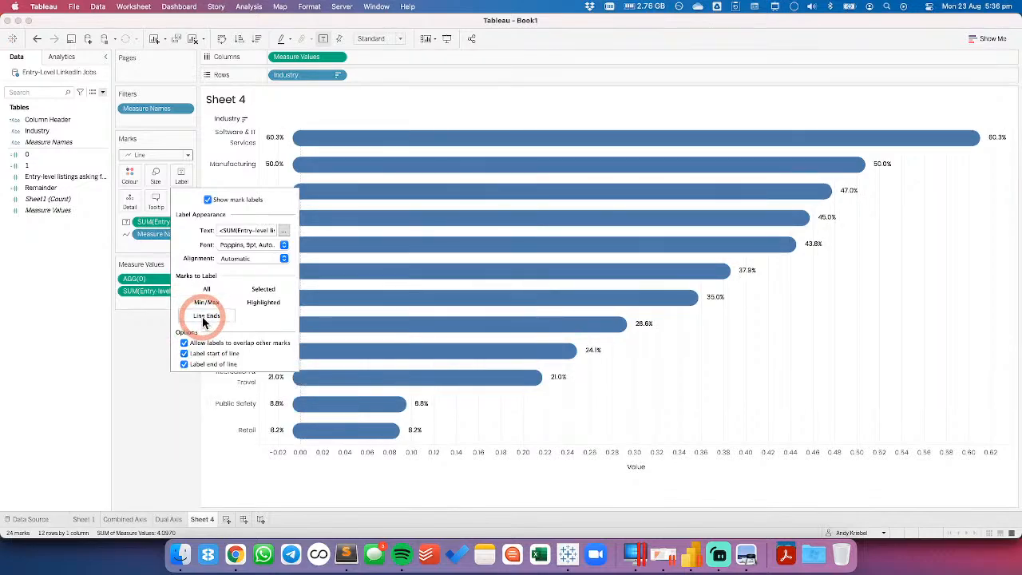
{"action": "left_click", "coordinate": [185, 366]}
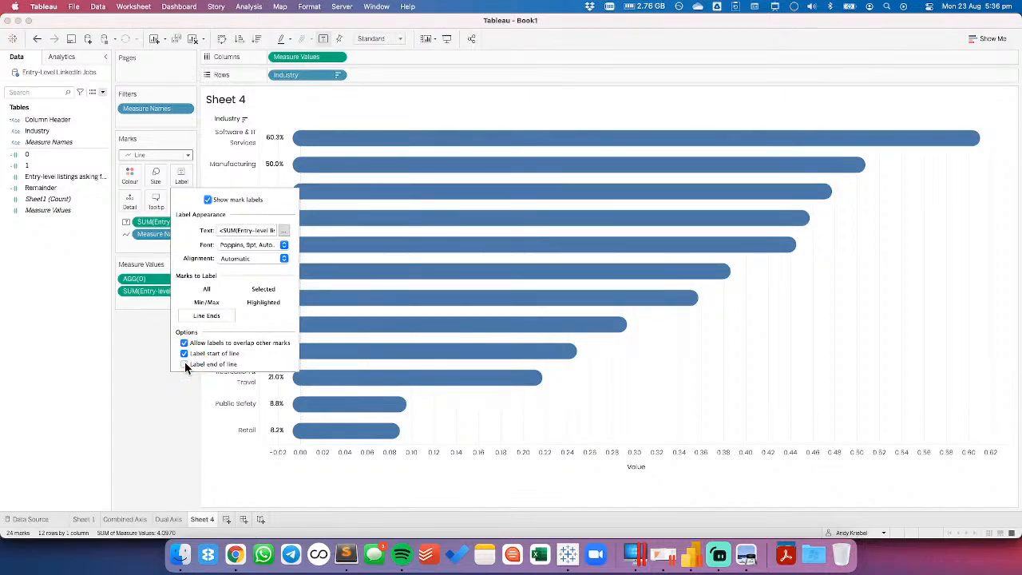
{"action": "left_click", "coordinate": [231, 260]}
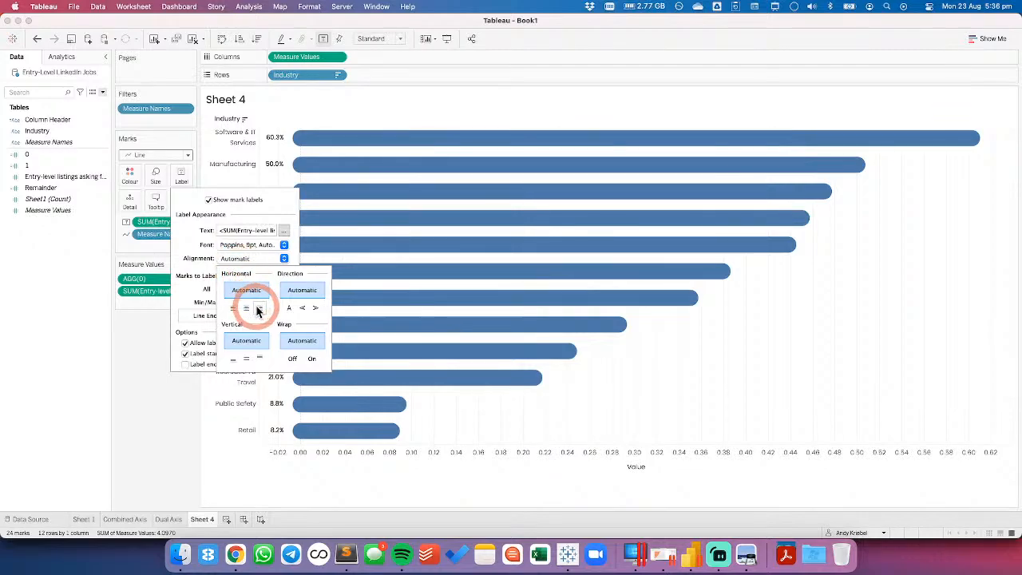
{"action": "left_click", "coordinate": [258, 310]}
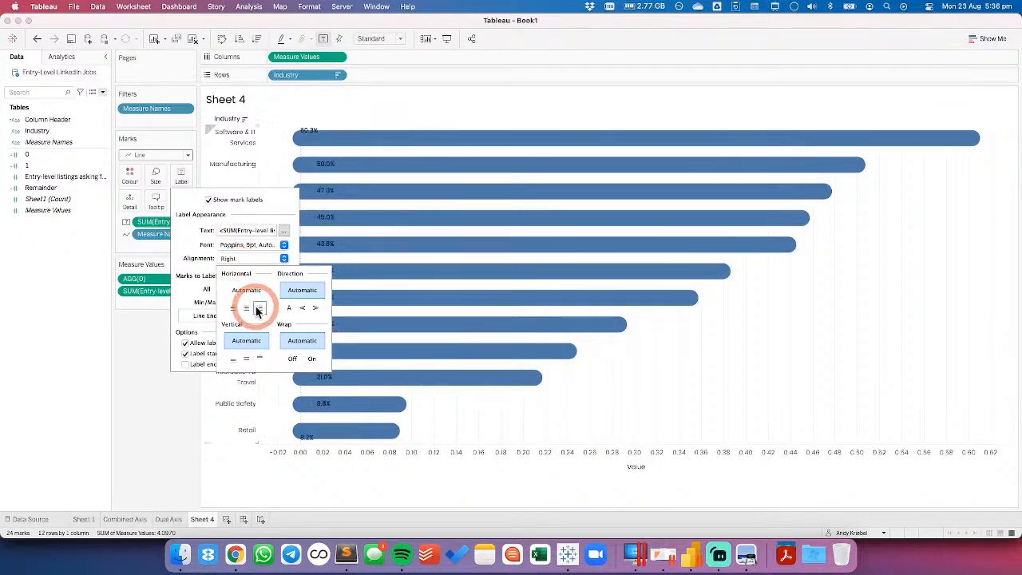
{"action": "left_click", "coordinate": [245, 360]}
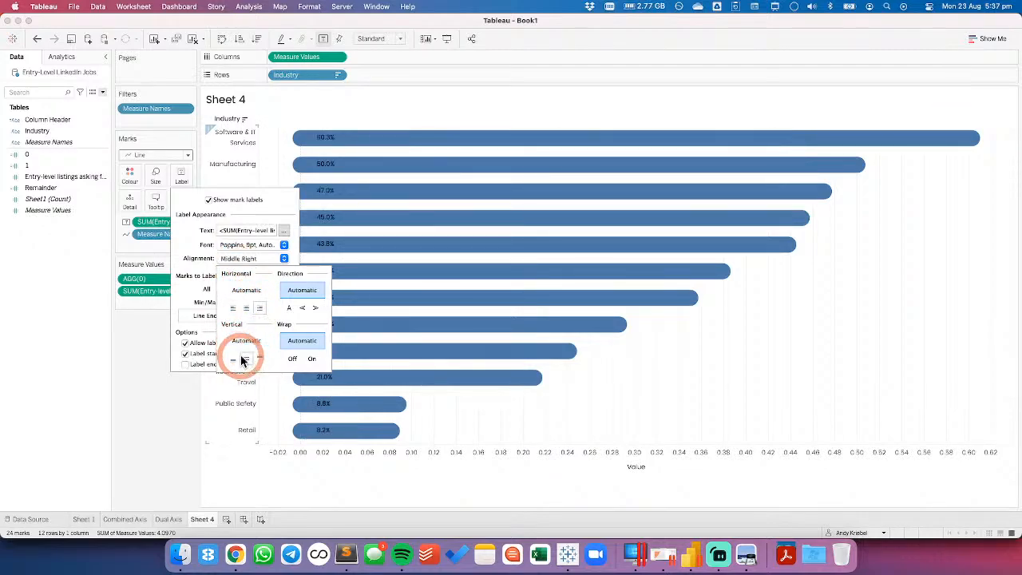
{"action": "left_click", "coordinate": [144, 352]}
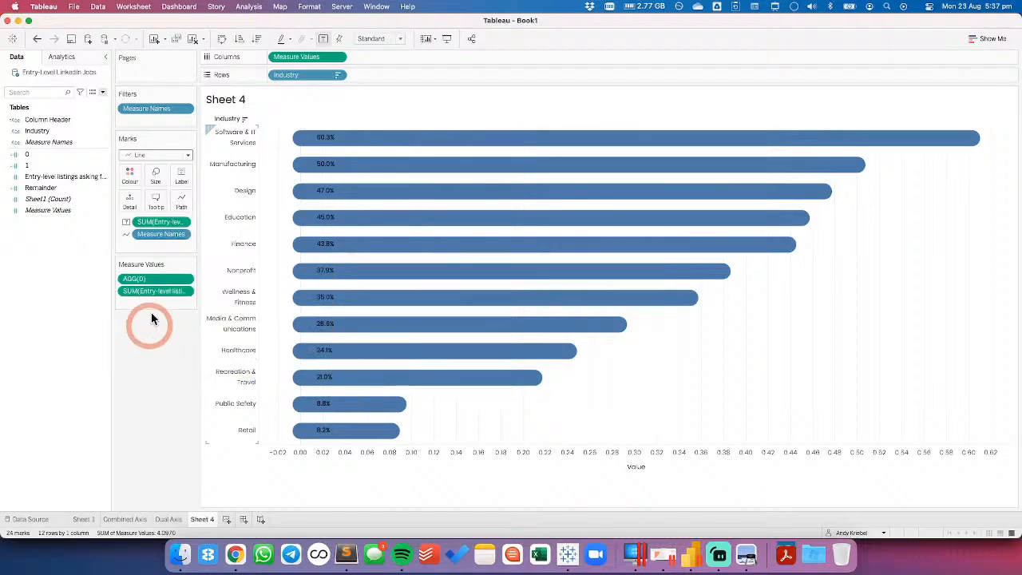
Set the mark labels' font size to 12
{"action": "left_click", "coordinate": [165, 178]}
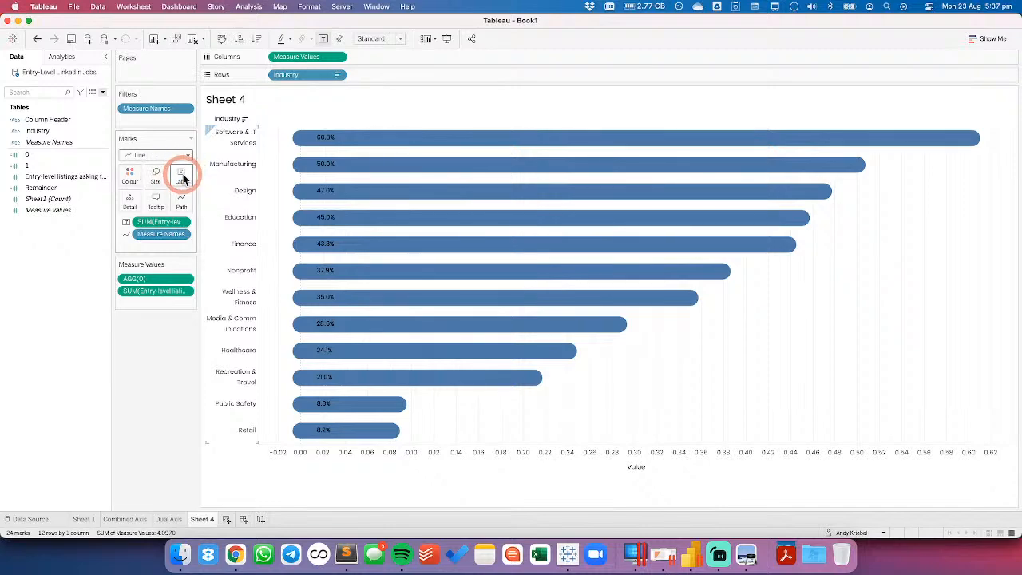
{"action": "left_click", "coordinate": [182, 176]}
{"action": "left_click", "coordinate": [283, 244]}
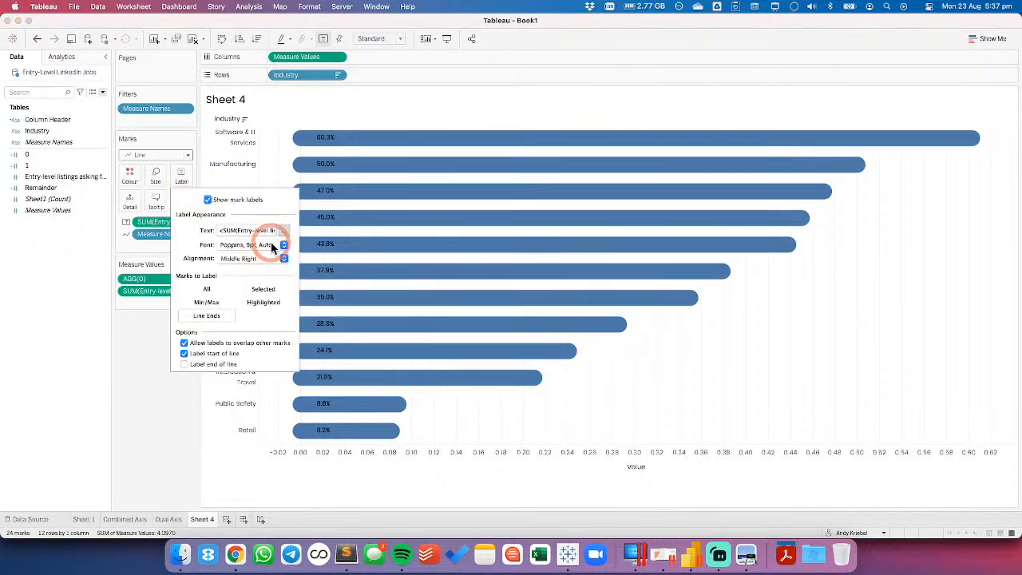
{"action": "left_click", "coordinate": [244, 277]}
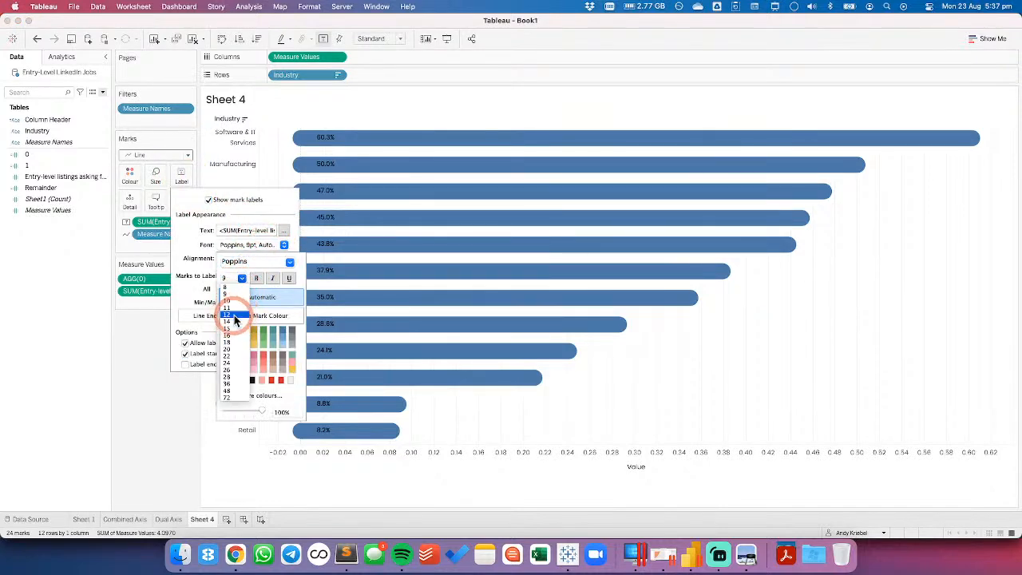
{"action": "left_click", "coordinate": [237, 322]}
{"action": "left_click", "coordinate": [147, 416]}
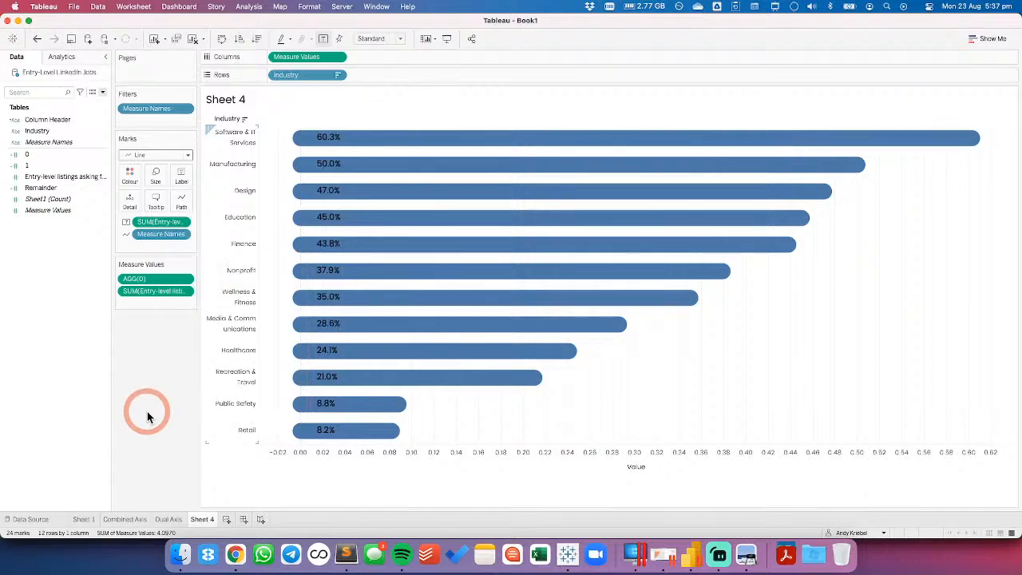
Copy the Dual Axis sheet's formatting onto Sheet 4 and widen the Industry column until every industry name fits
{"action": "left_click", "coordinate": [168, 520]}
{"action": "right_click", "coordinate": [167, 521]}
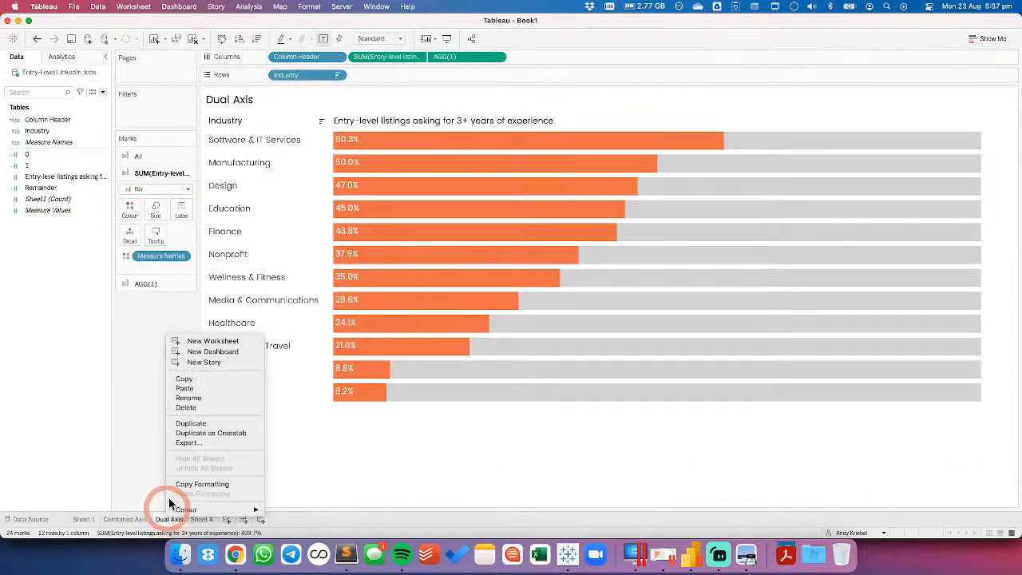
{"action": "left_click", "coordinate": [188, 486]}
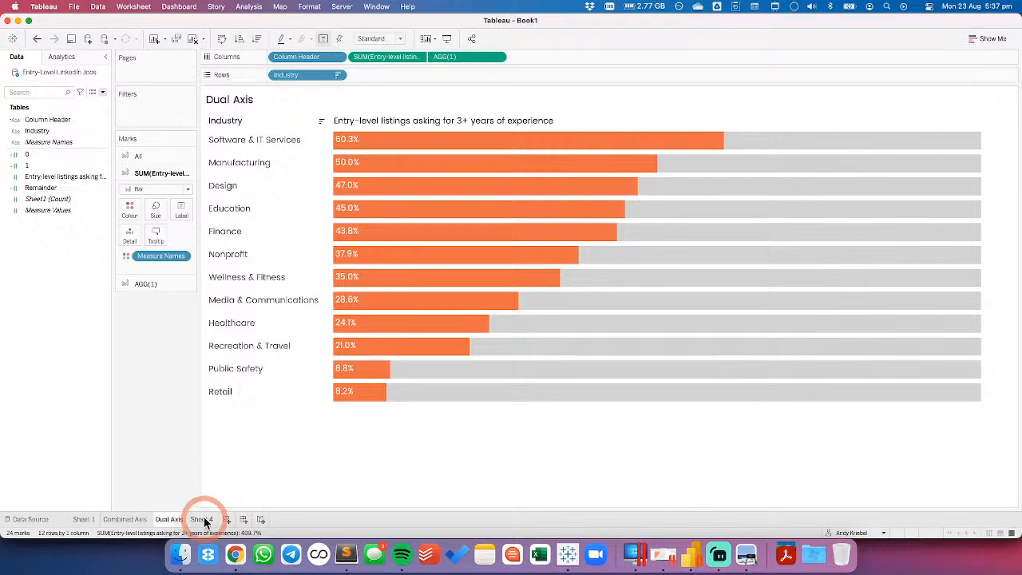
{"action": "left_click", "coordinate": [202, 520]}
{"action": "right_click", "coordinate": [201, 520]}
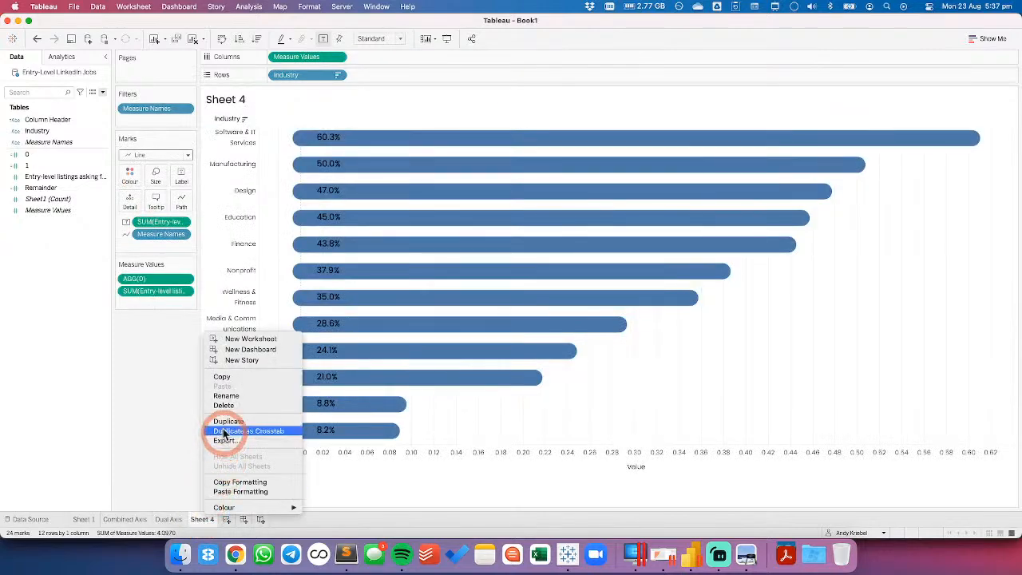
{"action": "left_click", "coordinate": [232, 491]}
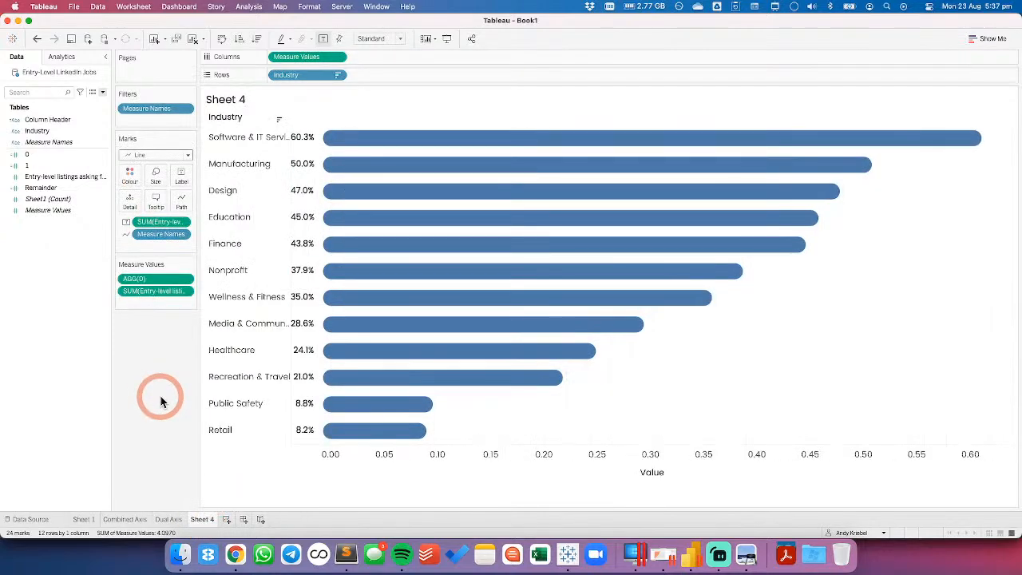
{"action": "left_click", "coordinate": [254, 171]}
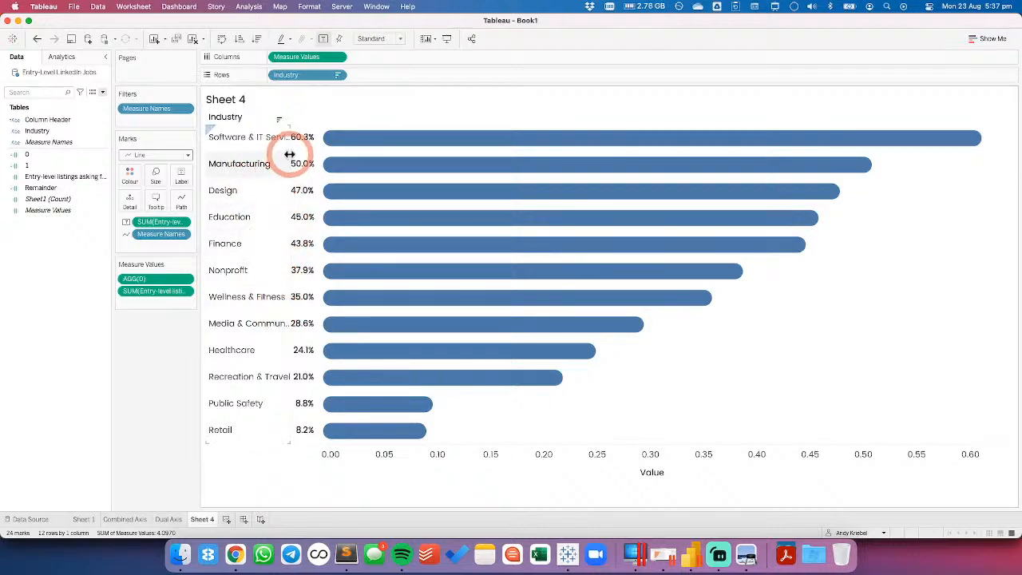
{"action": "left_click_drag", "start_coordinate": [290, 154], "coordinate": [339, 165]}
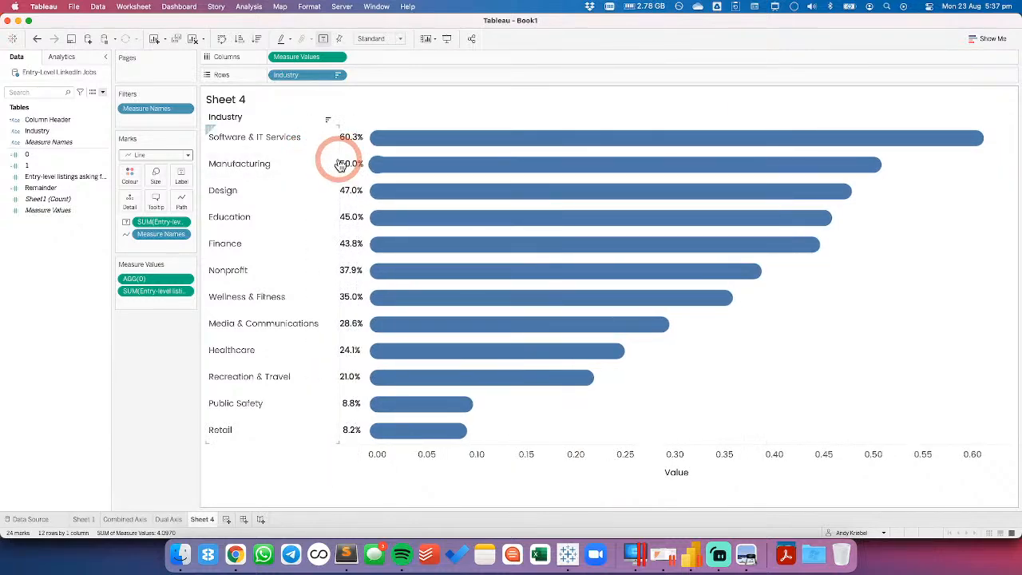
Recolour the rounded lines orange and hide the value axis header
{"action": "left_click", "coordinate": [130, 176]}
{"action": "left_click", "coordinate": [136, 258]}
{"action": "left_click", "coordinate": [140, 339]}
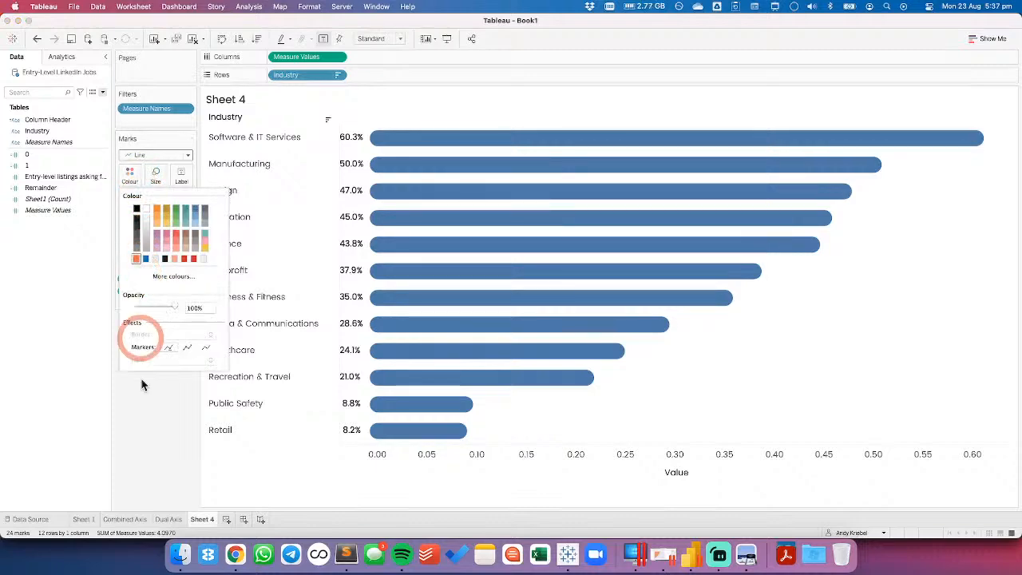
{"action": "left_click", "coordinate": [156, 442]}
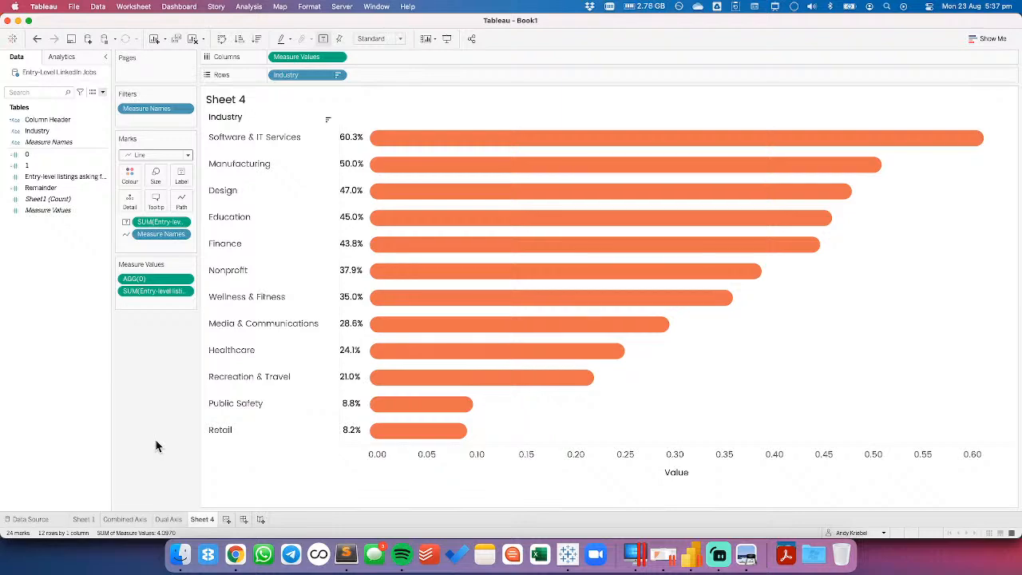
{"action": "right_click", "coordinate": [416, 454]}
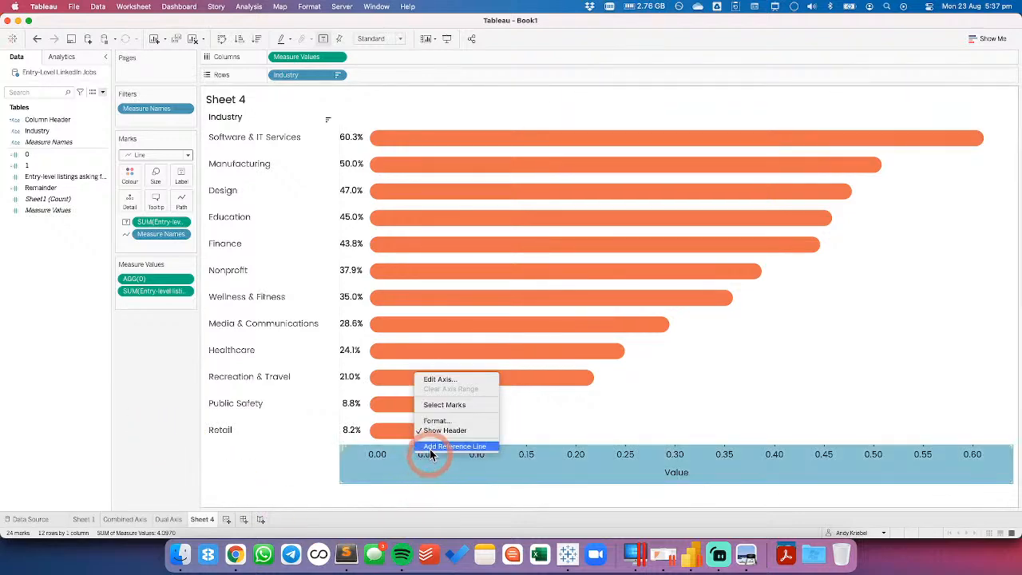
{"action": "left_click", "coordinate": [431, 431]}
Check the grid line and axis ruler settings in the sheet's line formatting
{"action": "right_click", "coordinate": [563, 417]}
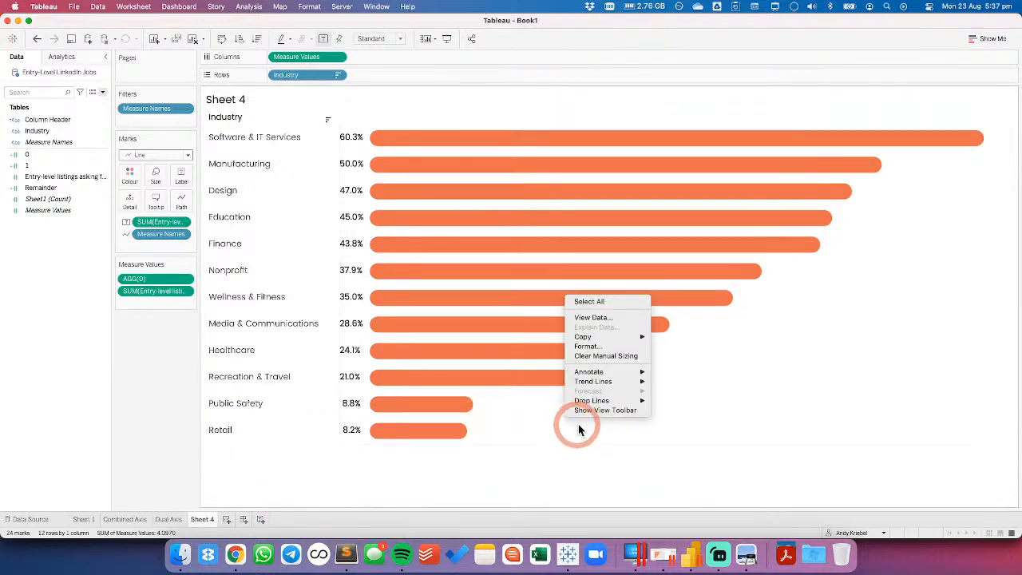
{"action": "left_click", "coordinate": [592, 346]}
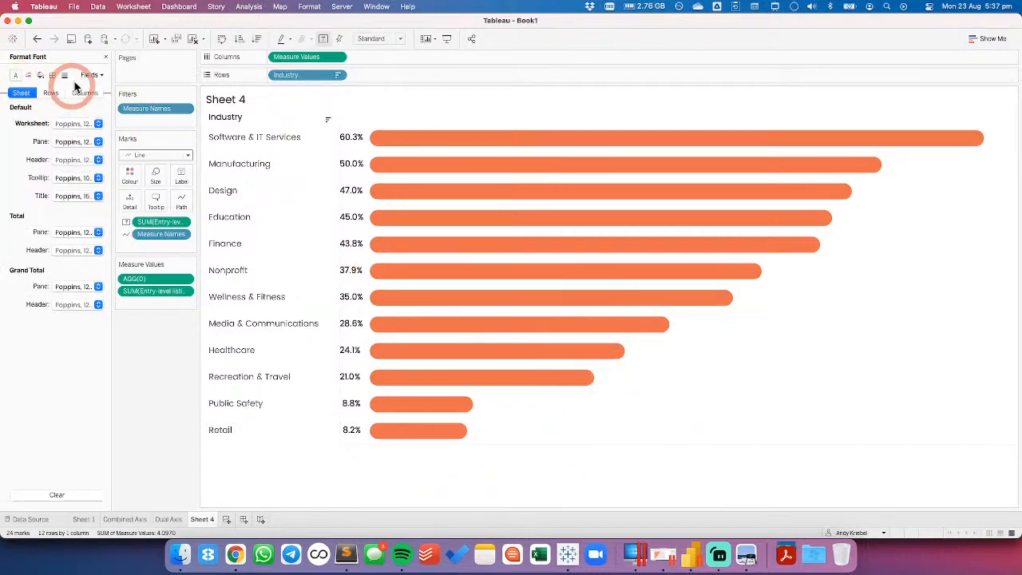
{"action": "left_click", "coordinate": [65, 75]}
{"action": "left_click", "coordinate": [64, 126]}
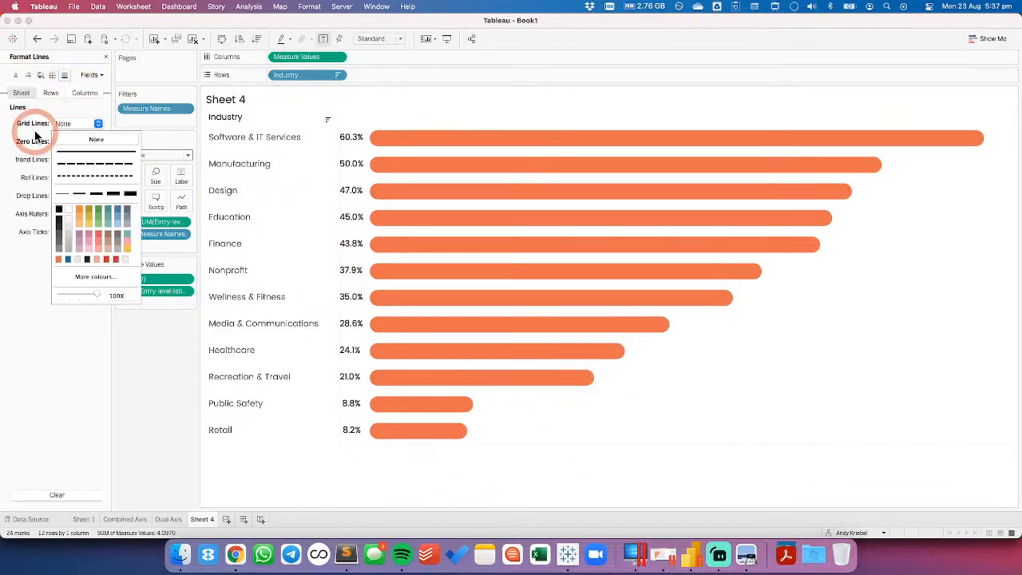
{"action": "left_click", "coordinate": [50, 128]}
{"action": "left_click", "coordinate": [67, 214]}
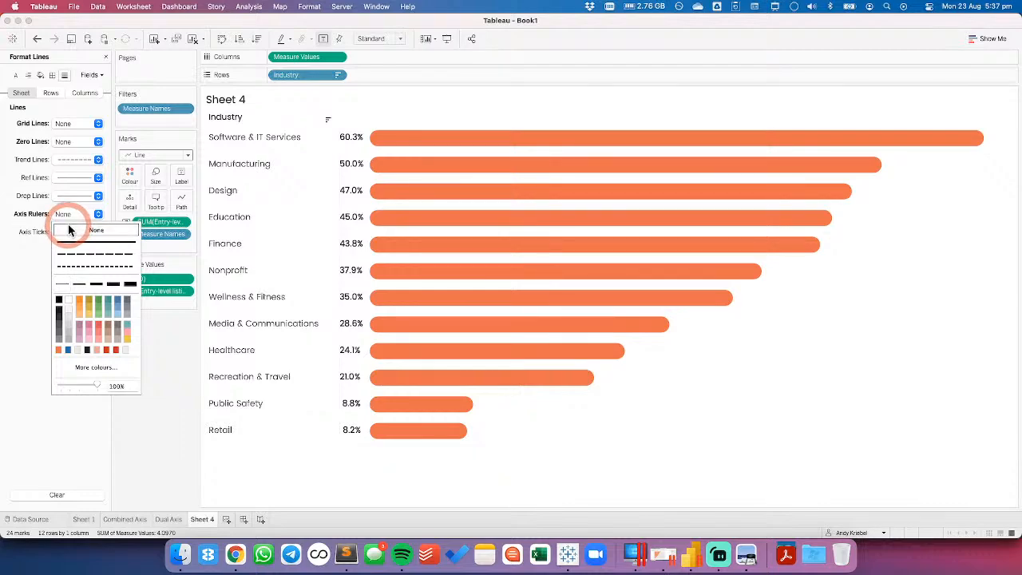
{"action": "left_click", "coordinate": [502, 446]}
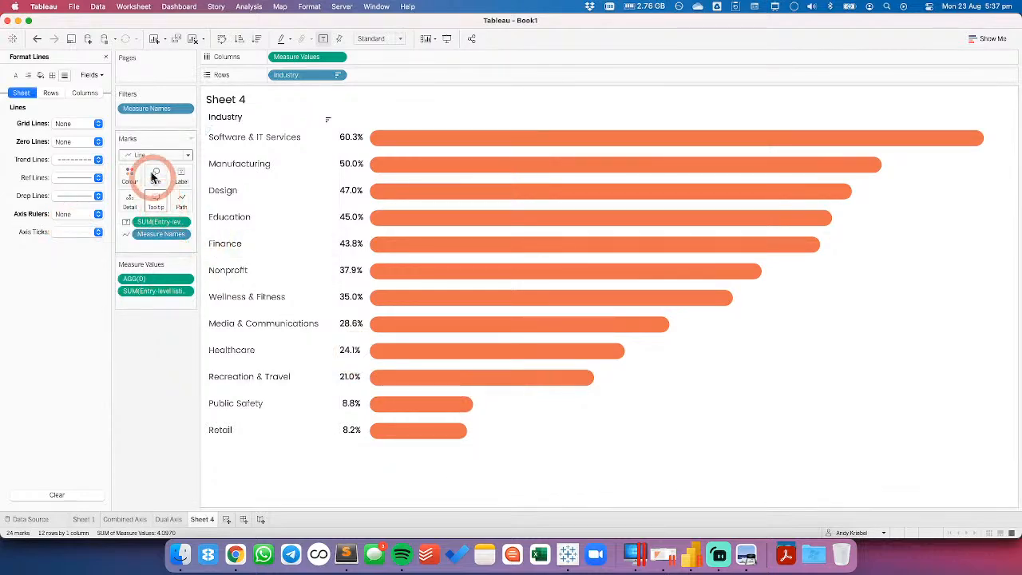
{"action": "left_click", "coordinate": [105, 57]}
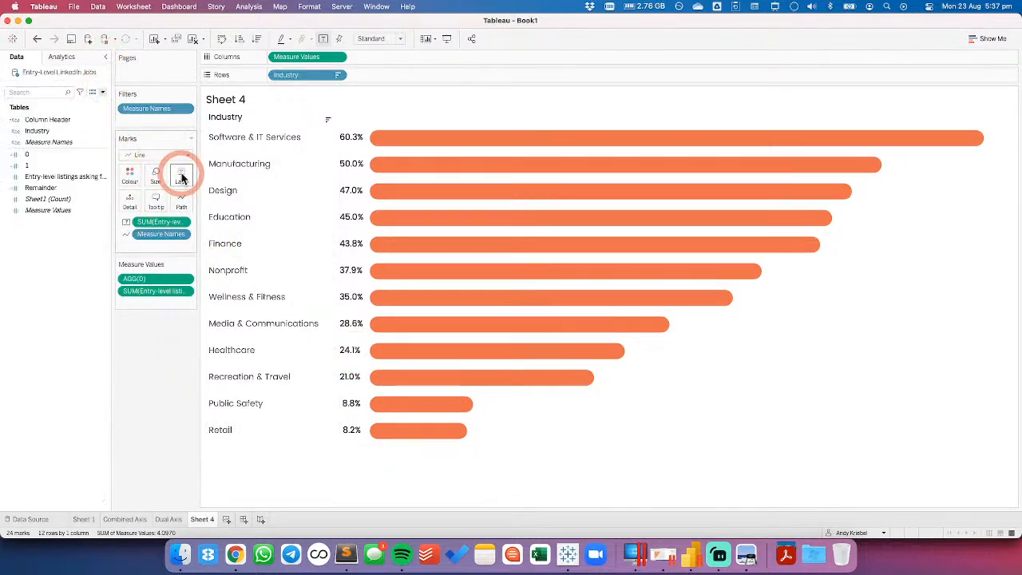
Make the mark labels bold and set their font colour to Match Mark Colour
{"action": "left_click", "coordinate": [181, 175]}
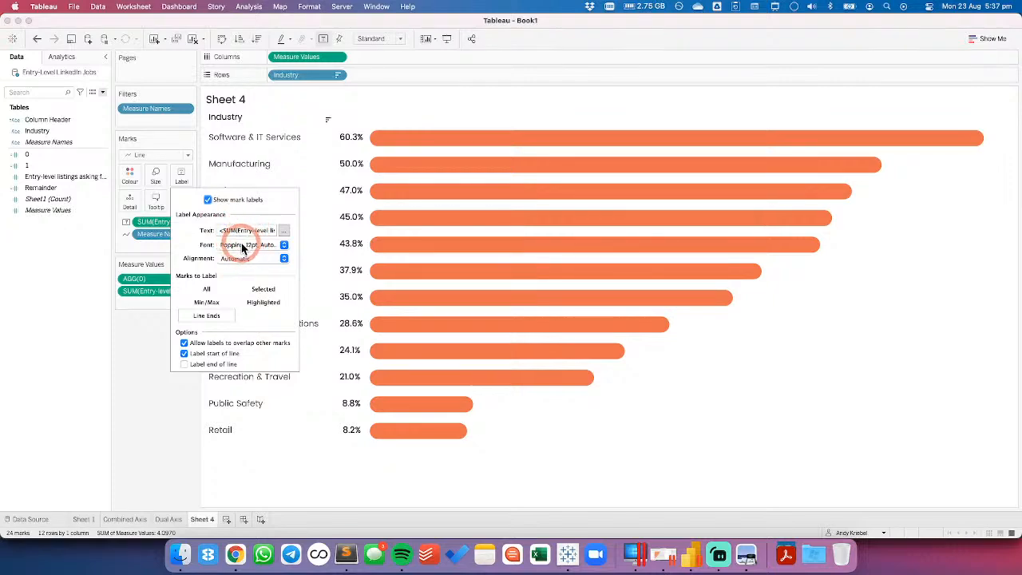
{"action": "left_click", "coordinate": [247, 245]}
{"action": "left_click", "coordinate": [246, 322]}
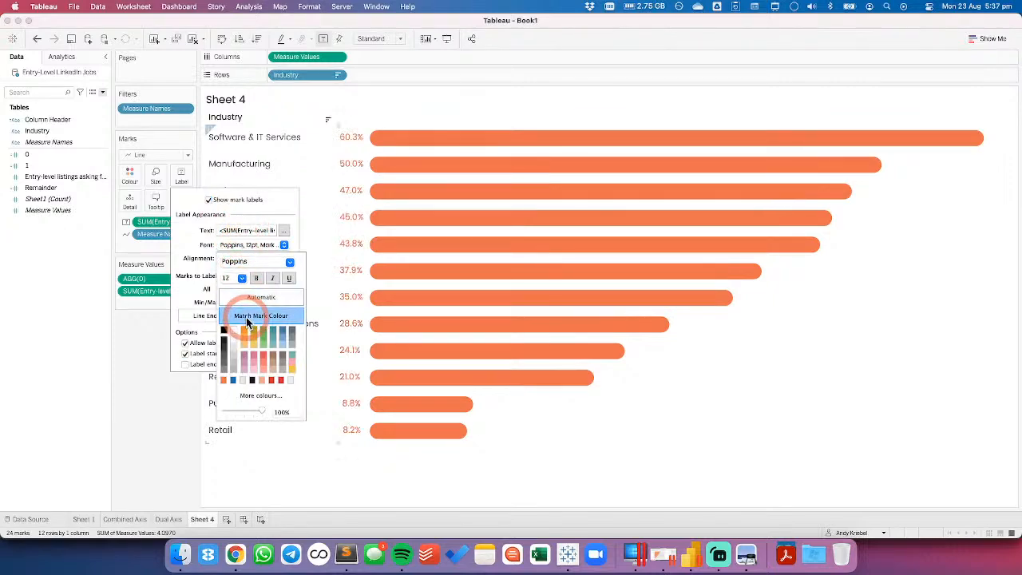
{"action": "left_click", "coordinate": [257, 279]}
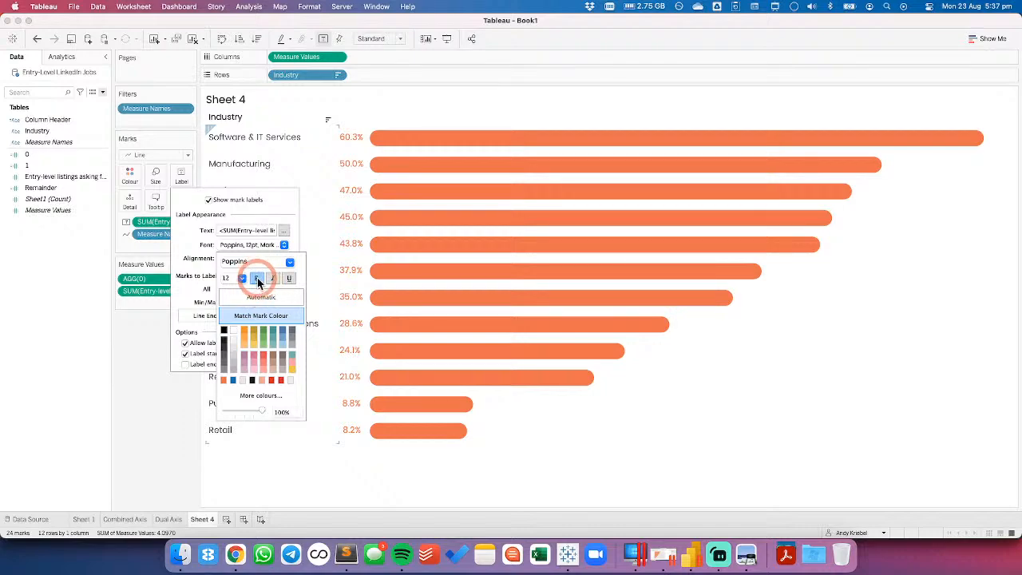
{"action": "left_click", "coordinate": [63, 271]}
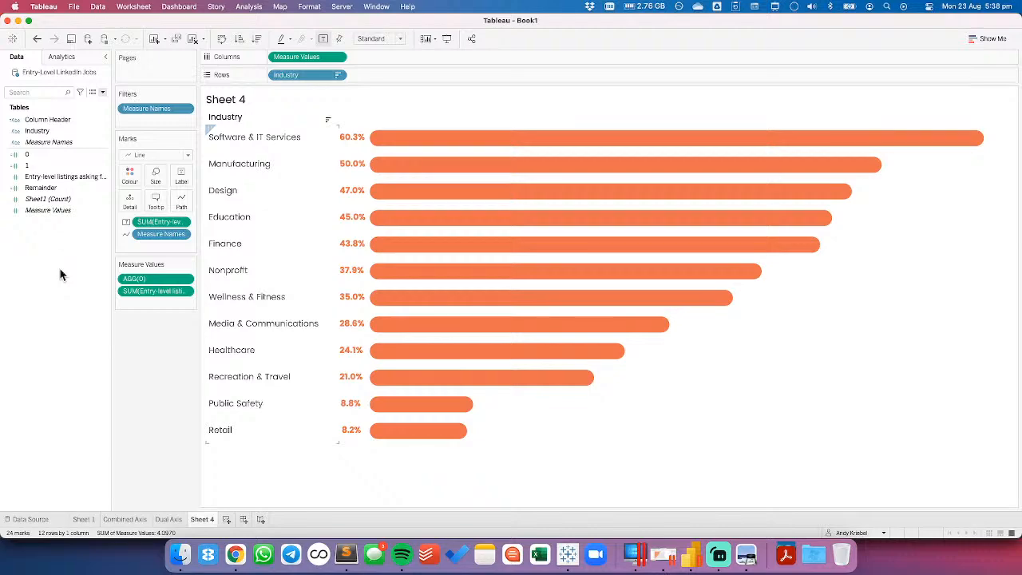
Rename Sheet 4 as Rounded Bar Chart
{"action": "double_click", "coordinate": [202, 519]}
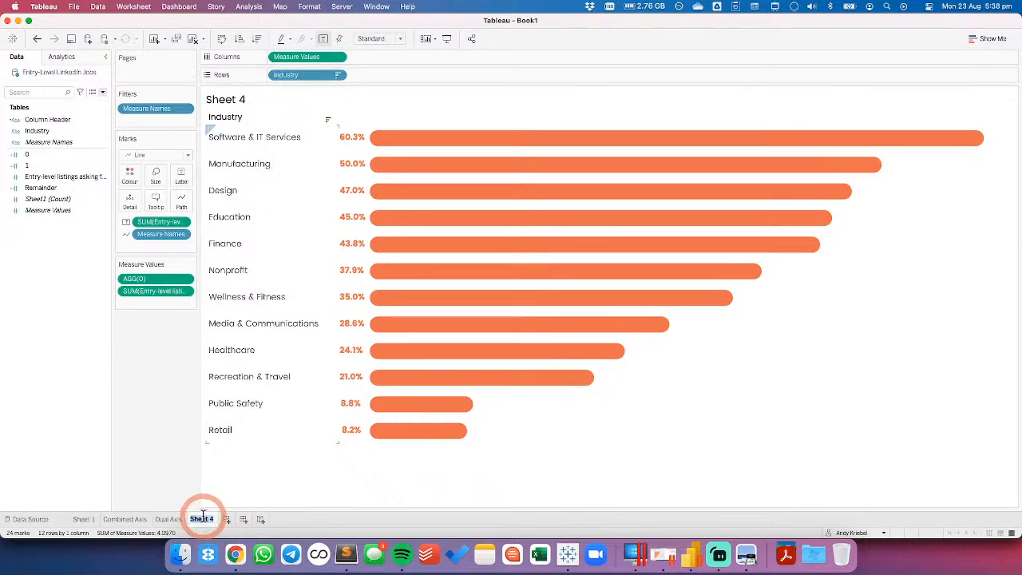
{"action": "type", "text": "Rounded B"}
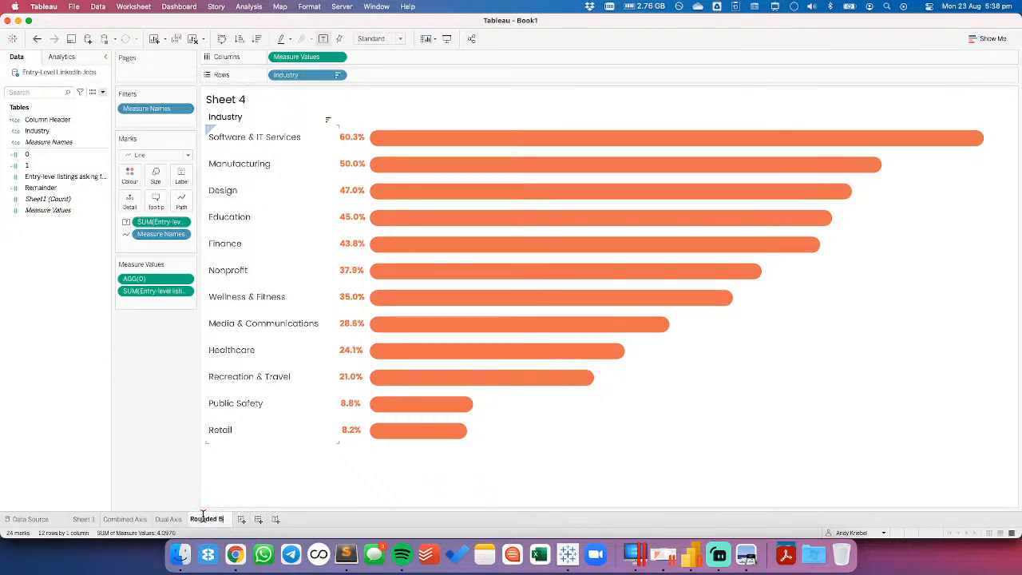
{"action": "type", "text": "ar Chart"}
{"action": "key", "text": "Return"}
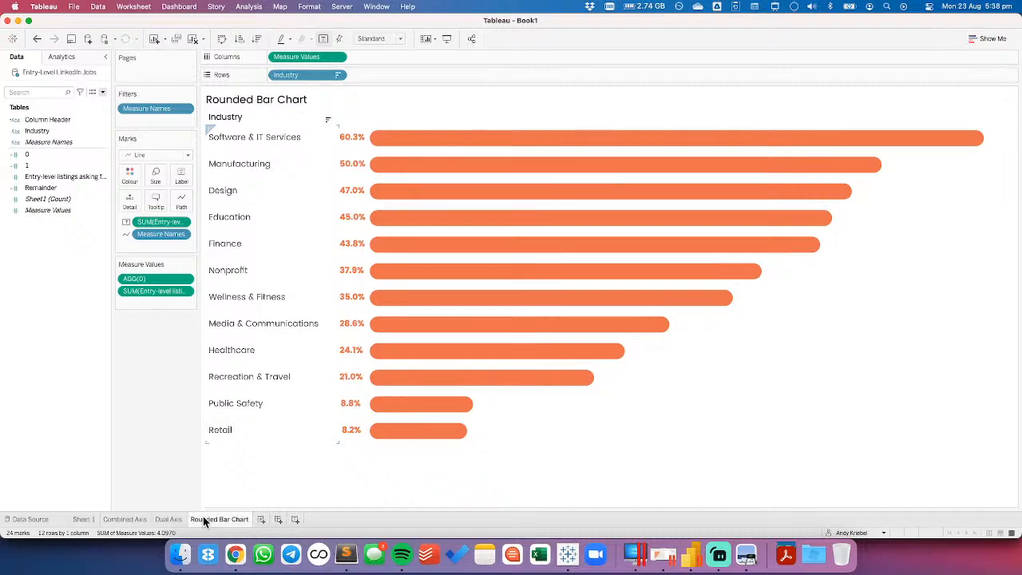
Compare the progress bar charts on the Combined Axis, Dual Axis and Sheet 1 worksheets
{"action": "left_click", "coordinate": [164, 520]}
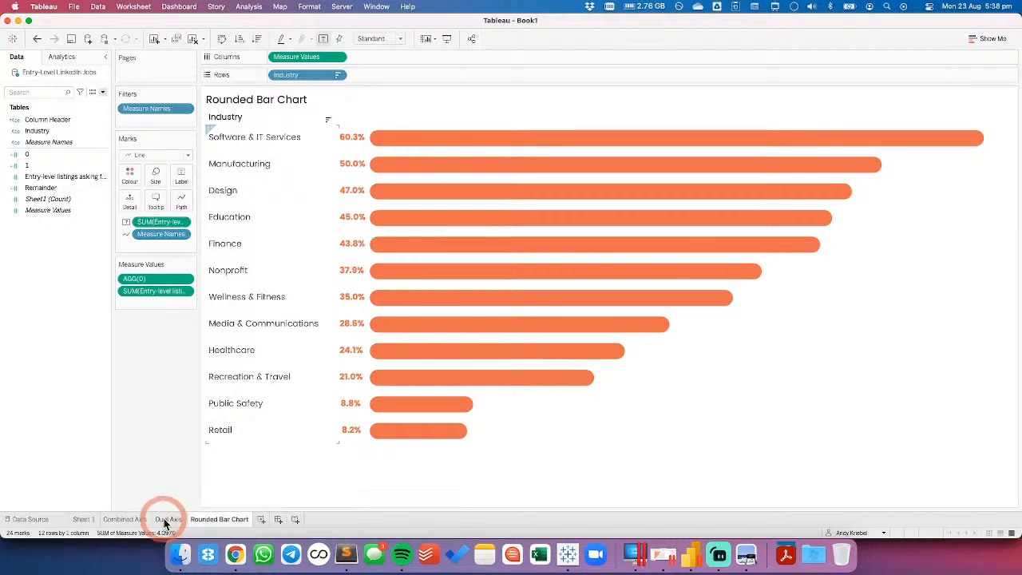
{"action": "left_click", "coordinate": [126, 520]}
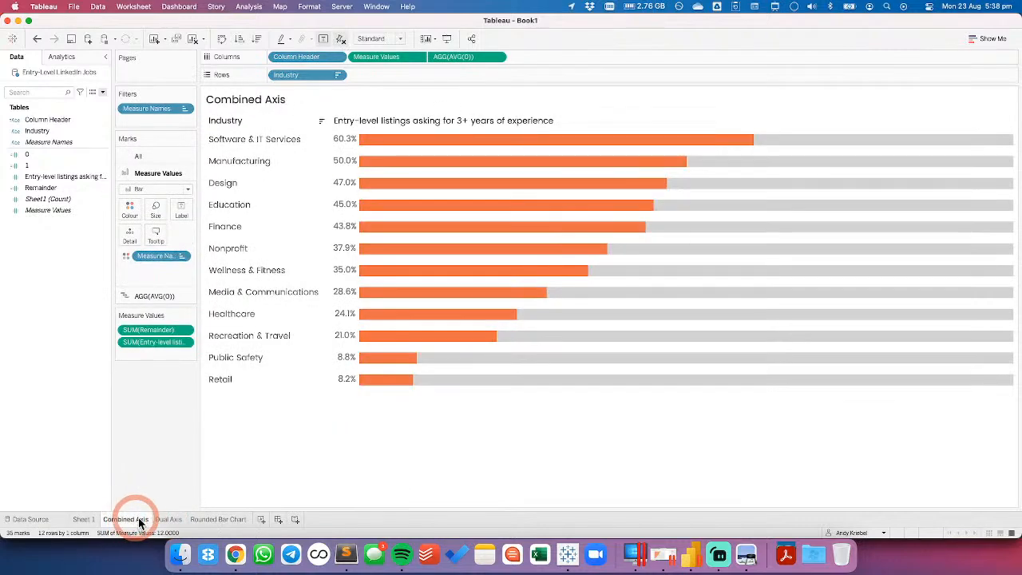
{"action": "left_click", "coordinate": [166, 519]}
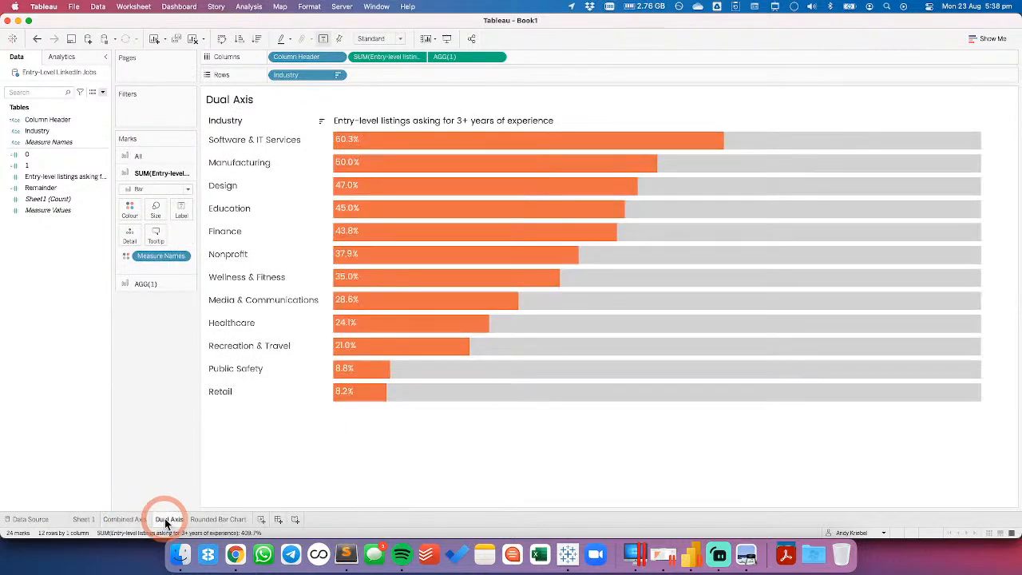
{"action": "left_click", "coordinate": [128, 520]}
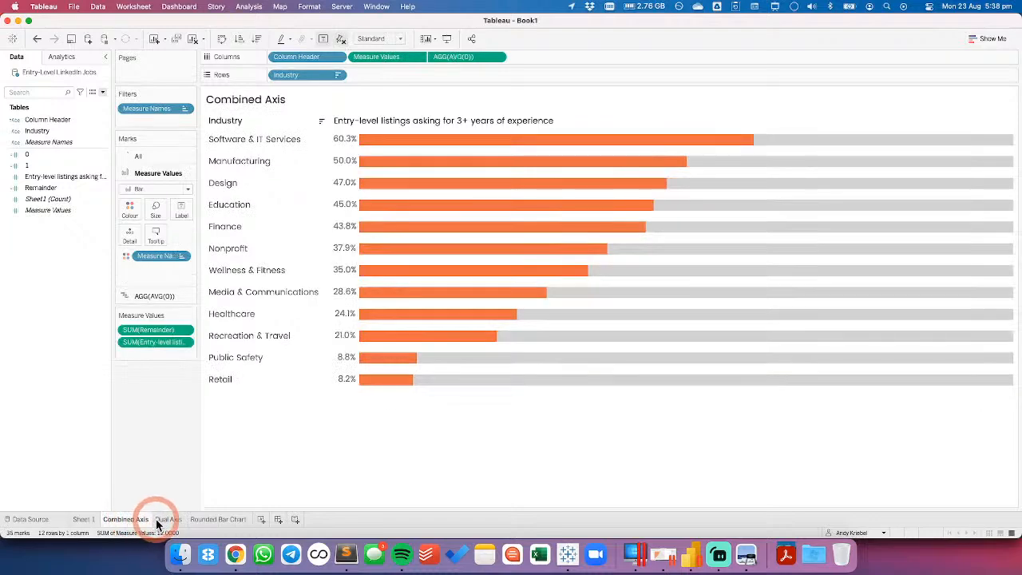
{"action": "left_click", "coordinate": [83, 520]}
{"action": "left_click", "coordinate": [112, 520]}
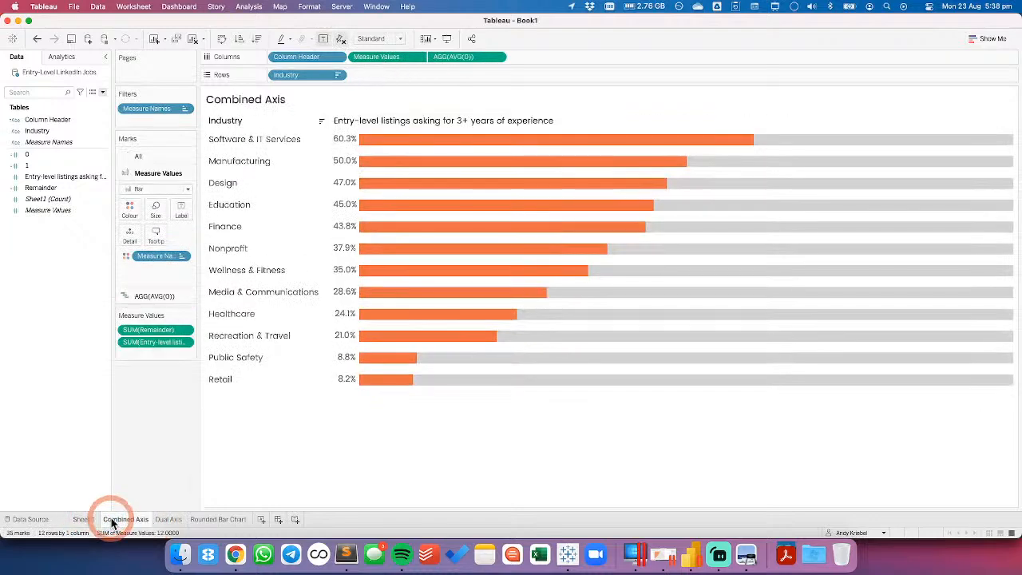
{"action": "left_click", "coordinate": [83, 520]}
{"action": "left_click", "coordinate": [112, 520]}
{"action": "left_click", "coordinate": [90, 520]}
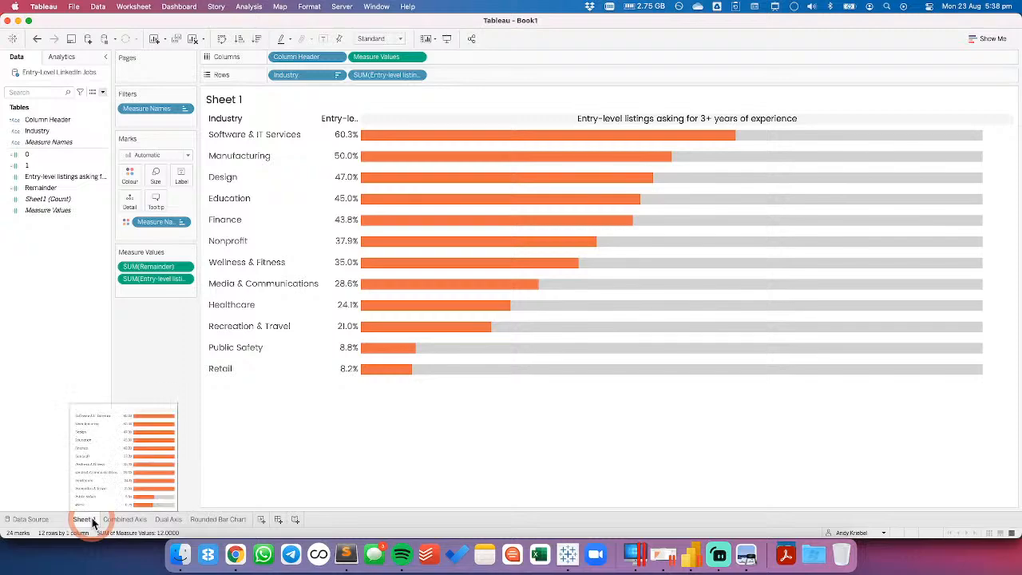
Copy the Combined Axis sheet's name and rename that sheet as Combined + Dual Axis
{"action": "left_click", "coordinate": [121, 521]}
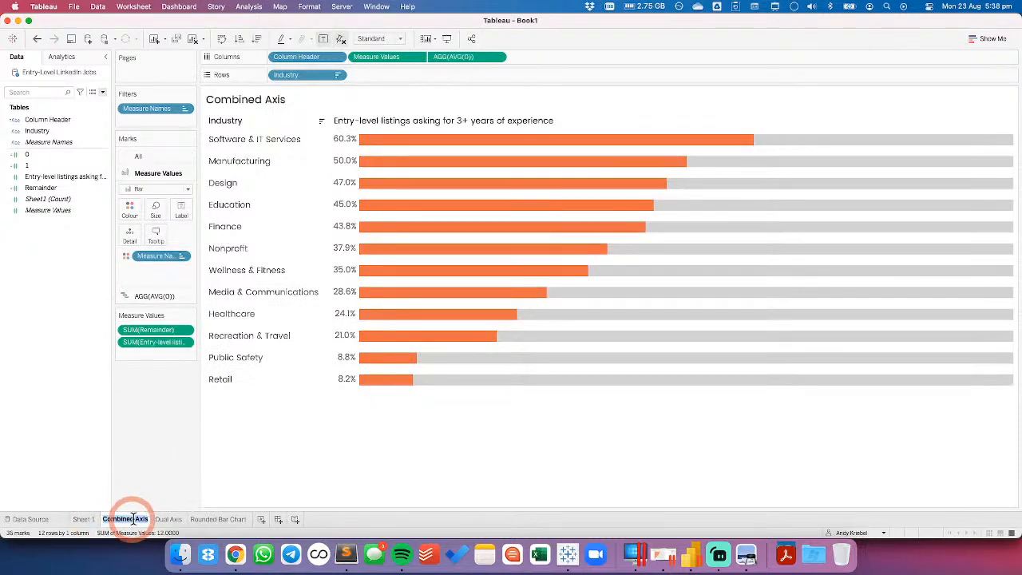
{"action": "double_click", "coordinate": [137, 519]}
{"action": "key", "text": "super+c"}
{"action": "left_click", "coordinate": [136, 519]}
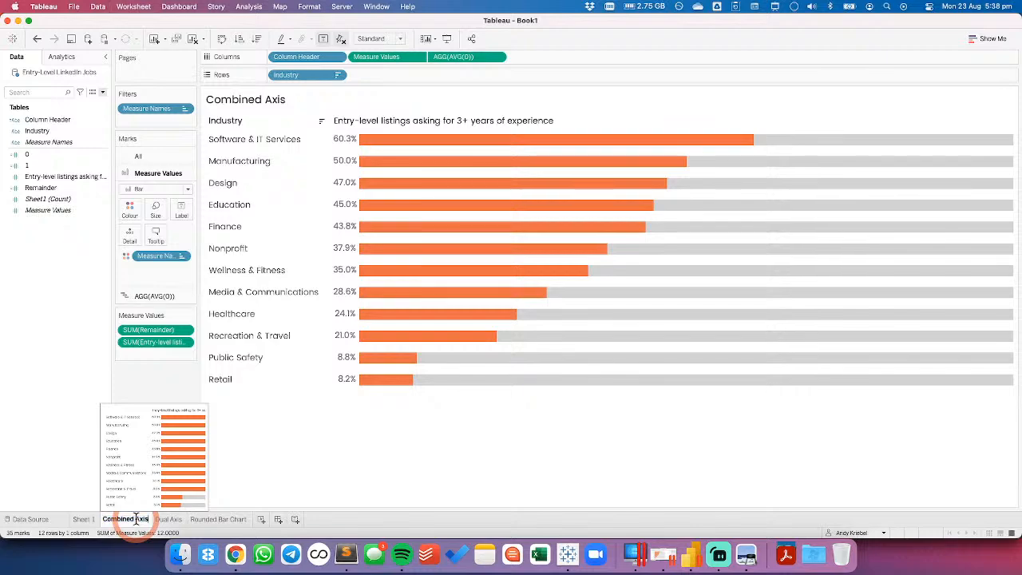
{"action": "type", "text": "Dual"}
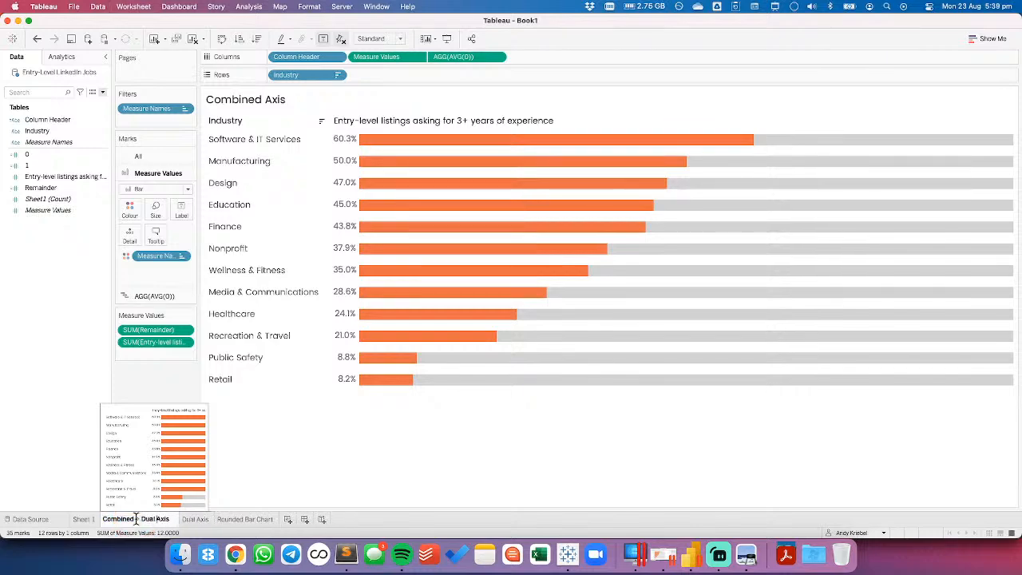
{"action": "key", "text": "Return"}
Rename Sheet 1 as Combined Axis, and view the Combined + Dual Axis and Dual Axis sheets
{"action": "left_click", "coordinate": [83, 520]}
{"action": "double_click", "coordinate": [84, 520]}
{"action": "key", "text": "super+v"}
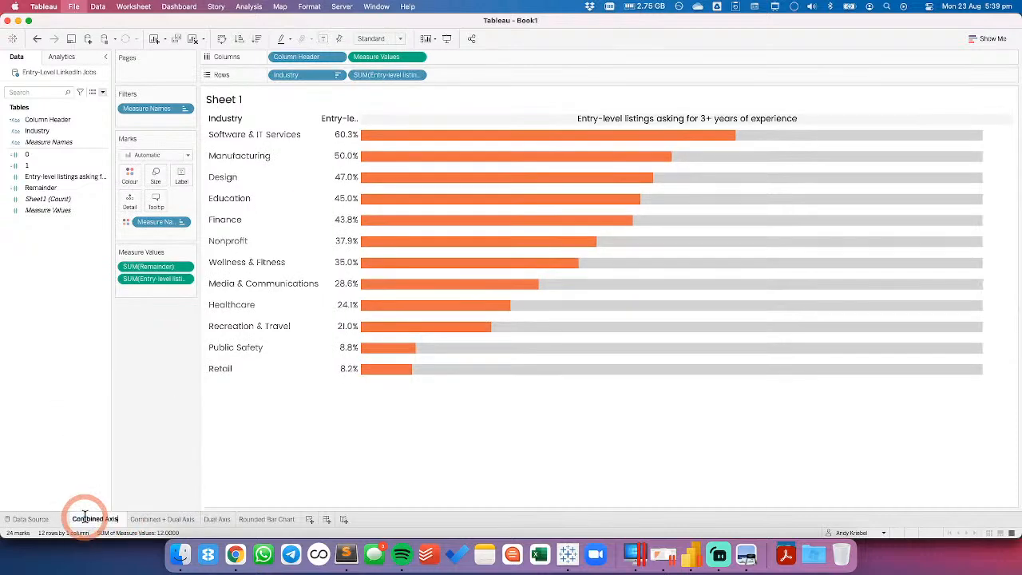
{"action": "key", "text": "Return"}
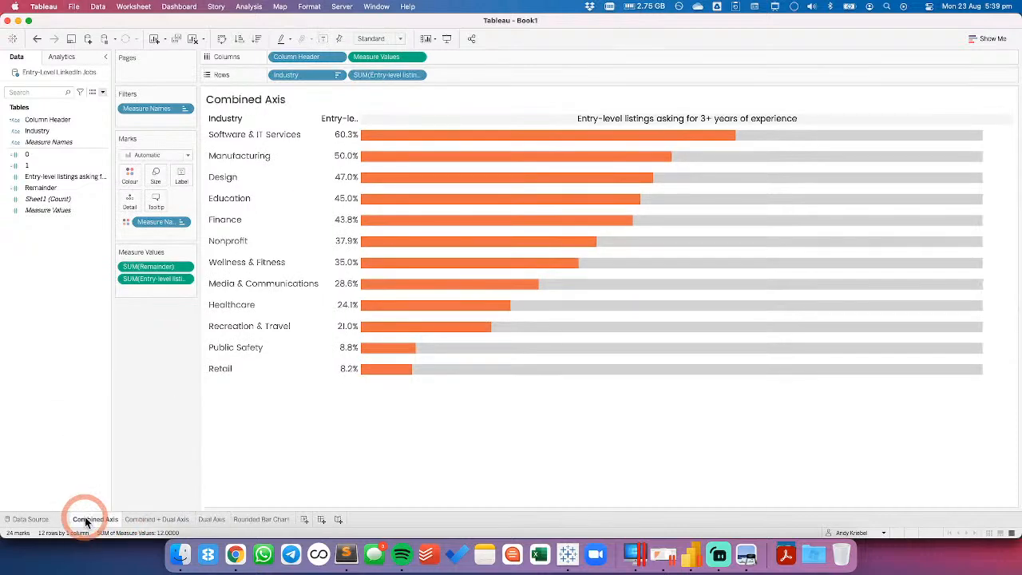
{"action": "left_click", "coordinate": [138, 520]}
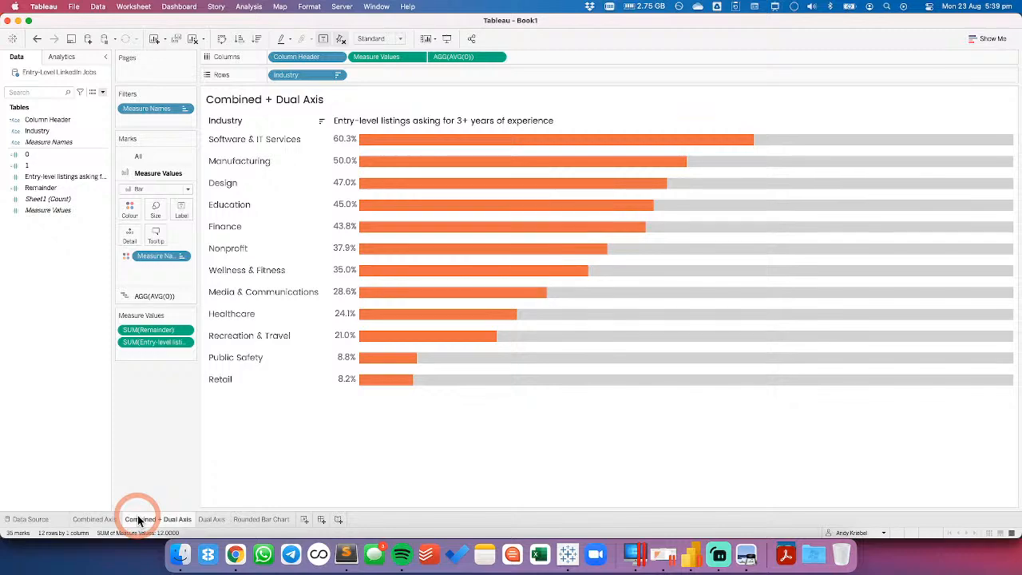
{"action": "left_click", "coordinate": [206, 520]}
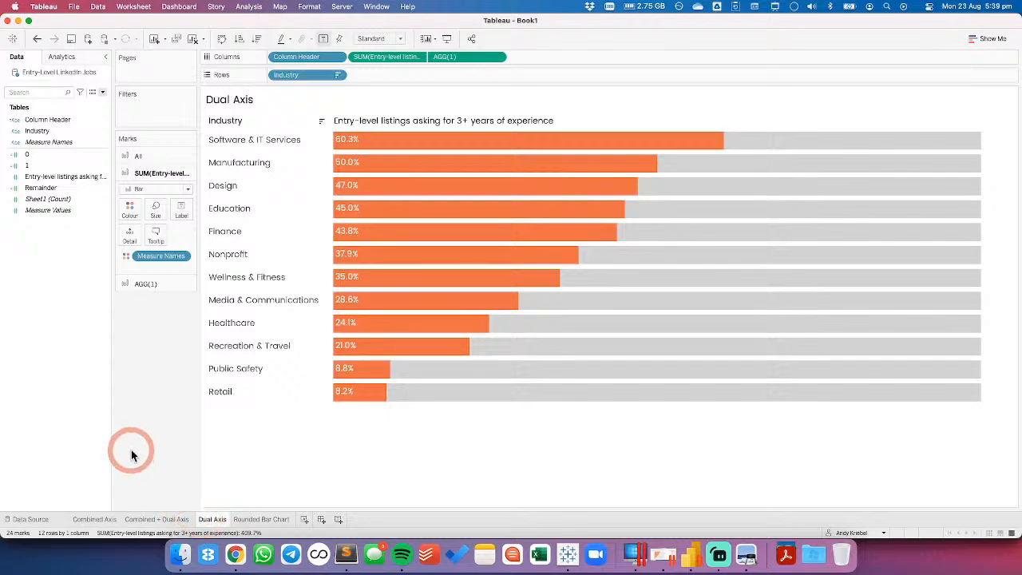
Switch by way of Power BI to Chrome and view the original entry-level jobs mirage chart image
{"action": "key", "text": "super+Tab"}
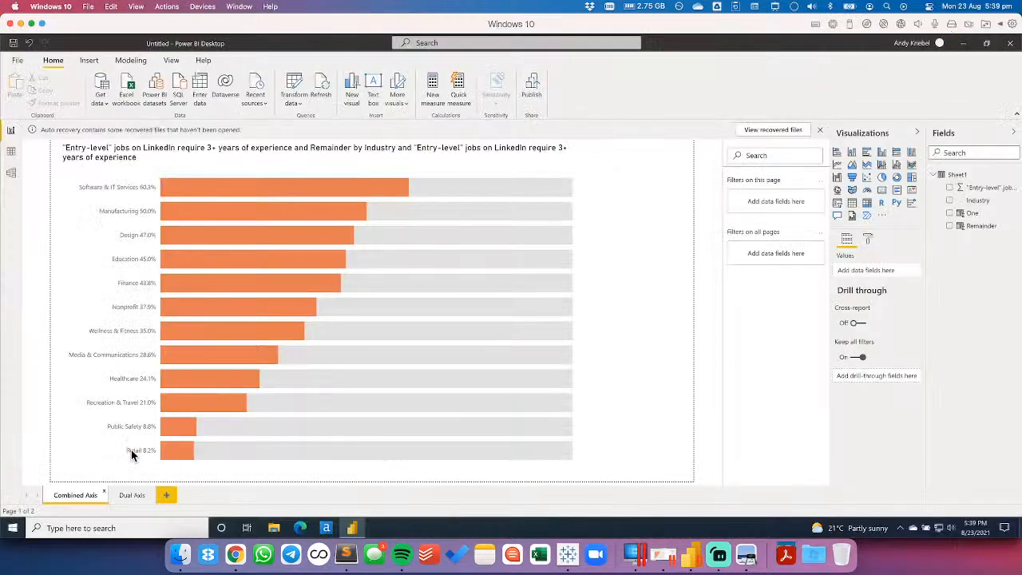
{"action": "left_click", "coordinate": [233, 559]}
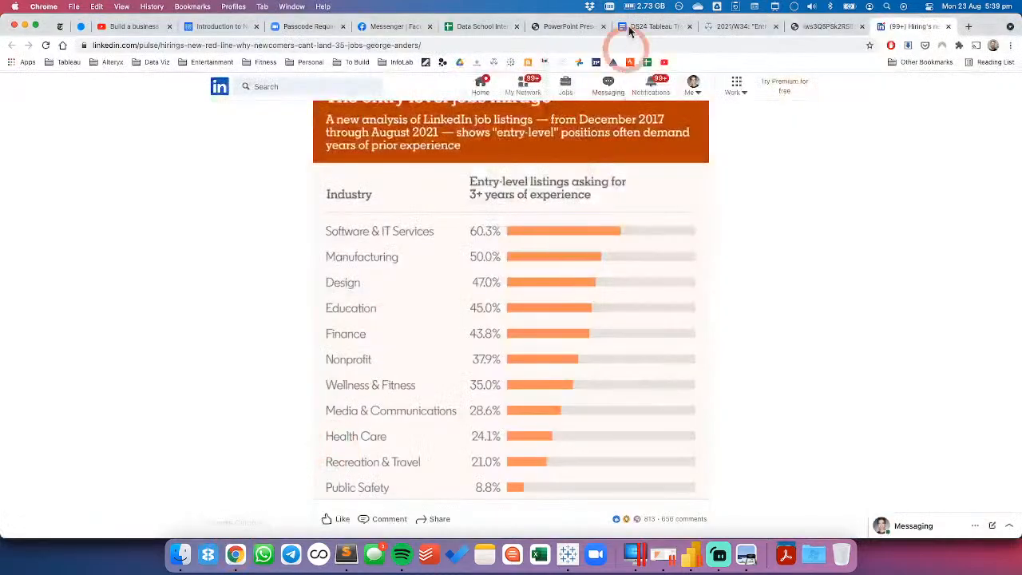
{"action": "left_click", "coordinate": [821, 29]}
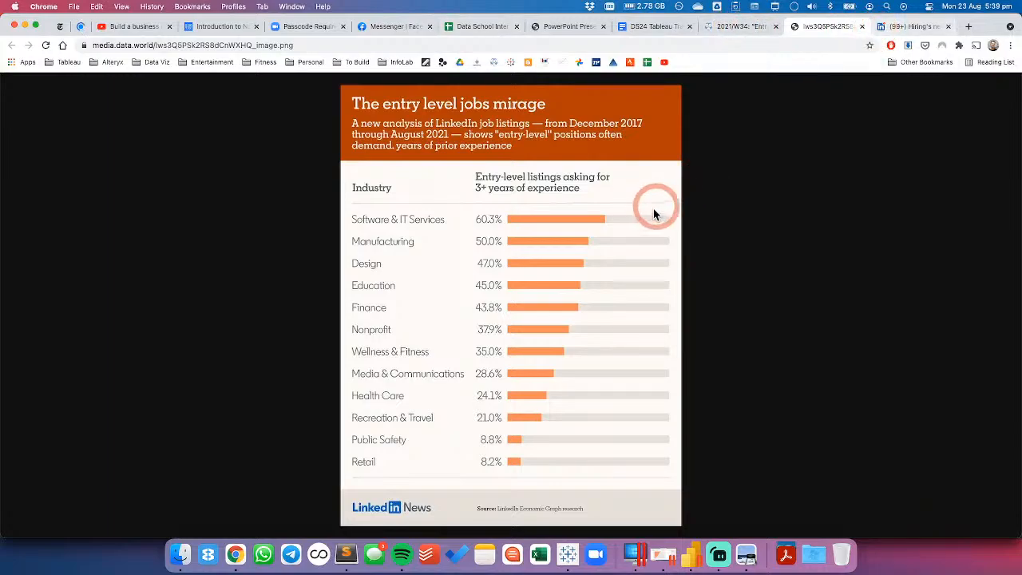
Examine the LinkedIn article on newcomers and entry-level jobs, from its headline to the embedded industry chart
{"action": "left_click", "coordinate": [882, 28]}
{"action": "scroll", "coordinate": [641, 277], "scroll_direction": "up", "scroll_amount": 15}
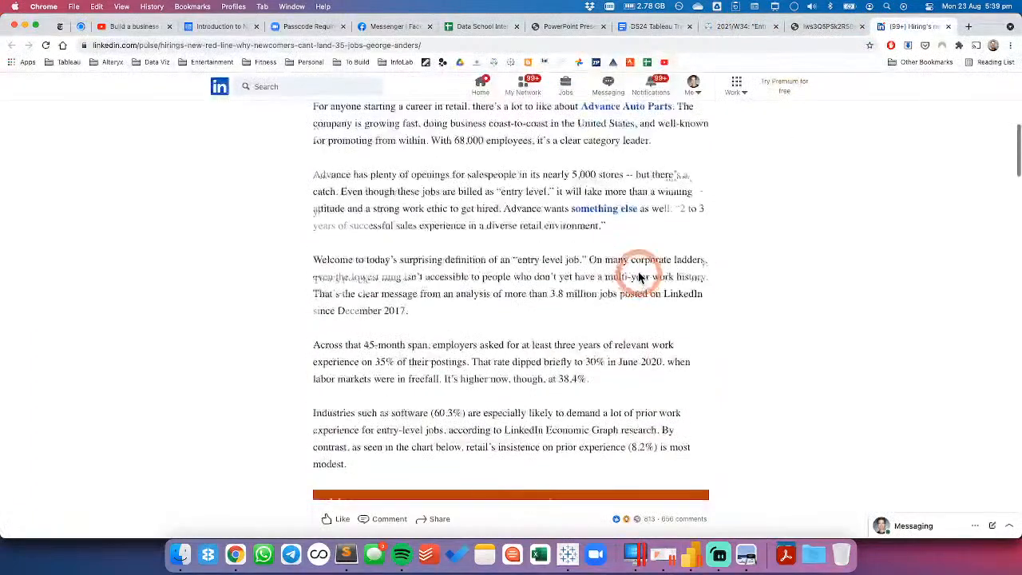
{"action": "scroll", "coordinate": [639, 277], "scroll_direction": "down", "scroll_amount": 6}
{"action": "left_click", "coordinate": [633, 264]}
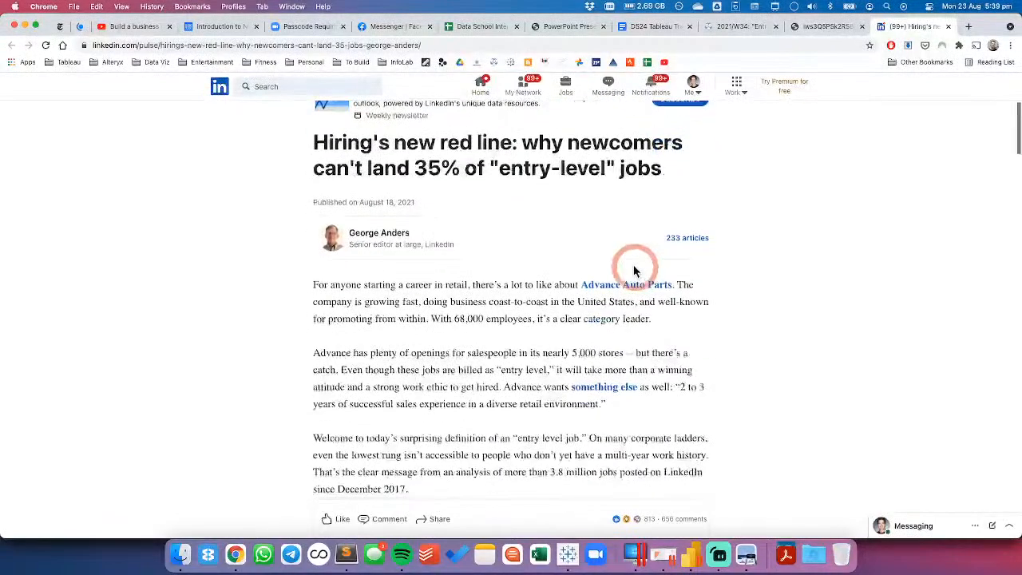
{"action": "scroll", "coordinate": [599, 271], "scroll_direction": "down", "scroll_amount": 8}
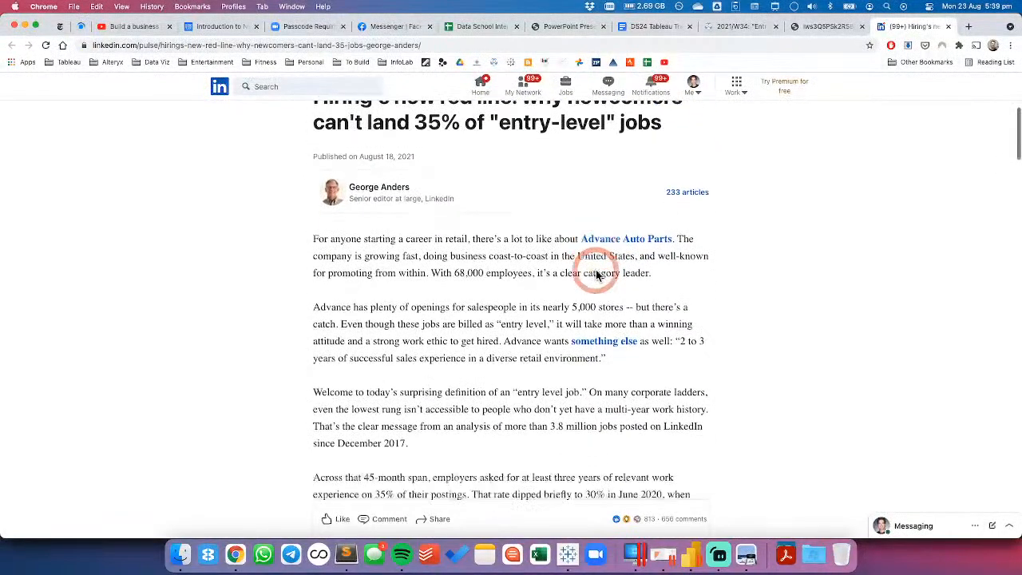
{"action": "scroll", "coordinate": [596, 275], "scroll_direction": "down", "scroll_amount": 6}
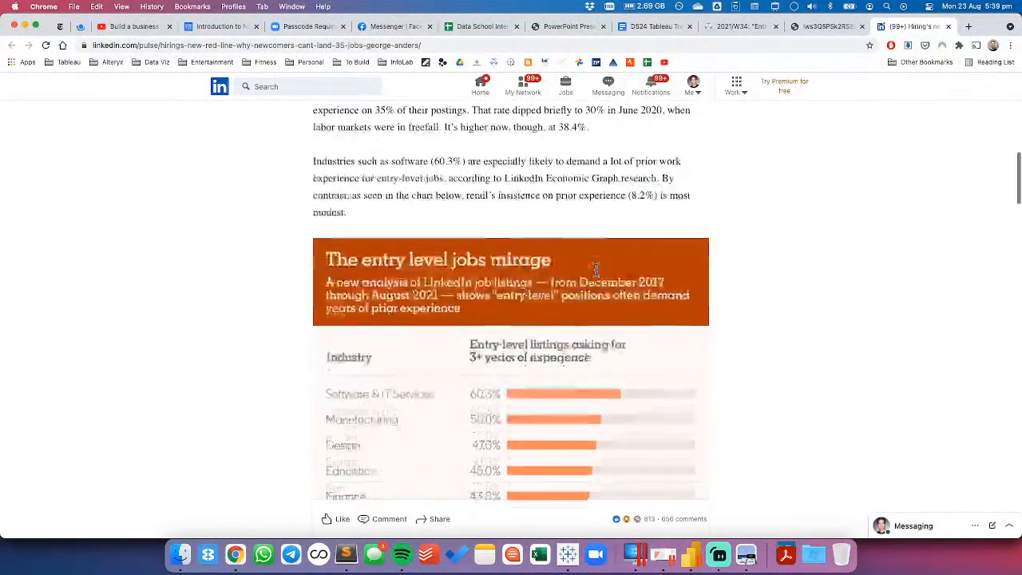
{"action": "scroll", "coordinate": [597, 275], "scroll_direction": "up", "scroll_amount": 14}
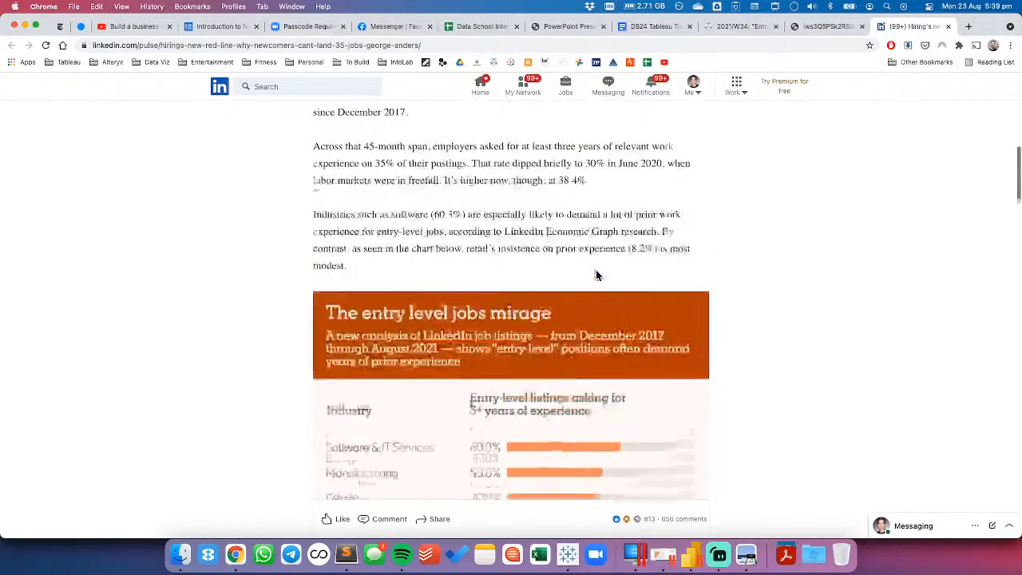
{"action": "scroll", "coordinate": [596, 276], "scroll_direction": "down", "scroll_amount": 4}
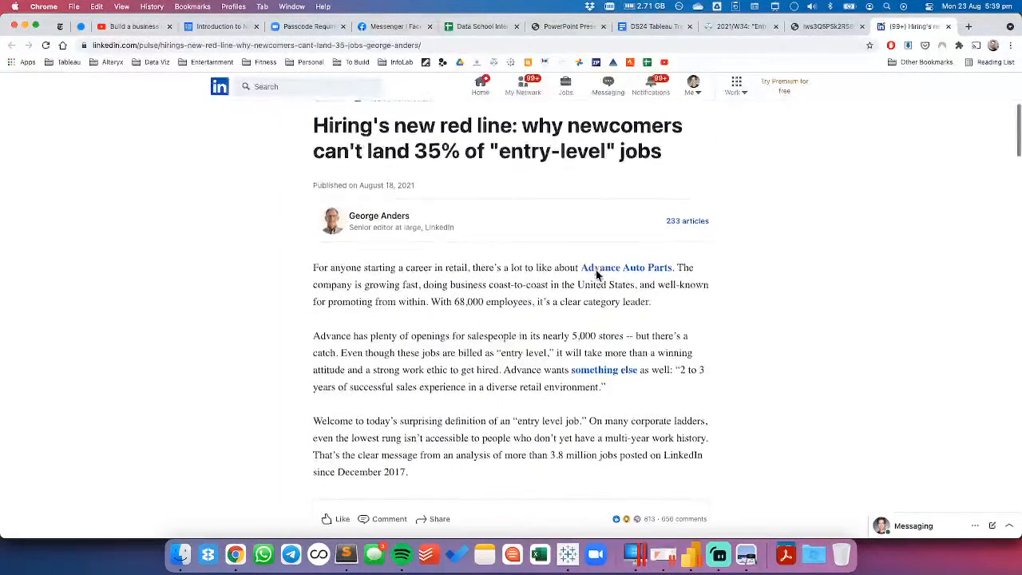
View the Combined Axis page in Power BI, and switch to the Dual Axis worksheet in Tableau to compare the charts
{"action": "key", "text": "super+Tab"}
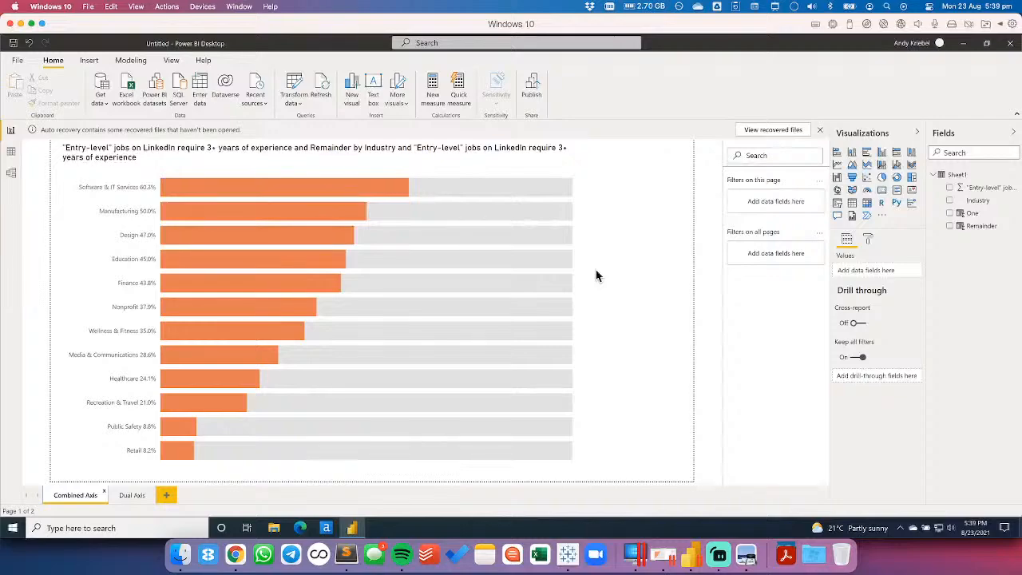
{"action": "left_click", "coordinate": [590, 330]}
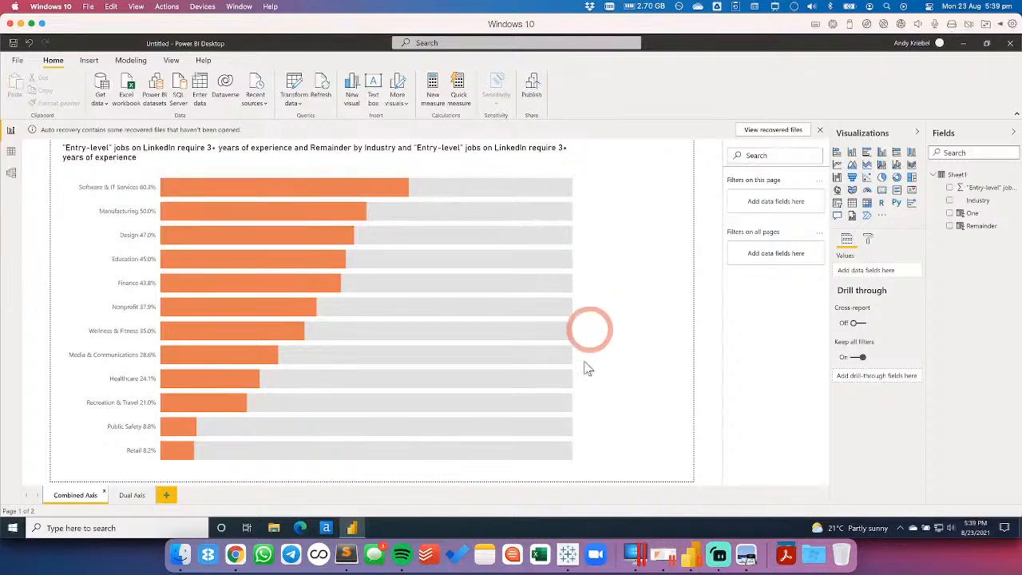
{"action": "left_click", "coordinate": [571, 559]}
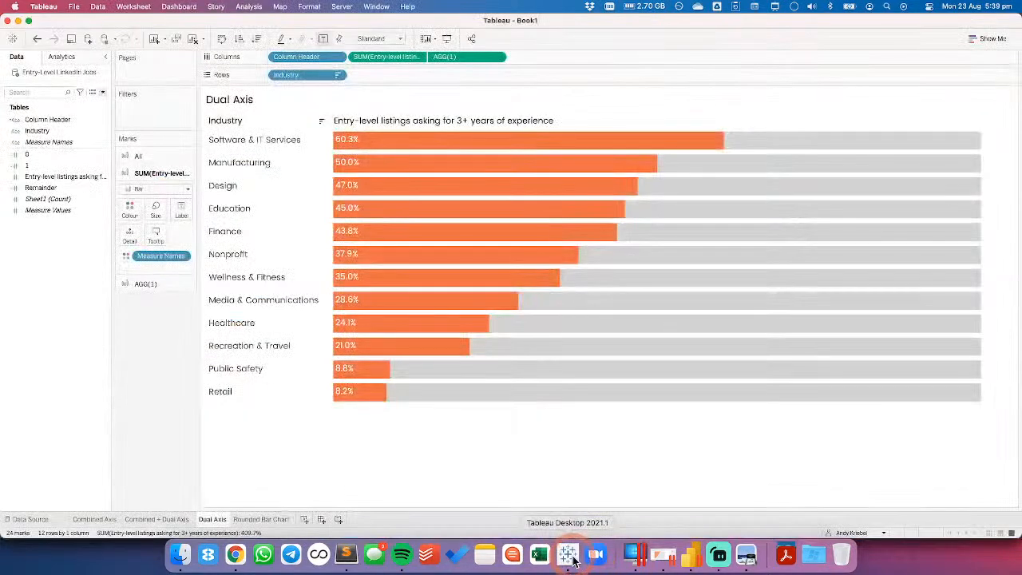
{"action": "left_click", "coordinate": [474, 471]}
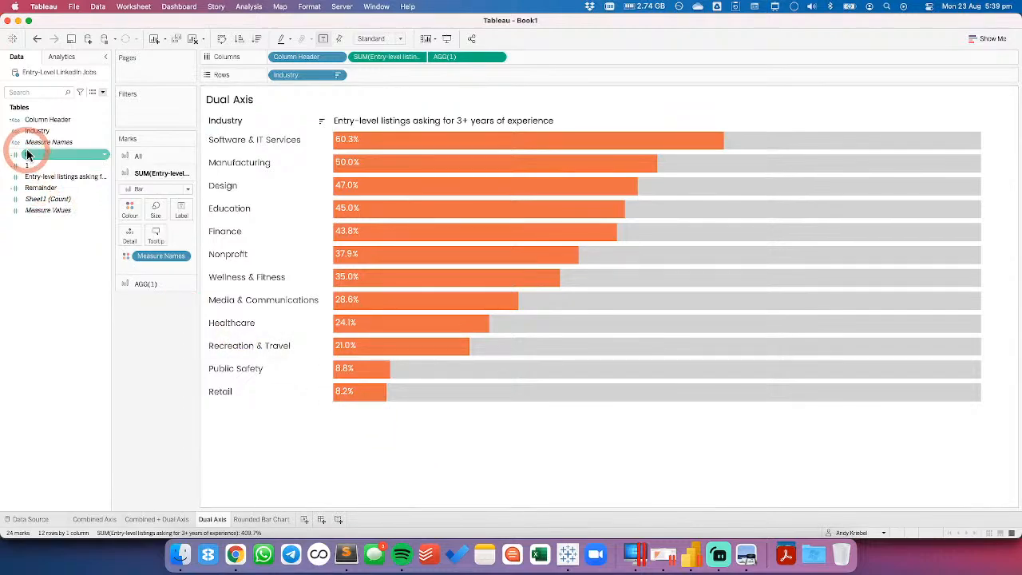
{"action": "right_click", "coordinate": [46, 258]}
{"action": "left_click", "coordinate": [64, 260]}
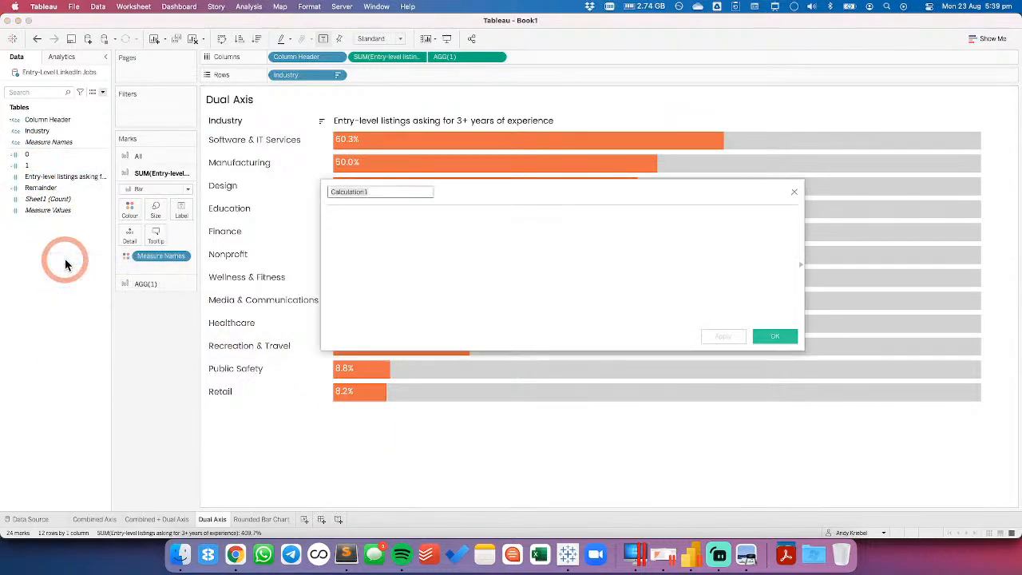
{"action": "left_click", "coordinate": [795, 192]}
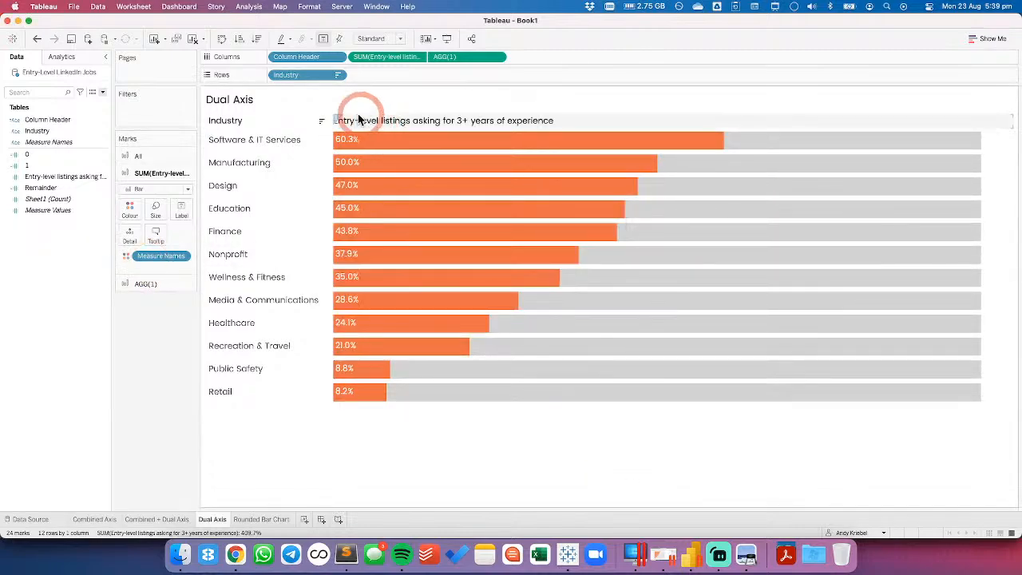
{"action": "left_click_drag", "start_coordinate": [366, 144], "coordinate": [372, 179]}
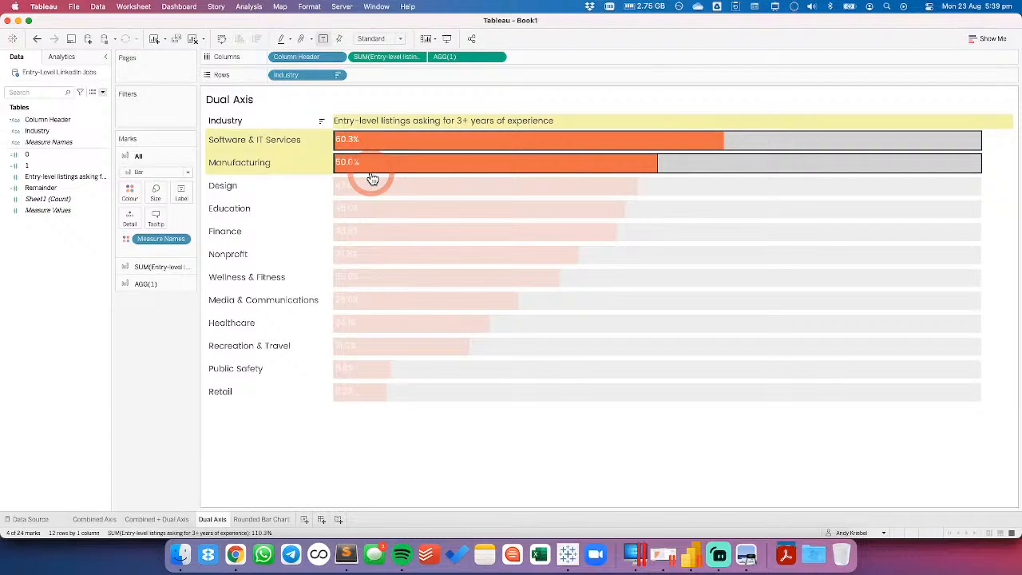
{"action": "left_click", "coordinate": [499, 481]}
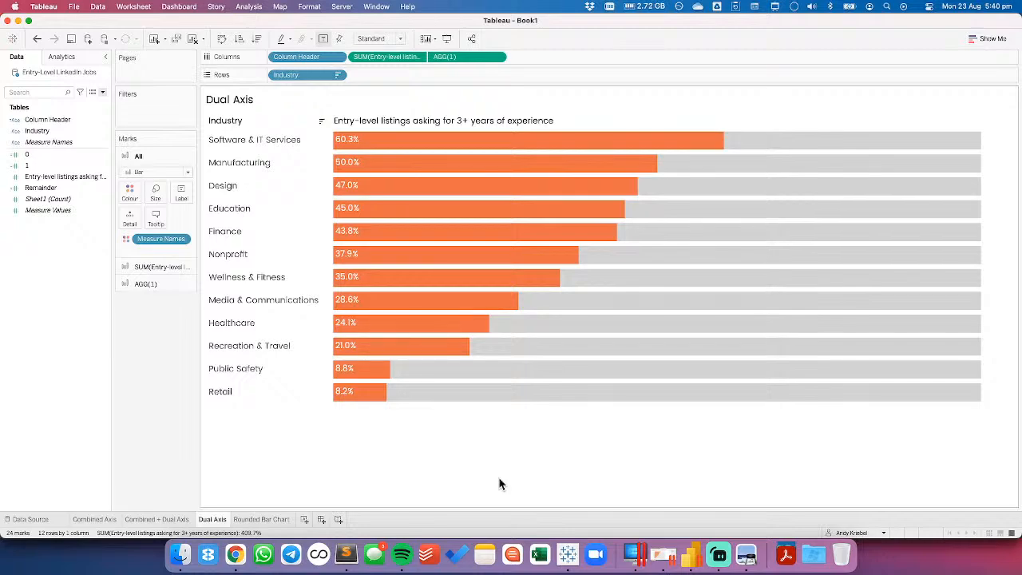
{"action": "left_click", "coordinate": [497, 482]}
View the Combined + Dual Axis and Dual Axis sheets, and add a new blank worksheet to the workbook
{"action": "left_click", "coordinate": [159, 520]}
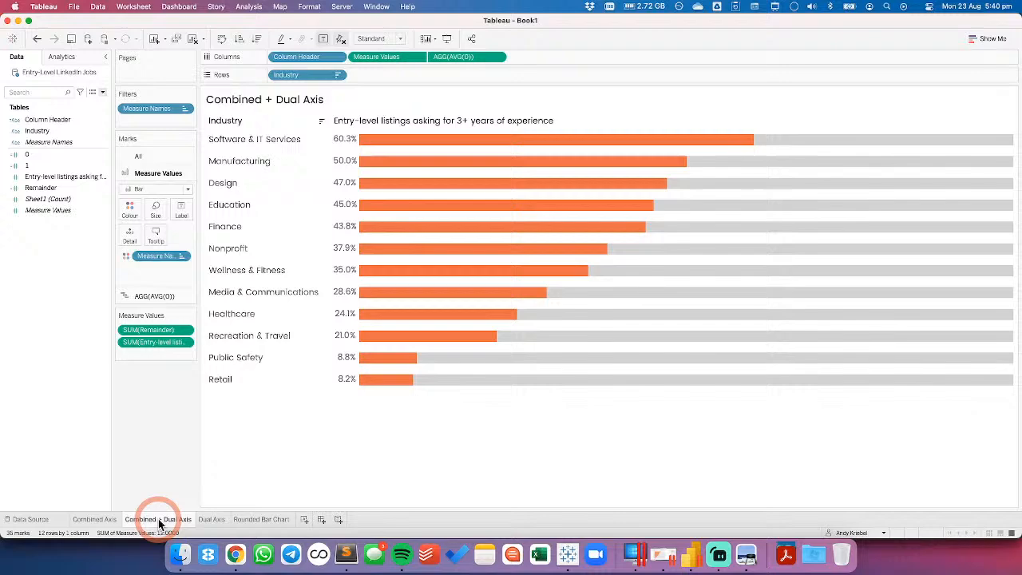
{"action": "left_click", "coordinate": [211, 520]}
{"action": "right_click", "coordinate": [214, 522]}
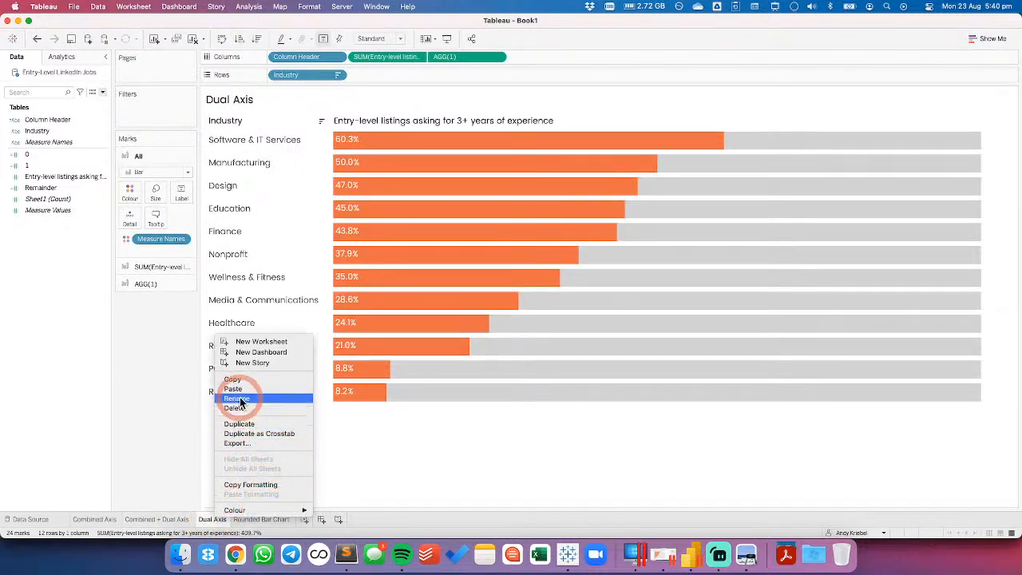
{"action": "left_click", "coordinate": [146, 472]}
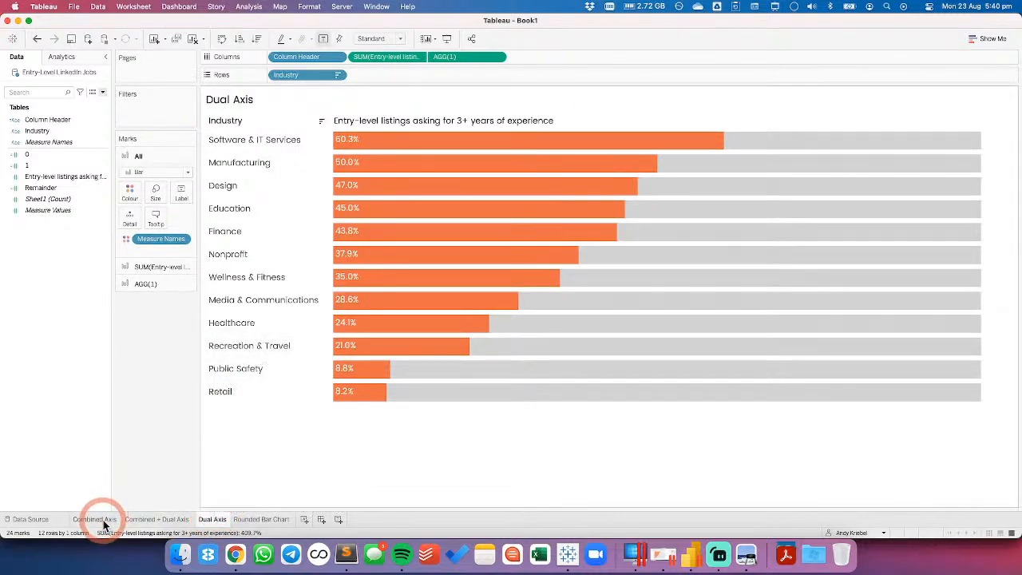
{"action": "left_click", "coordinate": [304, 520]}
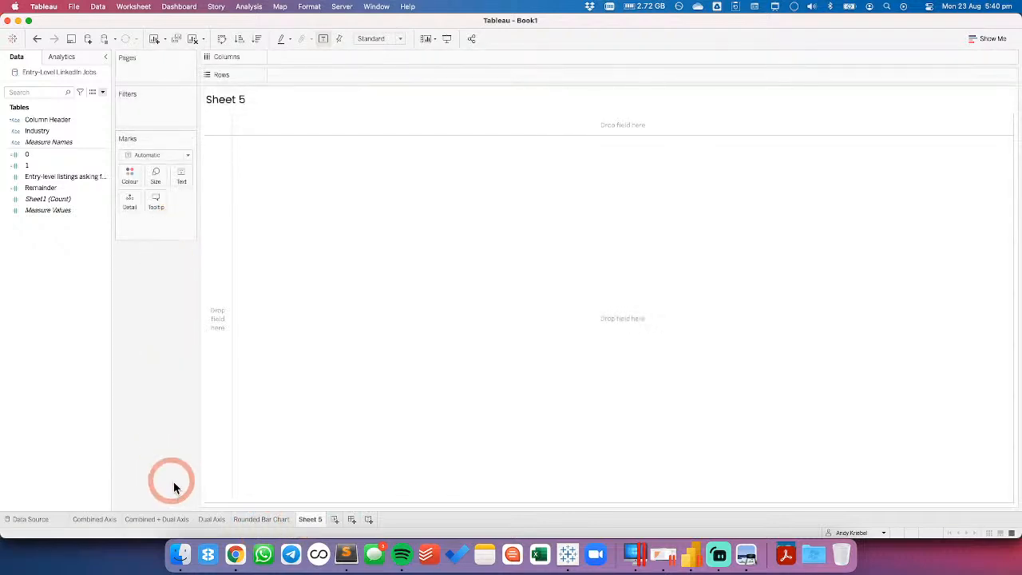
Filter the Combined Axis sheet to keep only the Software & IT Services bar, and undo that filter
{"action": "left_click", "coordinate": [174, 520]}
{"action": "left_click", "coordinate": [94, 520]}
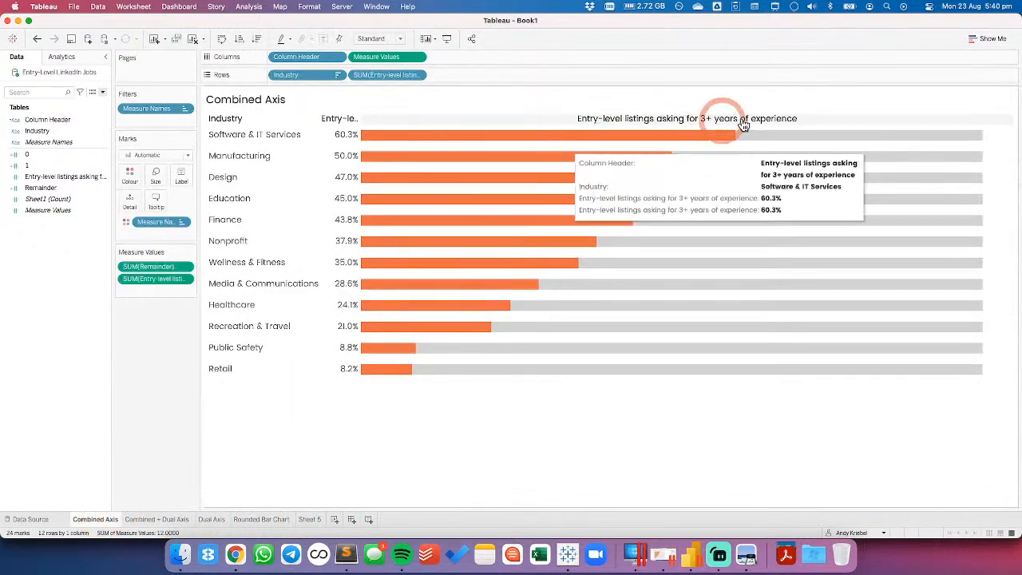
{"action": "left_click", "coordinate": [722, 141]}
{"action": "left_click", "coordinate": [708, 136]}
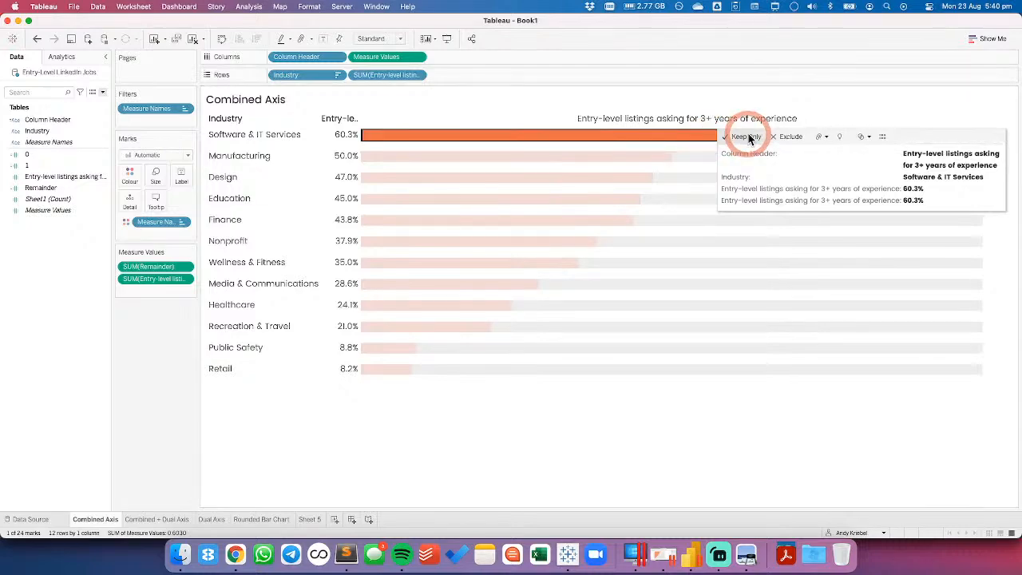
{"action": "left_click", "coordinate": [746, 199]}
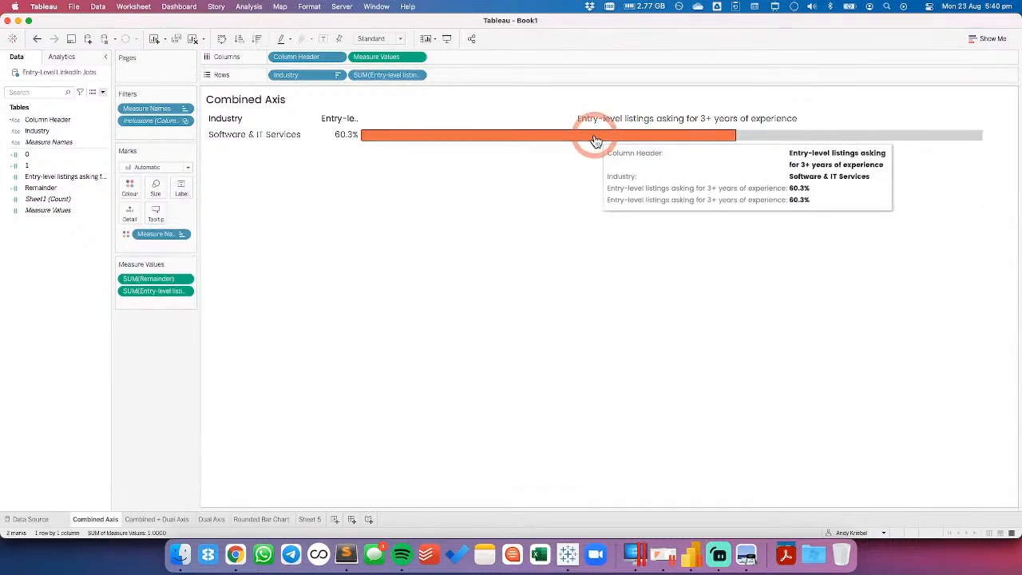
{"action": "left_click", "coordinate": [37, 39]}
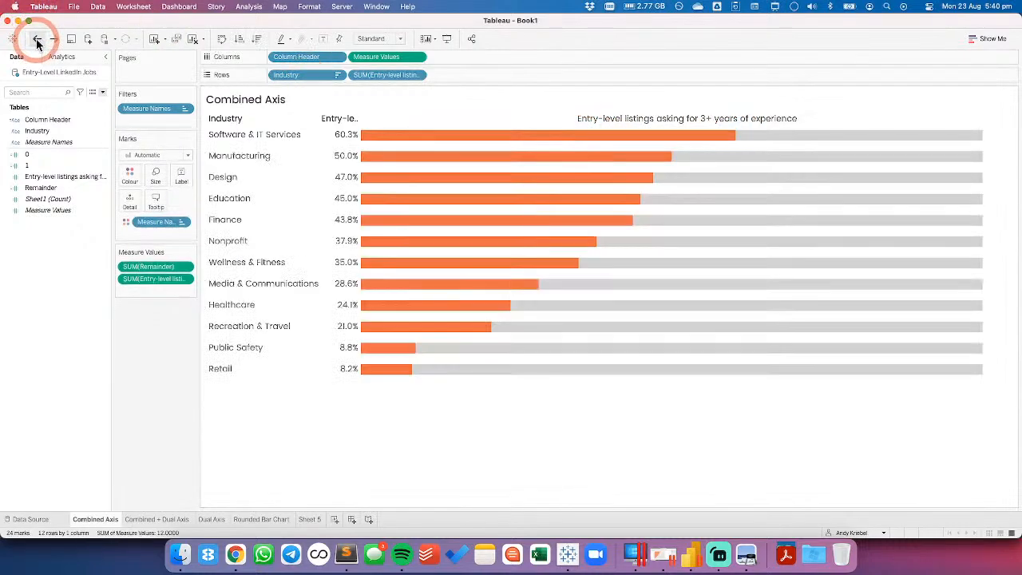
Inspect the percentage labels and bars on the Combined + Dual Axis sheet, and view the Dual Axis sheet
{"action": "left_click", "coordinate": [169, 520]}
{"action": "left_click", "coordinate": [454, 114]}
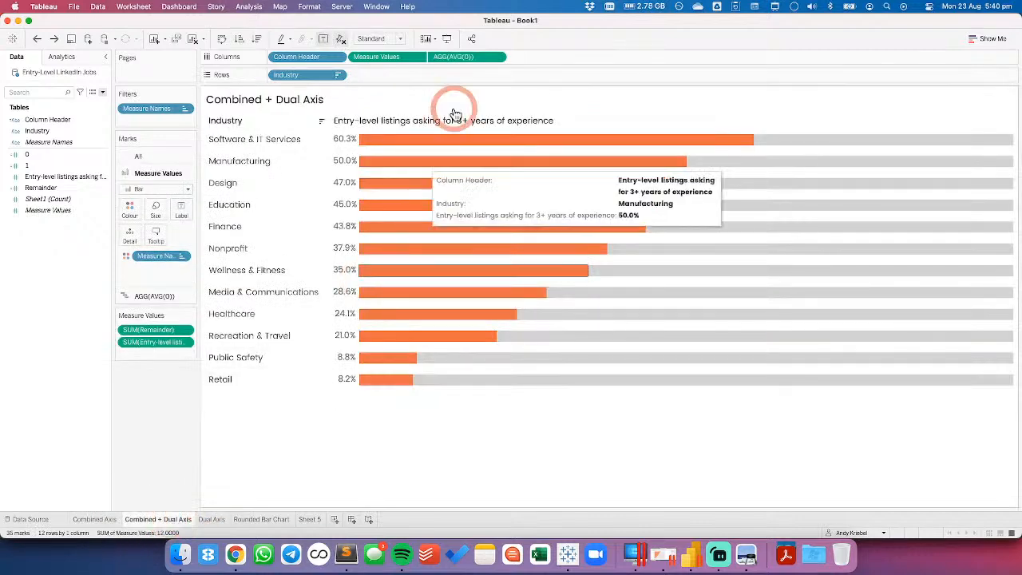
{"action": "left_click", "coordinate": [445, 58]}
{"action": "left_click", "coordinate": [339, 149]}
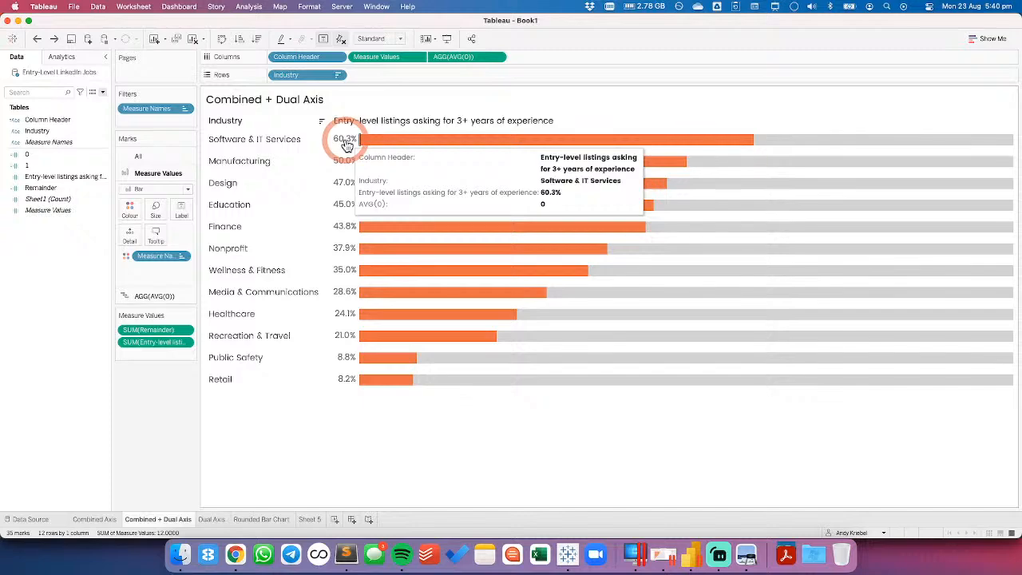
{"action": "left_click", "coordinate": [212, 520]}
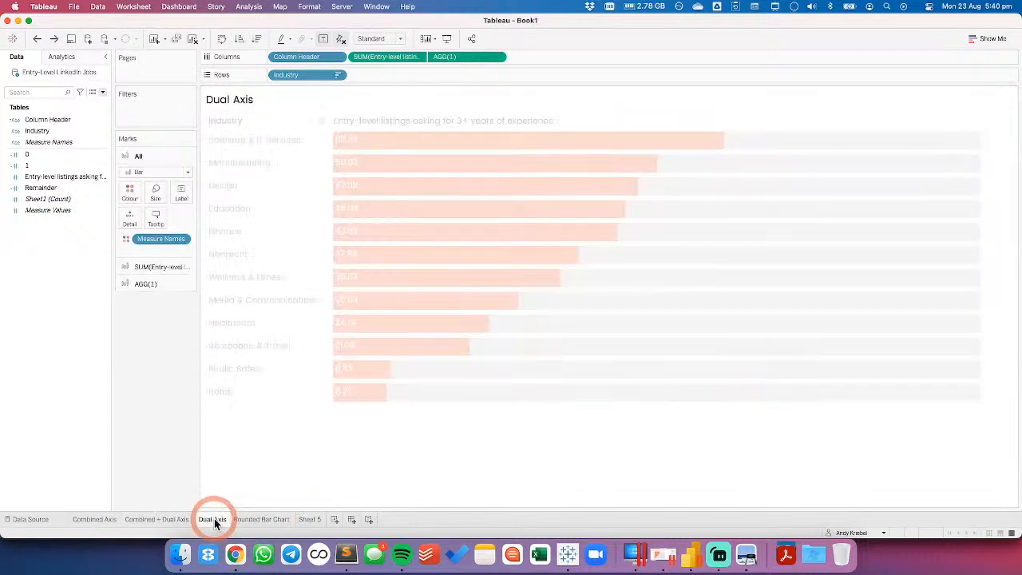
On Sheet 5, build a horizontal bar chart of entry-level listings asking for 3+ years of experience by Industry, coloured by Measure Names
{"action": "left_click", "coordinate": [310, 519]}
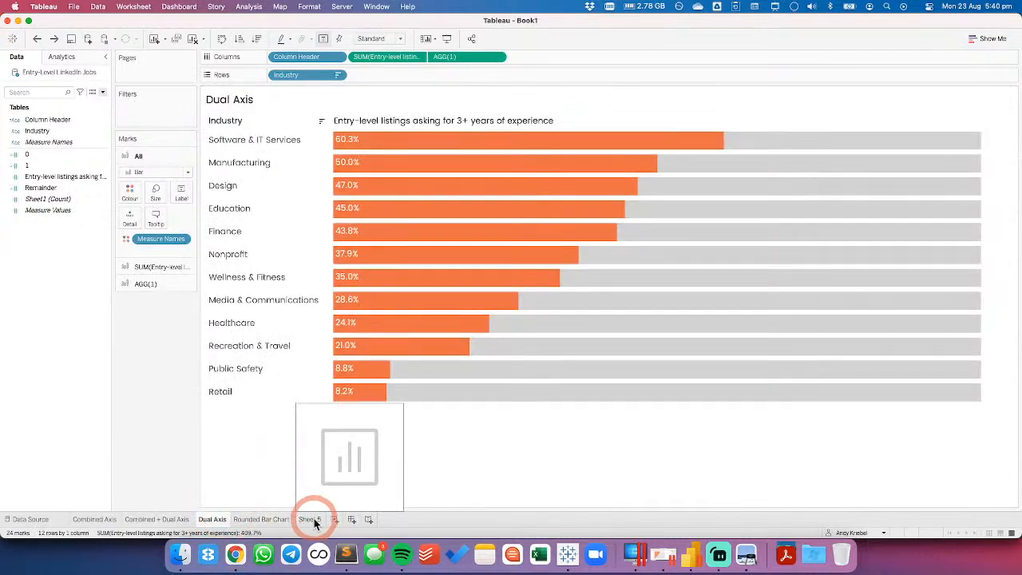
{"action": "left_click_drag", "start_coordinate": [41, 131], "coordinate": [301, 73]}
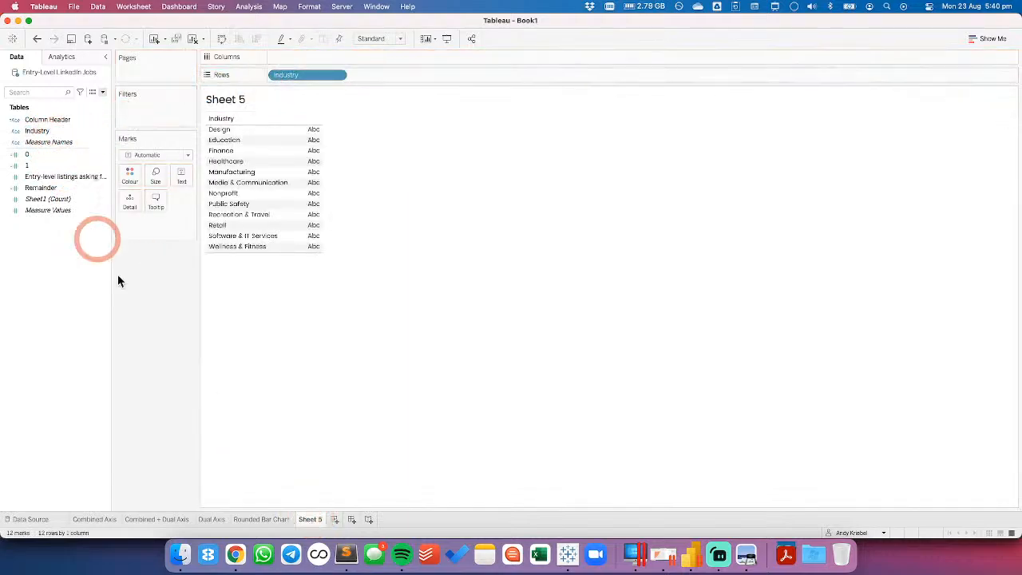
{"action": "left_click_drag", "start_coordinate": [47, 177], "coordinate": [318, 50]}
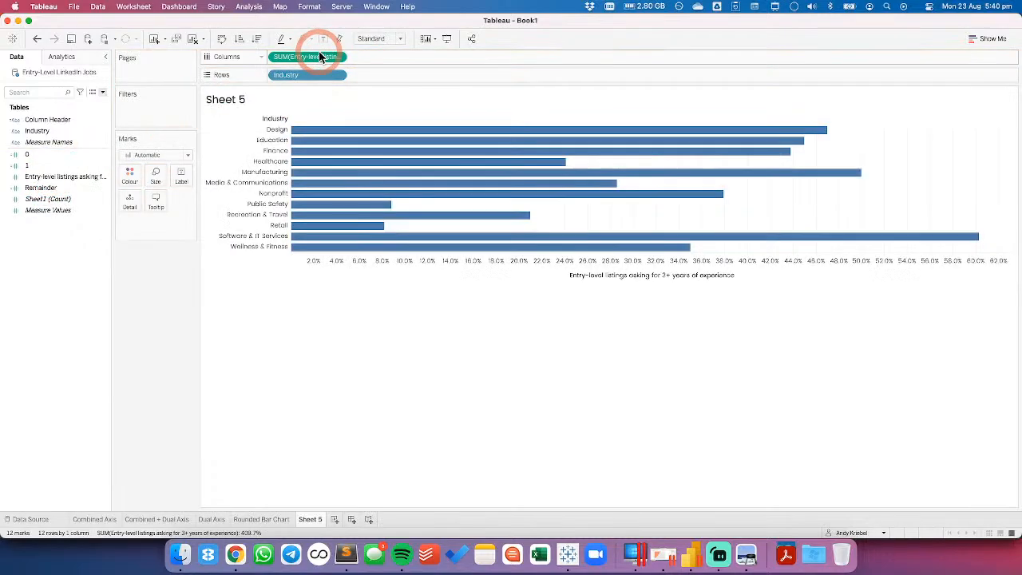
{"action": "left_click", "coordinate": [52, 145]}
{"action": "left_click_drag", "start_coordinate": [53, 147], "coordinate": [130, 176]}
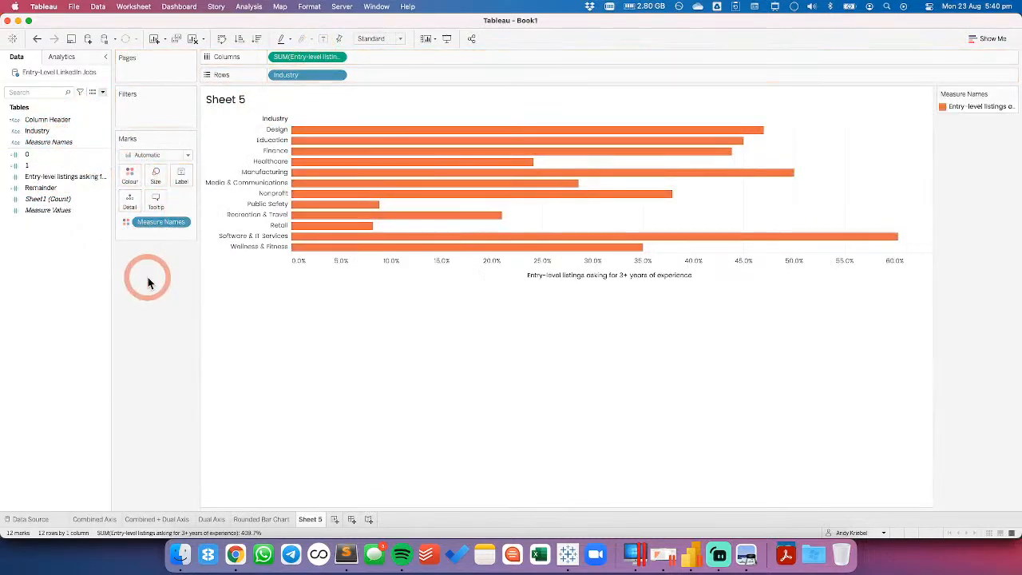
{"action": "mouse_move", "coordinate": [41, 187]}
{"action": "left_mouse_down"}
{"action": "mouse_move", "coordinate": [166, 187]}
{"action": "mouse_move", "coordinate": [52, 192]}
{"action": "left_mouse_up"}
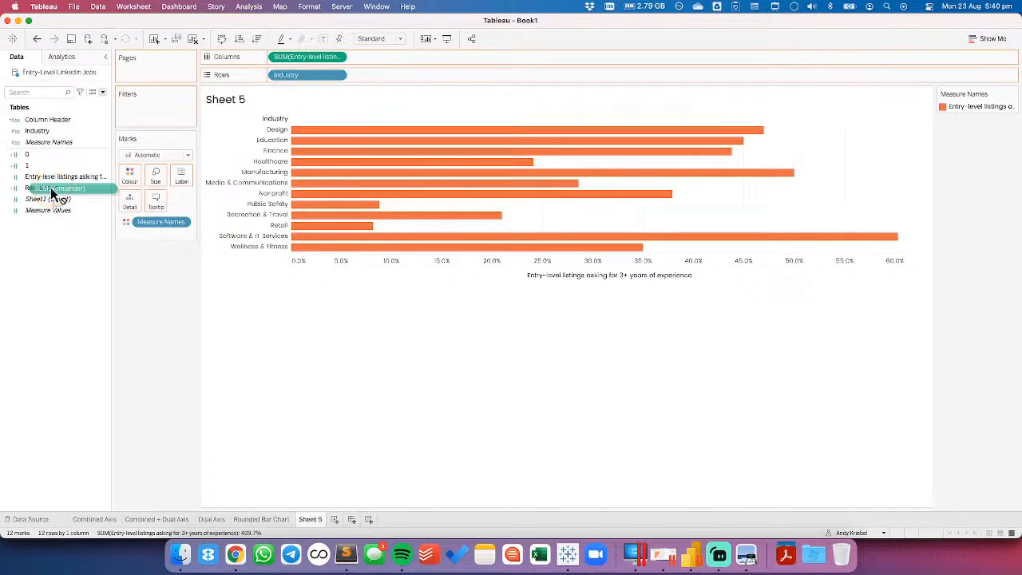
{"action": "left_click_drag", "start_coordinate": [51, 187], "coordinate": [51, 187]}
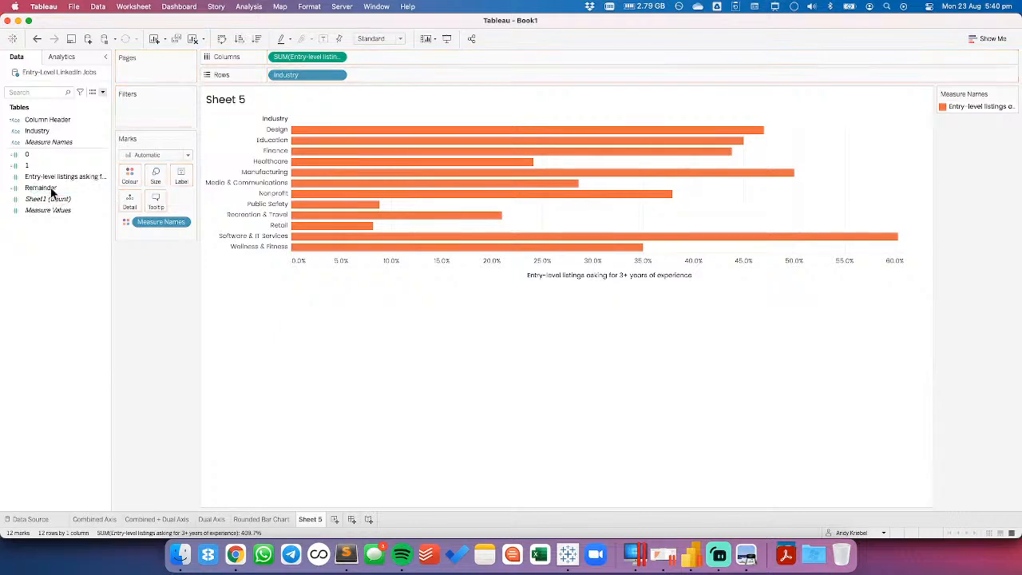
Delete Sheet 5 from the workbook and open the Dual Axis sheet
{"action": "right_click", "coordinate": [312, 519]}
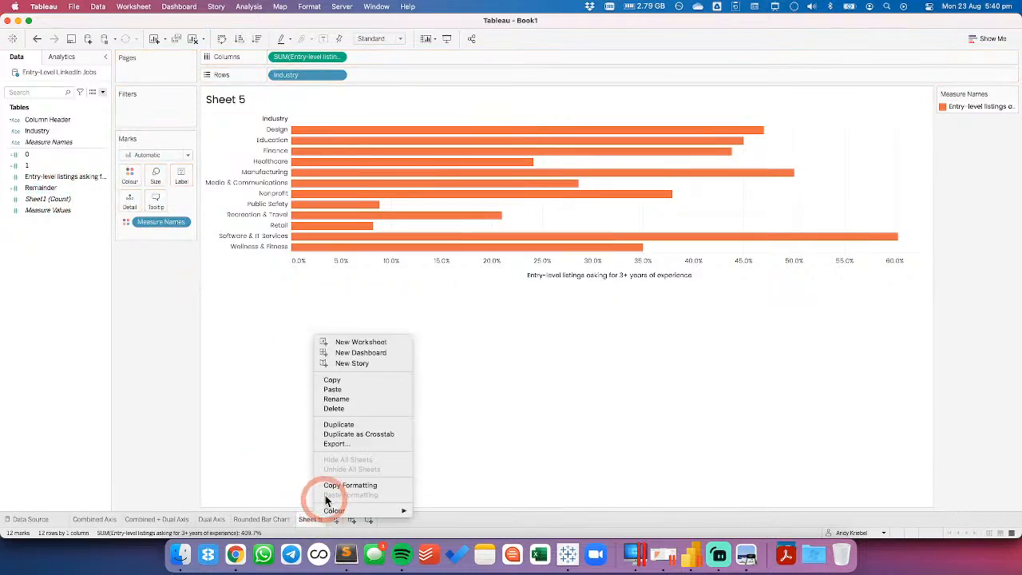
{"action": "left_click", "coordinate": [332, 408]}
{"action": "left_click", "coordinate": [148, 391]}
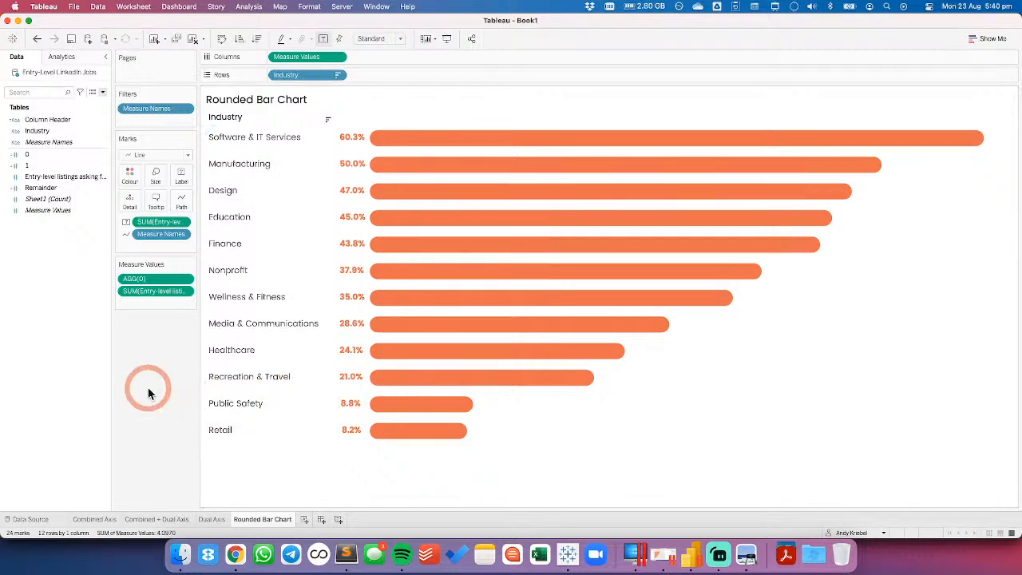
{"action": "left_click", "coordinate": [212, 520]}
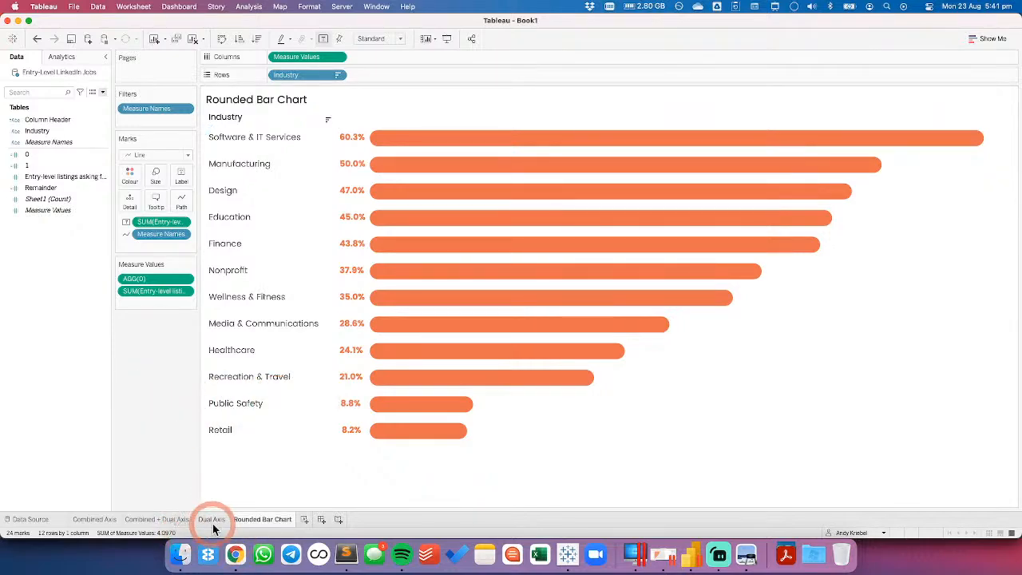
{"action": "left_click", "coordinate": [244, 476]}
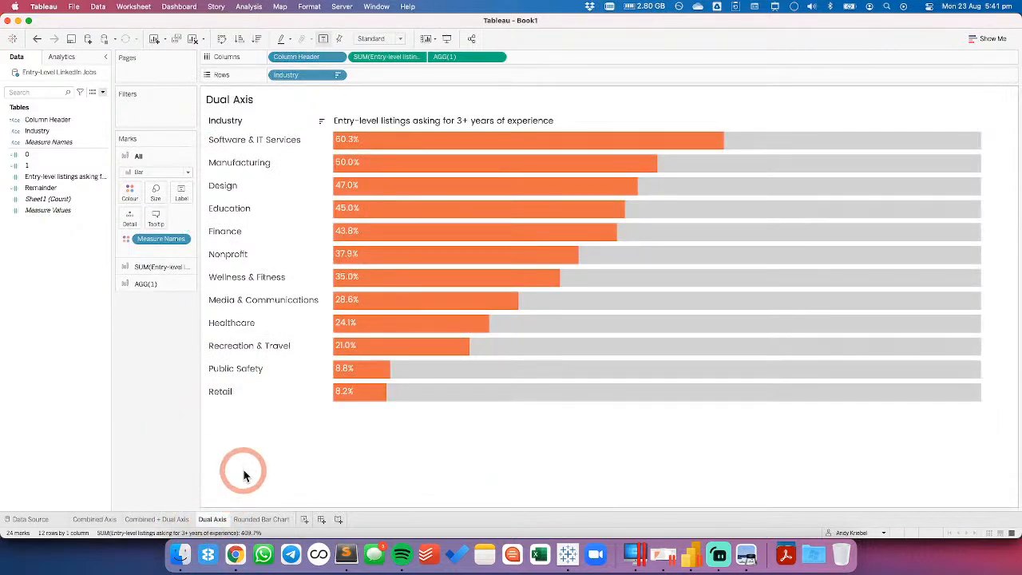
Show the caption below the chart on the Dual Axis sheet
{"action": "left_click", "coordinate": [292, 201]}
{"action": "left_click", "coordinate": [237, 556]}
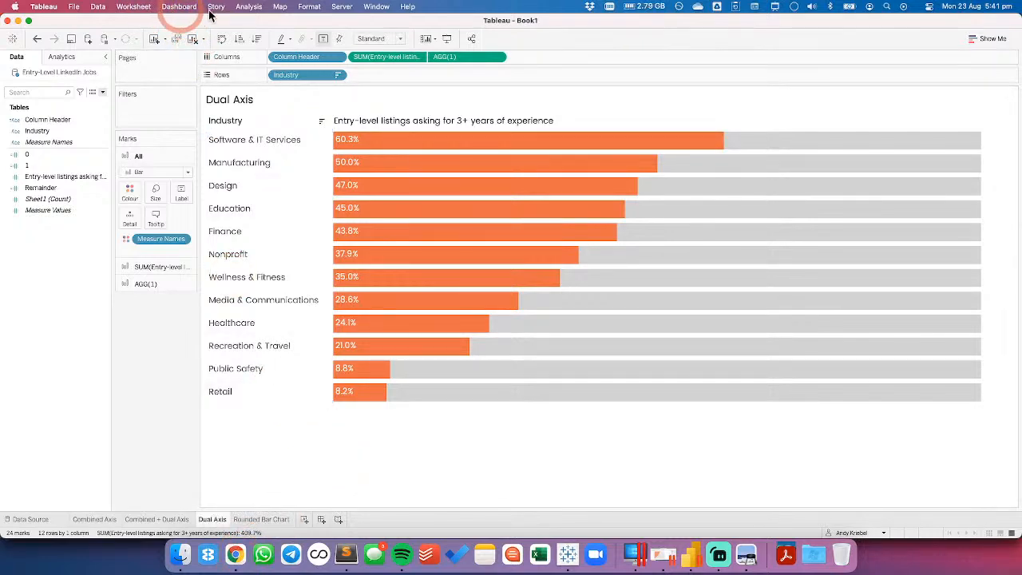
{"action": "left_click", "coordinate": [249, 8]}
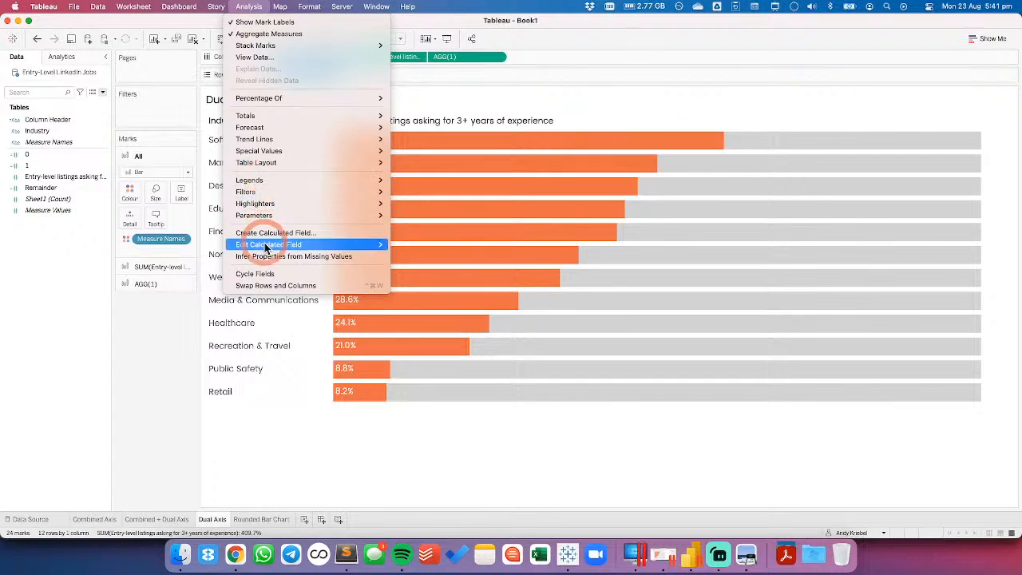
{"action": "mouse_move", "coordinate": [133, 7]}
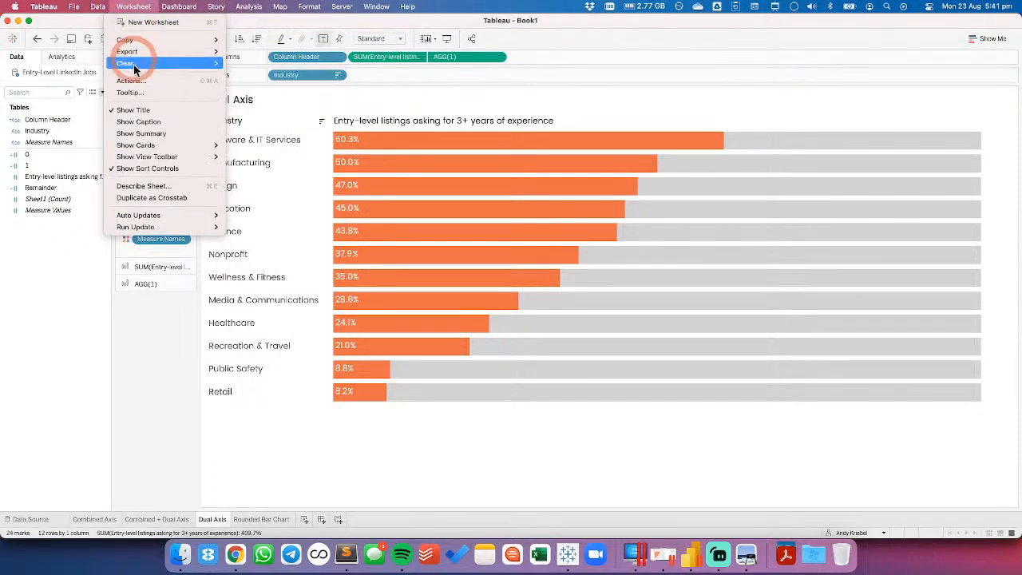
{"action": "left_click", "coordinate": [139, 122]}
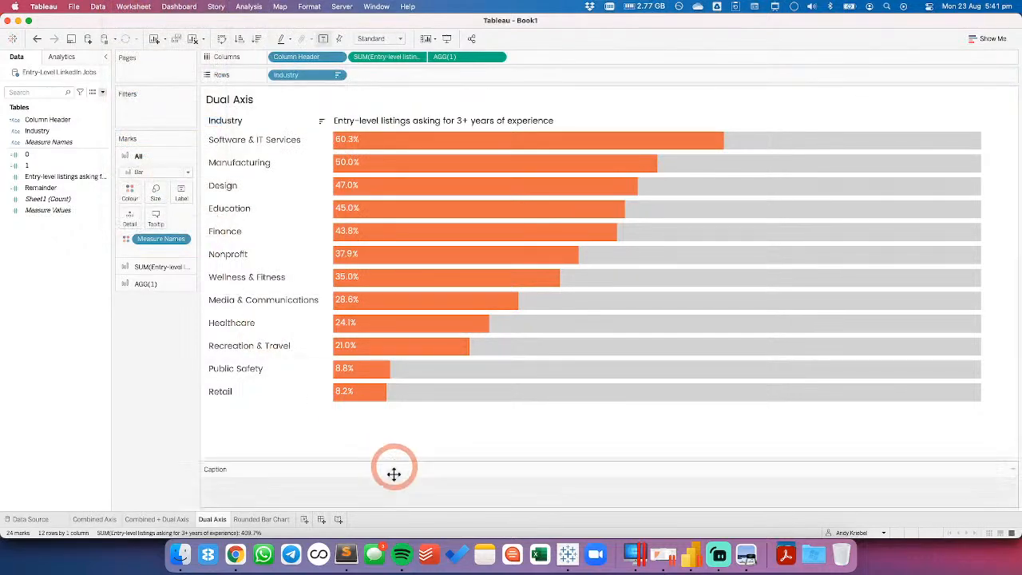
Open the Dual Axis caption for editing and format all its text as size 8, light grey and centred
{"action": "double_click", "coordinate": [352, 495]}
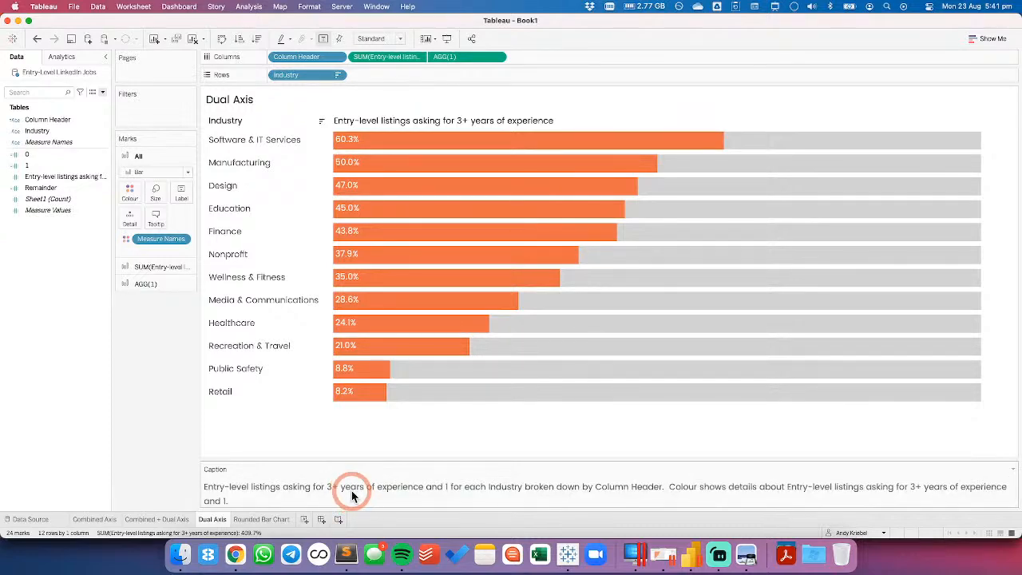
{"action": "key", "text": "super+a"}
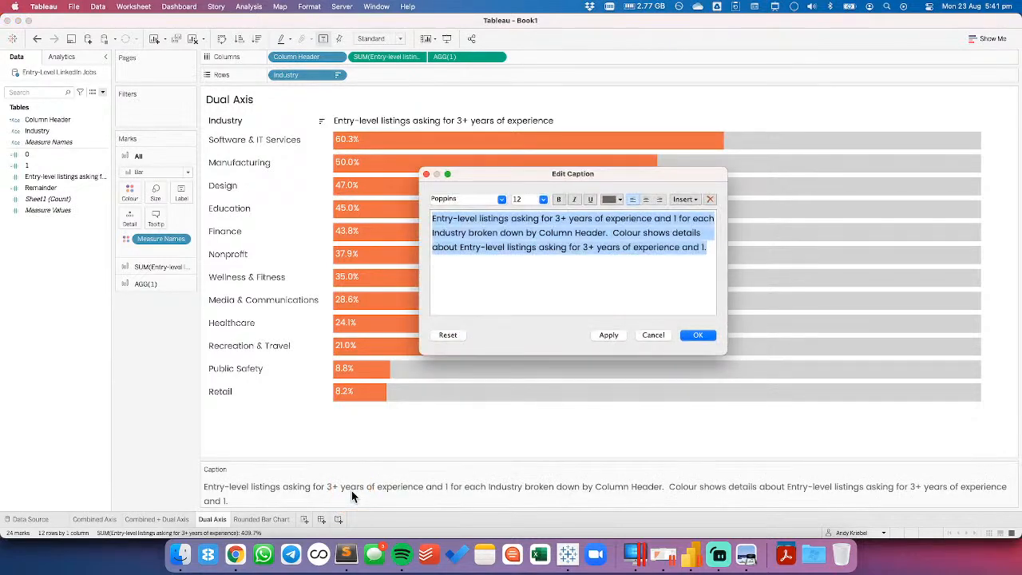
{"action": "left_click", "coordinate": [532, 199]}
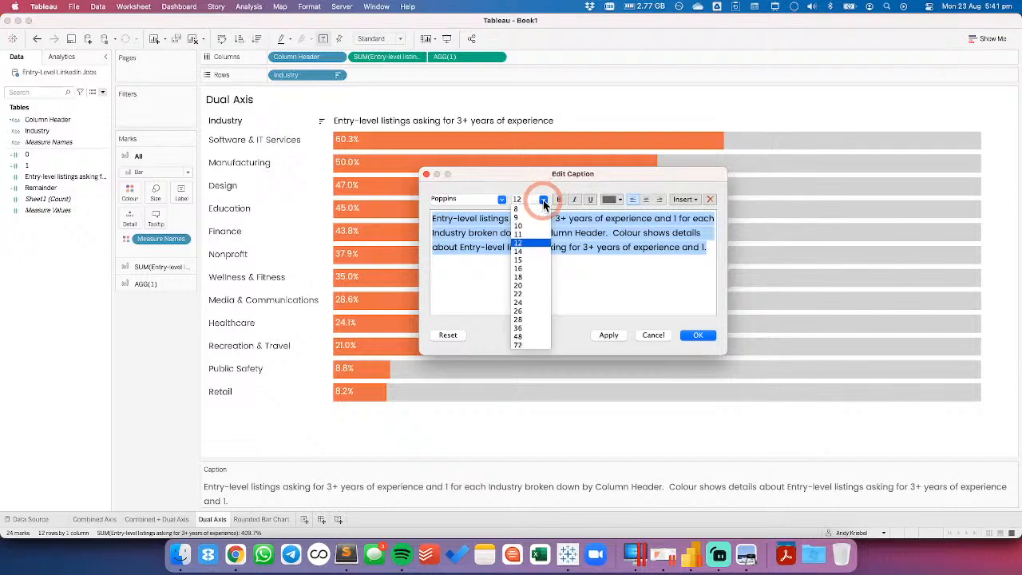
{"action": "left_click", "coordinate": [533, 209]}
{"action": "left_click", "coordinate": [614, 199]}
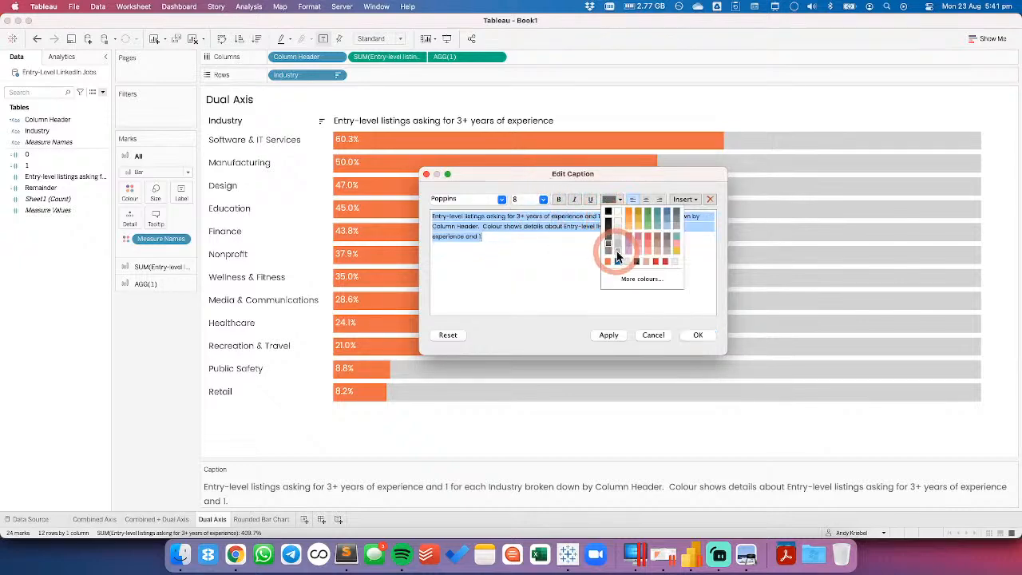
{"action": "left_click", "coordinate": [626, 237]}
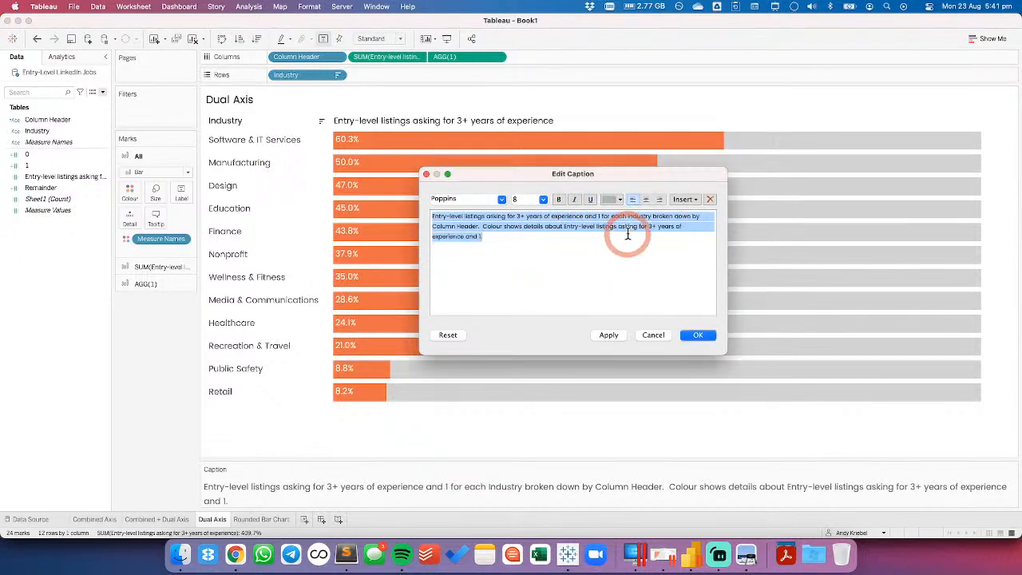
{"action": "left_click", "coordinate": [646, 199]}
Replace the caption text with "DATA SOURCE: LINKEDIN • CREATED BY:" followed by the author's name and social media handle
{"action": "type", "text": "DATA"}
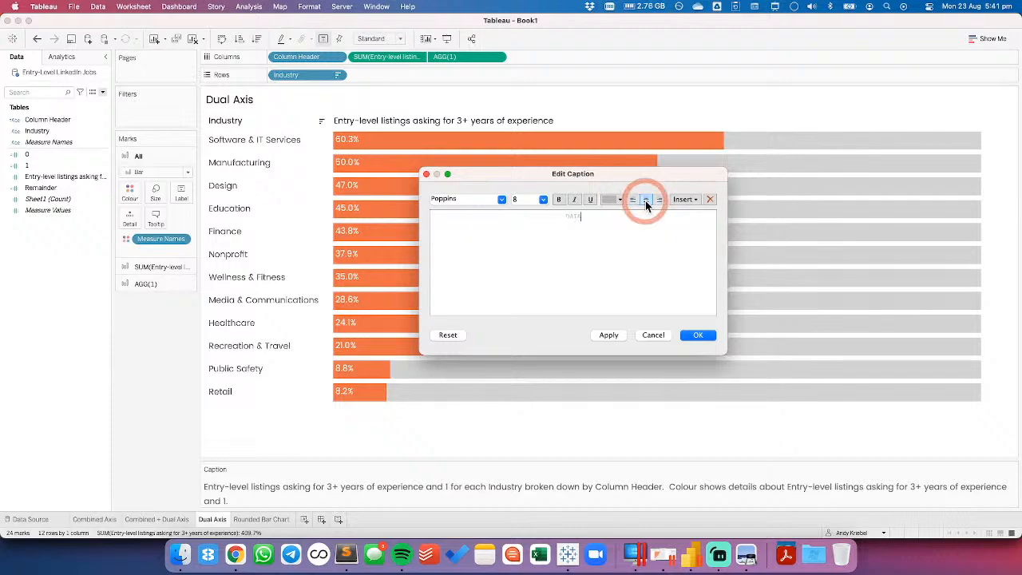
{"action": "type", "text": " SOURCE: LINKEDIN"}
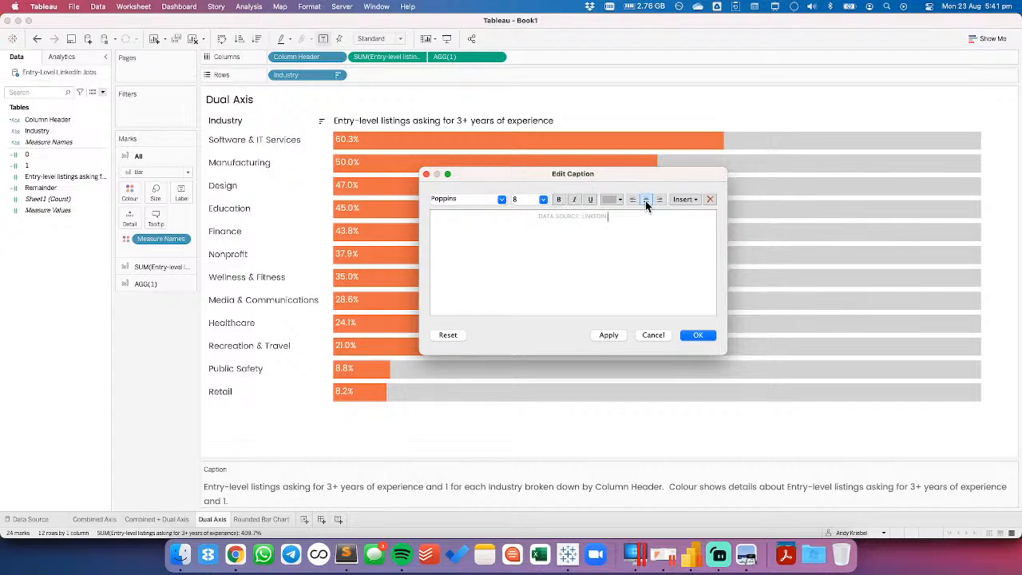
{"action": "type", "text": " •"}
{"action": "key", "text": "BackSpace"}
{"action": "key", "text": "BackSpace"}
{"action": "key", "text": "BackSpace"}
{"action": "type", "text": "• CREATED BY: ANDY KRIEBEL | @VIZWIZBI"}
{"action": "left_click_drag", "start_coordinate": [511, 213], "coordinate": [601, 217]}
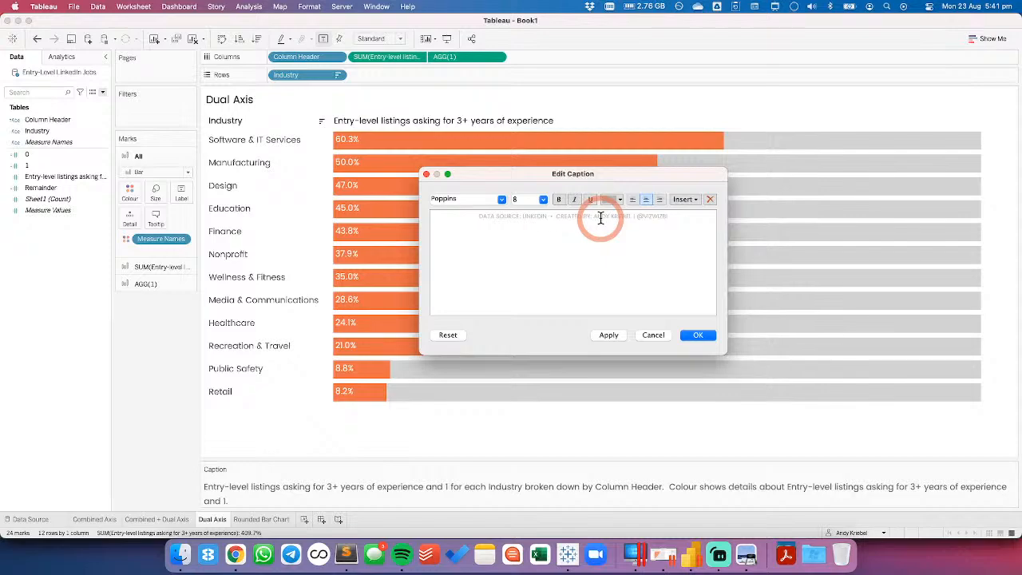
{"action": "left_click", "coordinate": [698, 335]}
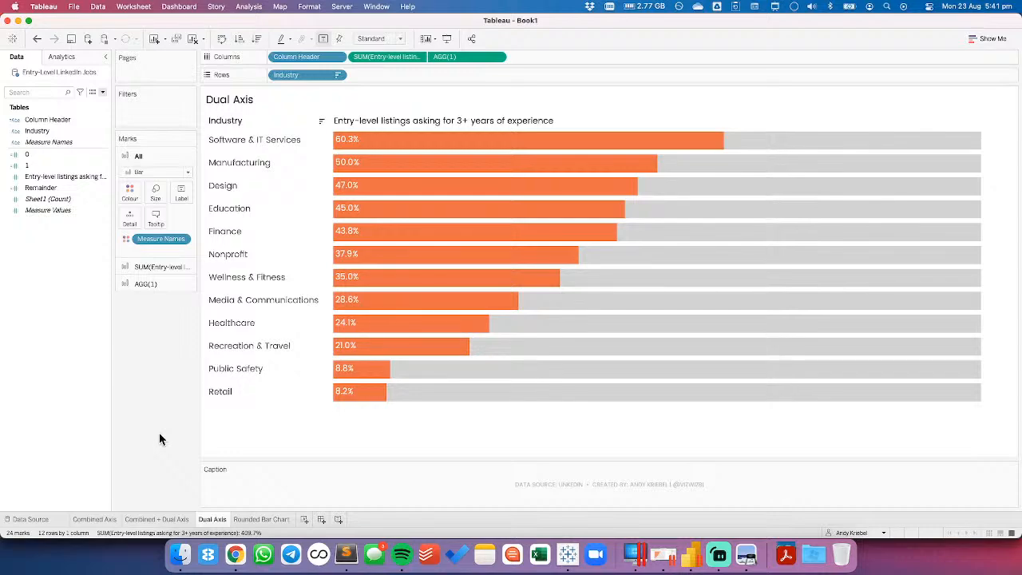
Switch to Chrome, review the heading of the original chart in the LinkedIn article, and return to Tableau
{"action": "left_click", "coordinate": [242, 102]}
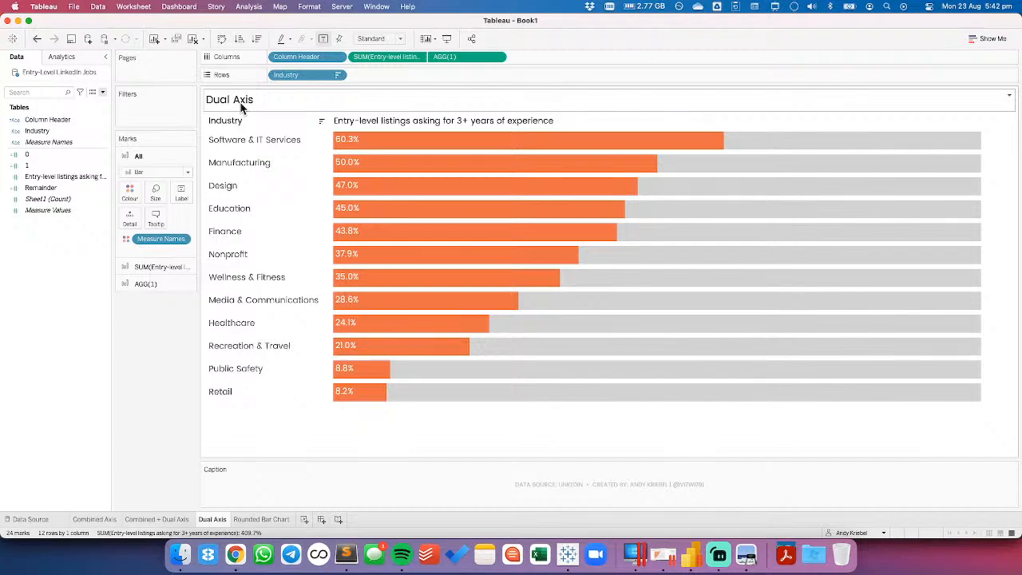
{"action": "left_click", "coordinate": [256, 108]}
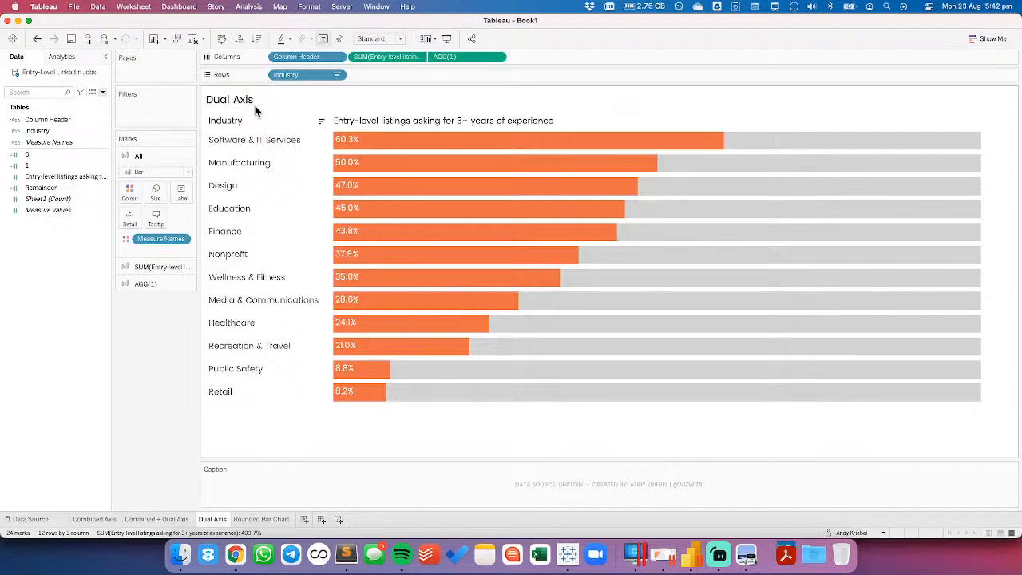
{"action": "left_click", "coordinate": [235, 554]}
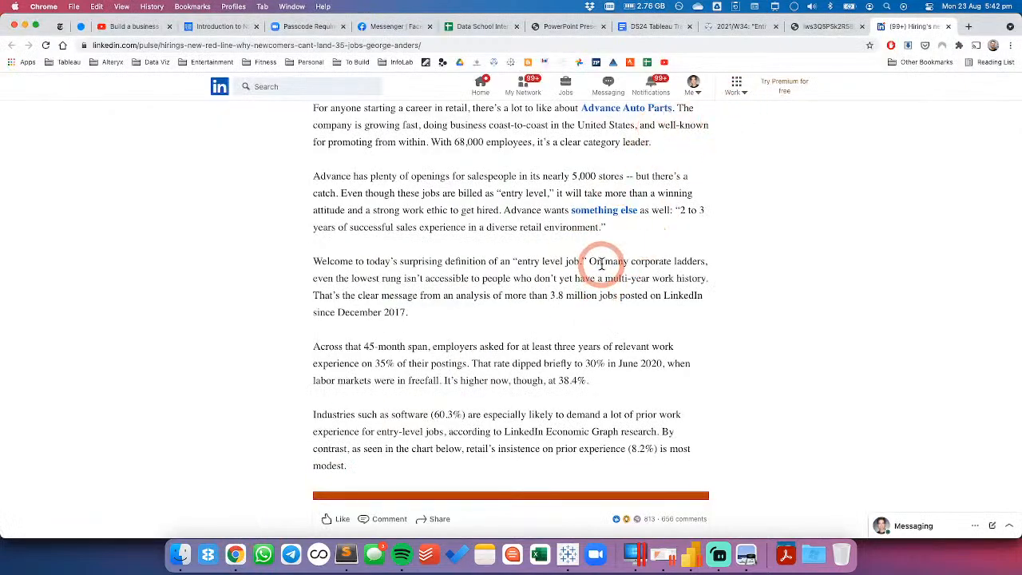
{"action": "scroll", "coordinate": [601, 280], "scroll_direction": "down", "scroll_amount": 3}
{"action": "scroll", "coordinate": [603, 270], "scroll_direction": "down", "scroll_amount": 1}
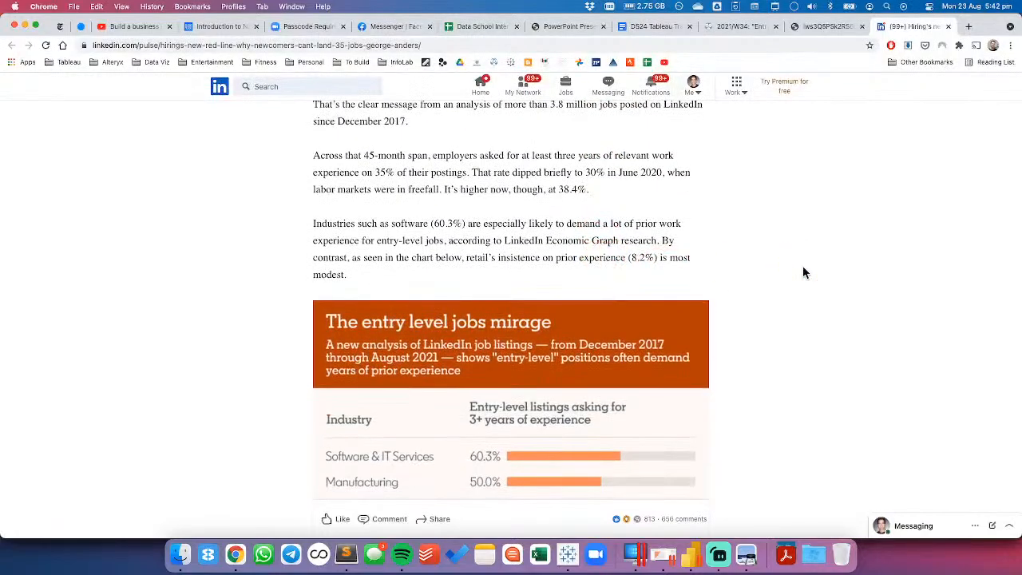
{"action": "key", "text": "super+Tab"}
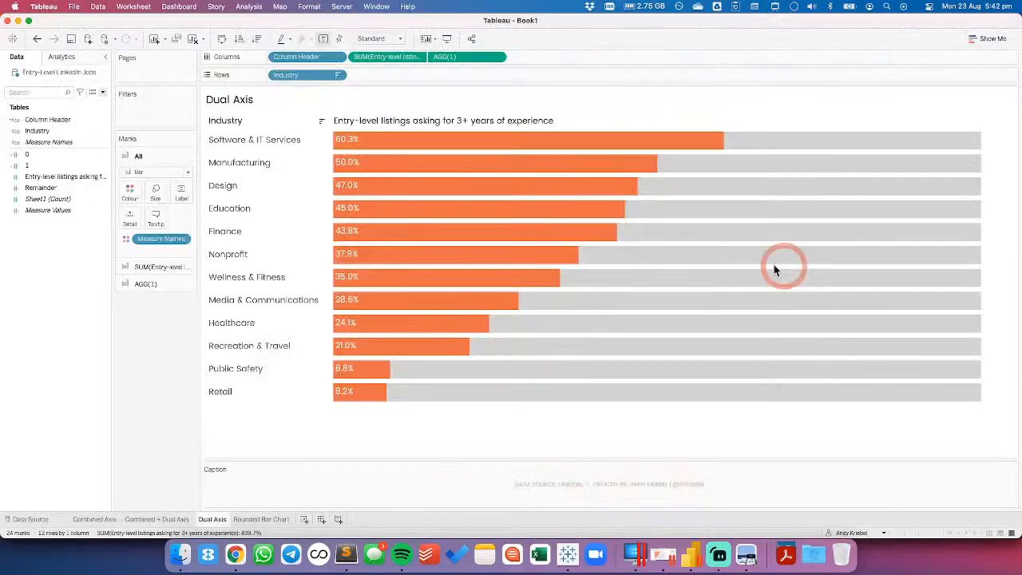
Change the Dual Axis sheet's title text to "SOME INDUSTRIES DEMAND 3+ YEARS OF EXPERIENCE FOR "ENTRY-LEVEL" JOB"
{"action": "double_click", "coordinate": [281, 100]}
{"action": "key", "text": "super+a"}
{"action": "type", "text": "WHICH"}
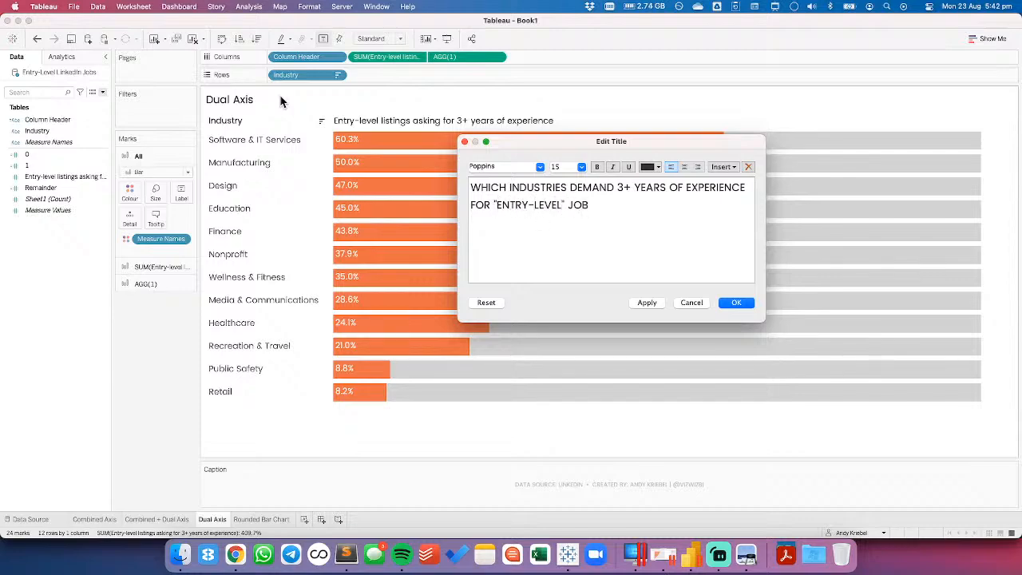
{"action": "left_click", "coordinate": [503, 189]}
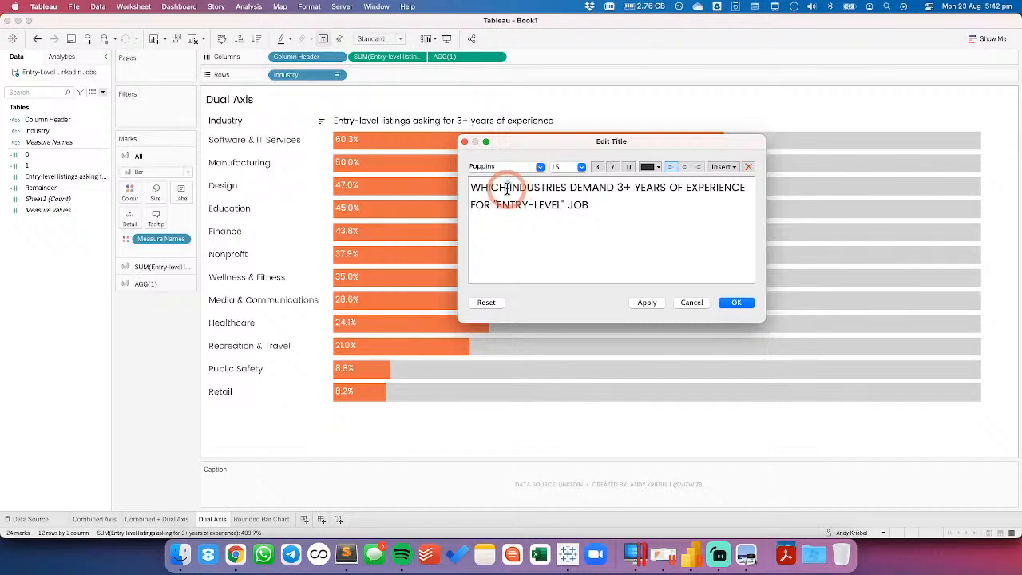
{"action": "left_click_drag", "start_coordinate": [506, 188], "coordinate": [465, 191]}
{"action": "key", "text": "BackSpace"}
{"action": "type", "text": "SOME"}
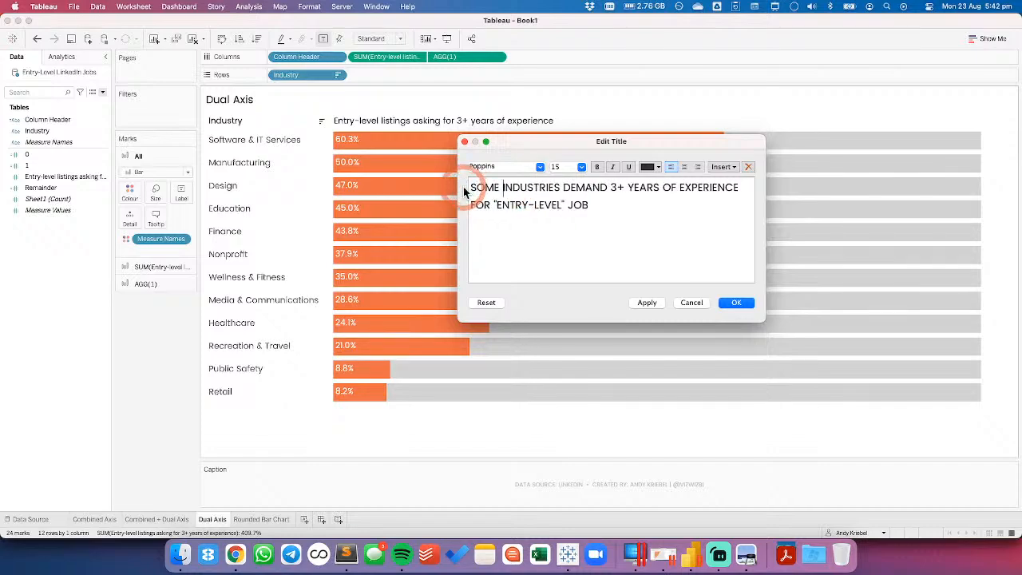
Set the whole sheet title to font size 18 and apply it to the Dual Axis sheet
{"action": "left_click_drag", "start_coordinate": [610, 205], "coordinate": [414, 192]}
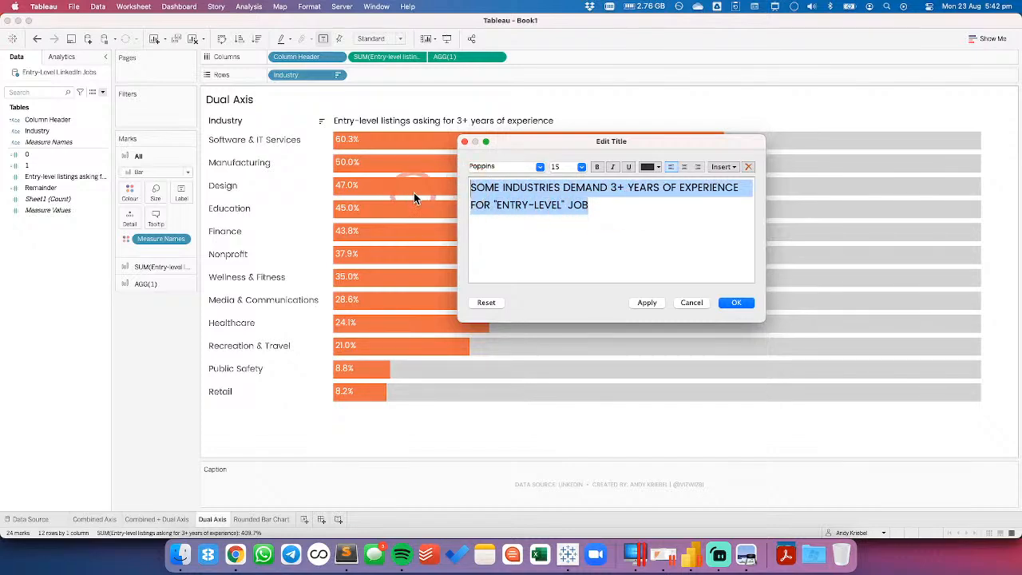
{"action": "left_click", "coordinate": [581, 167]}
{"action": "left_click", "coordinate": [559, 244]}
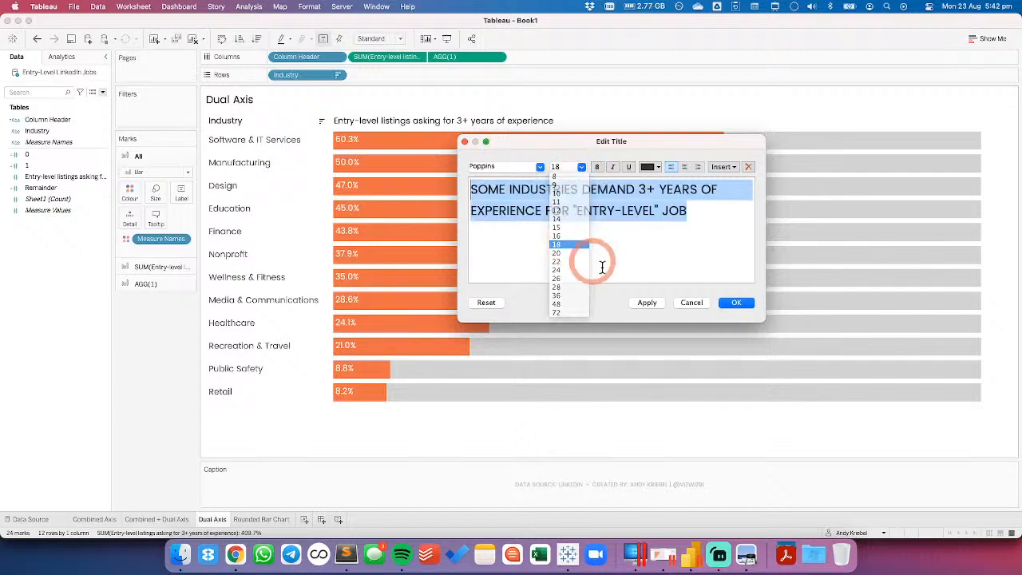
{"action": "left_click", "coordinate": [647, 302]}
{"action": "left_click", "coordinate": [737, 302]}
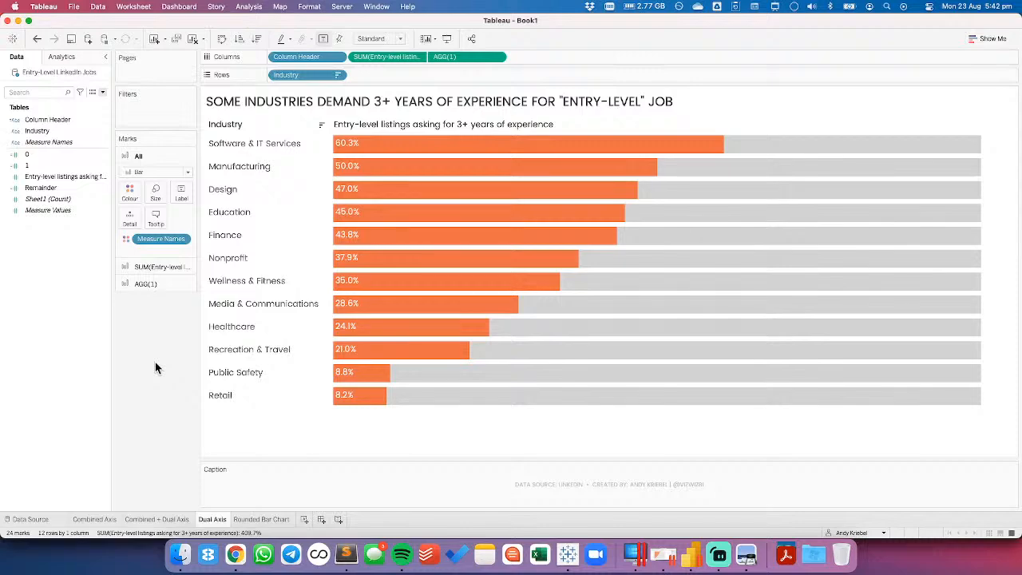
{"action": "left_click", "coordinate": [174, 254]}
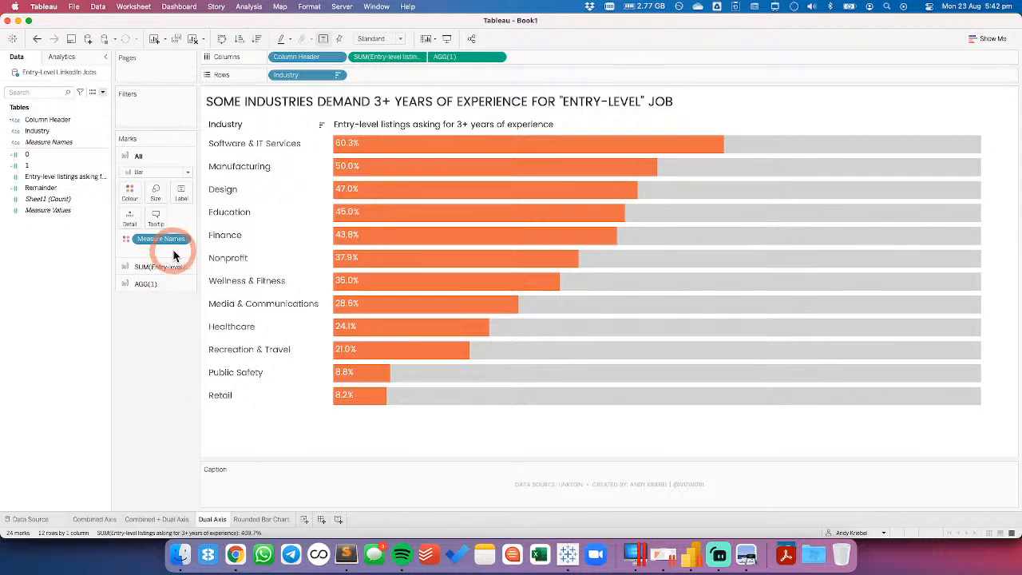
{"action": "left_click", "coordinate": [317, 203]}
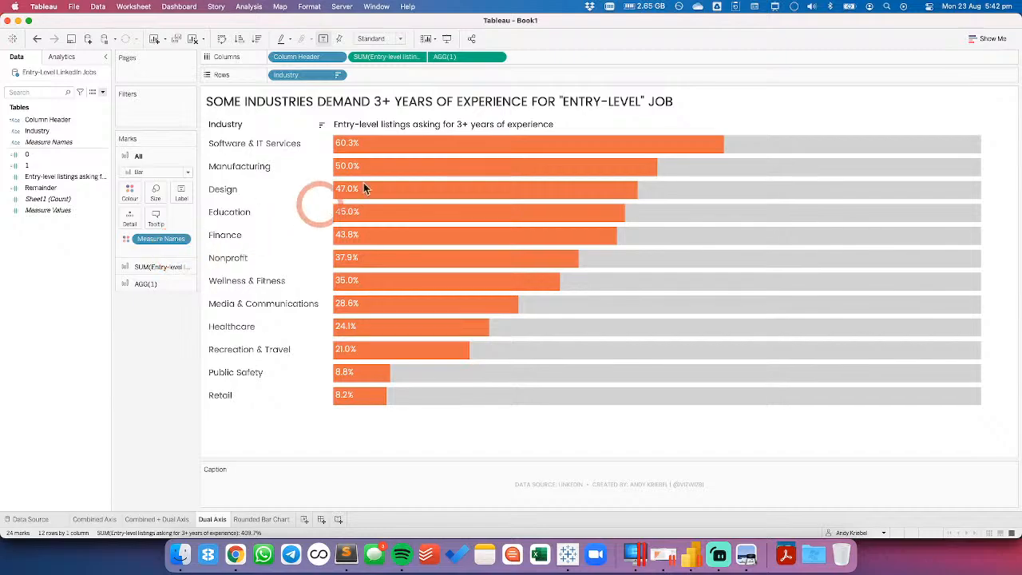
Save the workbook in the 2021 folder of MakeoverMonday workbooks as "#MakeoverMonday 2021 Week 34 - Entry-Level Jobs on LinkedIn Requiring Experience"
{"action": "key", "text": "super+s"}
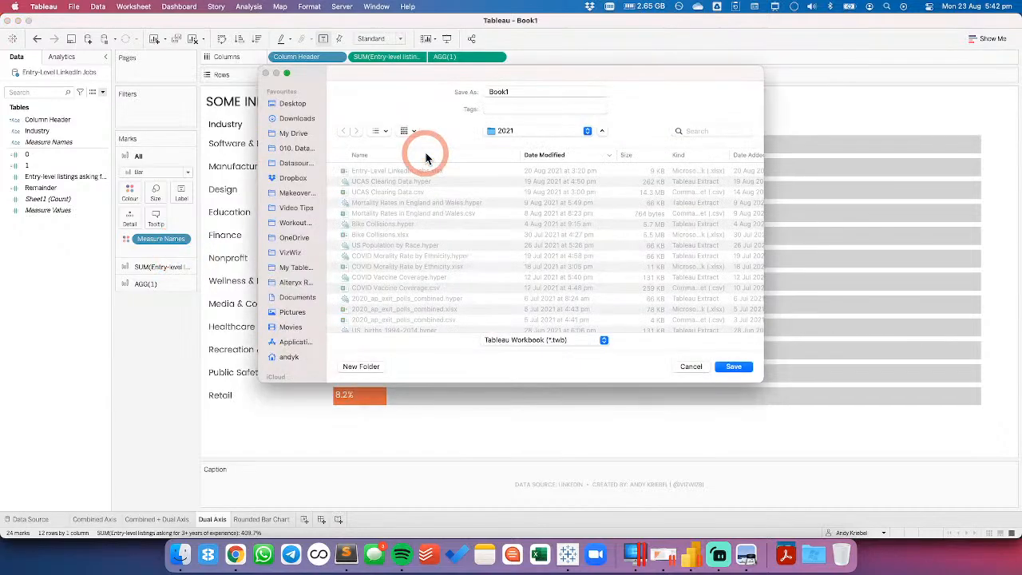
{"action": "left_click", "coordinate": [514, 133]}
{"action": "left_click", "coordinate": [515, 290]}
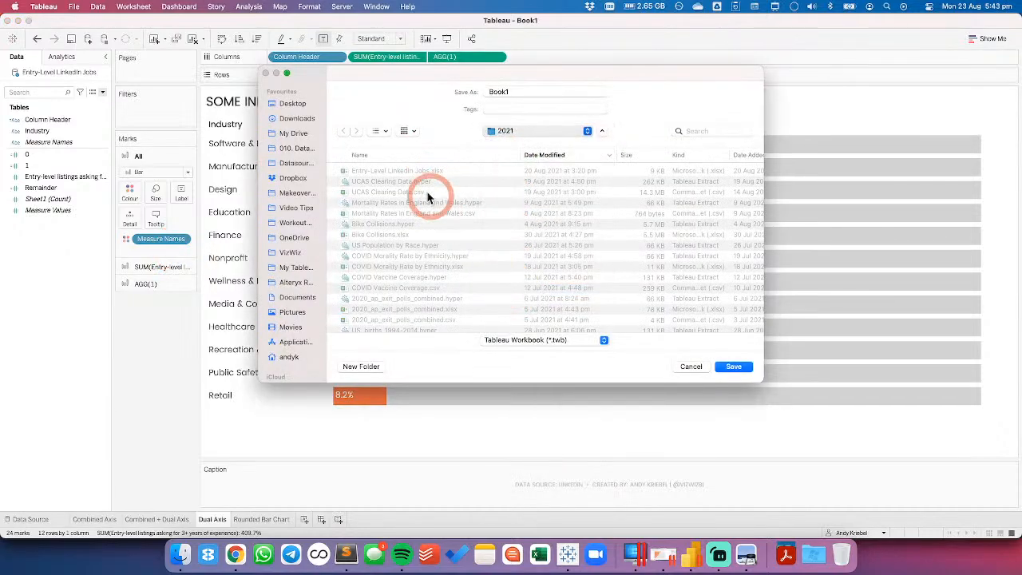
{"action": "left_click", "coordinate": [417, 173]}
{"action": "left_click_drag", "start_coordinate": [572, 94], "coordinate": [675, 97]}
{"action": "type", "text": "Week 34"}
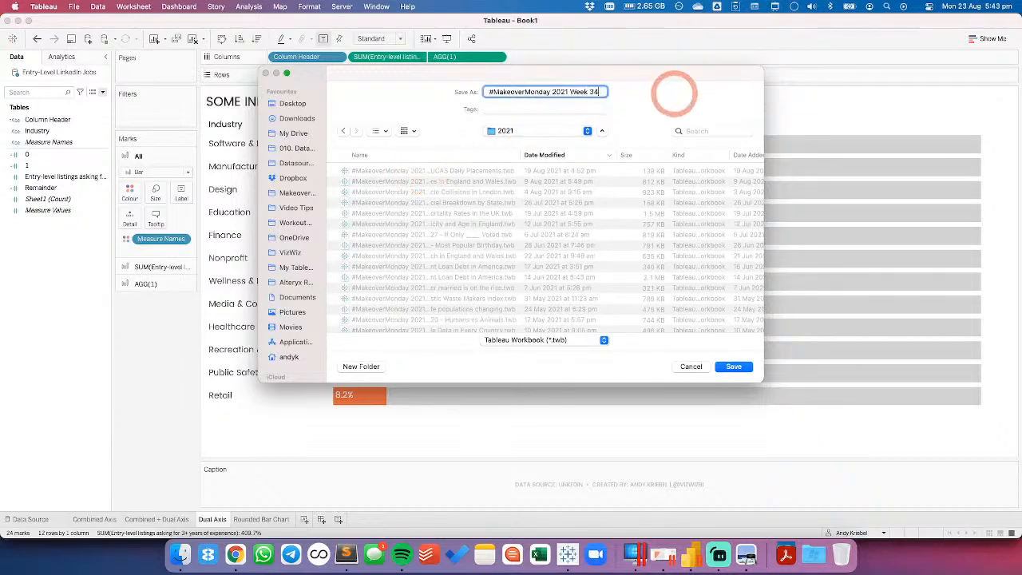
{"action": "type", "text": " - Entry"}
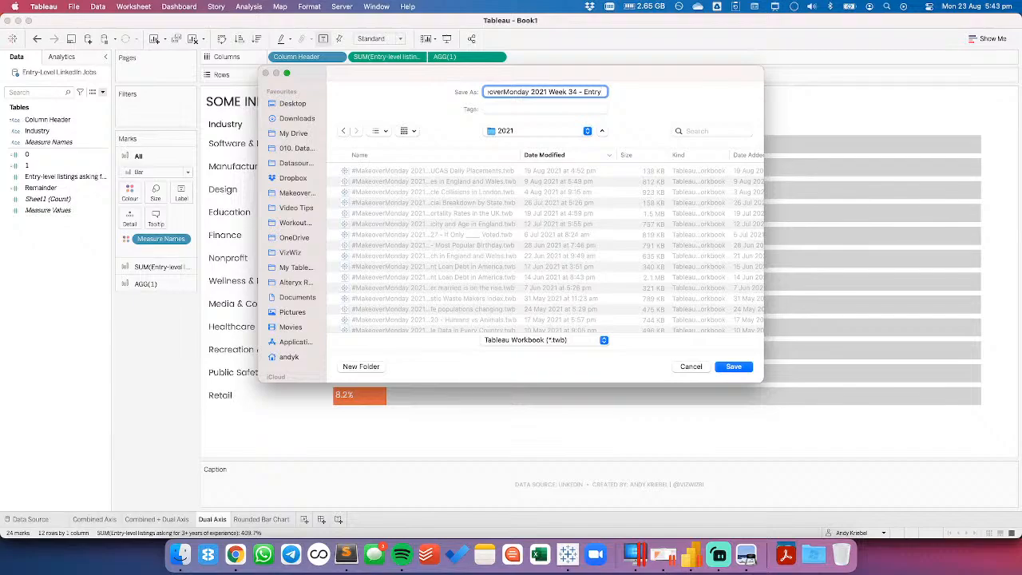
{"action": "type", "text": "-Level Jonbs"}
{"action": "key", "text": "BackSpace"}
{"action": "key", "text": "BackSpace"}
{"action": "key", "text": "BackSpace"}
{"action": "type", "text": "bs on LinkedIn RE"}
{"action": "key", "text": "BackSpace"}
{"action": "type", "text": "equiring Experience"}
{"action": "key", "text": "Return"}
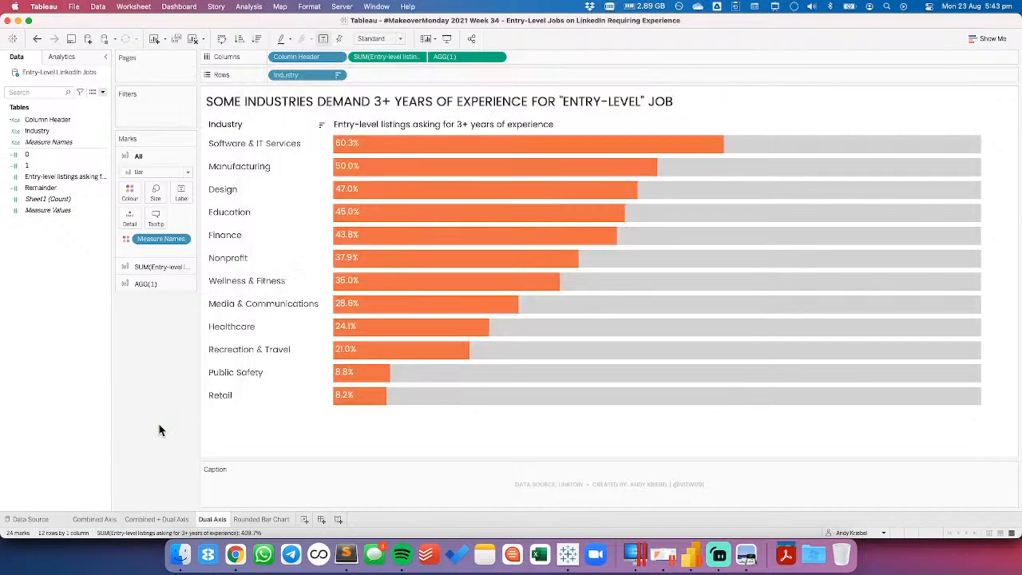
Create a new dashboard in the workbook and delete its Phone layout
{"action": "left_click", "coordinate": [302, 520]}
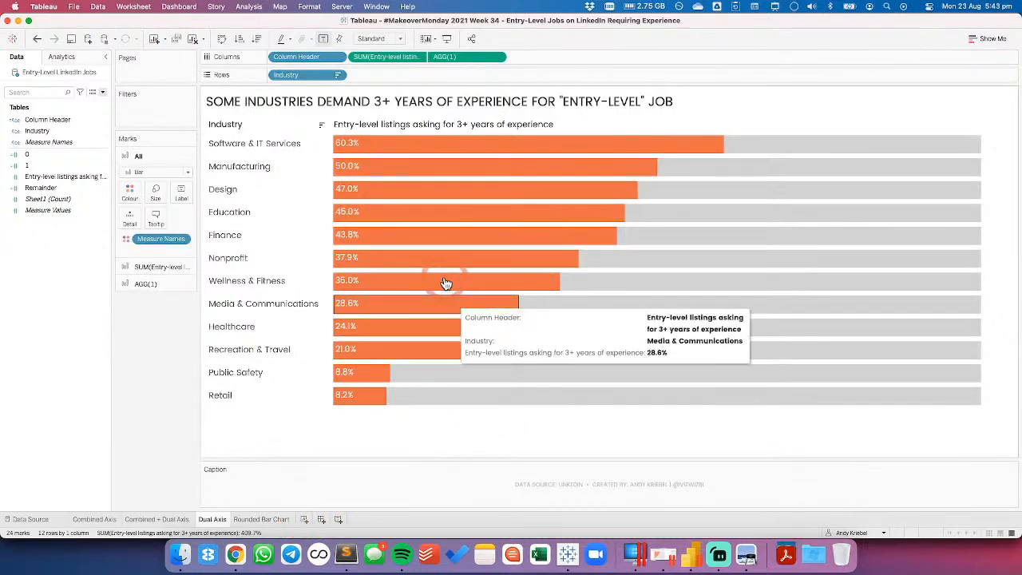
{"action": "left_click", "coordinate": [322, 520]}
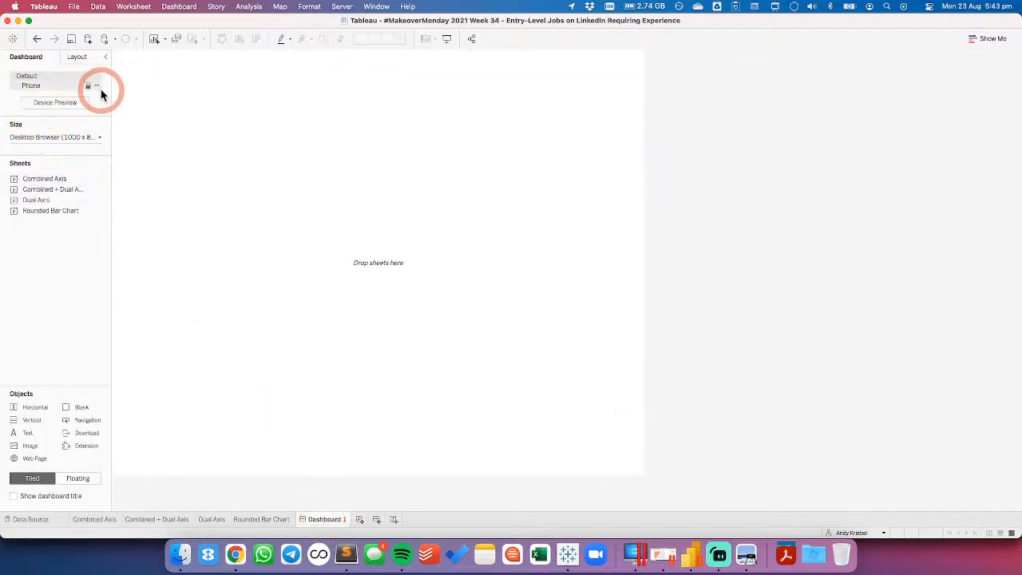
{"action": "left_click", "coordinate": [98, 87]}
{"action": "left_click", "coordinate": [112, 116]}
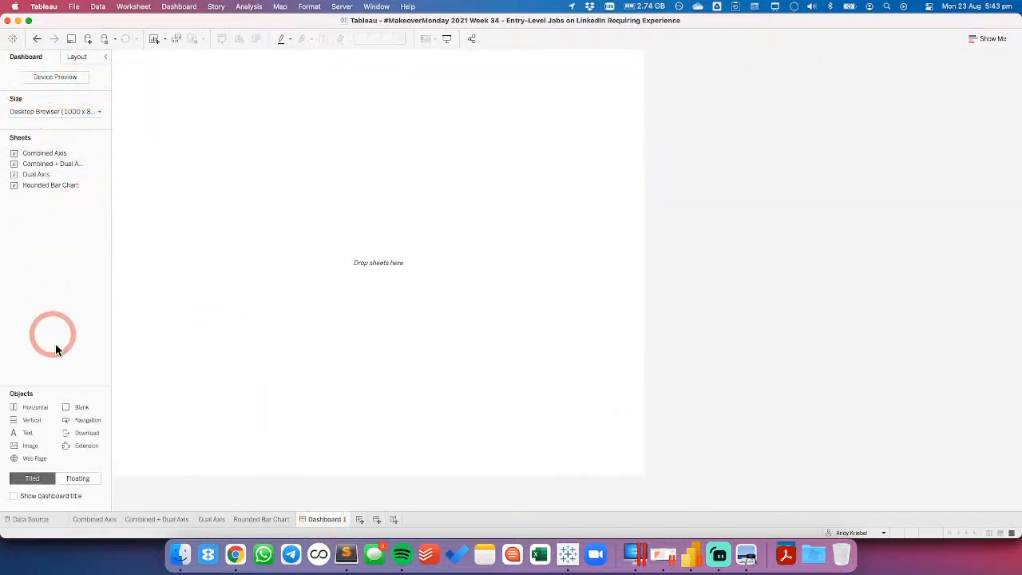
Place the Dual Axis sheet on the dashboard as a floating object
{"action": "left_click_drag", "start_coordinate": [50, 414], "coordinate": [45, 413]}
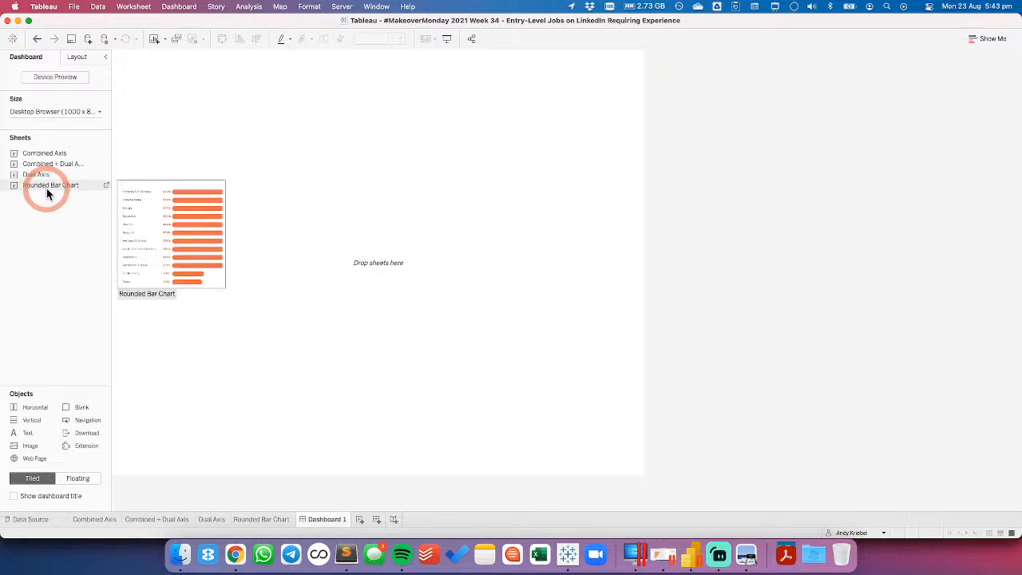
{"action": "mouse_move", "coordinate": [44, 167]}
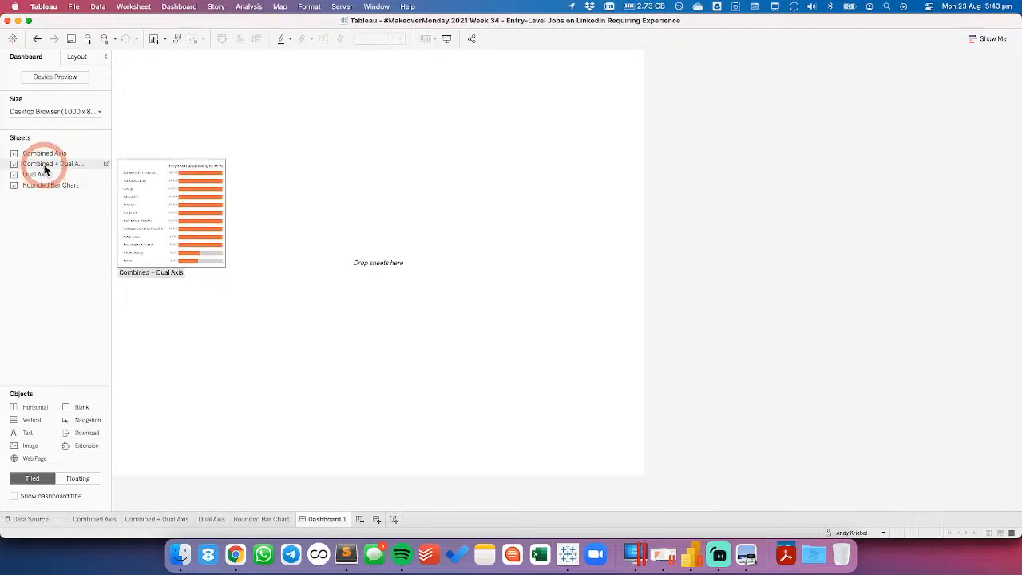
{"action": "left_click_drag", "start_coordinate": [44, 177], "coordinate": [200, 109]}
Set the floating Dual Axis sheet's position to x 0, y 0 and its size to 1,000 wide by 800 high
{"action": "left_click", "coordinate": [77, 65]}
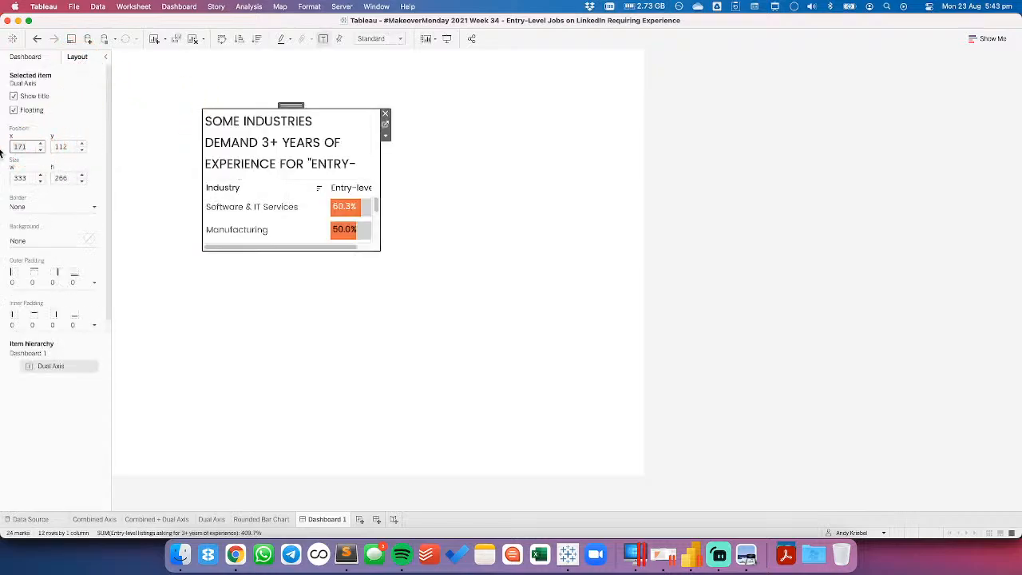
{"action": "key", "text": "Tab"}
{"action": "type", "text": "0"}
{"action": "key", "text": "Tab"}
{"action": "type", "text": "1,000"}
{"action": "key", "text": "Tab"}
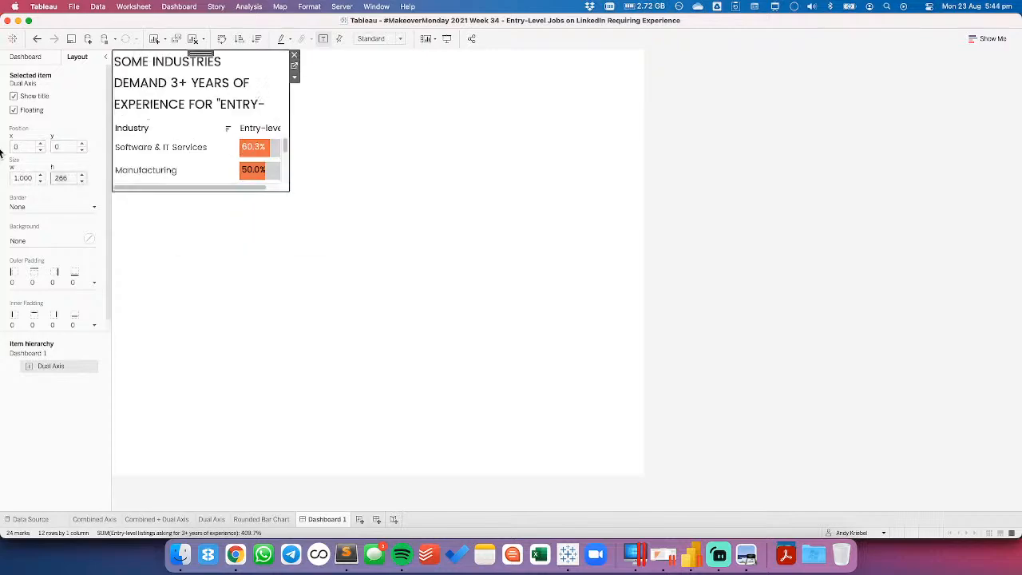
{"action": "key", "text": "Return"}
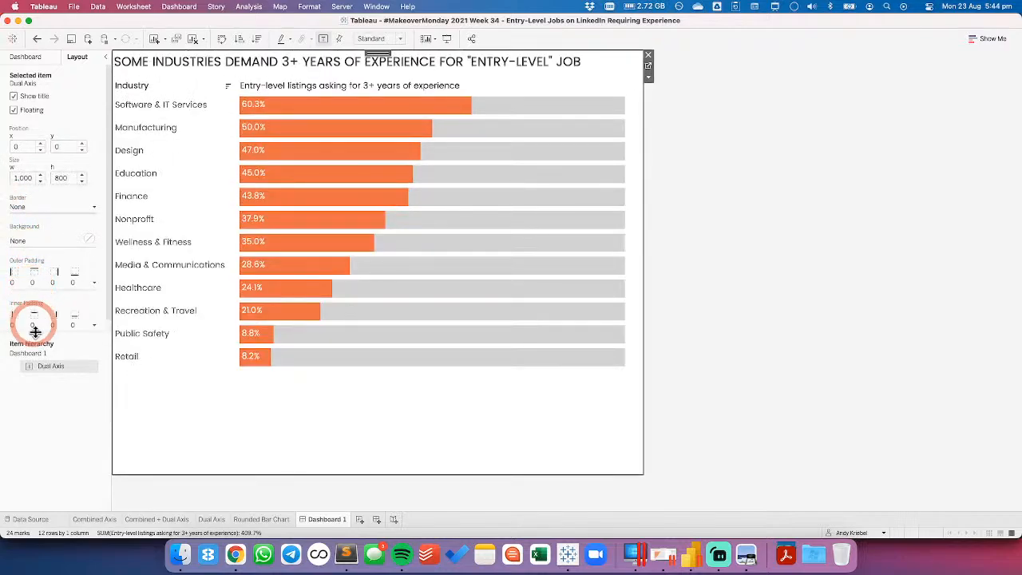
Set the Dual Axis sheet's inner padding to 20 on all sides
{"action": "left_click", "coordinate": [36, 326]}
{"action": "left_click", "coordinate": [52, 363]}
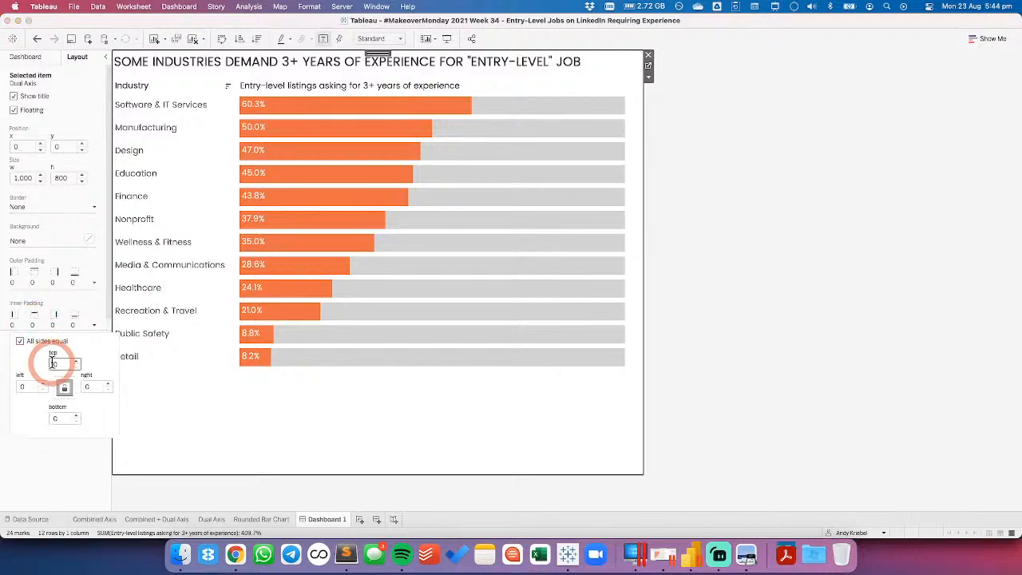
{"action": "type", "text": "20"}
{"action": "key", "text": "Return"}
{"action": "left_click", "coordinate": [270, 78]}
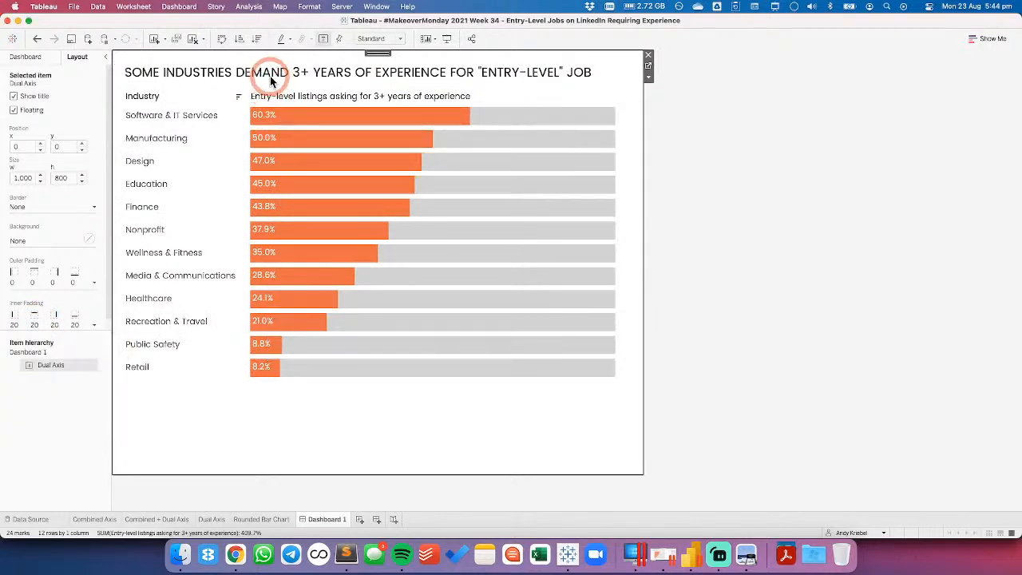
Fit the Dual Axis sheet to Entire View and show its caption on the dashboard
{"action": "left_click", "coordinate": [367, 44]}
{"action": "left_click", "coordinate": [369, 72]}
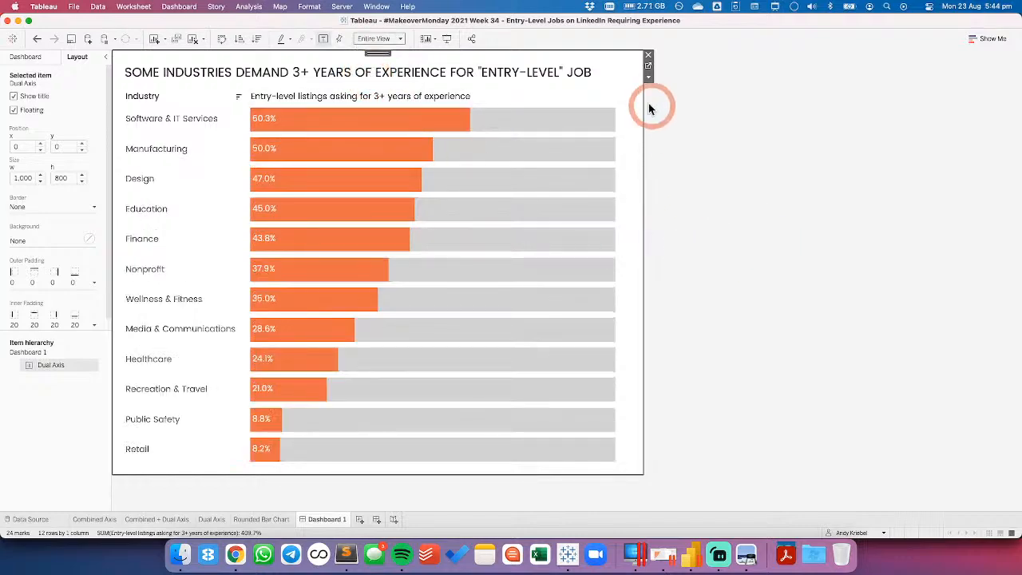
{"action": "left_click", "coordinate": [648, 77]}
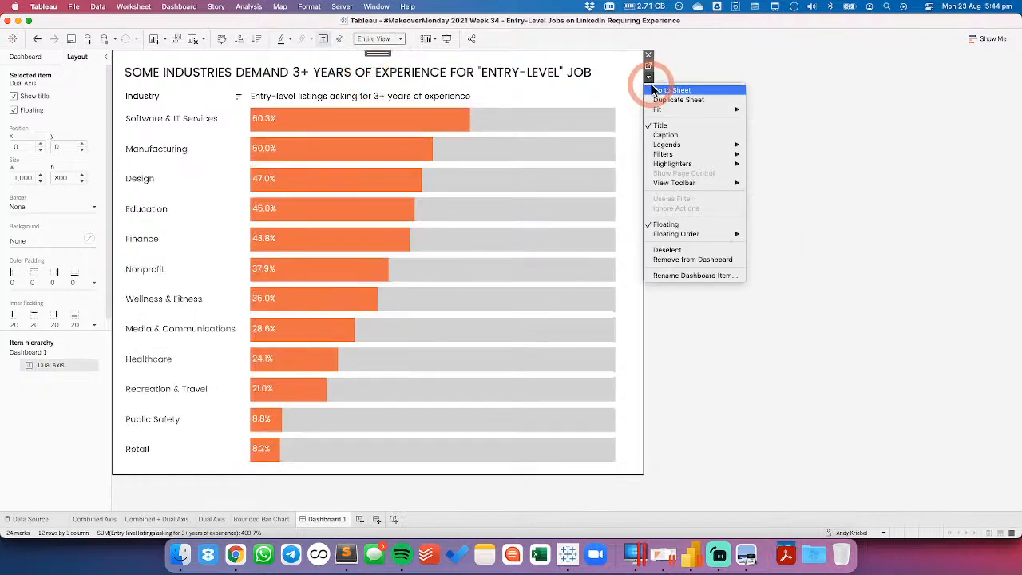
{"action": "left_click", "coordinate": [667, 136]}
{"action": "left_click", "coordinate": [799, 313]}
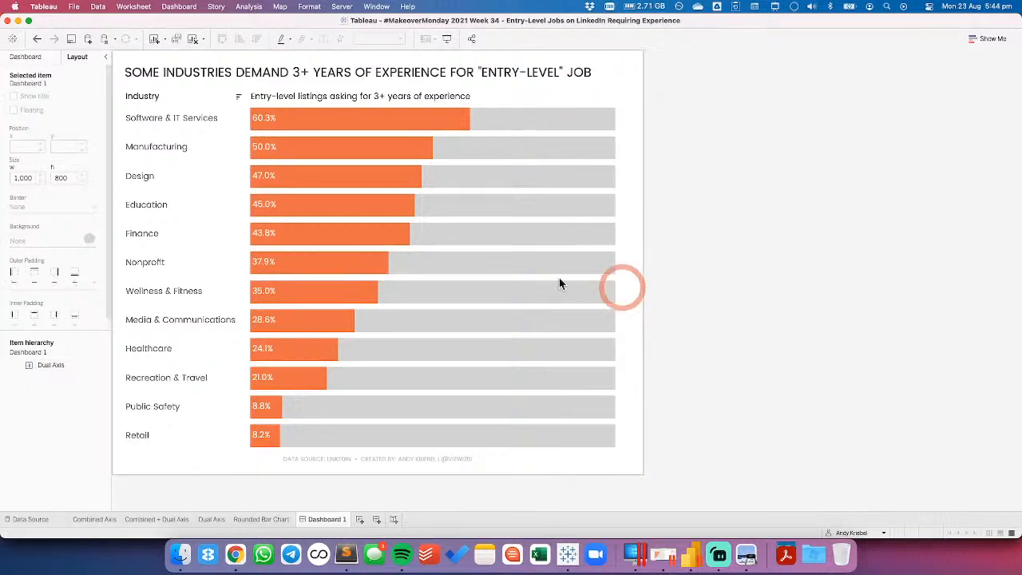
Set the dashboard's fixed size to 800 px wide by 700 px high
{"action": "left_click", "coordinate": [26, 57]}
{"action": "left_click", "coordinate": [46, 112]}
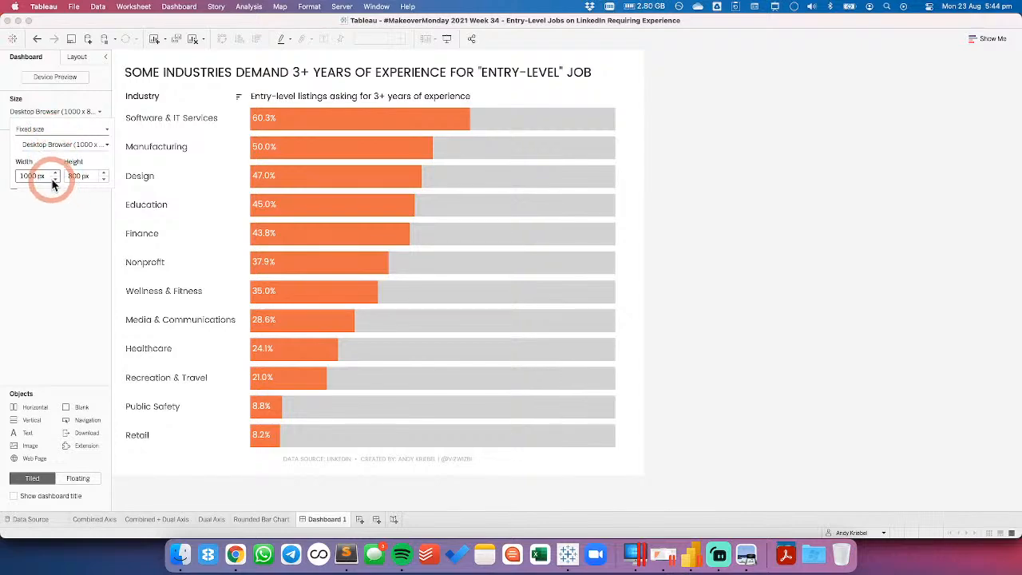
{"action": "left_click", "coordinate": [53, 181]}
{"action": "left_click", "coordinate": [55, 181]}
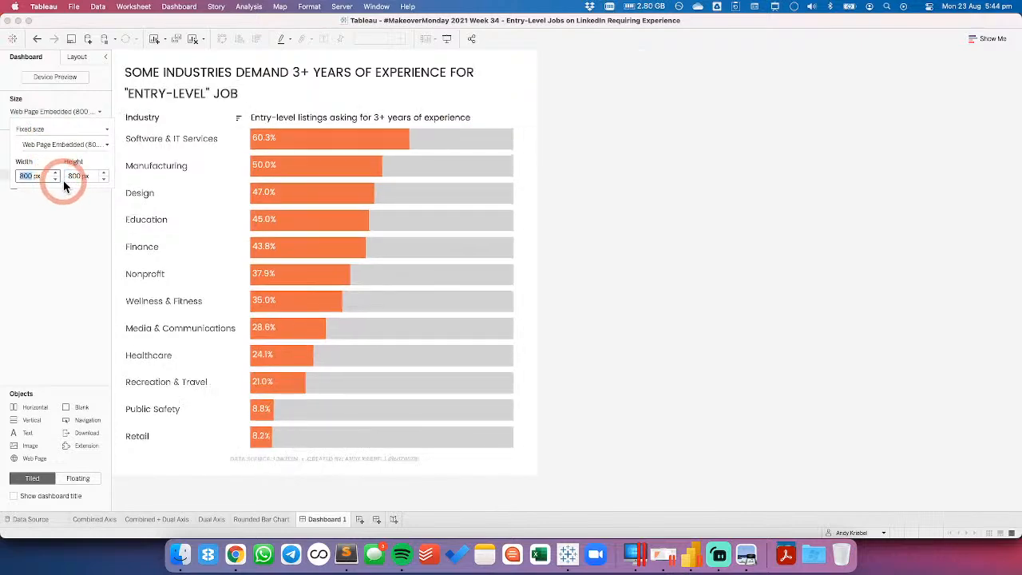
{"action": "left_click", "coordinate": [103, 180]}
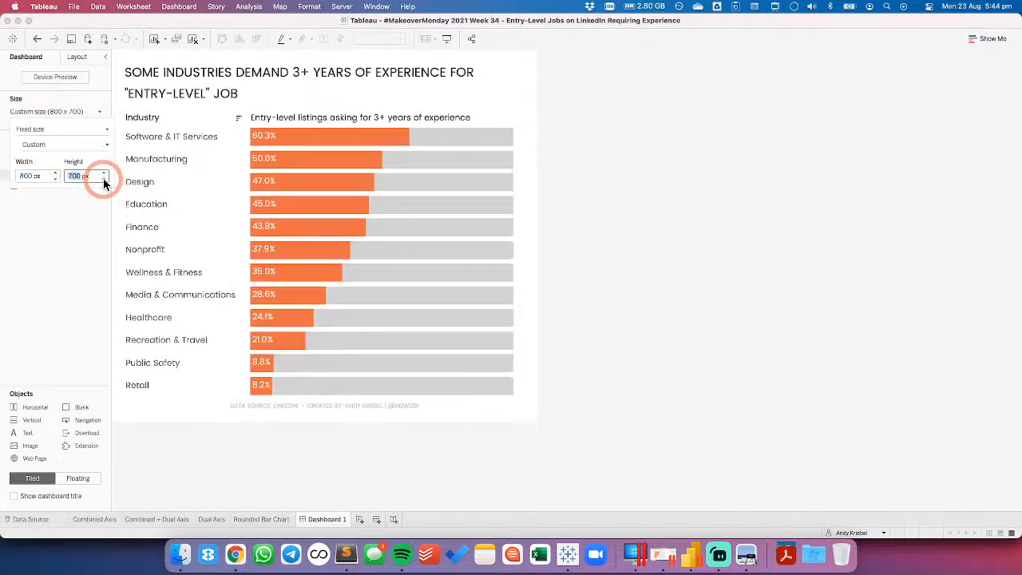
{"action": "left_click", "coordinate": [104, 176]}
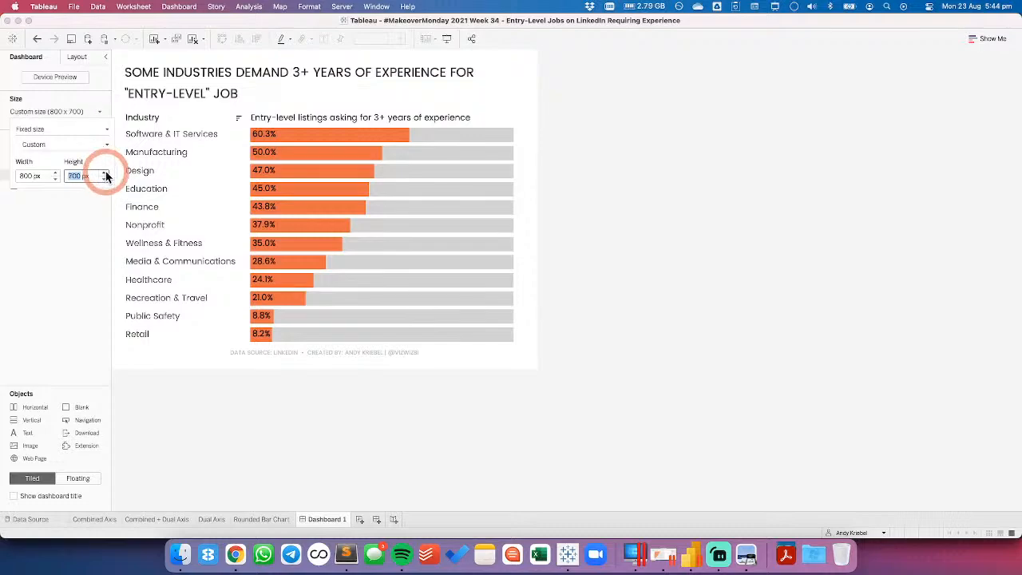
{"action": "left_click", "coordinate": [63, 255]}
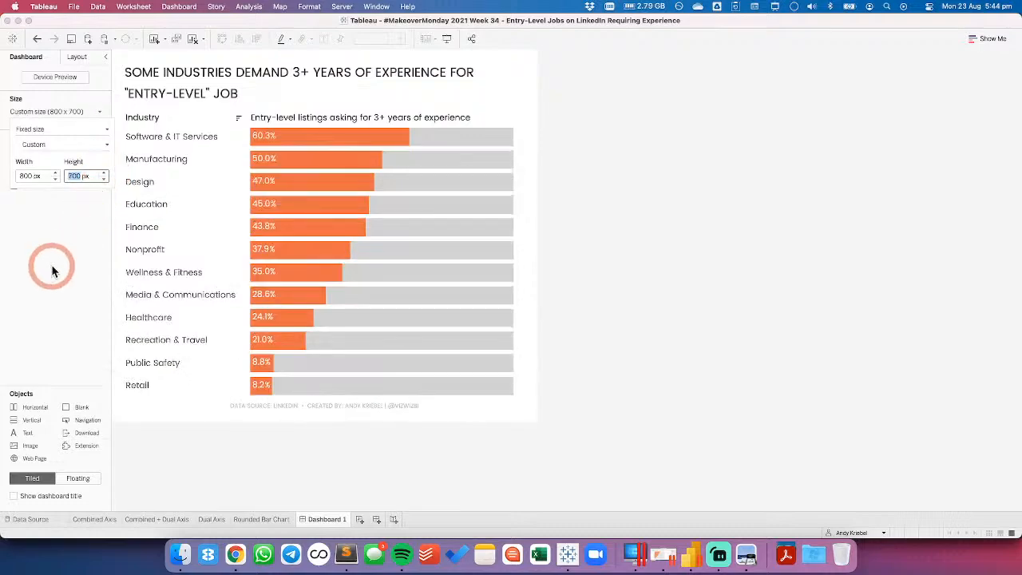
Set the whole chart title on the dashboard to font size 15
{"action": "double_click", "coordinate": [223, 67]}
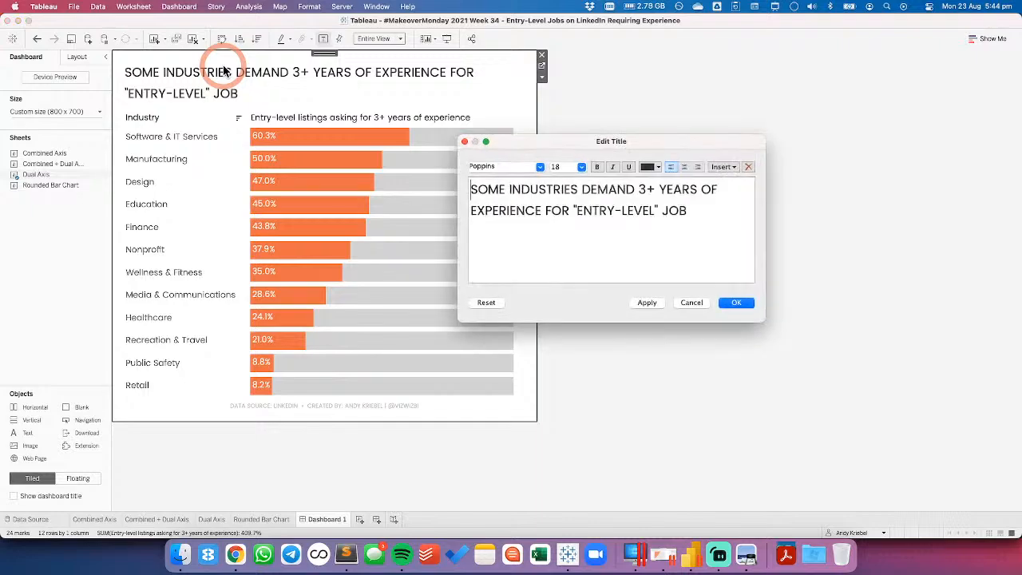
{"action": "left_click", "coordinate": [581, 167]}
{"action": "left_click", "coordinate": [564, 228]}
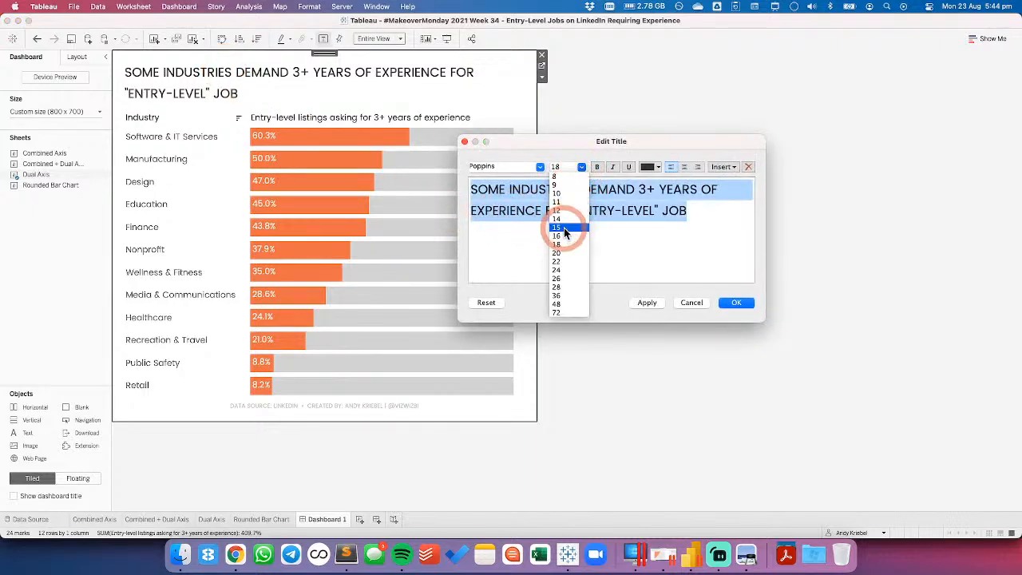
{"action": "left_click", "coordinate": [735, 301]}
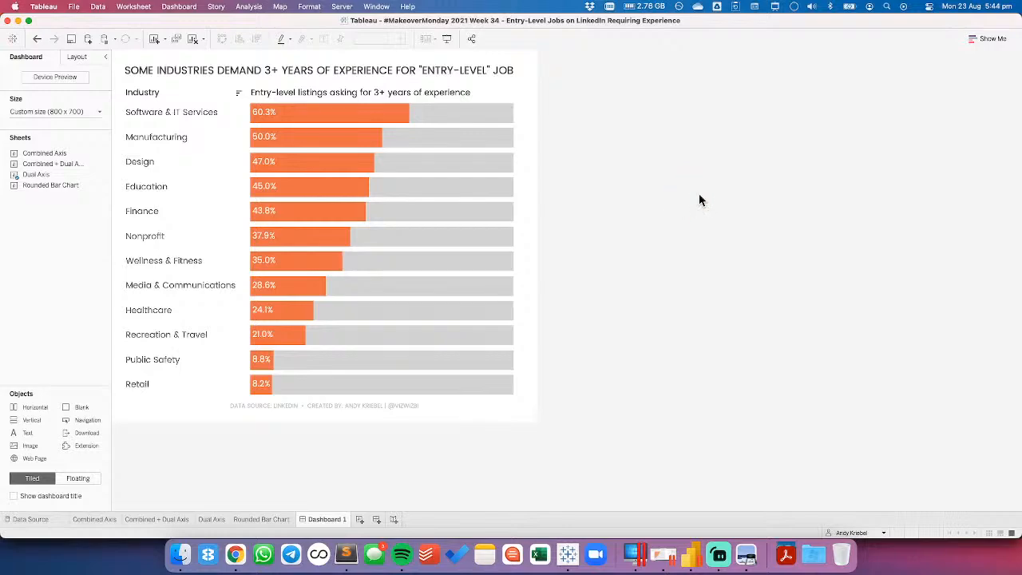
Set the worksheet font size of the Dual Axis chart to 11
{"action": "left_click", "coordinate": [183, 68]}
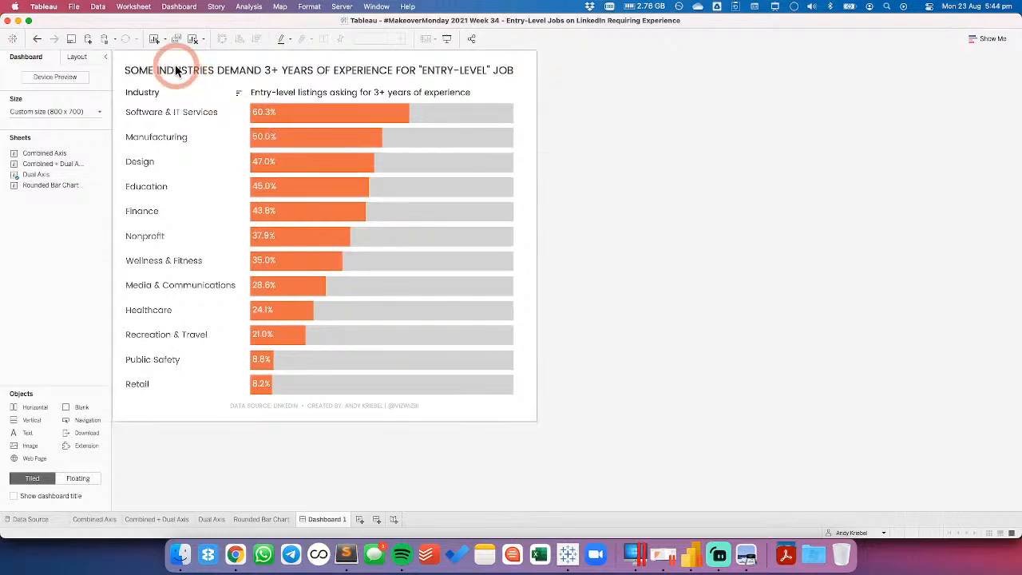
{"action": "left_click", "coordinate": [309, 6]}
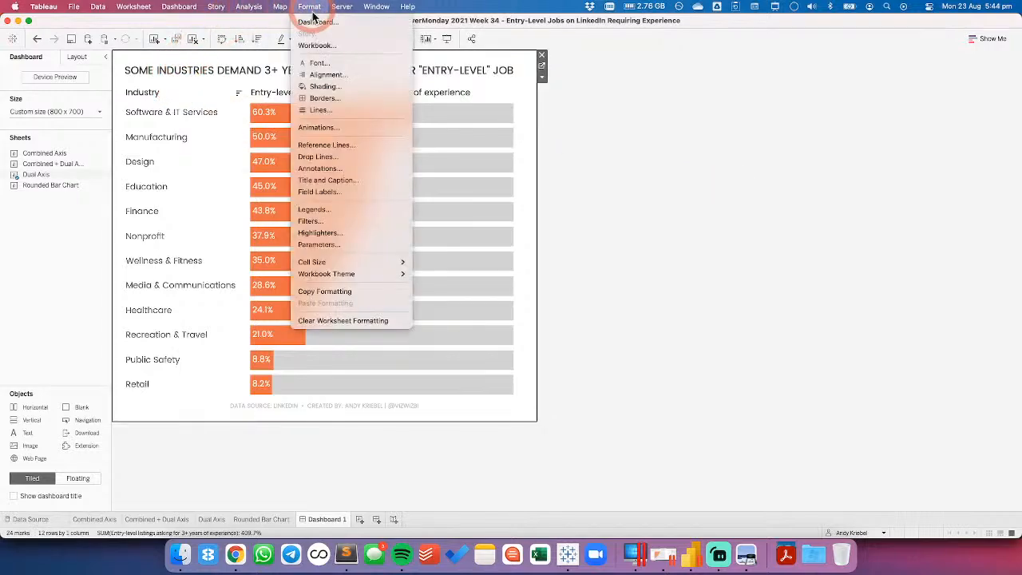
{"action": "left_click", "coordinate": [318, 62]}
{"action": "left_click", "coordinate": [66, 126]}
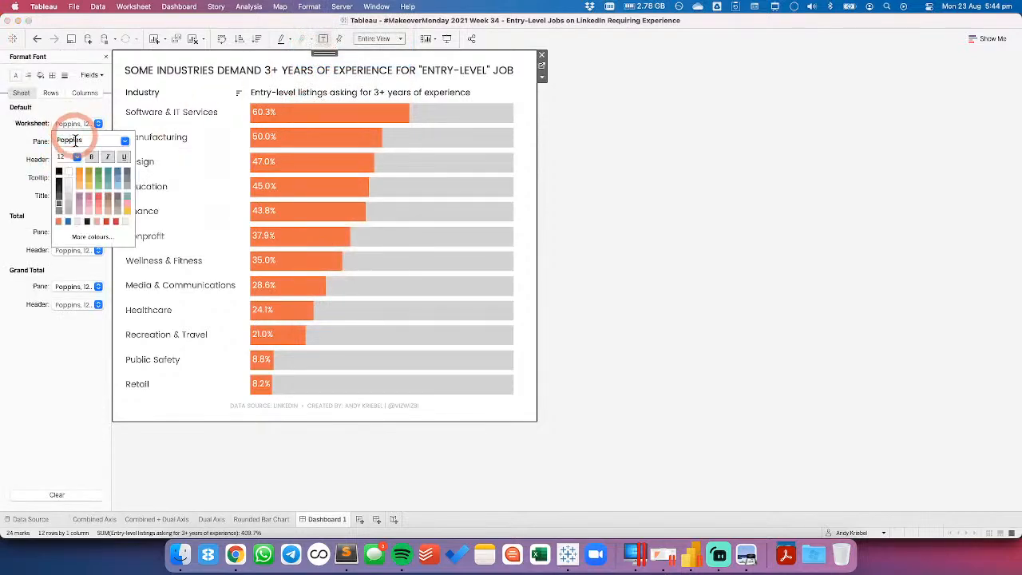
{"action": "left_click", "coordinate": [77, 158]}
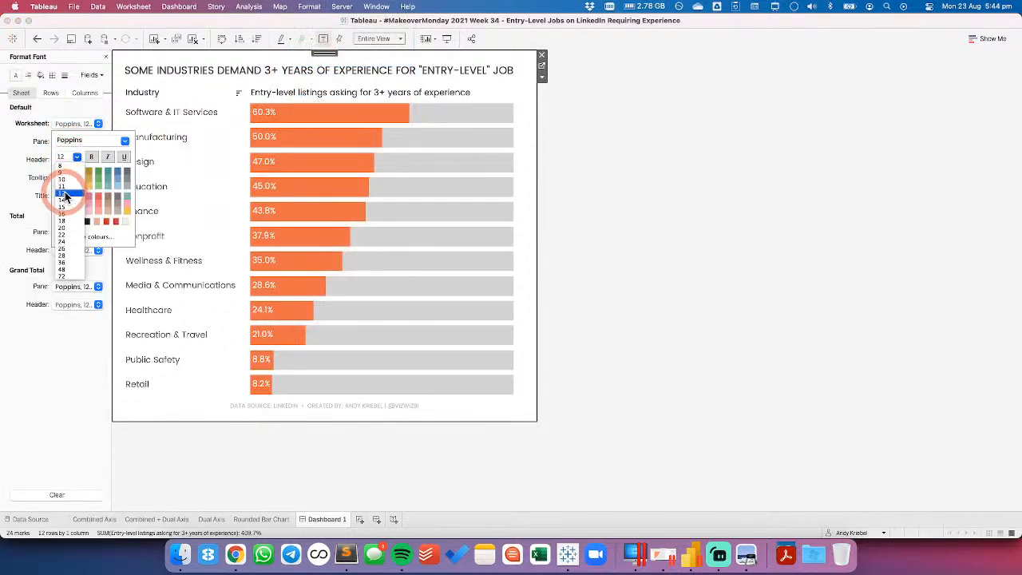
{"action": "left_click", "coordinate": [63, 192]}
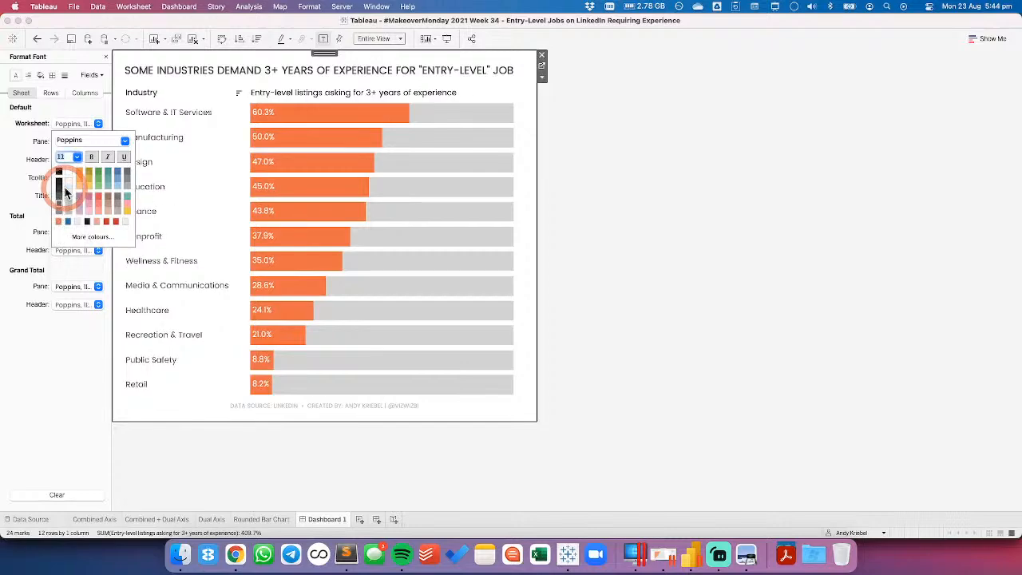
{"action": "left_click", "coordinate": [685, 188]}
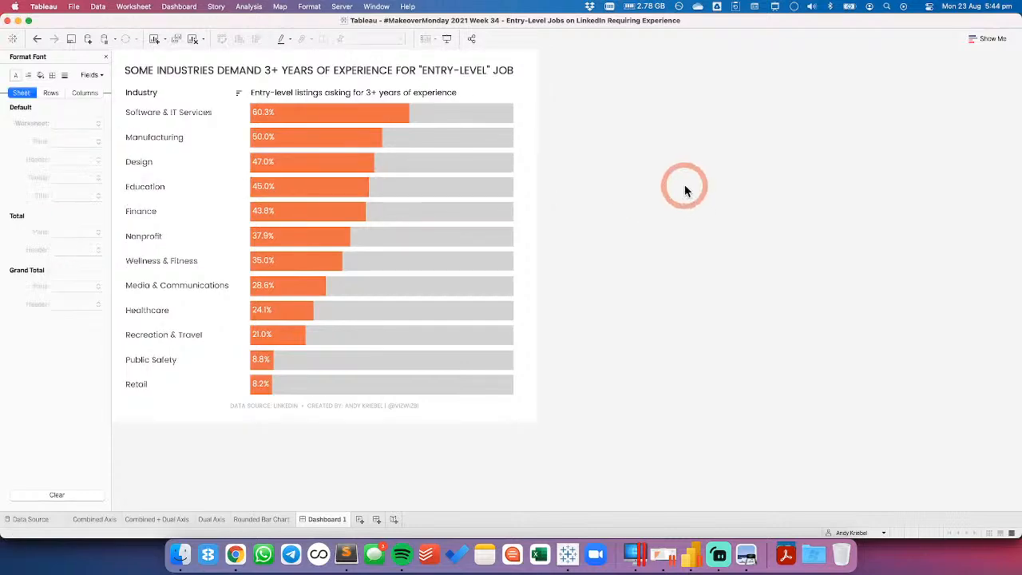
Insert "AN" before "ENTRY-LEVEL" in the chart title and set the whole title to font size 18
{"action": "left_click", "coordinate": [382, 72]}
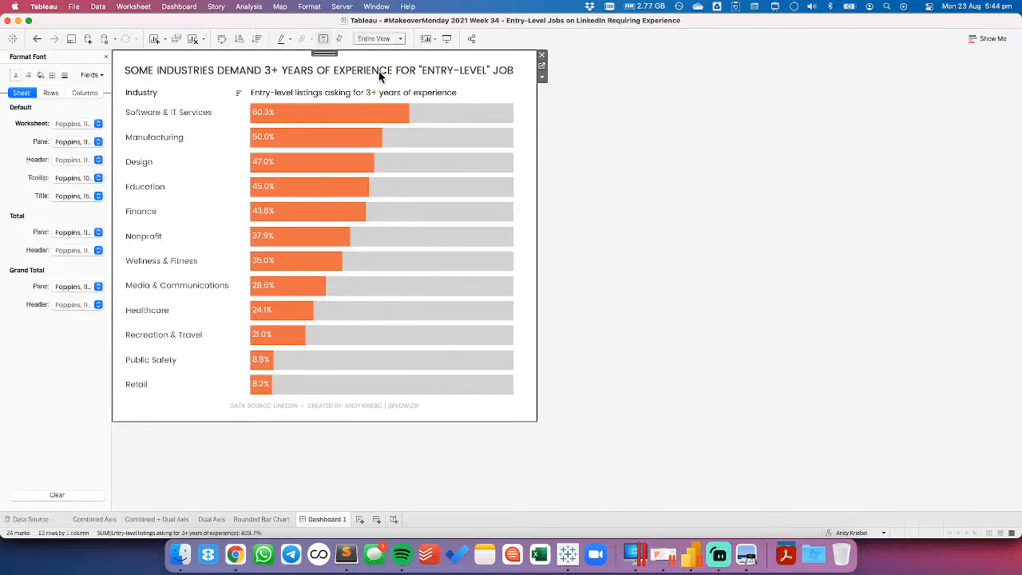
{"action": "double_click", "coordinate": [379, 72]}
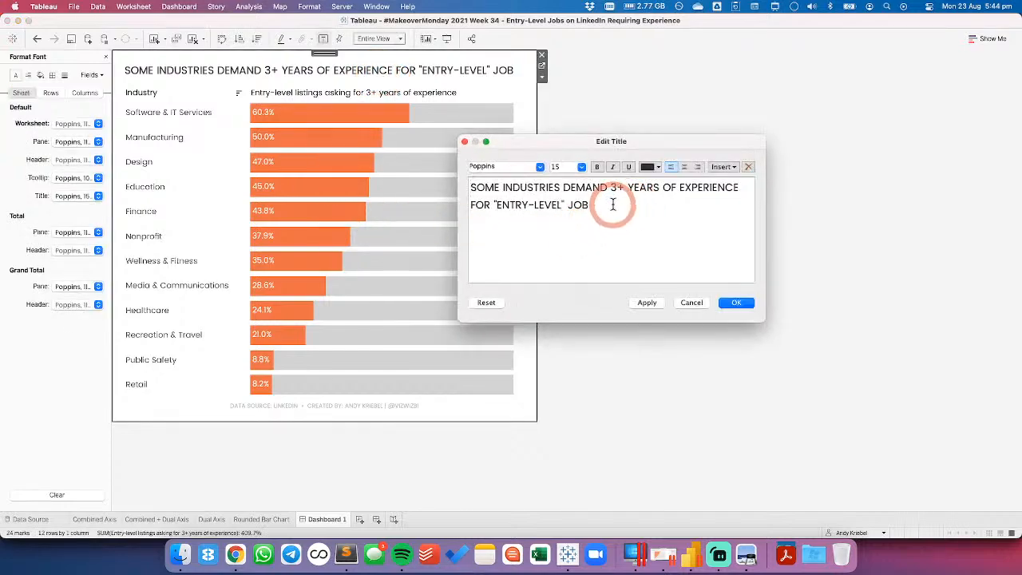
{"action": "left_click", "coordinate": [492, 205]}
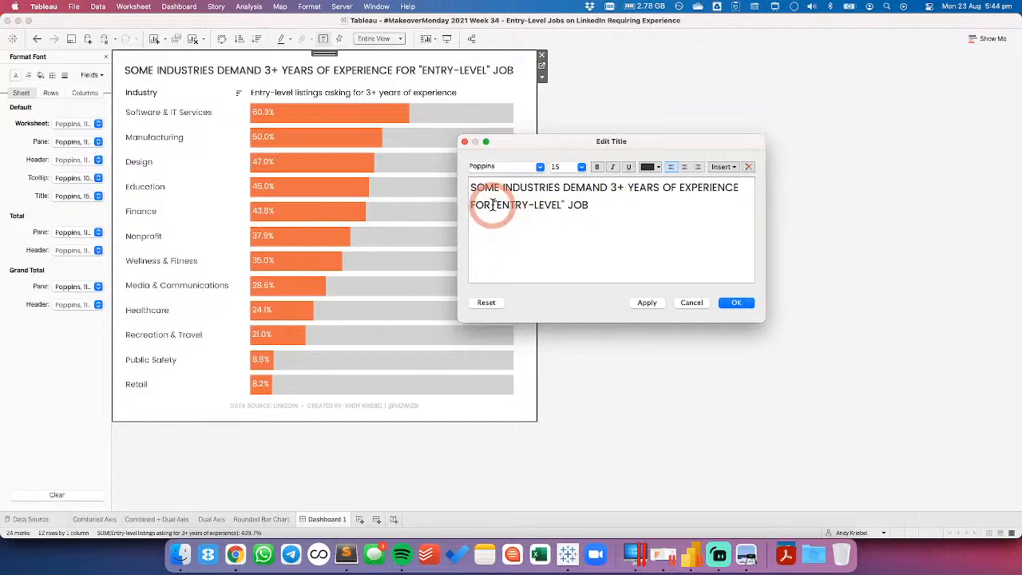
{"action": "left_click", "coordinate": [595, 205]}
{"action": "left_click", "coordinate": [491, 206]}
{"action": "type", "text": "AN"}
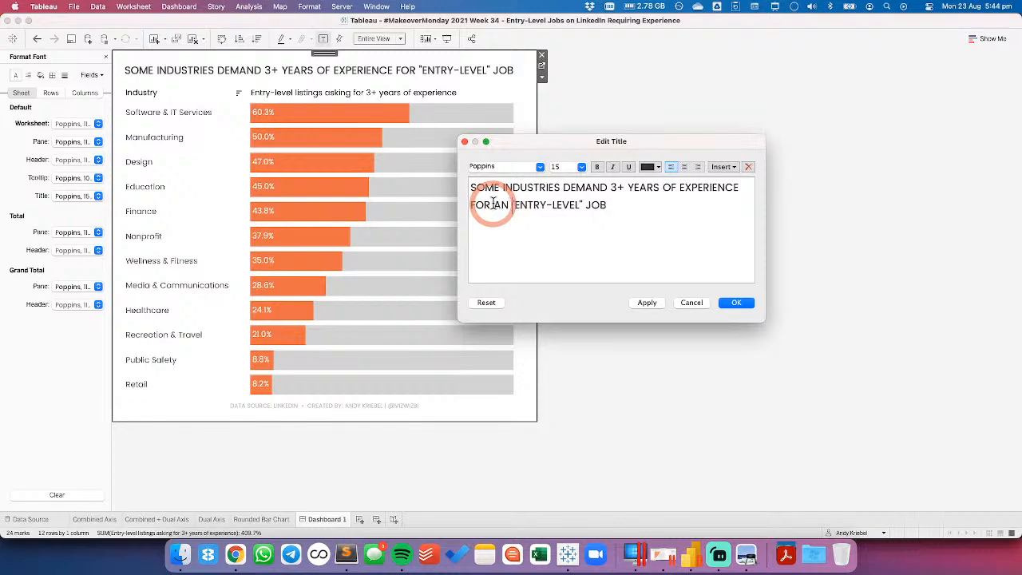
{"action": "key", "text": "super+a"}
{"action": "left_click", "coordinate": [582, 168]}
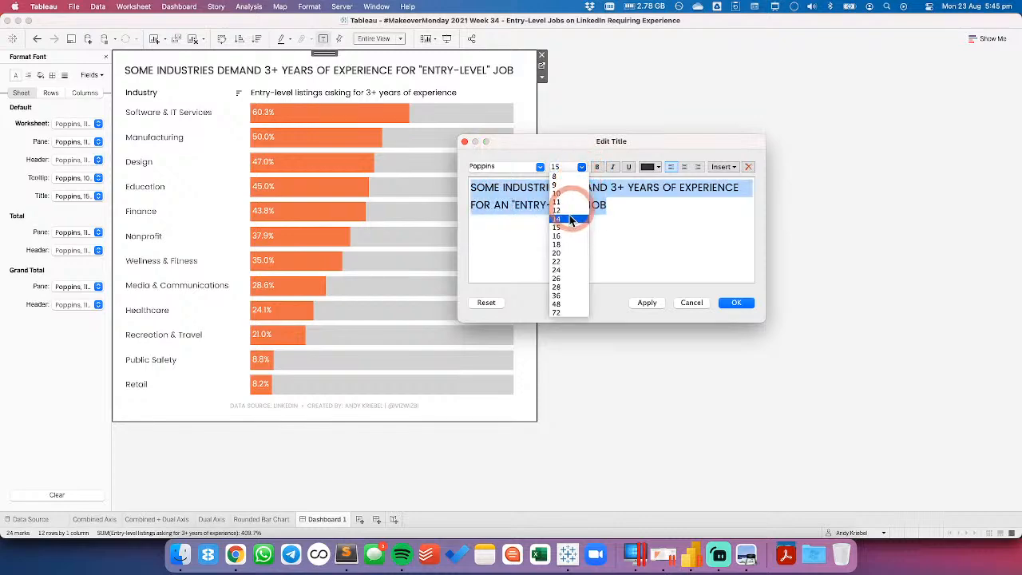
{"action": "left_click", "coordinate": [582, 242]}
{"action": "left_click", "coordinate": [735, 303]}
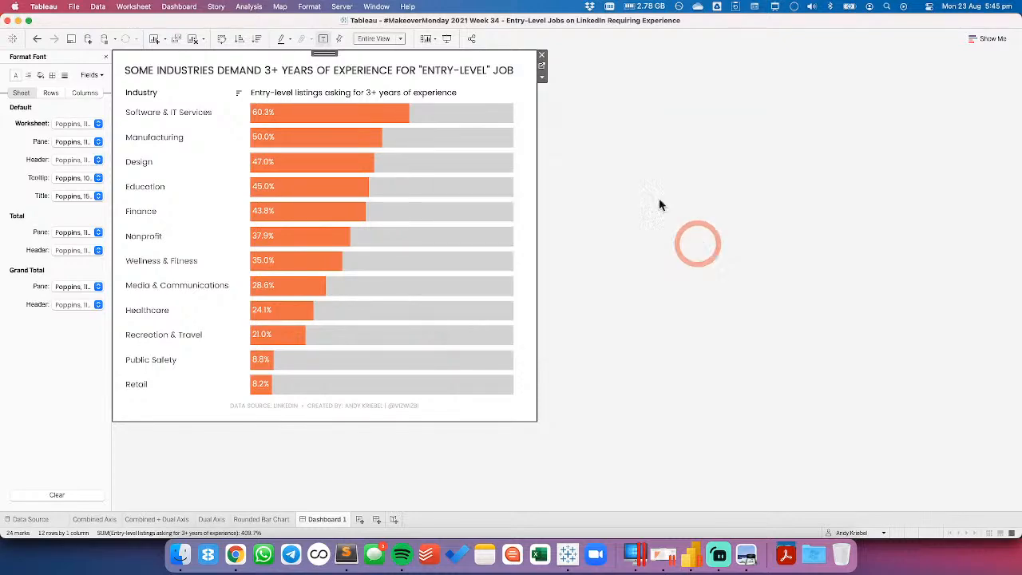
Insert a line break before "FOR AN" in the dashboard's chart title
{"action": "double_click", "coordinate": [468, 77]}
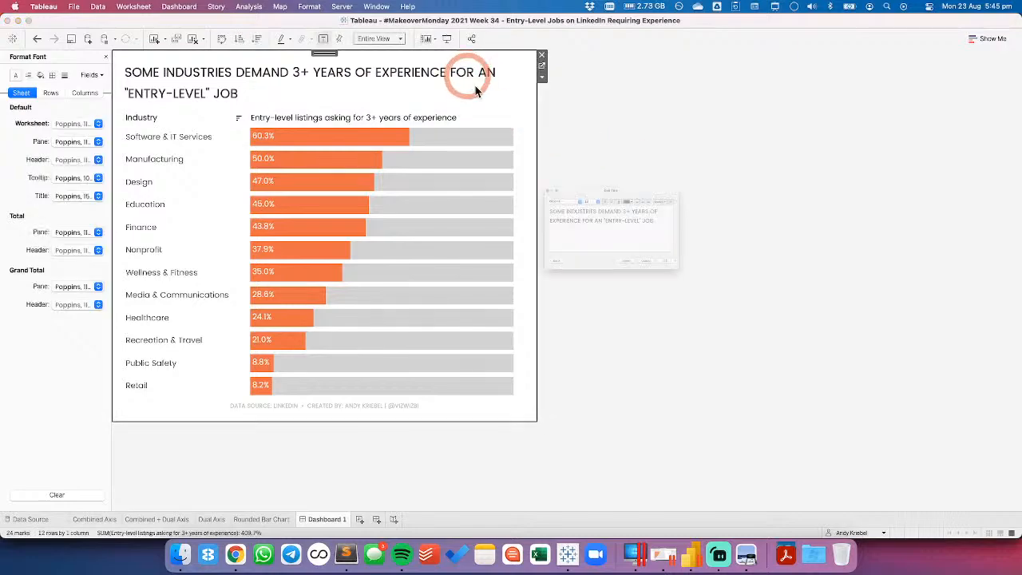
{"action": "left_click", "coordinate": [545, 211]}
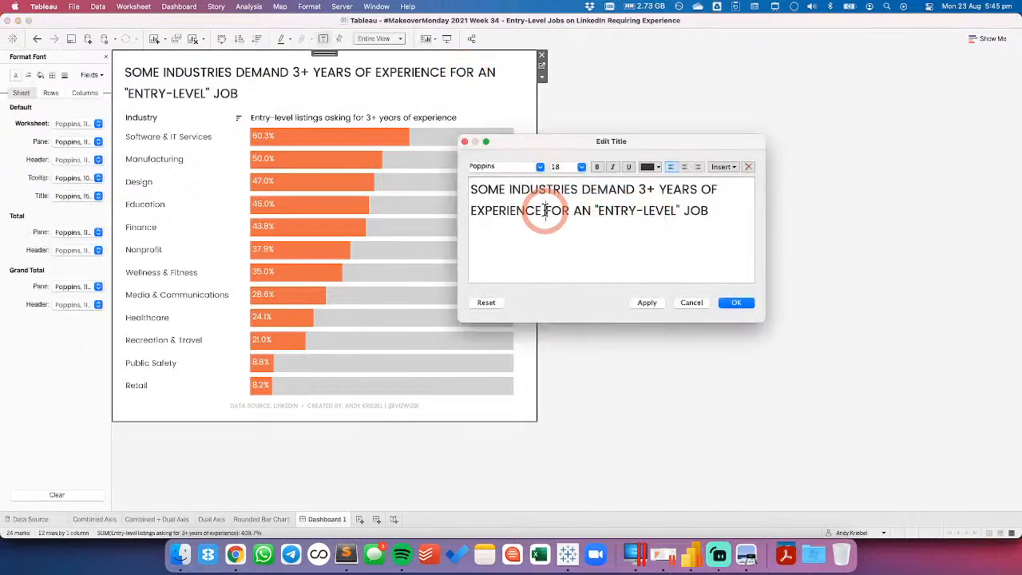
{"action": "key", "text": "Return"}
{"action": "left_click", "coordinate": [663, 305]}
{"action": "left_click", "coordinate": [722, 303]}
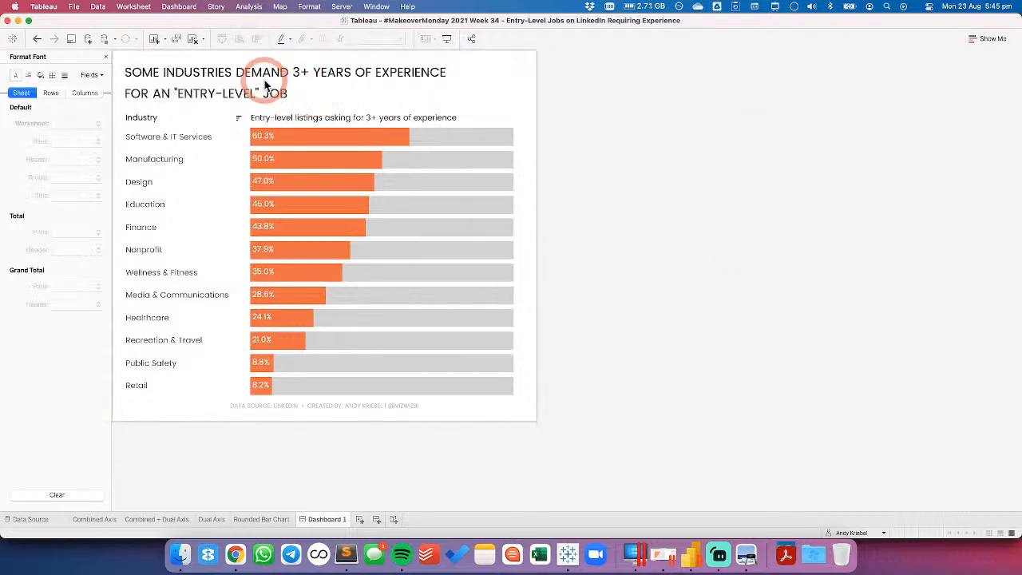
{"action": "left_click", "coordinate": [372, 94]}
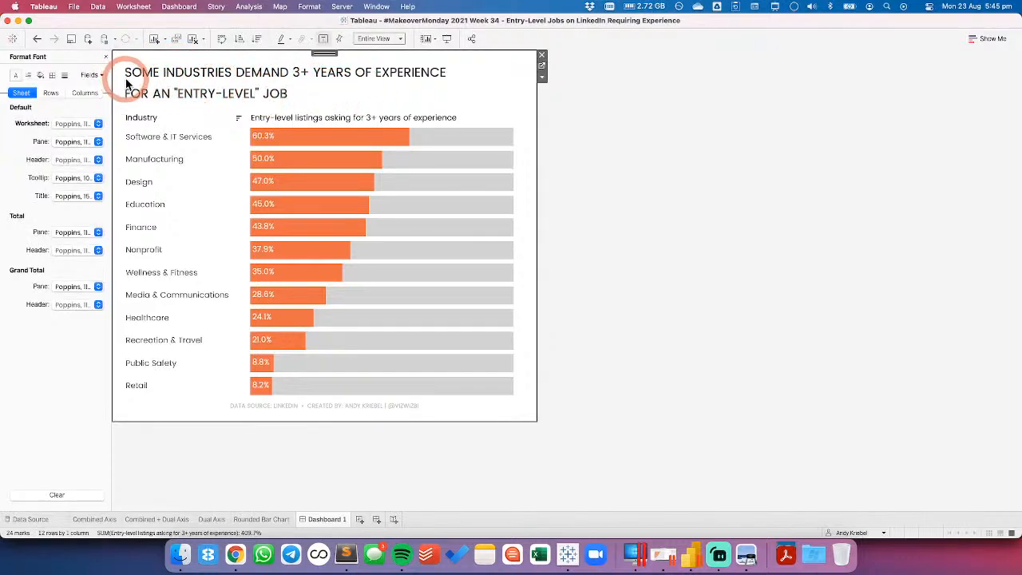
{"action": "double_click", "coordinate": [290, 93]}
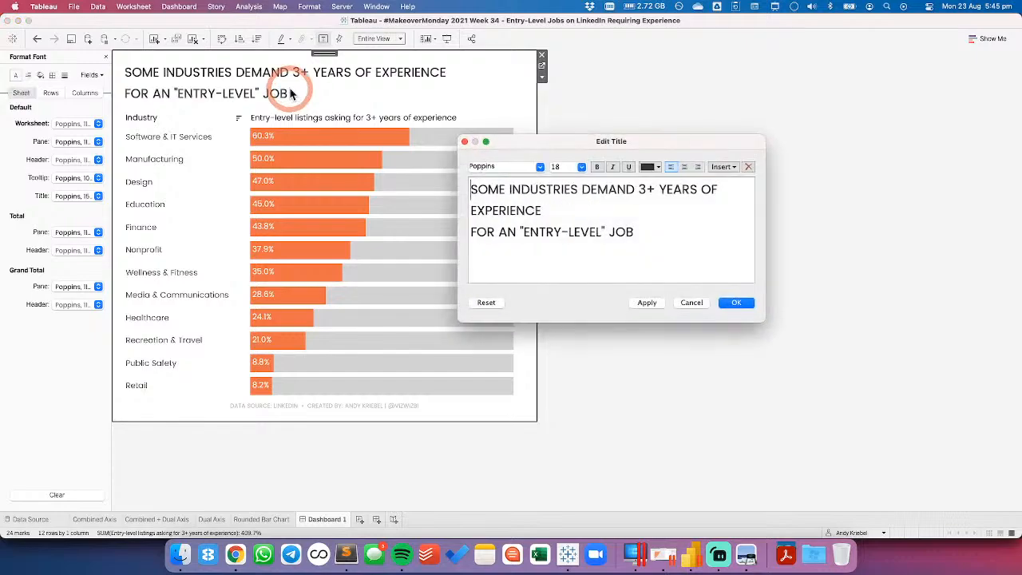
{"action": "key", "text": "super+a"}
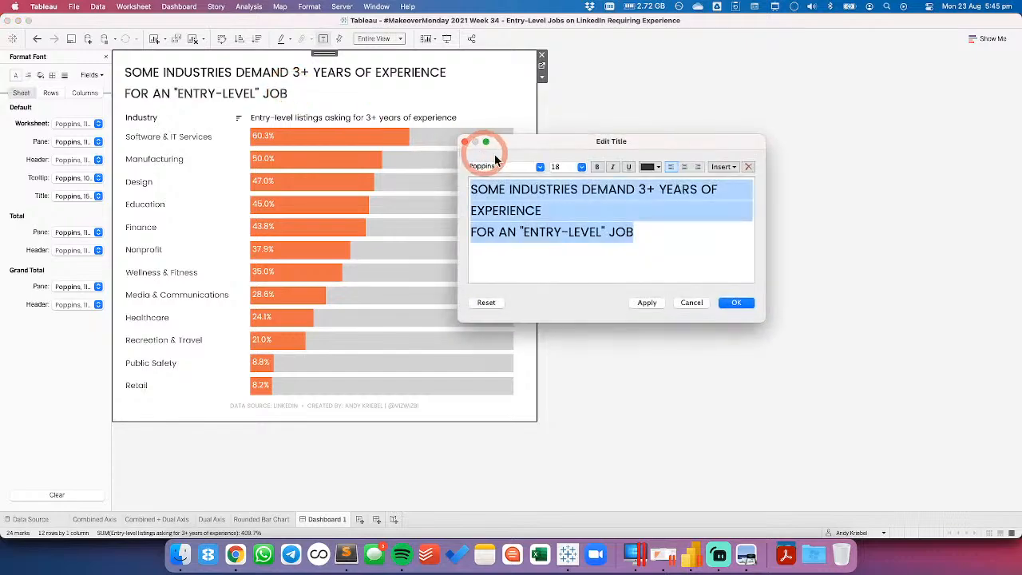
{"action": "left_click", "coordinate": [688, 304]}
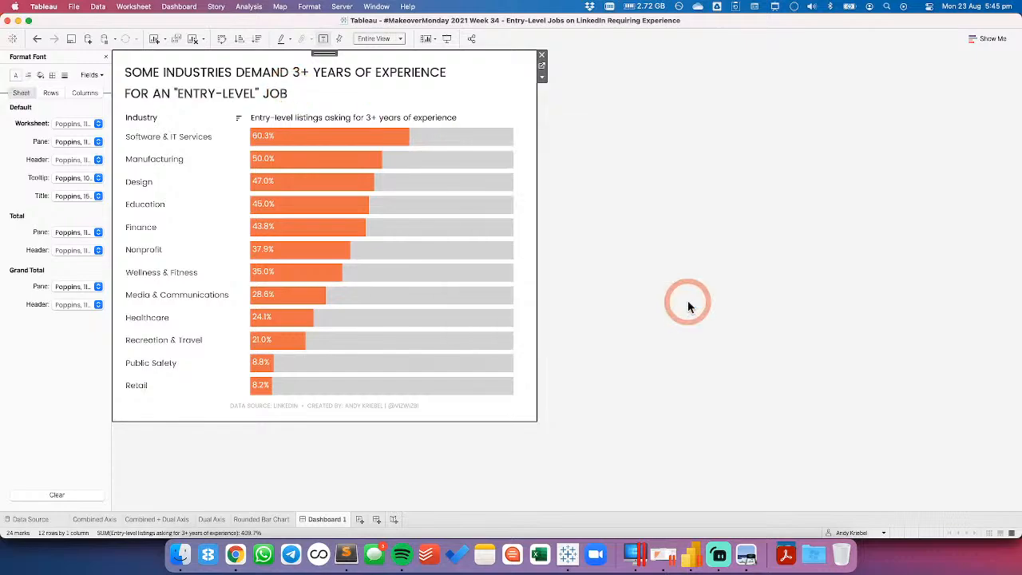
Change all workbook fonts to Roboto and close the workbook formatting
{"action": "left_click", "coordinate": [308, 8]}
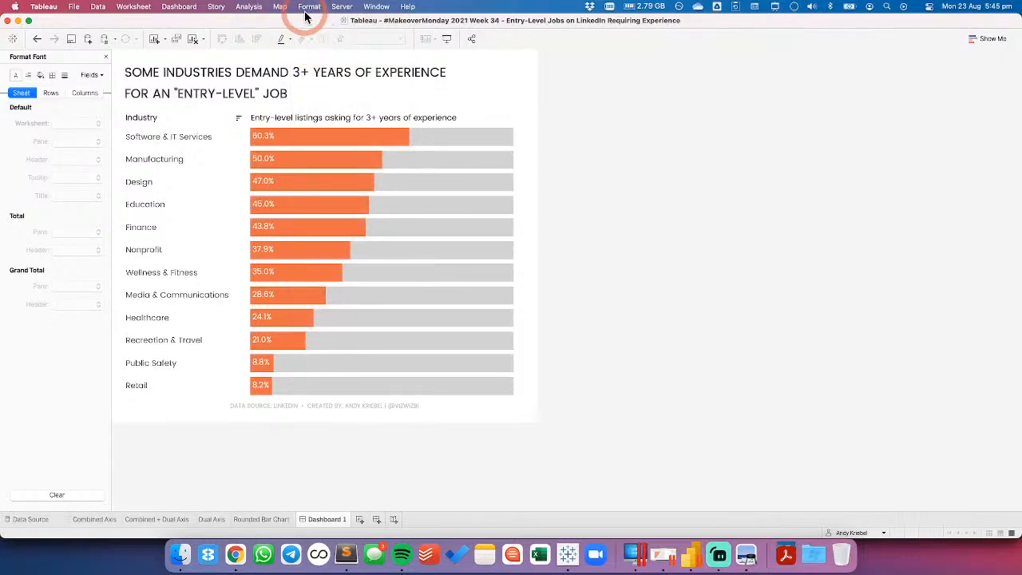
{"action": "left_click", "coordinate": [308, 8]}
{"action": "left_click", "coordinate": [312, 45]}
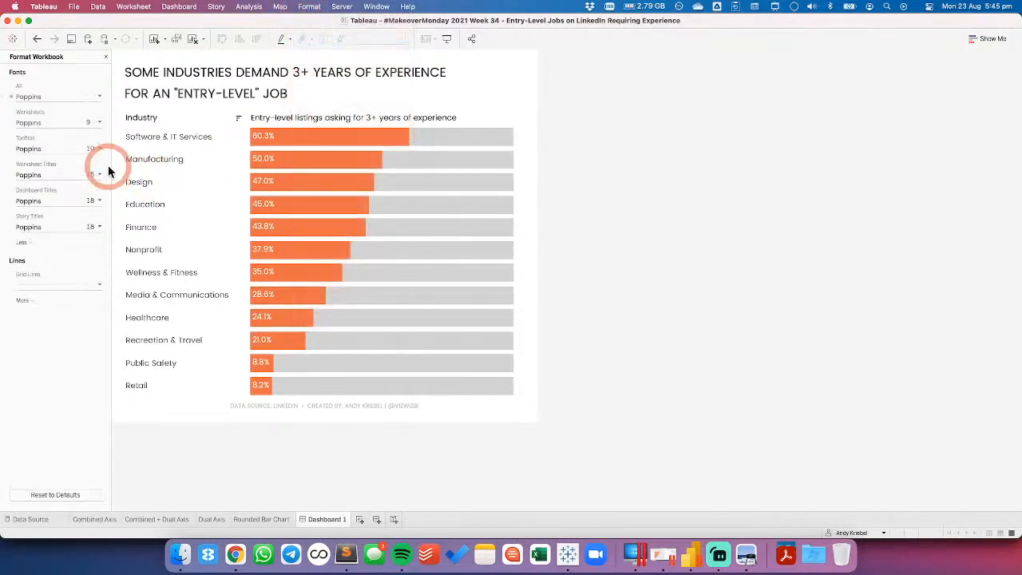
{"action": "left_click", "coordinate": [100, 98]}
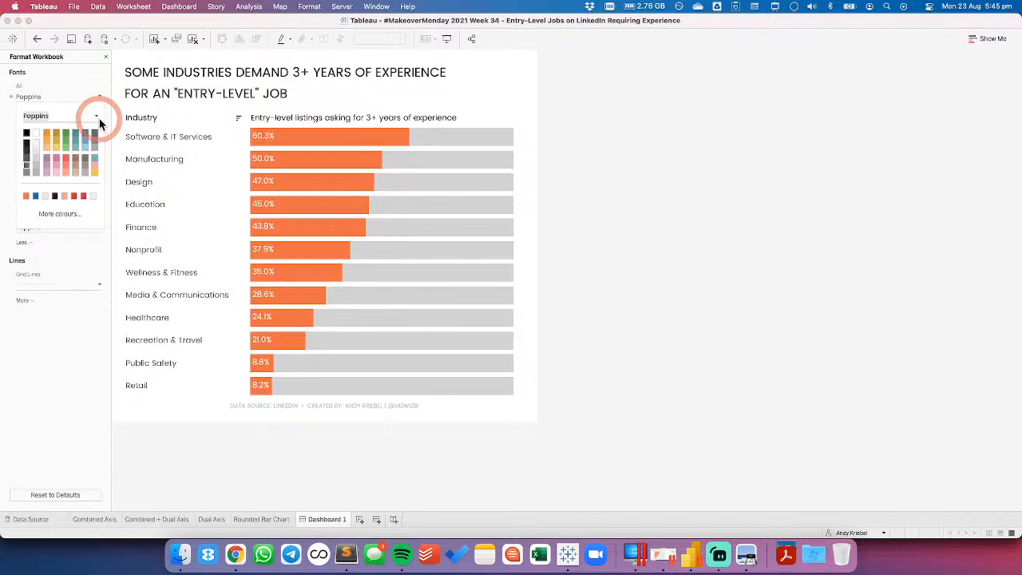
{"action": "left_click", "coordinate": [96, 116]}
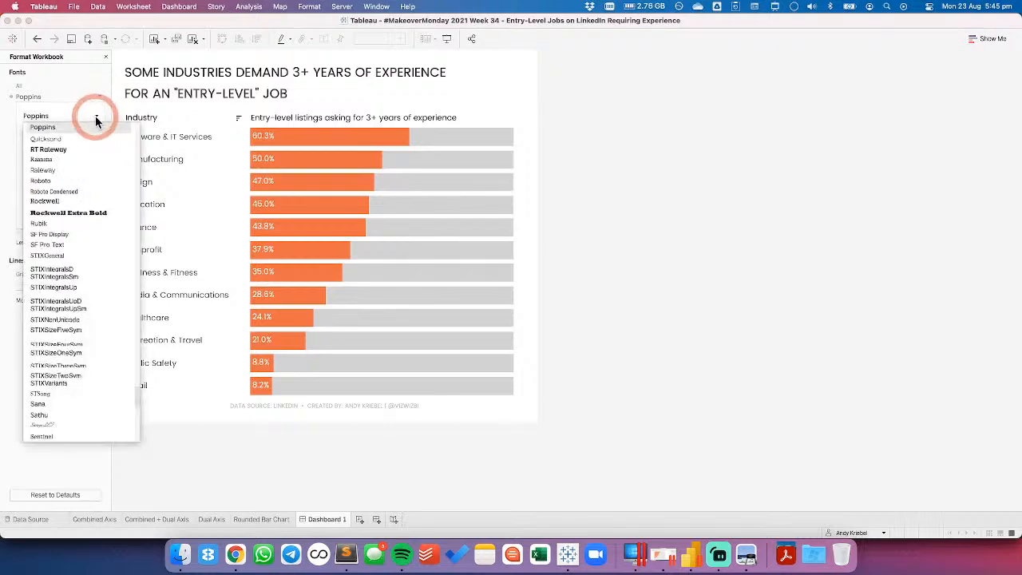
{"action": "left_click", "coordinate": [51, 182]}
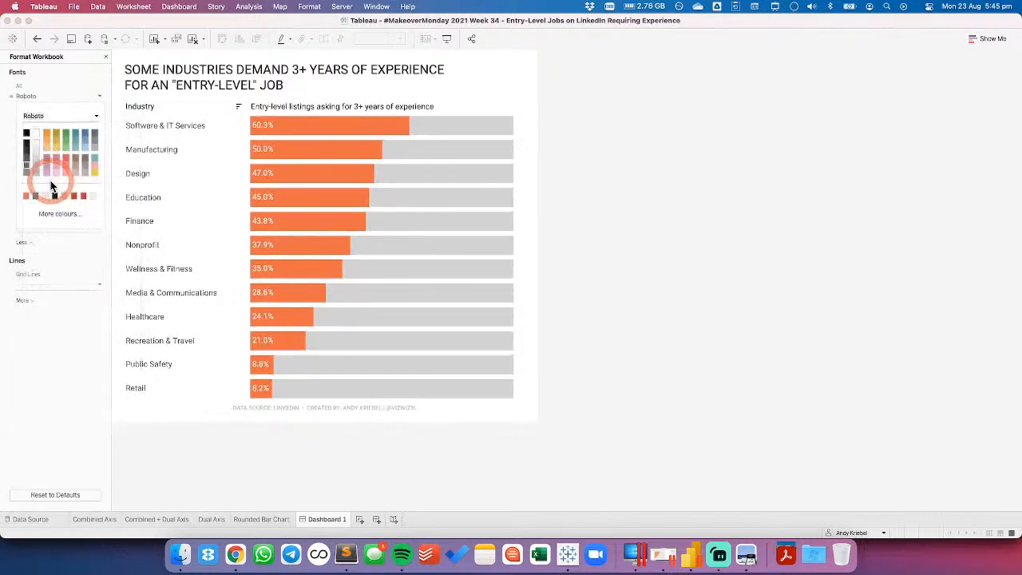
{"action": "left_click", "coordinate": [708, 208]}
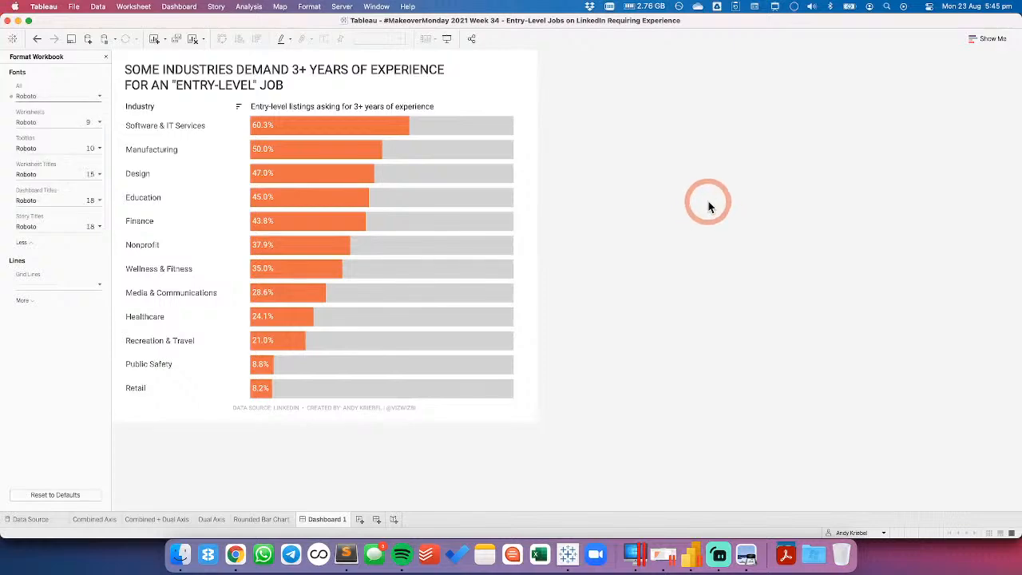
{"action": "left_click", "coordinate": [106, 61]}
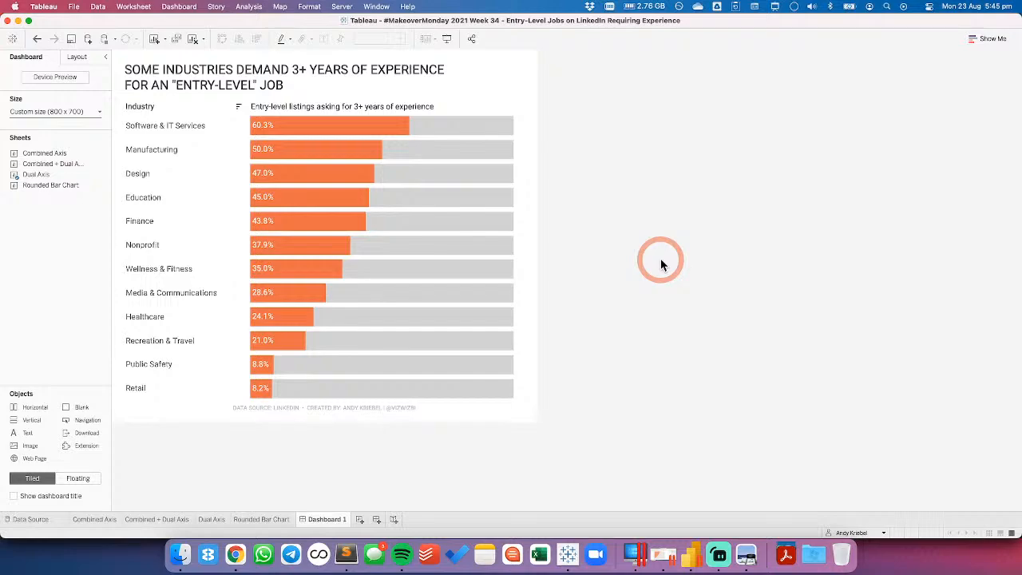
Set the dashboard's fixed width to 900 px
{"action": "left_click", "coordinate": [559, 257]}
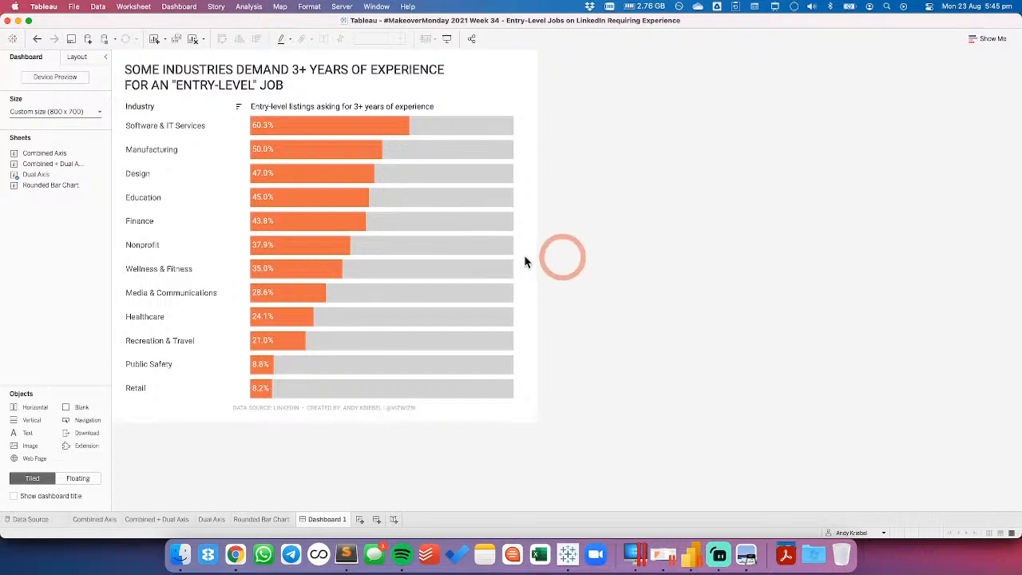
{"action": "left_click", "coordinate": [51, 111]}
{"action": "left_click", "coordinate": [76, 173]}
{"action": "left_click", "coordinate": [57, 179]}
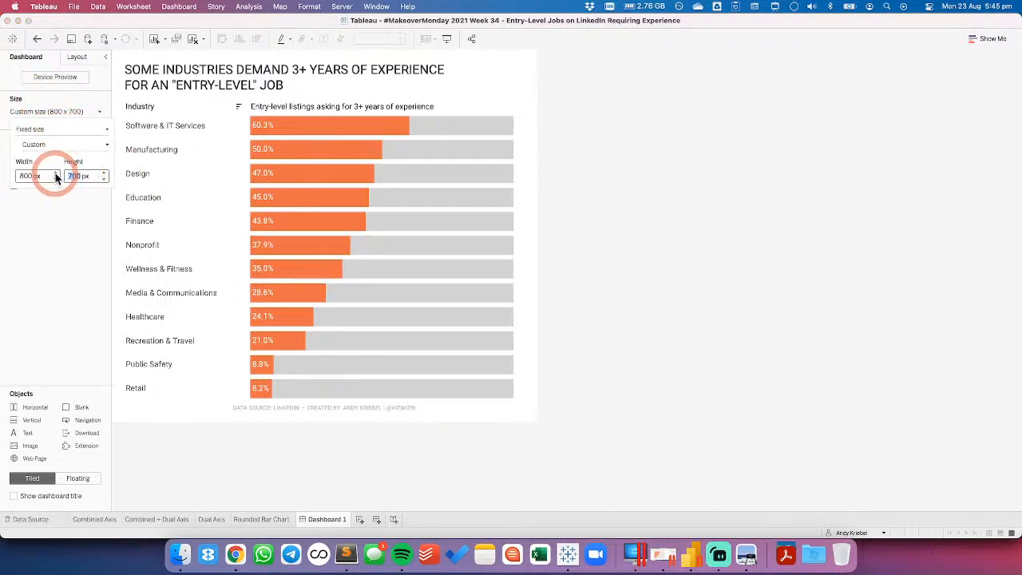
{"action": "left_click", "coordinate": [56, 179]}
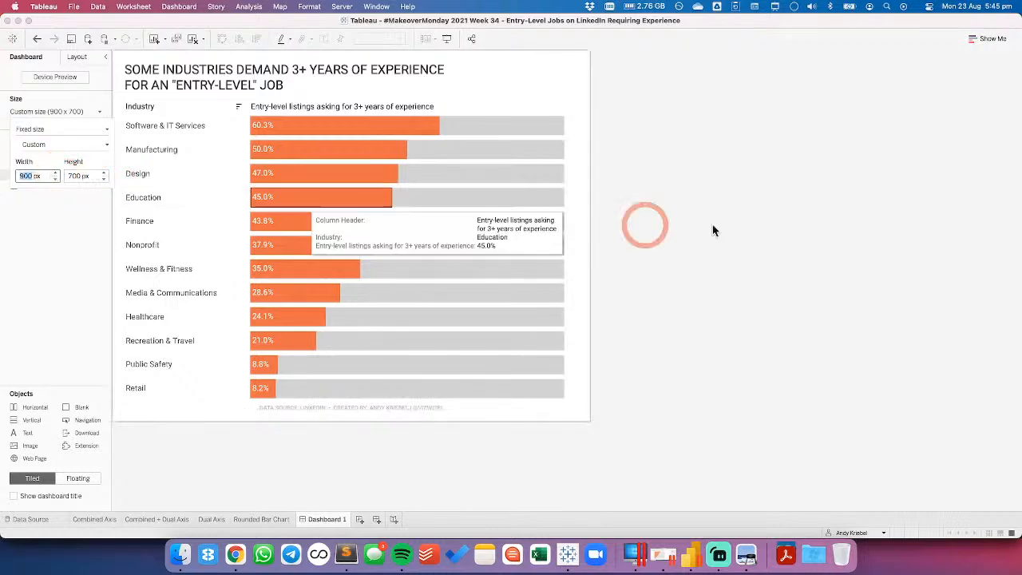
{"action": "left_click", "coordinate": [761, 228]}
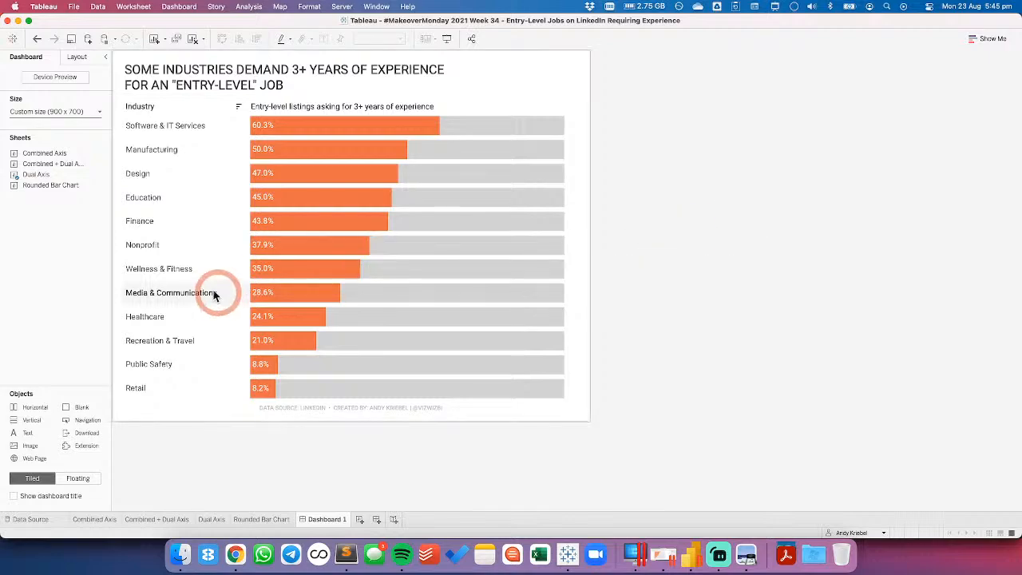
Narrow the Industry column of the dashboard chart so the bars start just after the "Media & Communications" label
{"action": "left_click_drag", "start_coordinate": [249, 285], "coordinate": [222, 282]}
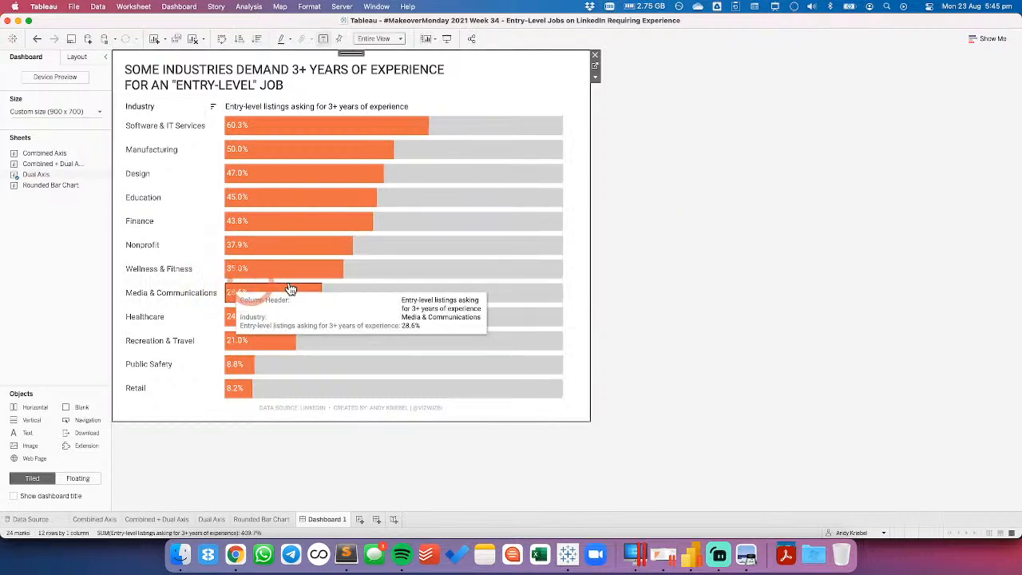
{"action": "left_click", "coordinate": [818, 261]}
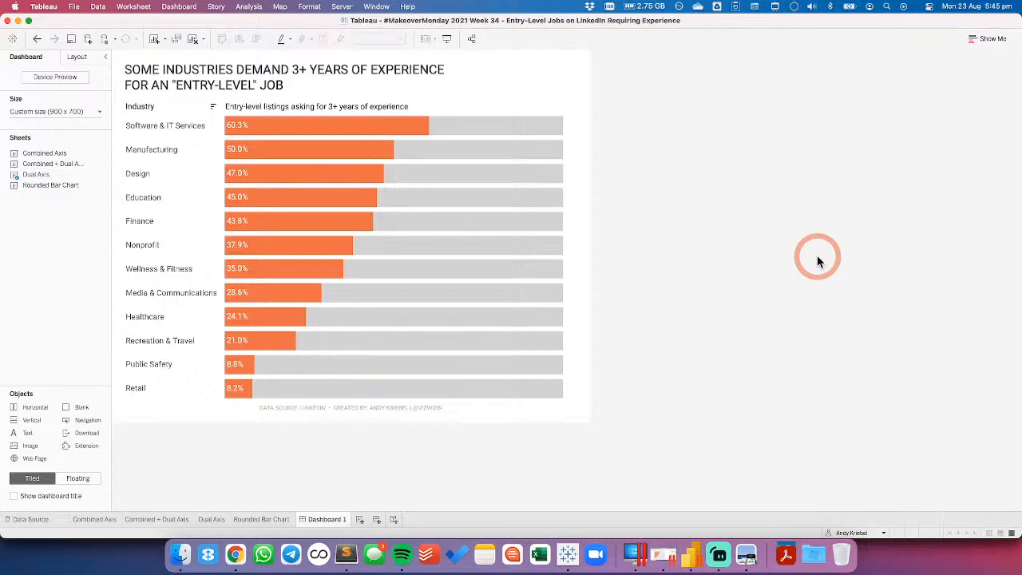
{"action": "left_click", "coordinate": [792, 251]}
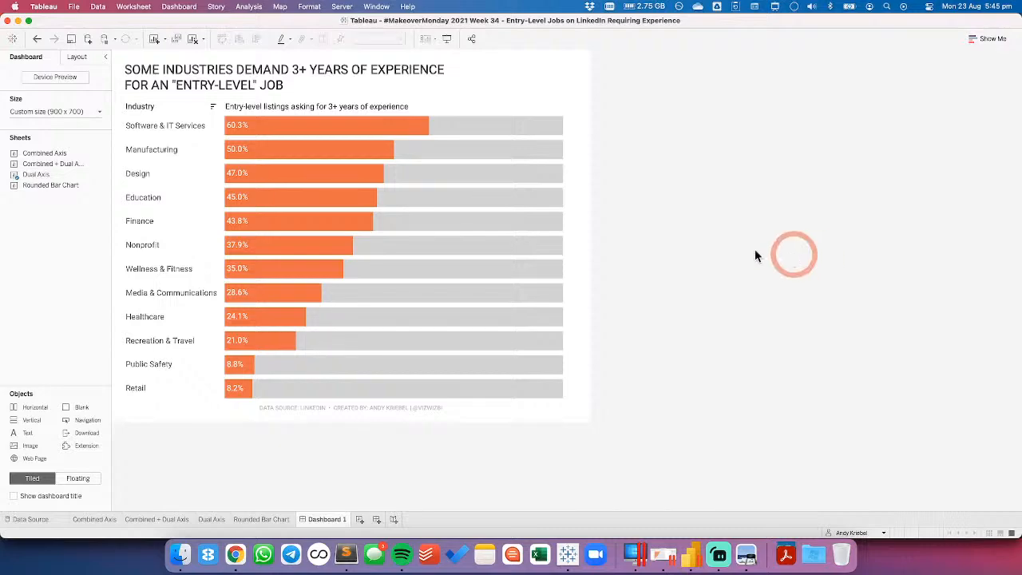
{"action": "left_click", "coordinate": [477, 130]}
On the Combined + Dual Axis sheet, add the entry-level listings measure to the tooltip of all marks
{"action": "left_click", "coordinate": [162, 519]}
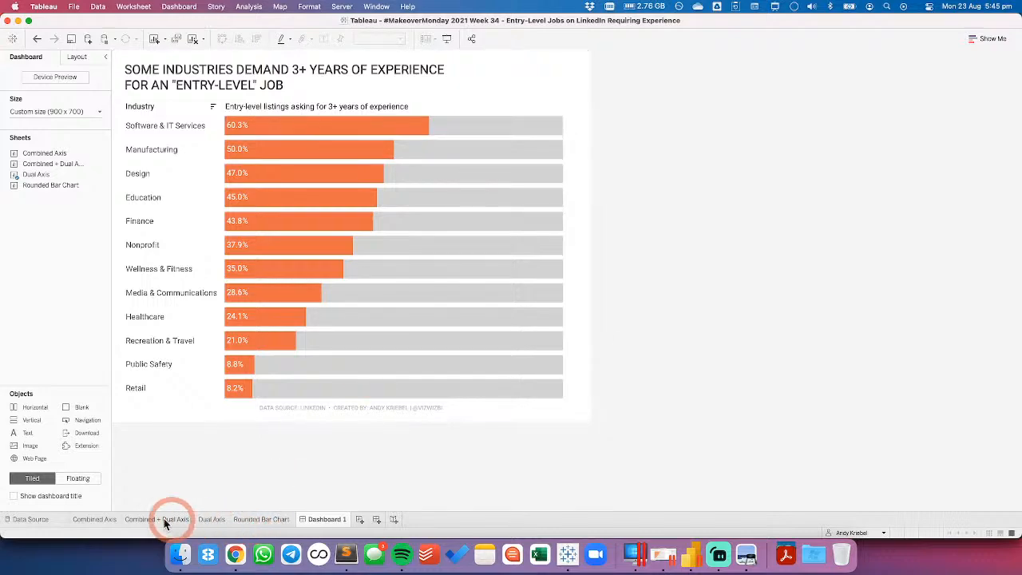
{"action": "left_click", "coordinate": [267, 210]}
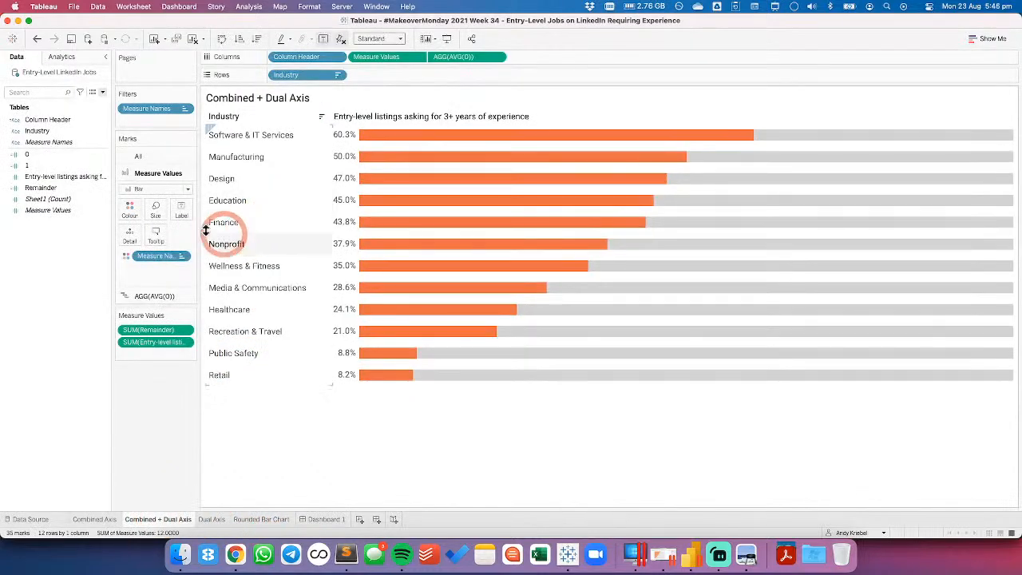
{"action": "left_click", "coordinate": [138, 156]}
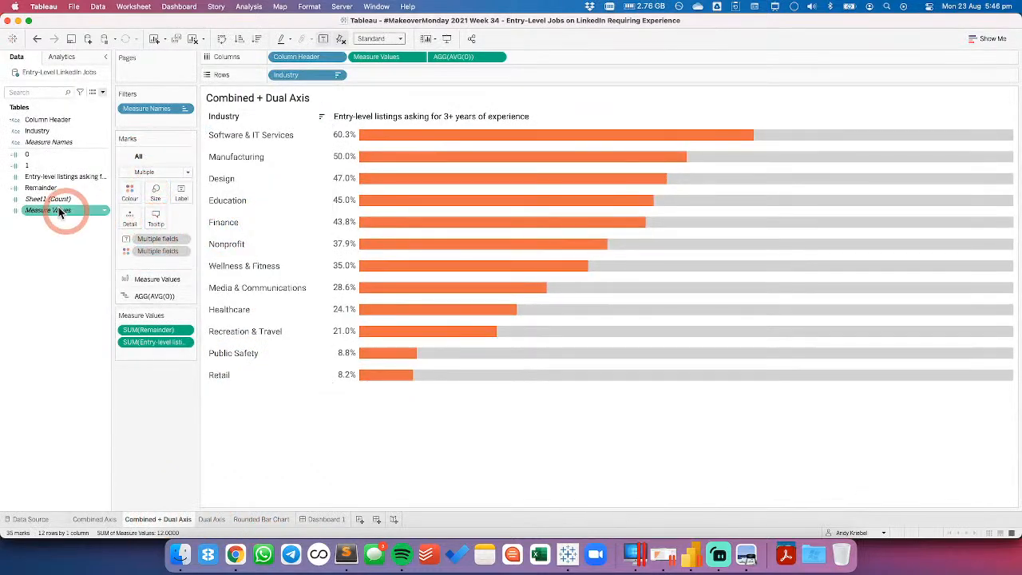
{"action": "left_click_drag", "start_coordinate": [32, 176], "coordinate": [162, 218]}
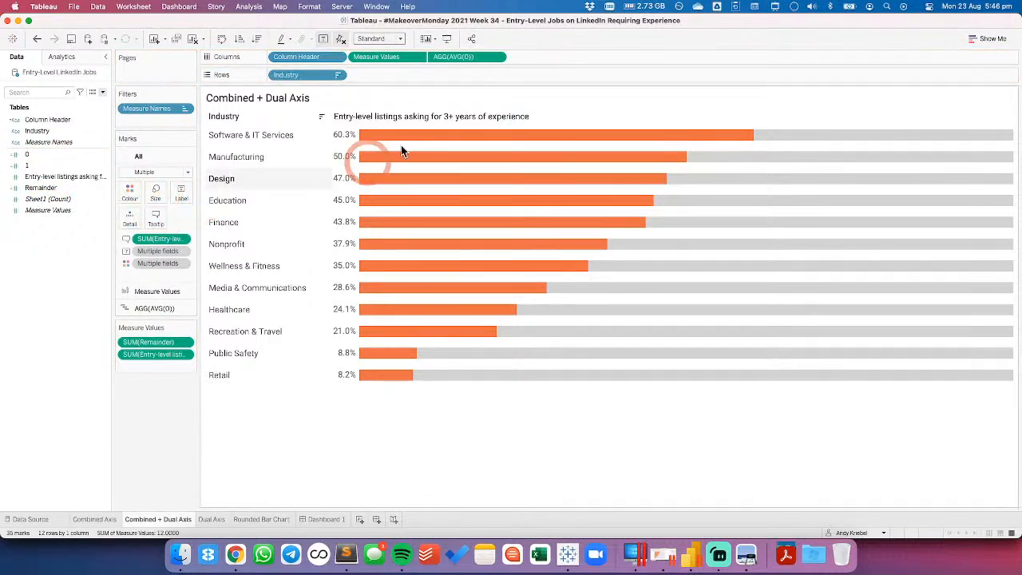
{"action": "mouse_move", "coordinate": [788, 142]}
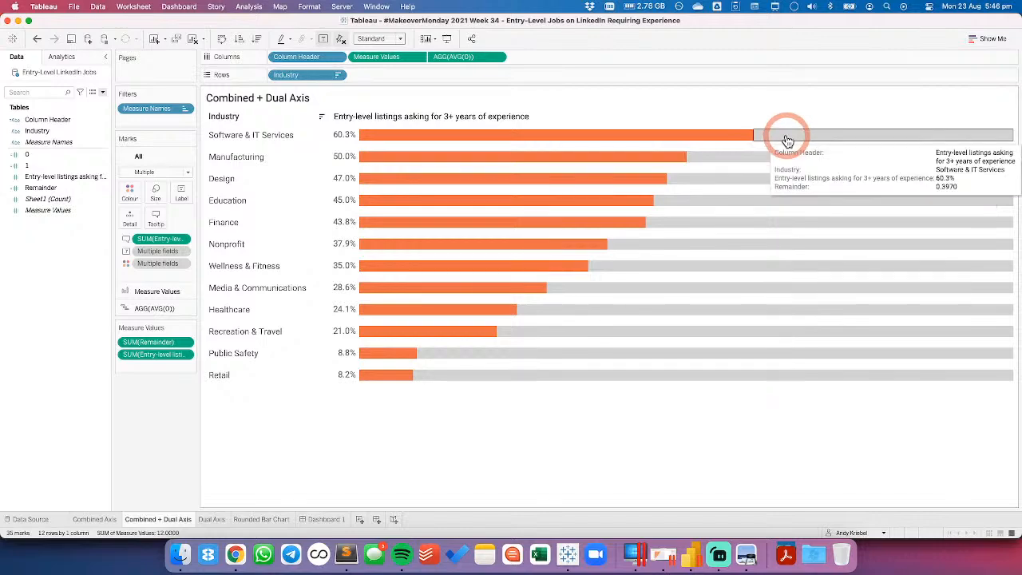
Exclude the AGG(AVG(0)) and Column Header fields from the Combined + Dual Axis tooltip
{"action": "left_click", "coordinate": [504, 58]}
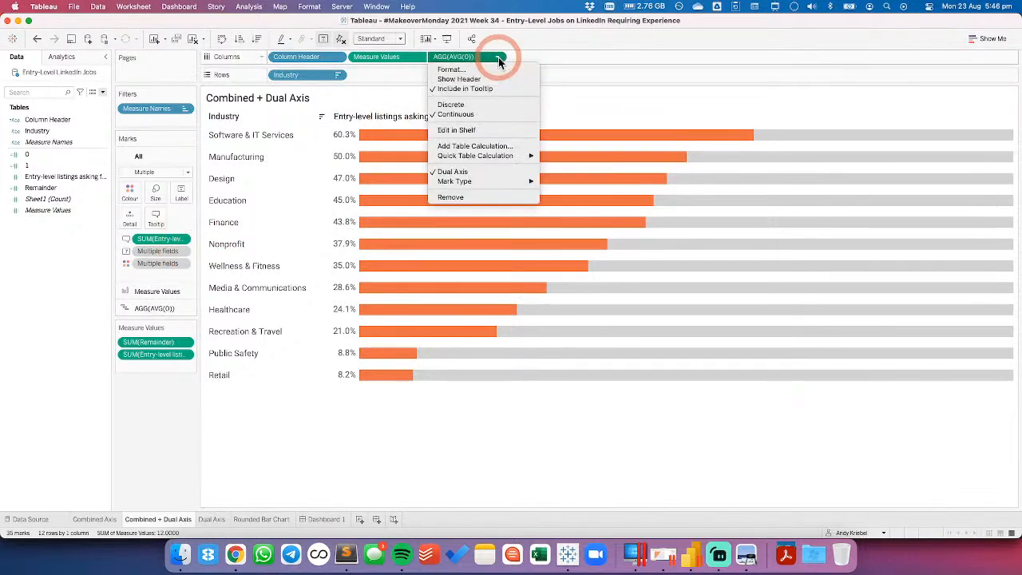
{"action": "left_click", "coordinate": [461, 90]}
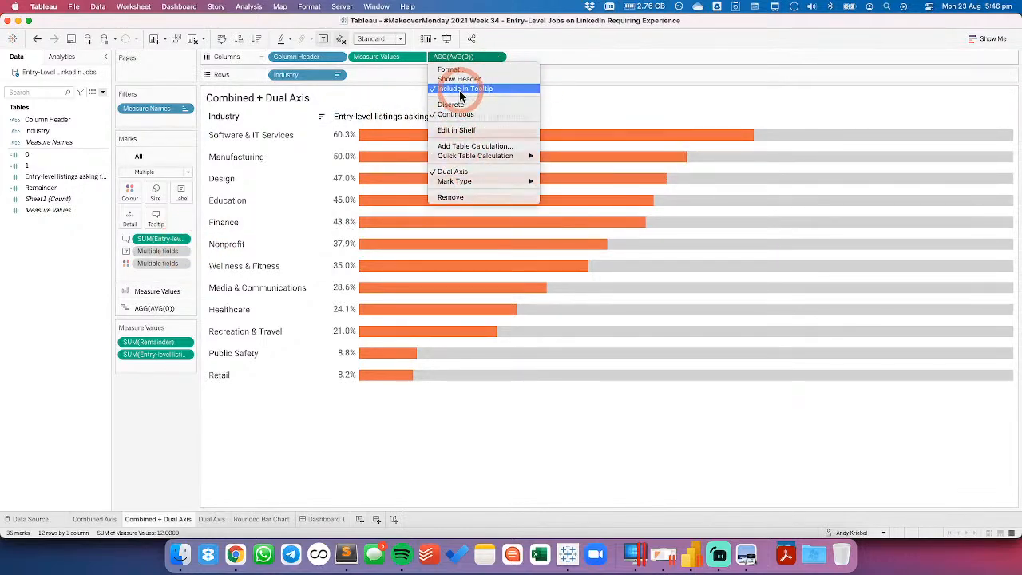
{"action": "mouse_move", "coordinate": [477, 137]}
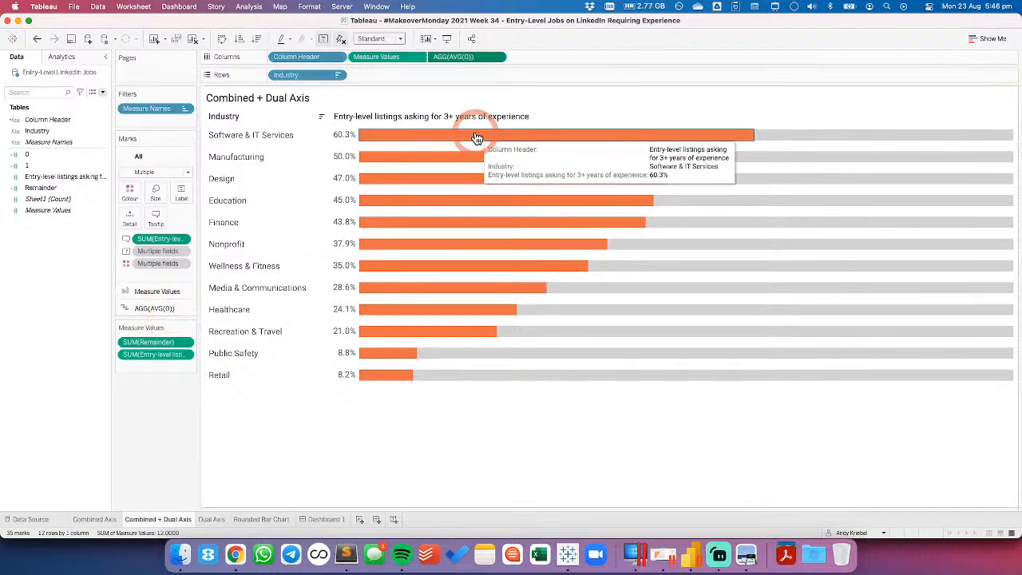
{"action": "left_click", "coordinate": [336, 59]}
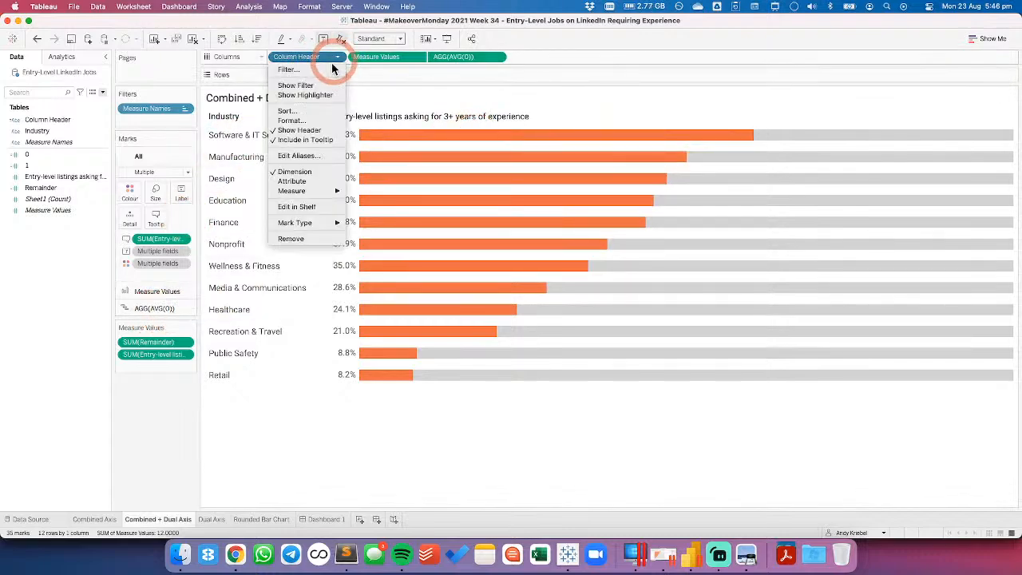
{"action": "left_click", "coordinate": [310, 140]}
{"action": "mouse_move", "coordinate": [411, 138]}
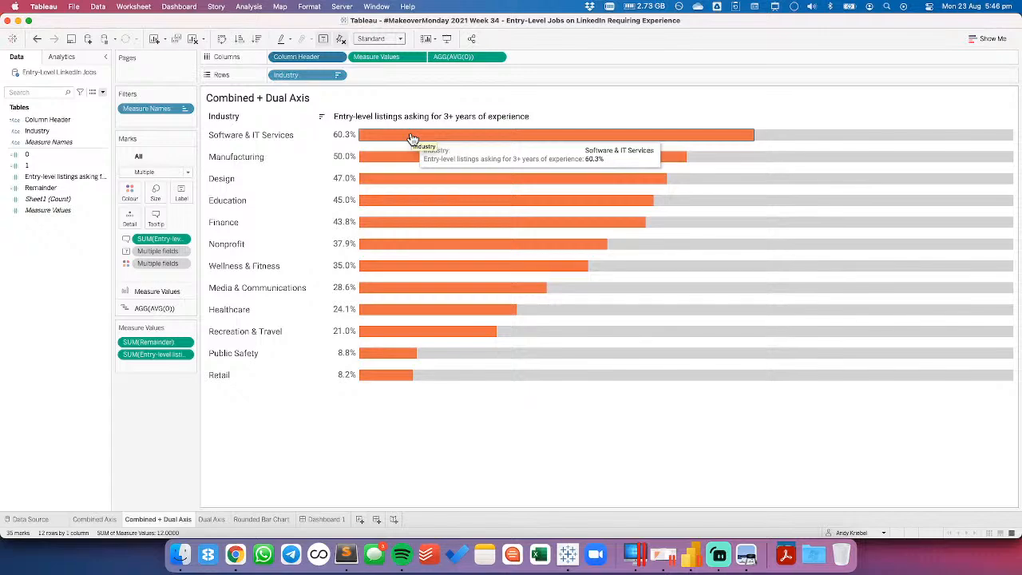
Delete the Measure Names and Measure Values line from the Combined + Dual Axis tooltip
{"action": "left_click", "coordinate": [156, 217]}
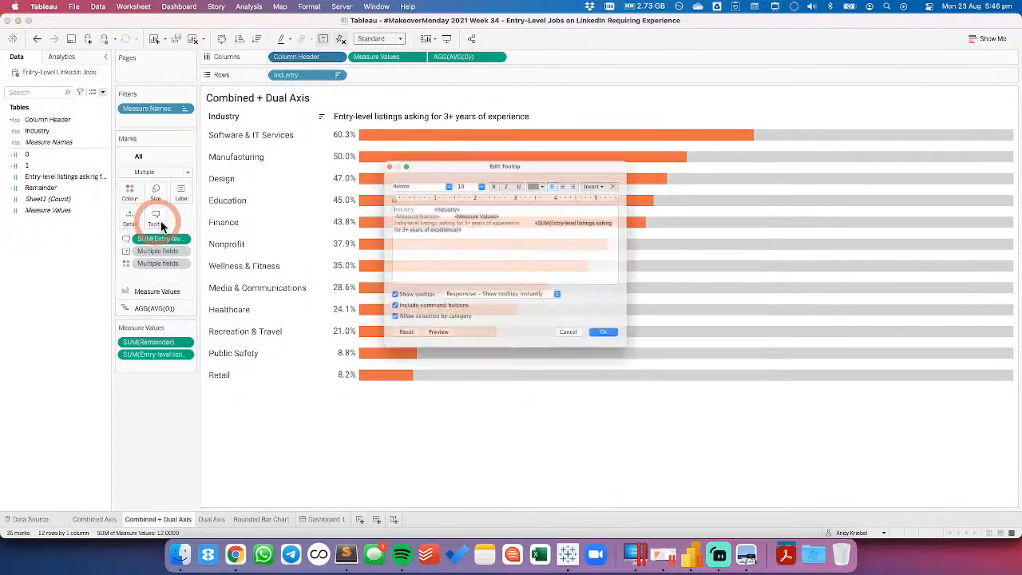
{"action": "left_click", "coordinate": [538, 195]}
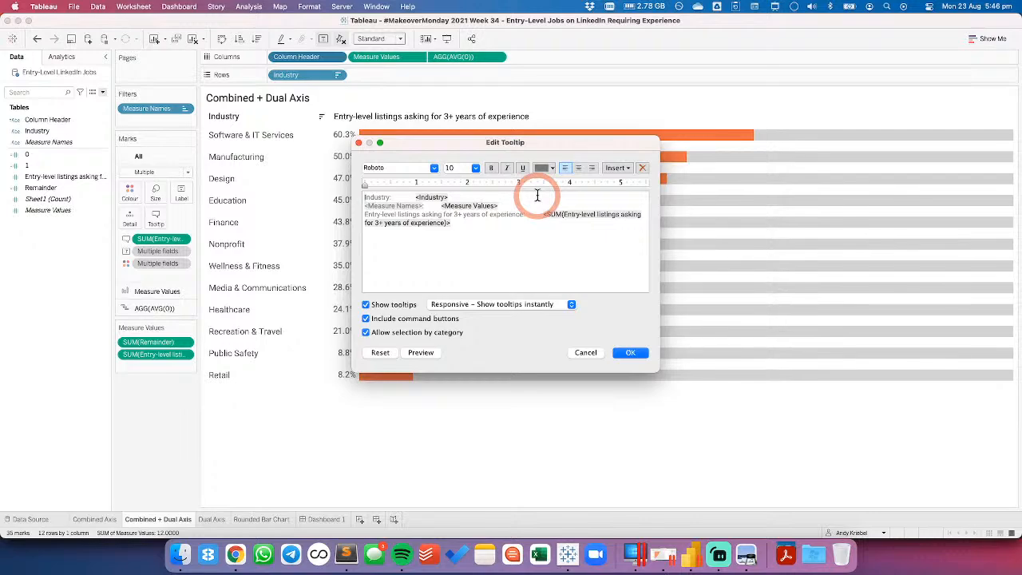
{"action": "key", "text": "shift+Down"}
{"action": "key", "text": "BackSpace"}
{"action": "left_click", "coordinate": [519, 206]}
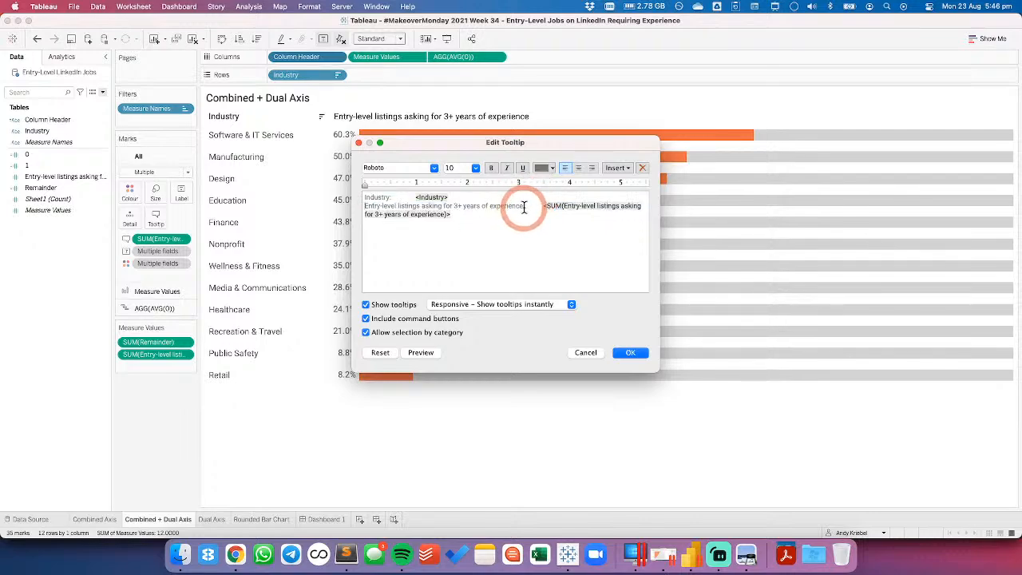
{"action": "left_click", "coordinate": [474, 208]}
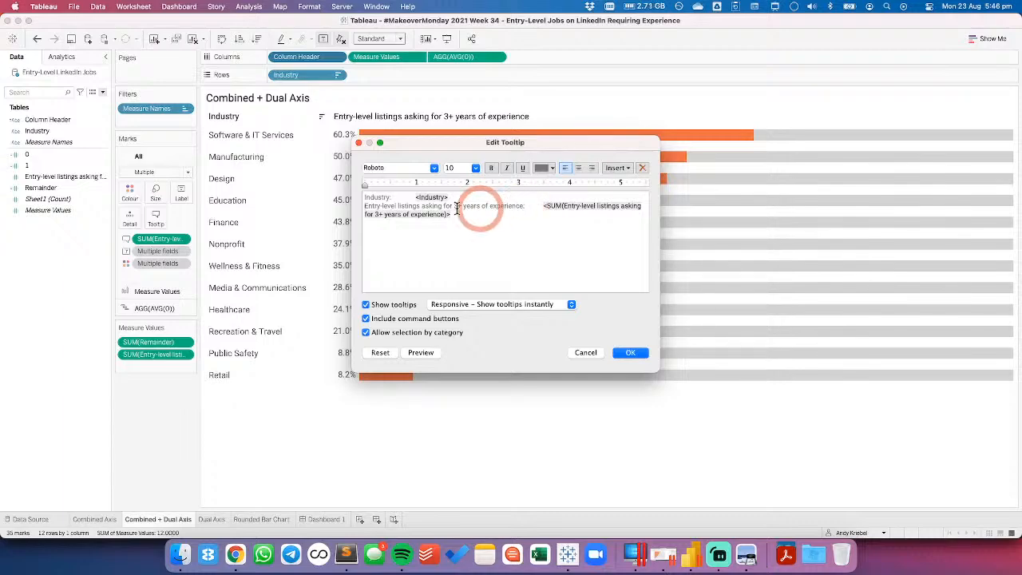
{"action": "left_click", "coordinate": [398, 206]}
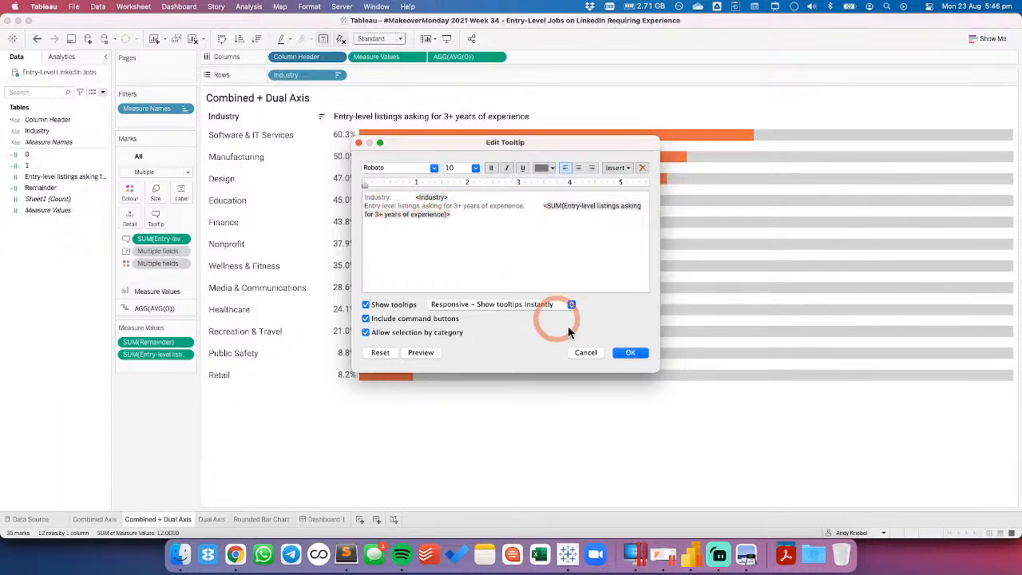
Turn off command buttons and selection by category for the Combined + Dual Axis tooltip
{"action": "left_click", "coordinate": [421, 318]}
{"action": "left_click", "coordinate": [631, 352]}
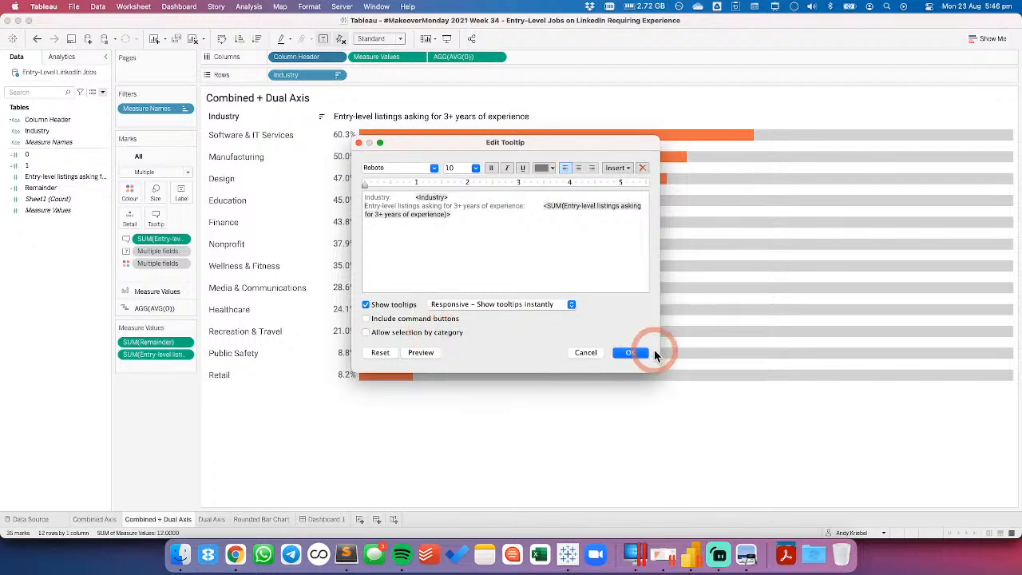
{"action": "left_click", "coordinate": [525, 138]}
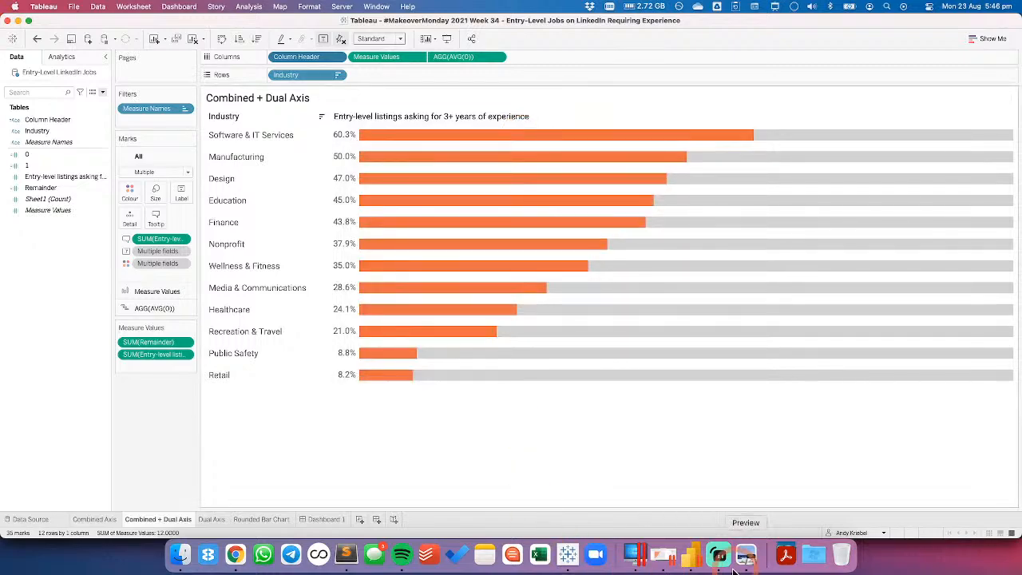
Switch to Power BI Desktop and examine the Software & IT Services bar's tooltip on the Combined Axis page
{"action": "left_click", "coordinate": [691, 553]}
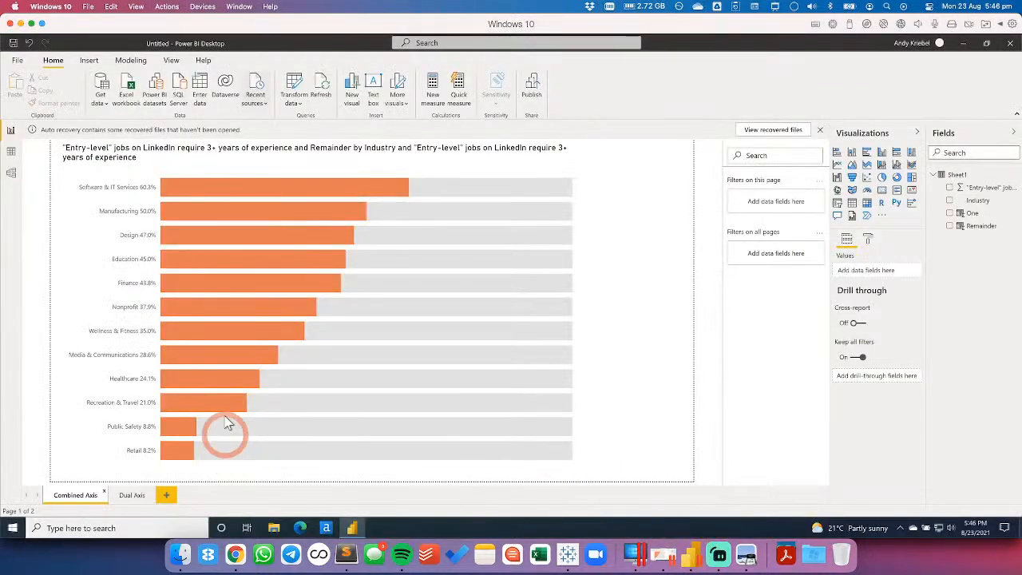
{"action": "left_click", "coordinate": [240, 160]}
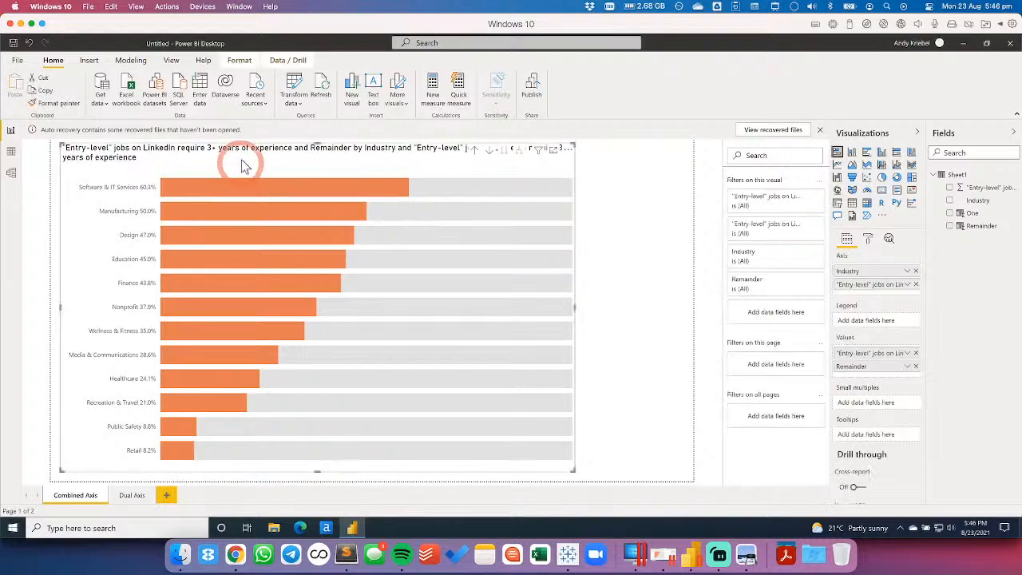
{"action": "left_click", "coordinate": [245, 187]}
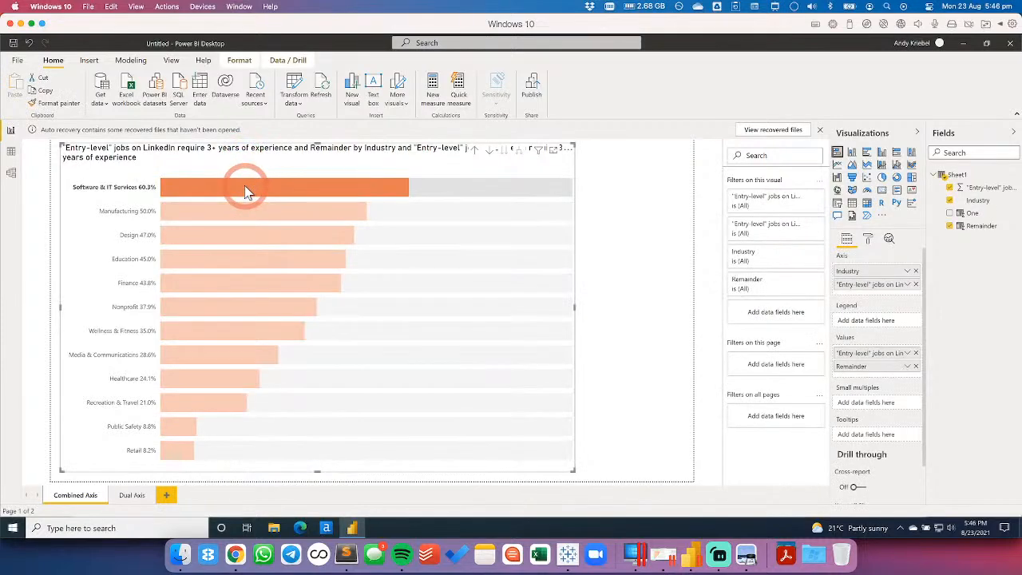
{"action": "left_click", "coordinate": [246, 189]}
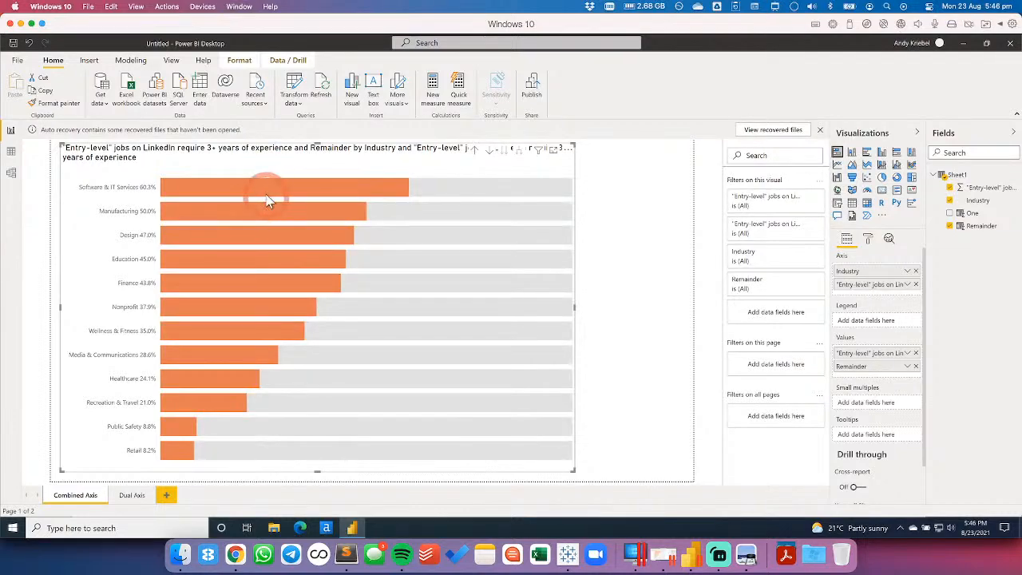
{"action": "mouse_move", "coordinate": [268, 193]}
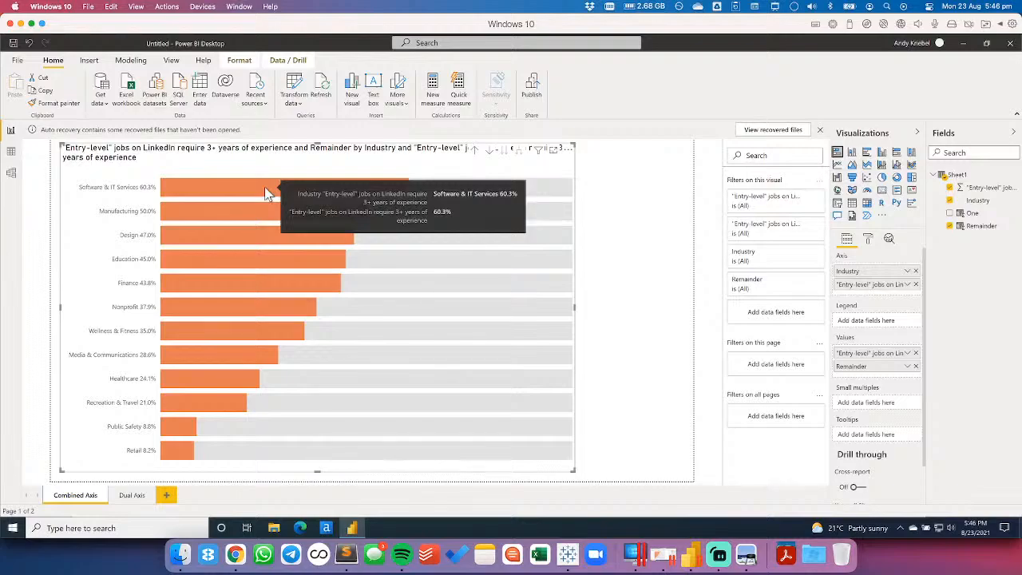
{"action": "left_click", "coordinate": [236, 554]}
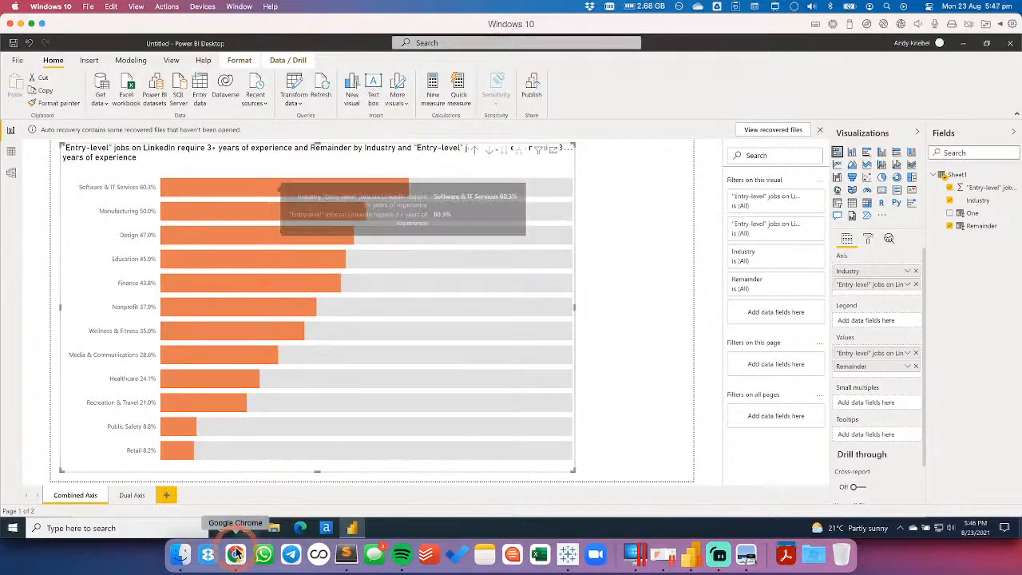
Switch back to Tableau and rename Dashboard 1 as MM2021 W34
{"action": "left_click", "coordinate": [568, 553]}
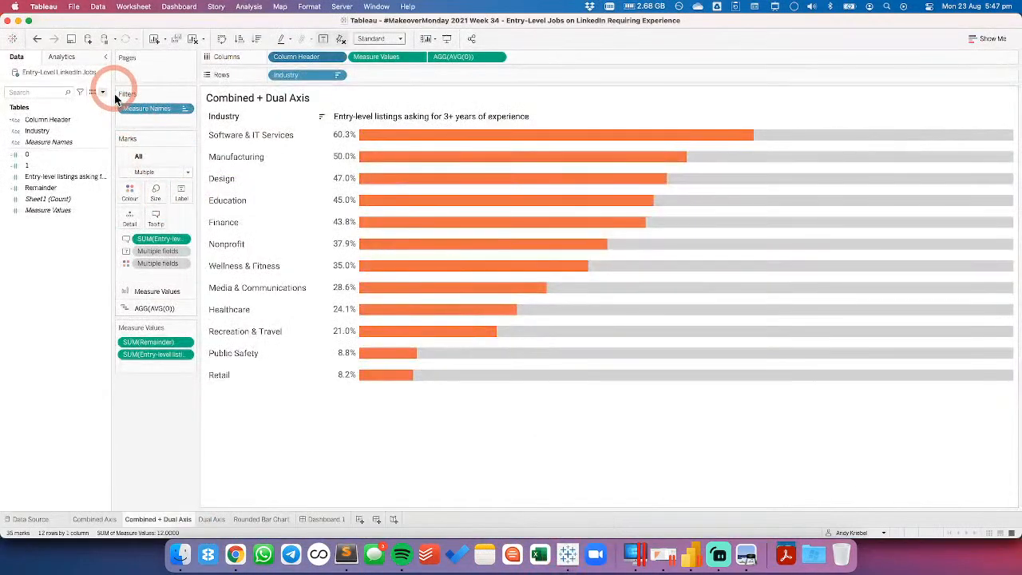
{"action": "left_click", "coordinate": [324, 519]}
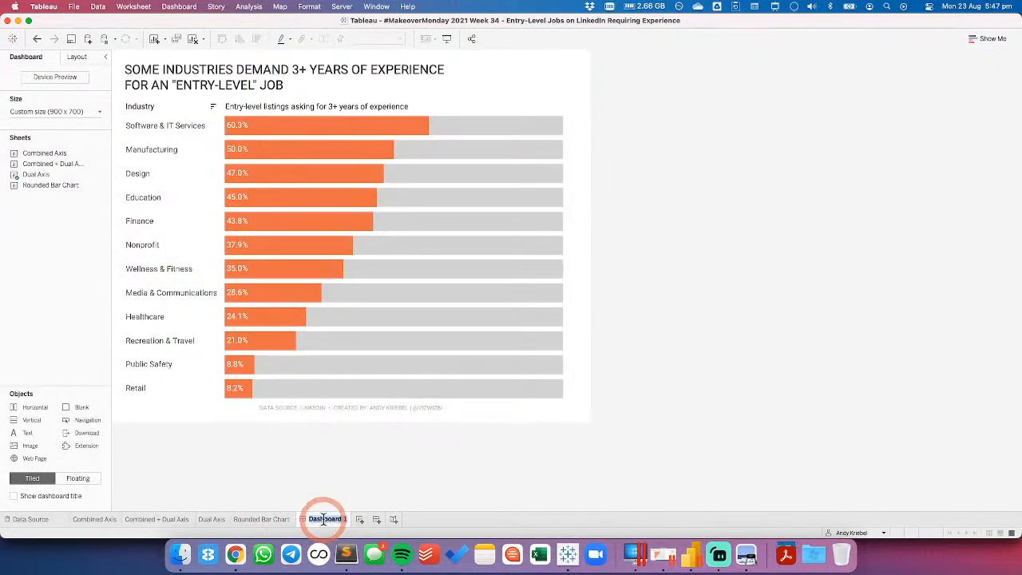
{"action": "type", "text": "MM2021 W34"}
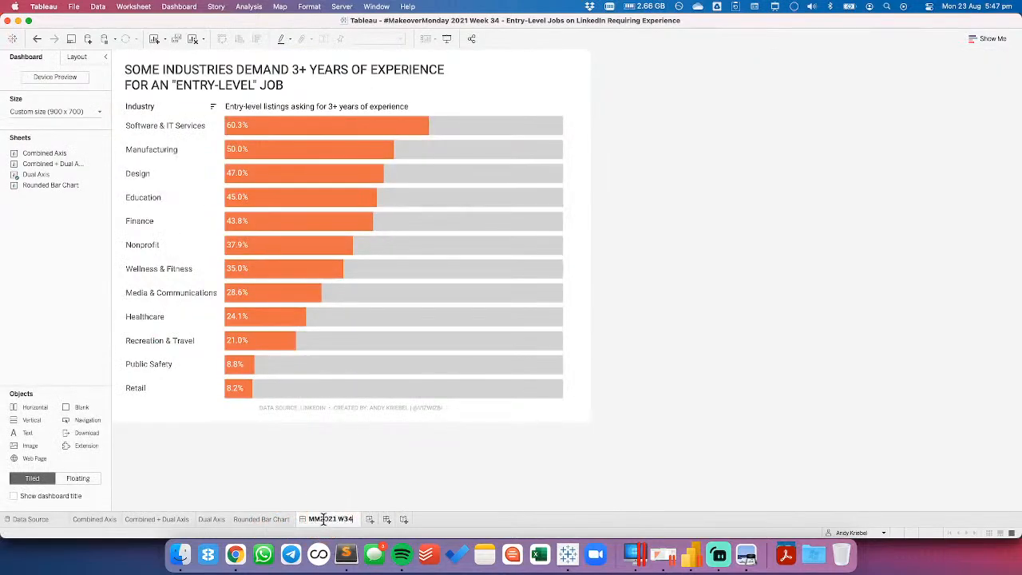
{"action": "key", "text": "Return"}
{"action": "left_click", "coordinate": [284, 383]}
{"action": "left_click", "coordinate": [317, 448]}
Add a new worksheet and connect the workbook to the Waffle Chart Template.csv file
{"action": "left_click", "coordinate": [364, 520]}
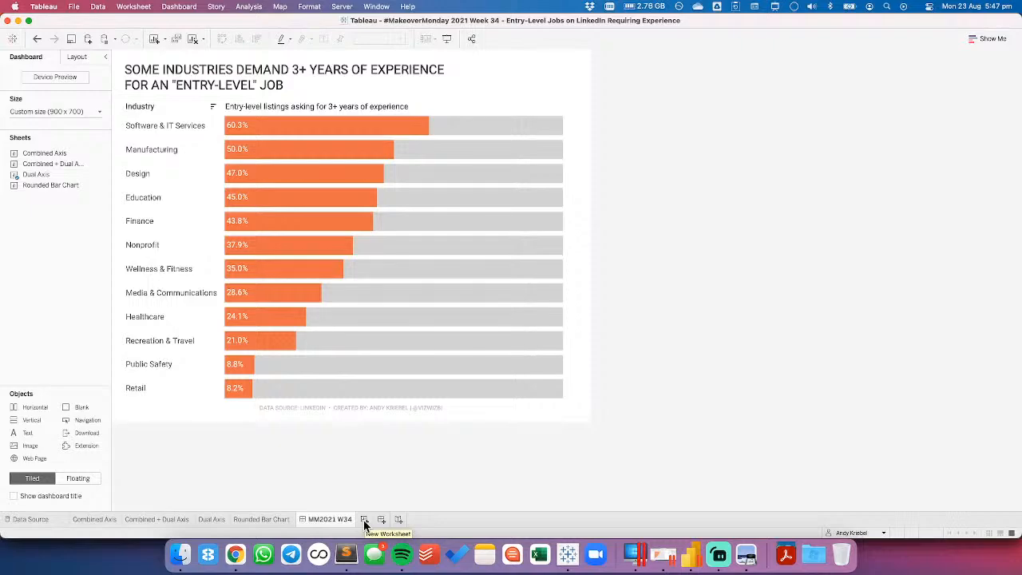
{"action": "left_click", "coordinate": [364, 521]}
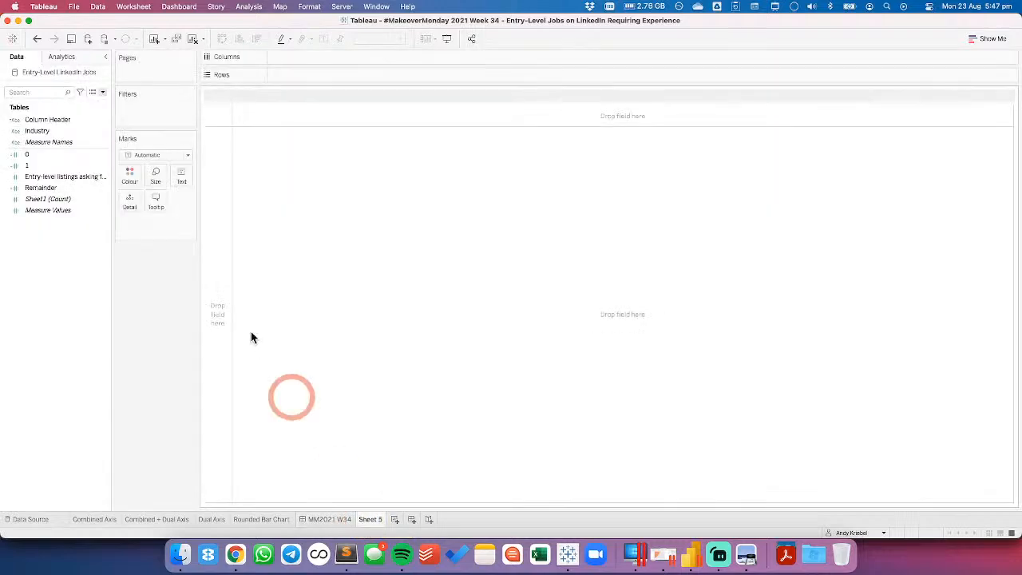
{"action": "left_click", "coordinate": [87, 41]}
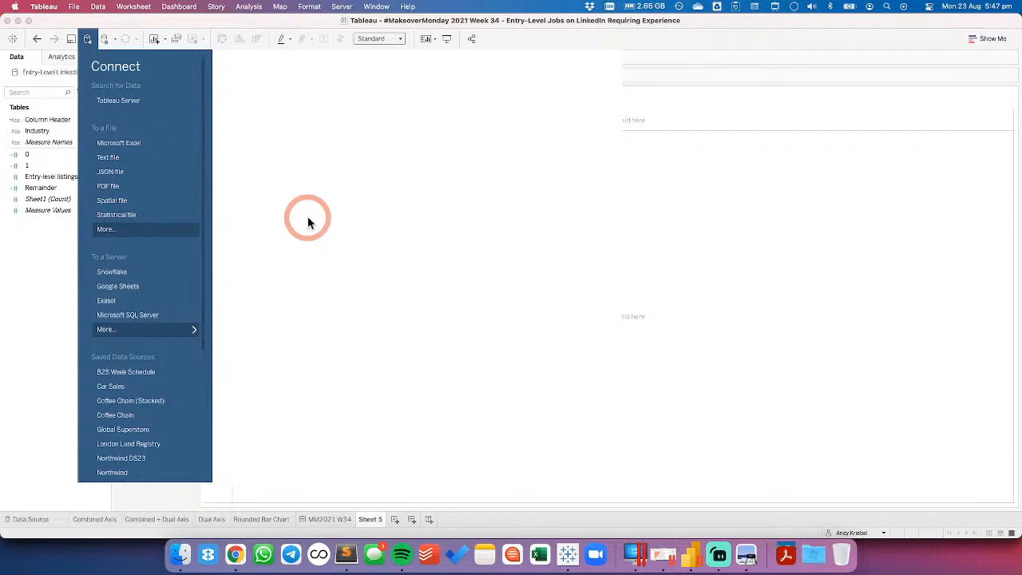
{"action": "left_click", "coordinate": [666, 101]}
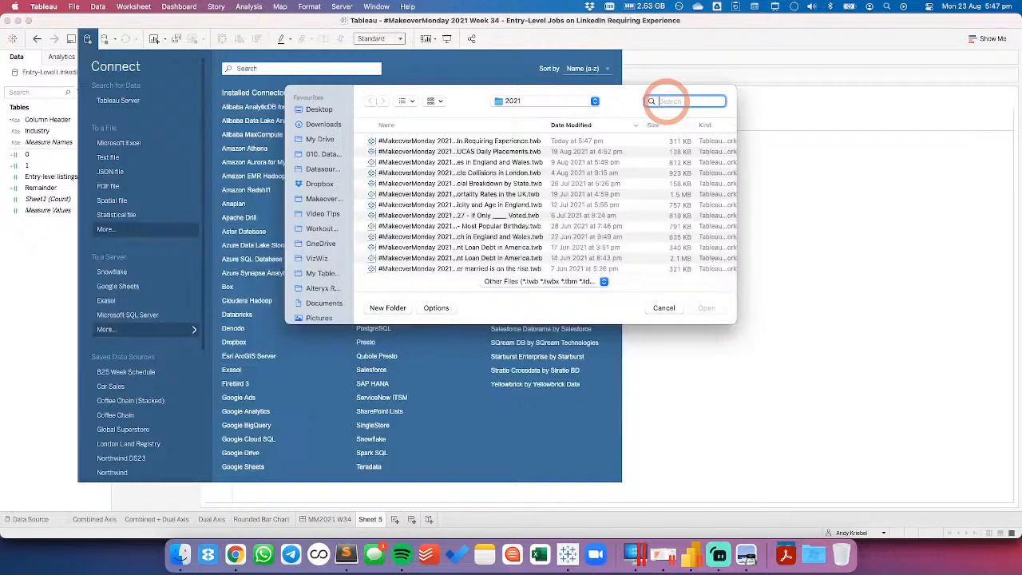
{"action": "type", "text": "waffle chart"}
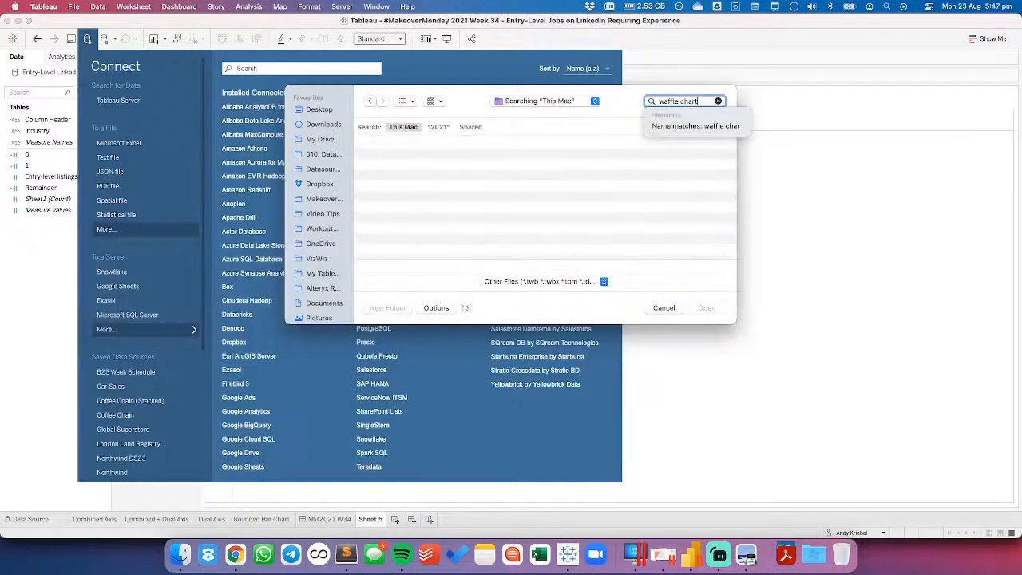
{"action": "left_click", "coordinate": [675, 126]}
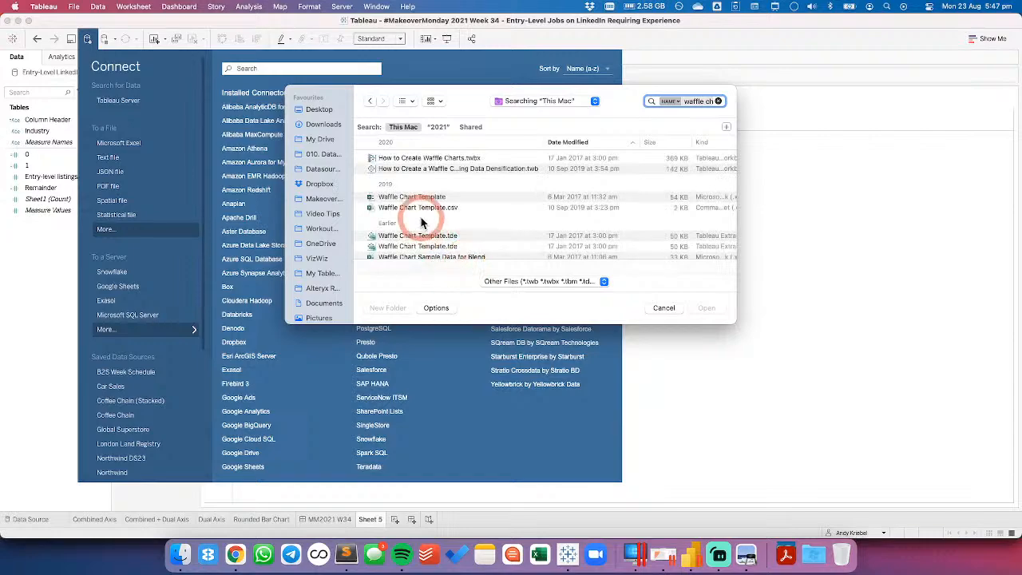
{"action": "left_click", "coordinate": [423, 209]}
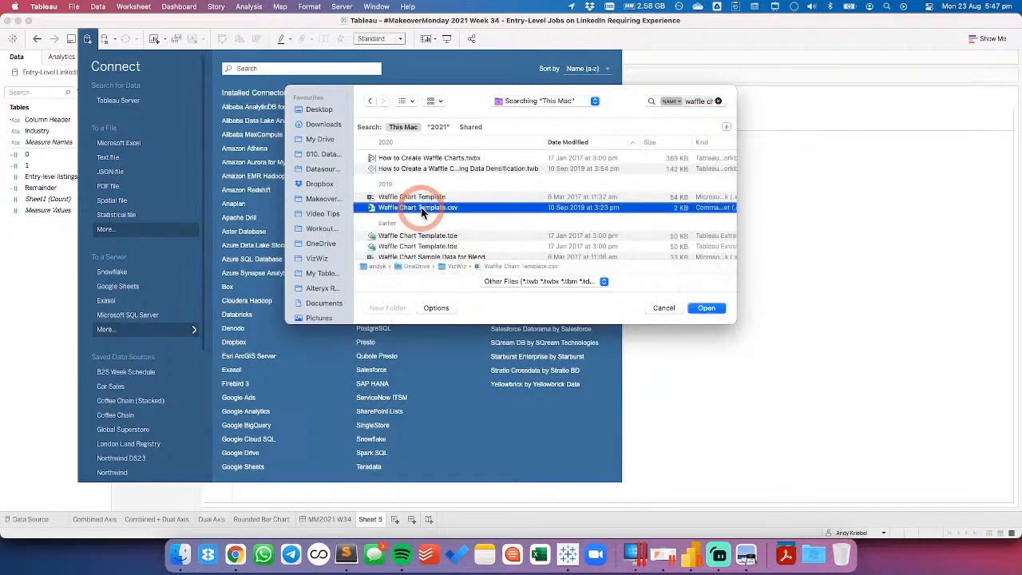
{"action": "left_click", "coordinate": [707, 310]}
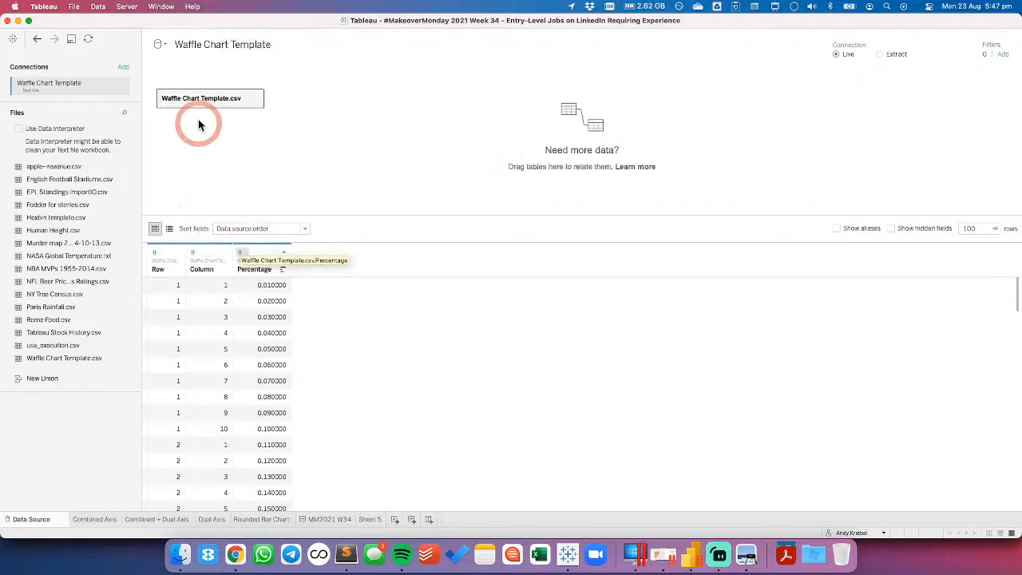
Open the Waffle Chart Template.csv table's join view and add the Entry-Level LinkedIn Jobs Excel workbook as a second connection
{"action": "double_click", "coordinate": [198, 98]}
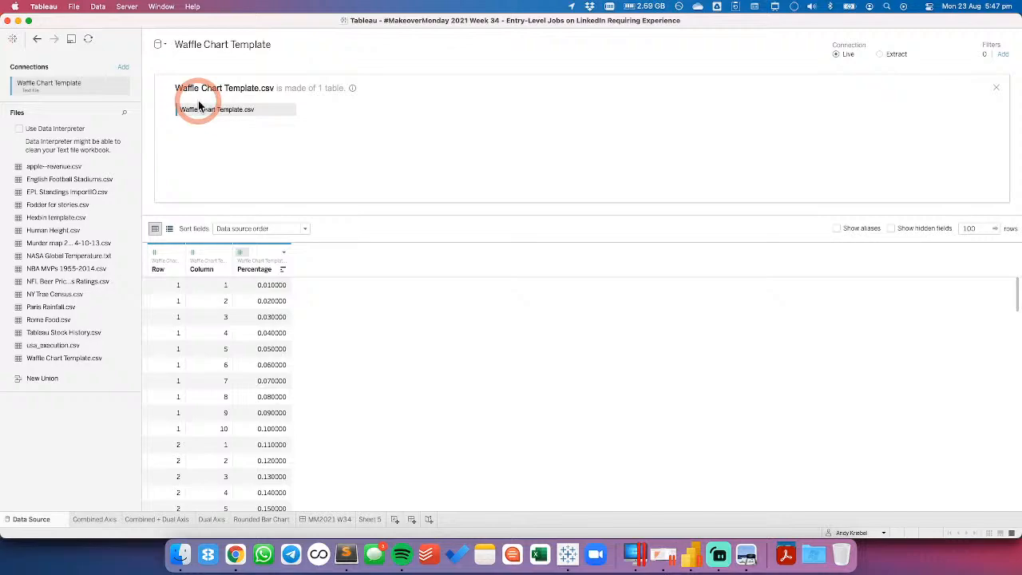
{"action": "left_click", "coordinate": [122, 67]}
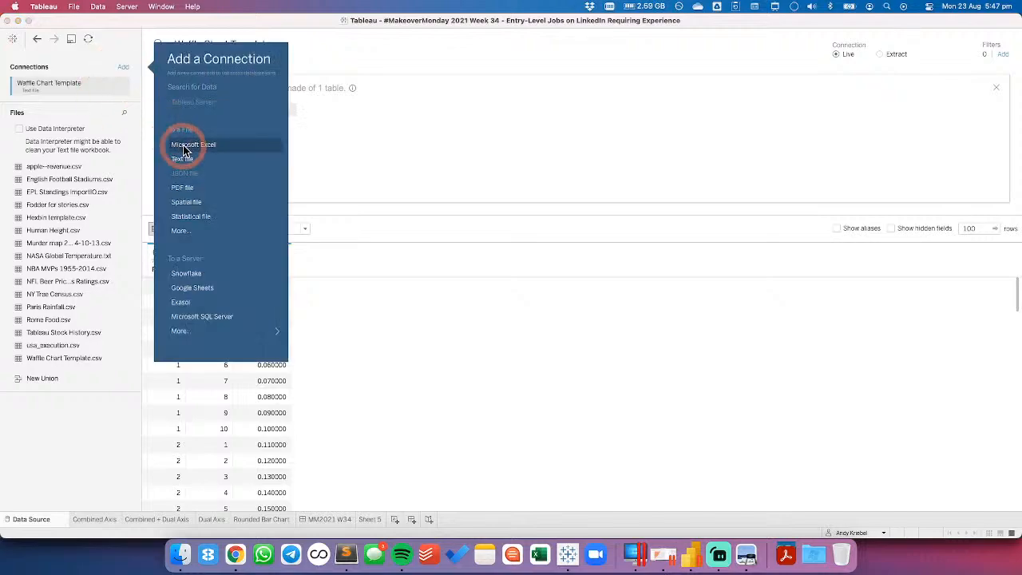
{"action": "left_click", "coordinate": [502, 179]}
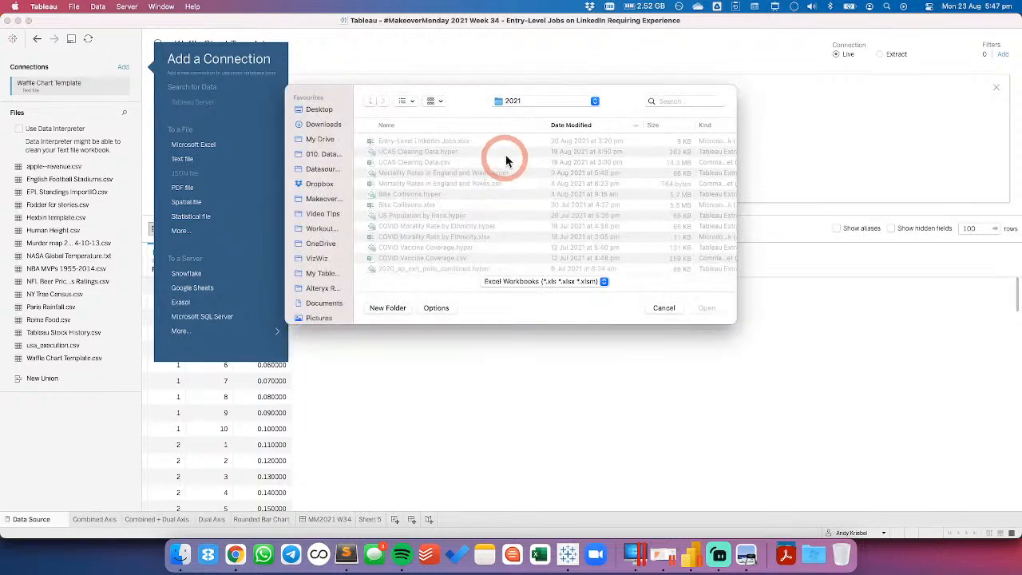
{"action": "double_click", "coordinate": [450, 144]}
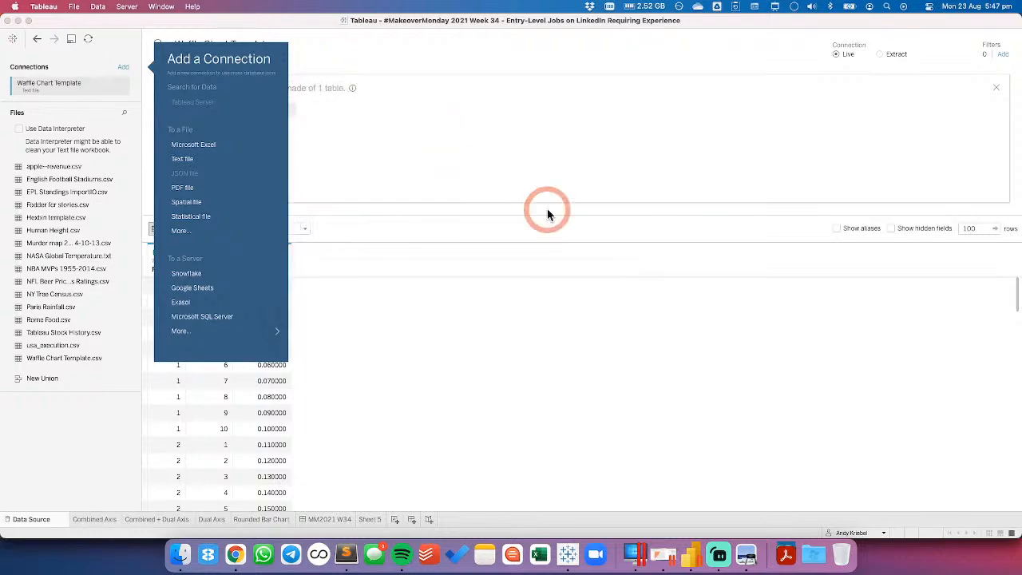
In the join with Sheet1, create a join calculation of 1 for the waffle template side
{"action": "left_click", "coordinate": [391, 160]}
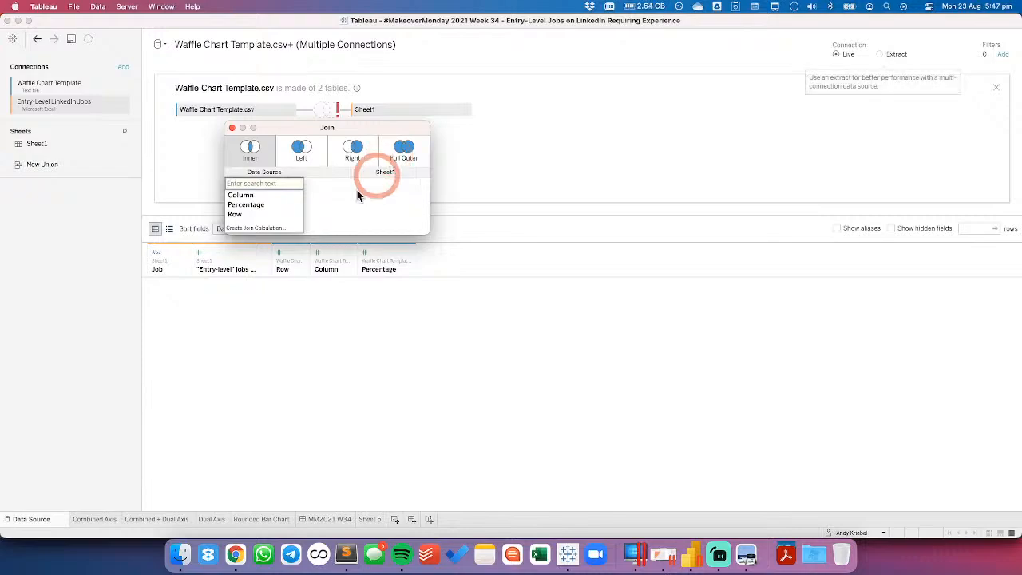
{"action": "left_click", "coordinate": [257, 229]}
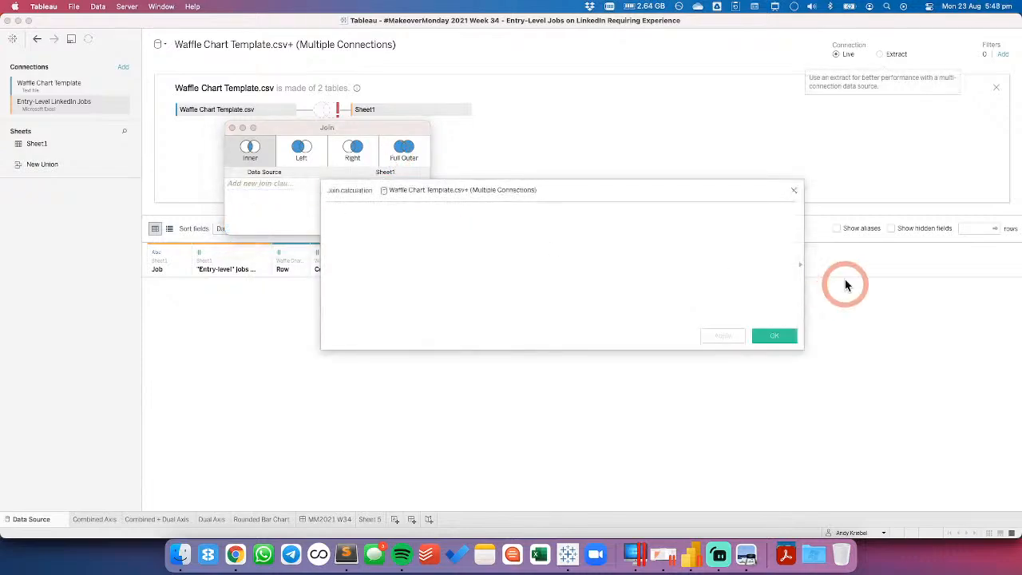
{"action": "left_click", "coordinate": [794, 191]}
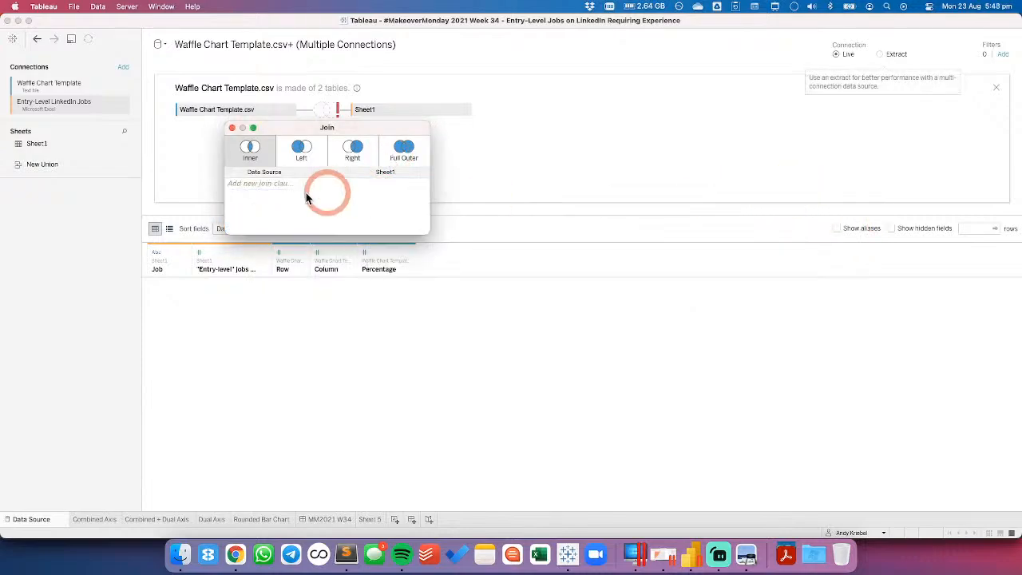
{"action": "left_click", "coordinate": [297, 186]}
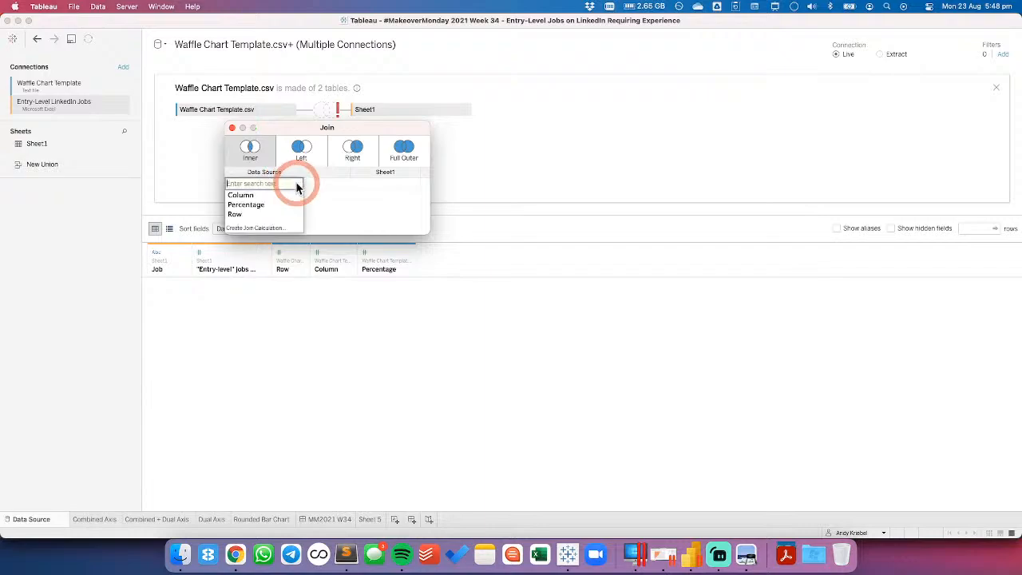
{"action": "left_click", "coordinate": [260, 209]}
{"action": "left_click", "coordinate": [251, 238]}
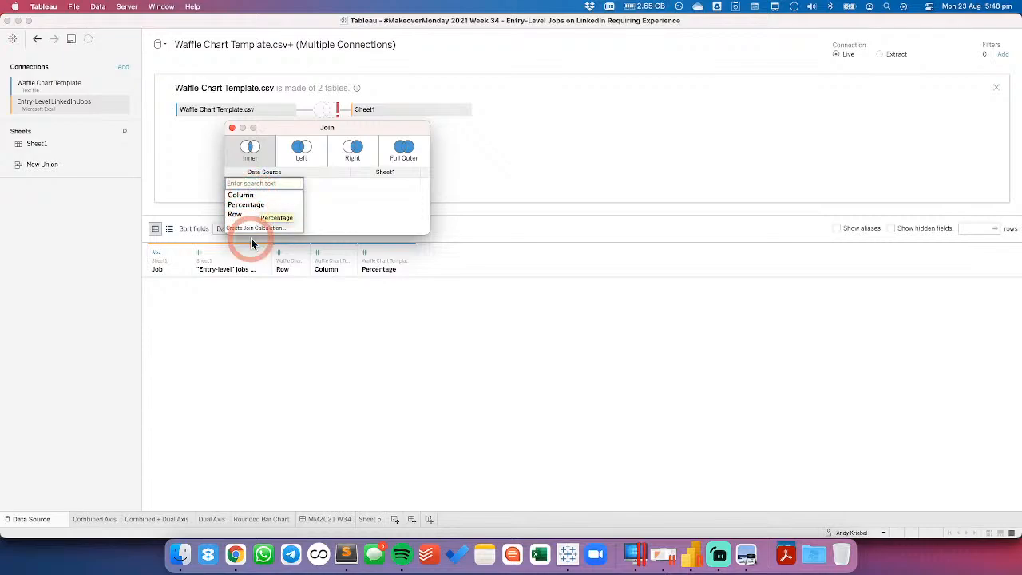
{"action": "left_click", "coordinate": [387, 233]}
{"action": "type", "text": "1"}
{"action": "left_click", "coordinate": [633, 270]}
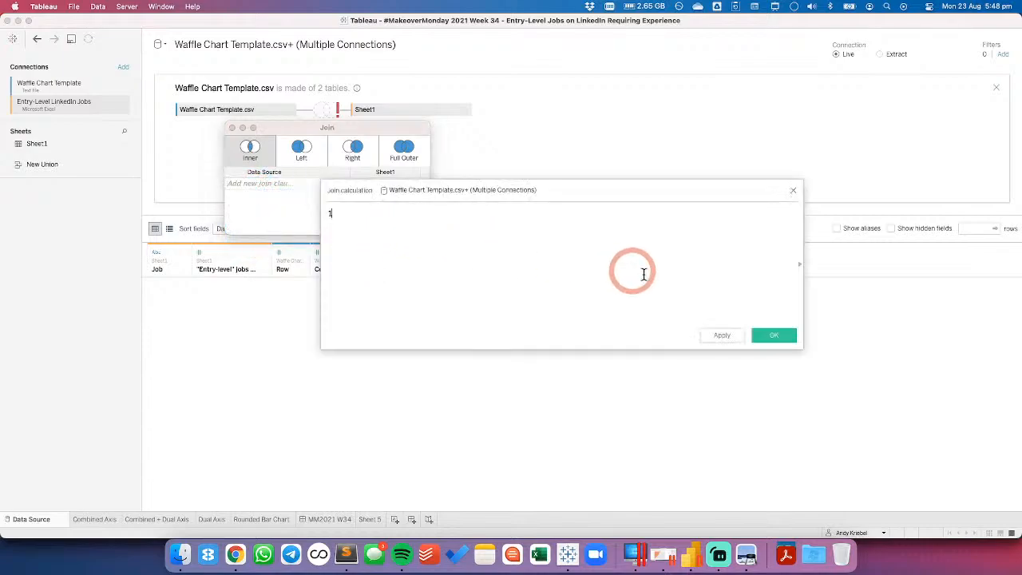
{"action": "left_click", "coordinate": [765, 336]}
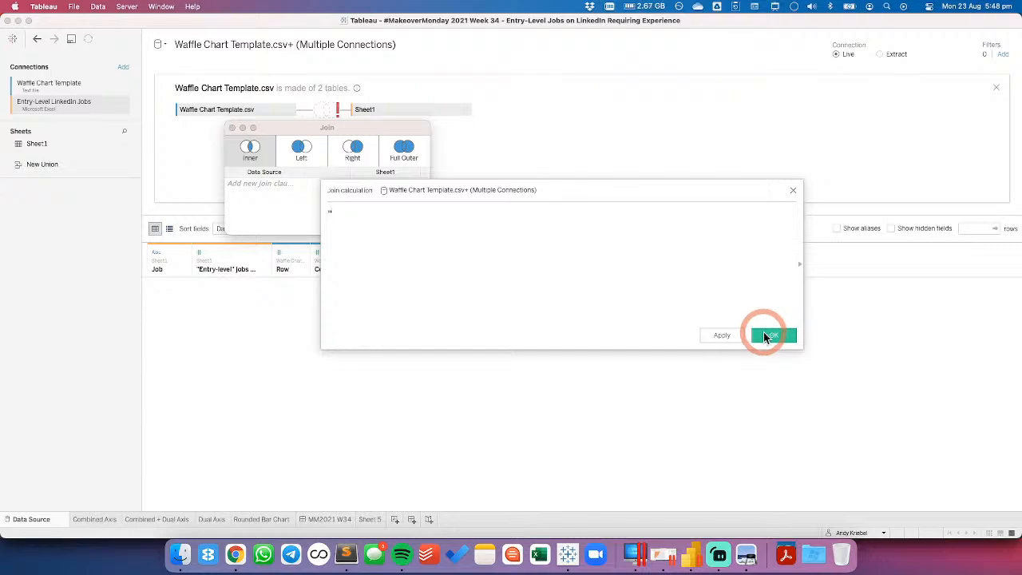
Join the waffle template to Sheet1 with an inner join on the join calculation "a" for both sides
{"action": "left_click", "coordinate": [766, 335]}
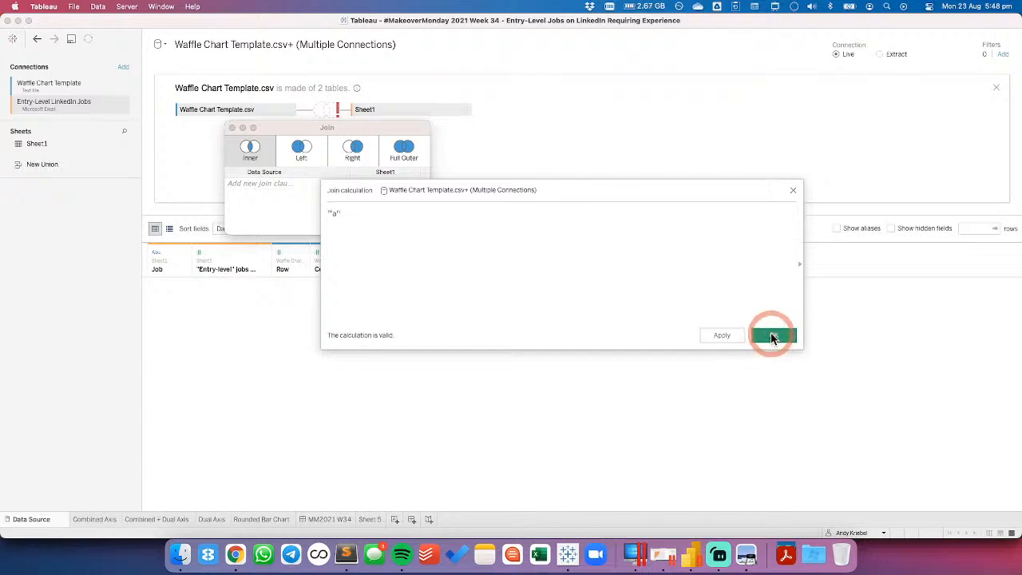
{"action": "left_click", "coordinate": [412, 190]}
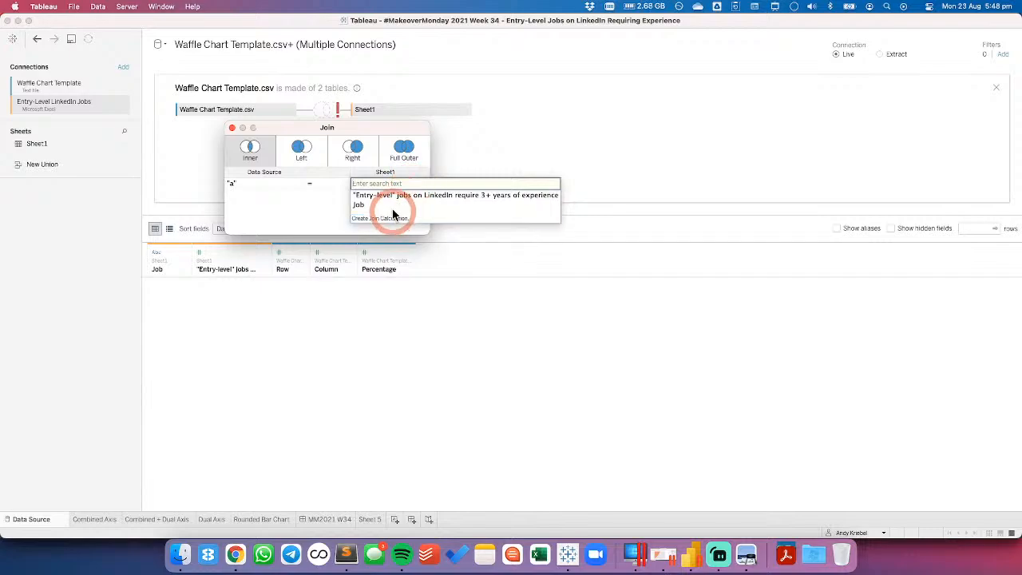
{"action": "left_click", "coordinate": [393, 219]}
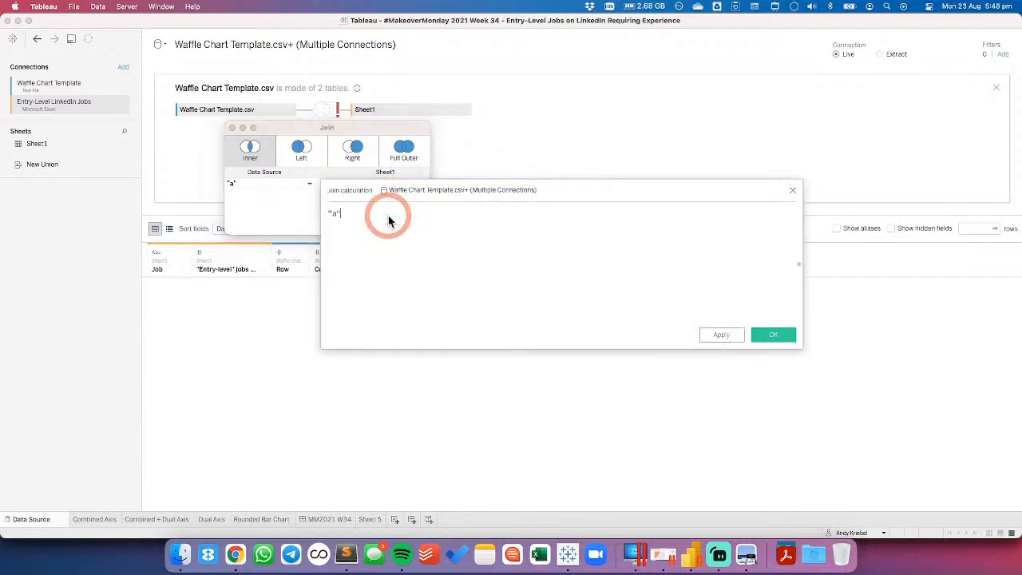
{"action": "left_click", "coordinate": [479, 229]}
{"action": "left_click", "coordinate": [774, 334]}
{"action": "left_click", "coordinate": [591, 143]}
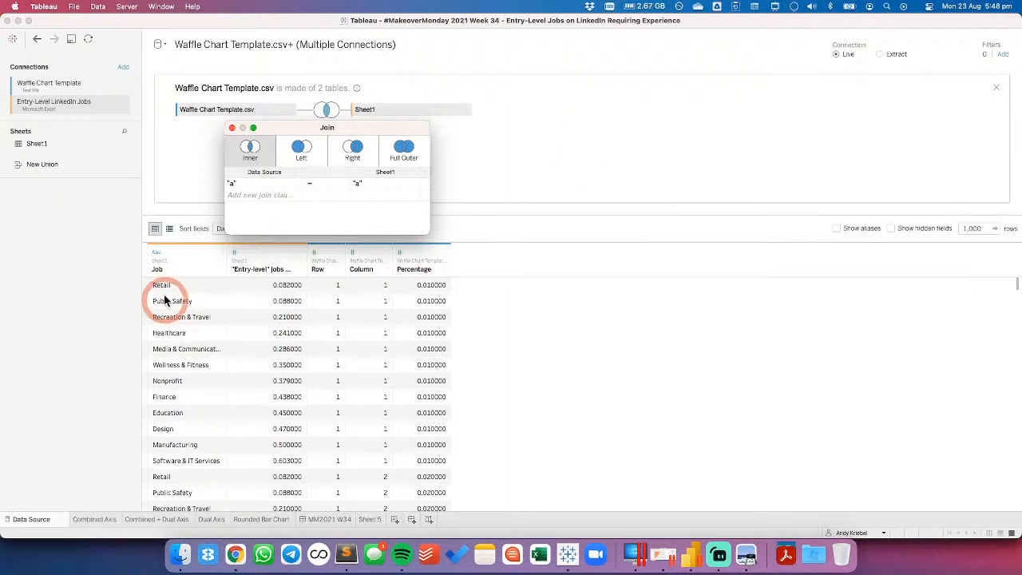
{"action": "left_click", "coordinate": [231, 128]}
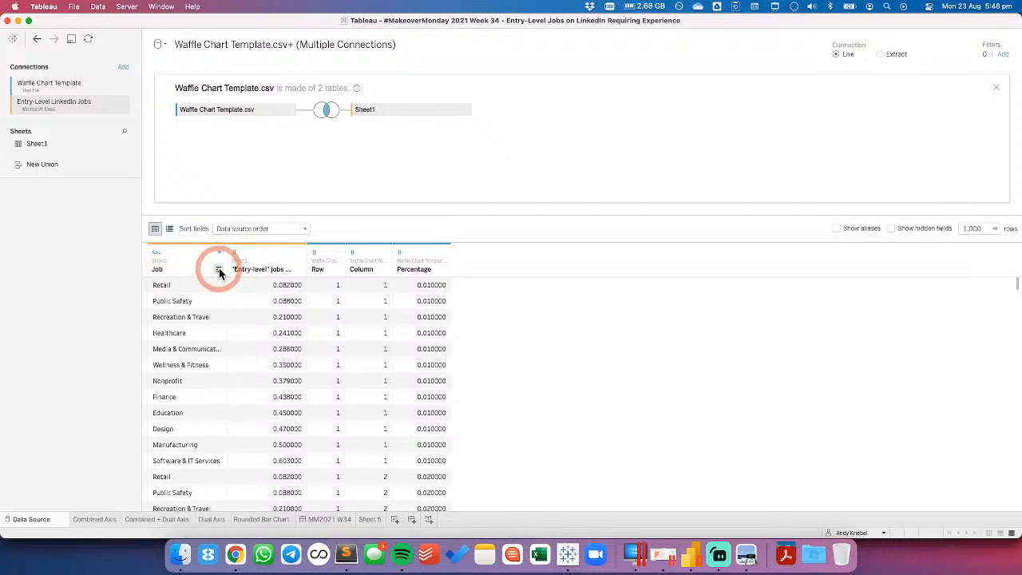
Sort the joined data preview by Job and review the template rows repeated for each job
{"action": "left_click", "coordinate": [218, 272]}
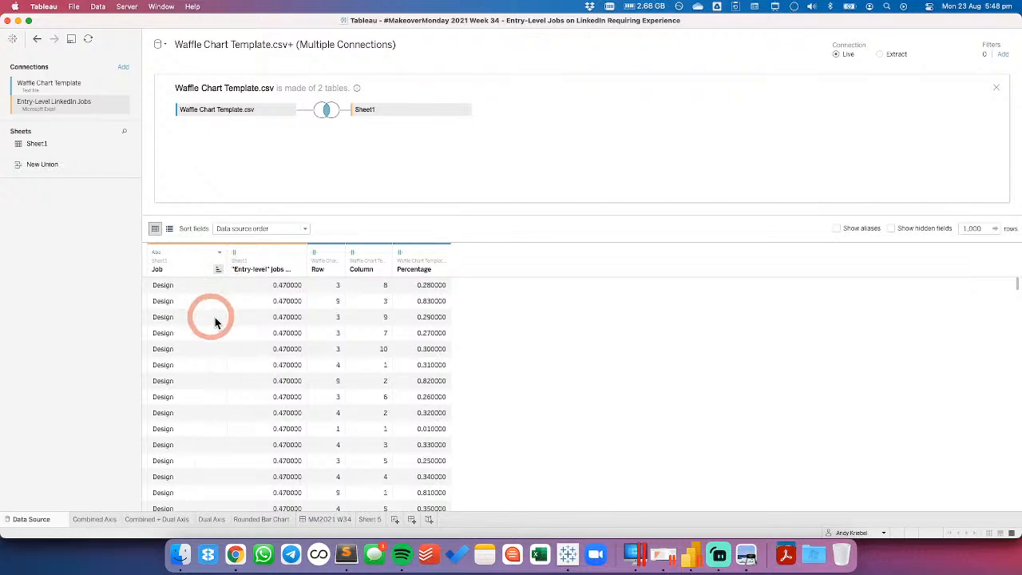
{"action": "scroll", "coordinate": [356, 424], "scroll_direction": "down", "scroll_amount": 5}
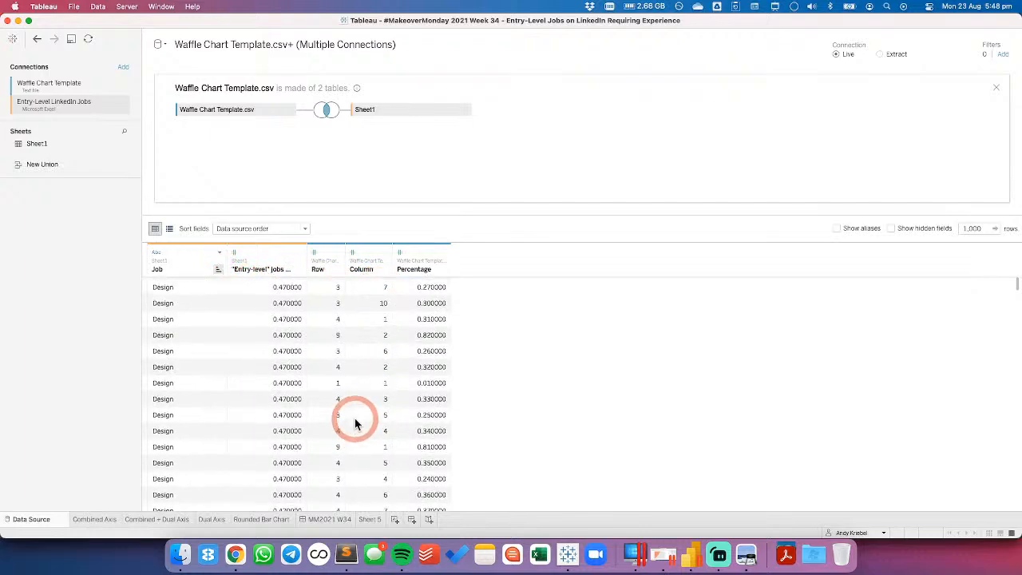
{"action": "scroll", "coordinate": [357, 424], "scroll_direction": "down", "scroll_amount": 3}
{"action": "scroll", "coordinate": [356, 423], "scroll_direction": "down", "scroll_amount": 5}
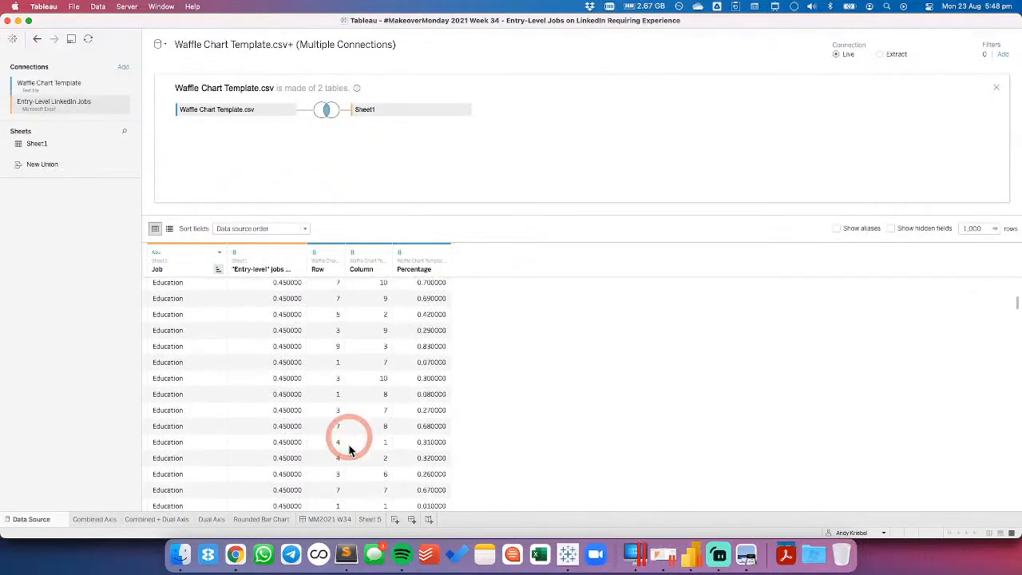
On Sheet 5, convert Column and Row to dimensions and build a grid with Column across and Row down
{"action": "left_click", "coordinate": [371, 519]}
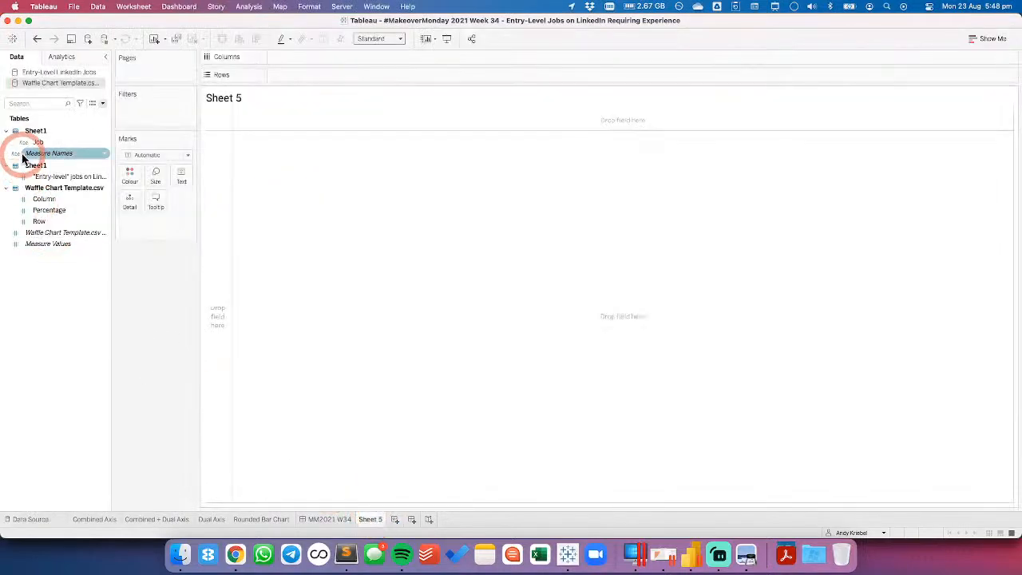
{"action": "left_click", "coordinate": [44, 199]}
{"action": "left_click", "coordinate": [57, 232], "text": "super"}
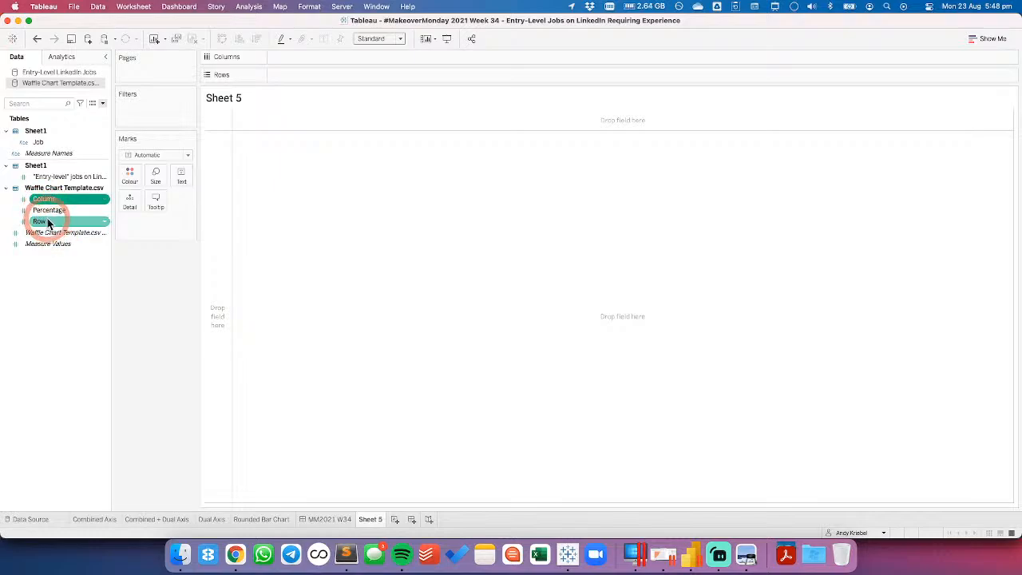
{"action": "left_click_drag", "start_coordinate": [48, 200], "coordinate": [289, 56]}
{"action": "left_click_drag", "start_coordinate": [54, 173], "coordinate": [319, 72]}
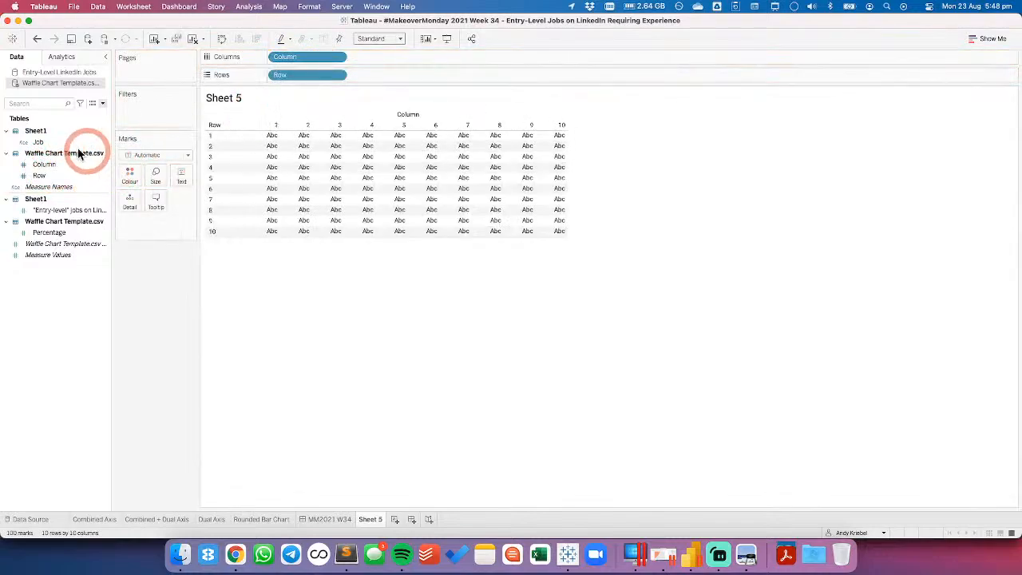
Filter the grid by Job to only Software & IT Services
{"action": "left_click_drag", "start_coordinate": [38, 142], "coordinate": [466, 233]}
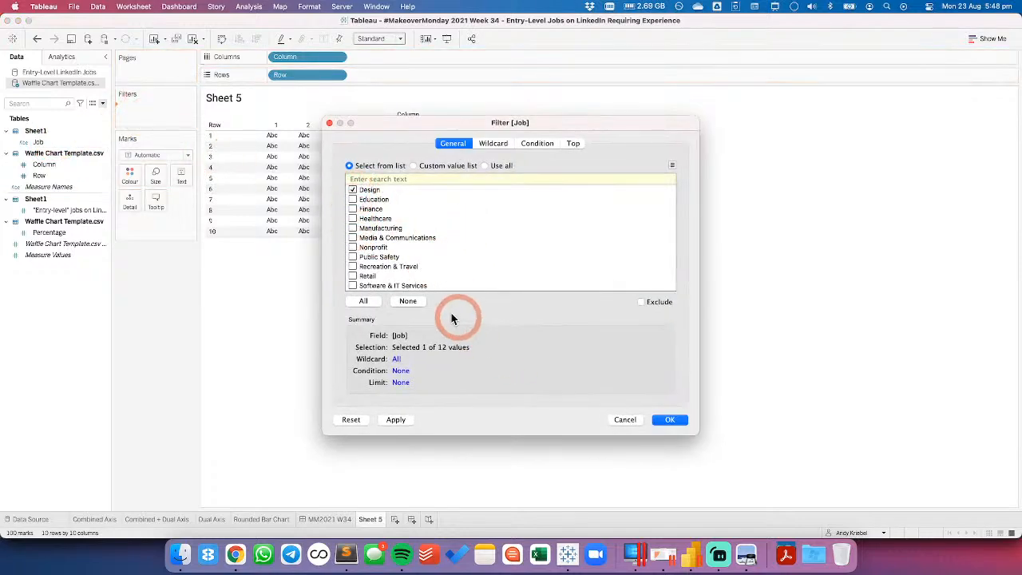
{"action": "left_click", "coordinate": [354, 286]}
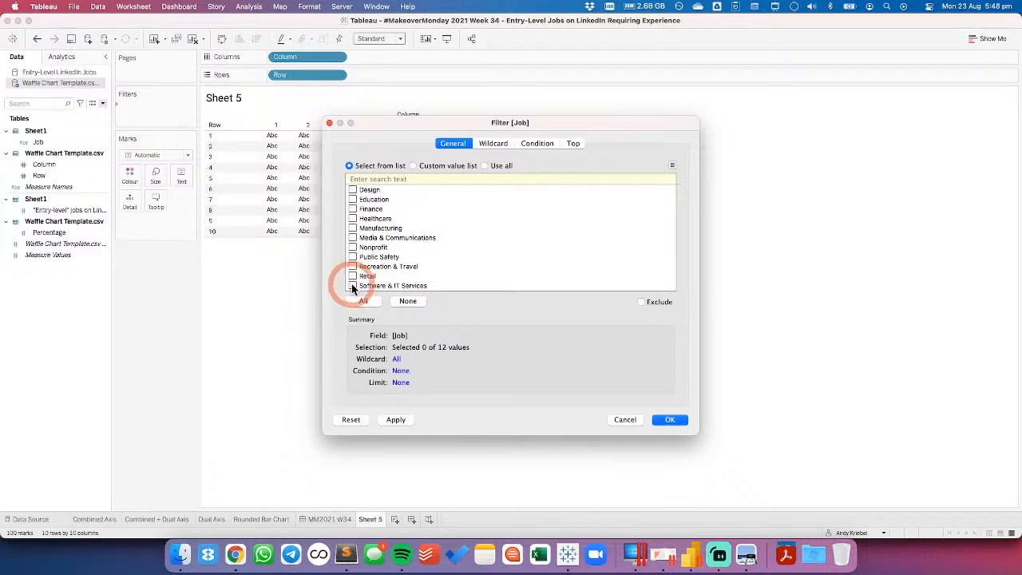
{"action": "left_click", "coordinate": [663, 421]}
{"action": "left_click", "coordinate": [314, 288]}
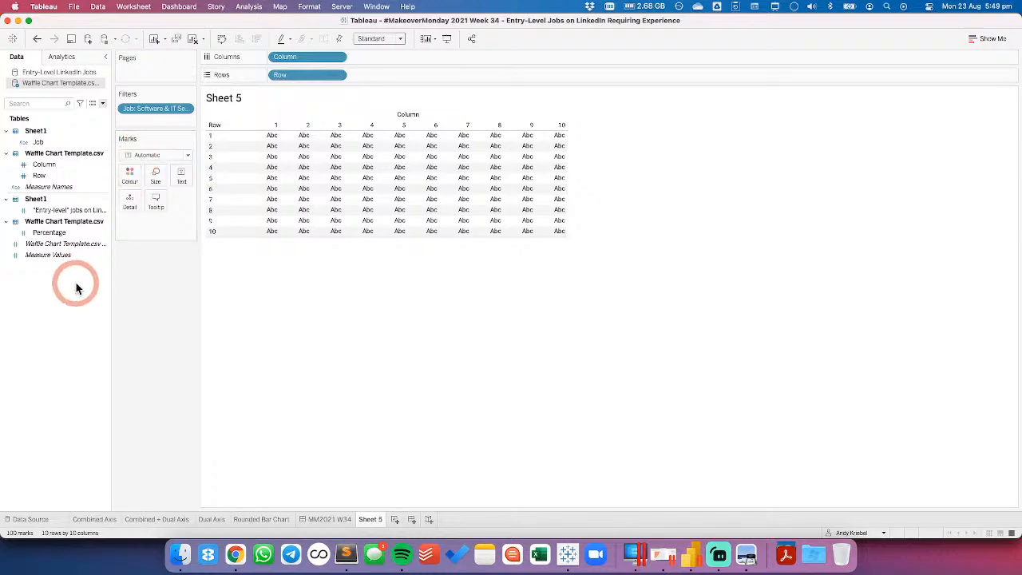
{"action": "left_click", "coordinate": [142, 155]}
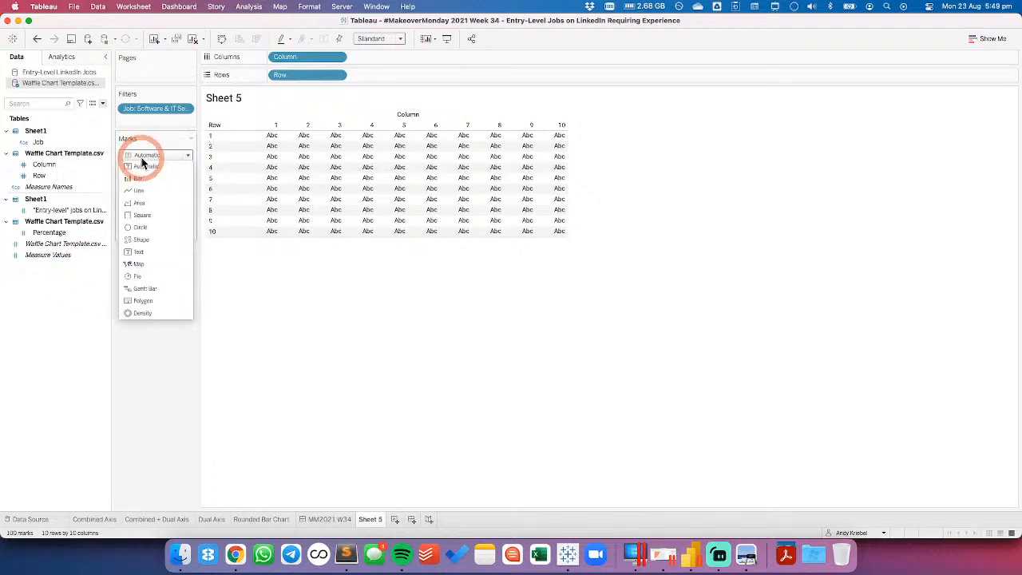
{"action": "left_click", "coordinate": [147, 216]}
{"action": "left_click", "coordinate": [37, 38]}
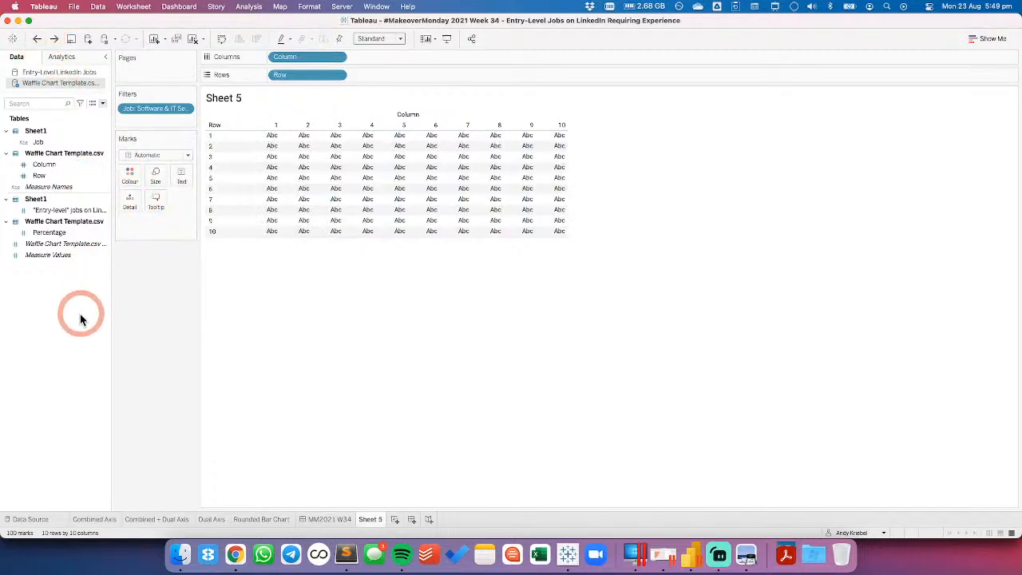
Create a calculated field Fill Color as ["Entry-level" jobs on LinkedIn require 3+ years of experience]<=[Percentage] and colour the marks by it
{"action": "right_click", "coordinate": [69, 296]}
{"action": "left_click", "coordinate": [80, 299]}
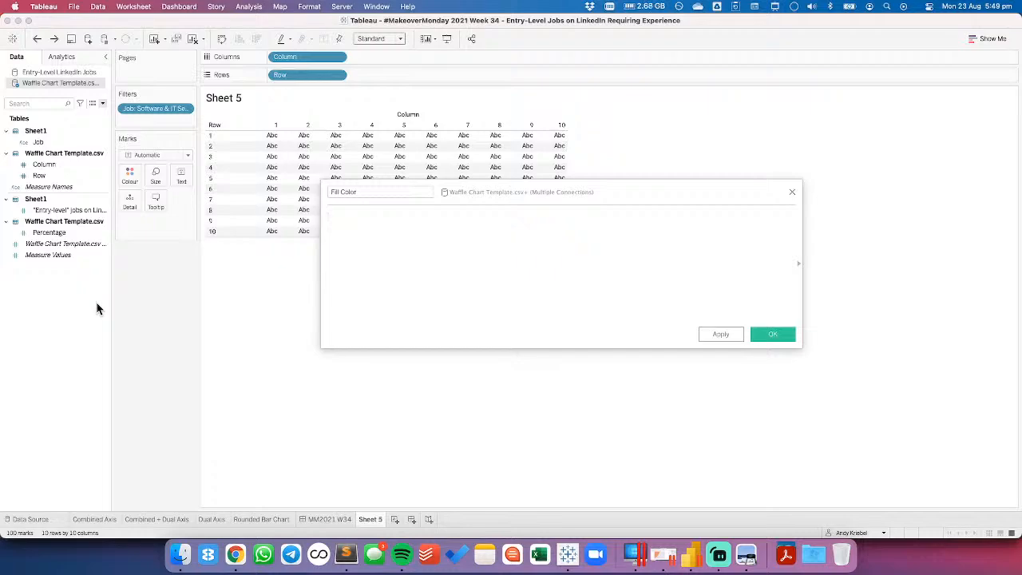
{"action": "type", "text": "e"}
{"action": "key", "text": "Down"}
{"action": "key", "text": "Down"}
{"action": "key", "text": "Down"}
{"action": "key", "text": "Down"}
{"action": "key", "text": "Down"}
{"action": "key", "text": "Down"}
{"action": "key", "text": "Down"}
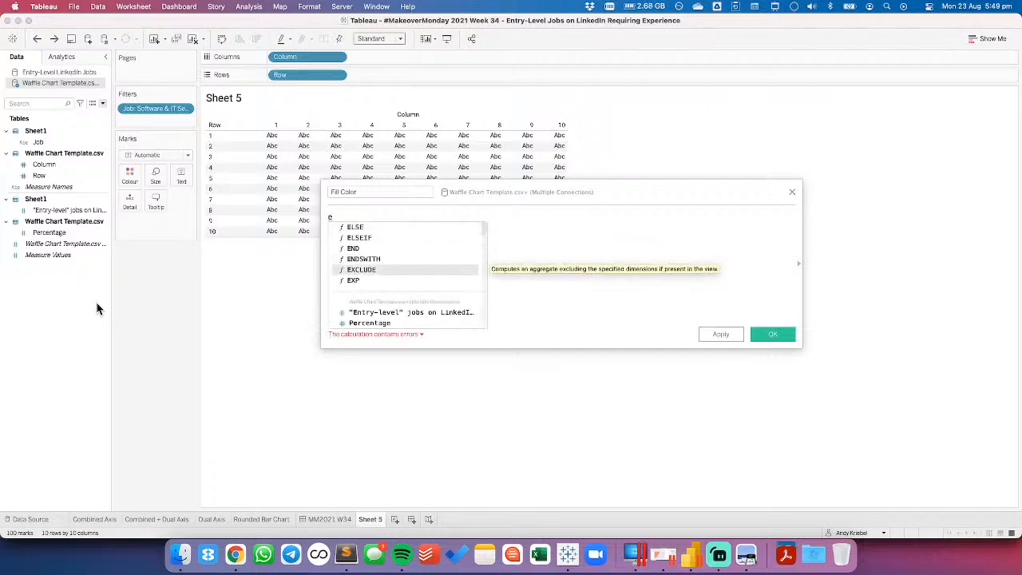
{"action": "key", "text": "Up"}
{"action": "key", "text": "Return"}
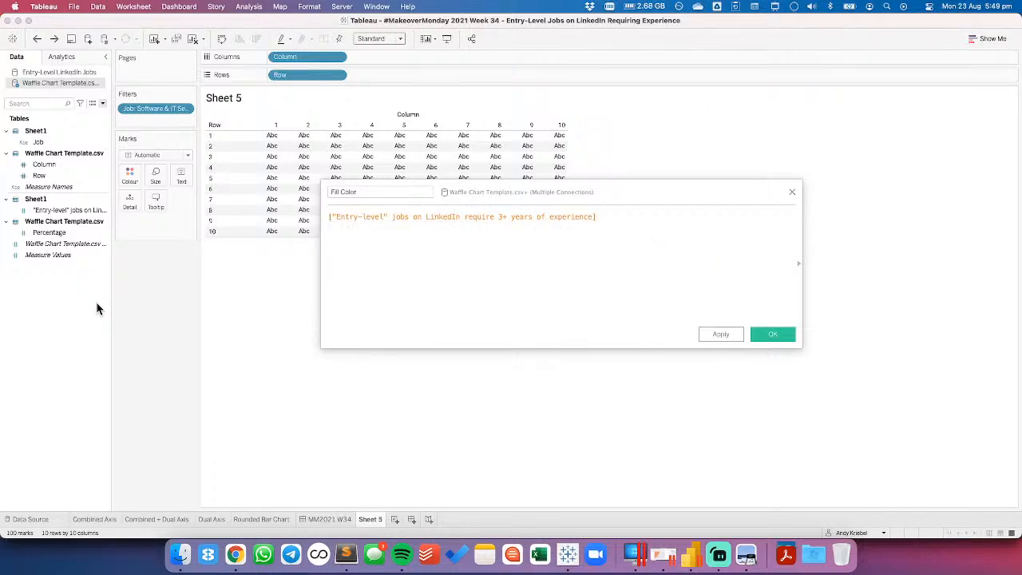
{"action": "type", "text": "<=per"}
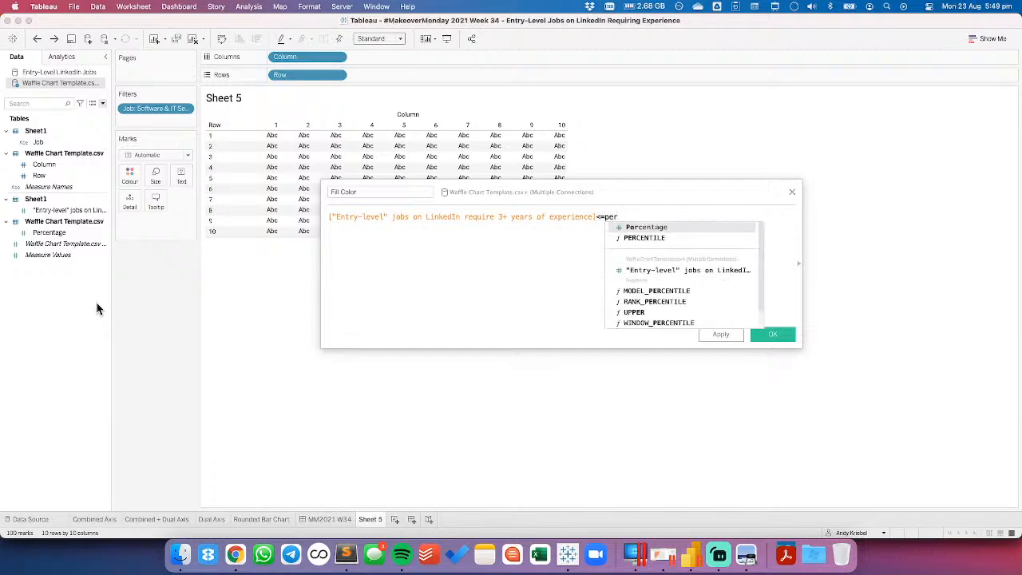
{"action": "key", "text": "Return"}
{"action": "left_click", "coordinate": [763, 331]}
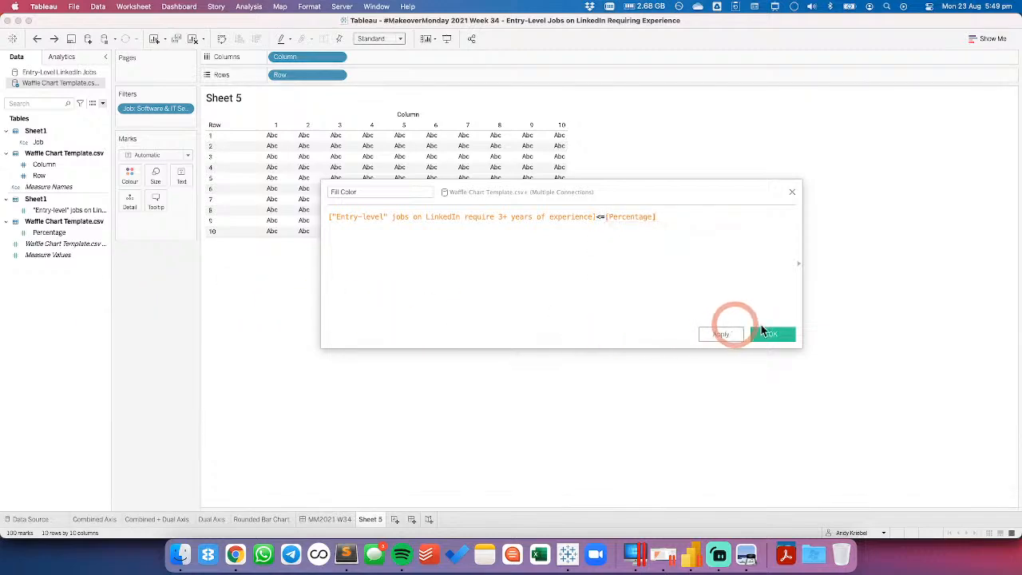
{"action": "left_click_drag", "start_coordinate": [39, 186], "coordinate": [132, 174]}
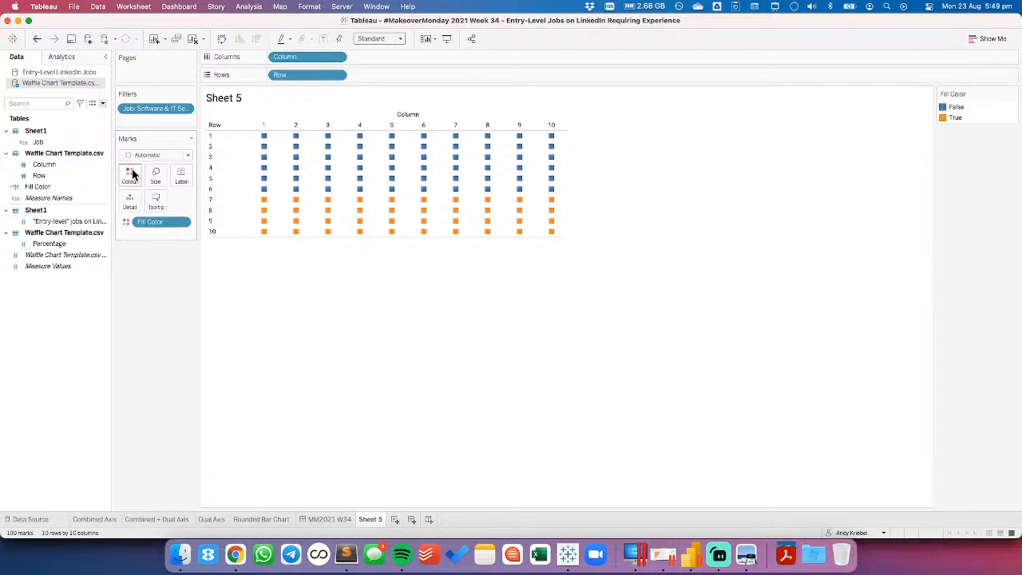
Add an AVG(1) calculation to the rows and enlarge the bars to their maximum width
{"action": "left_click", "coordinate": [372, 83]}
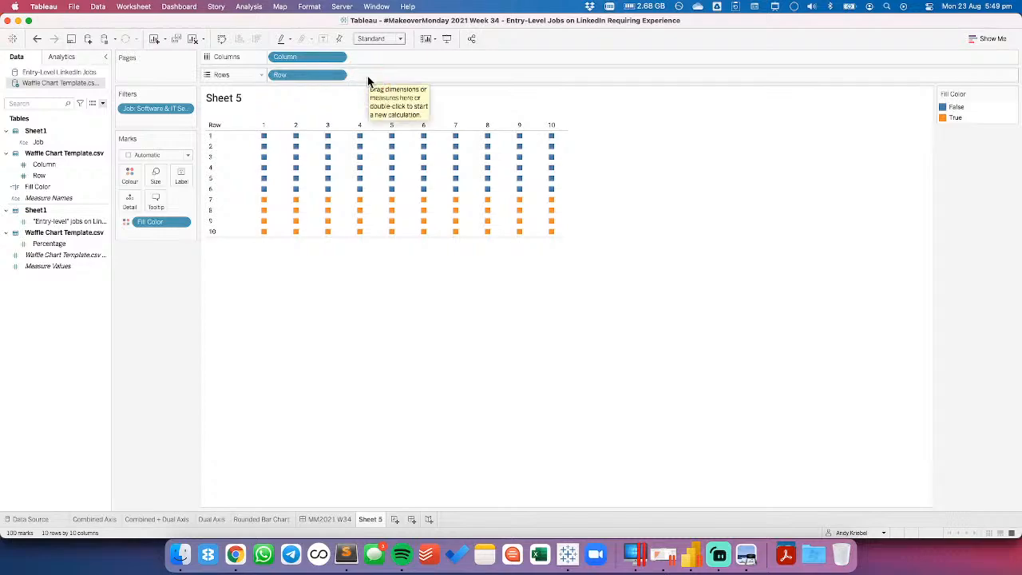
{"action": "double_click", "coordinate": [368, 75]}
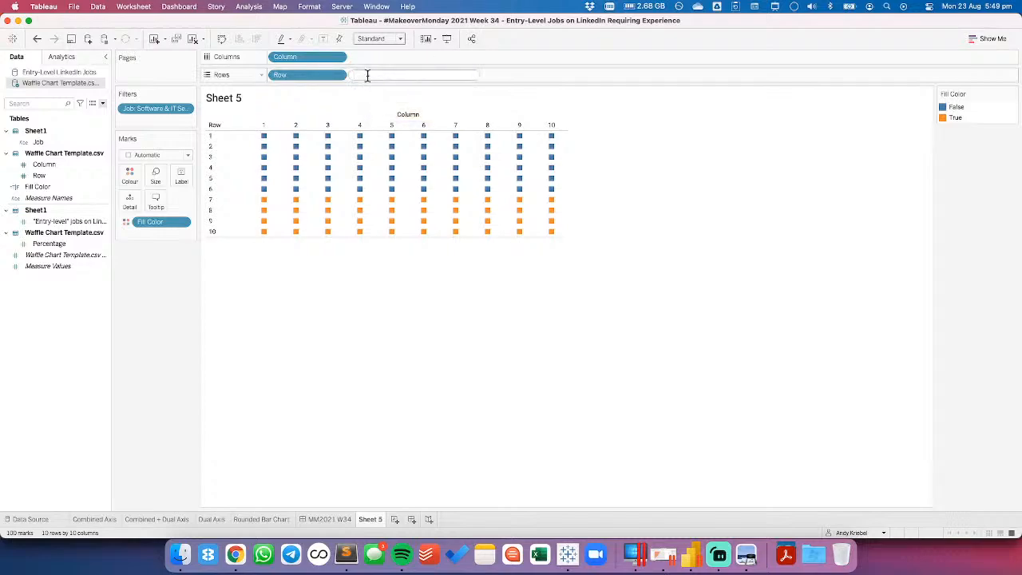
{"action": "type", "text": "AVG(1"}
{"action": "key", "text": "Return"}
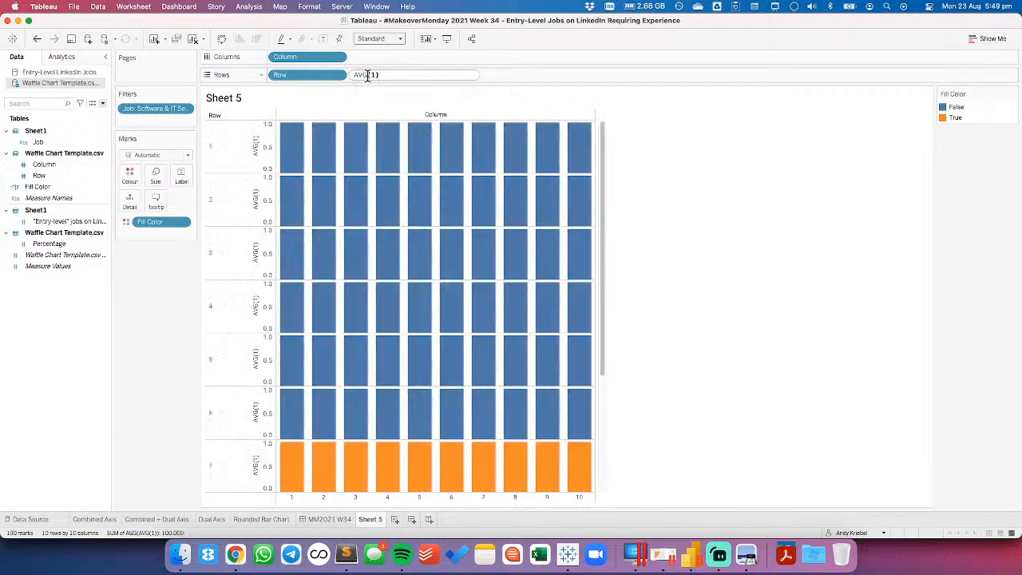
{"action": "left_click_drag", "start_coordinate": [165, 205], "coordinate": [264, 170]}
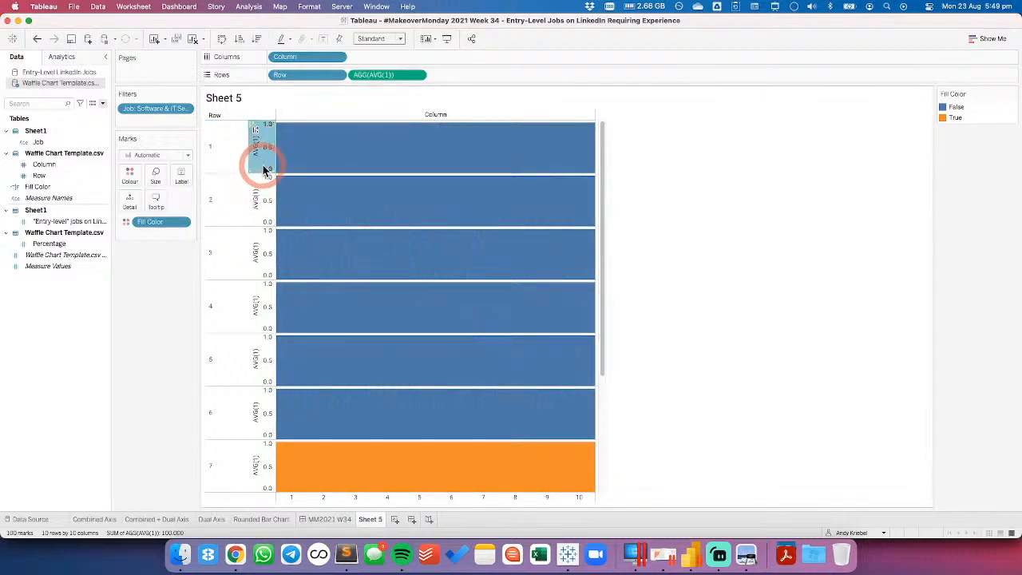
Fix the AVG(1) axis range from 0 to 1 and hide the axis header
{"action": "right_click", "coordinate": [264, 170]}
{"action": "key", "text": "Escape"}
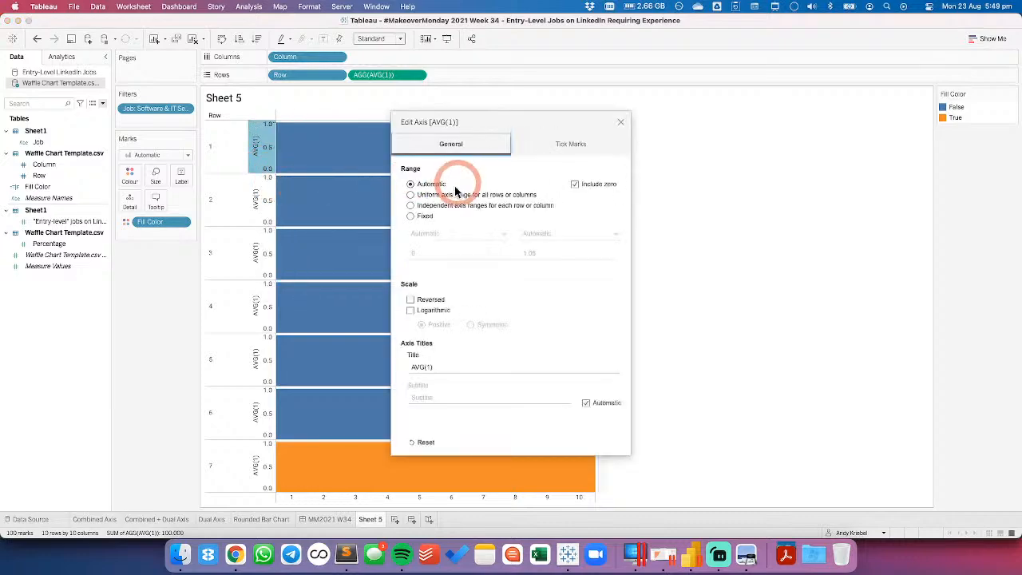
{"action": "left_click", "coordinate": [424, 218]}
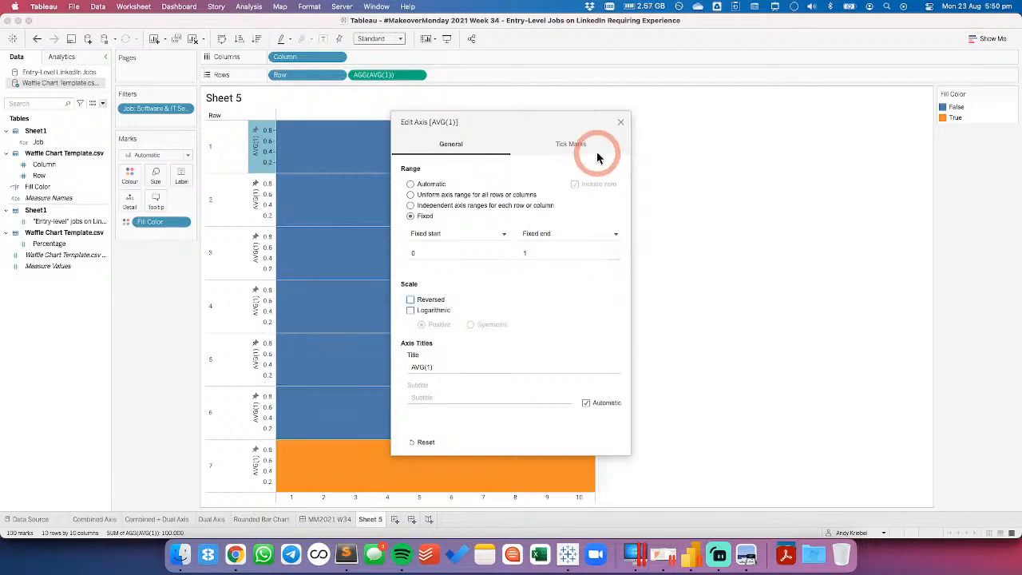
{"action": "left_click", "coordinate": [620, 121]}
{"action": "right_click", "coordinate": [266, 140]}
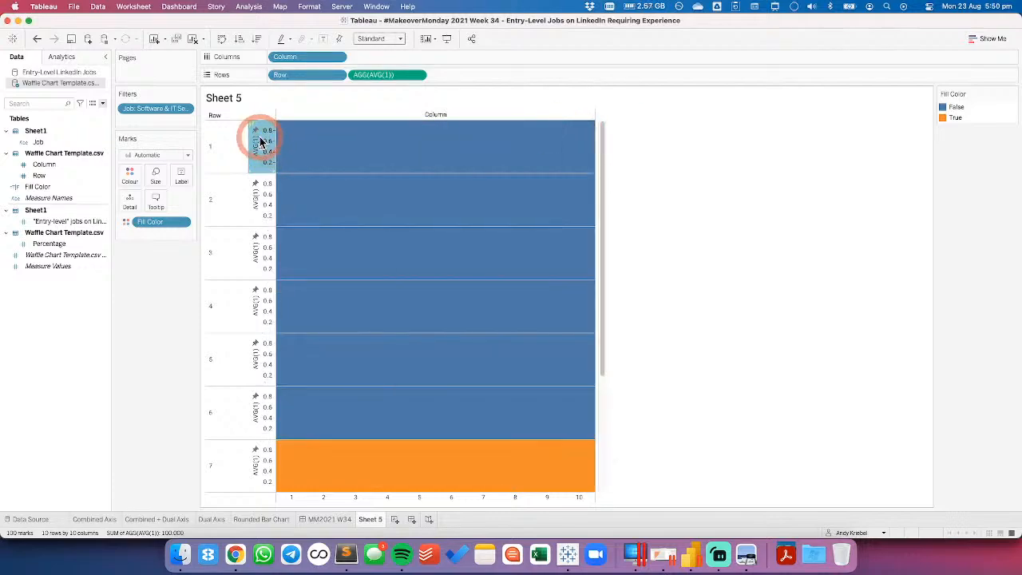
{"action": "left_click", "coordinate": [278, 196]}
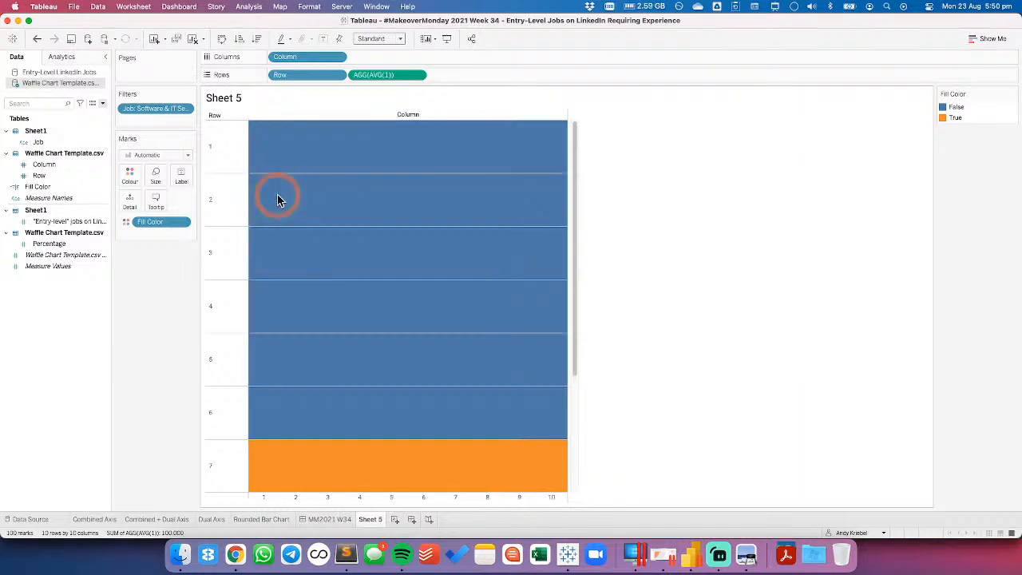
Give the bars a white border to separate the individual waffle cells
{"action": "left_click", "coordinate": [137, 179]}
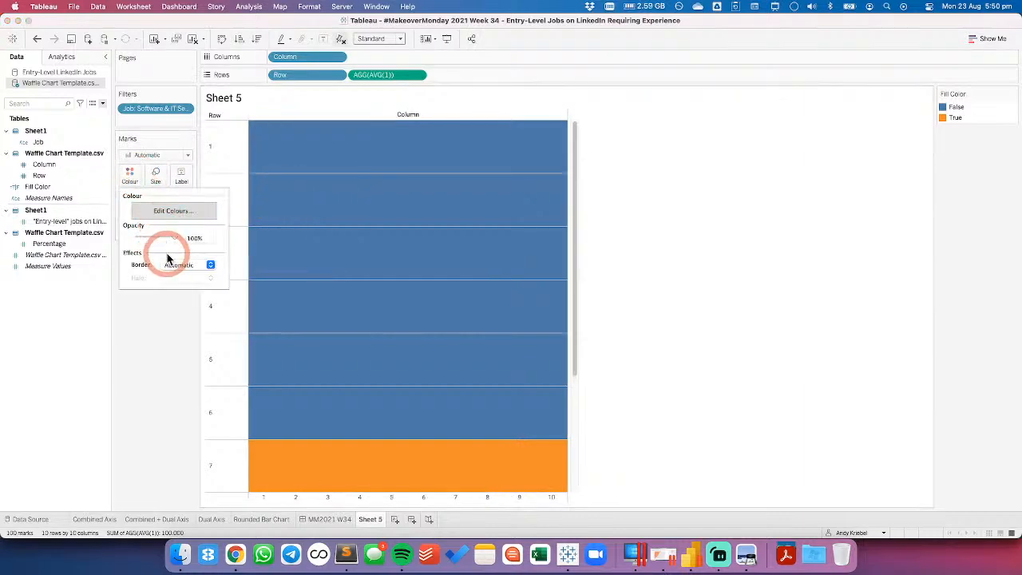
{"action": "left_click", "coordinate": [181, 264]}
{"action": "left_click", "coordinate": [176, 317]}
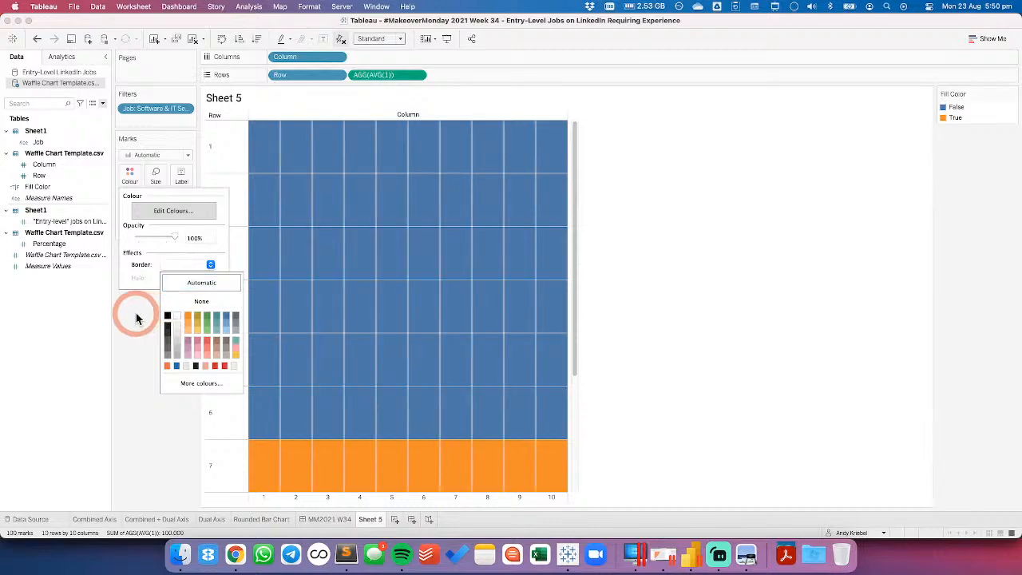
{"action": "left_click", "coordinate": [137, 312]}
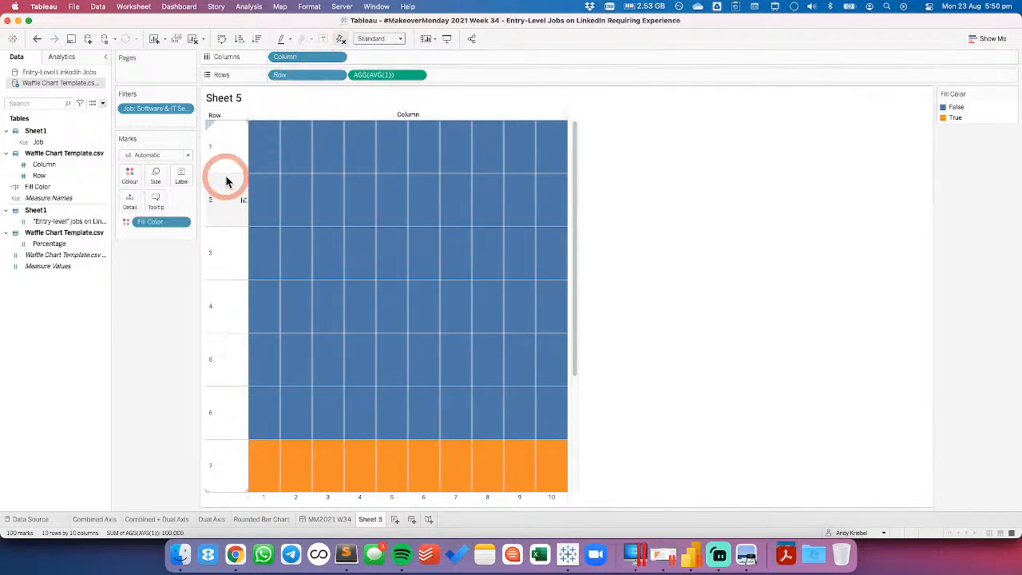
Shrink the row height and column width so the waffle chart's cells are small squares
{"action": "left_click_drag", "start_coordinate": [224, 171], "coordinate": [229, 139]}
{"action": "left_click", "coordinate": [279, 321]}
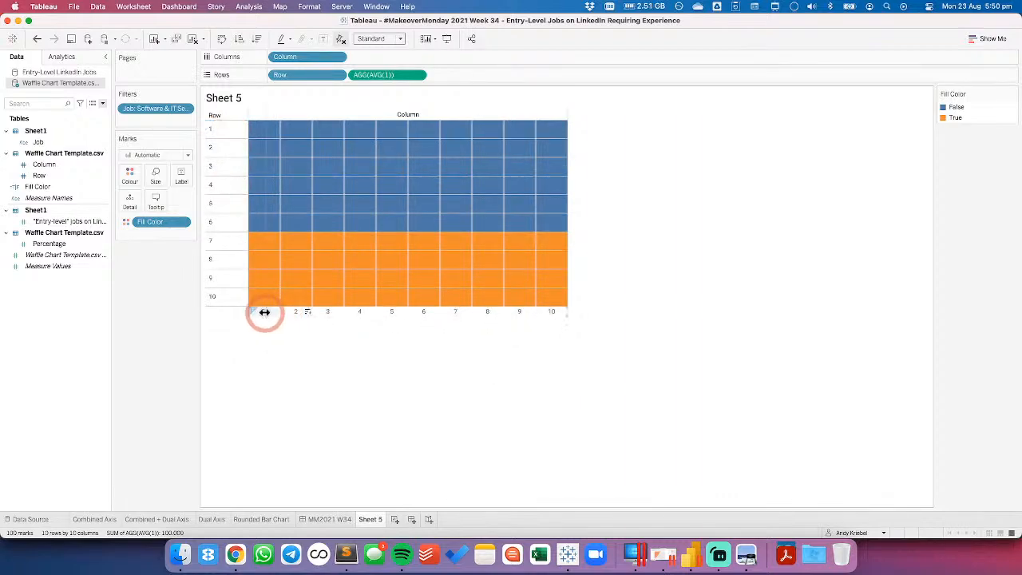
{"action": "left_click_drag", "start_coordinate": [266, 312], "coordinate": [266, 311]}
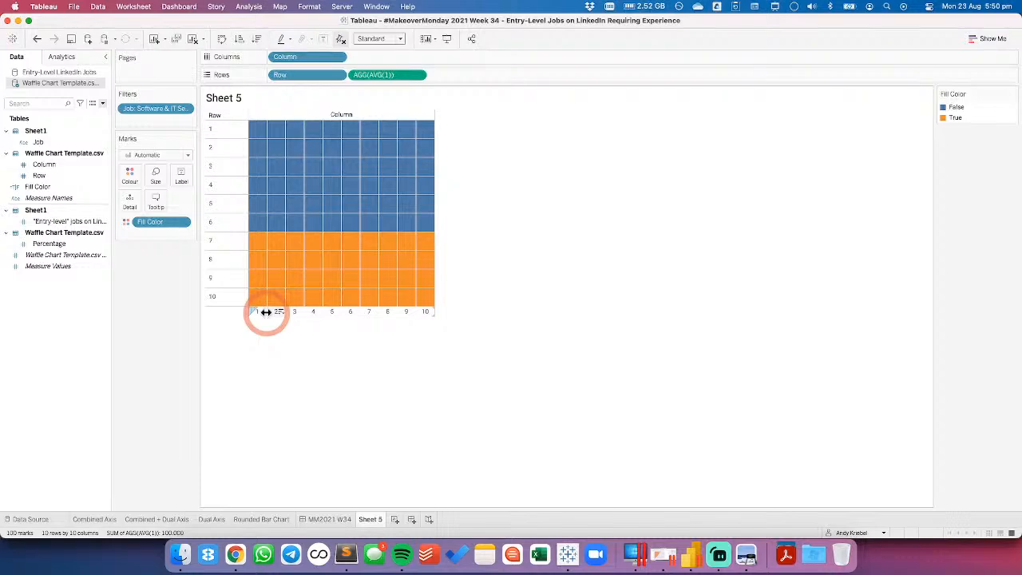
Reduce the row height a little further so the waffle chart's grid becomes slightly shorter
{"action": "left_click", "coordinate": [230, 311]}
{"action": "left_click", "coordinate": [226, 282]}
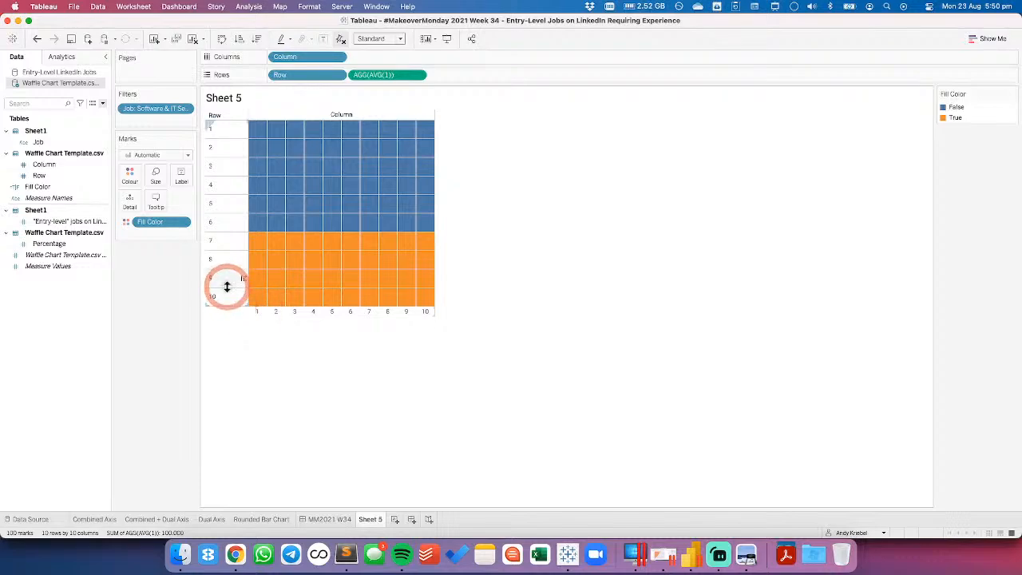
{"action": "left_click_drag", "start_coordinate": [227, 284], "coordinate": [228, 286]}
{"action": "left_click", "coordinate": [362, 345]}
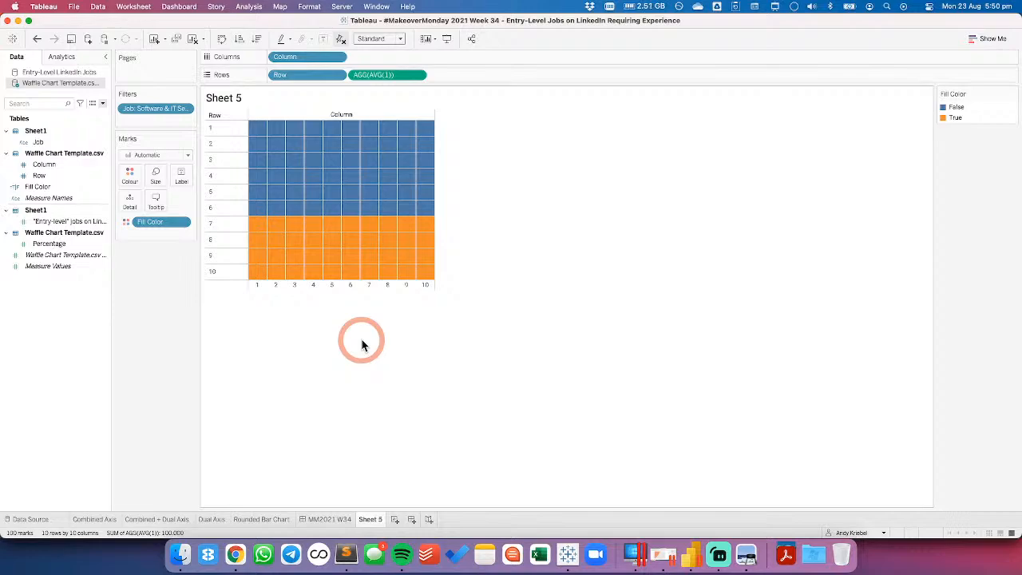
Add the "Entry-level" jobs on LinkedIn measure to the tooltip and move True above False in the Fill Color legend
{"action": "left_click", "coordinate": [956, 118]}
{"action": "left_click", "coordinate": [955, 106]}
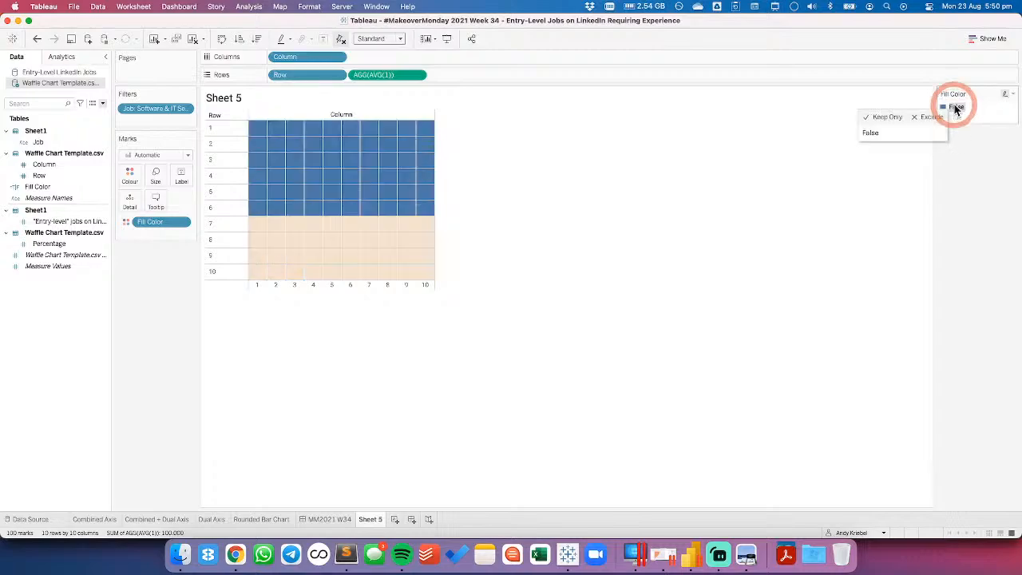
{"action": "left_click", "coordinate": [958, 122]}
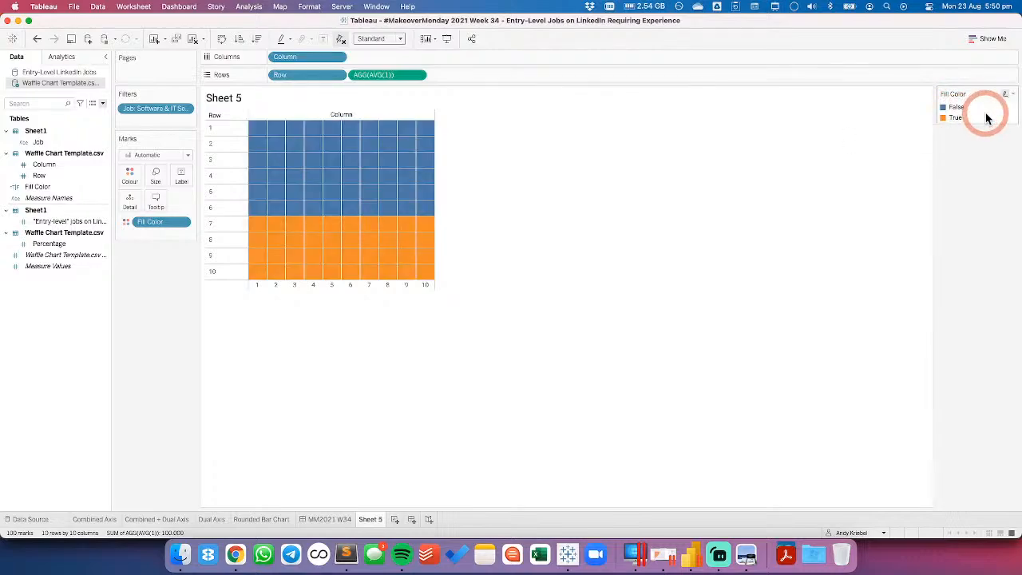
{"action": "mouse_move", "coordinate": [433, 190]}
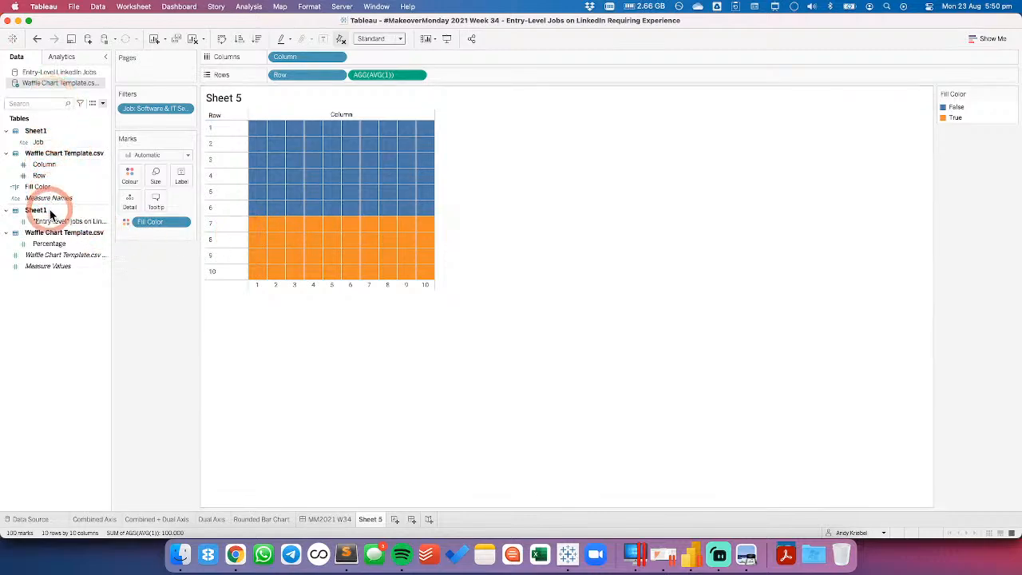
{"action": "left_click_drag", "start_coordinate": [49, 214], "coordinate": [156, 199]}
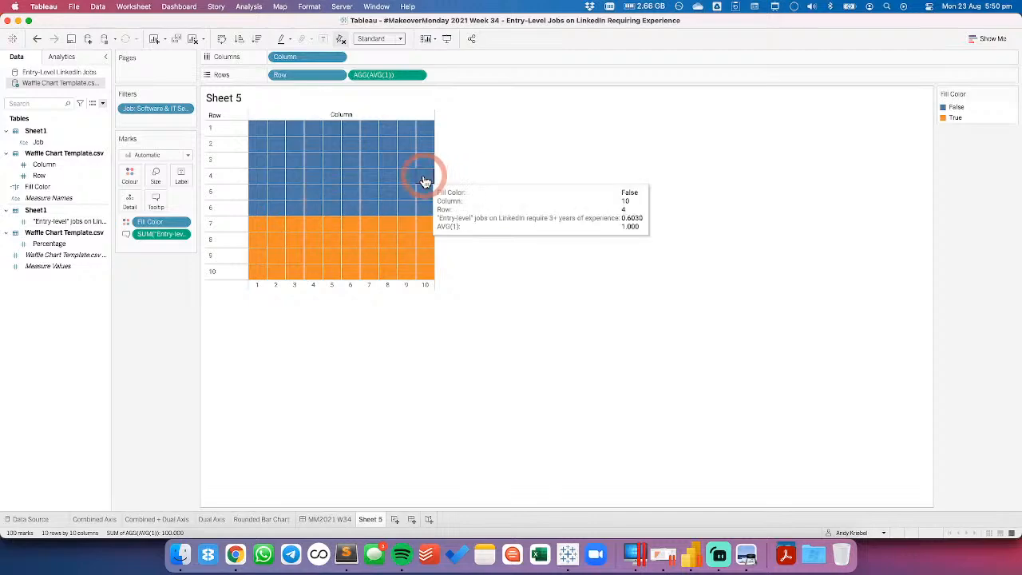
{"action": "left_click_drag", "start_coordinate": [958, 121], "coordinate": [985, 107]}
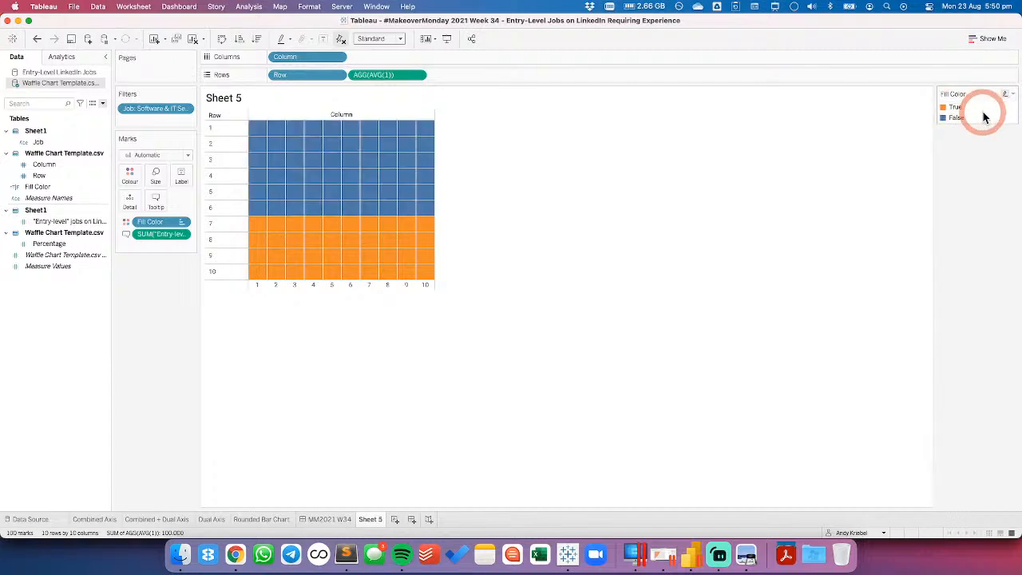
Try converting the Row and Column fields to continuous, and undo both conversions
{"action": "left_click", "coordinate": [338, 75]}
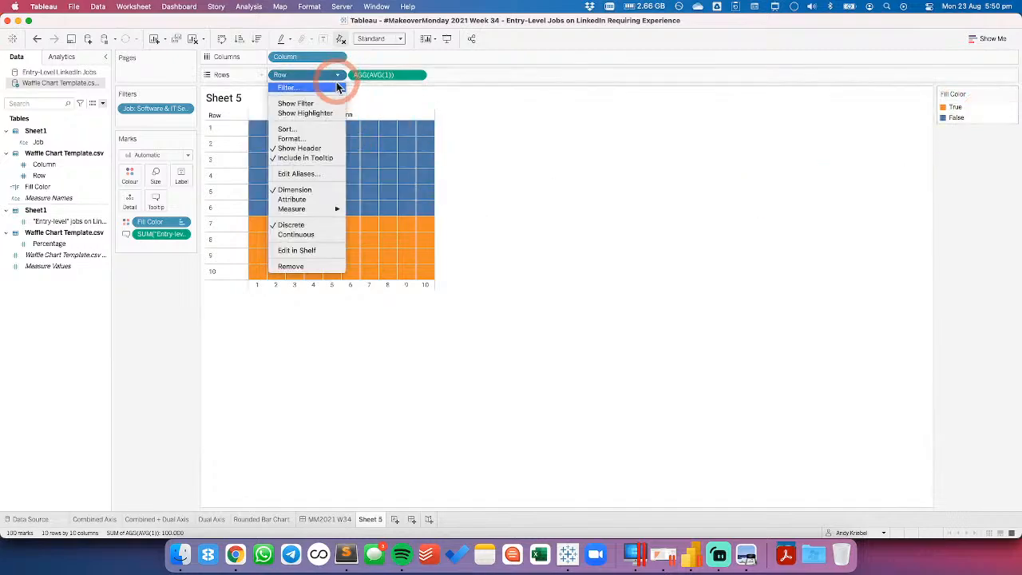
{"action": "left_click", "coordinate": [309, 237]}
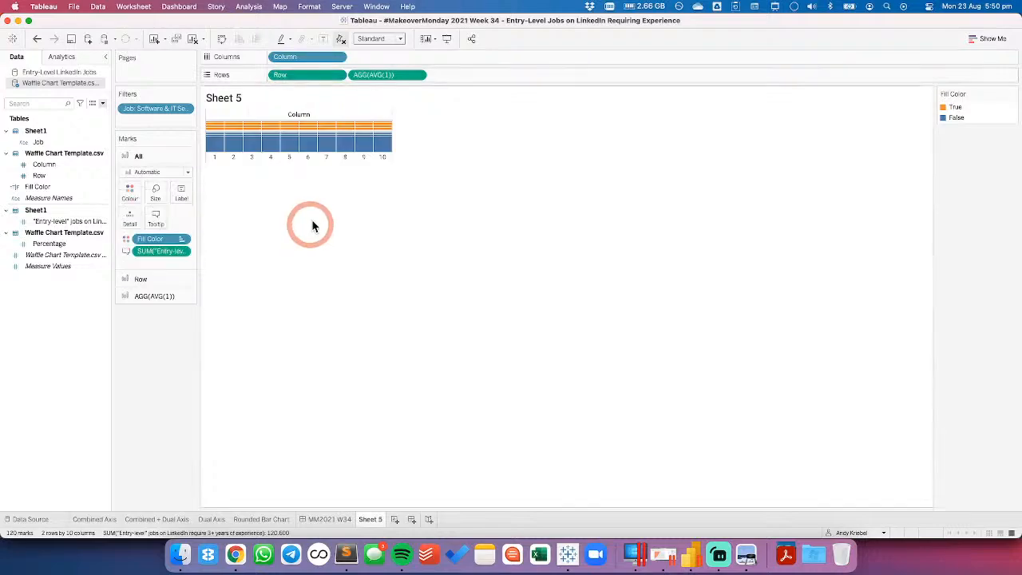
{"action": "left_click", "coordinate": [338, 57]}
{"action": "left_click", "coordinate": [296, 214]}
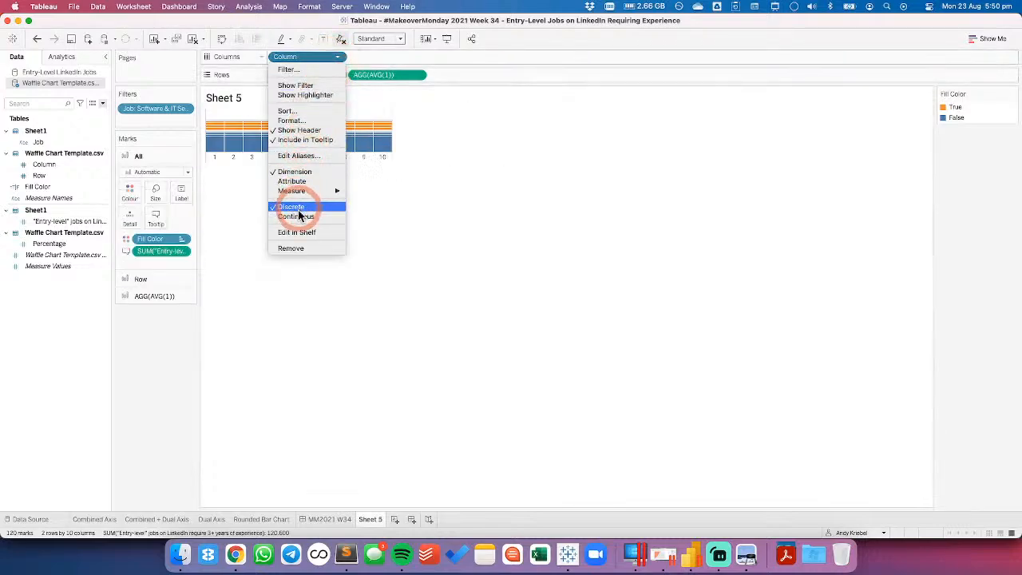
{"action": "left_click", "coordinate": [37, 40]}
{"action": "left_click", "coordinate": [37, 39]}
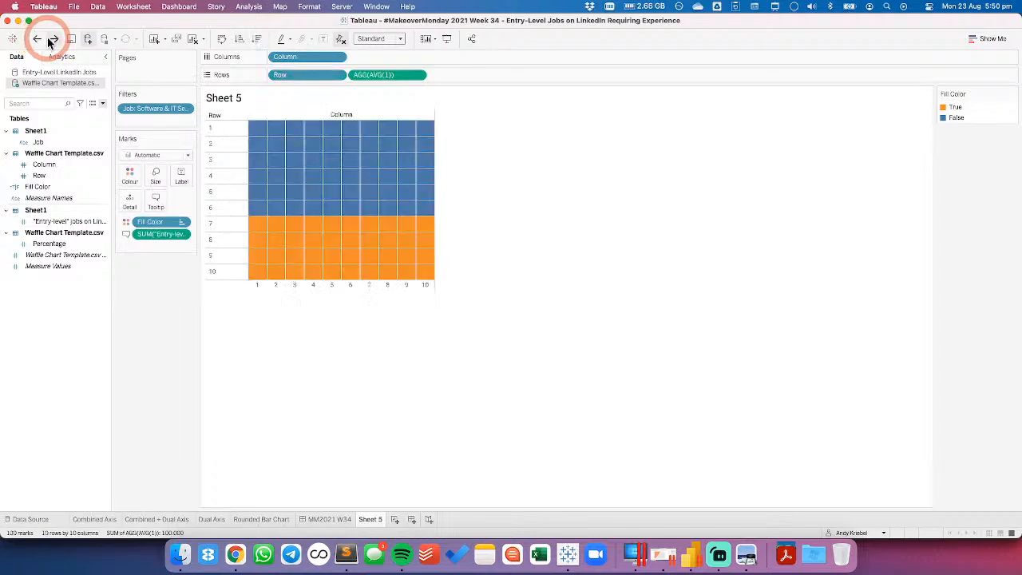
Redo the continuous conversions, try taking AVG(1) off the rows, and restore the discrete waffle chart
{"action": "left_click", "coordinate": [53, 39]}
{"action": "left_click", "coordinate": [52, 40]}
{"action": "left_click_drag", "start_coordinate": [373, 75], "coordinate": [388, 25]}
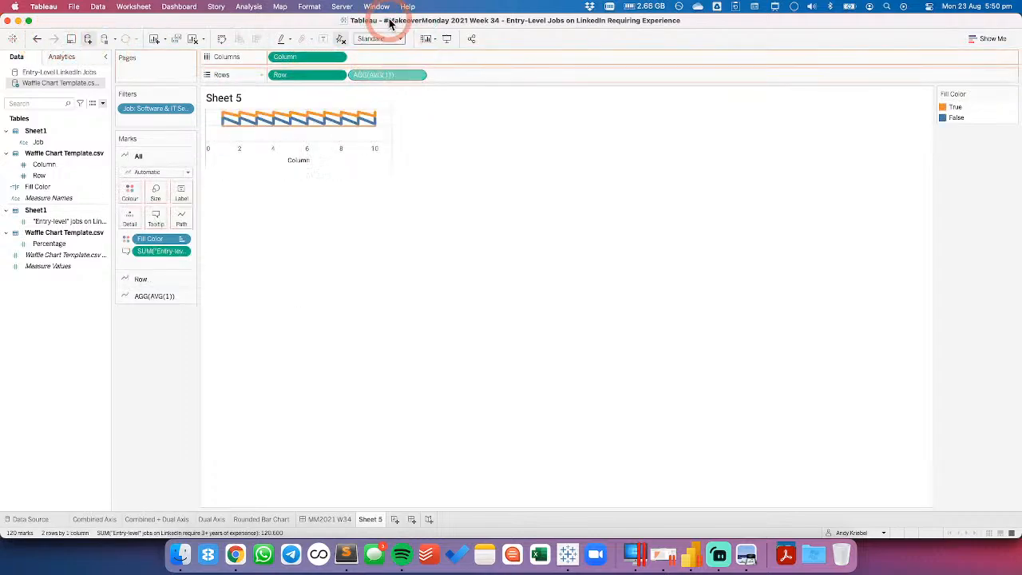
{"action": "left_click", "coordinate": [61, 38]}
{"action": "left_click", "coordinate": [37, 39]}
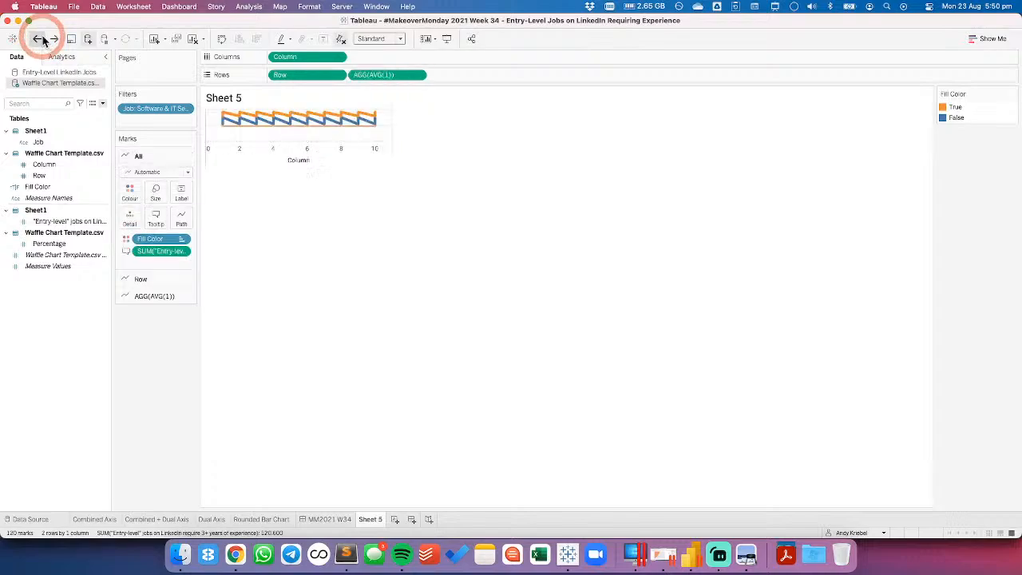
{"action": "left_click", "coordinate": [38, 40]}
Sort the Row field in descending data source order
{"action": "left_click", "coordinate": [338, 76]}
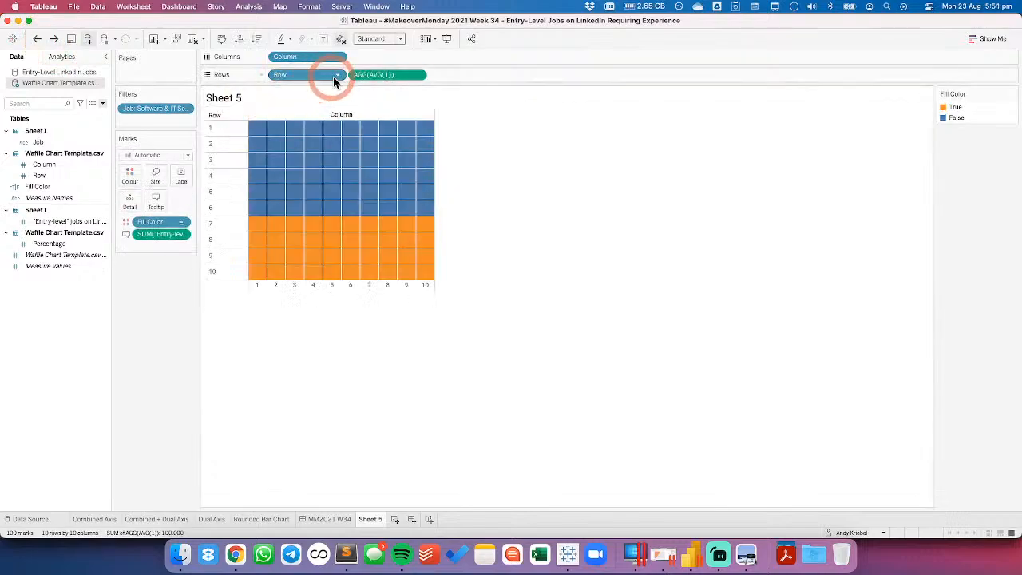
{"action": "left_click", "coordinate": [308, 128]}
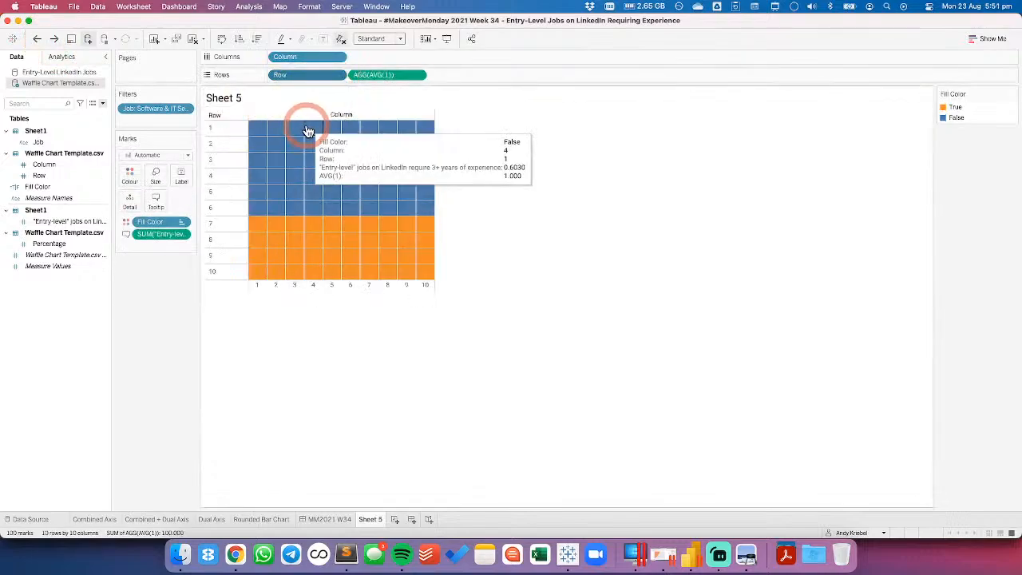
{"action": "left_click", "coordinate": [448, 308]}
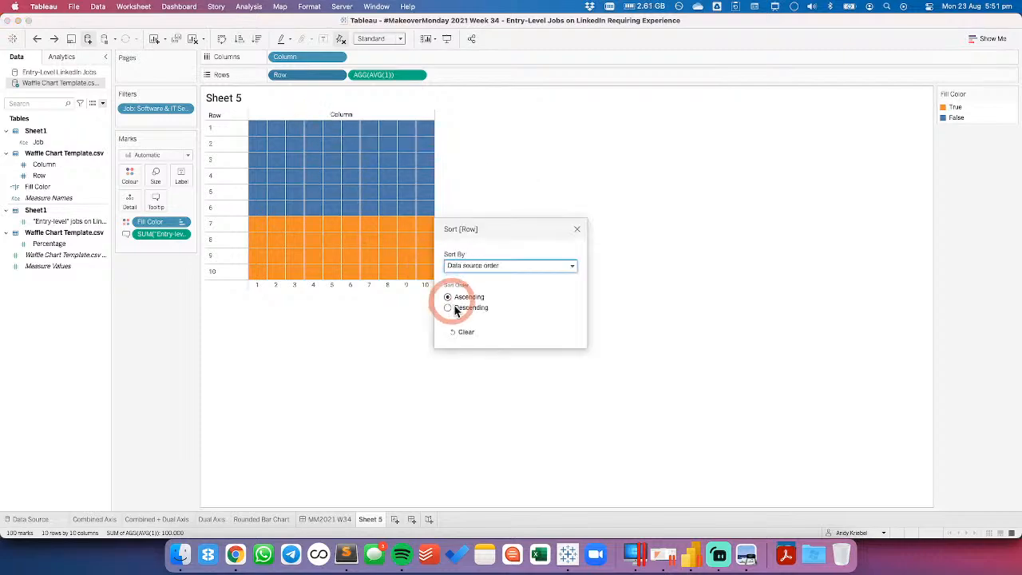
{"action": "left_click", "coordinate": [577, 230]}
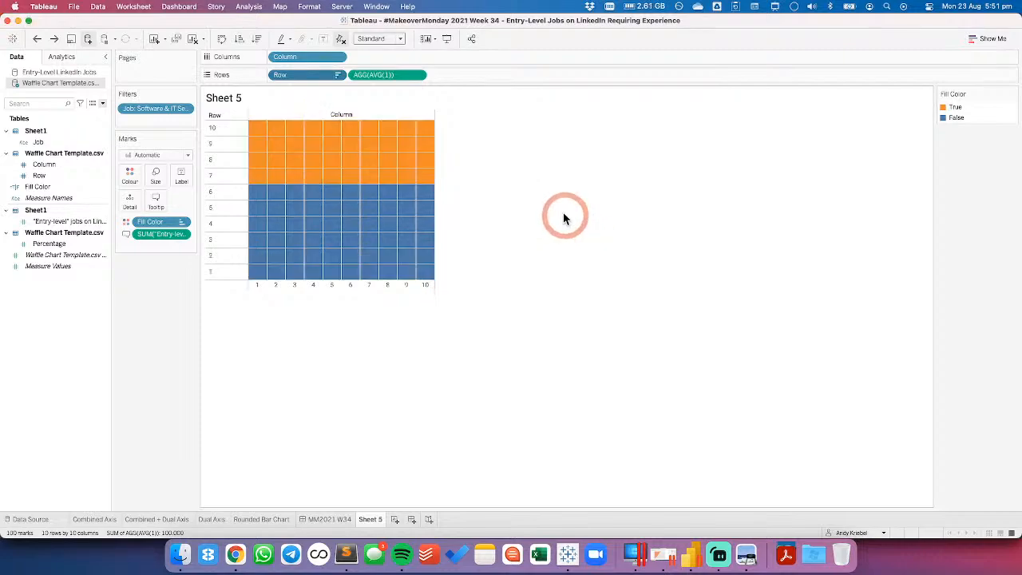
{"action": "right_click", "coordinate": [336, 193]}
{"action": "mouse_move", "coordinate": [391, 278]}
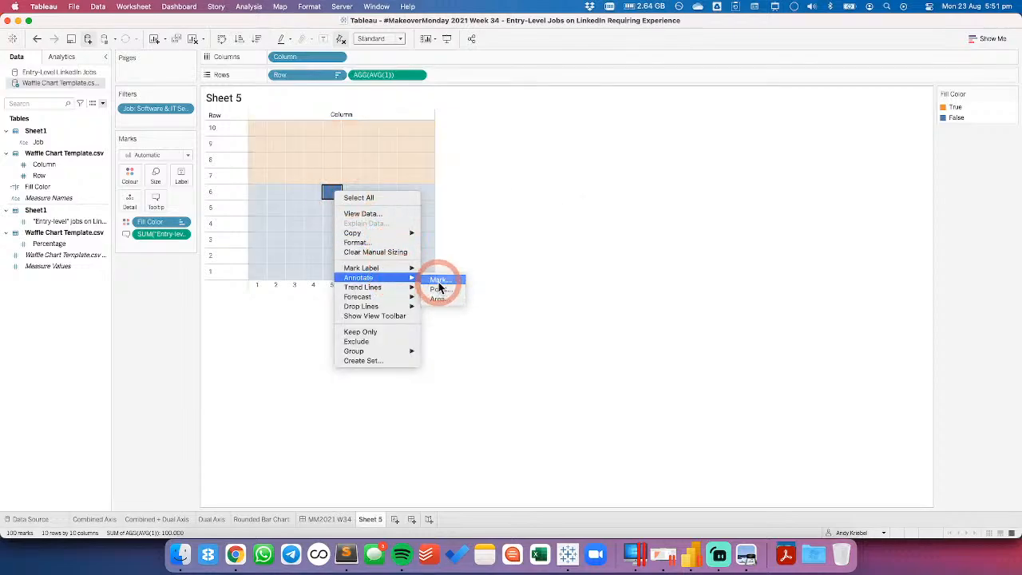
{"action": "left_click", "coordinate": [438, 291]}
{"action": "left_click_drag", "start_coordinate": [500, 264], "coordinate": [563, 280]}
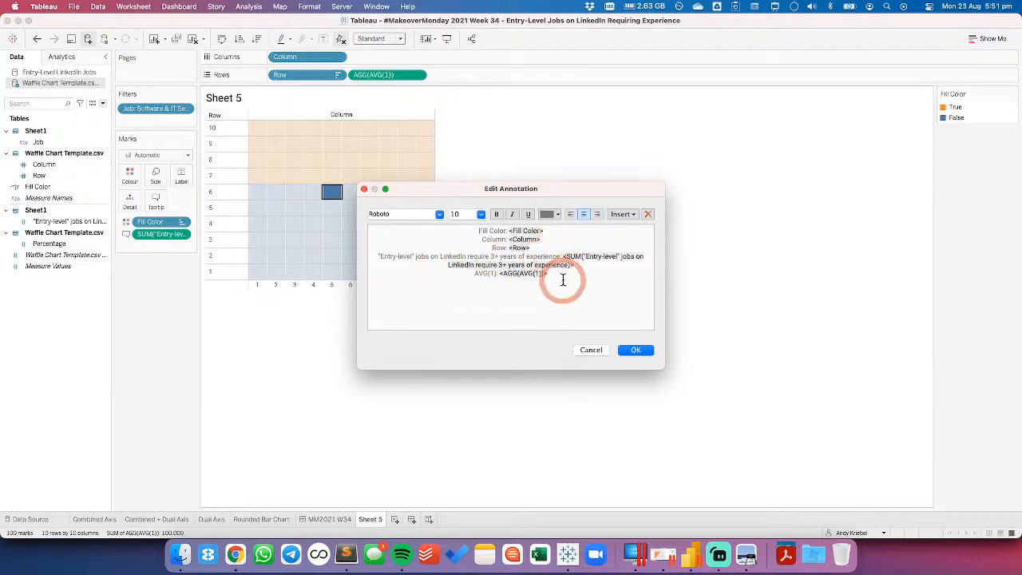
{"action": "left_click", "coordinate": [591, 349]}
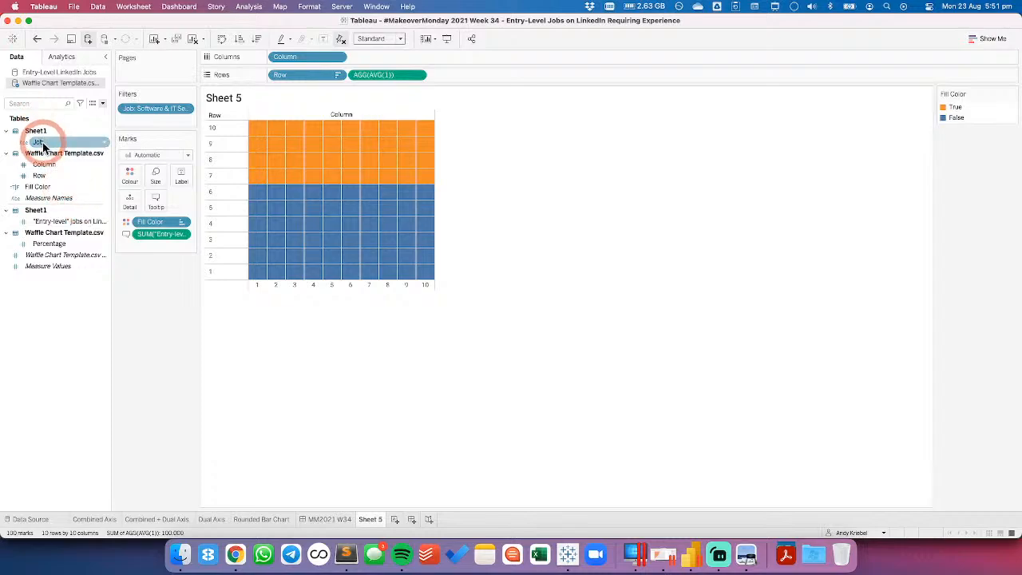
Add Job to the marks' detail and start a mark annotation on the cell at row 6, column 5
{"action": "left_click_drag", "start_coordinate": [41, 142], "coordinate": [146, 206]}
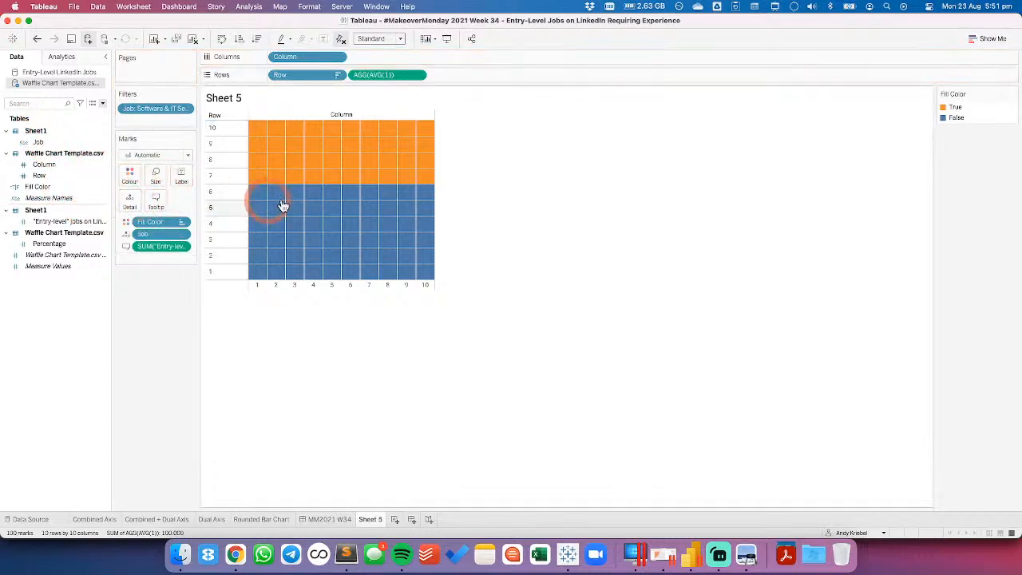
{"action": "mouse_move", "coordinate": [336, 200]}
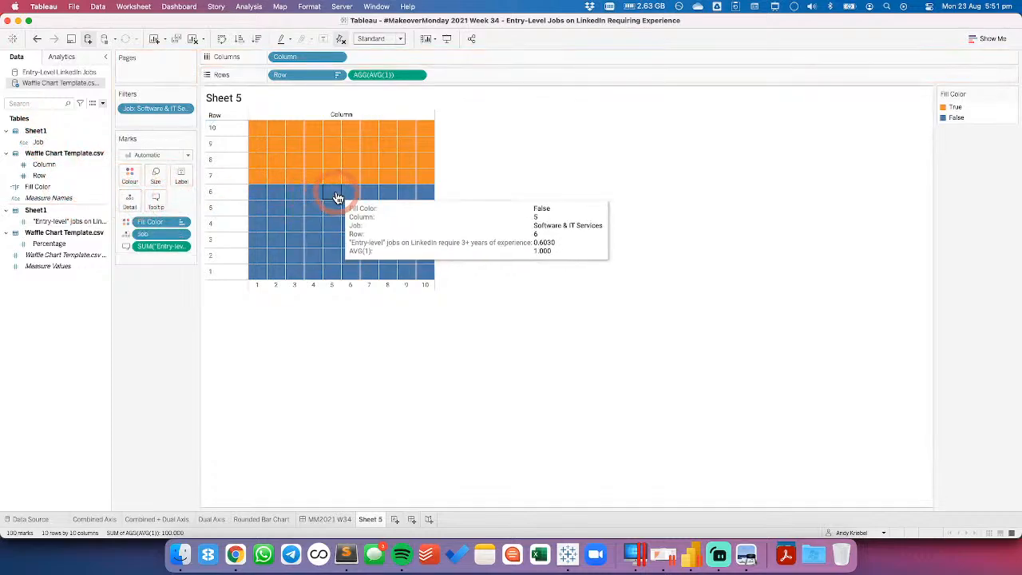
{"action": "left_click", "coordinate": [338, 198]}
{"action": "right_click", "coordinate": [336, 196]}
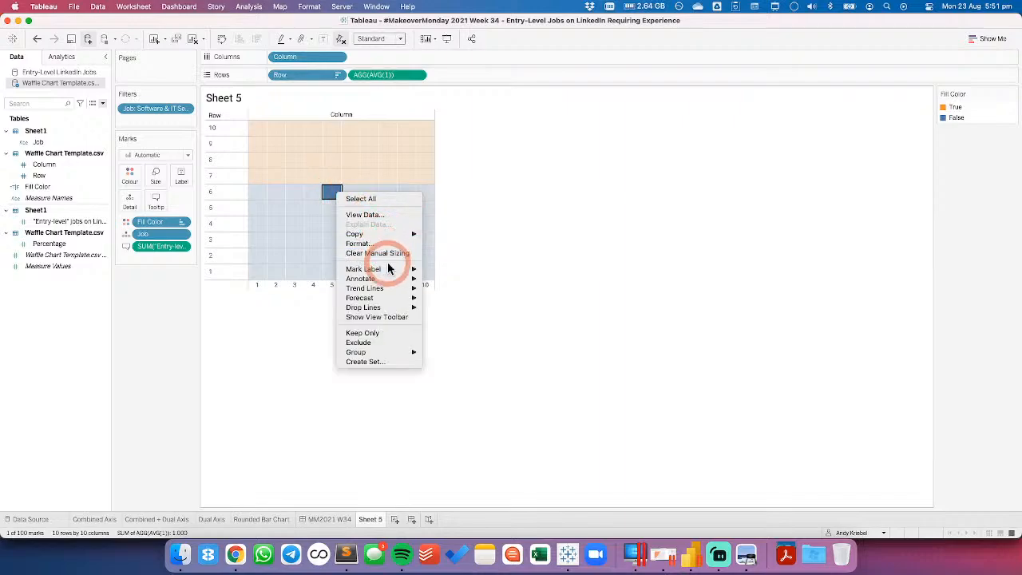
{"action": "mouse_move", "coordinate": [401, 279]}
{"action": "left_click", "coordinate": [435, 278]}
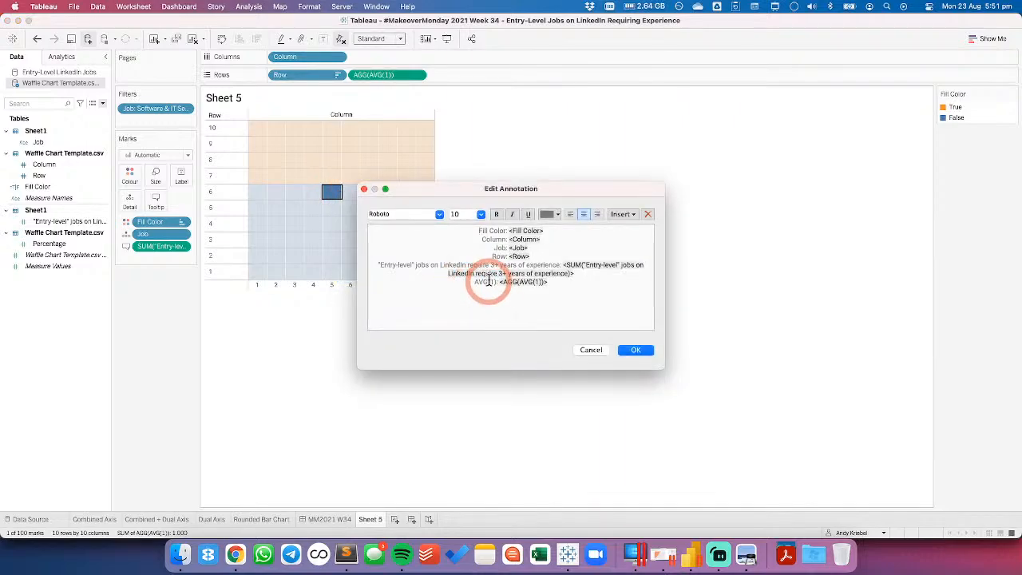
Reduce the annotation text to only the <Job> field and accept it
{"action": "left_click_drag", "start_coordinate": [494, 247], "coordinate": [430, 216]}
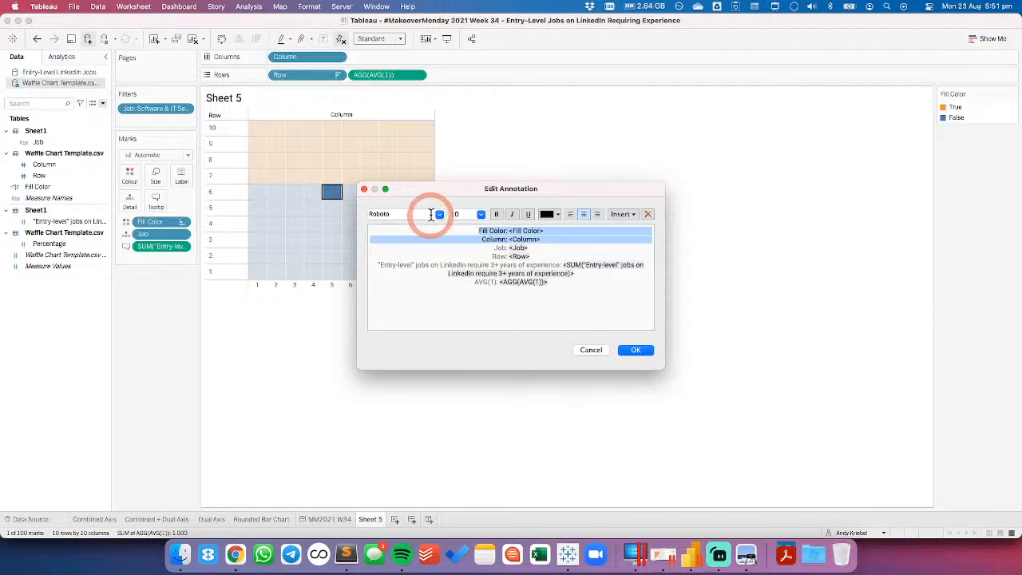
{"action": "key", "text": "BackSpace"}
{"action": "left_click_drag", "start_coordinate": [519, 232], "coordinate": [551, 306]}
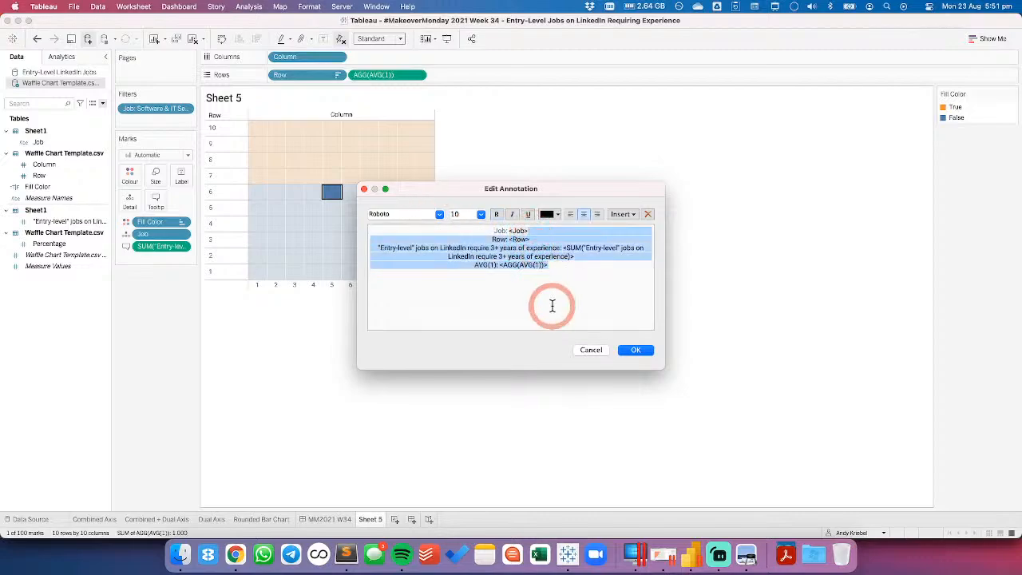
{"action": "key", "text": "BackSpace"}
{"action": "key", "text": "Left"}
{"action": "key", "text": "BackSpace"}
{"action": "key", "text": "BackSpace"}
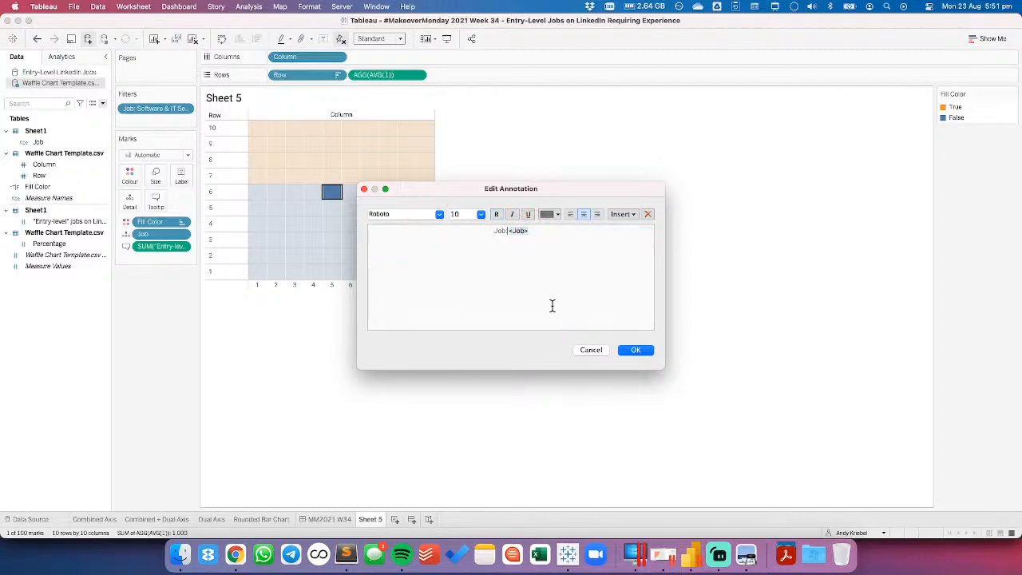
{"action": "left_click", "coordinate": [635, 350]}
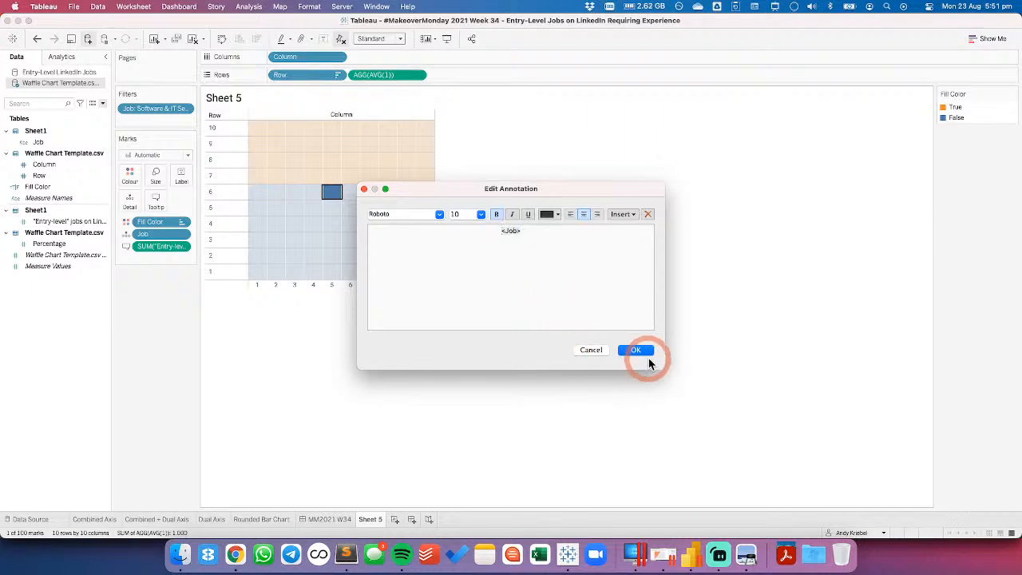
Move the job annotation onto row 6, centred across the waffle chart, and deselect it
{"action": "left_click", "coordinate": [572, 326]}
{"action": "left_click", "coordinate": [357, 180]}
{"action": "mouse_move", "coordinate": [357, 180]}
{"action": "left_mouse_down"}
{"action": "mouse_move", "coordinate": [388, 176]}
{"action": "mouse_move", "coordinate": [342, 193]}
{"action": "left_mouse_up"}
{"action": "left_click", "coordinate": [647, 207]}
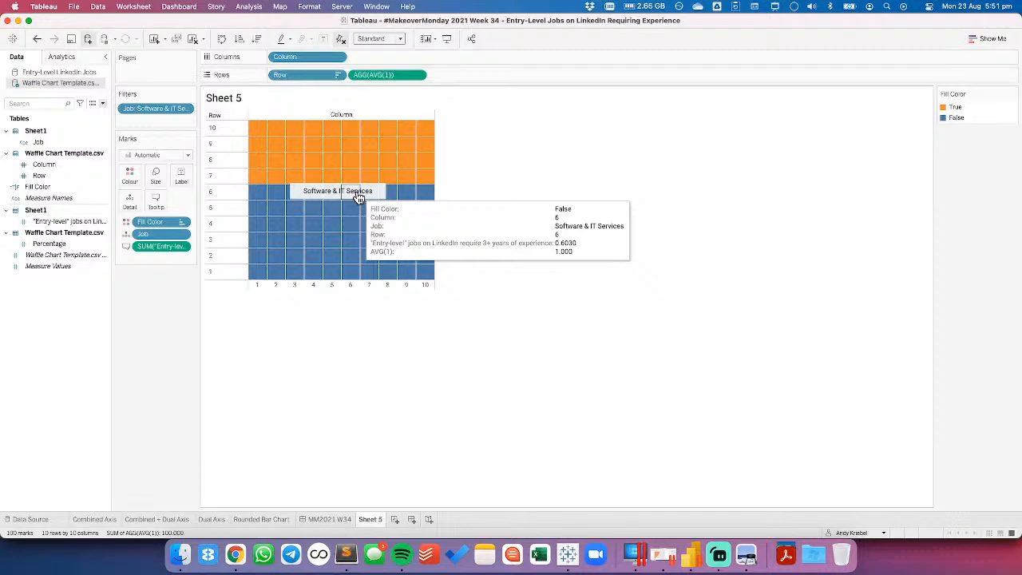
{"action": "left_click", "coordinate": [341, 392]}
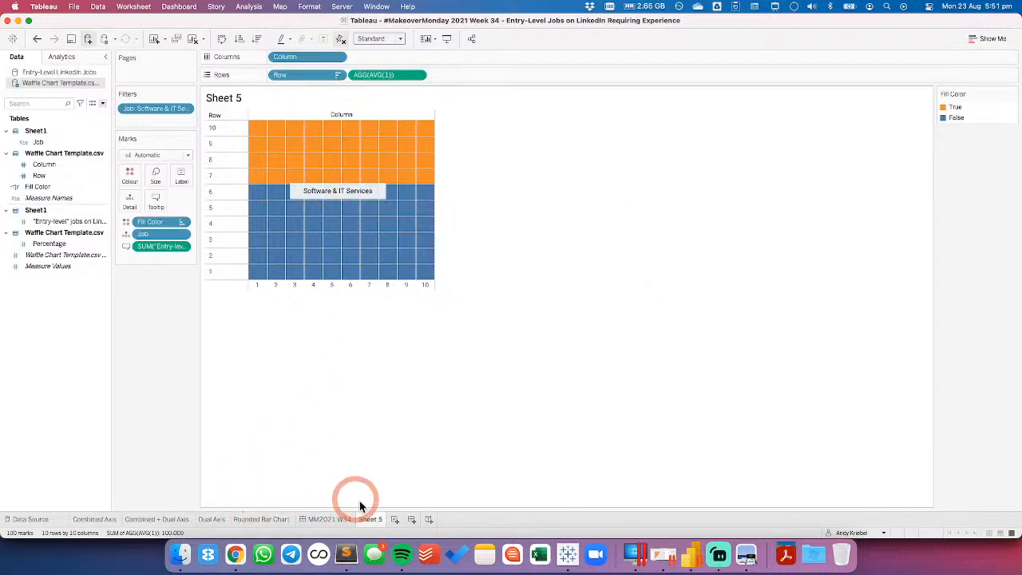
Create a new worksheet and place Column on the columns and Row on the rows
{"action": "left_click", "coordinate": [394, 520]}
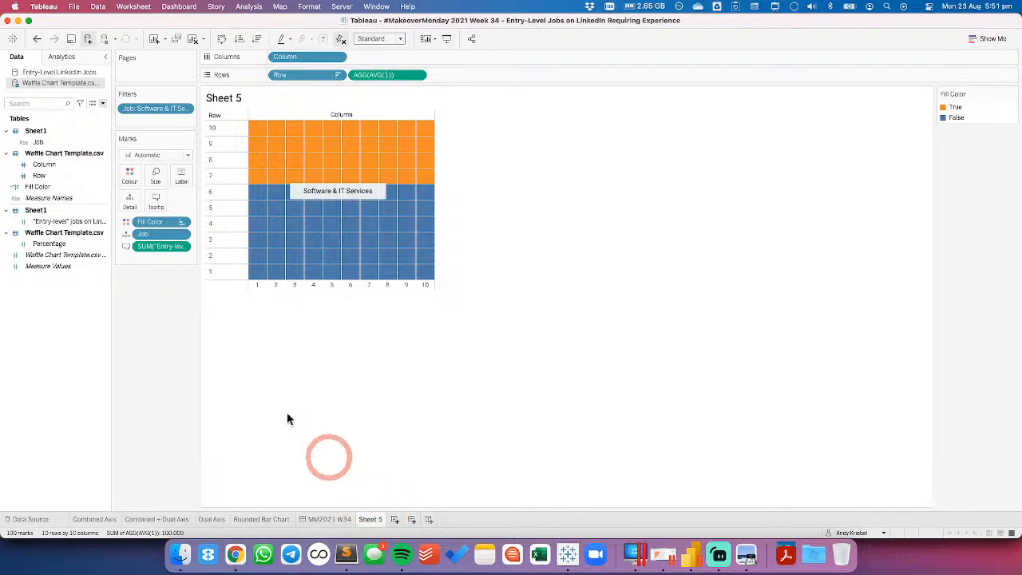
{"action": "left_click", "coordinate": [57, 165]}
{"action": "left_click_drag", "start_coordinate": [57, 165], "coordinate": [76, 179]}
{"action": "left_click_drag", "start_coordinate": [48, 177], "coordinate": [306, 75]}
Convert both the Column and Row fields on the new sheet to continuous
{"action": "left_click", "coordinate": [337, 57]}
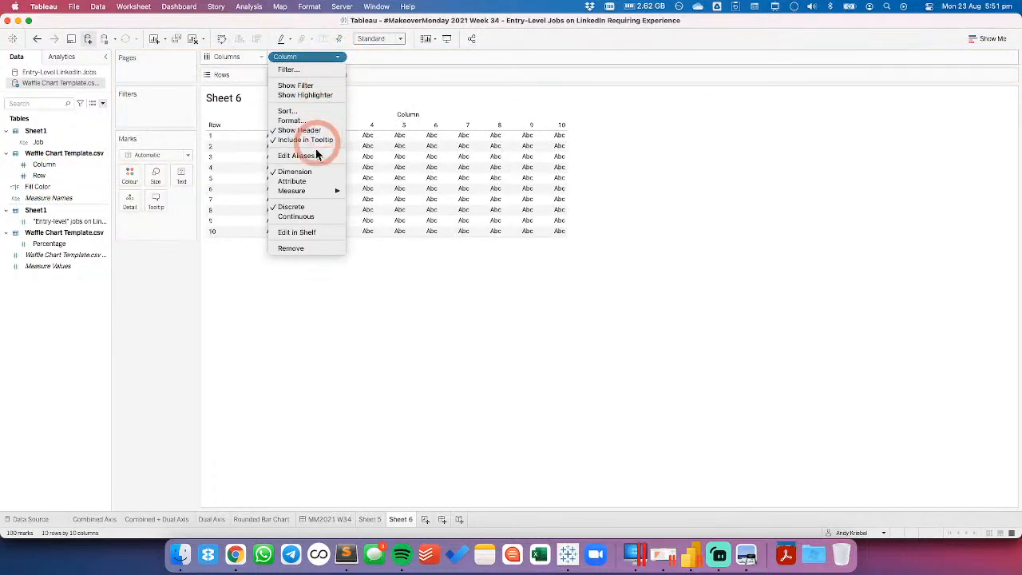
{"action": "left_click", "coordinate": [322, 216]}
{"action": "left_click", "coordinate": [337, 75]}
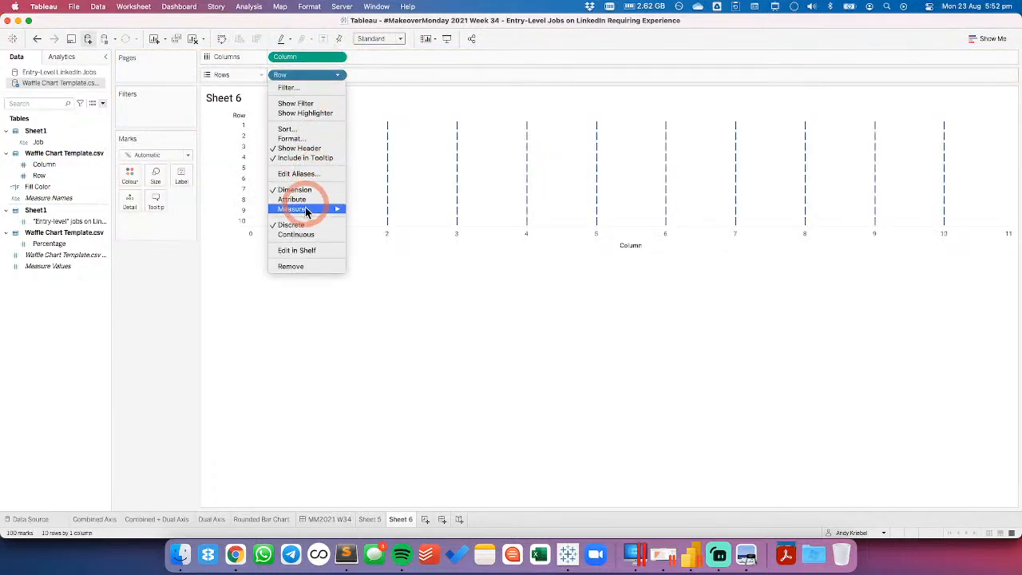
{"action": "left_click", "coordinate": [302, 232]}
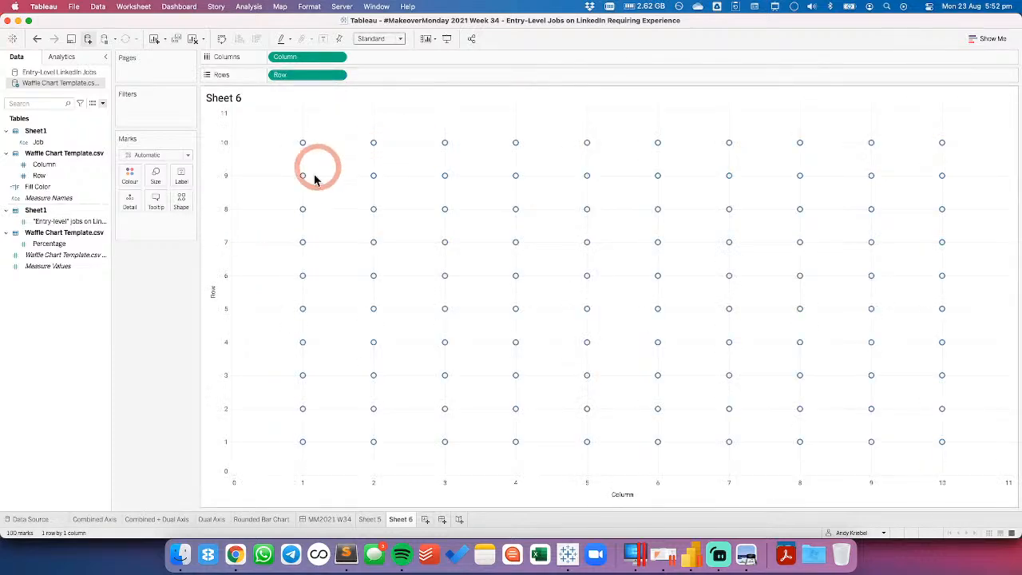
Filter the sheet by Job so that only Design is included
{"action": "left_click", "coordinate": [67, 223]}
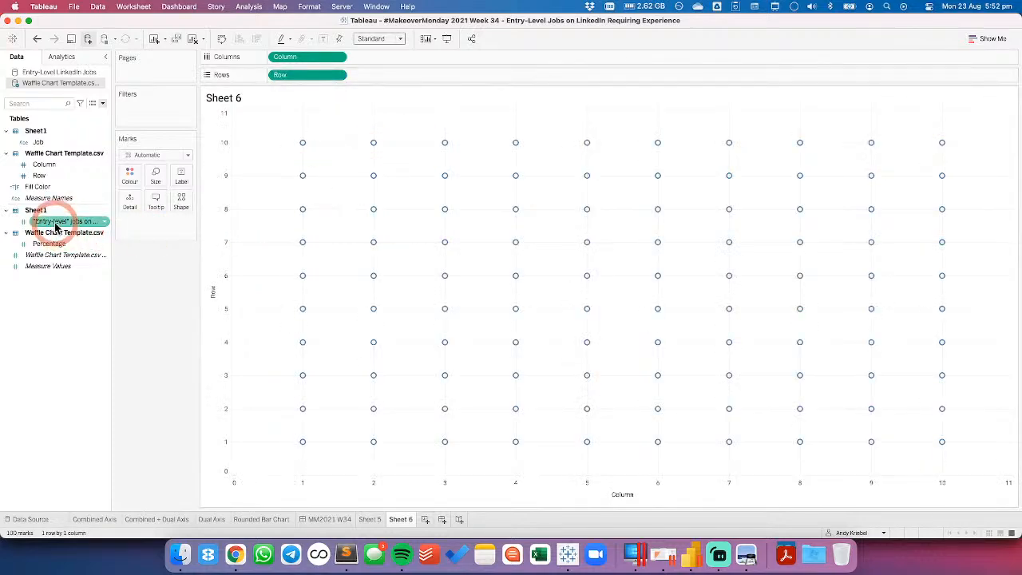
{"action": "left_click", "coordinate": [50, 243]}
{"action": "left_click", "coordinate": [39, 186]}
{"action": "left_click_drag", "start_coordinate": [43, 191], "coordinate": [327, 192]}
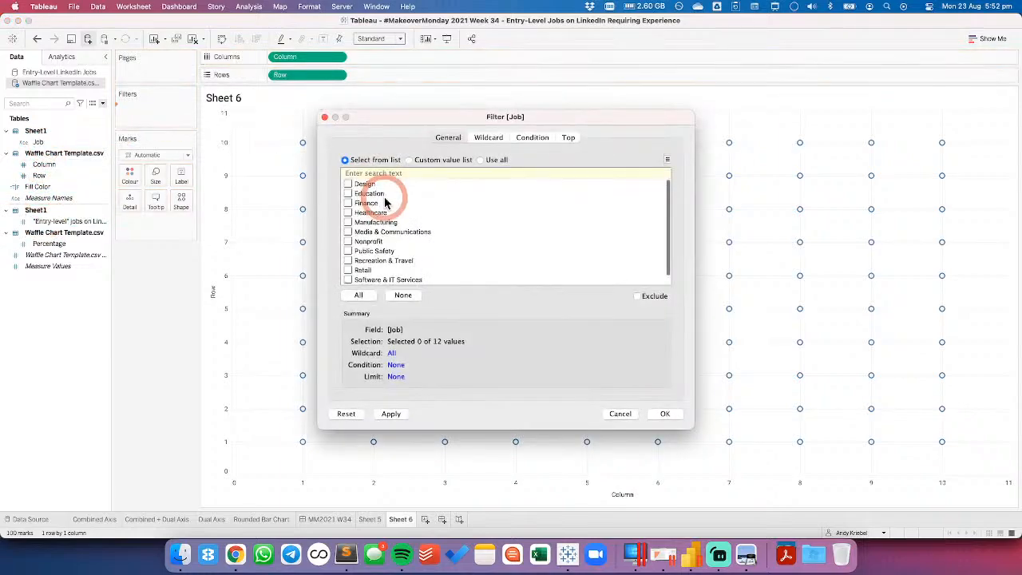
{"action": "left_click", "coordinate": [352, 190]}
{"action": "left_click", "coordinate": [667, 419]}
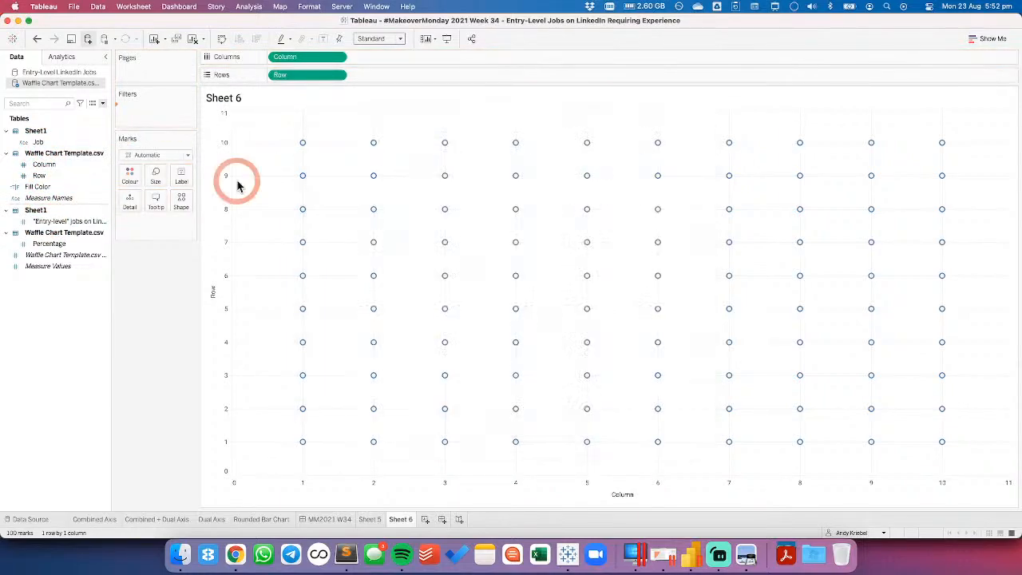
Colour the marks by Fill Color and change the mark type to Circle
{"action": "left_click", "coordinate": [40, 188]}
{"action": "left_click_drag", "start_coordinate": [48, 192], "coordinate": [132, 182]}
{"action": "left_click", "coordinate": [152, 155]}
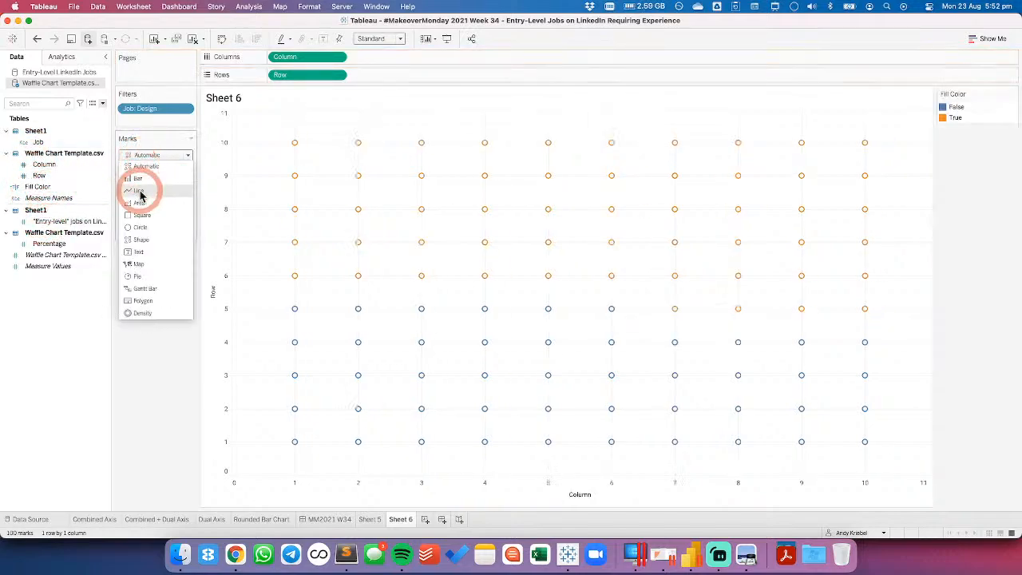
{"action": "left_click", "coordinate": [140, 229]}
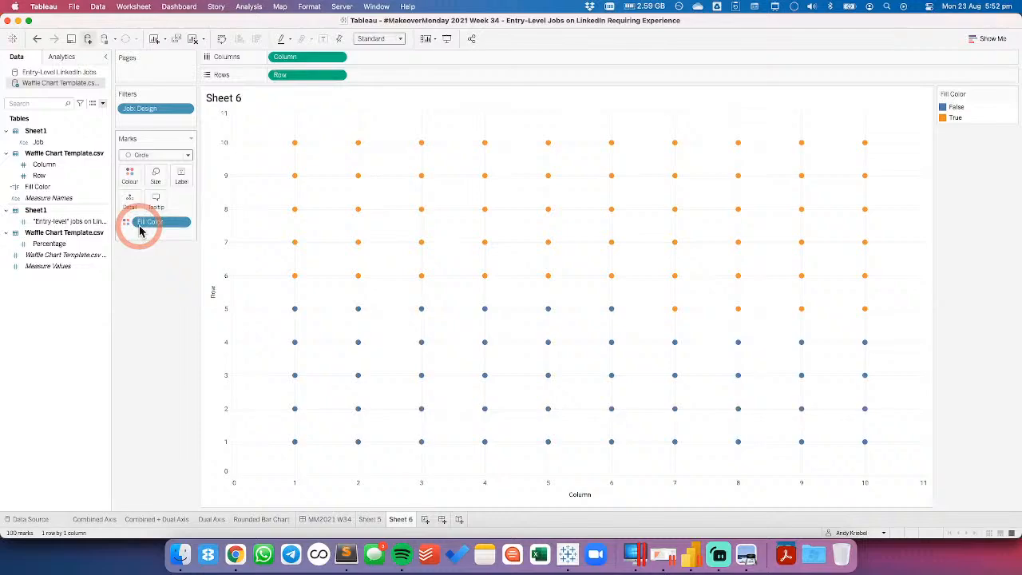
Shrink the chart's width and height into a compact grid and size the circles so they sit close together without overlapping
{"action": "left_click_drag", "start_coordinate": [140, 231], "coordinate": [222, 201]}
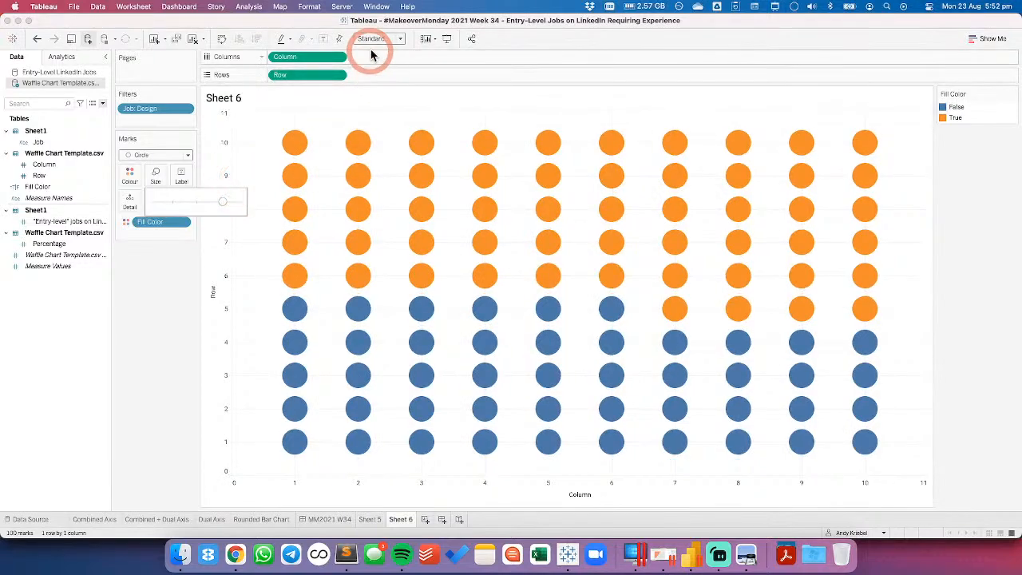
{"action": "left_click", "coordinate": [920, 156]}
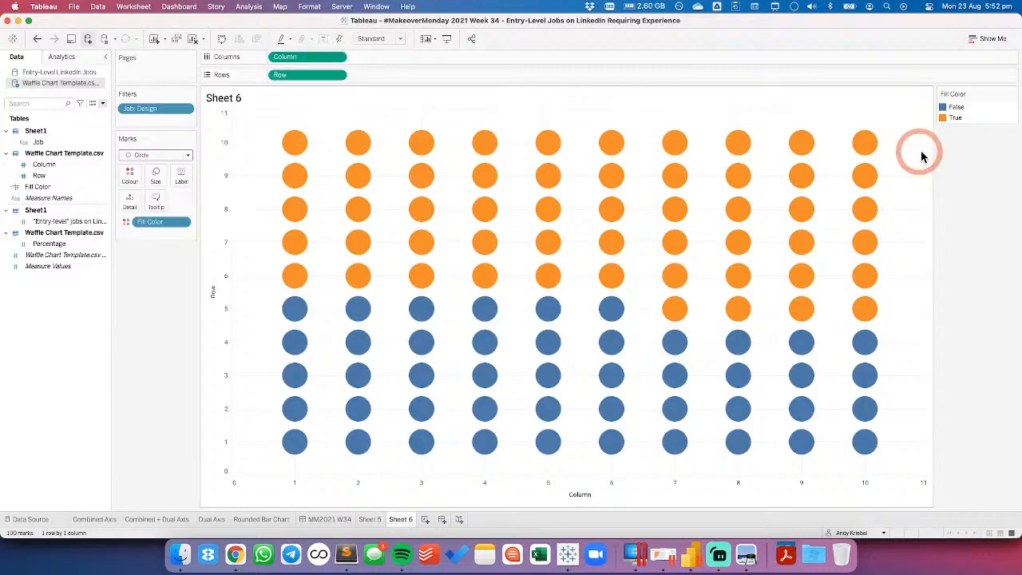
{"action": "left_click_drag", "start_coordinate": [928, 153], "coordinate": [445, 126]}
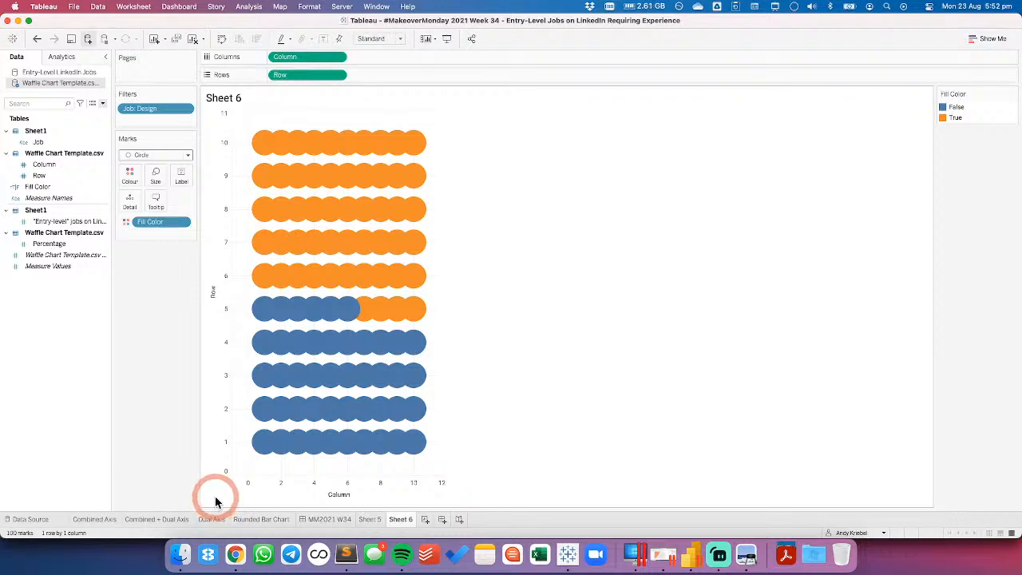
{"action": "left_click_drag", "start_coordinate": [212, 473], "coordinate": [212, 250]}
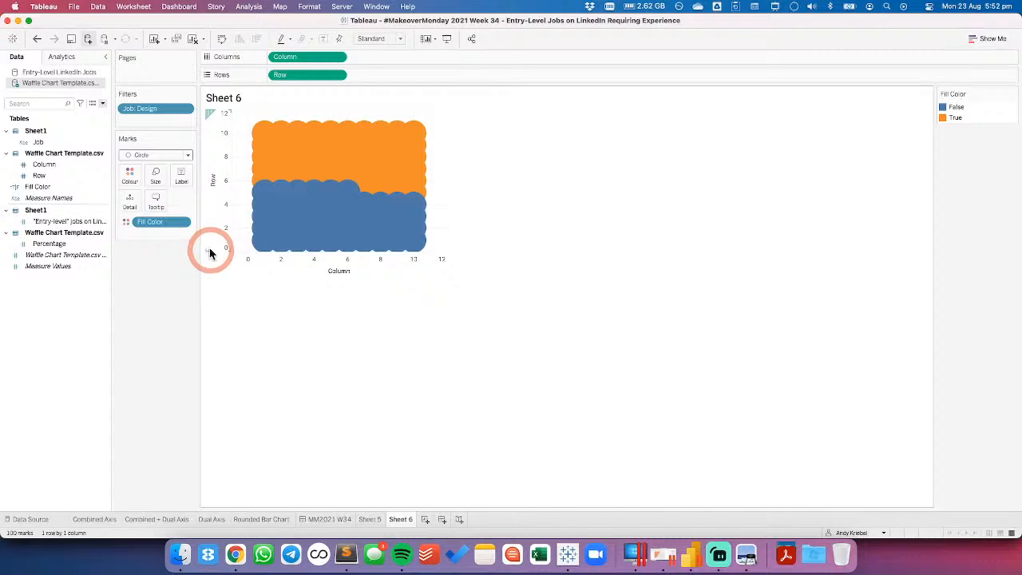
{"action": "left_click", "coordinate": [157, 176]}
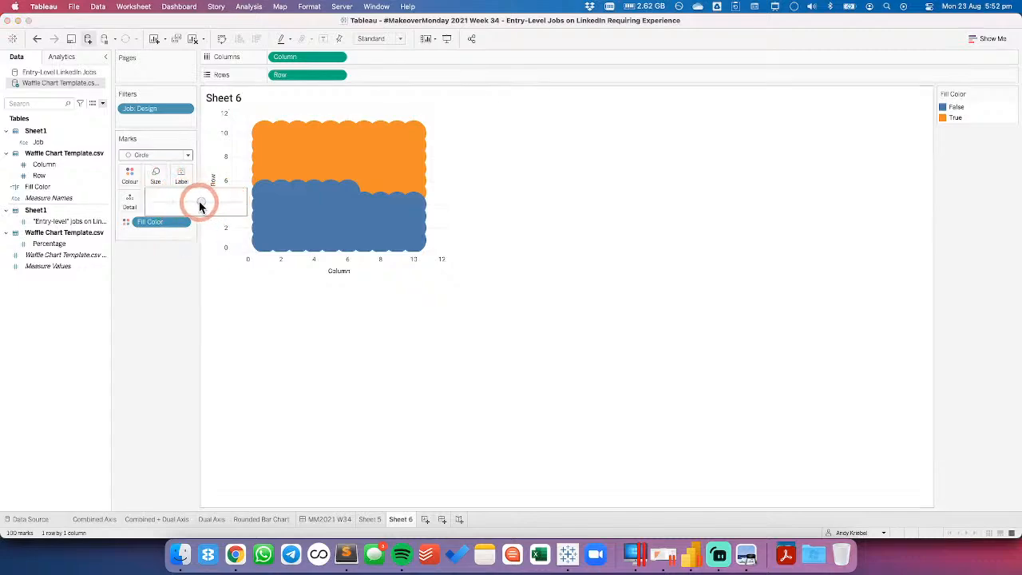
{"action": "left_click_drag", "start_coordinate": [199, 206], "coordinate": [194, 201]}
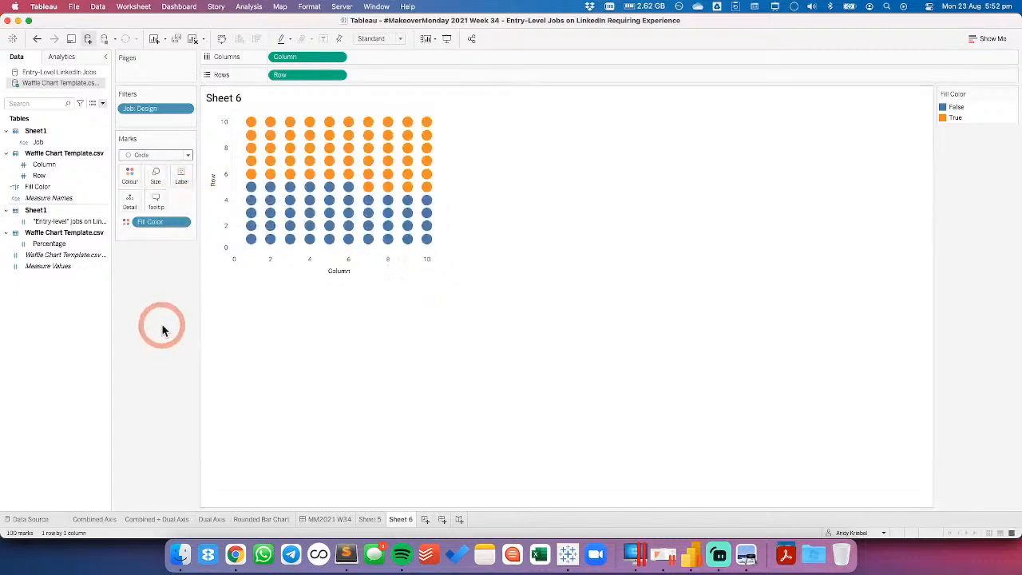
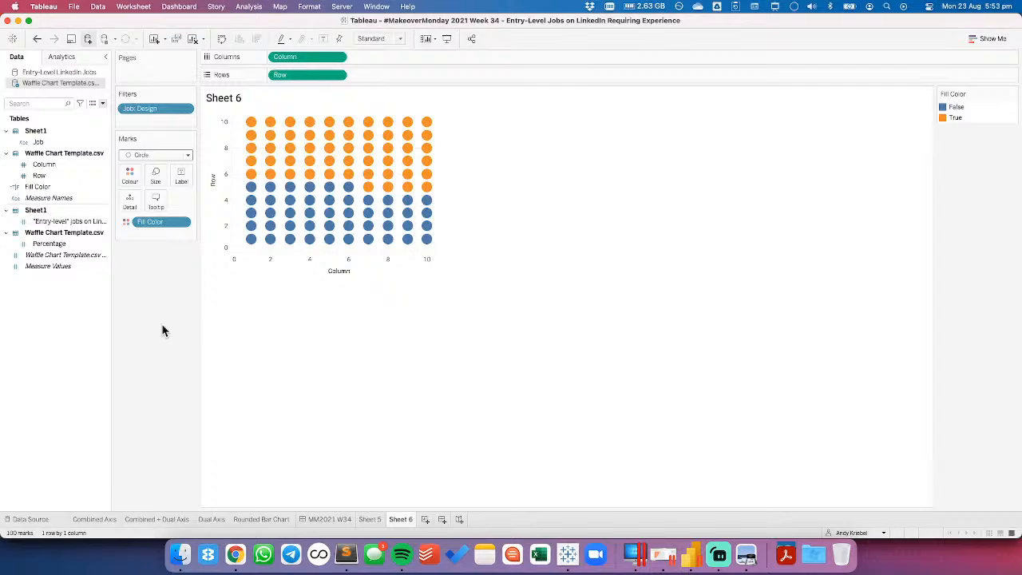
Switch to Chrome, open the original "The entry level jobs mirage" image and look for an inspection option on it
{"action": "left_click", "coordinate": [163, 348]}
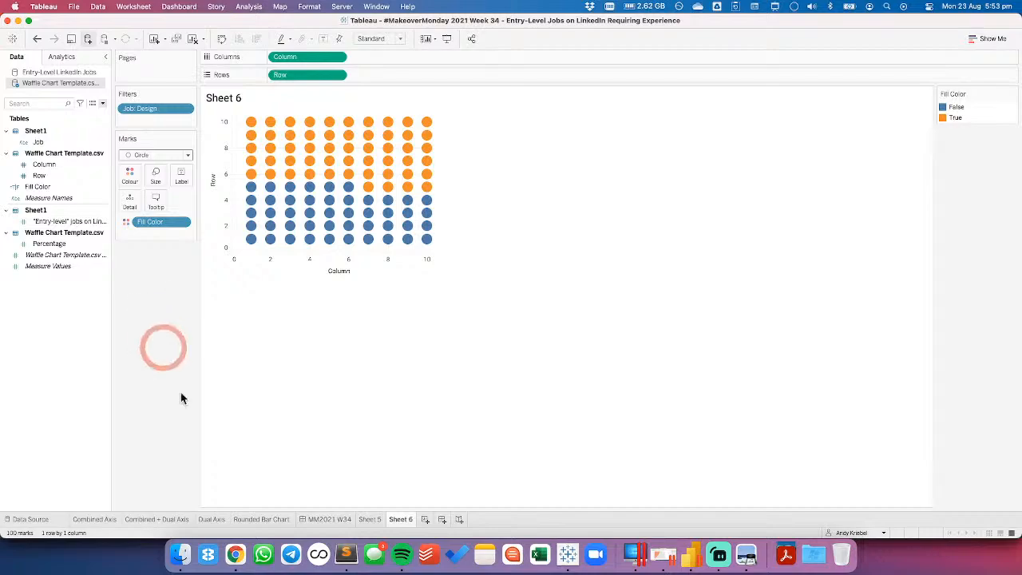
{"action": "left_click", "coordinate": [235, 553]}
{"action": "left_click", "coordinate": [885, 119]}
{"action": "left_click", "coordinate": [814, 26]}
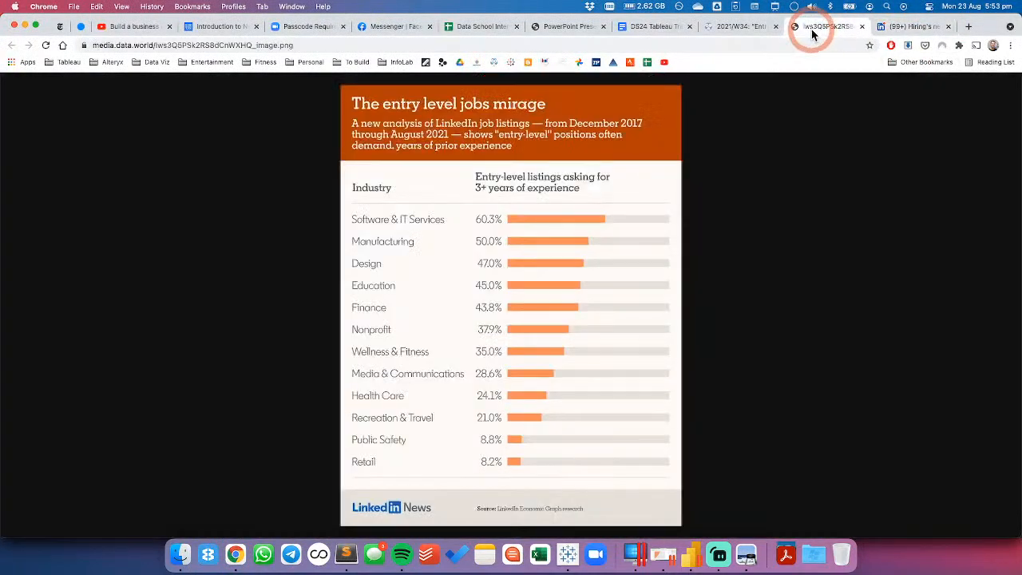
{"action": "left_click", "coordinate": [571, 214]}
{"action": "right_click", "coordinate": [571, 215]}
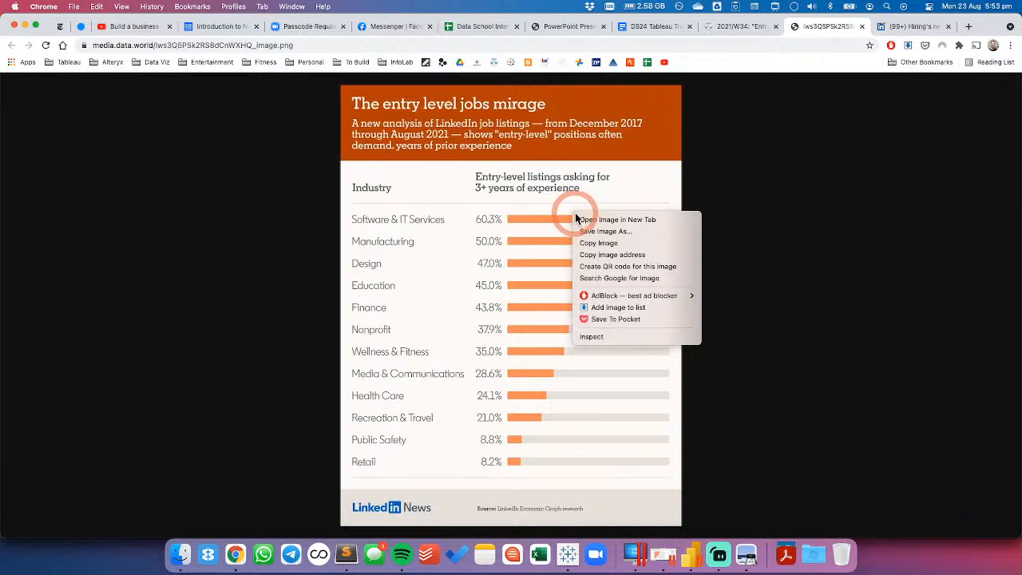
{"action": "left_click", "coordinate": [838, 232]}
{"action": "right_click", "coordinate": [793, 226]}
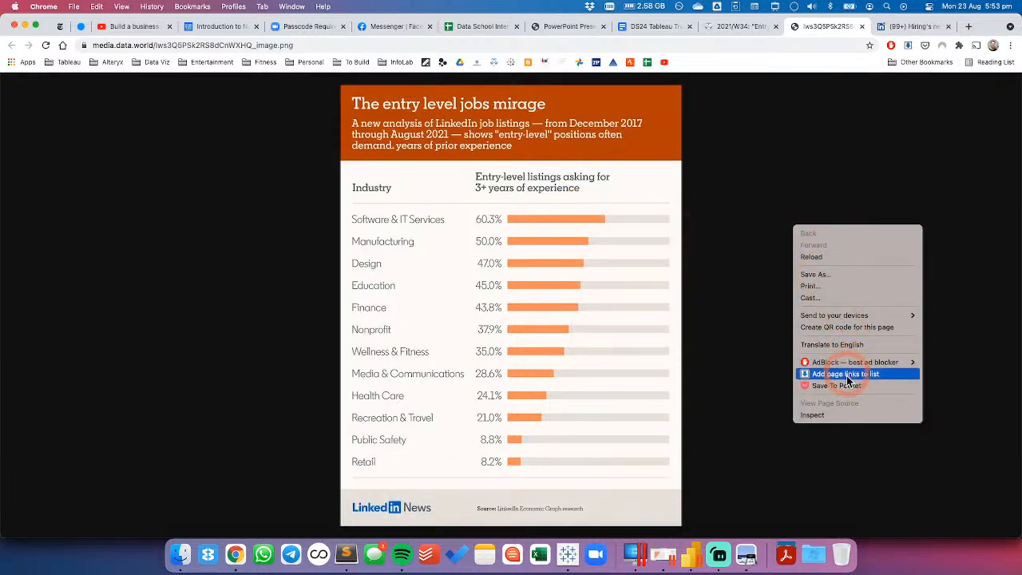
{"action": "left_click", "coordinate": [771, 310]}
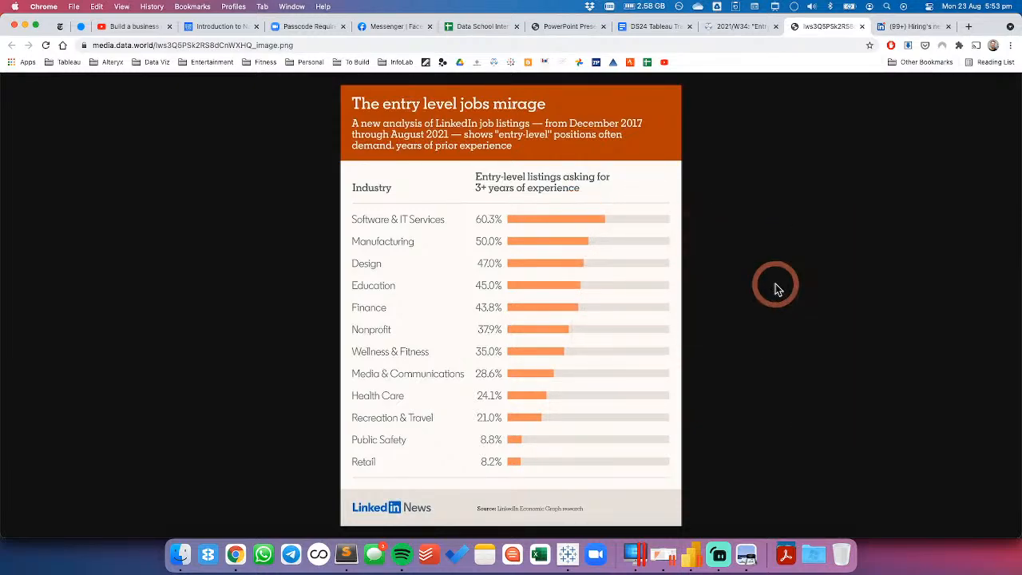
Inspect the image element in the developer tools to check its width and height, and close the tools
{"action": "key", "text": "super+alt+i"}
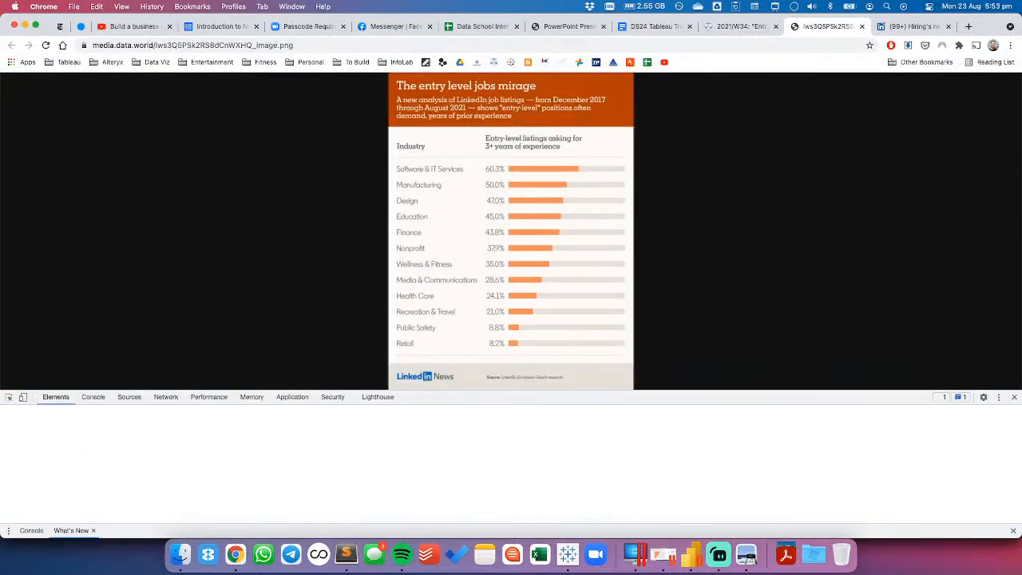
{"action": "left_click", "coordinate": [9, 398]}
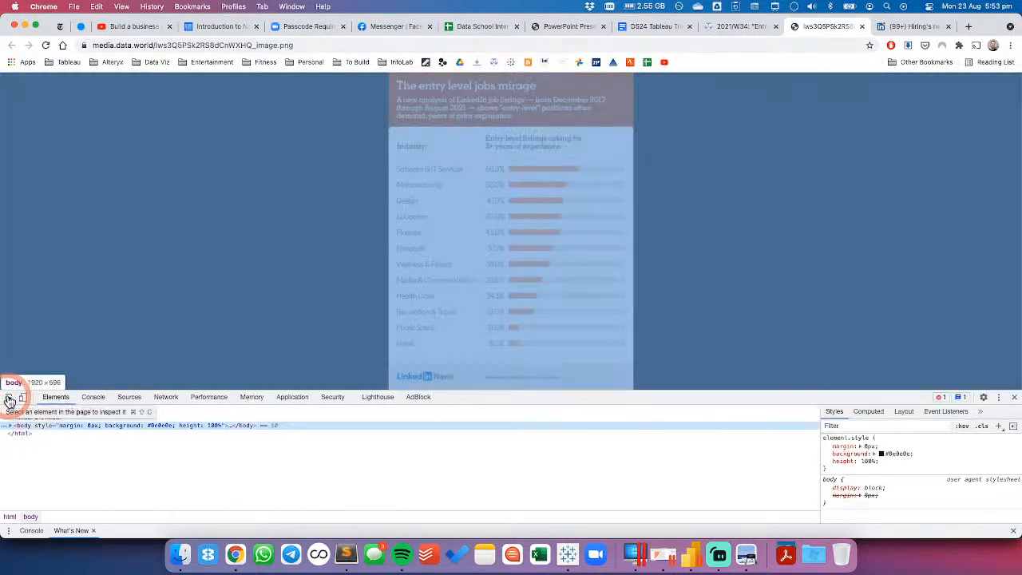
{"action": "left_click", "coordinate": [9, 399]}
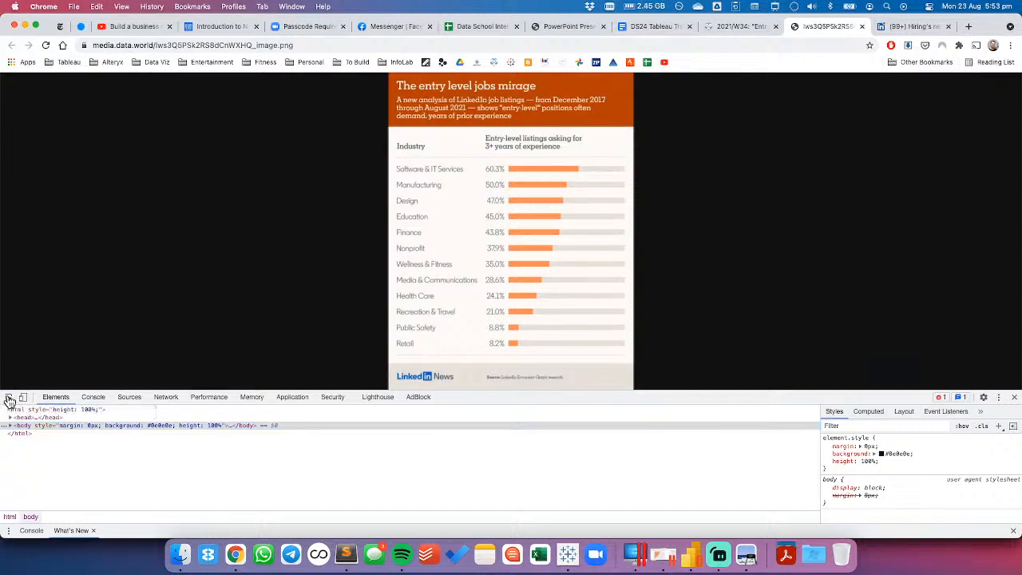
{"action": "left_click", "coordinate": [9, 400]}
{"action": "left_click", "coordinate": [490, 278]}
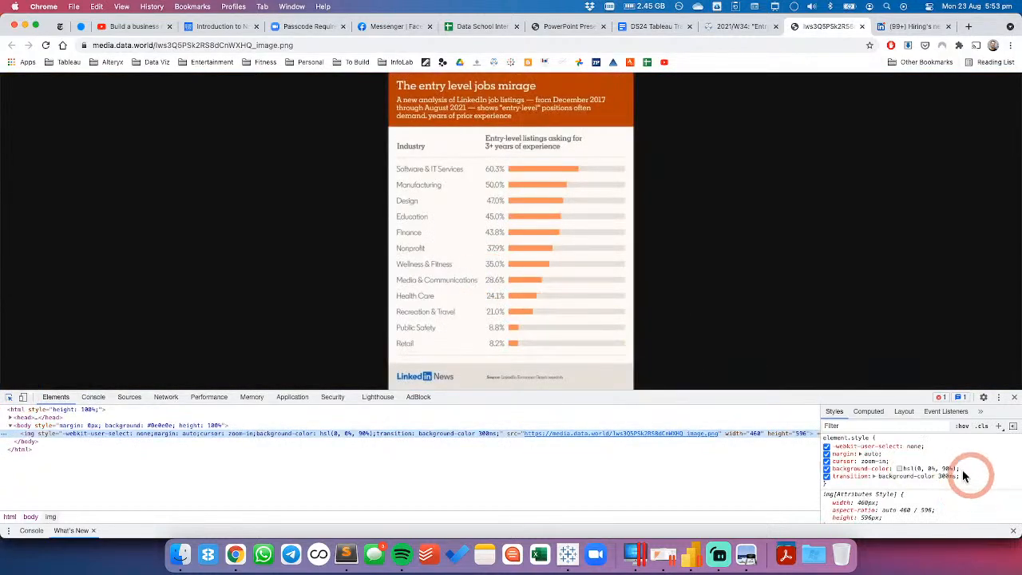
{"action": "scroll", "coordinate": [953, 477], "scroll_direction": "down", "scroll_amount": 2}
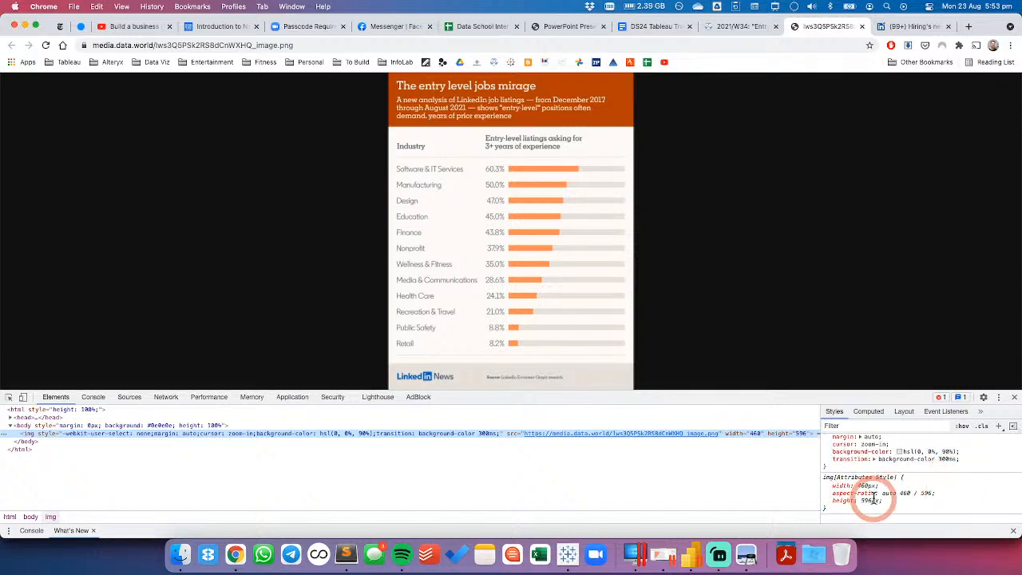
{"action": "left_click", "coordinate": [1015, 400]}
Switch back to Tableau, open the MM2021 W34 dashboard and set its fixed width to 600 px
{"action": "key", "text": "super+Tab"}
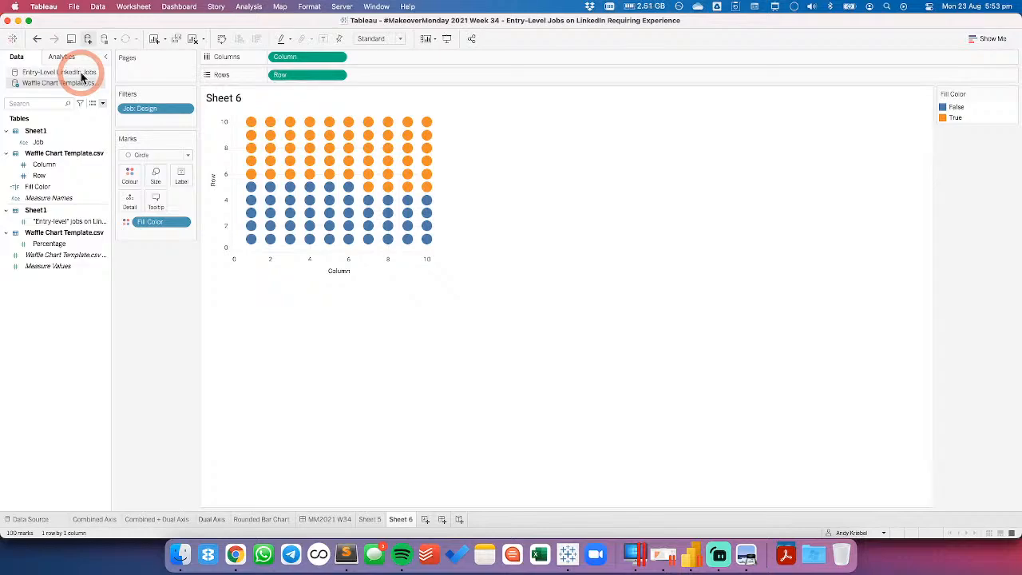
{"action": "left_click", "coordinate": [328, 520]}
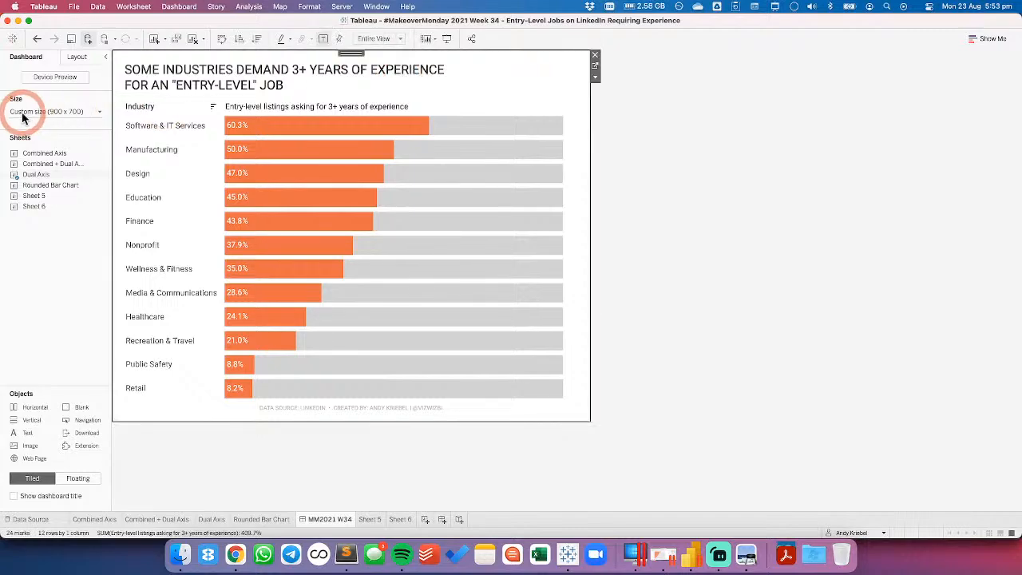
{"action": "left_click", "coordinate": [24, 113]}
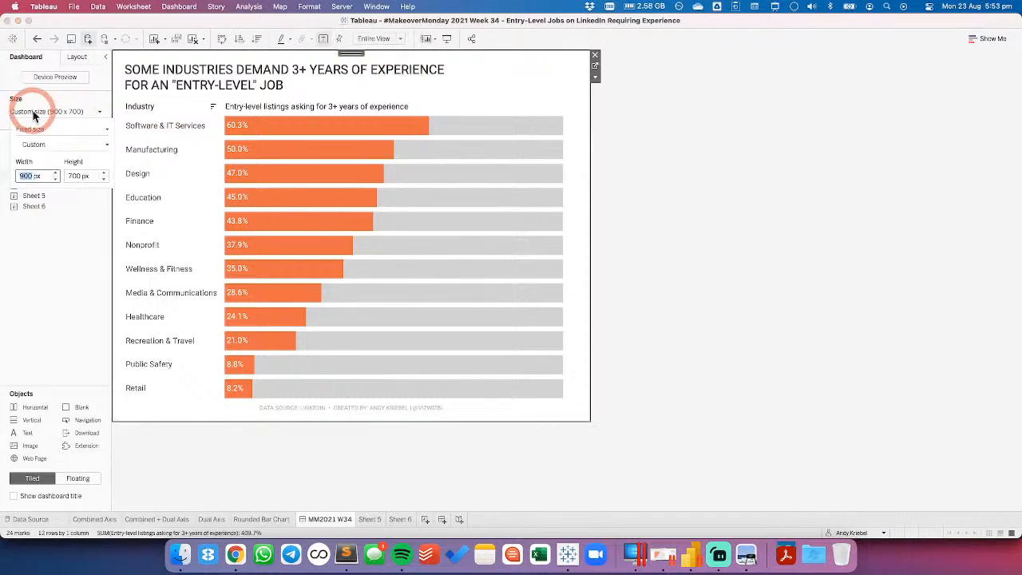
{"action": "left_click", "coordinate": [56, 179]}
{"action": "left_click", "coordinate": [55, 179]}
{"action": "left_click", "coordinate": [55, 179]}
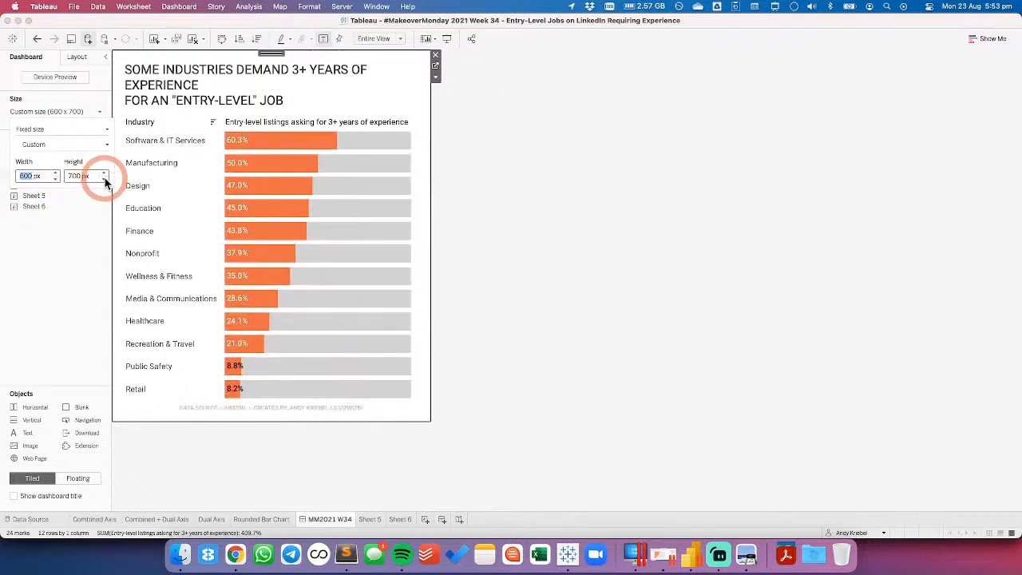
Switch to Chrome and measure the original graphic with a screen-capture selection from its header down to just above the footer
{"action": "key", "text": "super+Tab"}
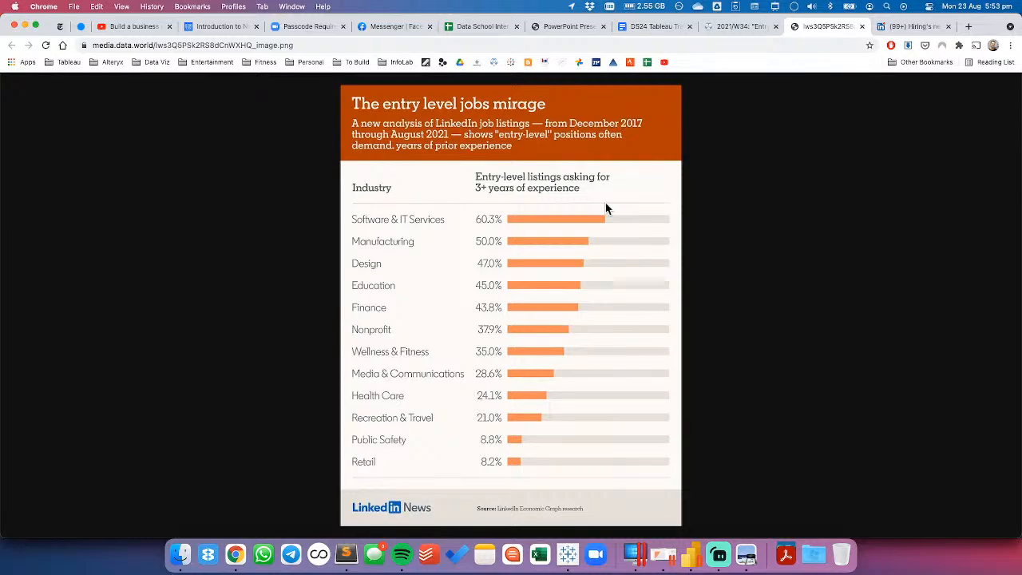
{"action": "left_click", "coordinate": [591, 211]}
{"action": "left_click", "coordinate": [123, 233]}
{"action": "key", "text": "super+shift+4"}
{"action": "left_click_drag", "start_coordinate": [341, 84], "coordinate": [680, 488]}
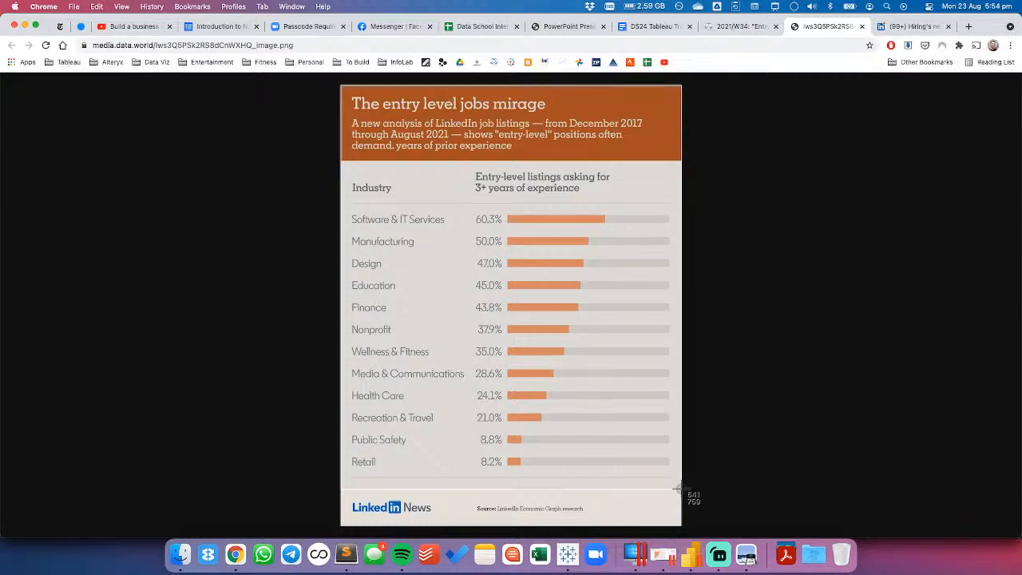
{"action": "left_click_drag", "start_coordinate": [681, 488], "coordinate": [681, 488]}
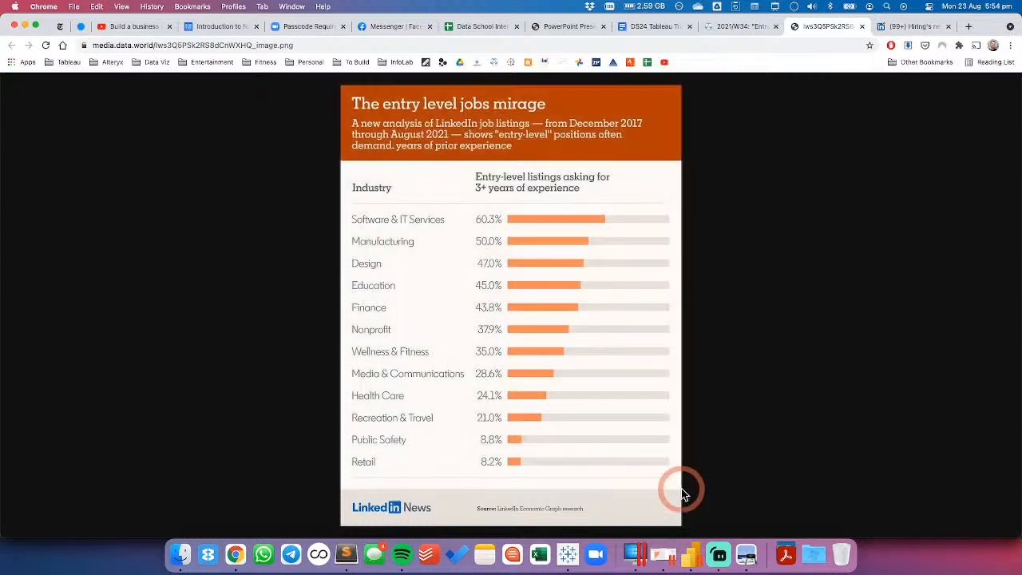
Return to Tableau and set the dashboard's fixed size to 650 px wide by 750 px high
{"action": "key", "text": "super+Tab"}
{"action": "left_click", "coordinate": [45, 112]}
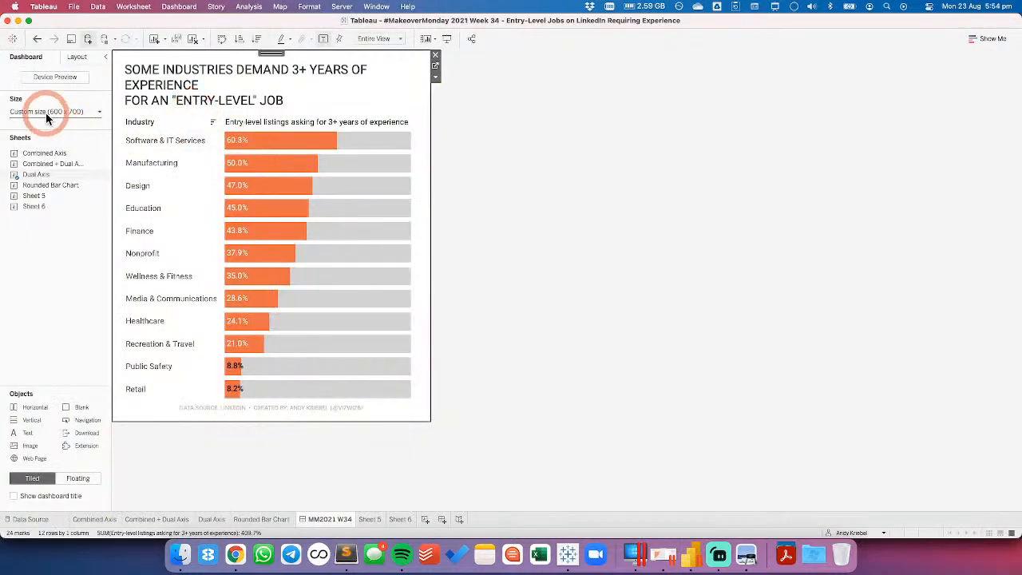
{"action": "left_click", "coordinate": [28, 176]}
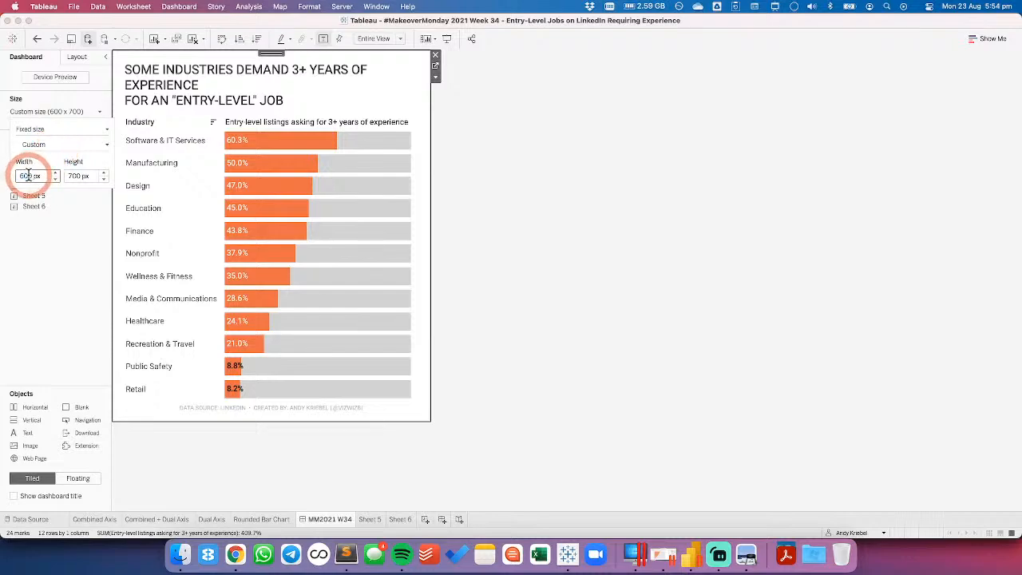
{"action": "double_click", "coordinate": [28, 175]}
{"action": "type", "text": "650"}
{"action": "key", "text": "Tab"}
{"action": "type", "text": "750"}
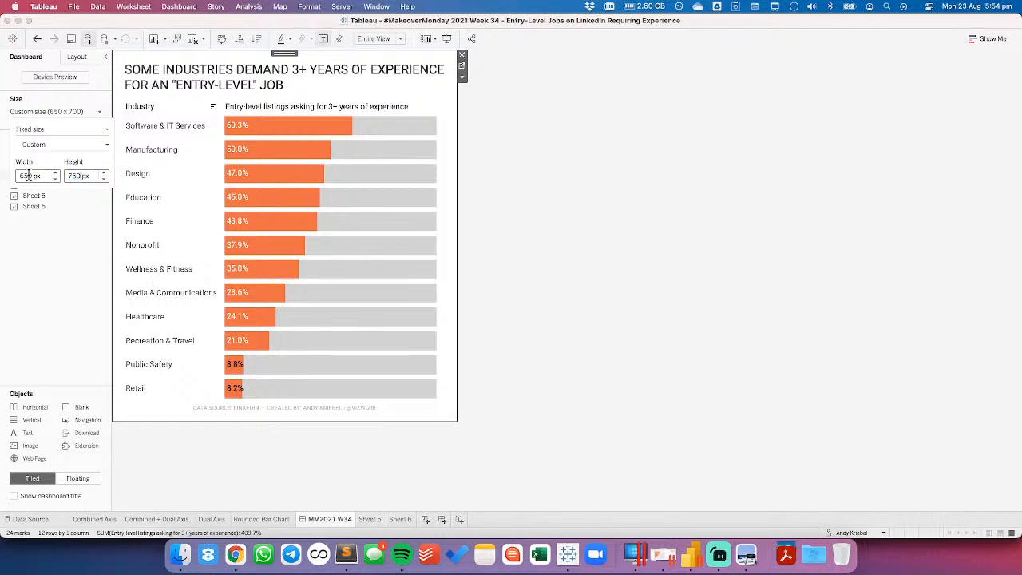
{"action": "key", "text": "Return"}
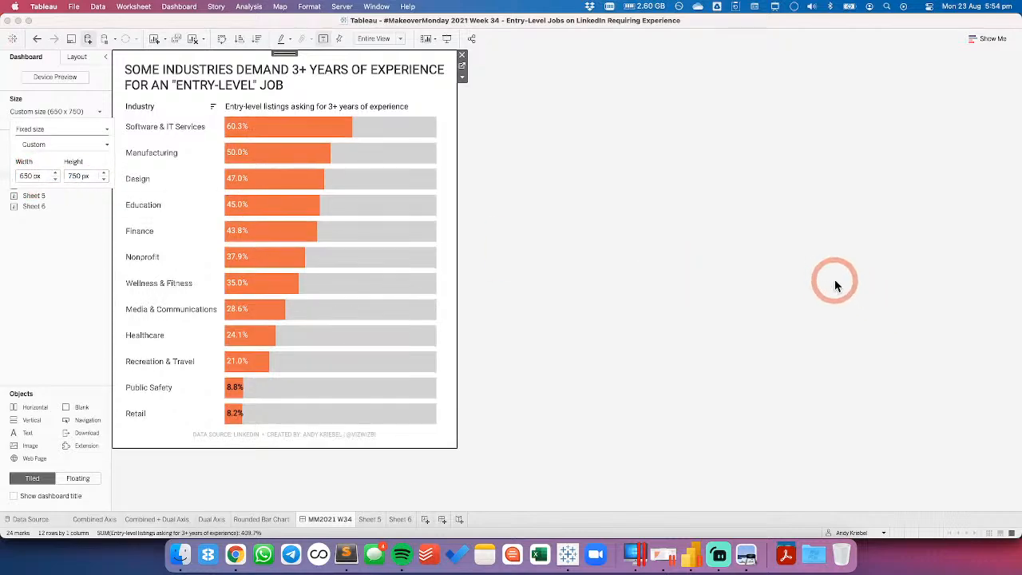
{"action": "left_click", "coordinate": [836, 285]}
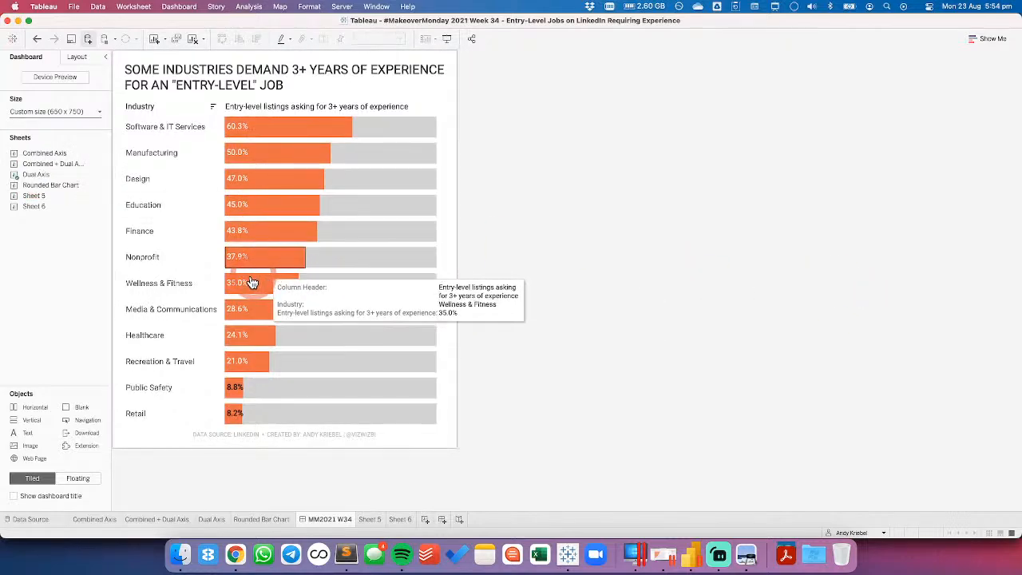
Widen the Industry label column slightly in the dashboard's bar chart
{"action": "left_click", "coordinate": [224, 277]}
{"action": "left_click_drag", "start_coordinate": [224, 277], "coordinate": [229, 276]}
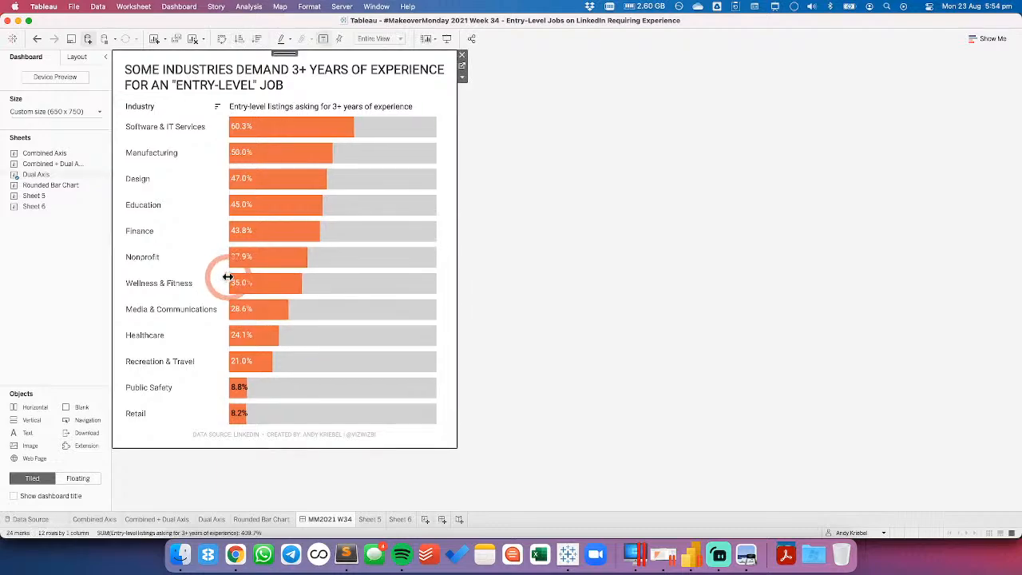
Switch to Power BI Desktop and examine the Combined Axis bar chart, including the details of the Nonprofit remainder bar
{"action": "left_click", "coordinate": [674, 269]}
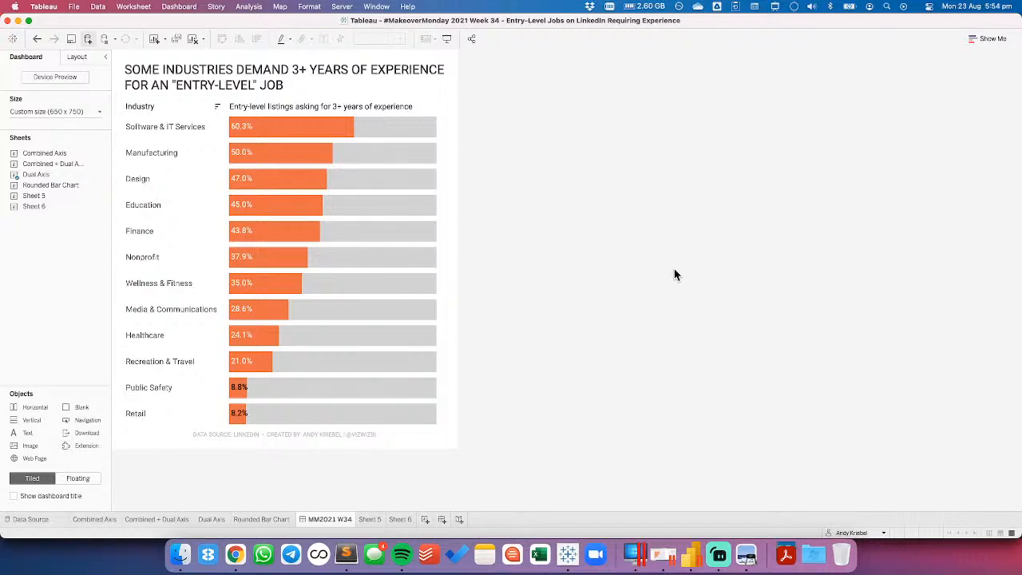
{"action": "left_click", "coordinate": [675, 272]}
{"action": "left_click", "coordinate": [690, 551]}
{"action": "left_click", "coordinate": [563, 310]}
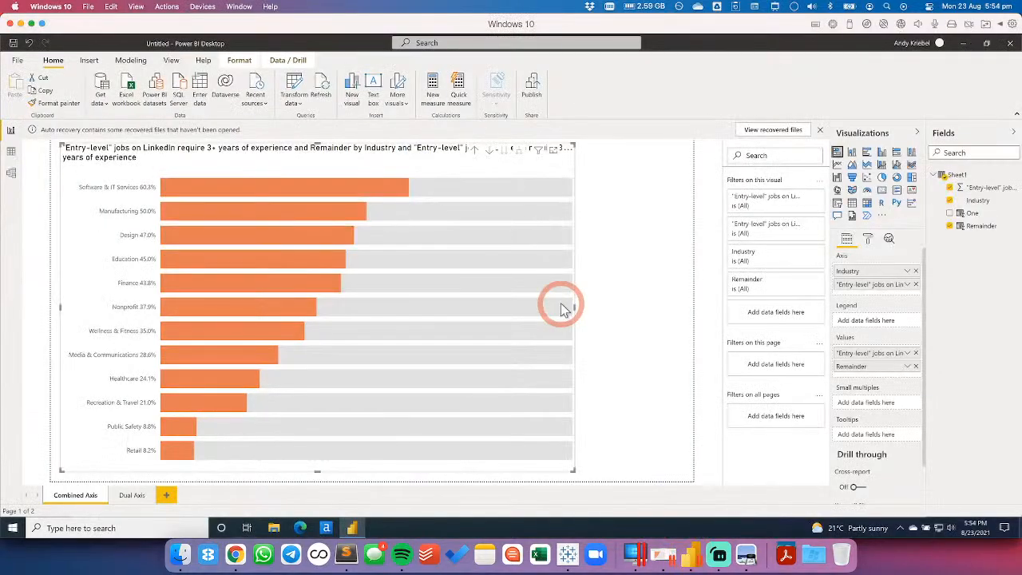
{"action": "mouse_move", "coordinate": [563, 310]}
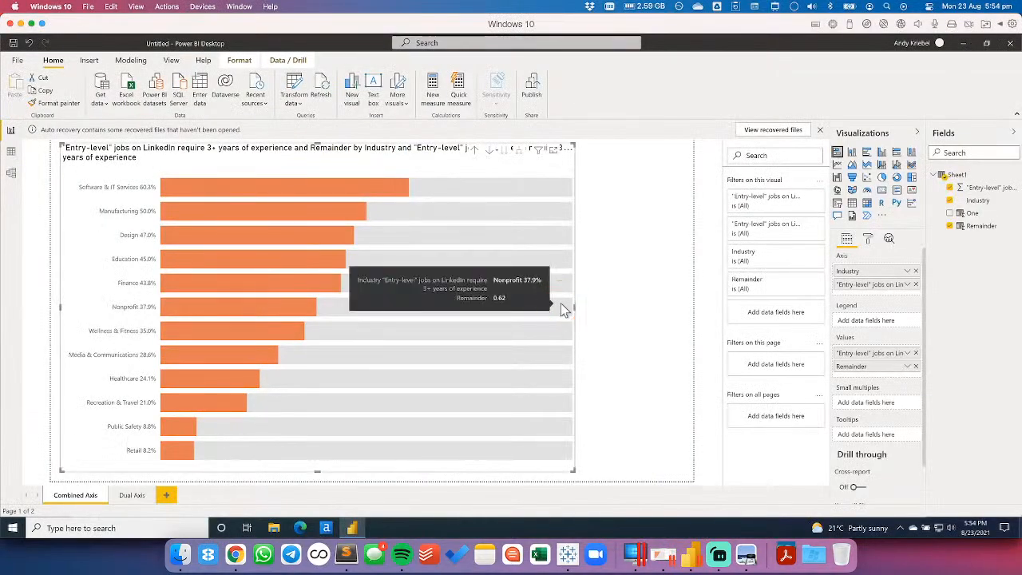
{"action": "left_click", "coordinate": [625, 296]}
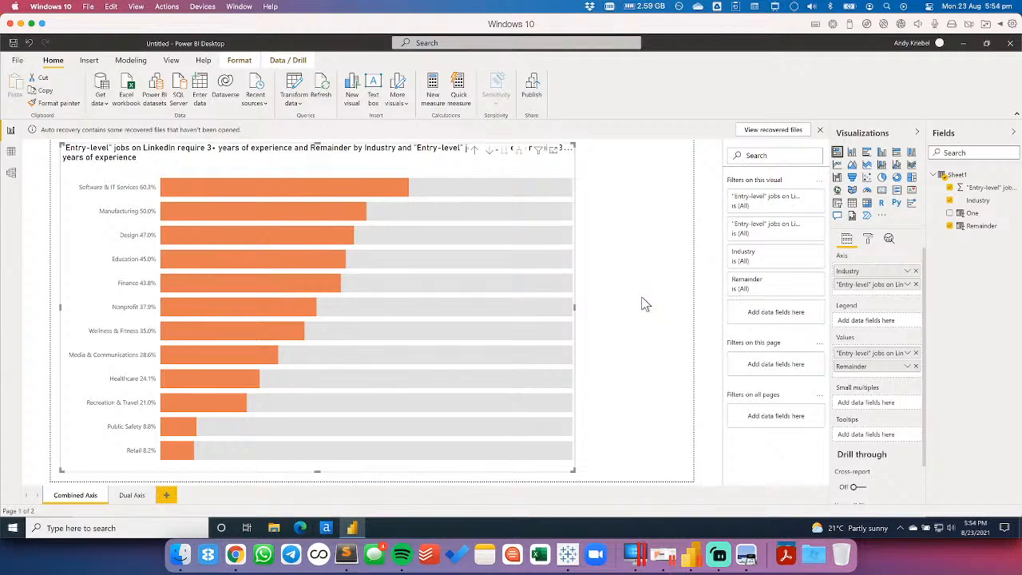
{"action": "left_click", "coordinate": [646, 304]}
Switch back to Tableau and set the MM2021 W34 dashboard's fixed width to 750 px
{"action": "left_click", "coordinate": [567, 555]}
{"action": "left_click", "coordinate": [603, 389]}
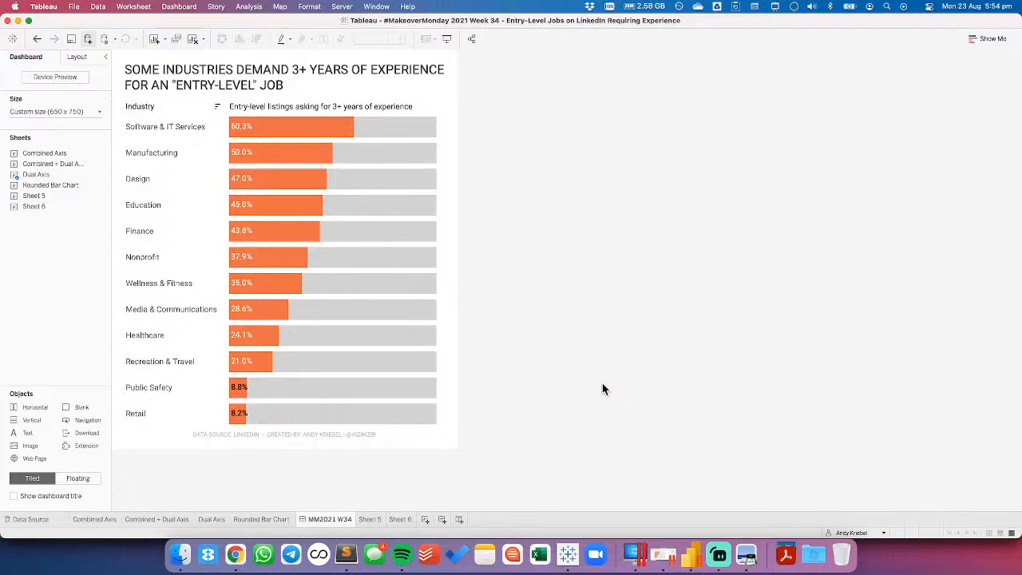
{"action": "left_click", "coordinate": [79, 111]}
{"action": "left_click", "coordinate": [56, 173]}
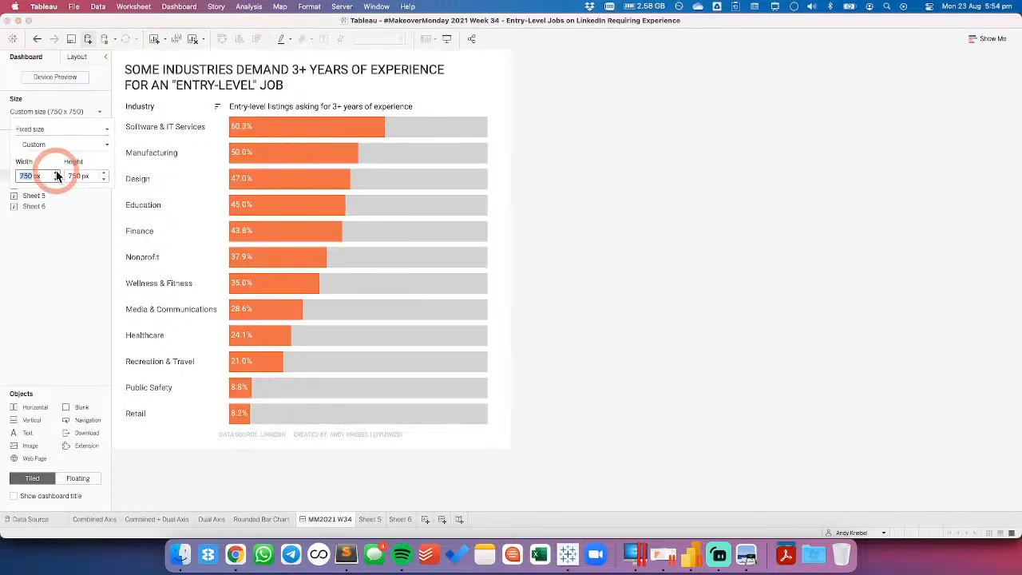
{"action": "left_click", "coordinate": [740, 199]}
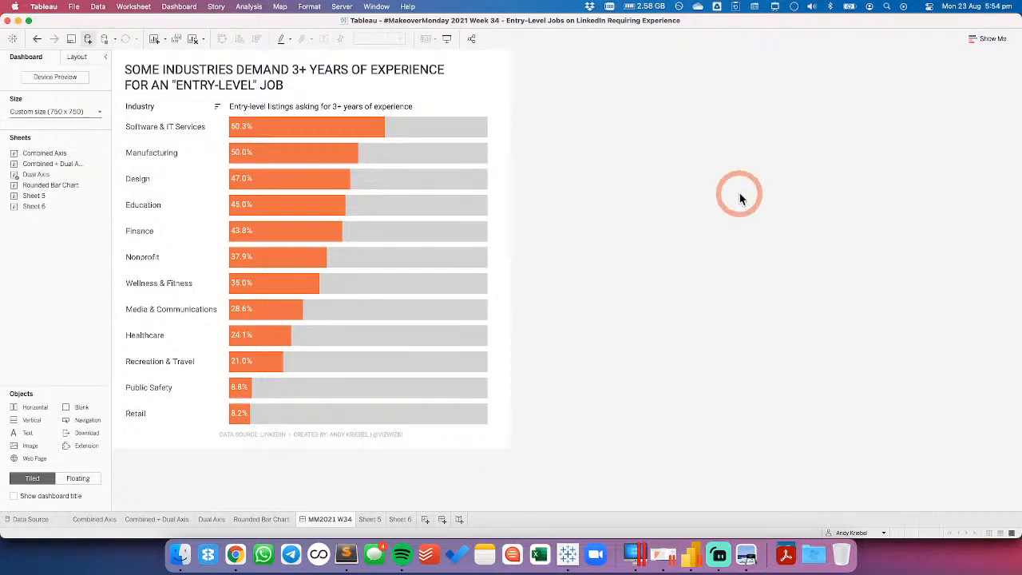